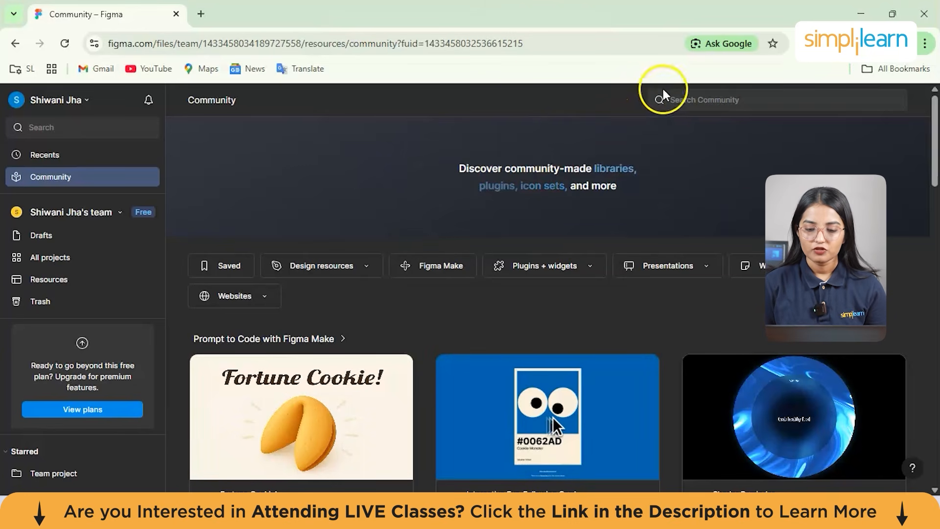
Search the Community for "food delievry app" and open the Food Delivery App UI Kit by Vectorfair.
left_click(711, 105)
type("food delievry app")
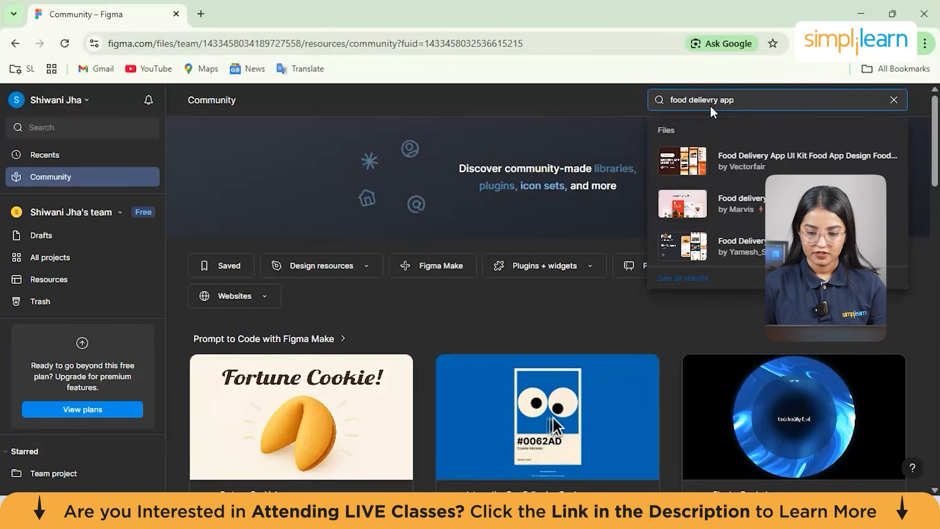
left_click(797, 158)
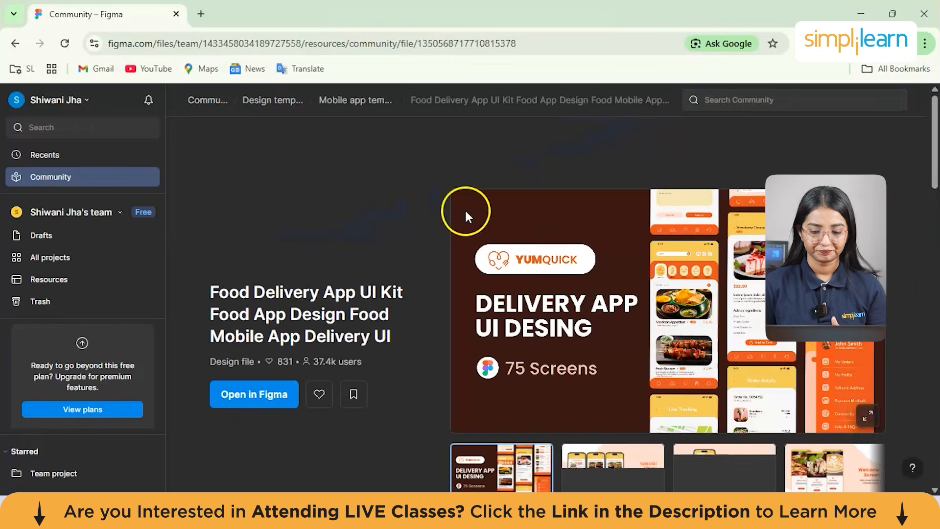
left_click_drag(209, 287, 399, 333)
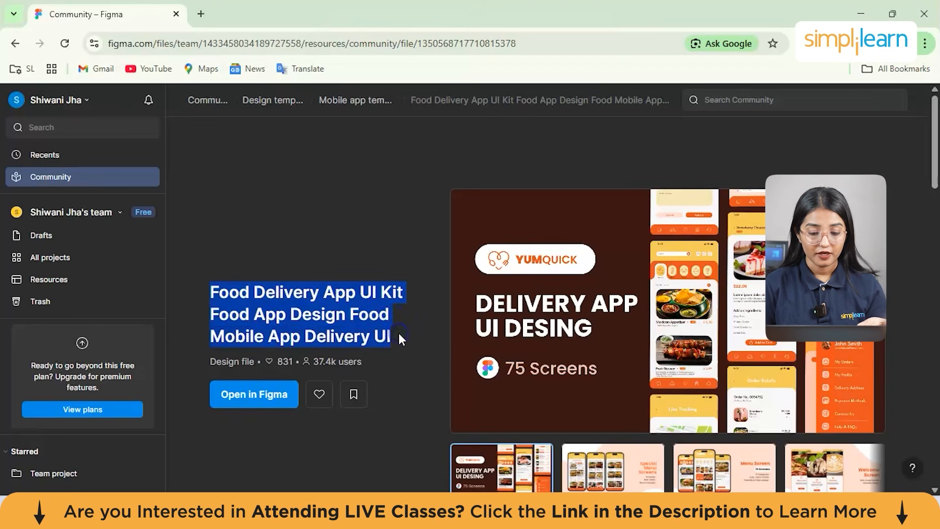
left_click(413, 350)
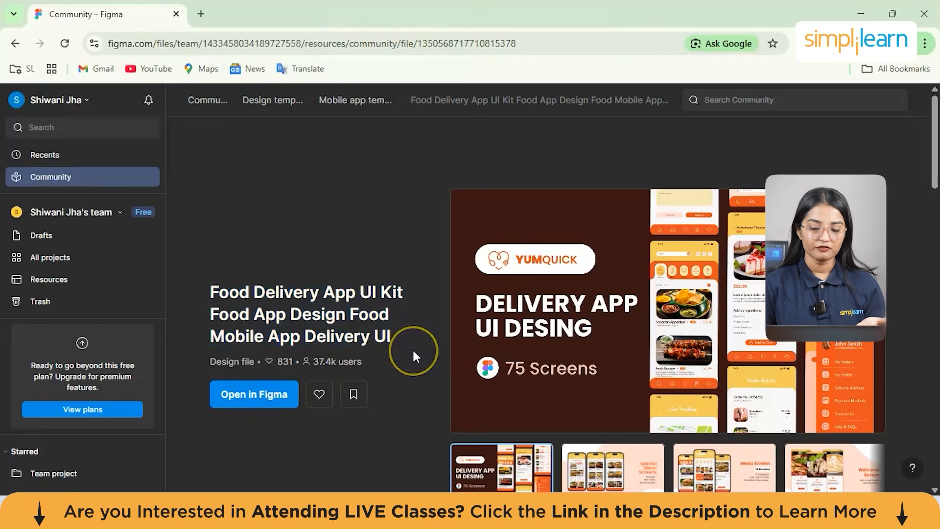
Examine the UI kit's page, including its description, included contents, file preview and comments.
scroll(413, 351, "down", 2)
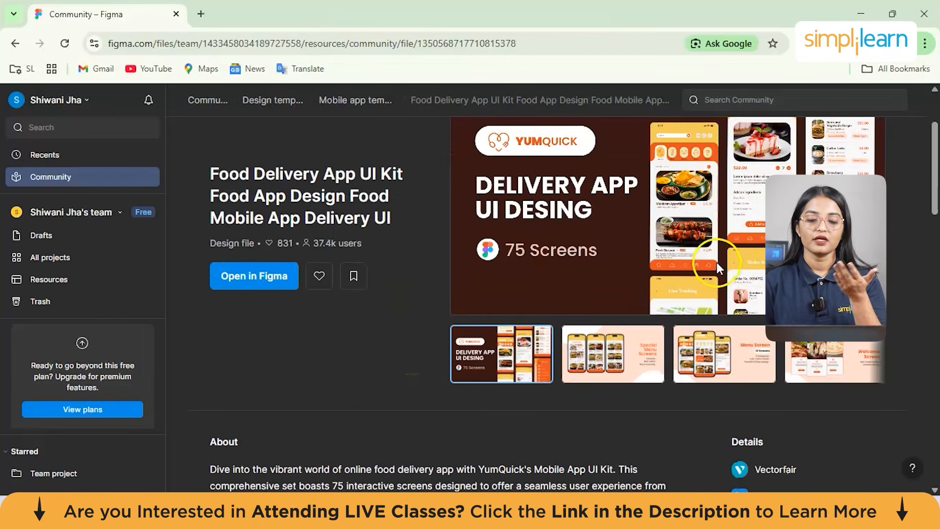
scroll(752, 234, "down", 4)
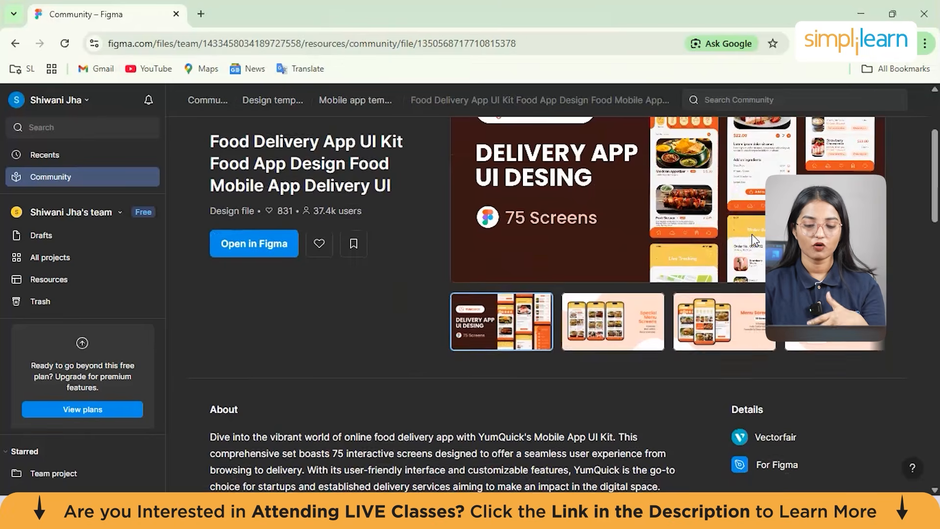
scroll(752, 238, "down", 8)
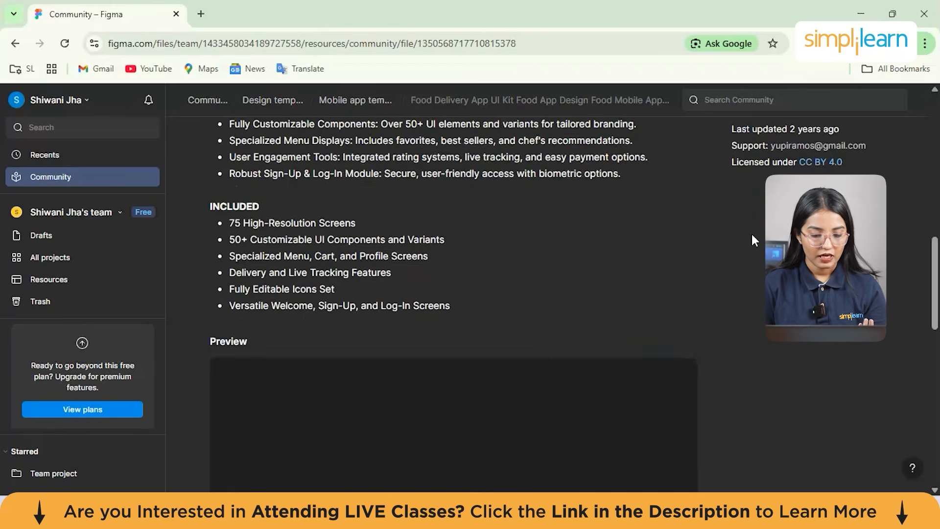
scroll(752, 233, "down", 3)
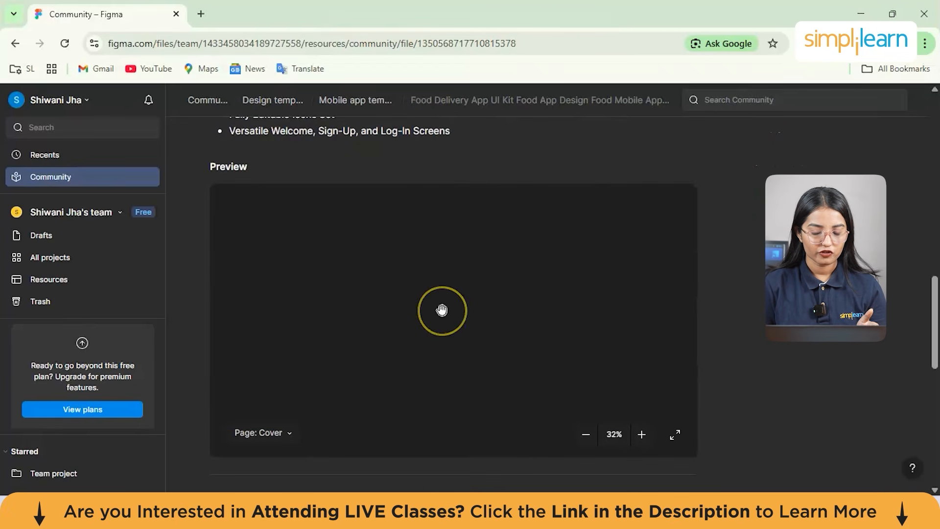
scroll(426, 310, "down", 1)
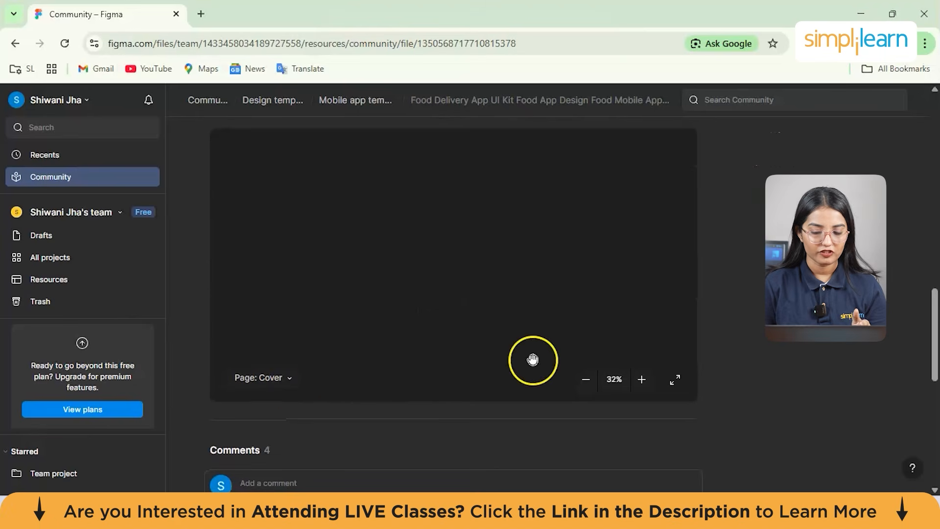
scroll(470, 388, "down", 2)
scroll(470, 388, "down", 5)
scroll(471, 388, "up", 14)
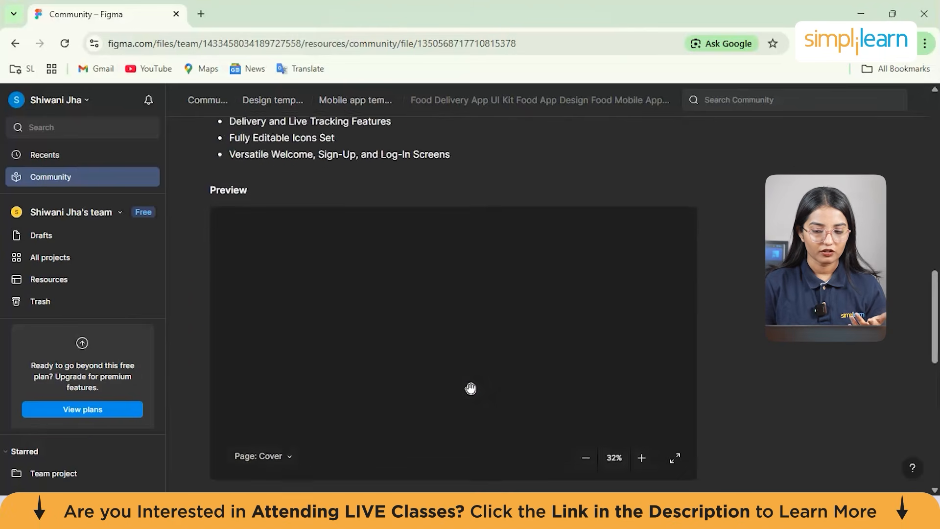
scroll(471, 388, "up", 10)
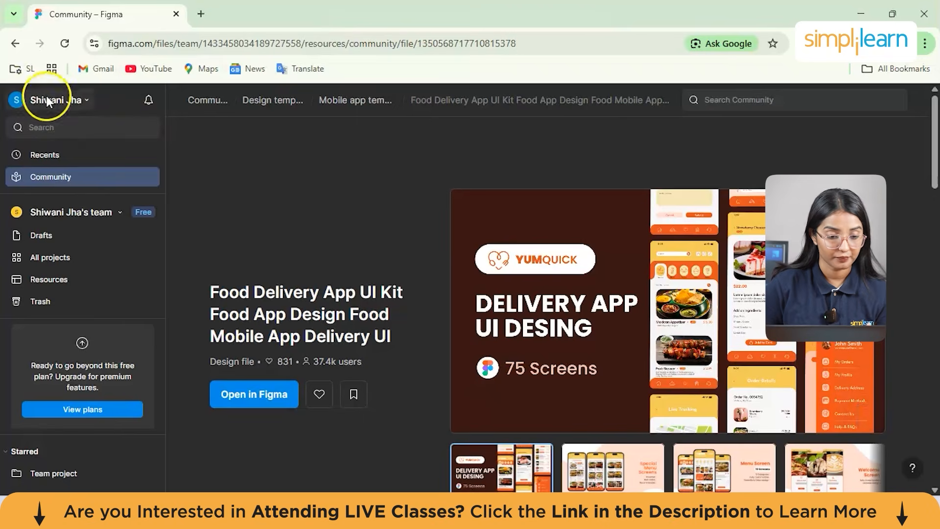
Leave the Community for the recent files page and dismiss the Figma Make introduction.
left_click(12, 45)
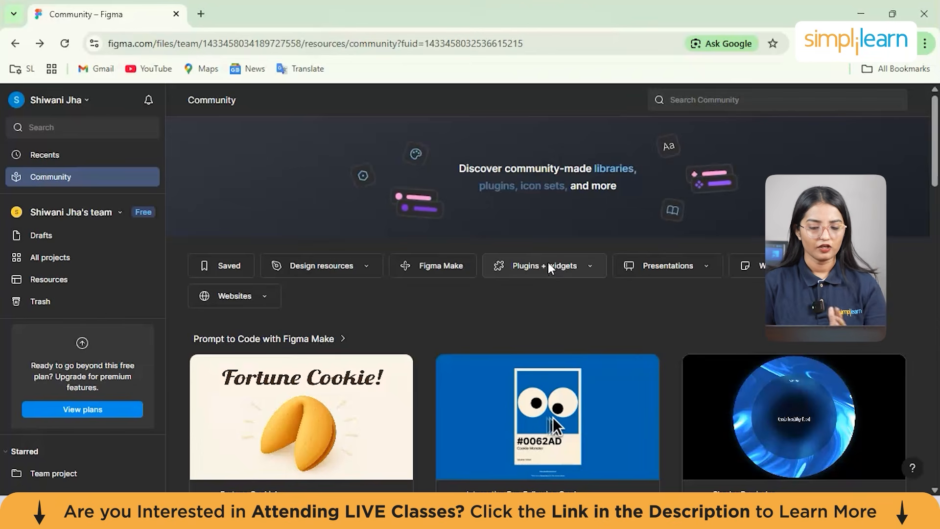
left_click(104, 210)
left_click(44, 154)
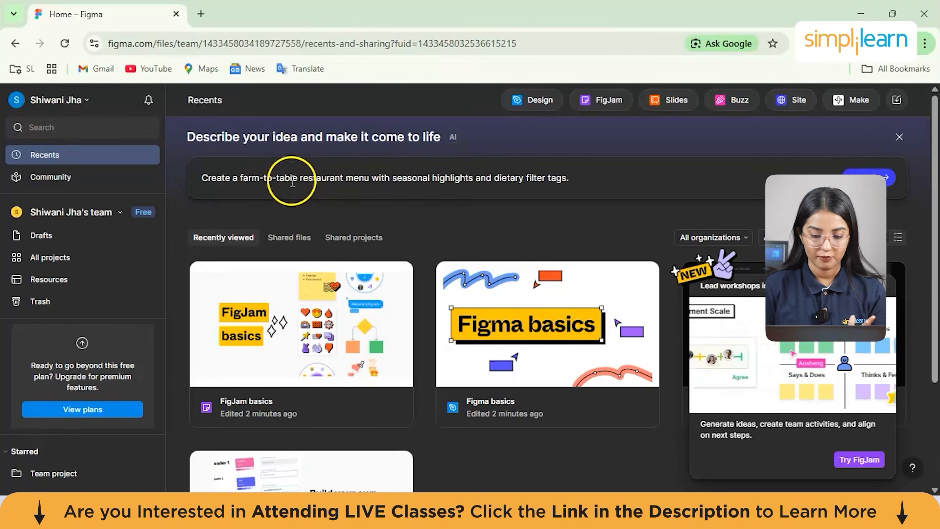
left_click(273, 183)
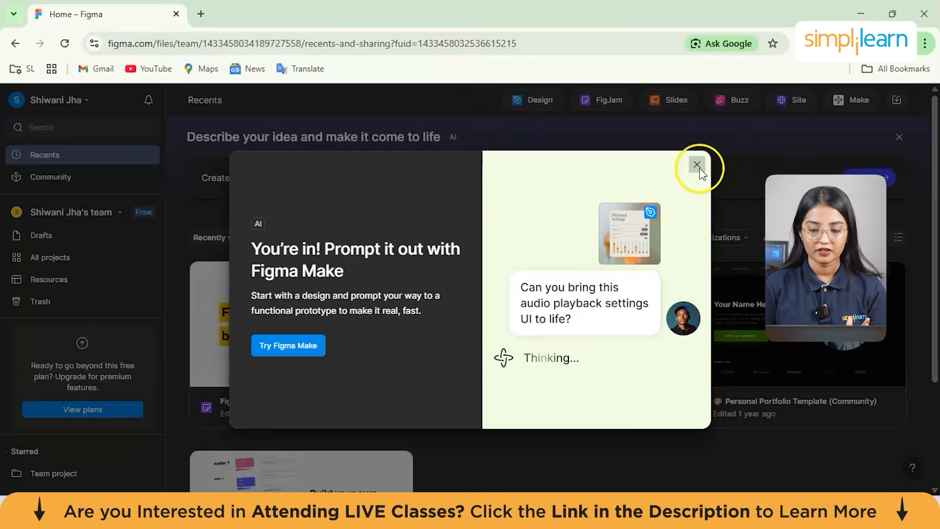
left_click(697, 165)
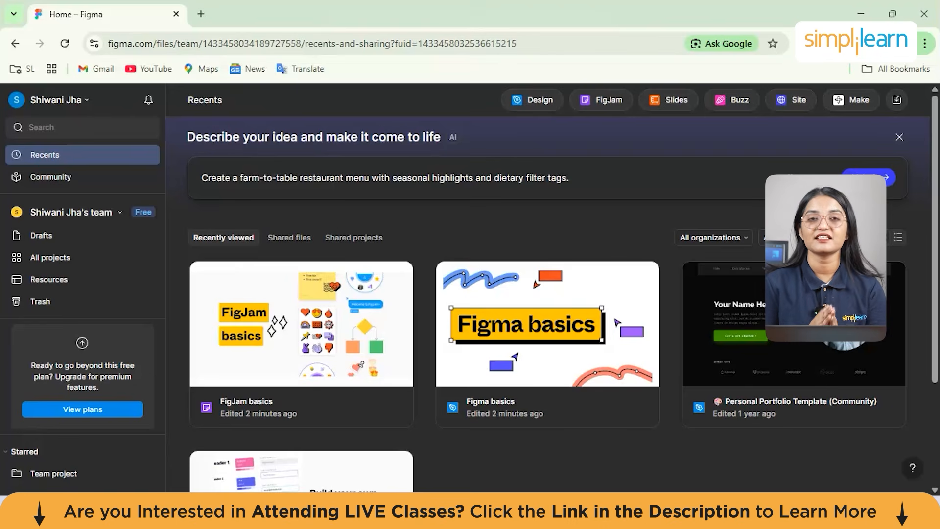
Create a blank design file and return to the recent files page.
left_click(546, 102)
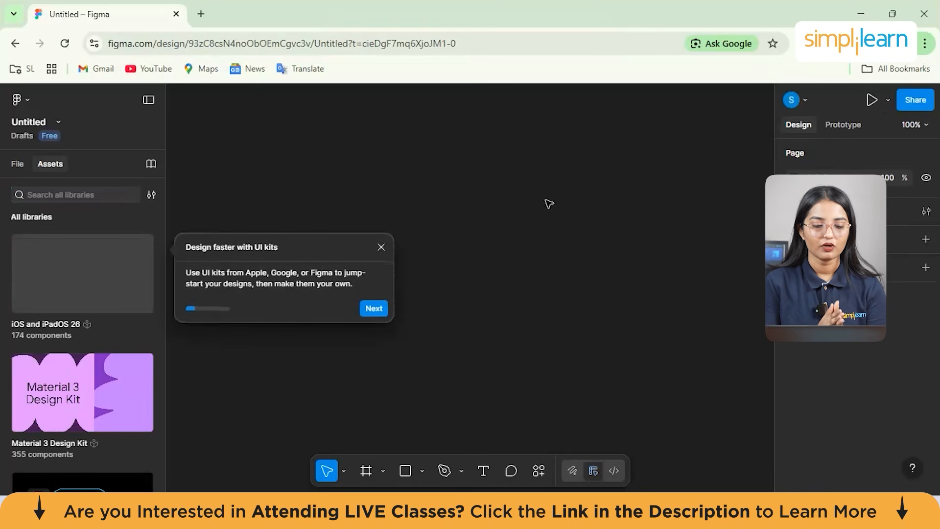
left_click(21, 46)
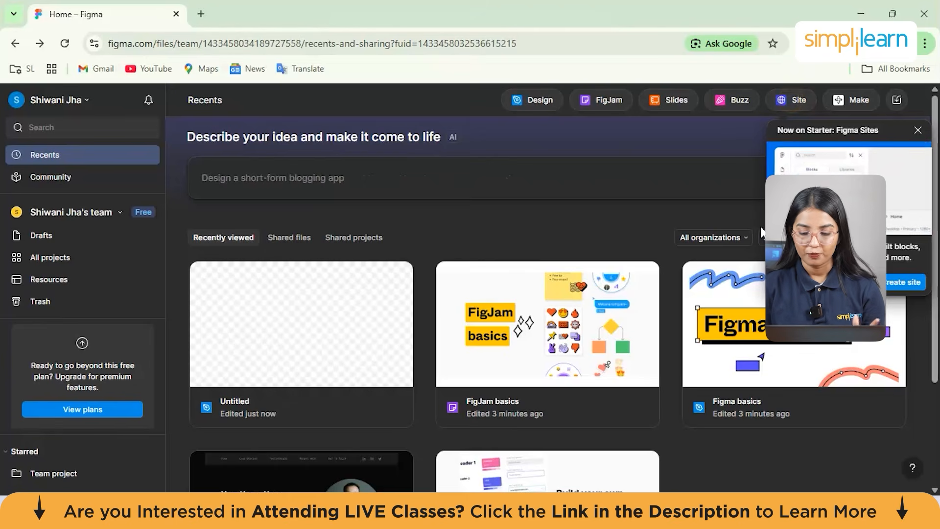
Create a Figma Sites file and get started, accepting the beta introduction to reach the website templates.
left_click(724, 103)
left_click(676, 100)
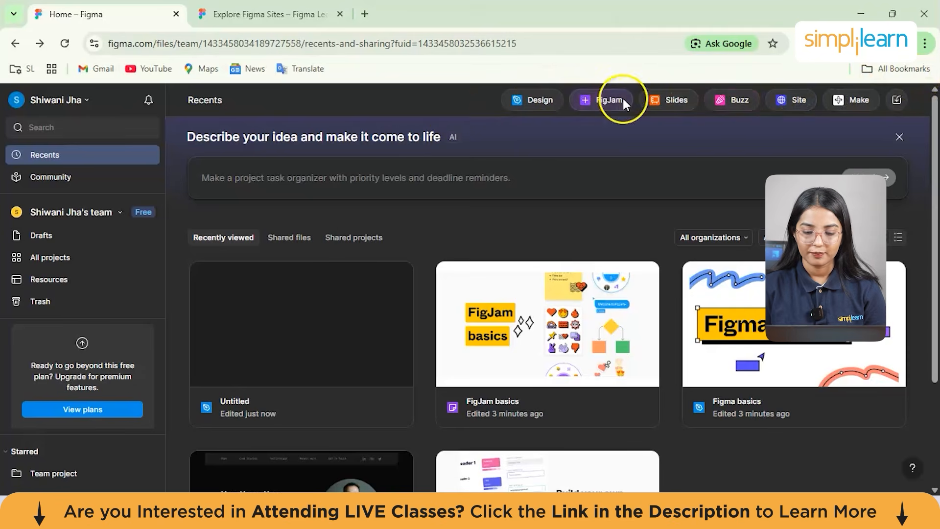
left_click(779, 101)
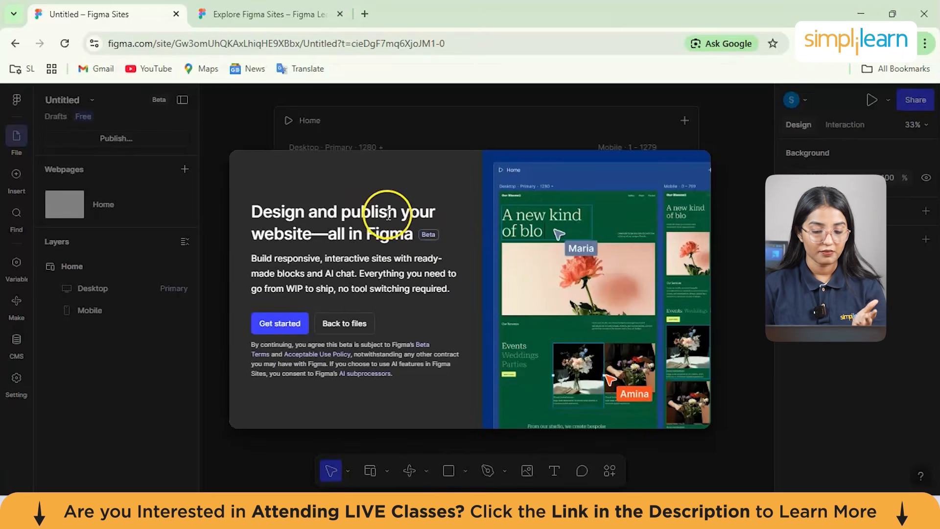
left_click_drag(248, 211, 236, 314)
left_click(264, 325)
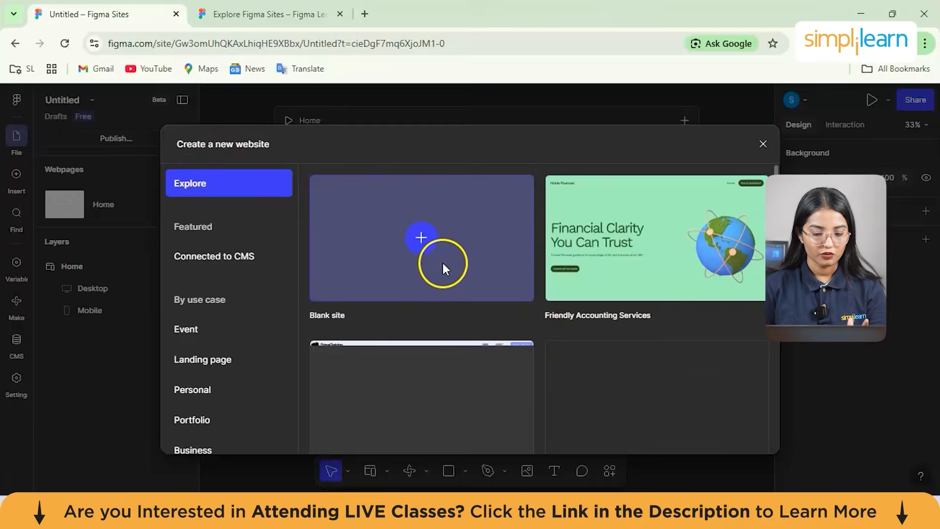
Look through the website templates under Explore and in the Portfolio category.
scroll(508, 323, "down", 3)
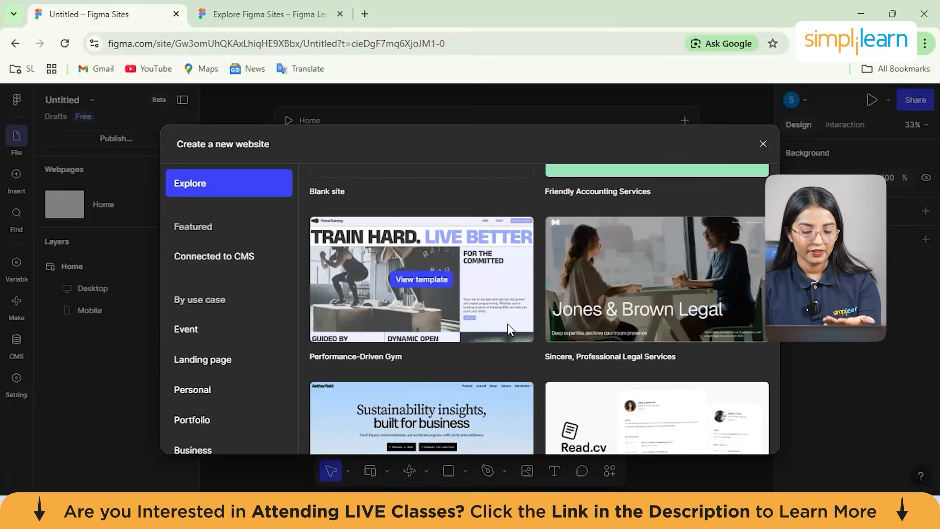
left_click(250, 266)
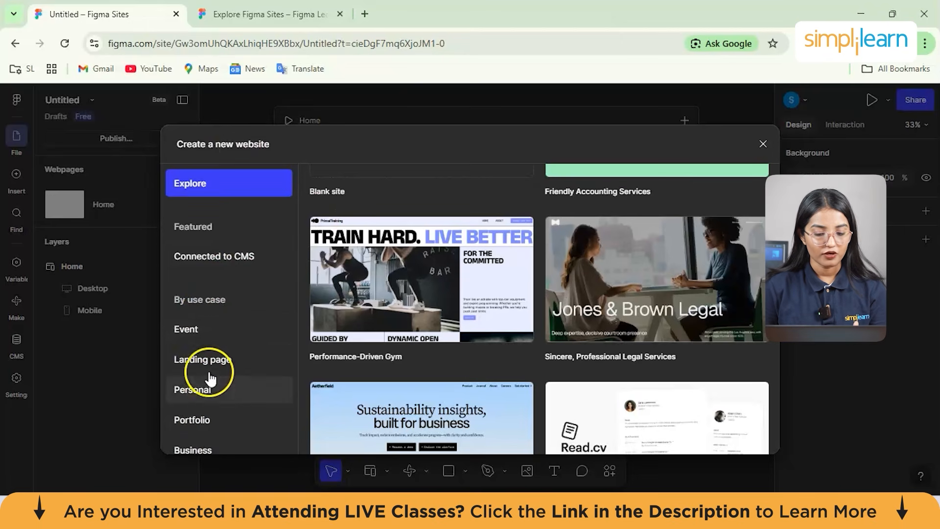
left_click(213, 419)
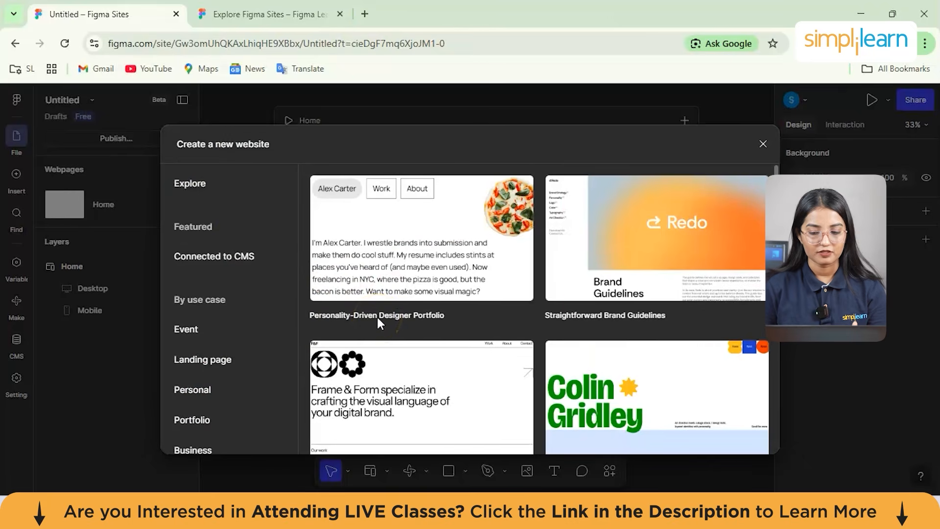
scroll(590, 311, "down", 2)
scroll(590, 313, "down", 3)
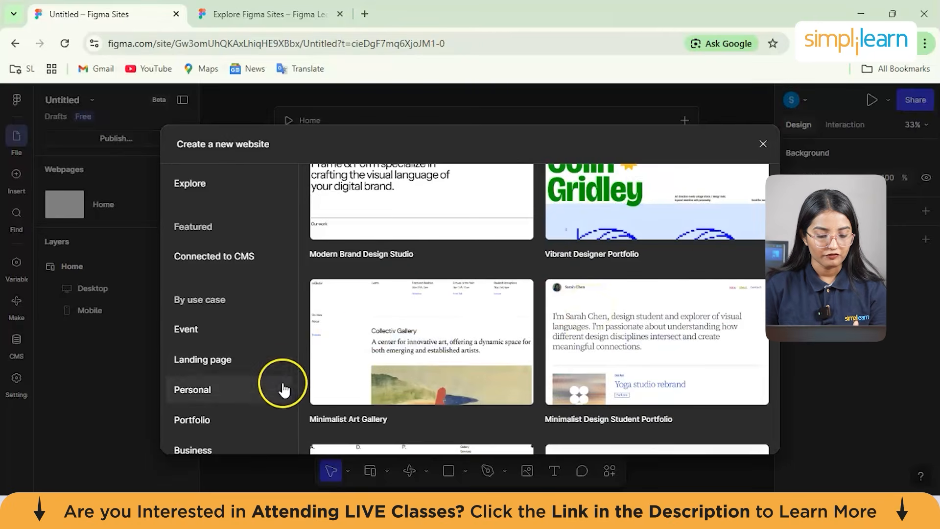
Examine the website templates offered in the Business category.
left_click(240, 443)
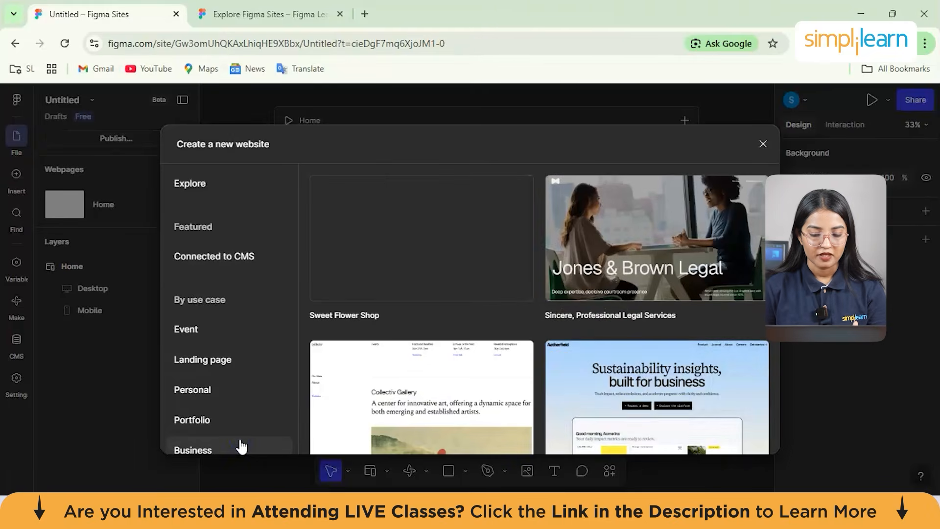
scroll(558, 375, "down", 3)
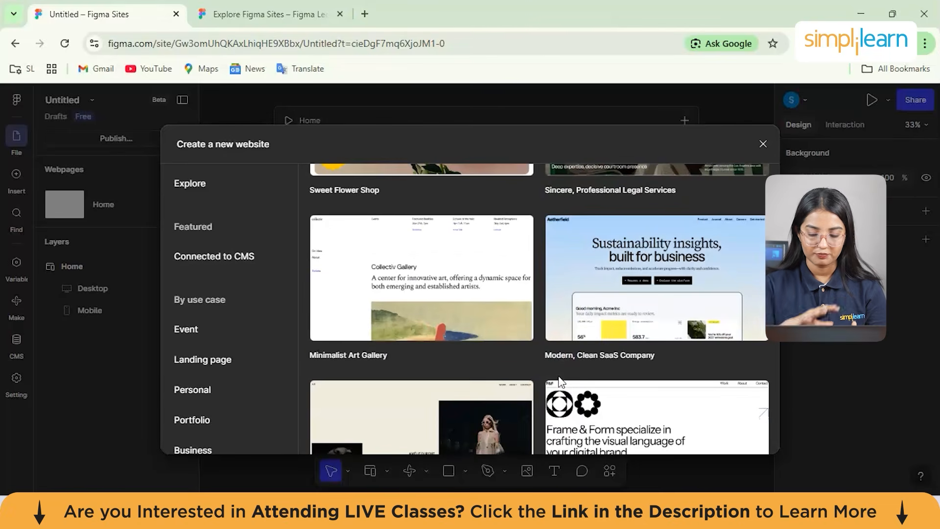
scroll(561, 382, "down", 3)
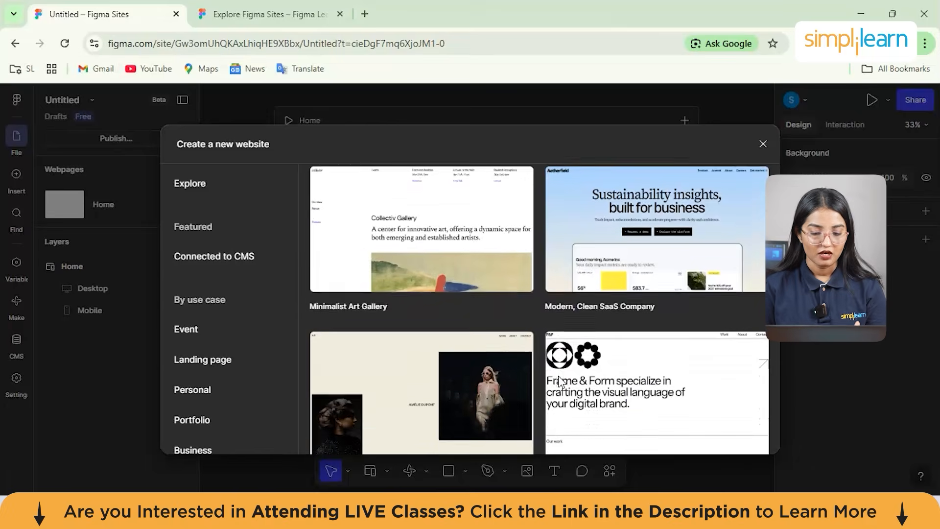
scroll(561, 382, "down", 1)
scroll(560, 382, "down", 1)
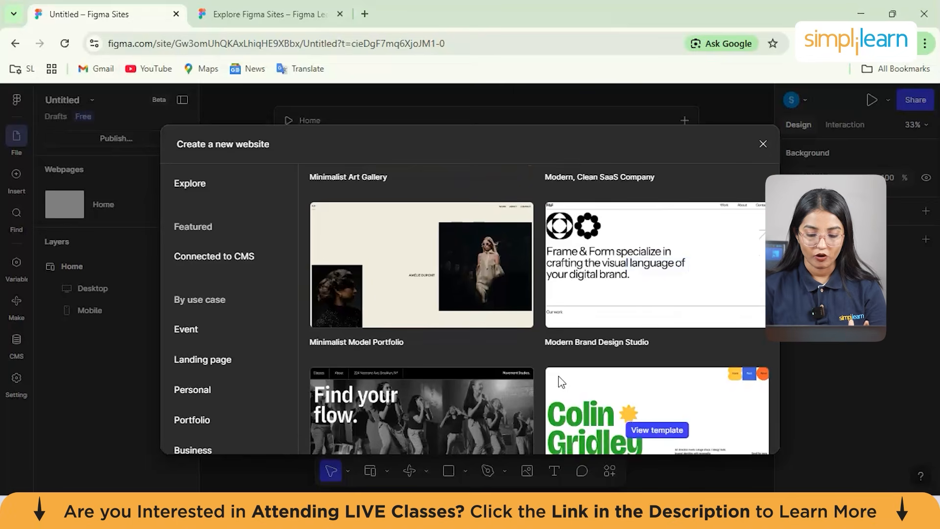
scroll(562, 382, "down", 4)
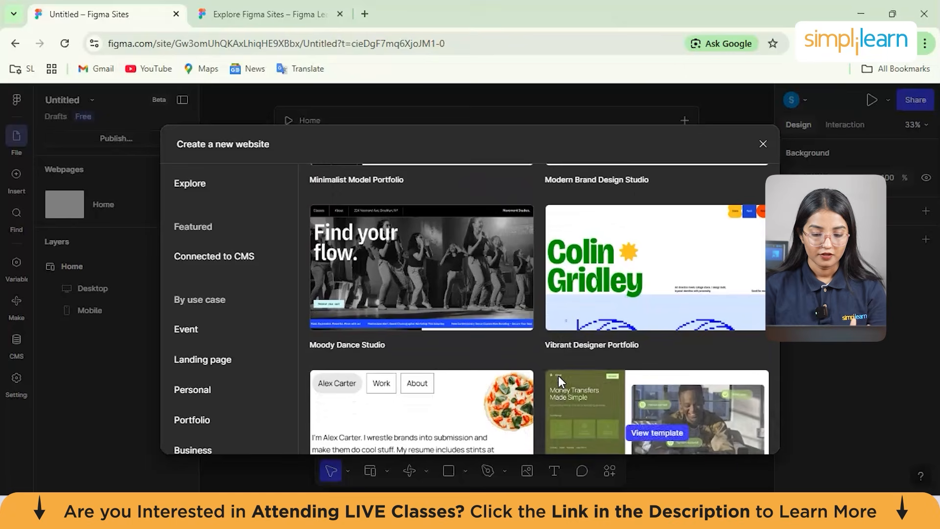
scroll(670, 323, "down", 4)
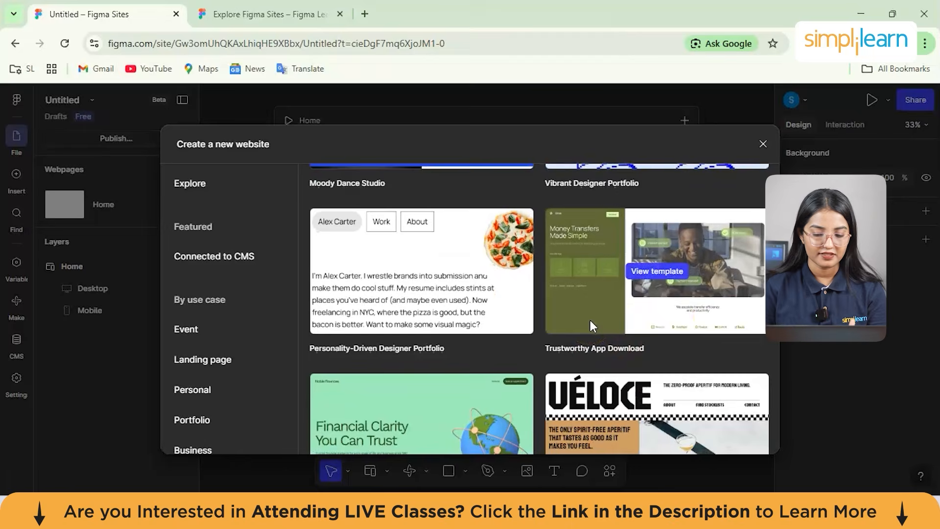
scroll(589, 319, "up", 10)
Show the Connected to CMS template category and look through its website templates.
left_click(262, 225)
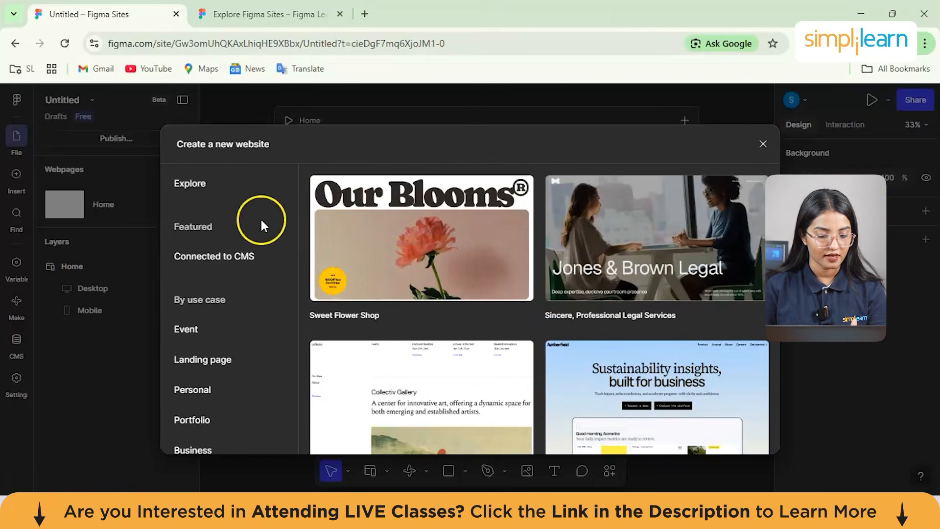
left_click(241, 264)
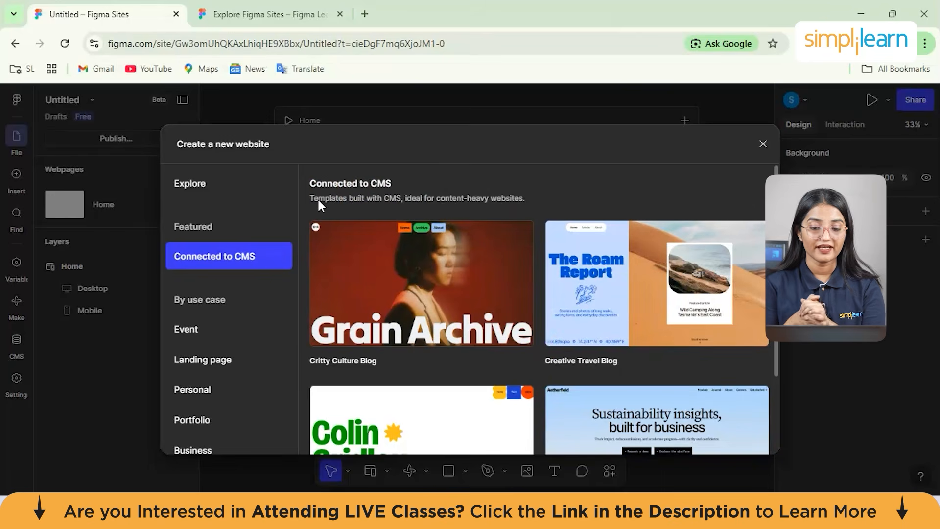
scroll(497, 349, "down", 2)
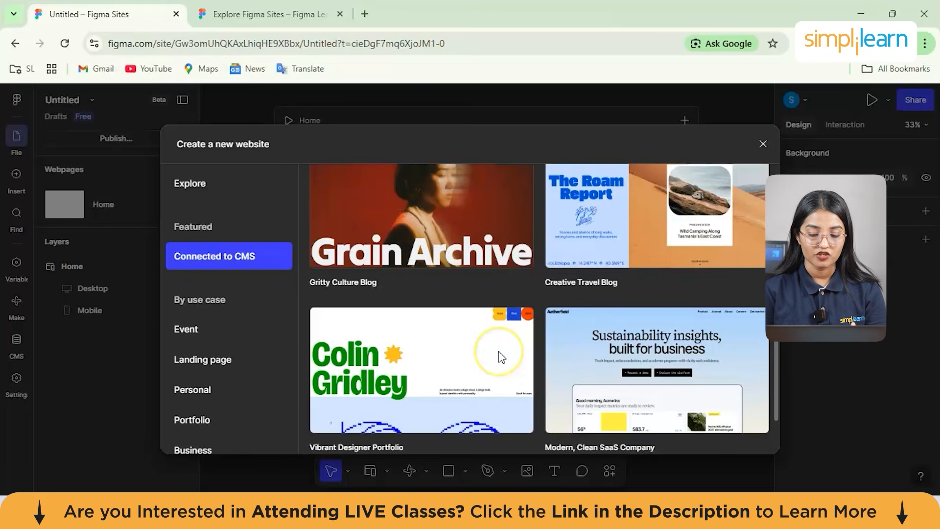
left_click(615, 428)
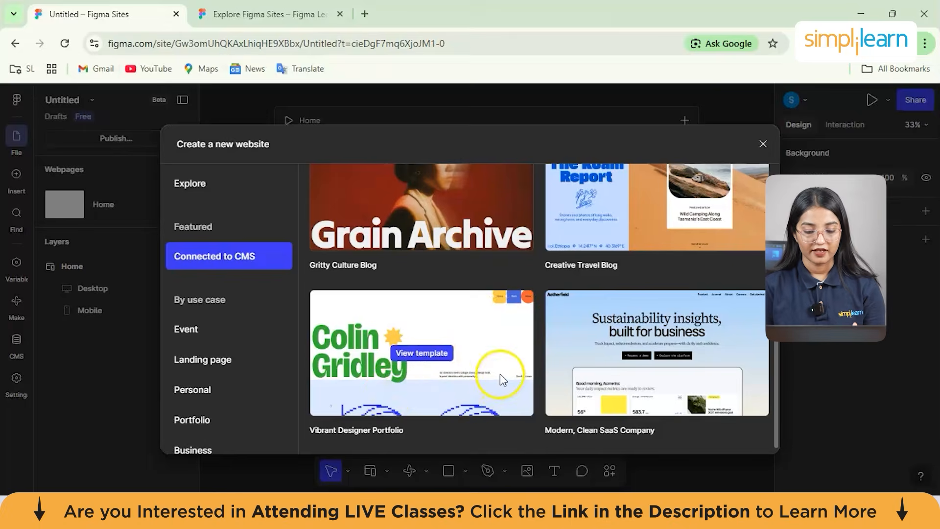
scroll(501, 374, "up", 2)
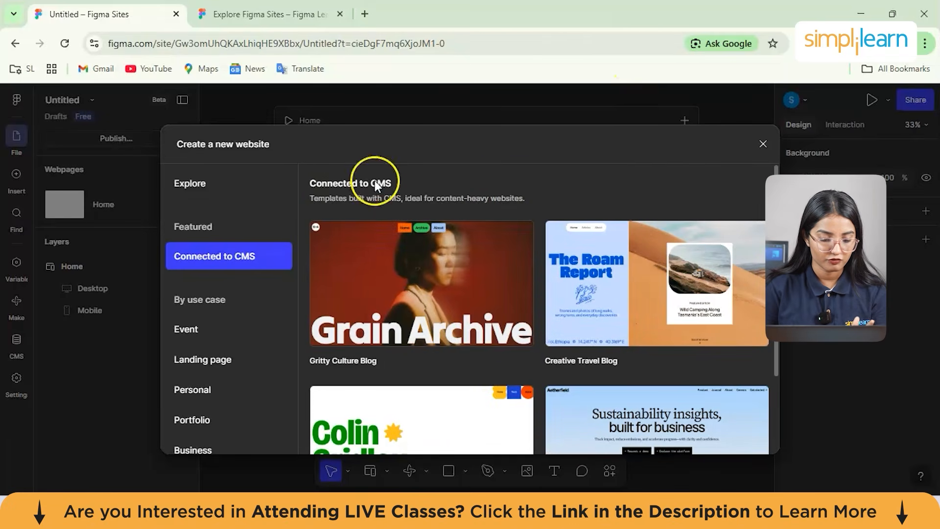
Close the website template browser and go through the introductory tips on responsive design, blocks and CMS until they are dismissed.
left_click(765, 143)
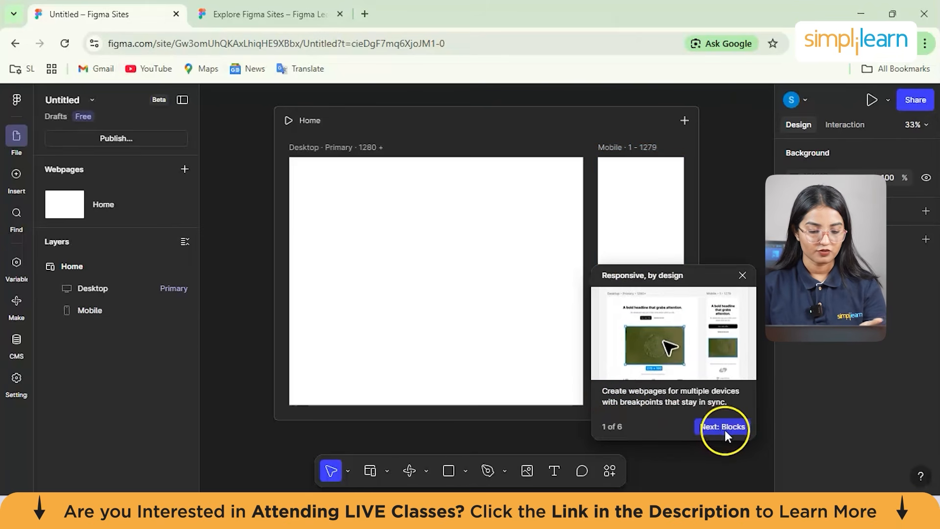
left_click(744, 428)
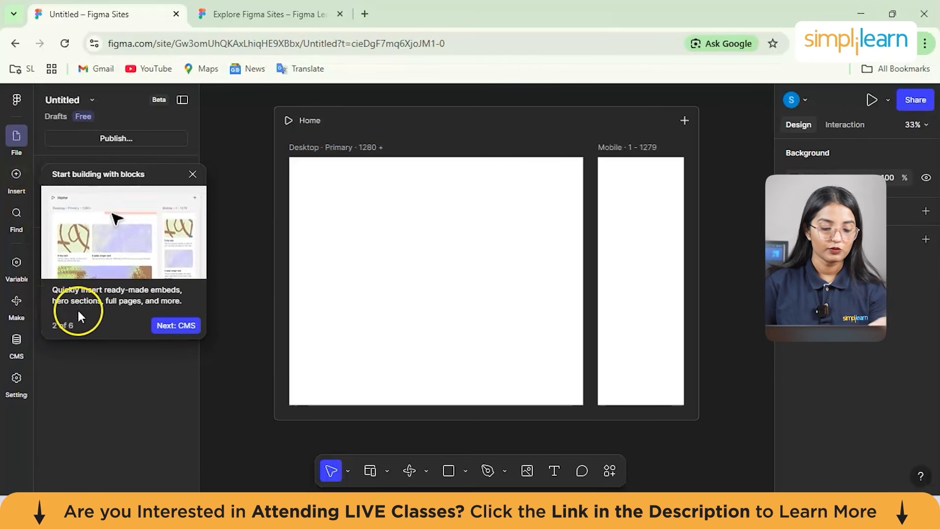
left_click(196, 325)
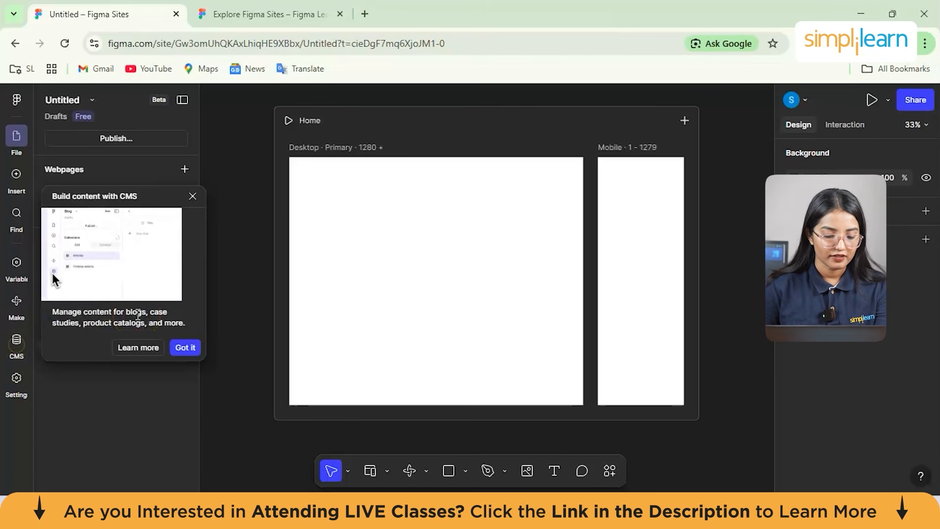
left_click(194, 350)
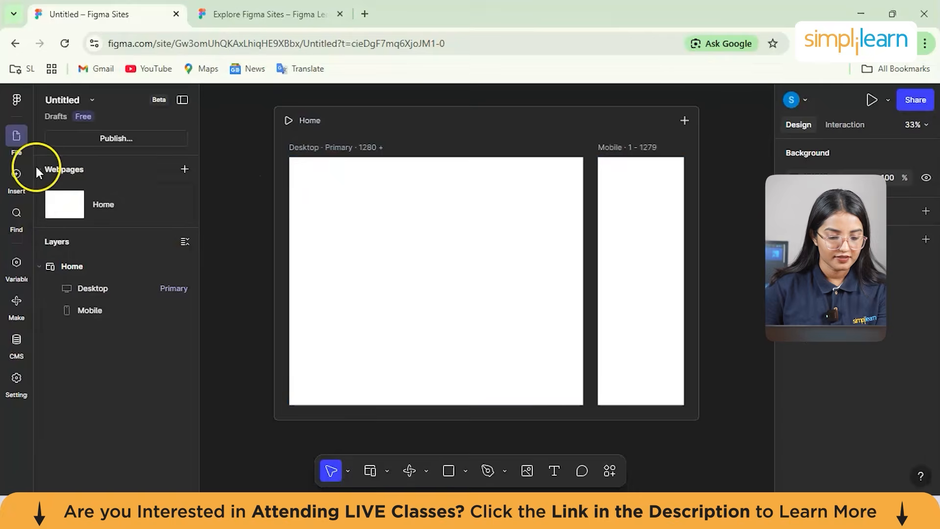
Show the blocks available to insert into the site and look through the page blocks.
left_click(19, 177)
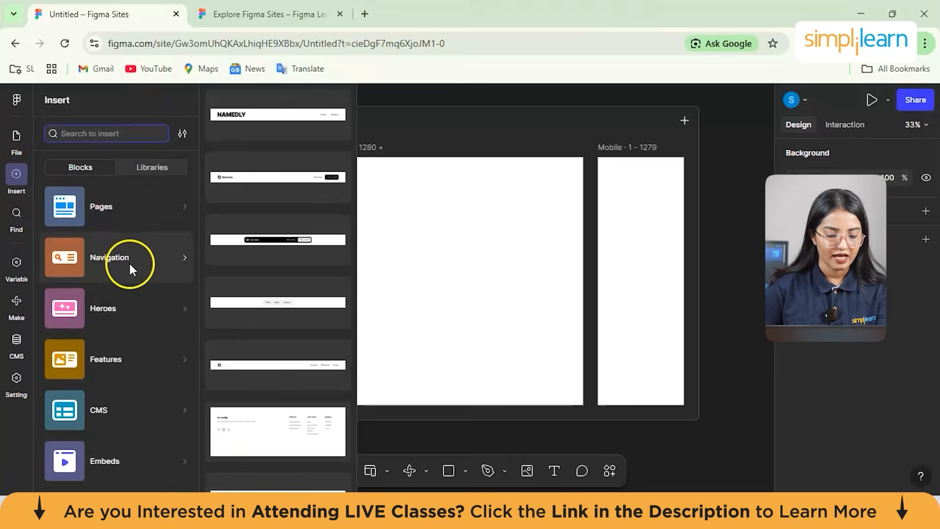
mouse_move(197, 207)
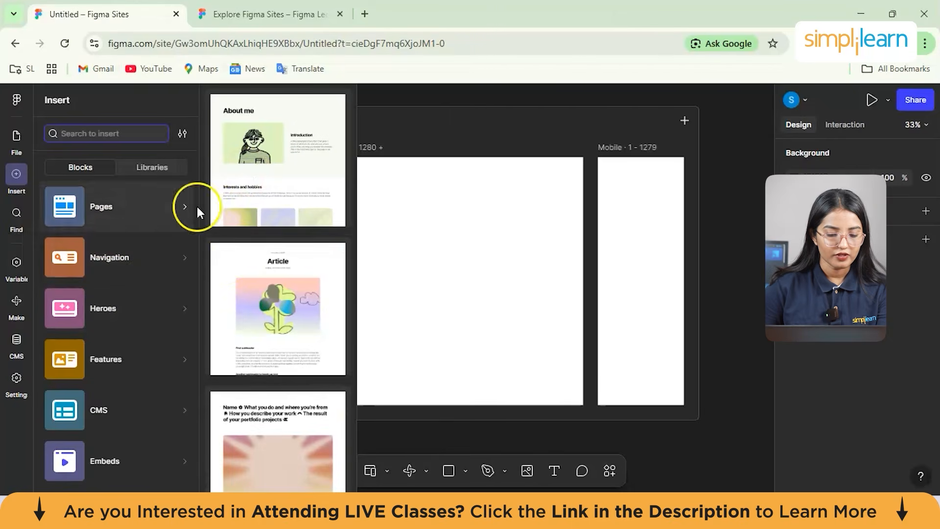
scroll(258, 374, "down", 3)
scroll(260, 372, "down", 10)
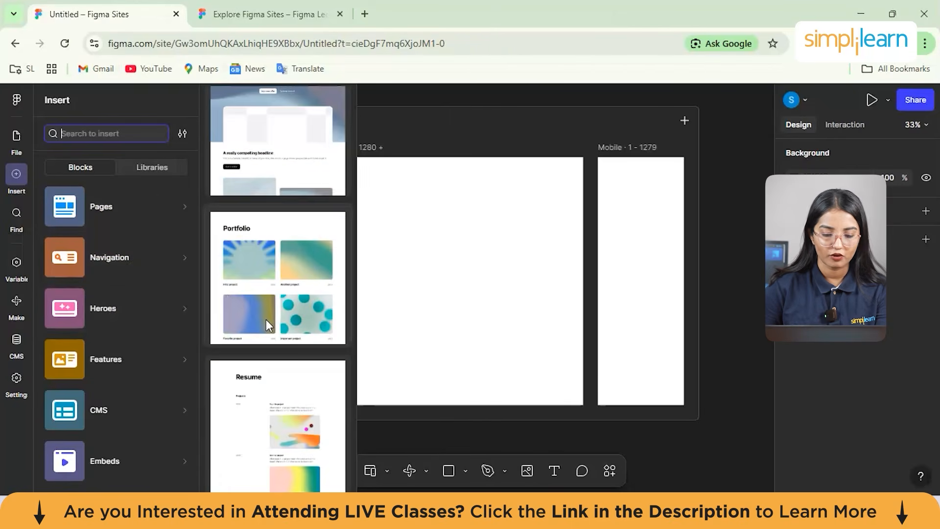
scroll(266, 320, "up", 5)
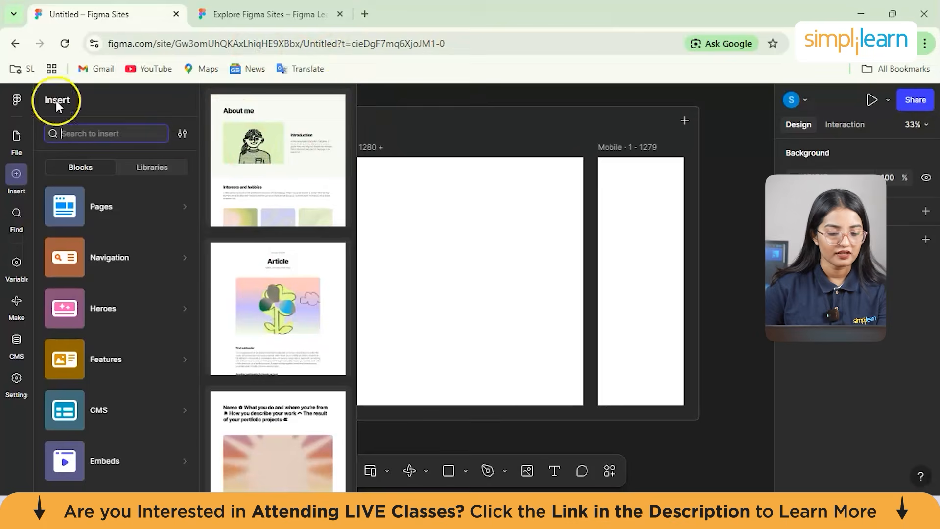
Return to the Figma home page, create a Figma Slides file and get started to reach the presentation templates.
left_click(15, 43)
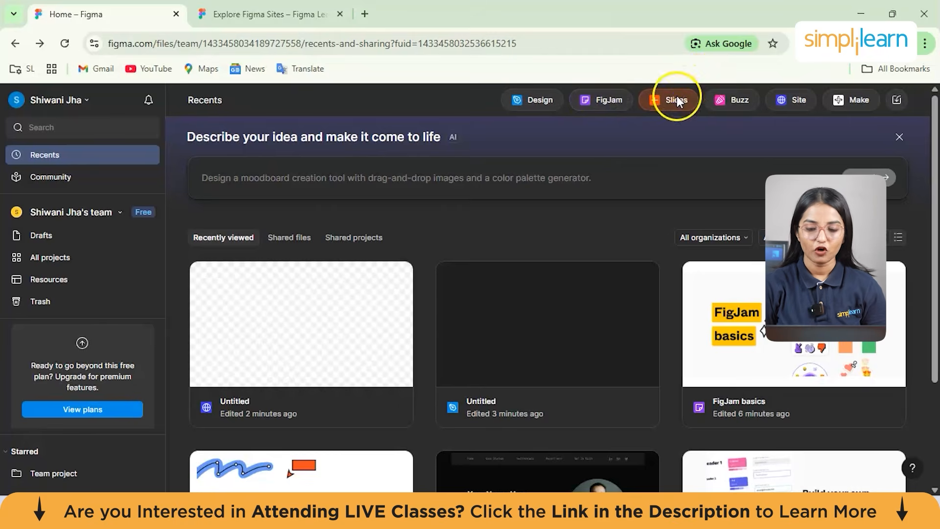
left_click(677, 98)
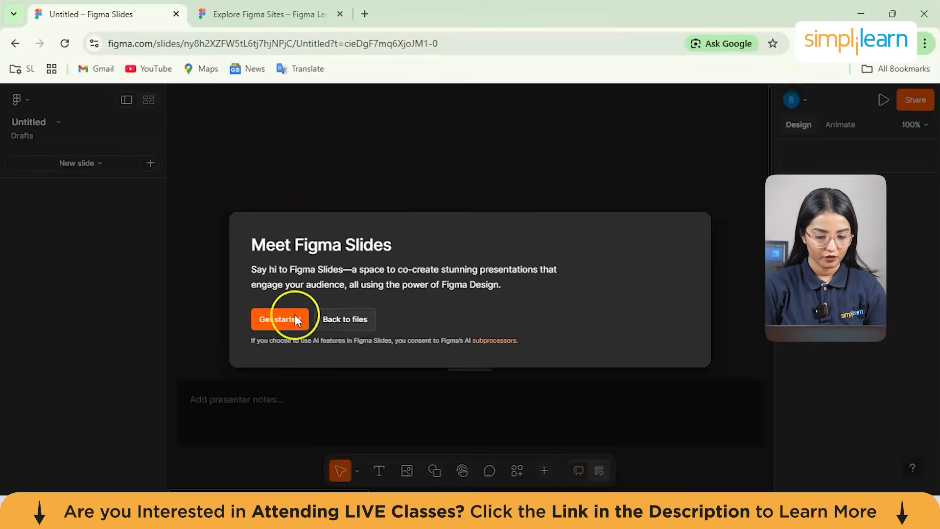
left_click(289, 318)
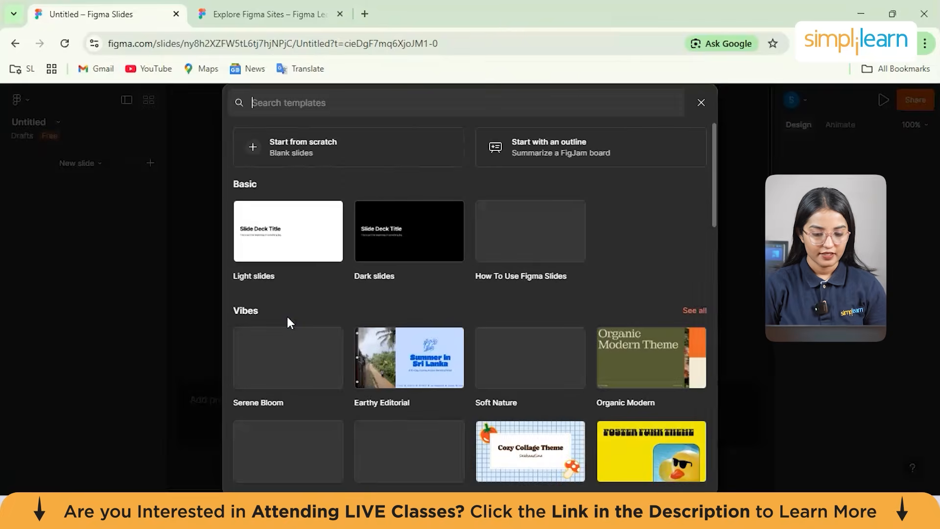
Examine the presentation templates from Basic and Vibes through Design & Research and Brand & Marketing to Pitches & Talks.
left_click(309, 146)
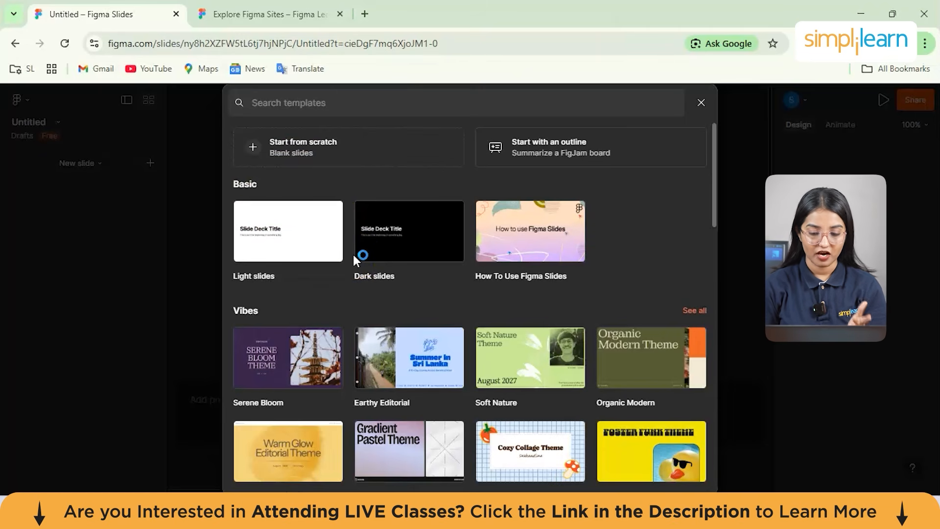
scroll(463, 300, "down", 2)
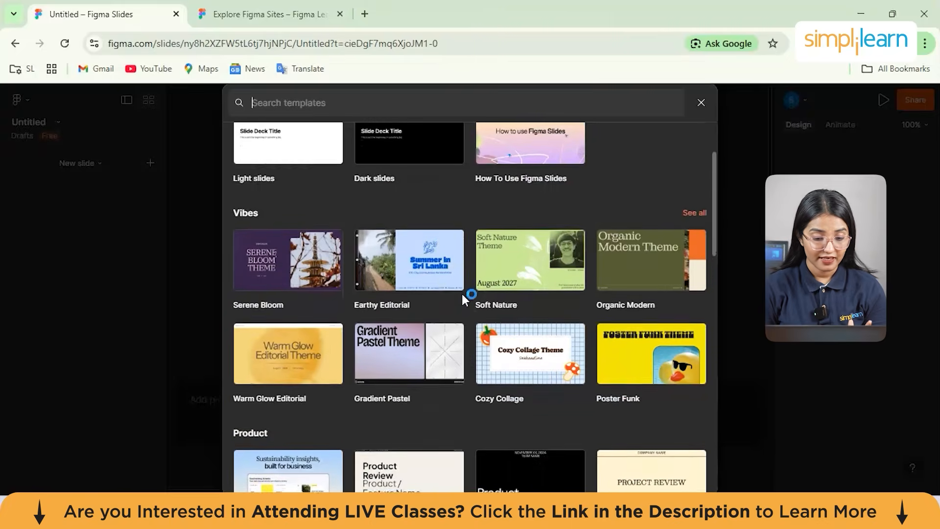
scroll(344, 367, "down", 7)
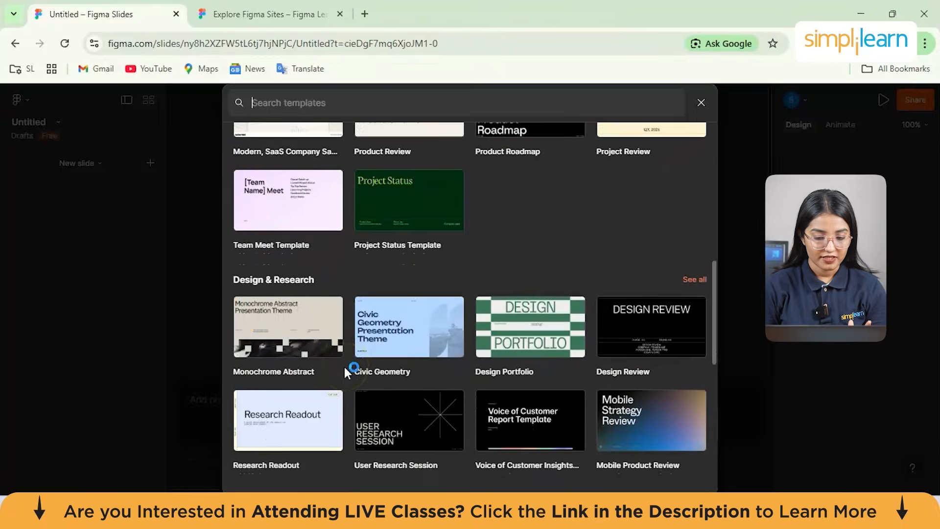
scroll(345, 366, "up", 3)
scroll(345, 366, "down", 7)
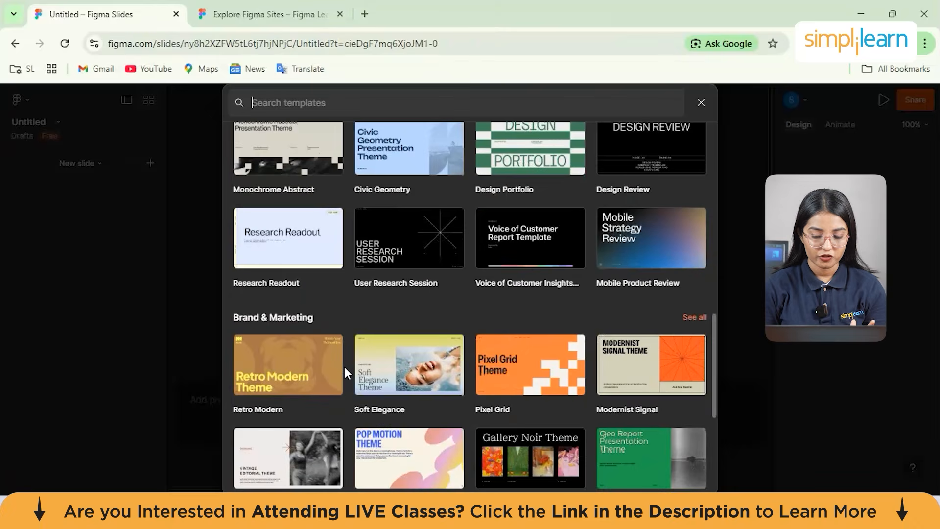
scroll(345, 366, "down", 4)
scroll(344, 366, "up", 1)
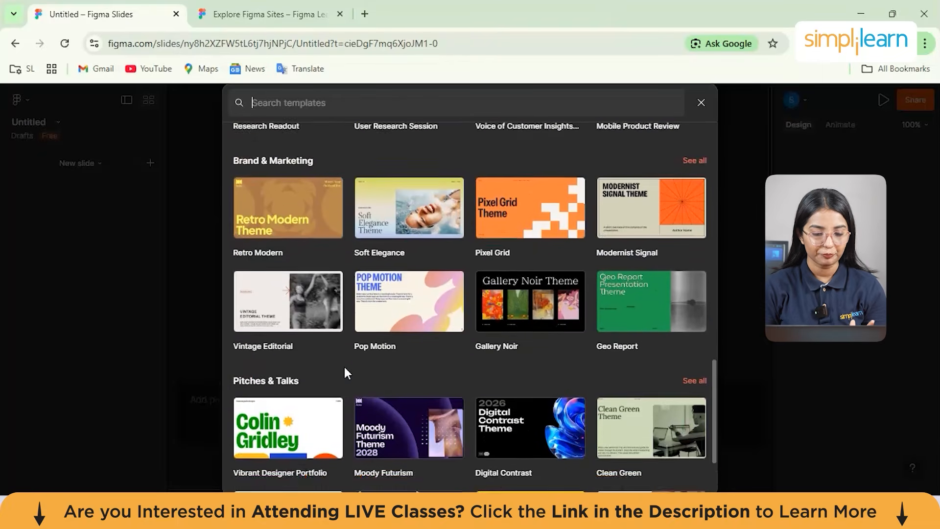
scroll(345, 368, "up", 1)
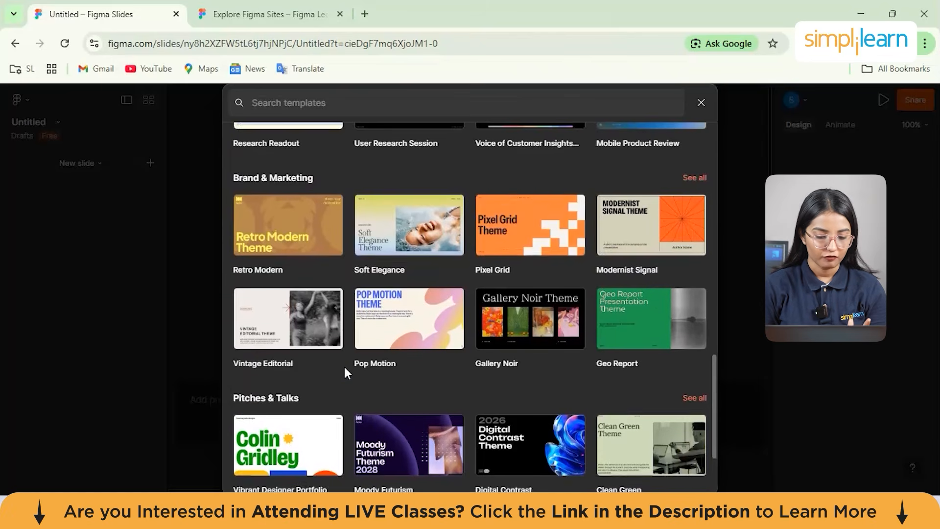
scroll(345, 368, "down", 3)
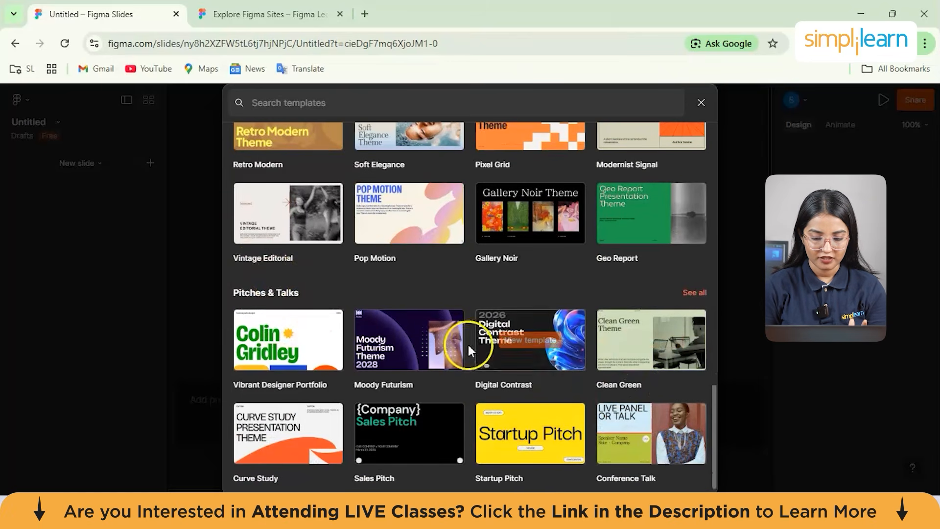
scroll(478, 306, "up", 7)
scroll(478, 304, "up", 5)
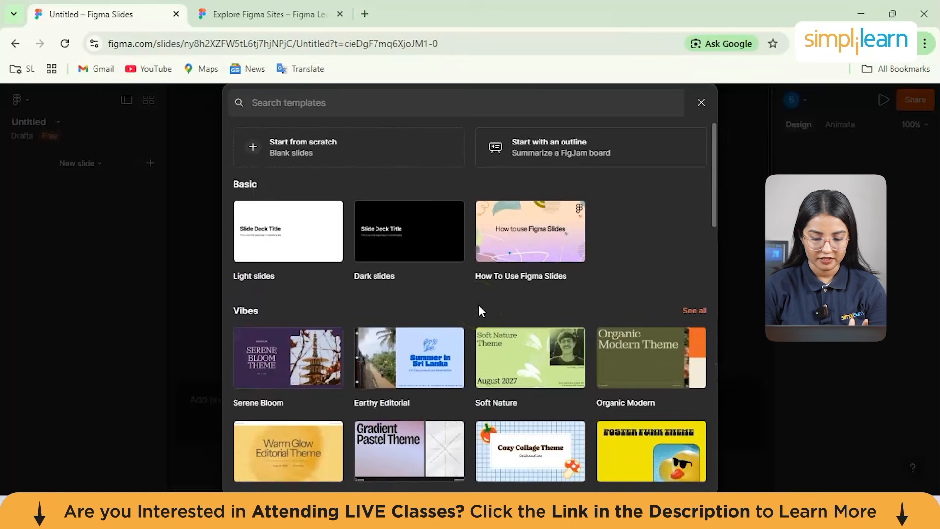
scroll(555, 345, "down", 2)
scroll(587, 330, "down", 5)
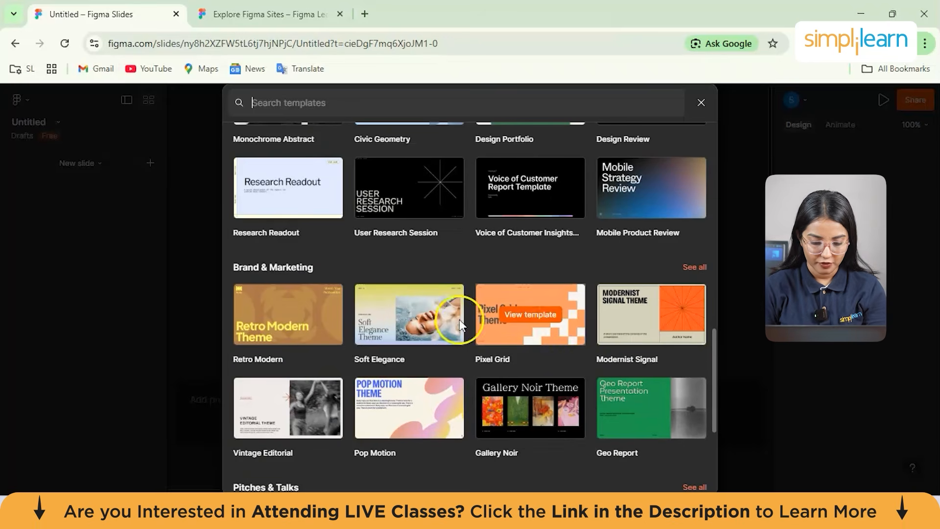
scroll(450, 320, "down", 4)
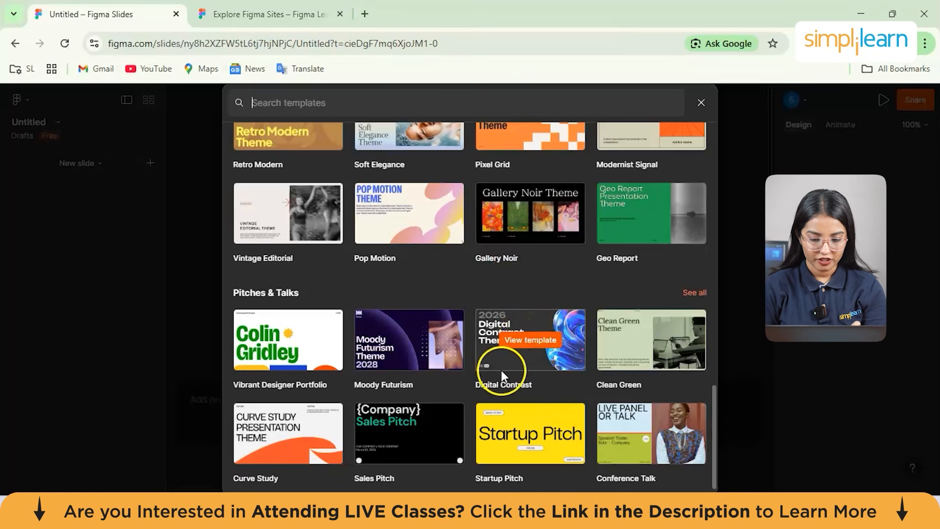
Add all slides of the Digital Contrast template to the presentation and dismiss the introductory tip.
left_click(522, 343)
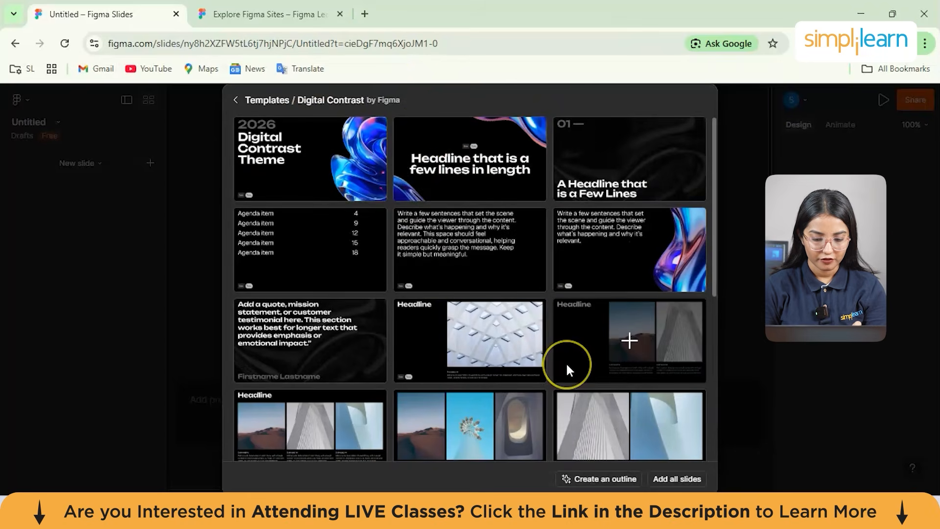
scroll(566, 363, "down", 3)
scroll(567, 365, "up", 3)
left_click(670, 480)
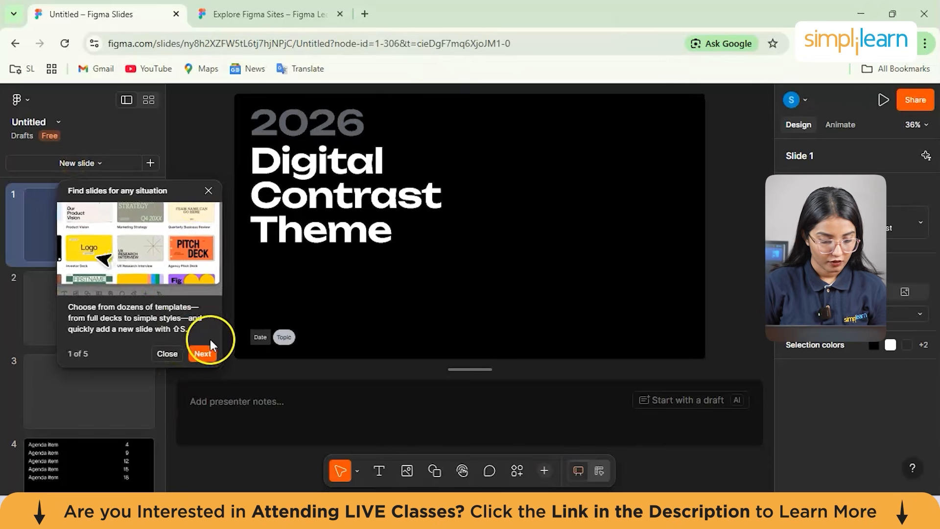
left_click(209, 191)
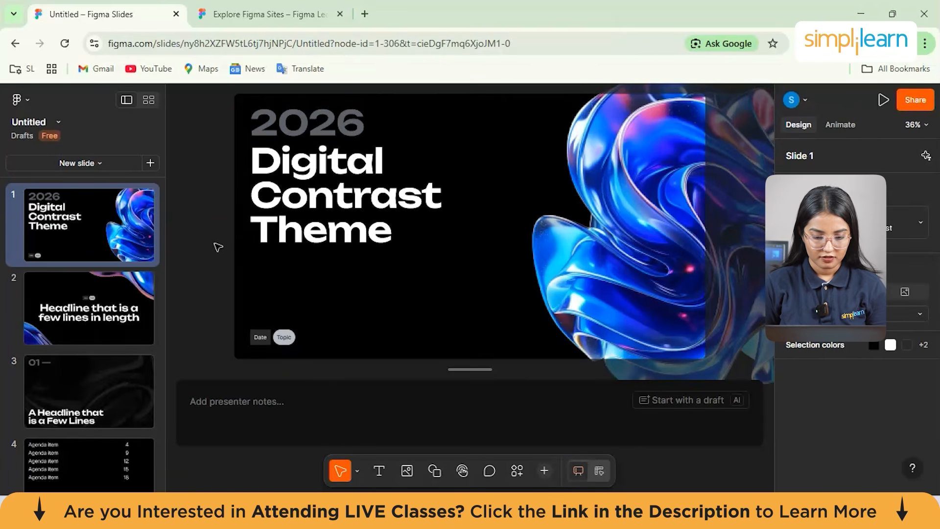
Page through the Digital Contrast slides to examine their headline, agenda, text, image and device mockup layouts.
key("Down")
key("Down")
key("Down")
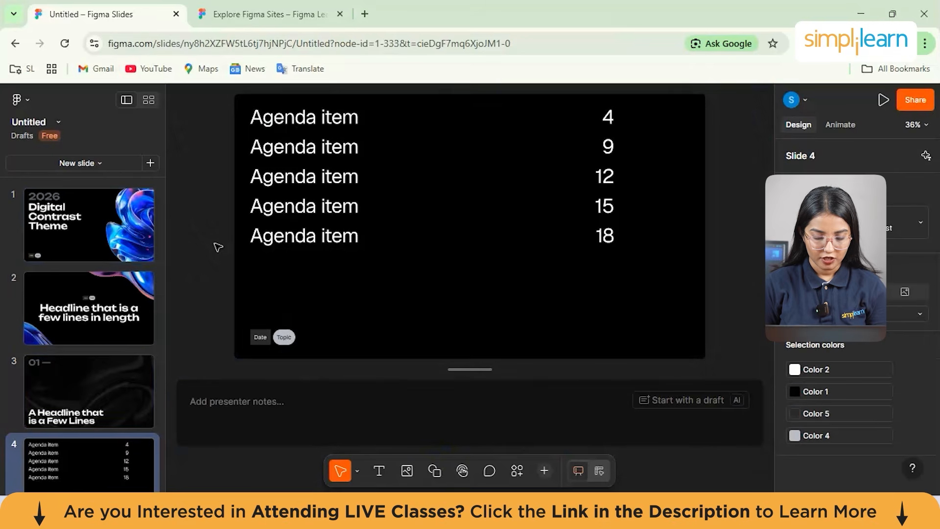
key("Up")
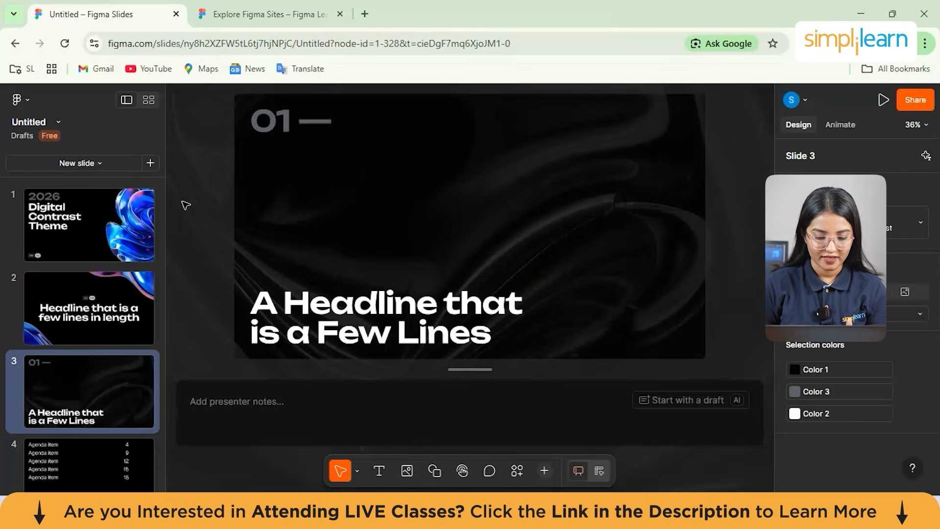
key("Down")
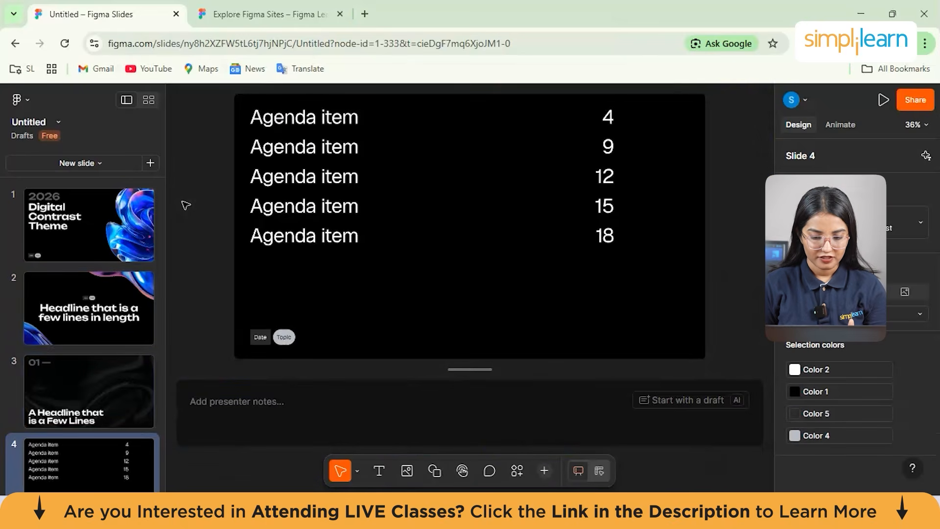
key("Down")
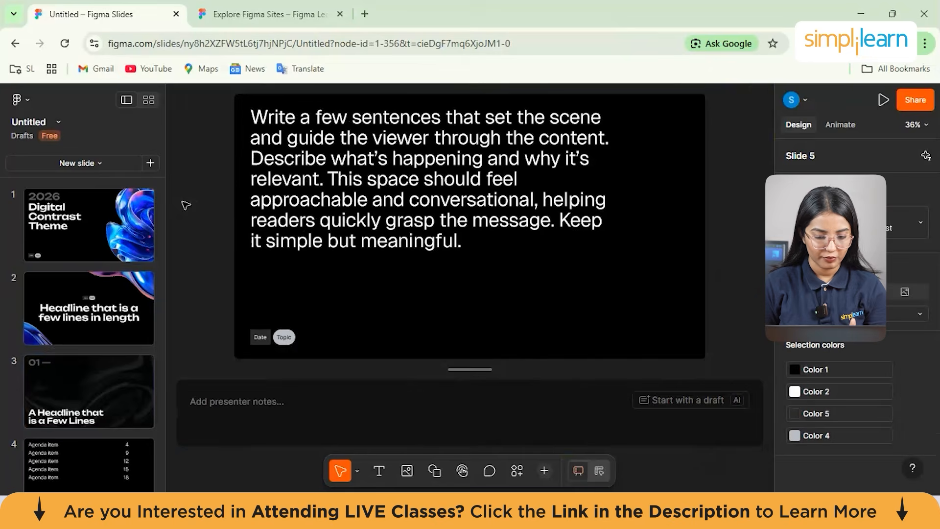
key("Down")
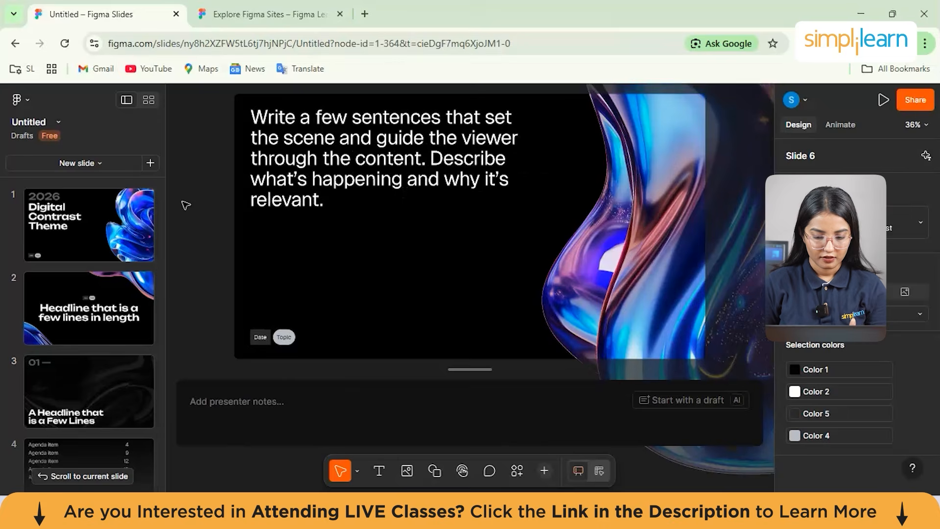
key("Down")
key("Up")
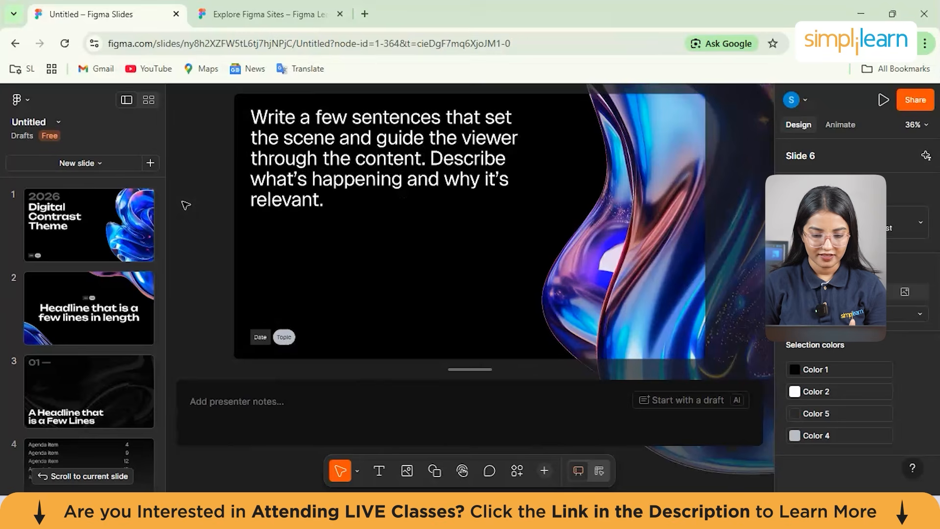
key("Down")
key("Down")
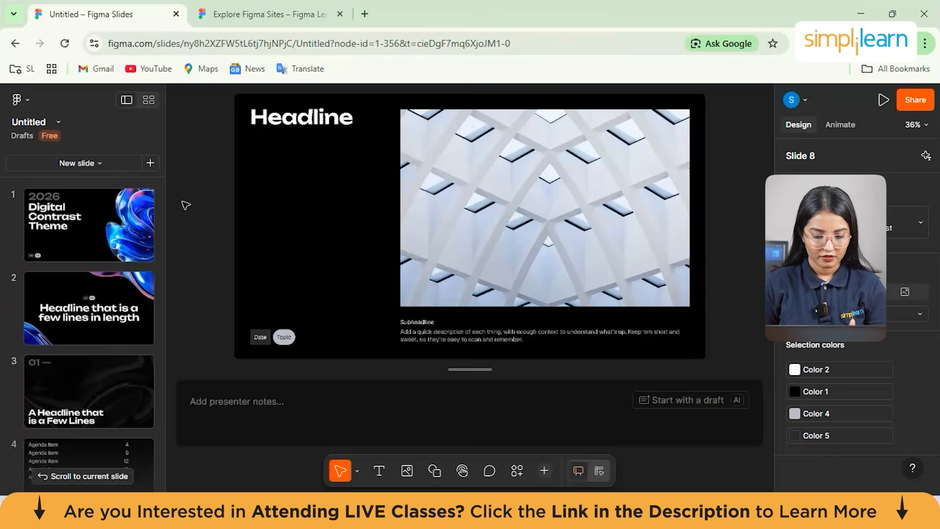
key("Down")
key("Down")
key("Down")
key("Down")
key("Down")
key("Down")
key("Down")
key("Down")
key("Down")
key("Down")
key("Down")
key("Down")
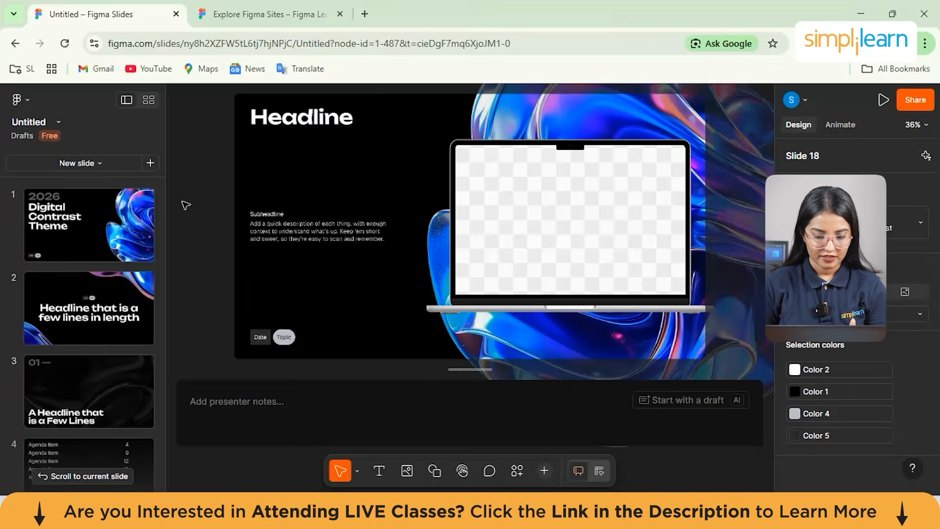
key("Up")
key("Up")
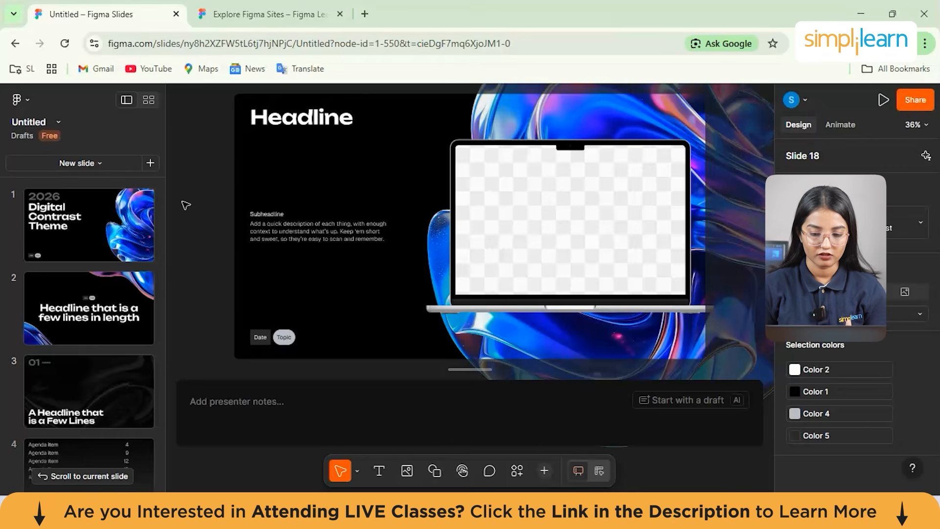
key("Down")
key("Down")
key("Down")
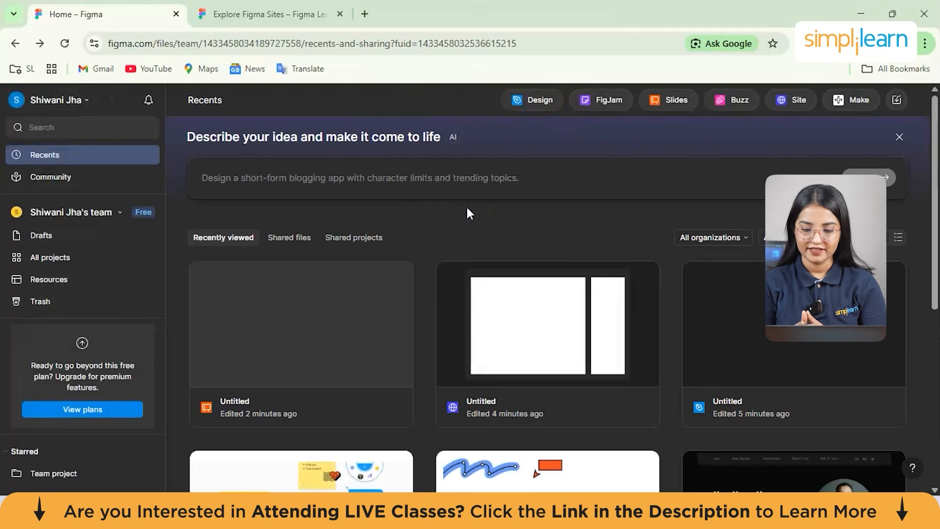
Create a Figma Buzz file, get started and examine the blank asset formats and Figma templates under Explore.
left_click(730, 99)
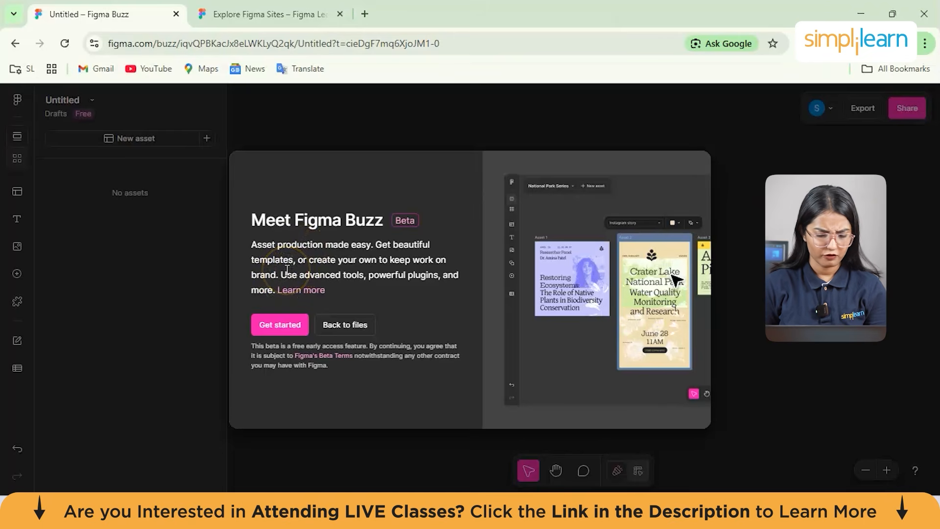
left_click(272, 331)
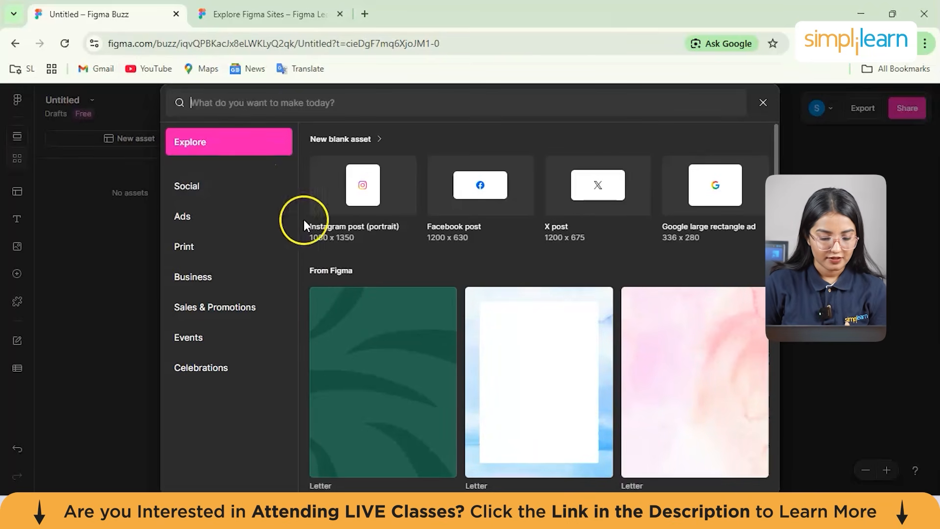
scroll(415, 402, "down", 4)
scroll(416, 403, "up", 5)
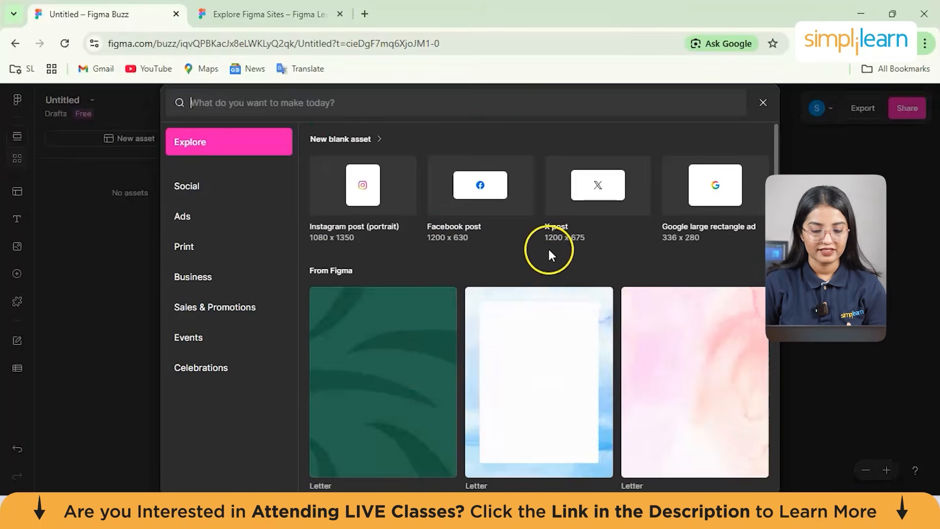
scroll(547, 268, "down", 3)
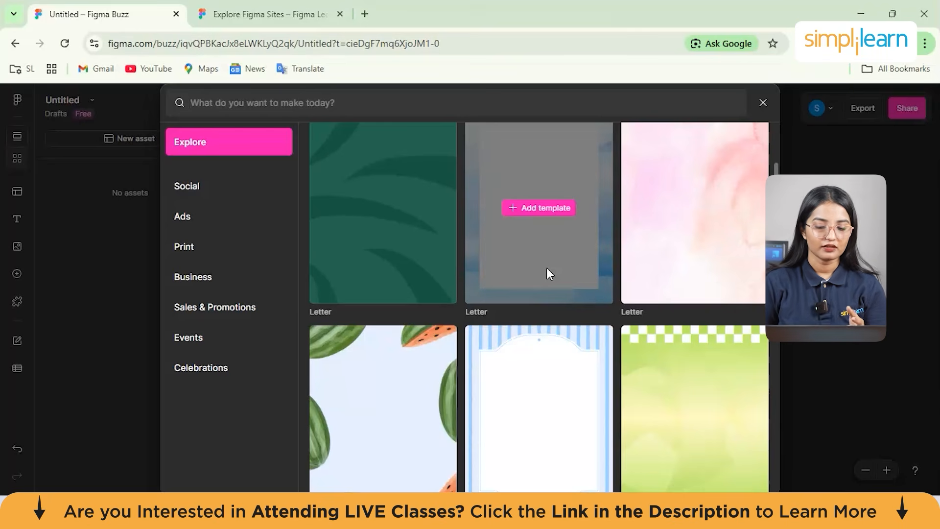
scroll(547, 268, "up", 2)
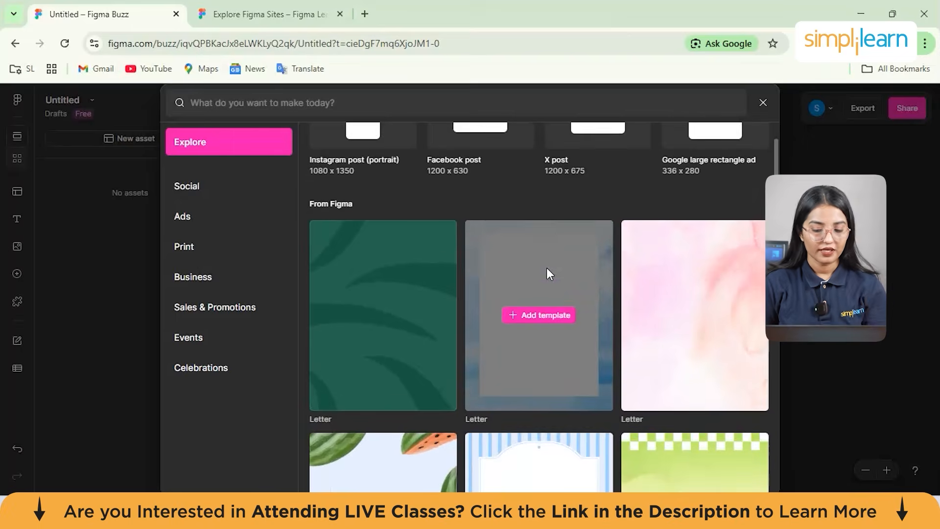
scroll(546, 268, "down", 4)
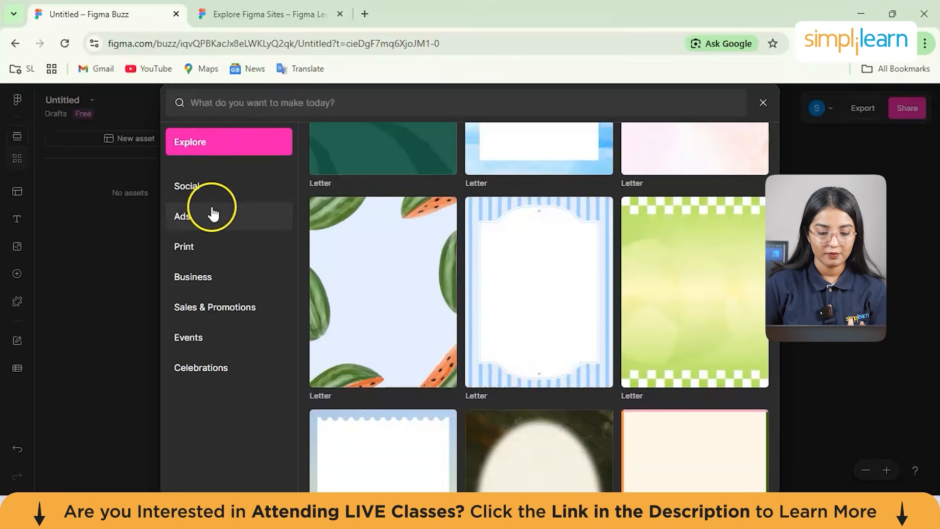
Examine the Social templates and the Ads templates for skyscraper, Facebook, LinkedIn and Instagram formats.
left_click(206, 190)
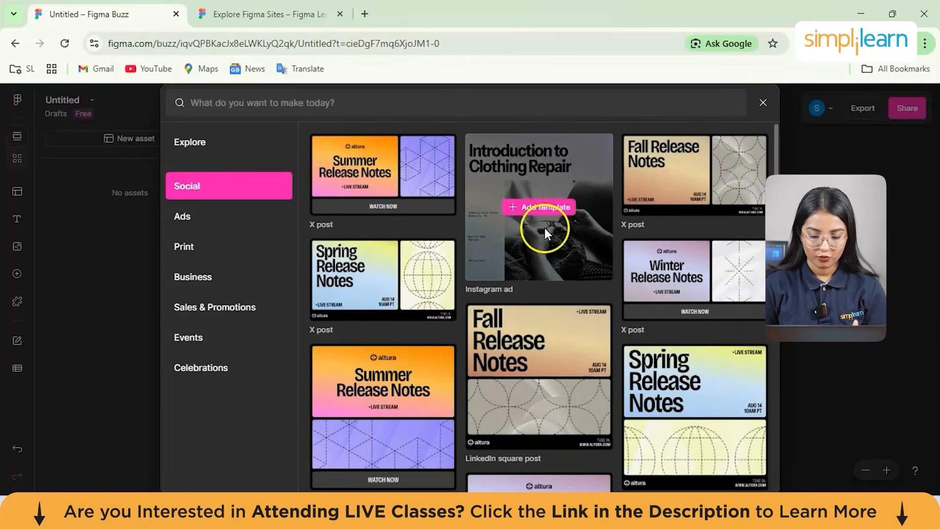
scroll(519, 303, "down", 5)
scroll(498, 369, "up", 5)
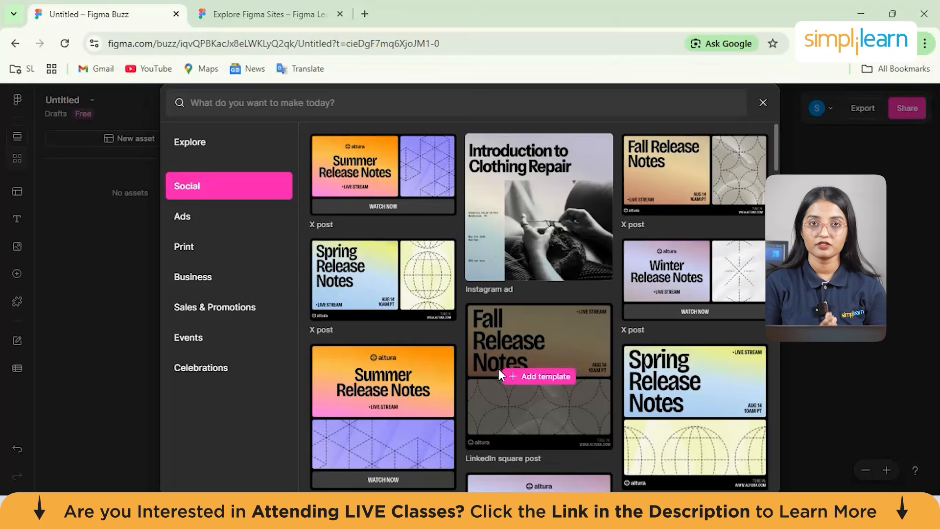
left_click(199, 218)
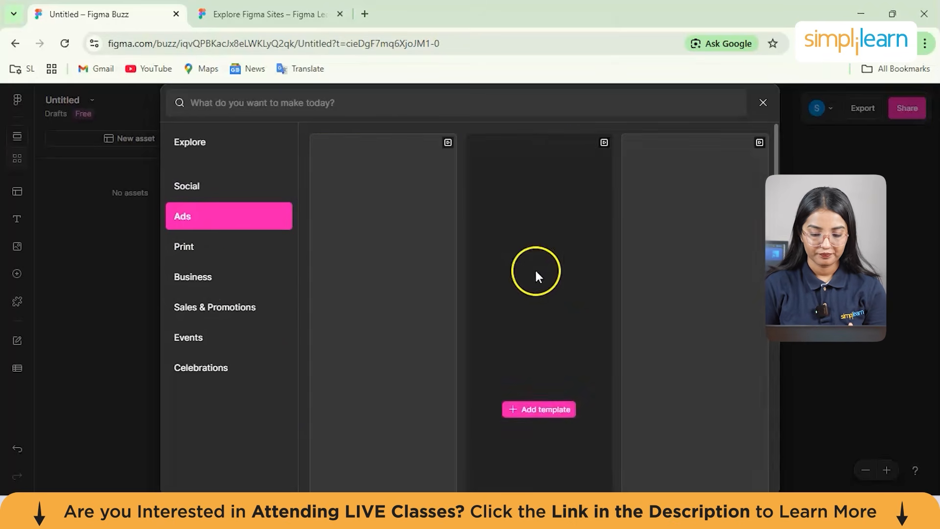
scroll(631, 230, "down", 5)
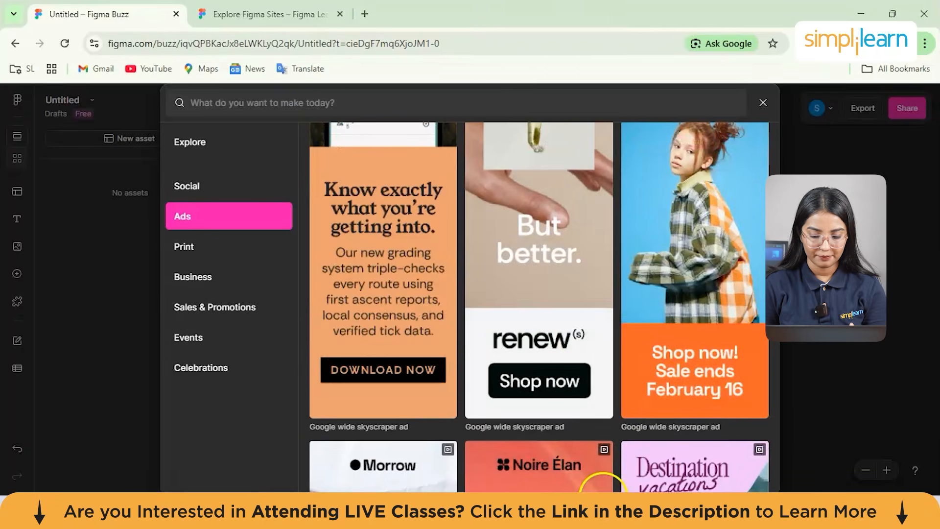
scroll(542, 372, "down", 10)
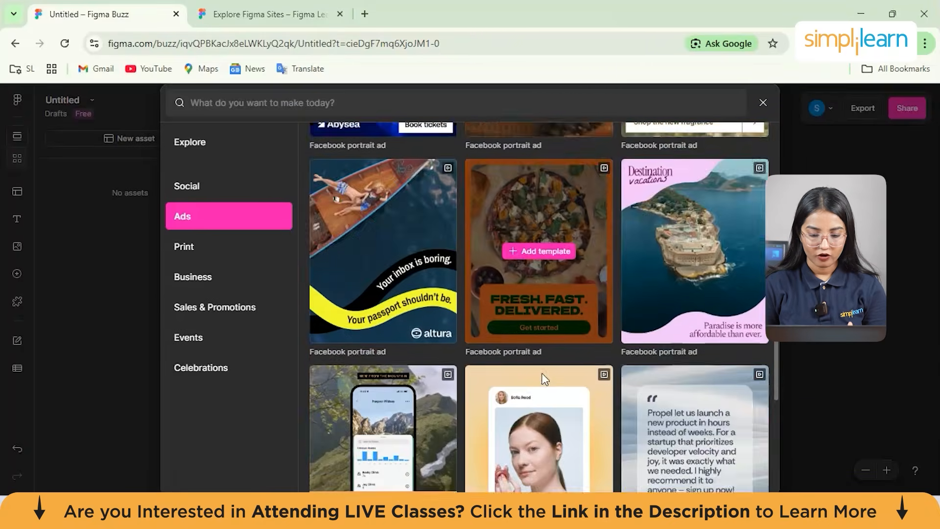
scroll(541, 371, "down", 10)
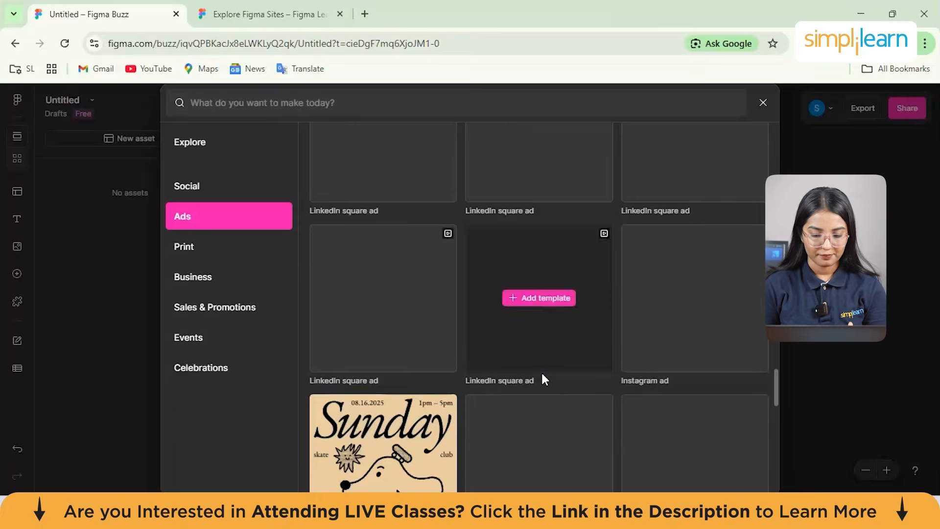
scroll(542, 372, "down", 5)
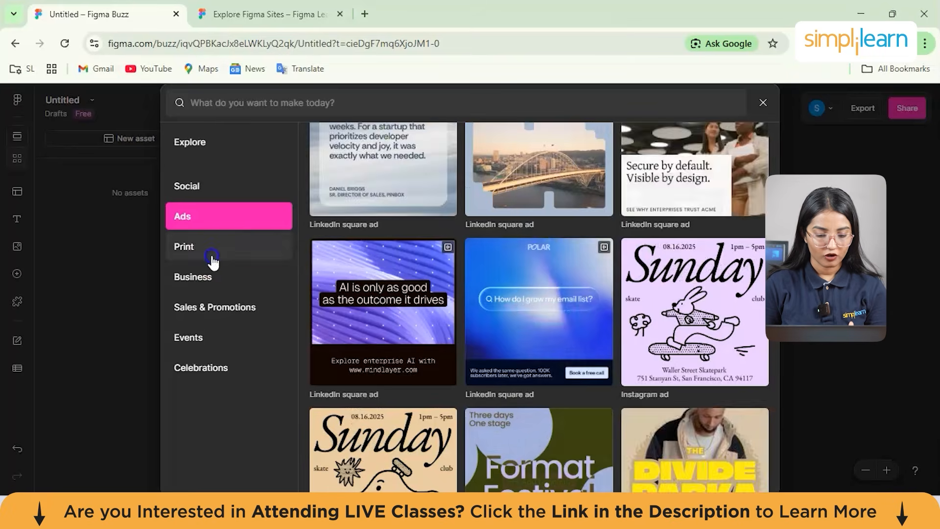
Look through the Print, Business and Sales & Promotions categories and examine the Events invitation and poster templates.
left_click(212, 255)
left_click(235, 281)
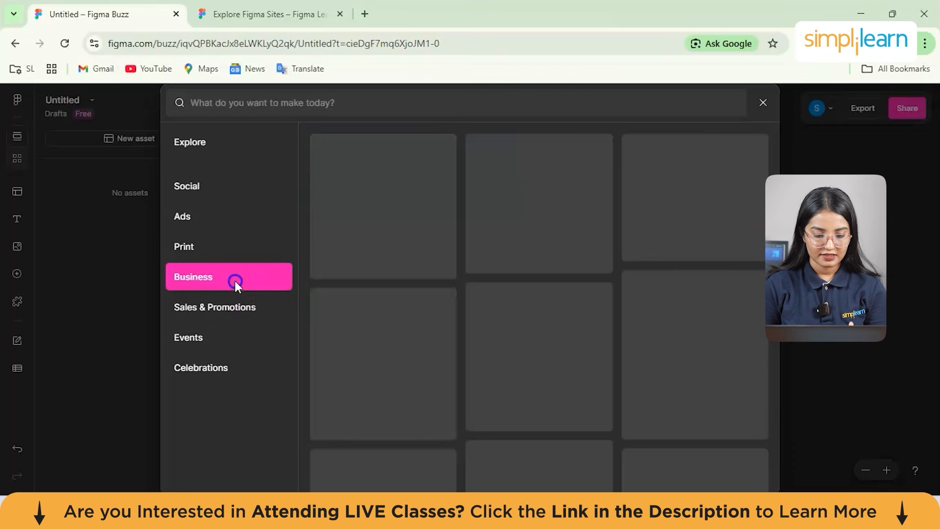
left_click(237, 317)
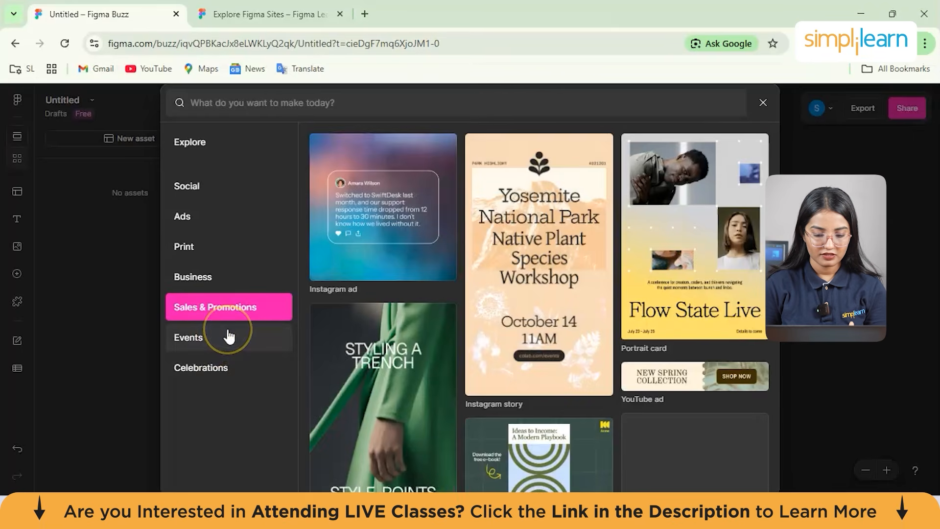
left_click(229, 337)
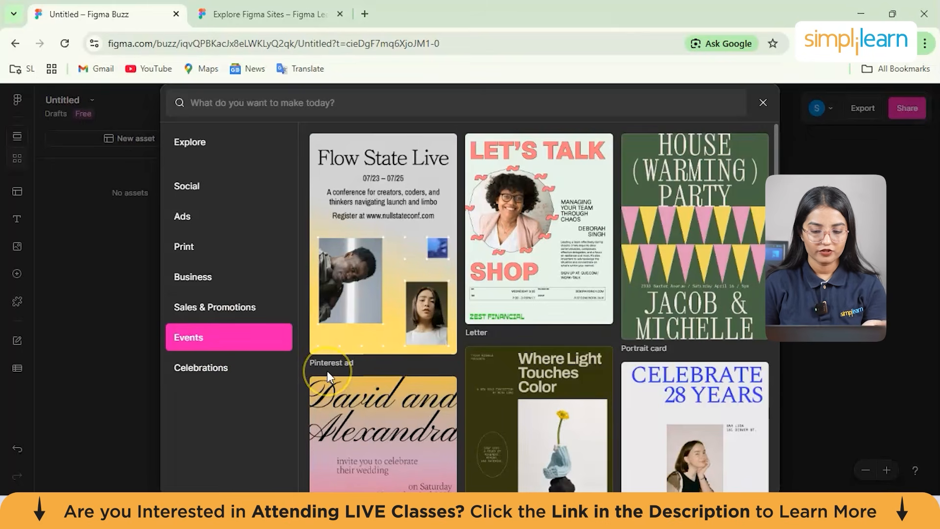
scroll(327, 371, "down", 3)
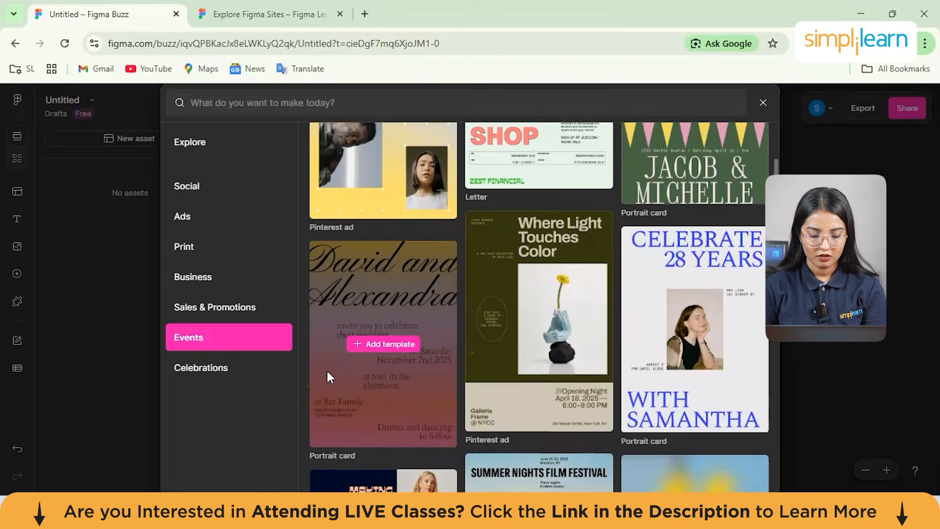
scroll(327, 371, "down", 10)
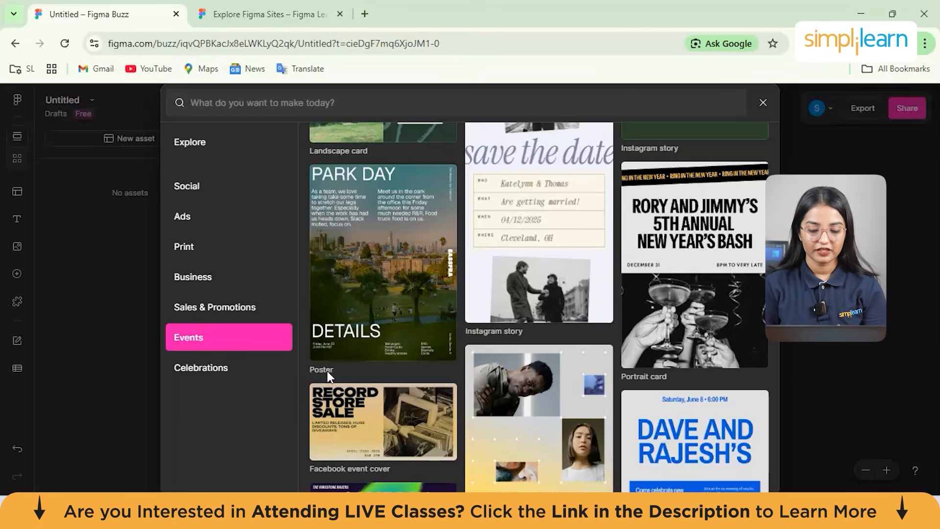
scroll(327, 372, "up", 1)
left_click(512, 195)
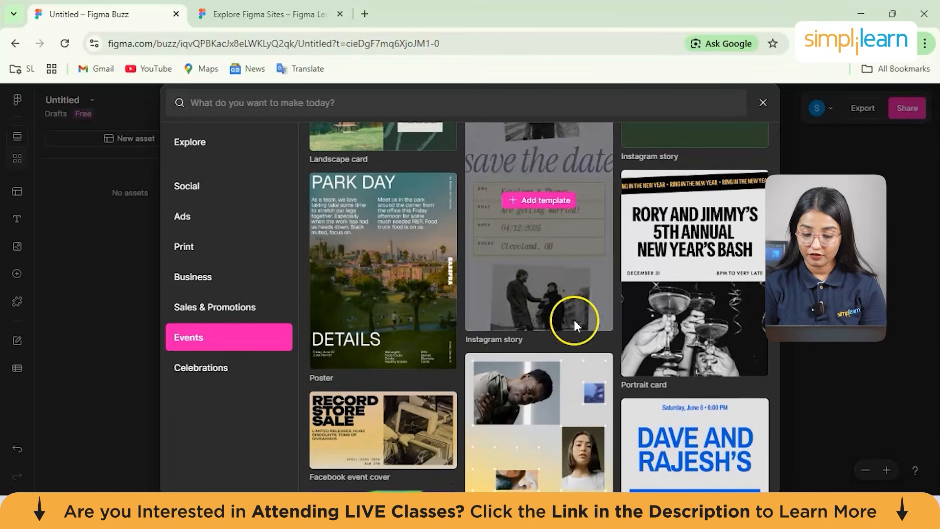
scroll(563, 360, "down", 3)
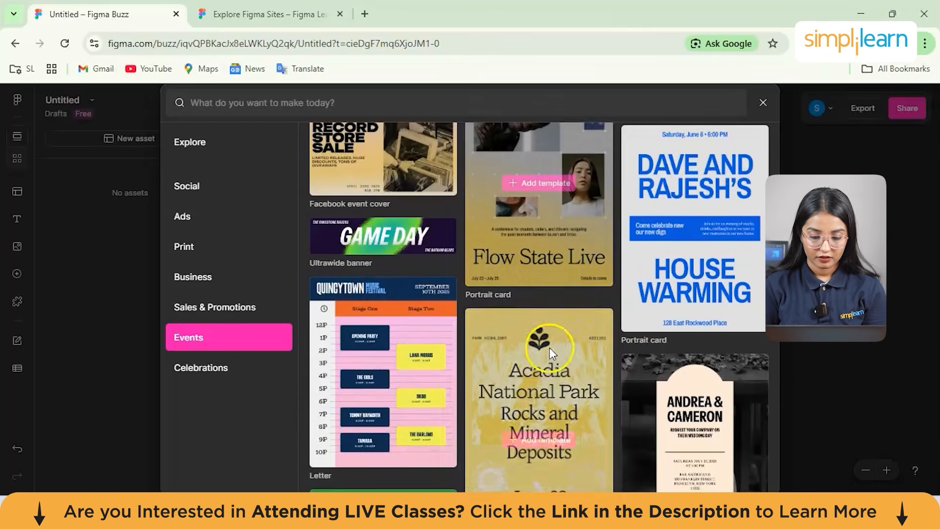
Examine the Celebrations templates, including the thank-you, wedding and birthday cards.
left_click(215, 371)
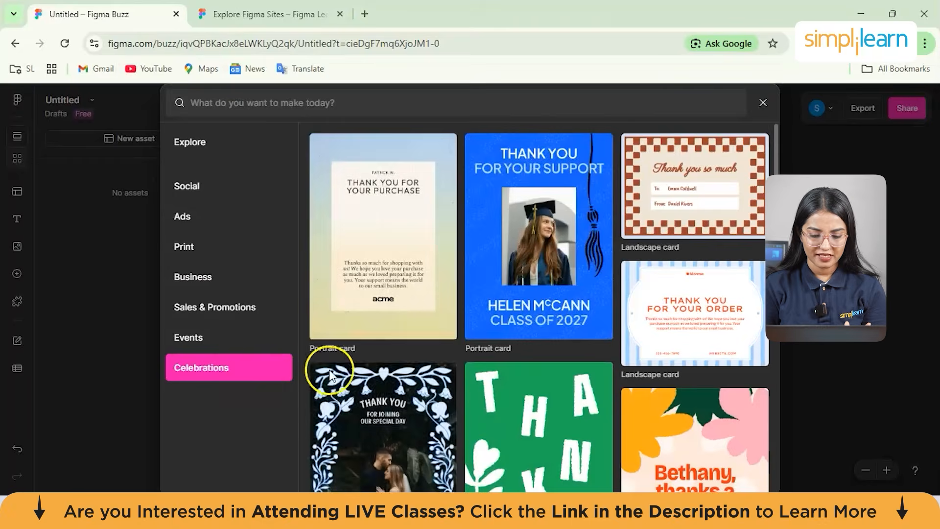
scroll(385, 419, "down", 5)
scroll(386, 422, "down", 10)
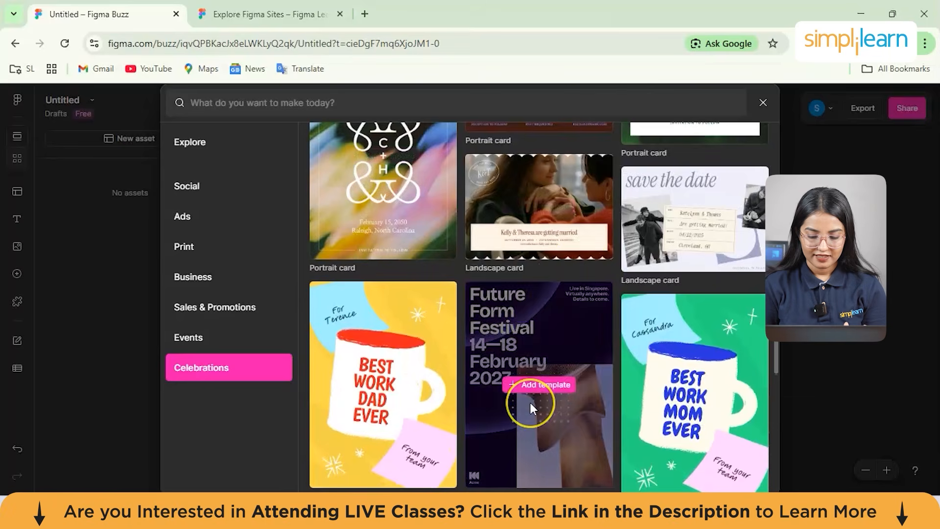
scroll(530, 402, "down", 10)
scroll(530, 403, "down", 1)
left_click(530, 368)
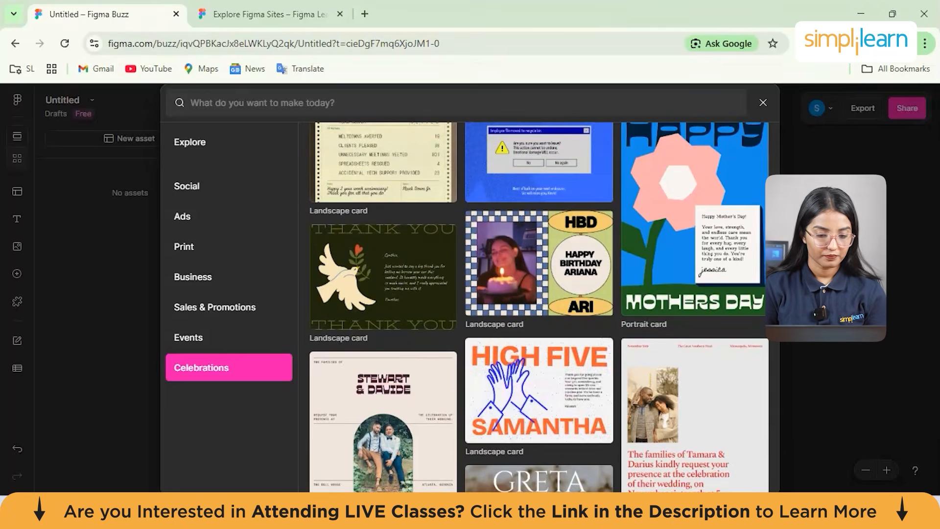
Close the Buzz template library, return to the Figma home page and create a FigJam board.
left_click(763, 102)
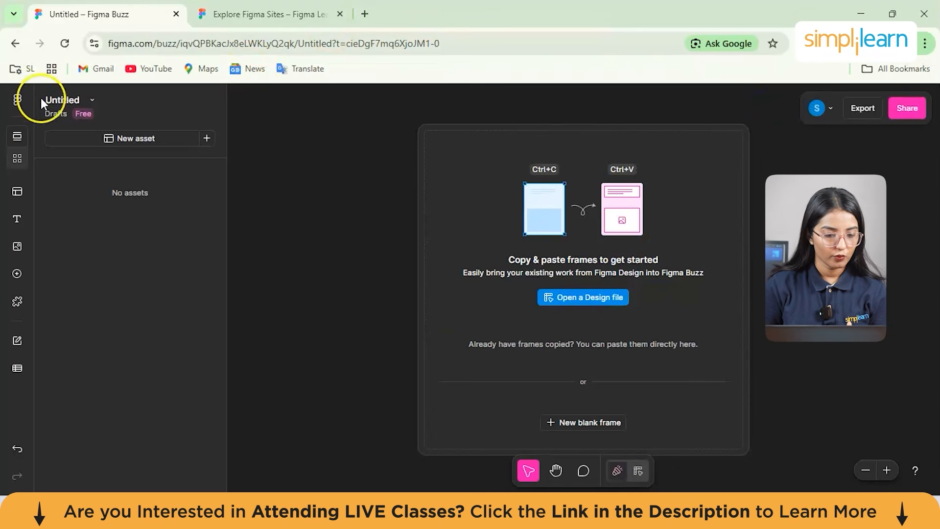
left_click(19, 45)
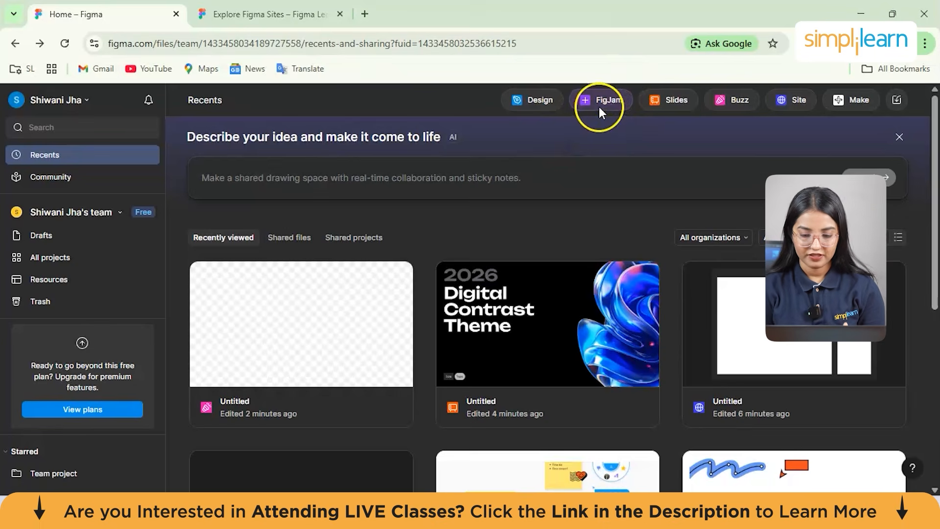
left_click(600, 105)
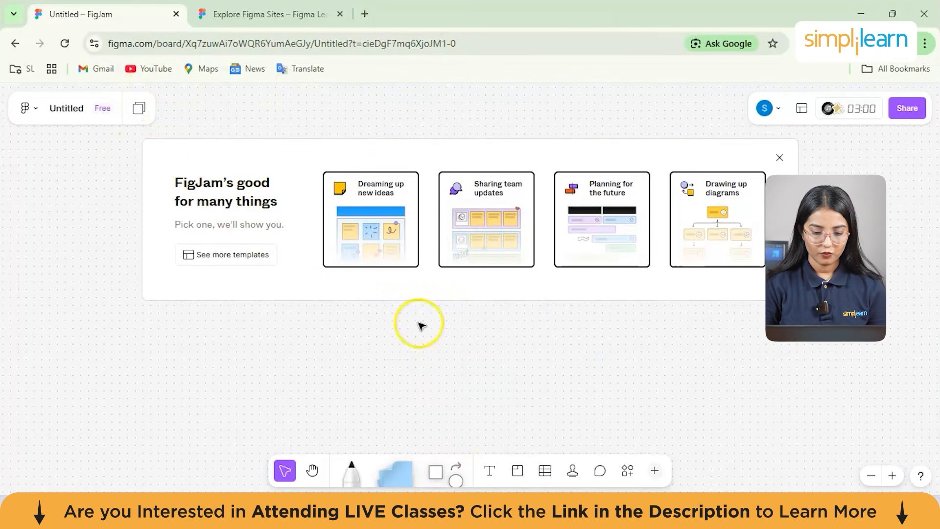
Place a circle labelled SCRUM PLAN on the board and move it up toward the upper-left area.
left_click(435, 471)
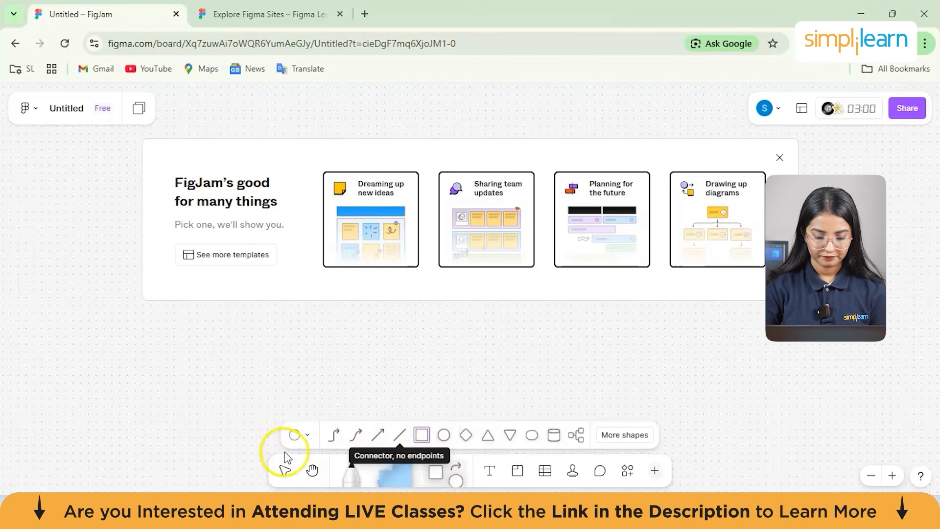
left_click(444, 436)
left_click(336, 325)
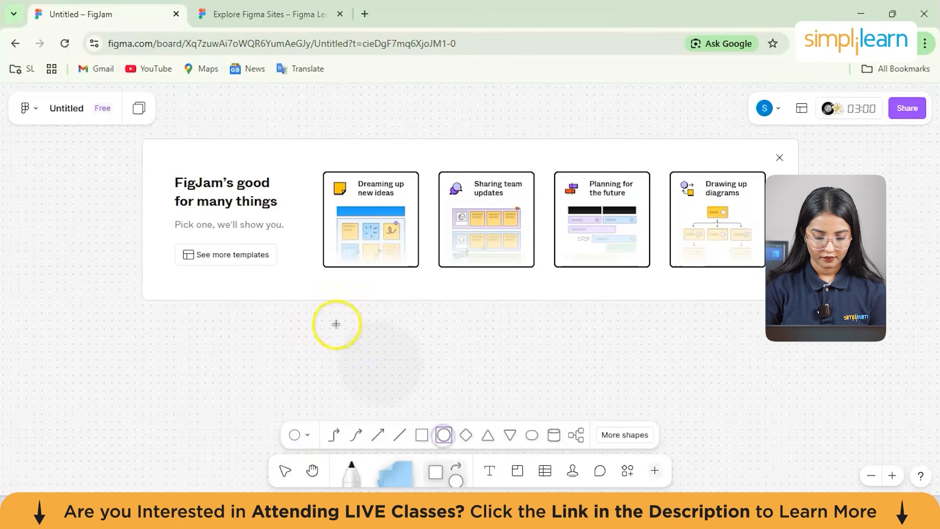
left_click(389, 375)
left_click(387, 365)
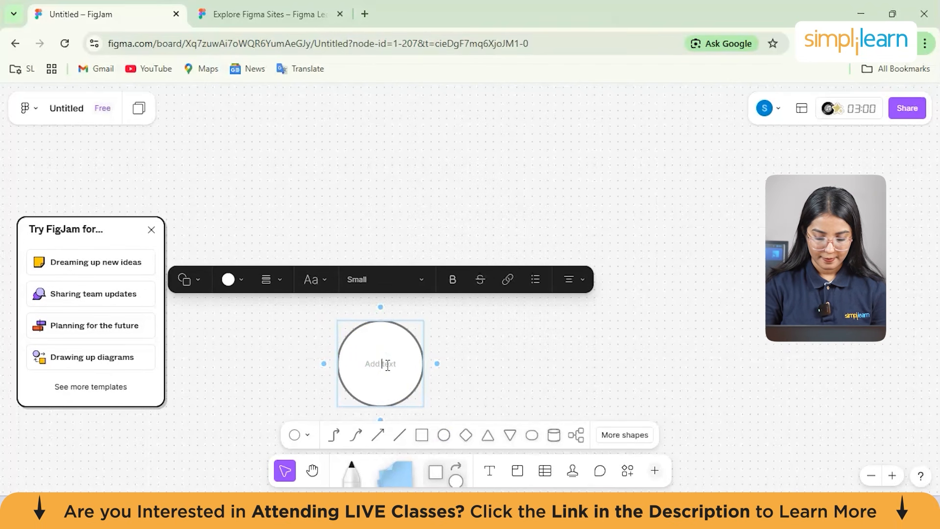
type("SCRUM PLAN")
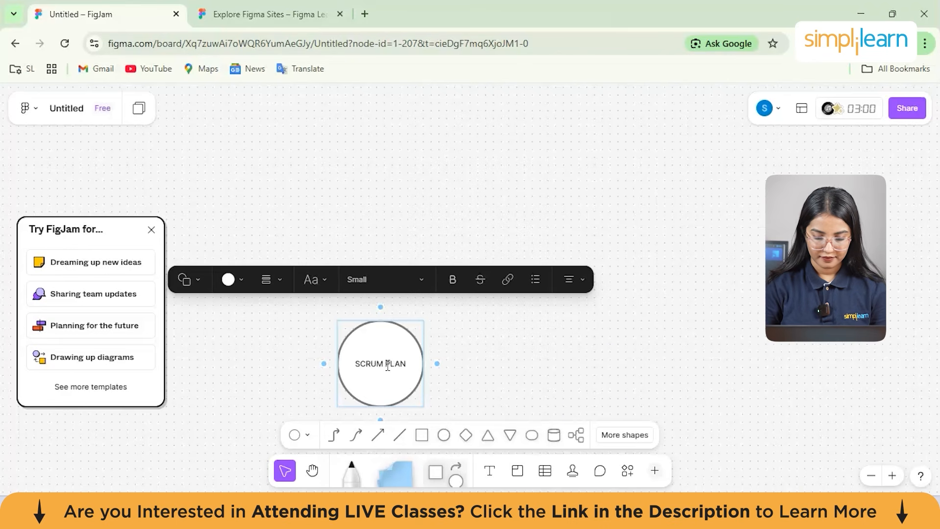
left_click(594, 396)
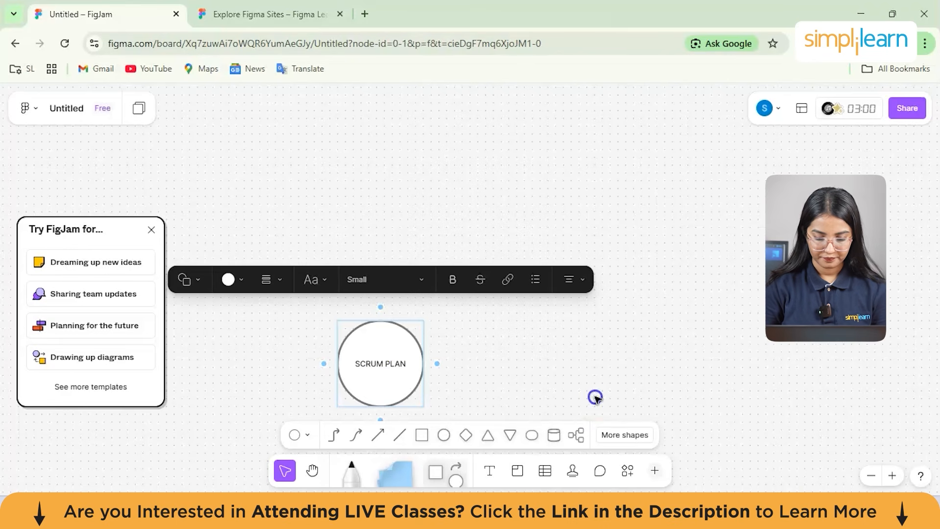
left_click_drag(378, 339, 326, 235)
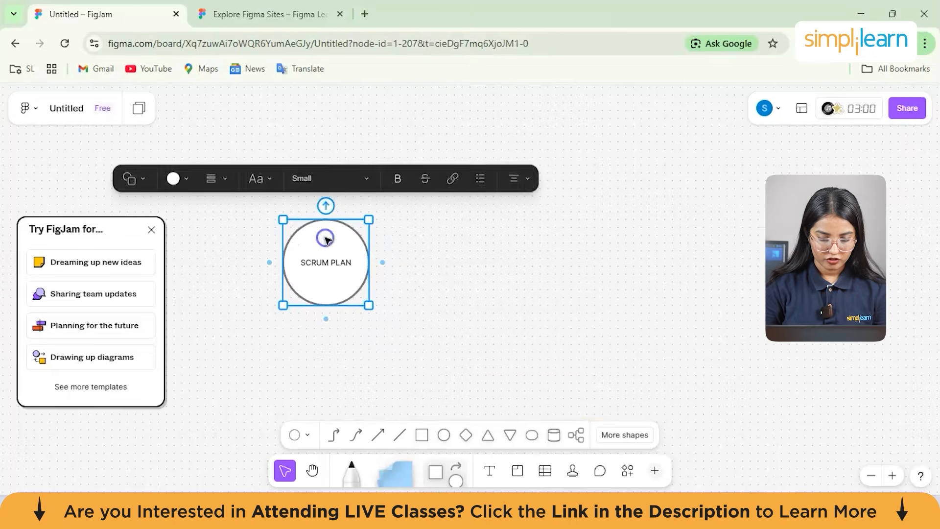
Try adding an arrow-connected circle to the right of the SCRUM PLAN circle and undo the addition.
mouse_move(383, 263)
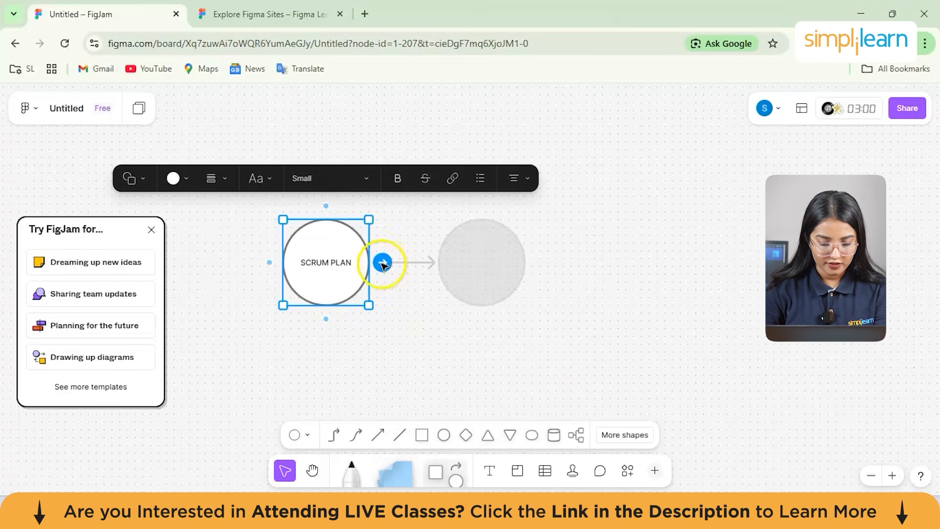
left_click(382, 263)
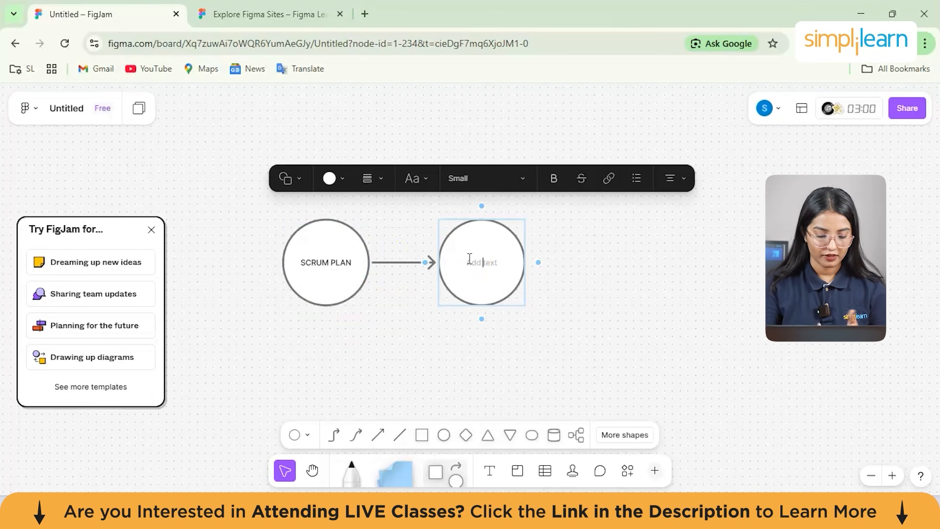
key("ctrl+z")
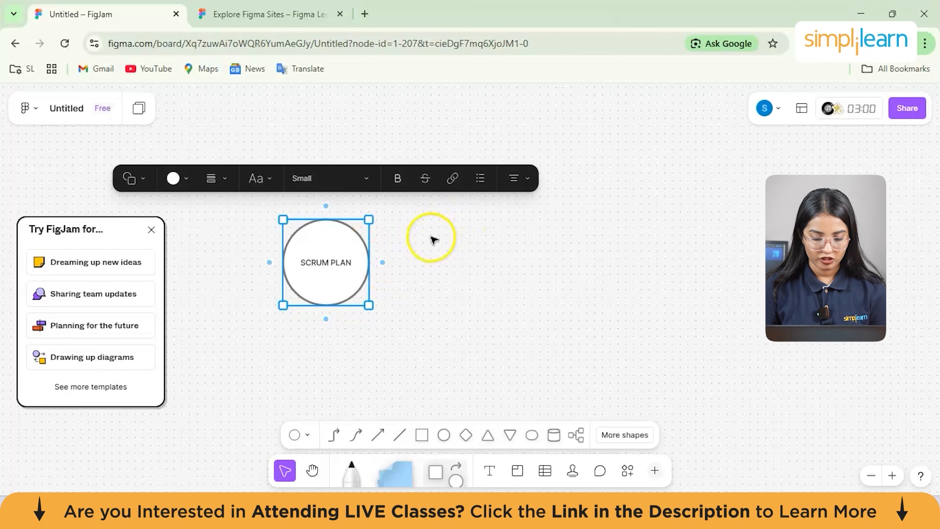
Place a square to the right of the SCRUM PLAN circle and connect the circle to it with an arrow.
left_click(422, 435)
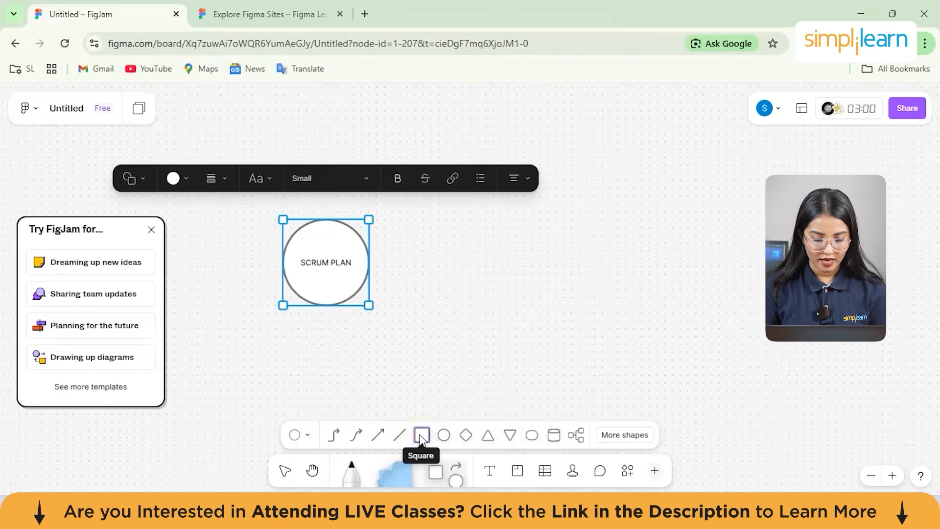
left_click(436, 473)
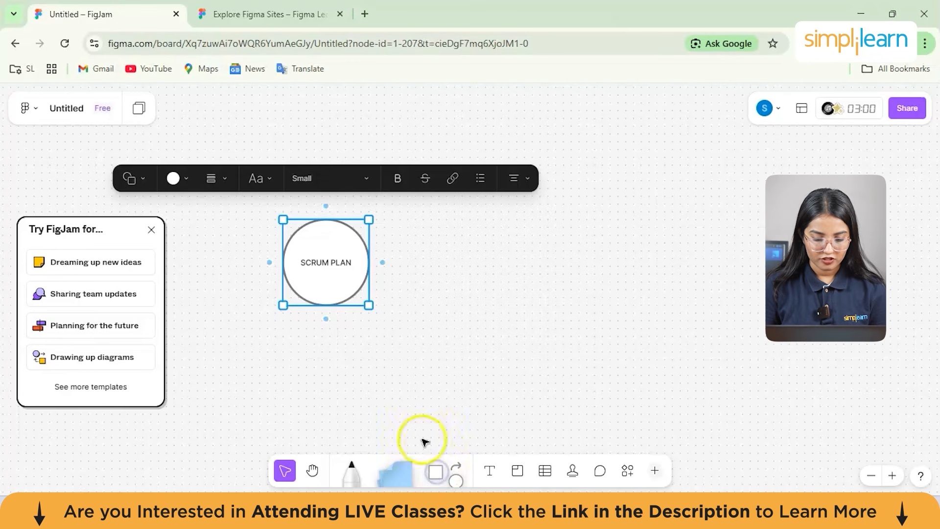
left_click(436, 471)
left_click(422, 435)
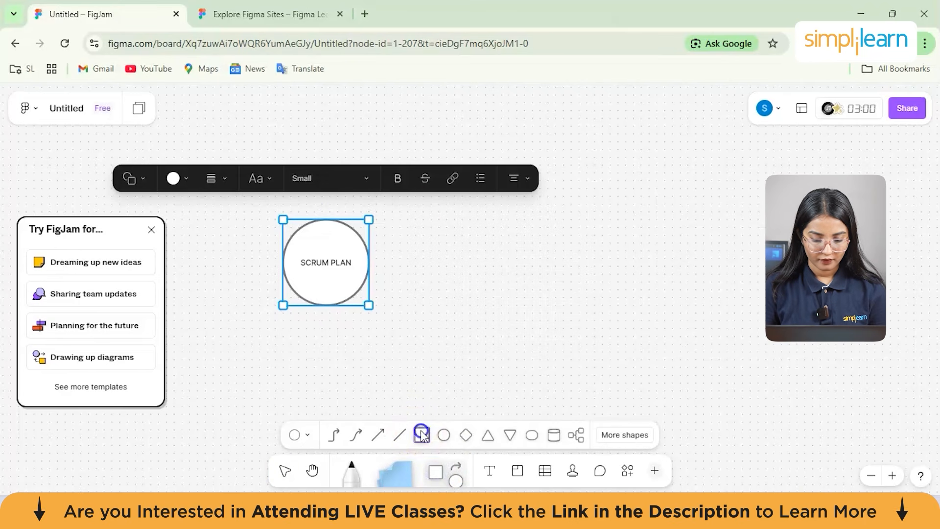
left_click(417, 229)
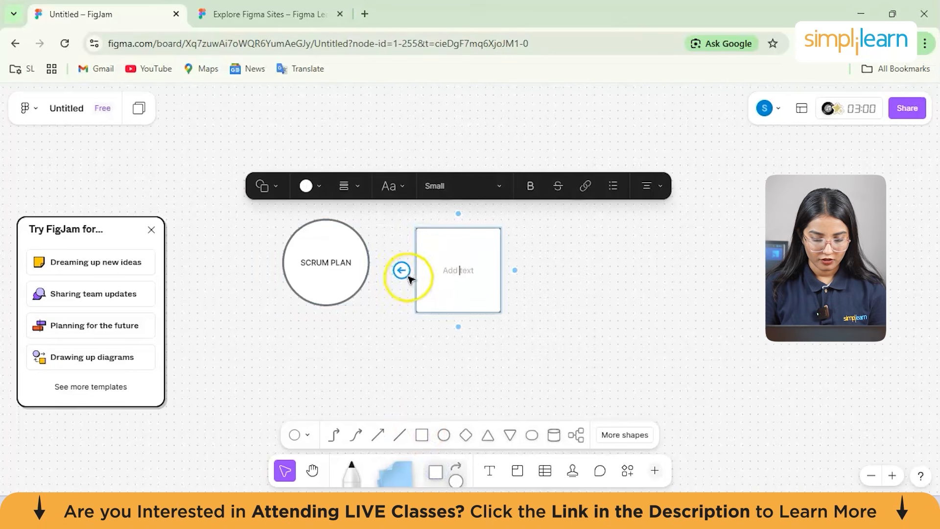
left_click(378, 264)
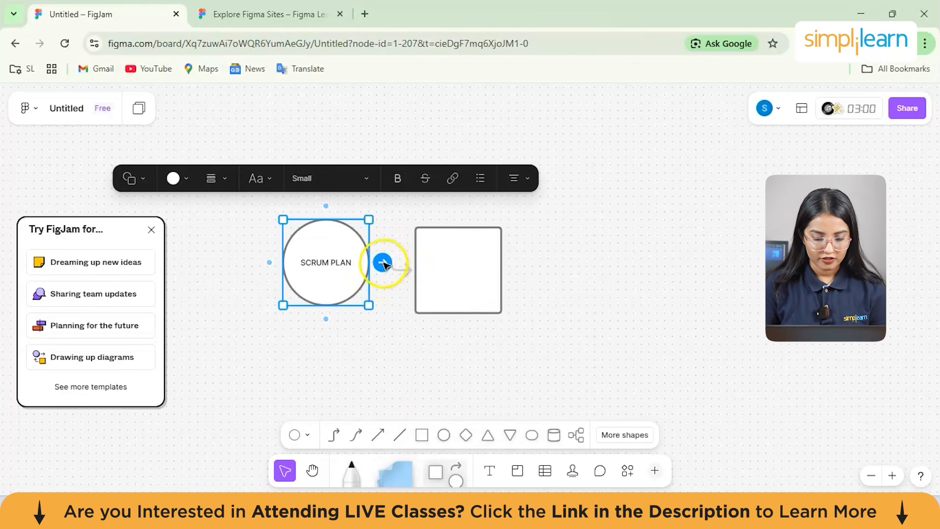
left_click_drag(384, 264, 460, 273)
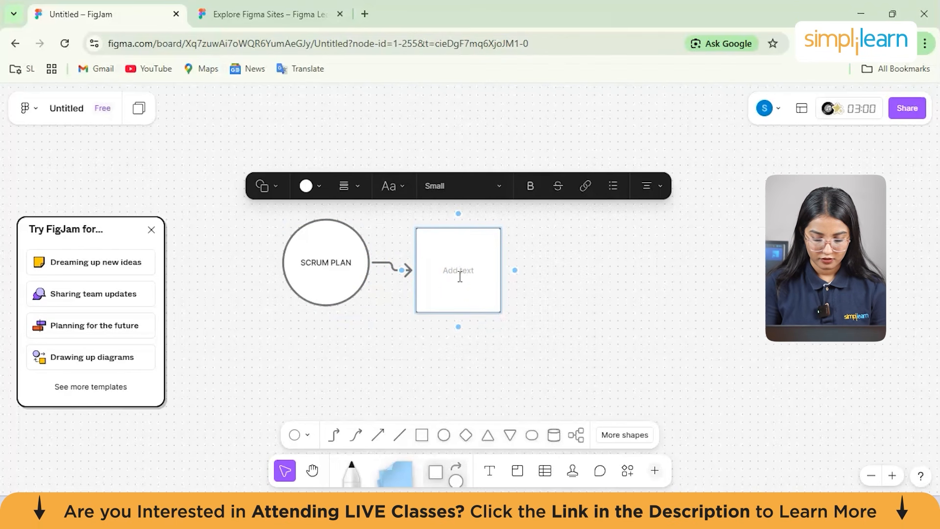
Label the new square "TEAM planning".
type("TEAM plnnin")
key("BackSpace")
key("BackSpace")
key("BackSpace")
key("BackSpace")
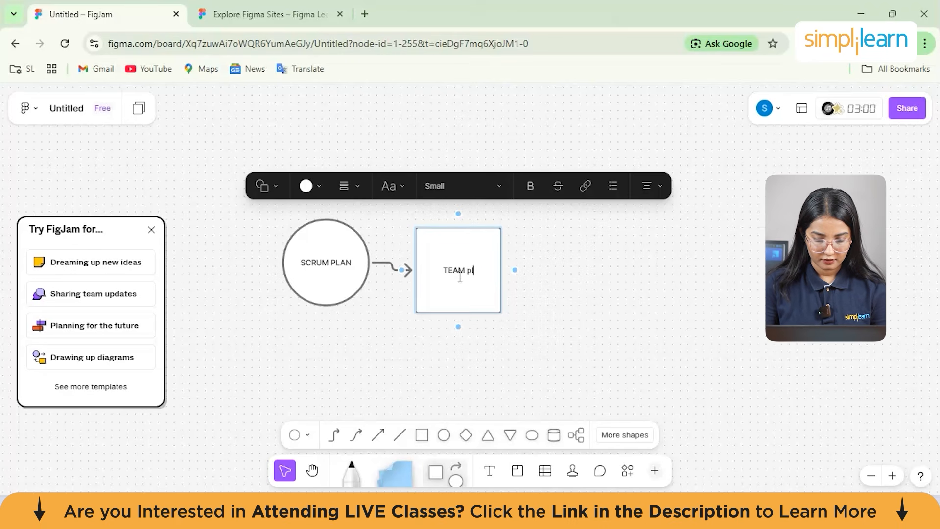
type("anning")
left_click(551, 279)
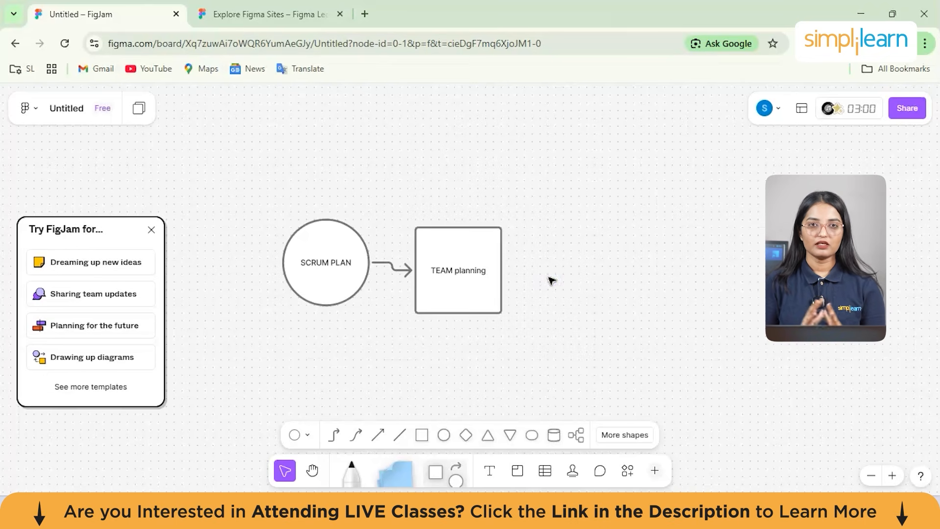
Fill the SCRUM PLAN circle with light pink.
left_click(367, 230)
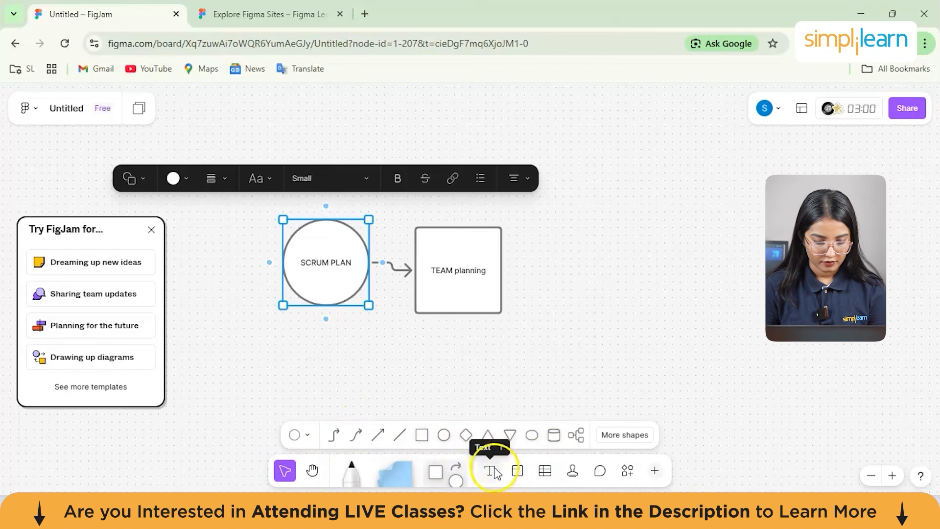
left_click(339, 286)
left_click(339, 286)
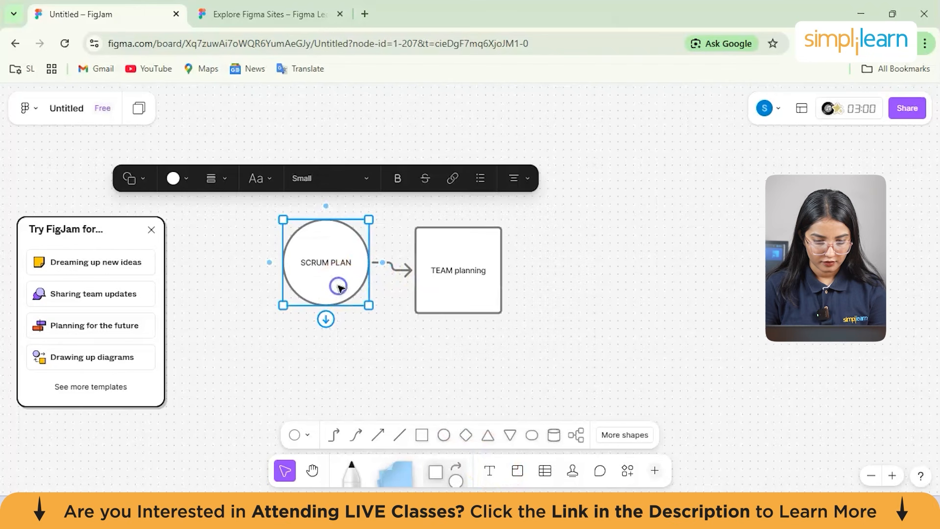
left_click(189, 179)
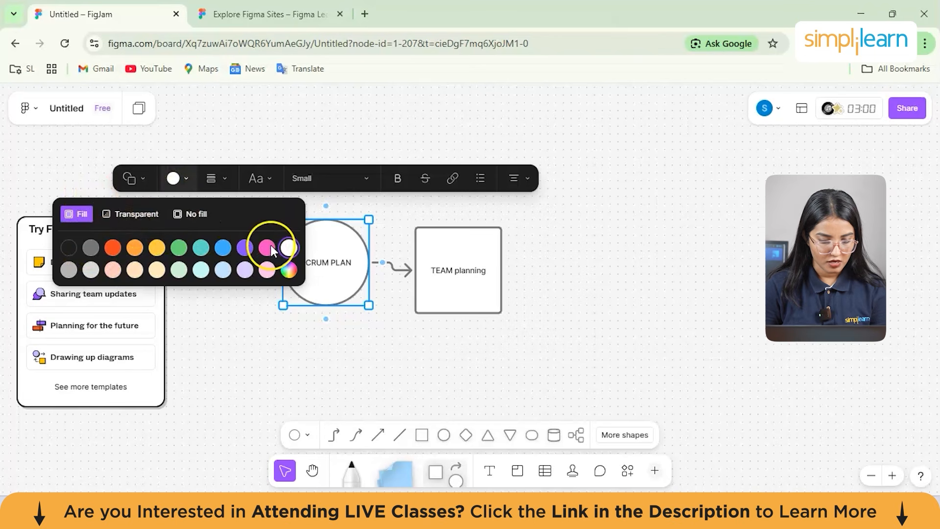
left_click(267, 269)
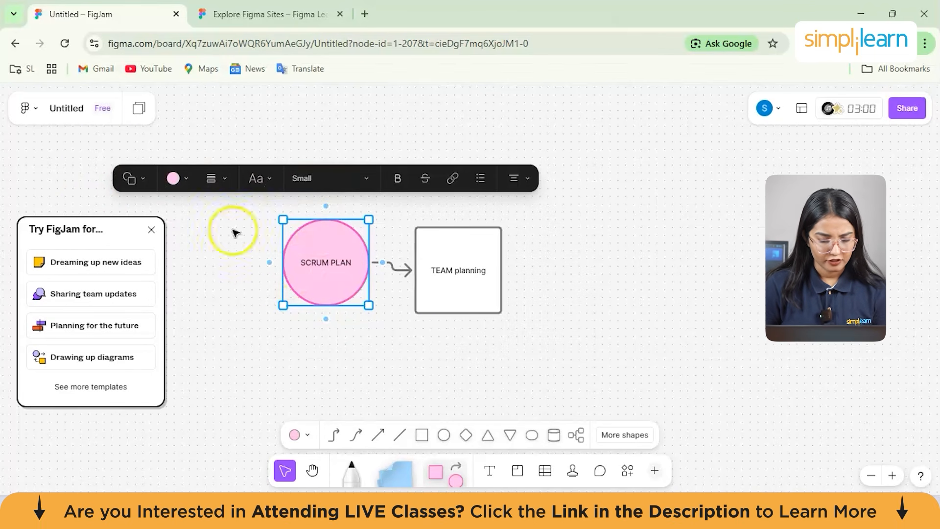
Examine the text size and font style options for the TEAM planning label.
double_click(446, 272)
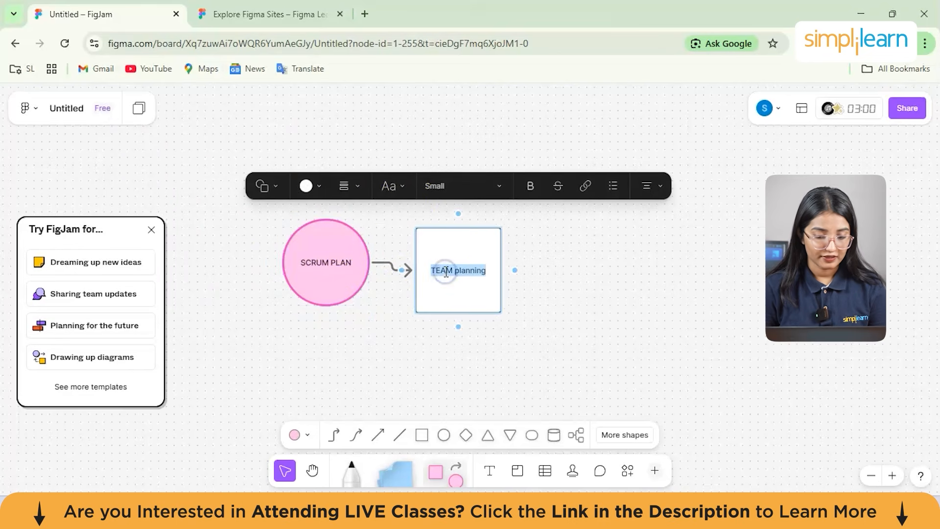
left_click(448, 189)
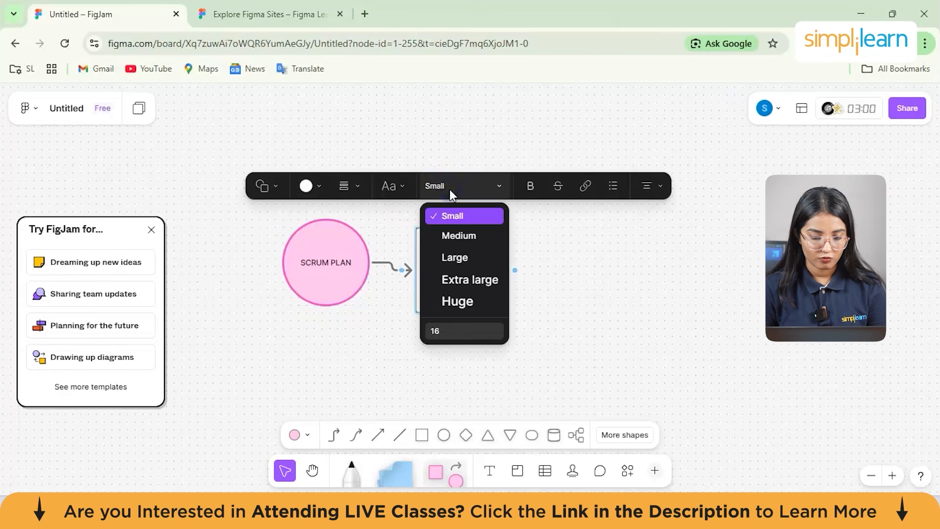
left_click(406, 186)
left_click(405, 186)
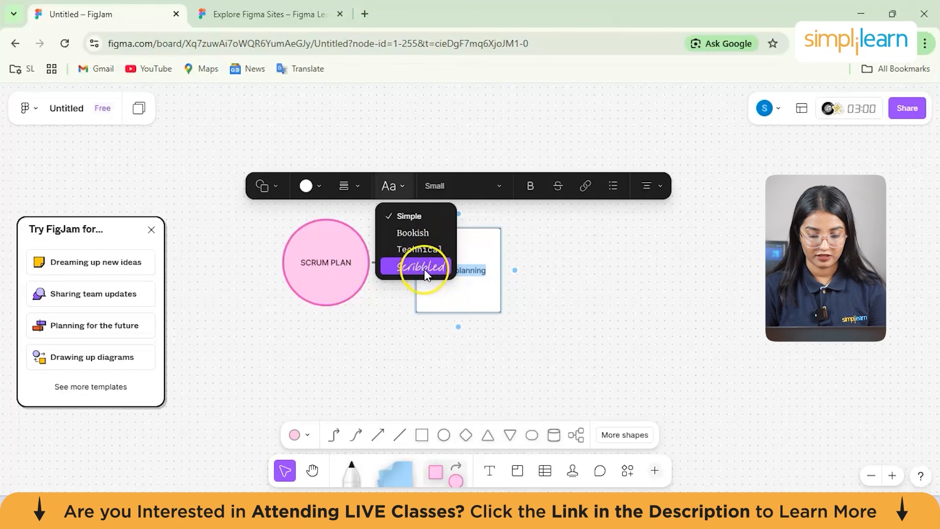
left_click(563, 270)
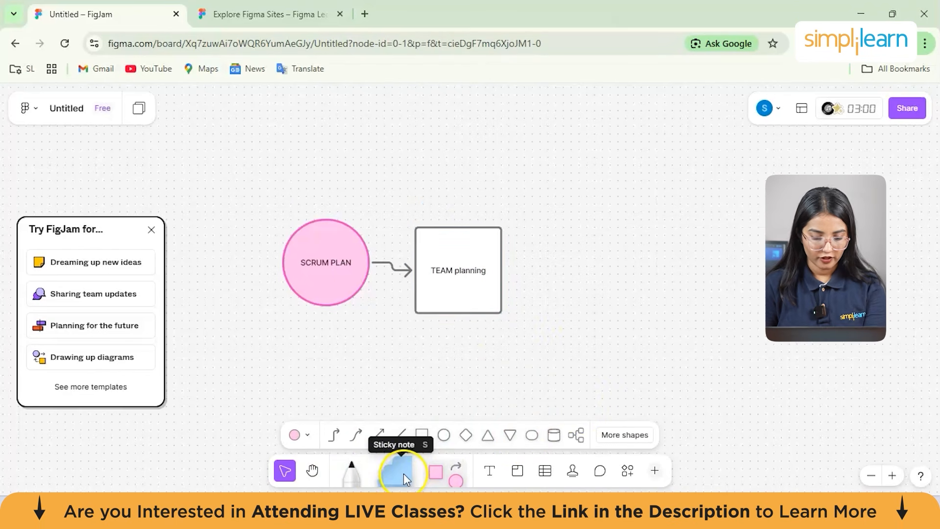
Add a sticky note to the right of the TEAM planning square, colour it light yellow and write "Notes" on it.
left_click(404, 474)
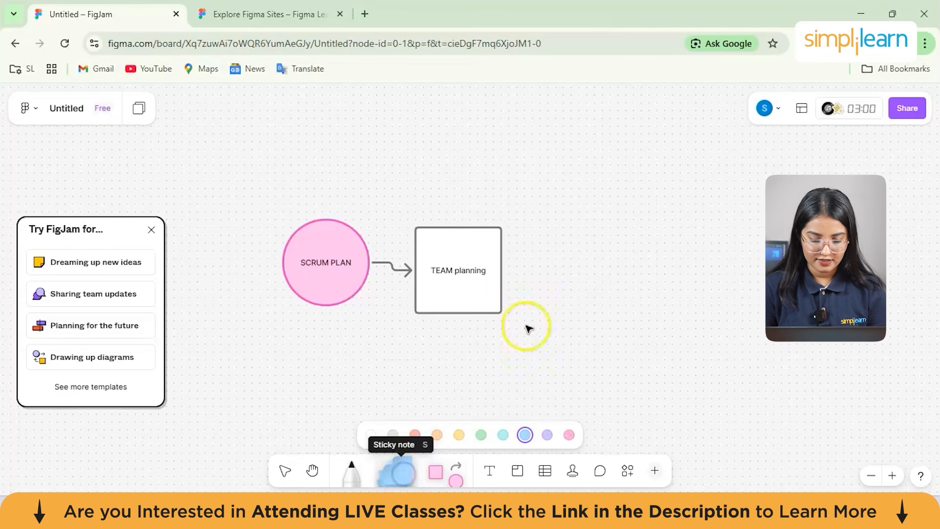
left_click(605, 290)
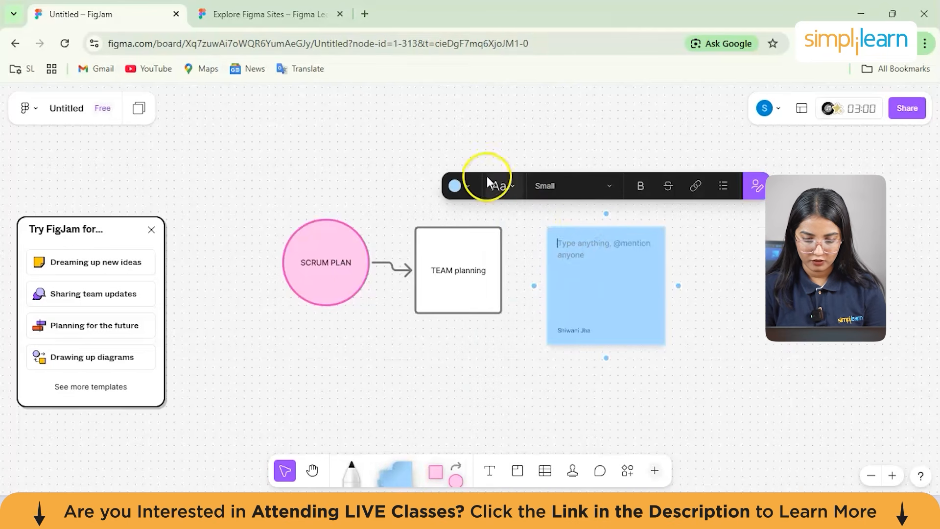
left_click(472, 187)
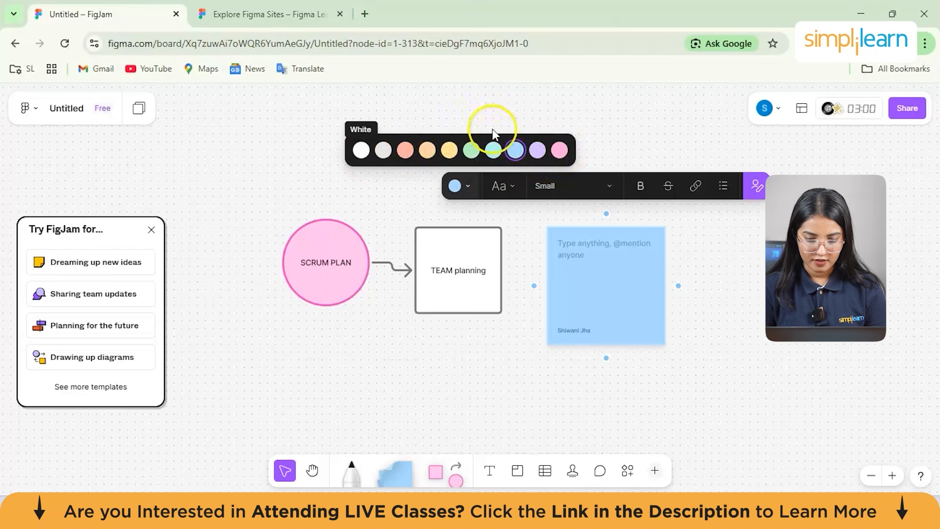
left_click(447, 152)
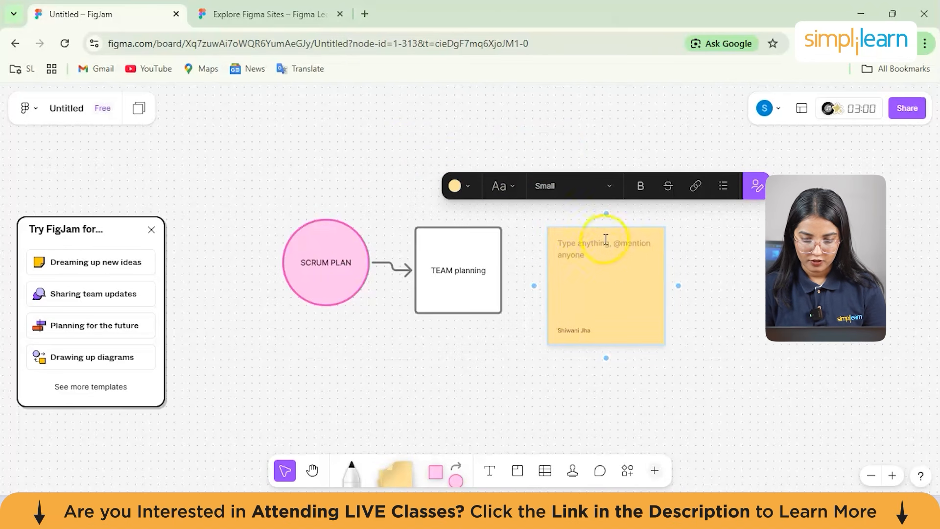
left_click(566, 237)
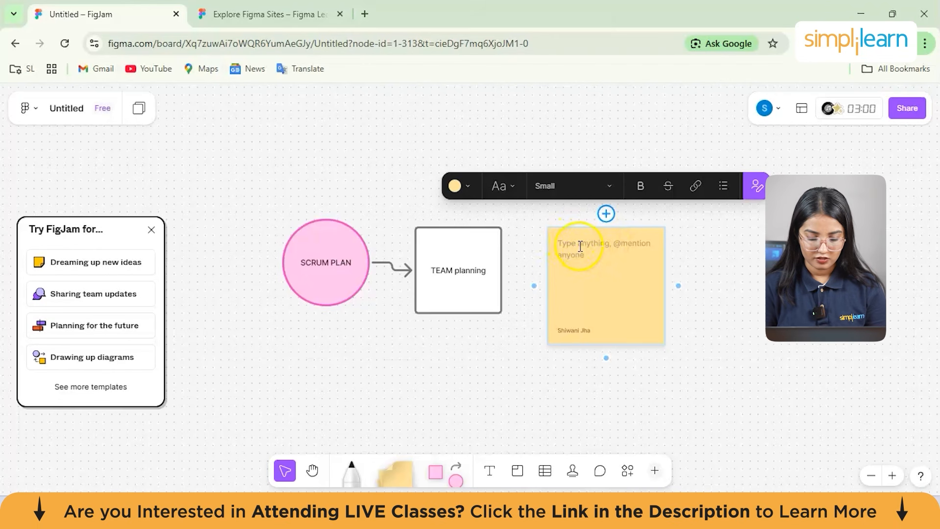
type("Notes")
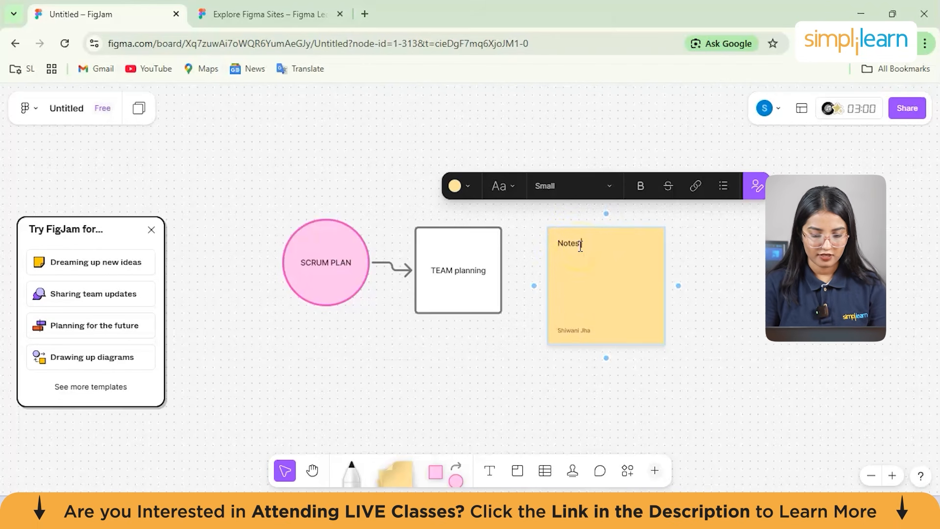
key("Escape")
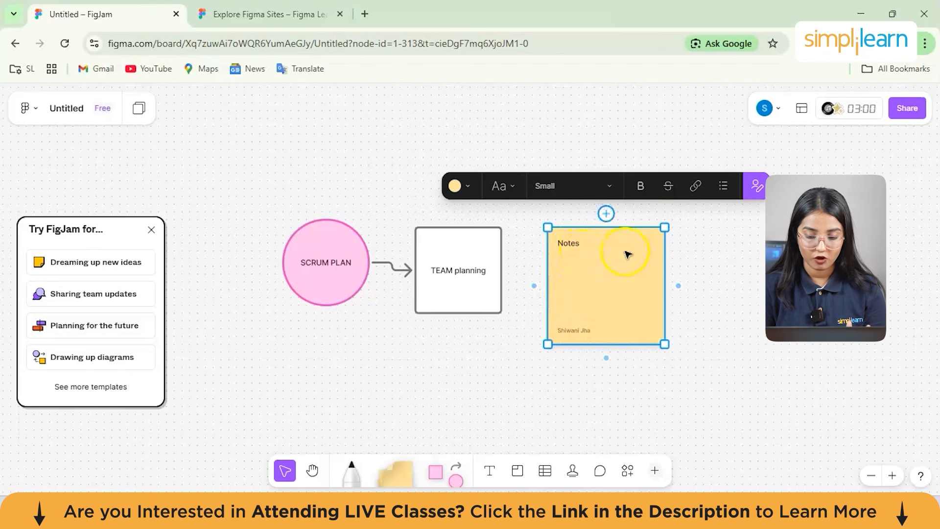
left_click(590, 245)
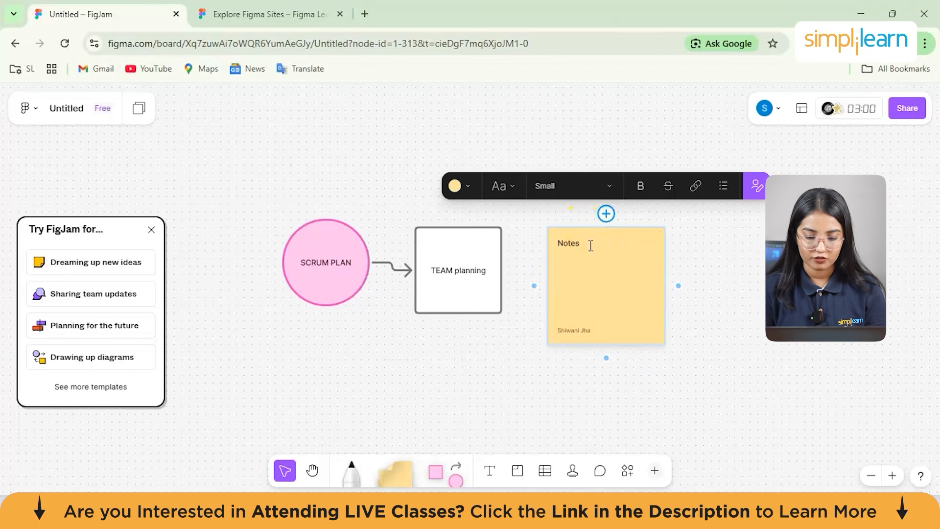
Move the Notes sticky down and to the right, and connect the TEAM planning square to it with an arrow.
left_click_drag(591, 285, 698, 331)
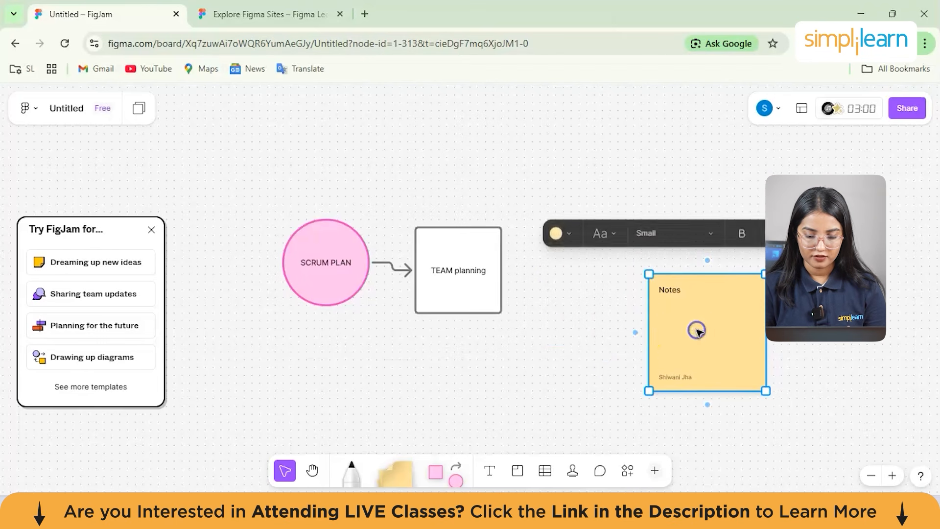
left_click(500, 286)
left_click(515, 271)
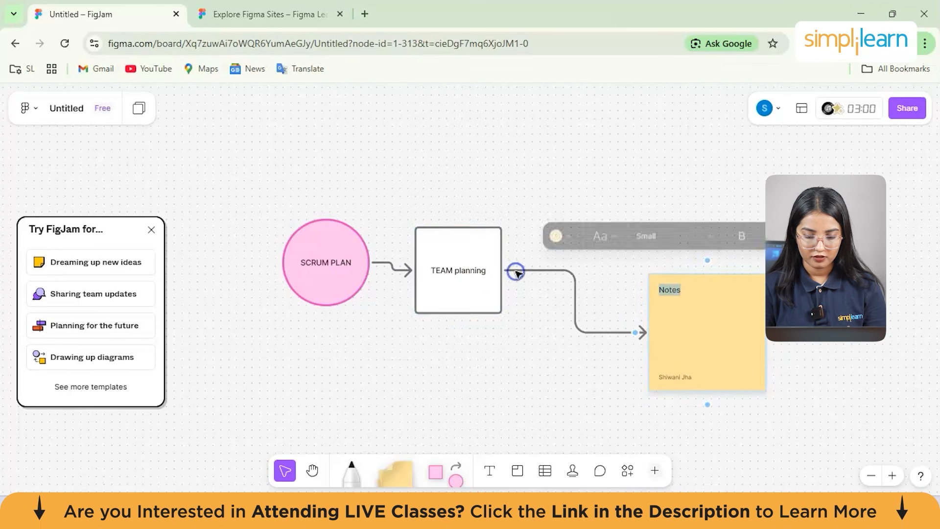
left_click(525, 391)
Move the SCRUM PLAN circle toward the upper left and the TEAM planning square slightly down.
left_click_drag(335, 263, 252, 212)
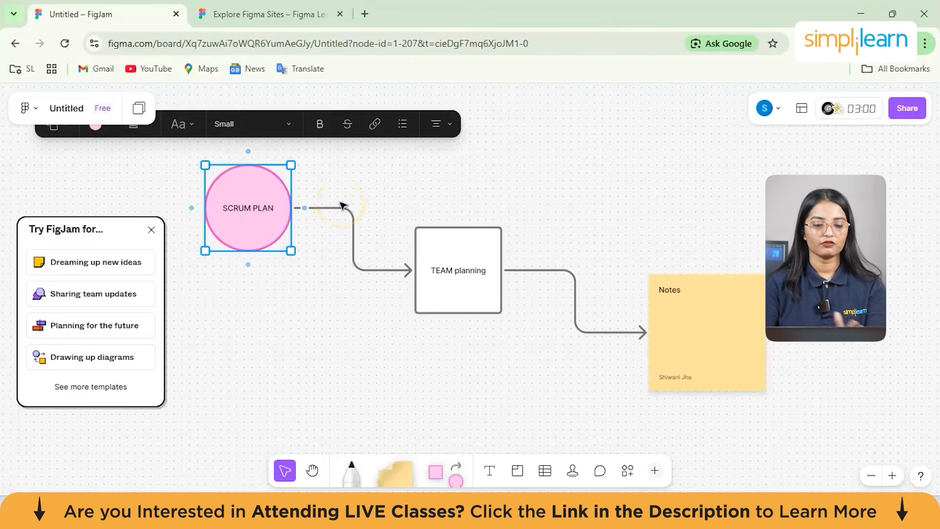
left_click_drag(429, 242, 447, 263)
Add two arrow-connected blank squares to the TEAM planning square, one to its upper right and one below it.
mouse_move(523, 294)
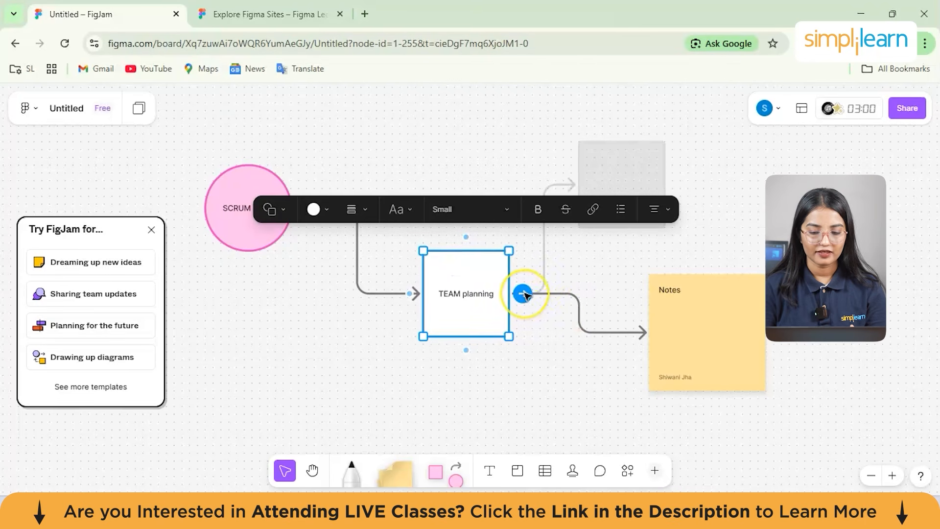
left_click(522, 294)
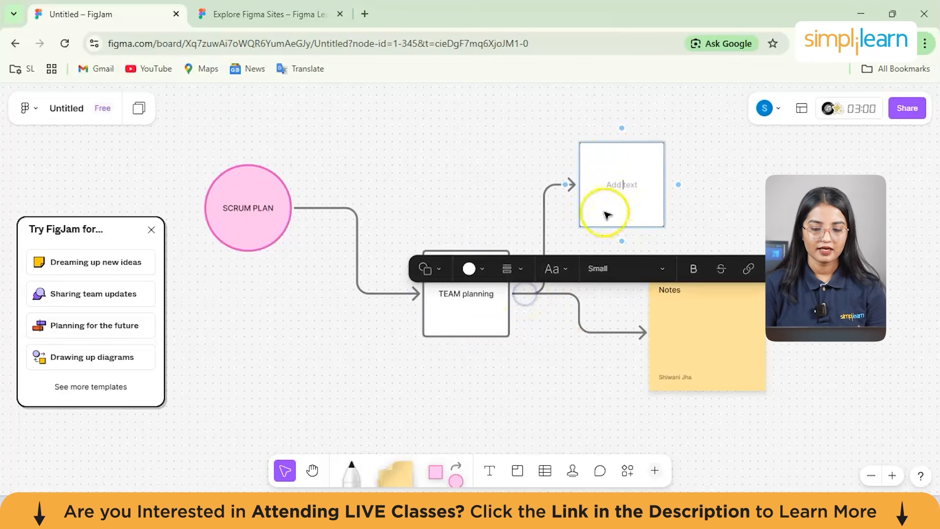
left_click(425, 332)
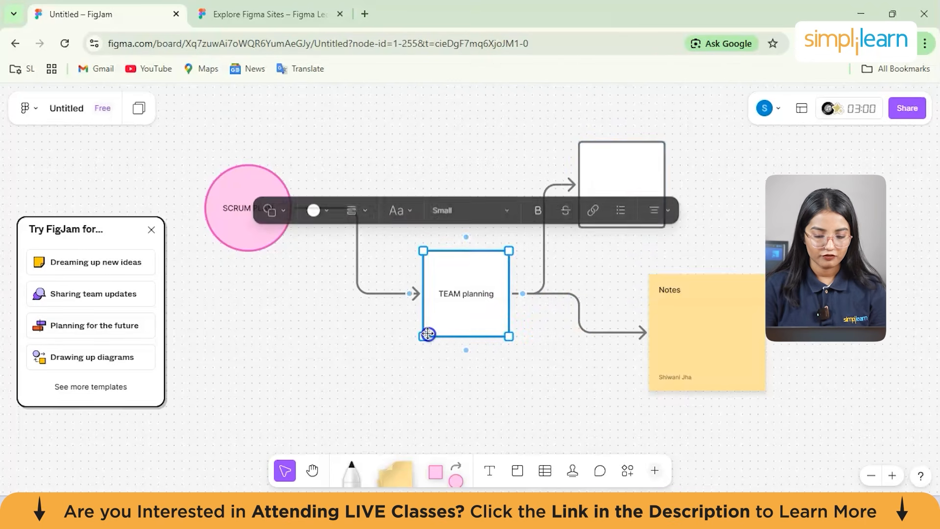
left_click(465, 350)
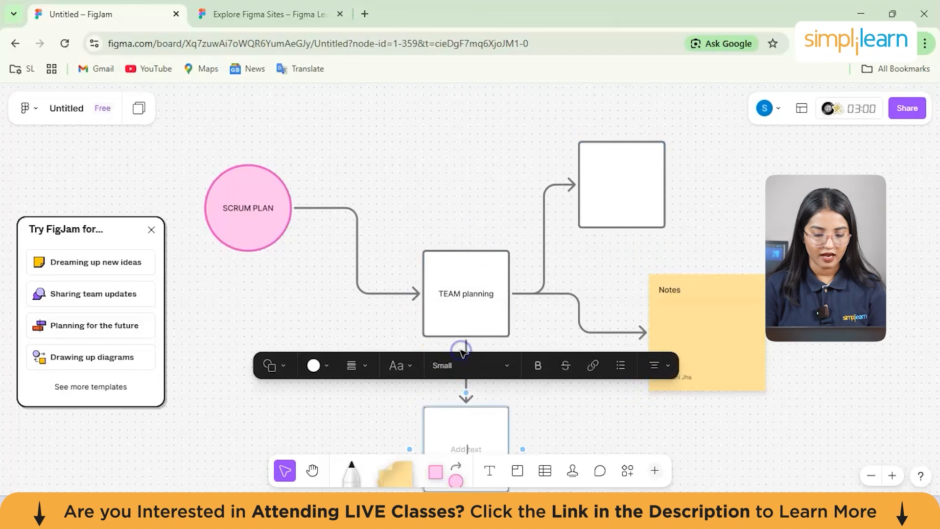
left_click(420, 296)
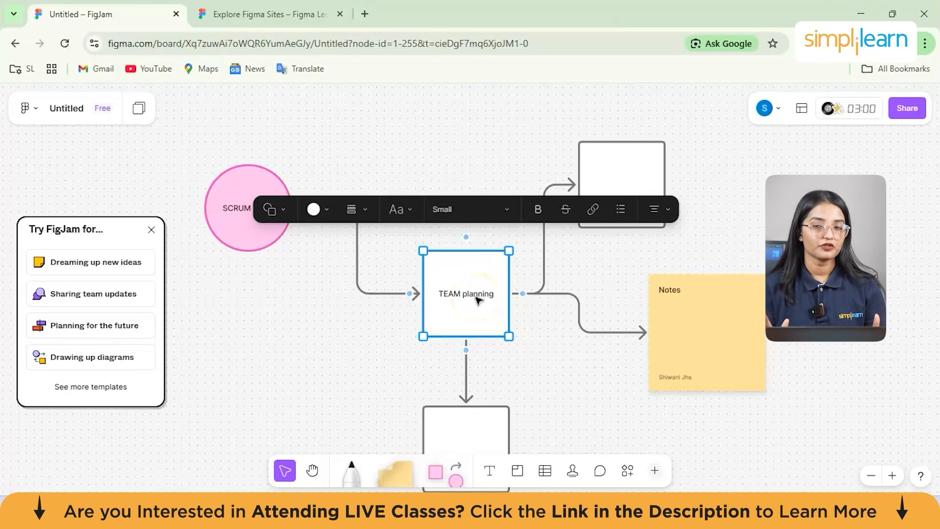
Move the blank square above the Notes sticky slightly higher.
left_click(600, 291)
left_click_drag(622, 208, 622, 194)
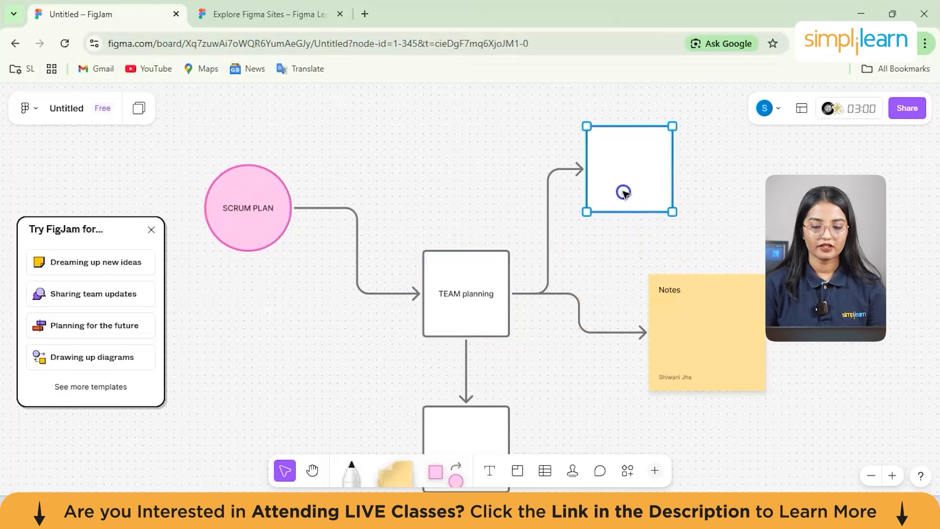
left_click(543, 353)
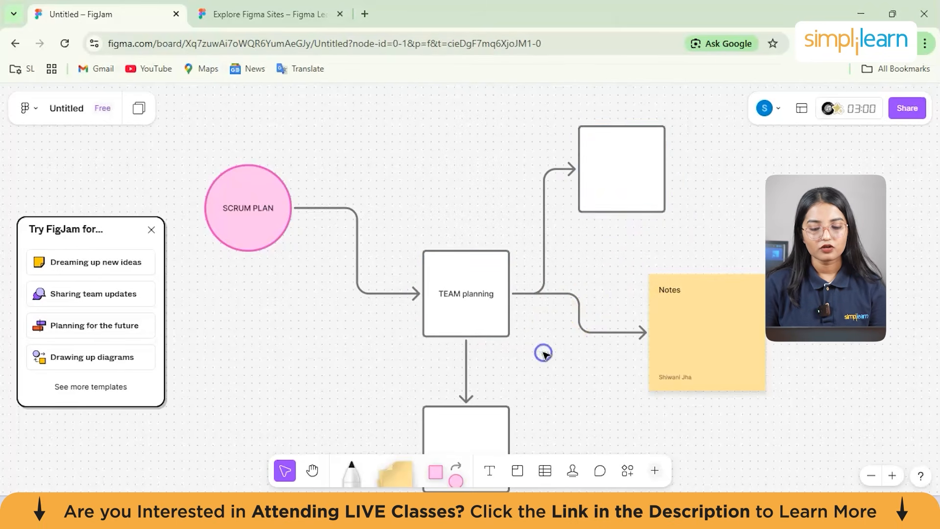
scroll(544, 354, "down", 3)
scroll(545, 354, "down", 5)
scroll(545, 354, "up", 4)
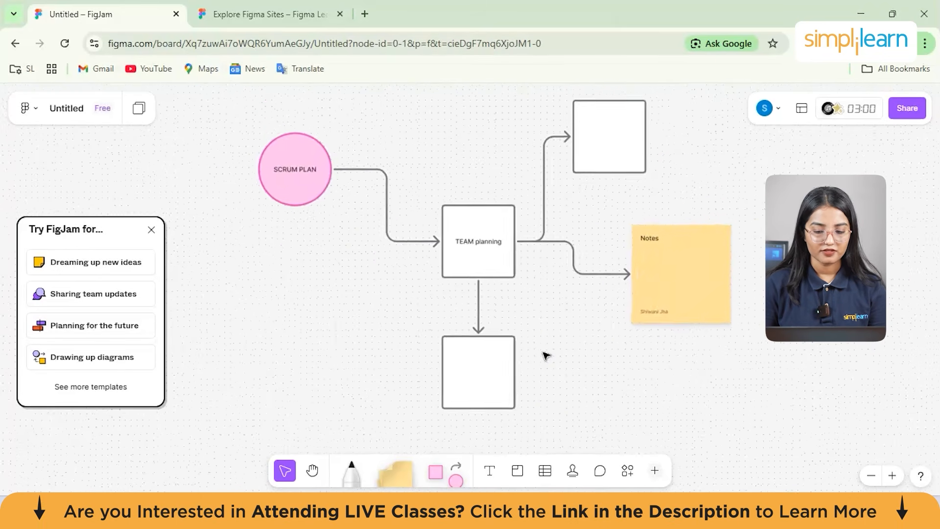
Dismiss the template suggestions and the zoom tip on the FigJam board.
scroll(546, 356, "down", 5)
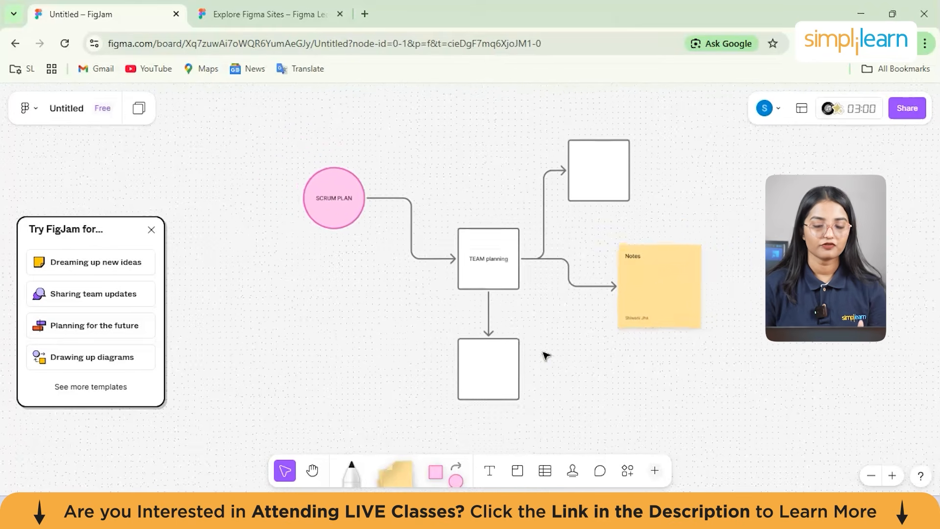
scroll(547, 356, "up", 2)
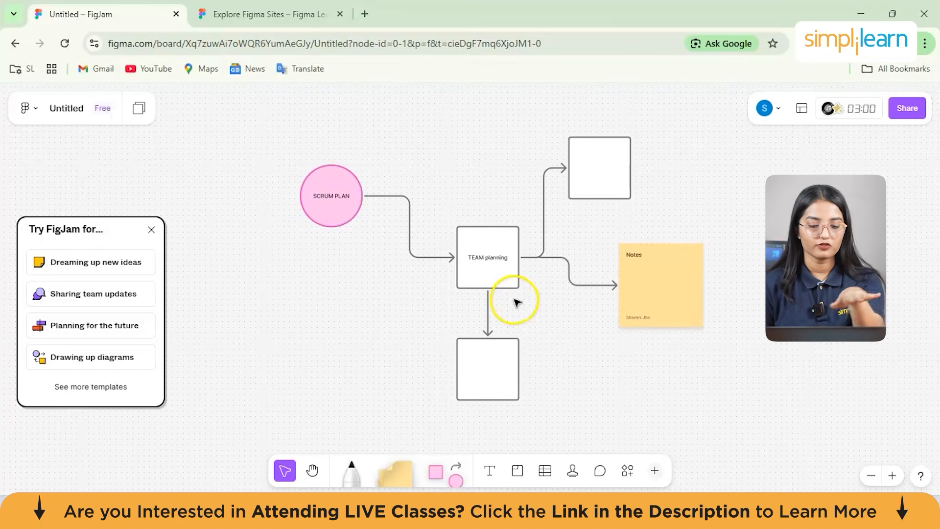
left_click(150, 230)
scroll(484, 245, "up", 5)
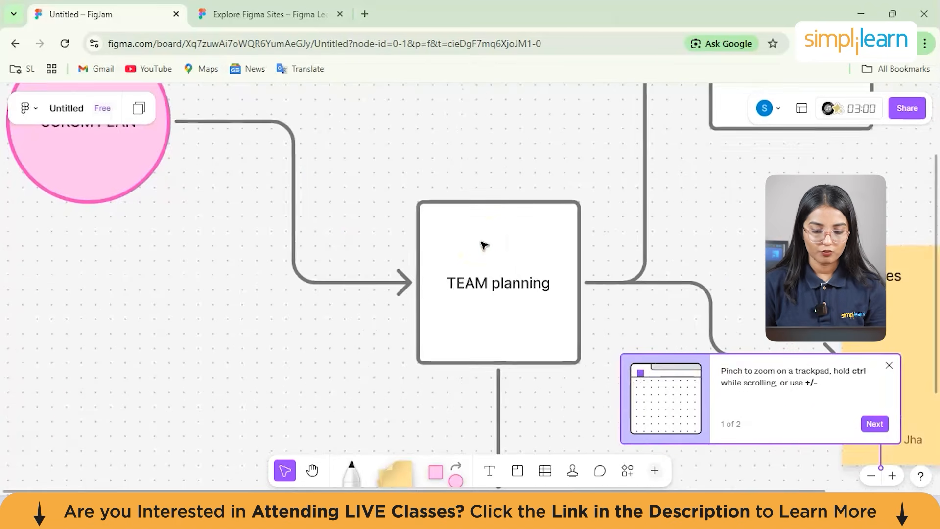
scroll(484, 245, "down", 5)
scroll(484, 245, "up", 2)
scroll(484, 245, "up", 1)
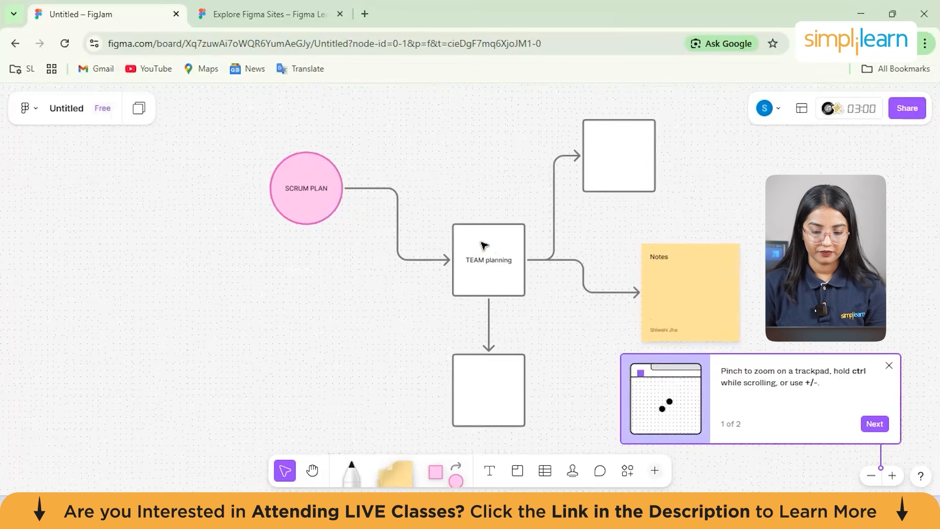
left_click(889, 366)
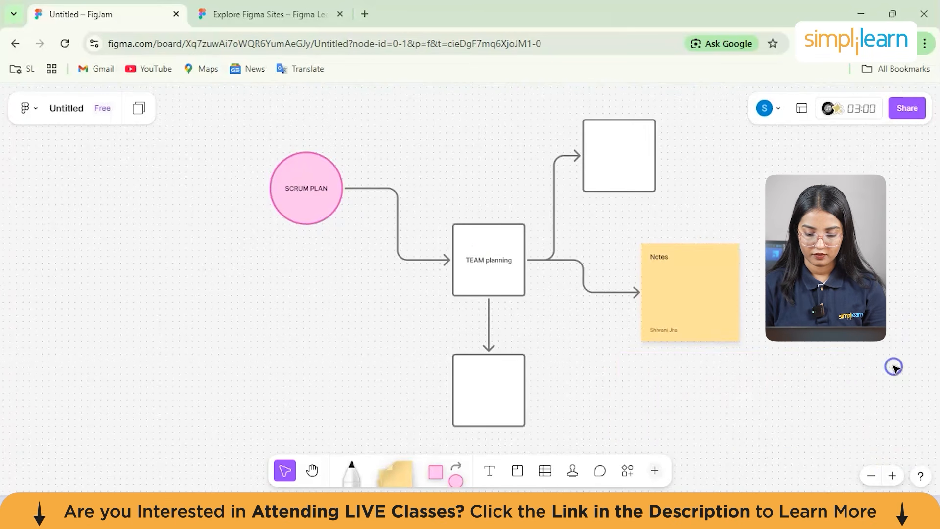
Return to the home page, create a new design file and go through its onboarding tips to the end.
left_click(16, 43)
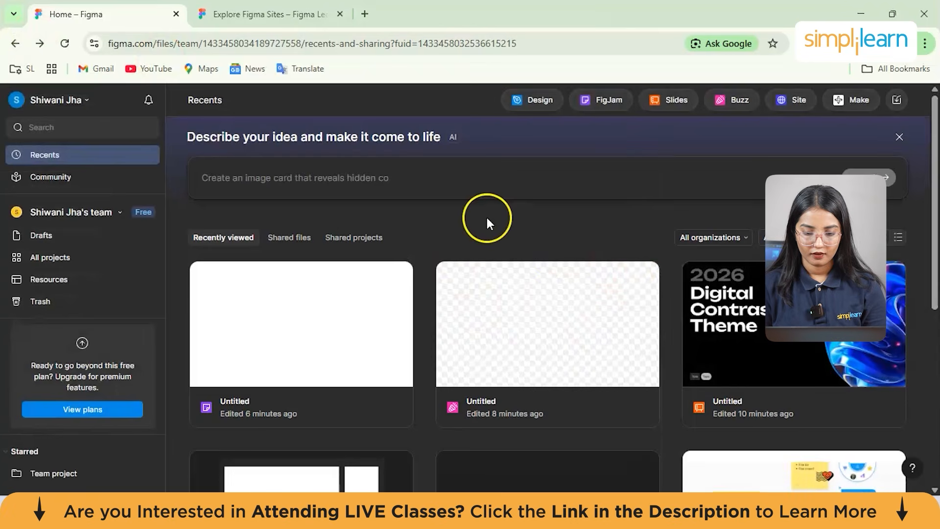
left_click(549, 100)
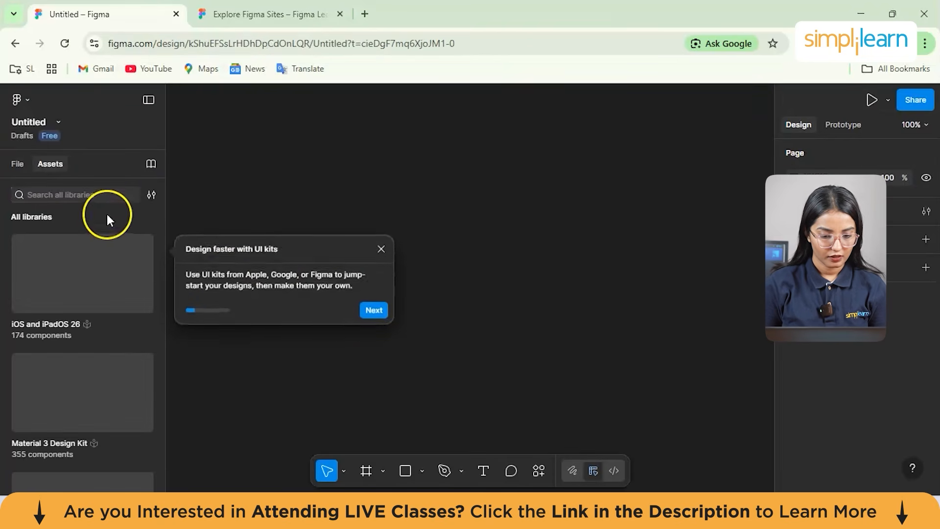
left_click(374, 308)
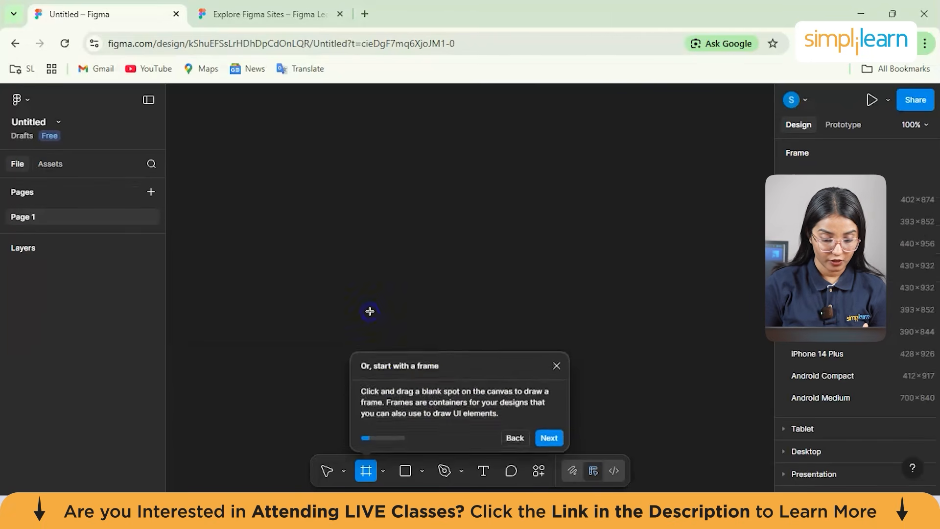
left_click(412, 371)
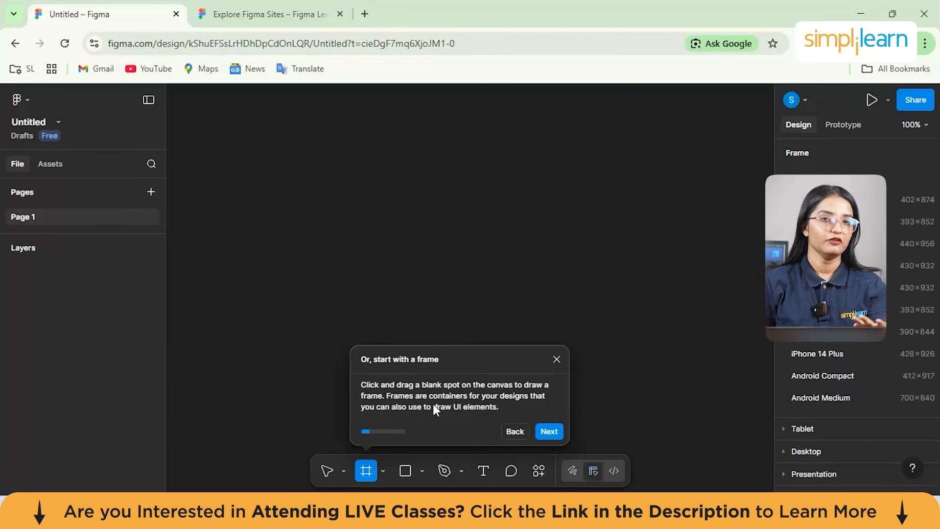
left_click(556, 435)
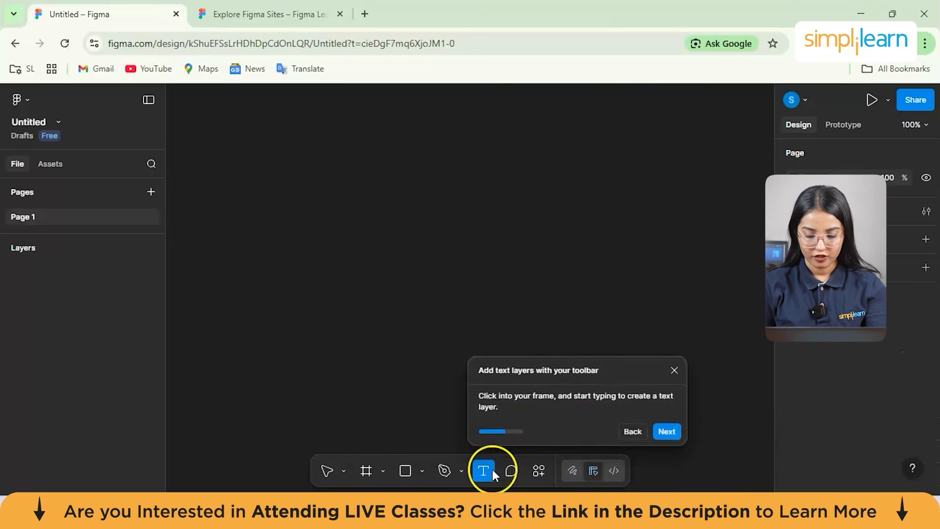
left_click(680, 431)
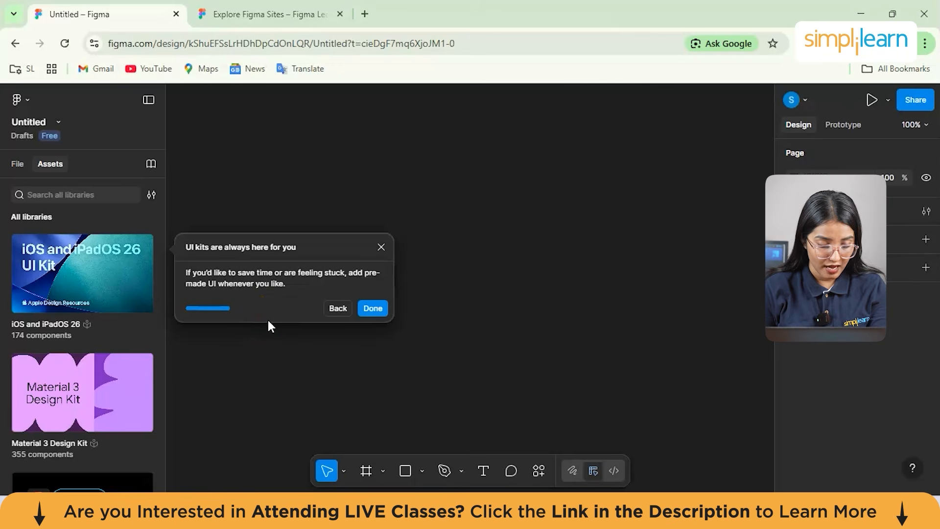
left_click(367, 309)
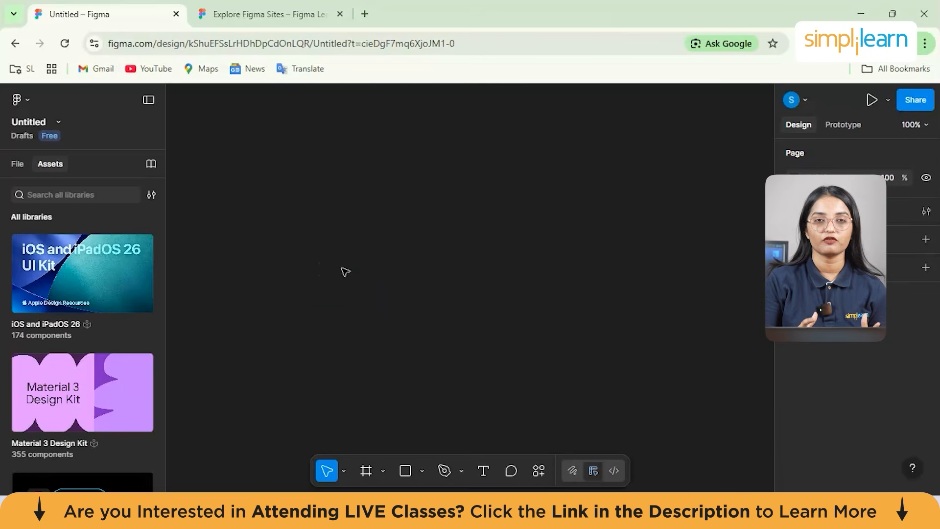
Show the file's page and layer lists, add a second page and return to Page 1.
left_click(18, 165)
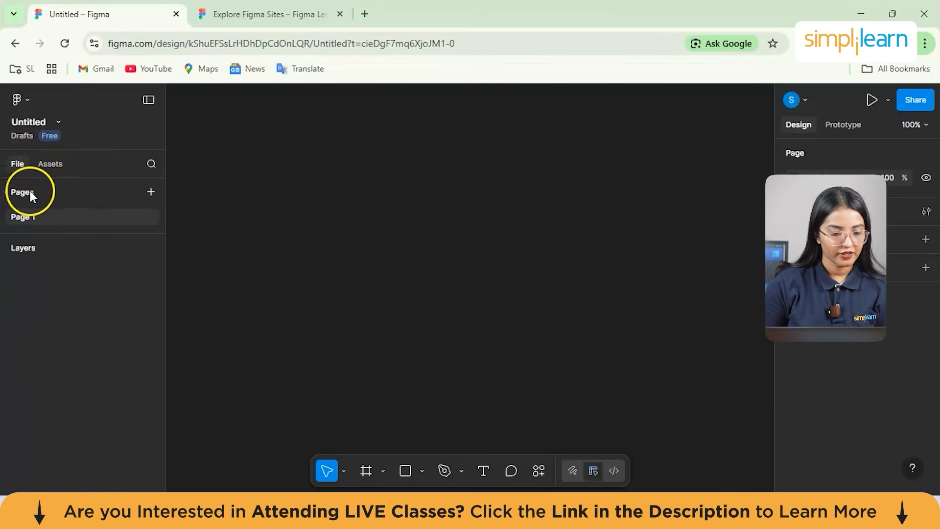
left_click(6, 192)
left_click(6, 192)
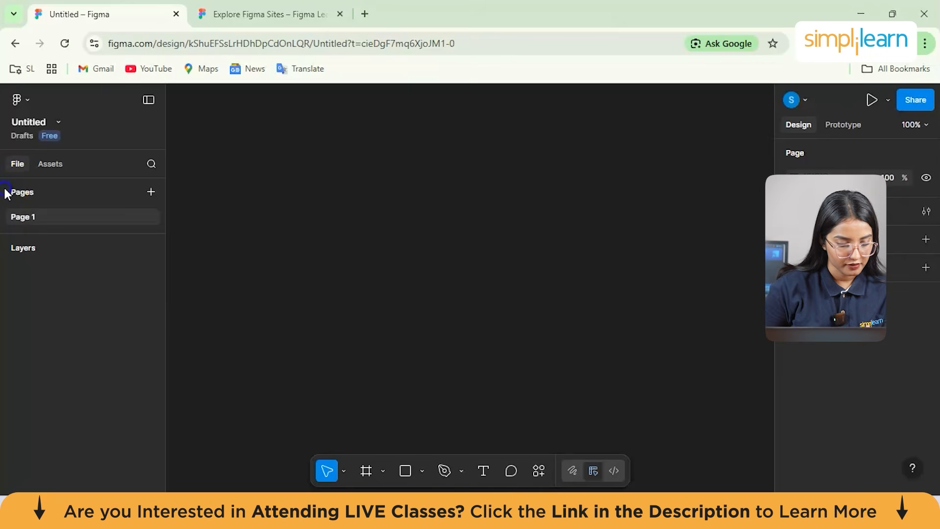
left_click(151, 192)
left_click(42, 216)
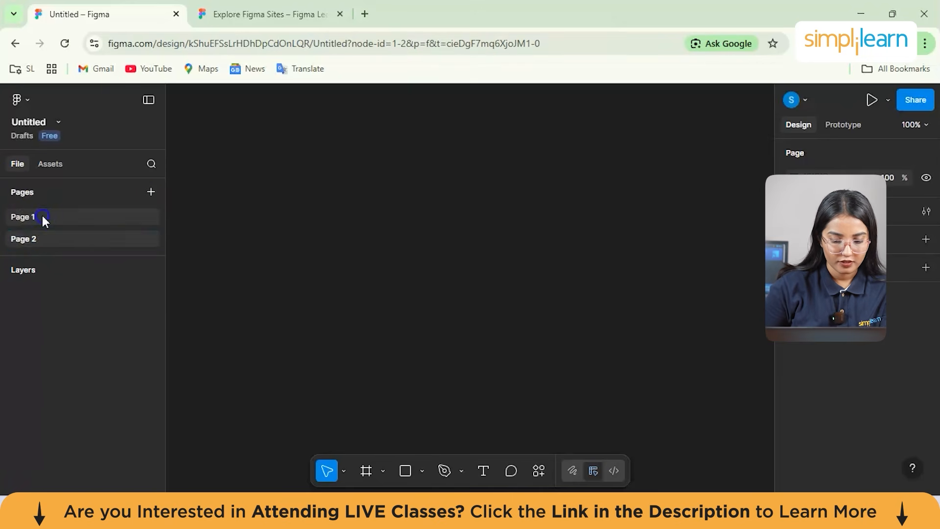
left_click_drag(380, 221, 529, 298)
left_click_drag(356, 196, 501, 394)
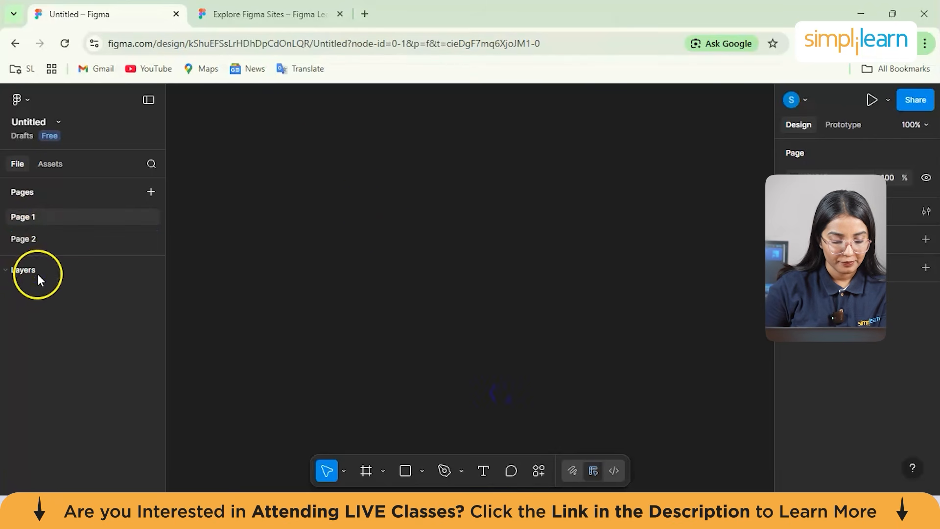
left_click(9, 270)
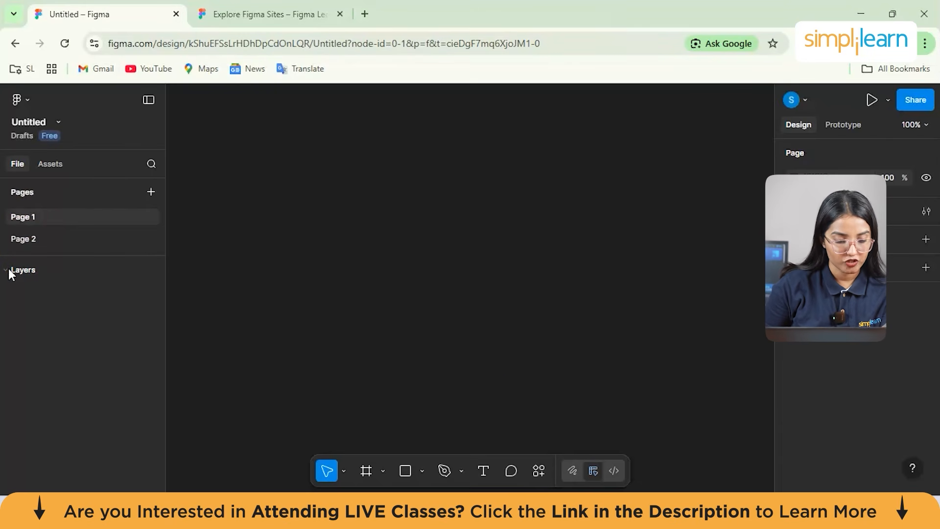
left_click(29, 266)
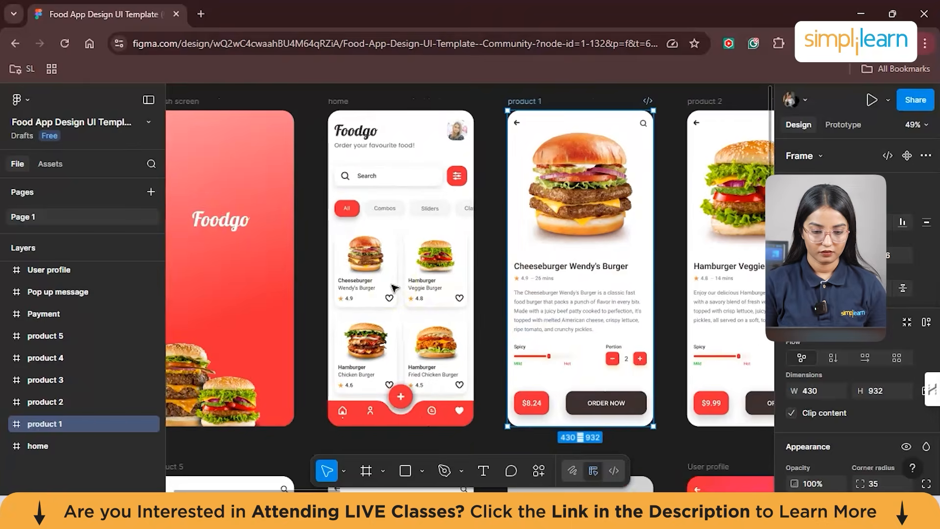
Switch to the Food App Design UI Template file and examine its app screens, from the splash screen to customer support.
scroll(393, 288, "down", 5)
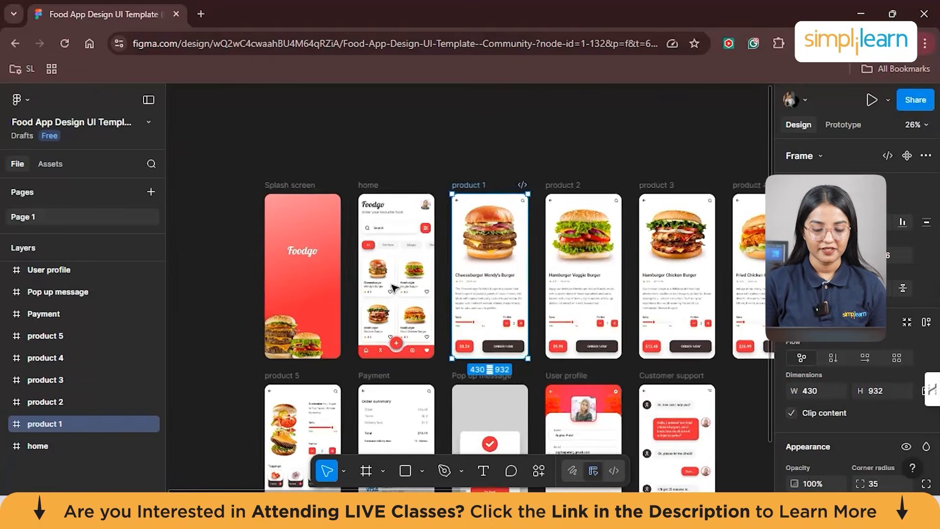
scroll(393, 288, "down", 3)
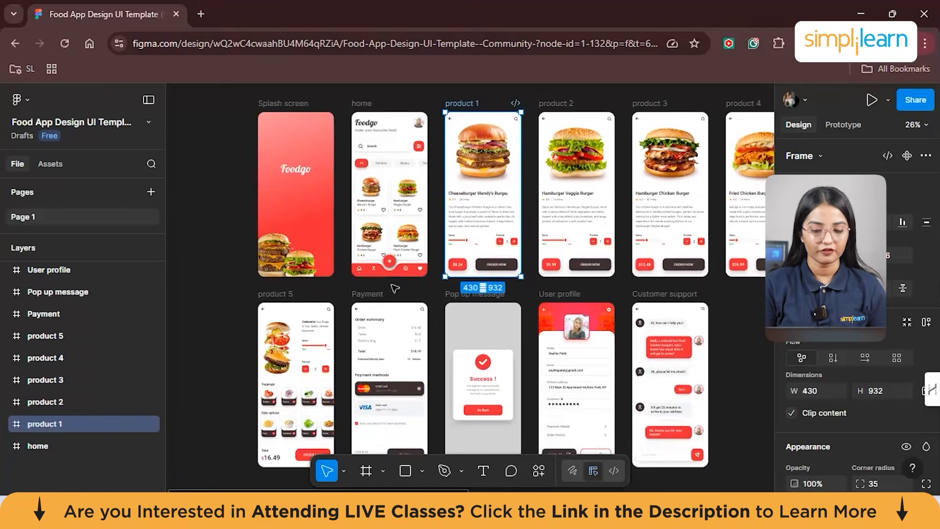
scroll(394, 288, "right", 3)
scroll(395, 288, "up", 3)
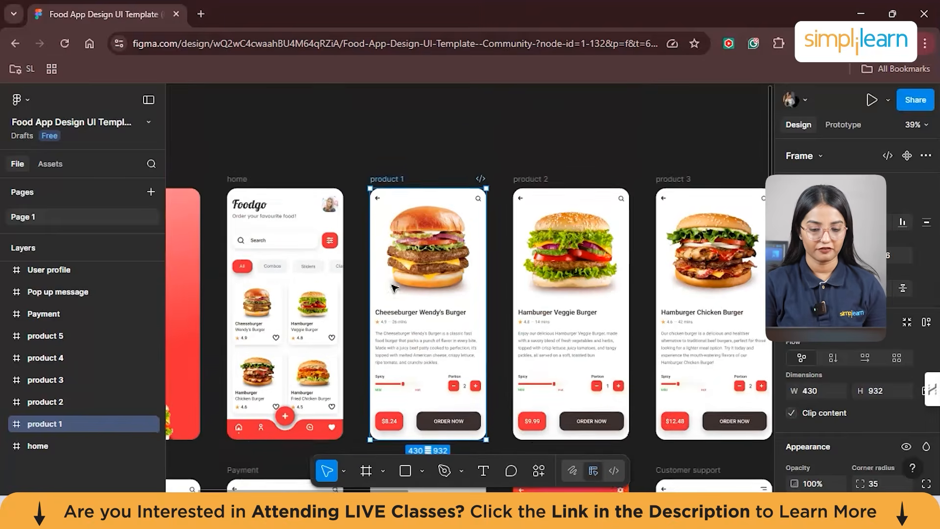
scroll(394, 288, "left", 5)
scroll(394, 288, "right", 3)
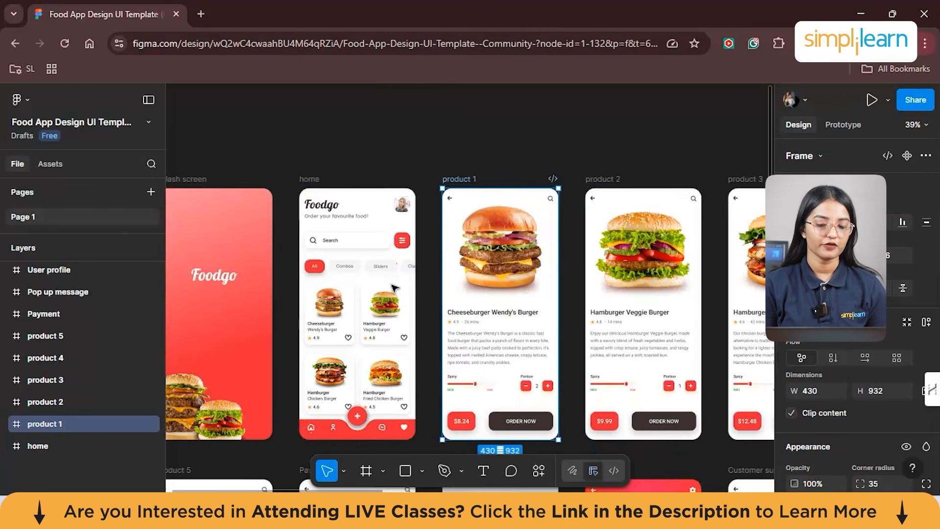
scroll(393, 287, "right", 2)
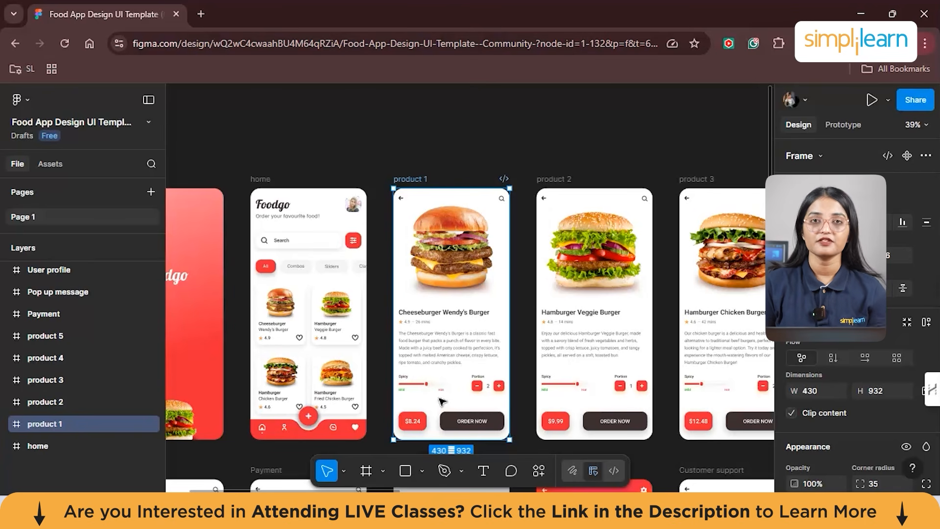
Add a blank frame above the home screen, enlarge it to about 259 × 193 and shift it slightly up.
left_click(372, 471)
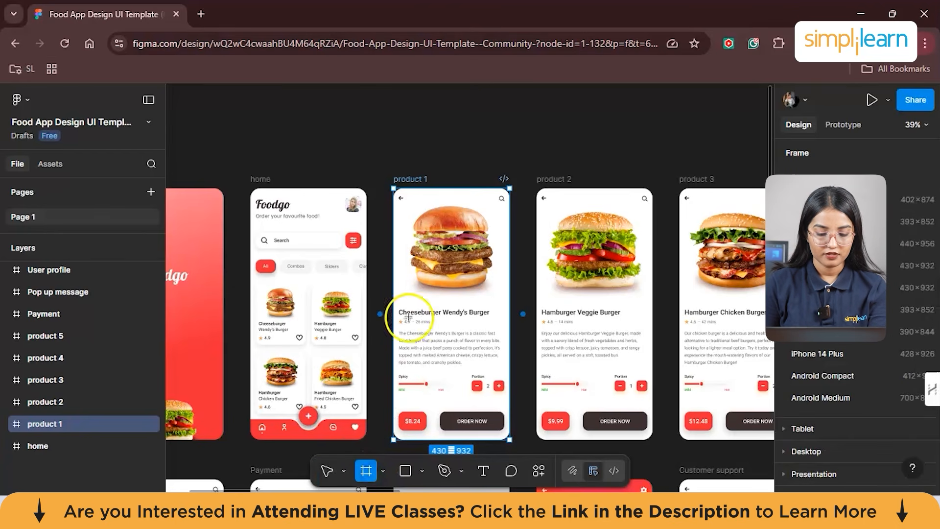
left_click(338, 146)
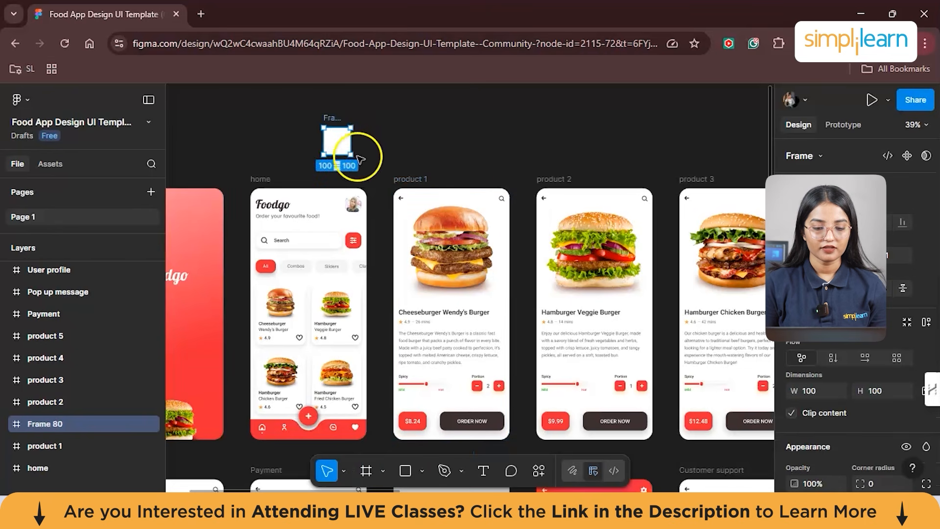
left_click_drag(346, 161, 392, 180)
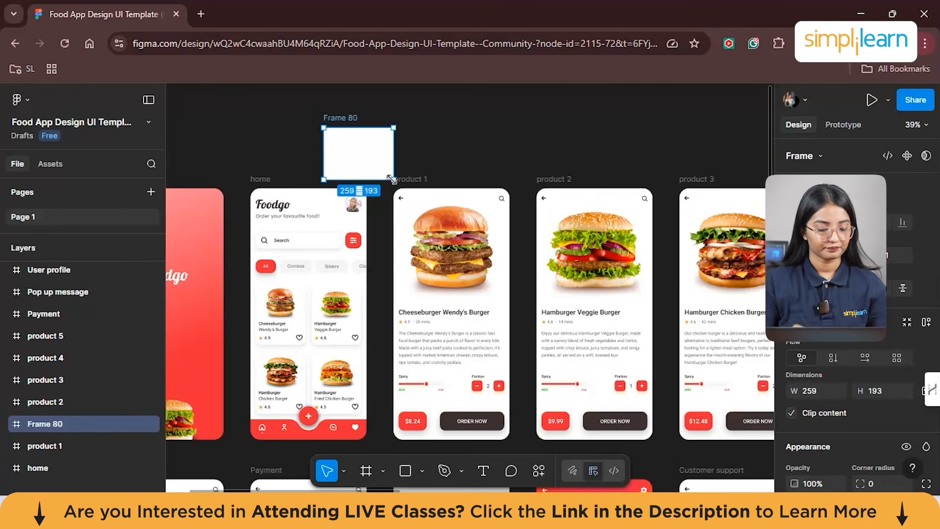
left_click_drag(374, 151, 371, 134)
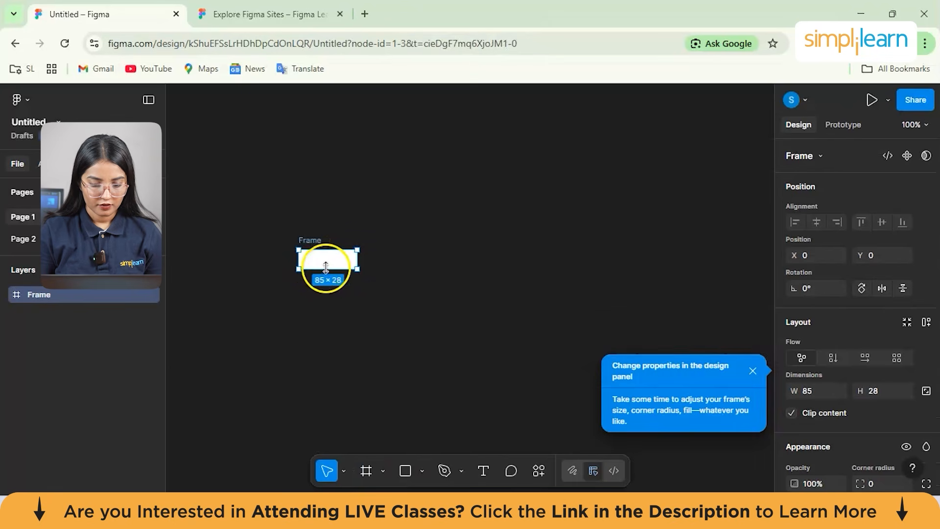
In the Untitled design file, delete the small frame and draw a larger one about 165 × 202.
left_click_drag(325, 273, 357, 269)
key("Delete")
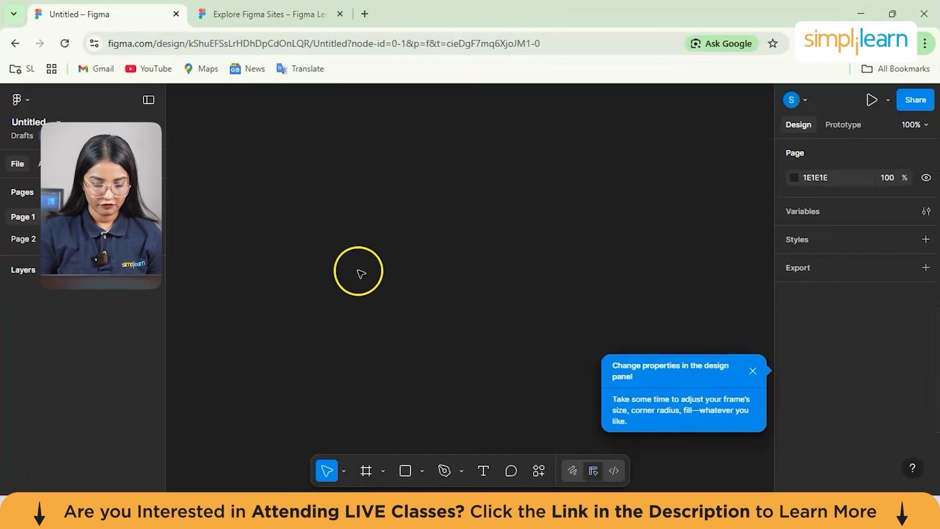
left_click_drag(435, 249, 489, 368)
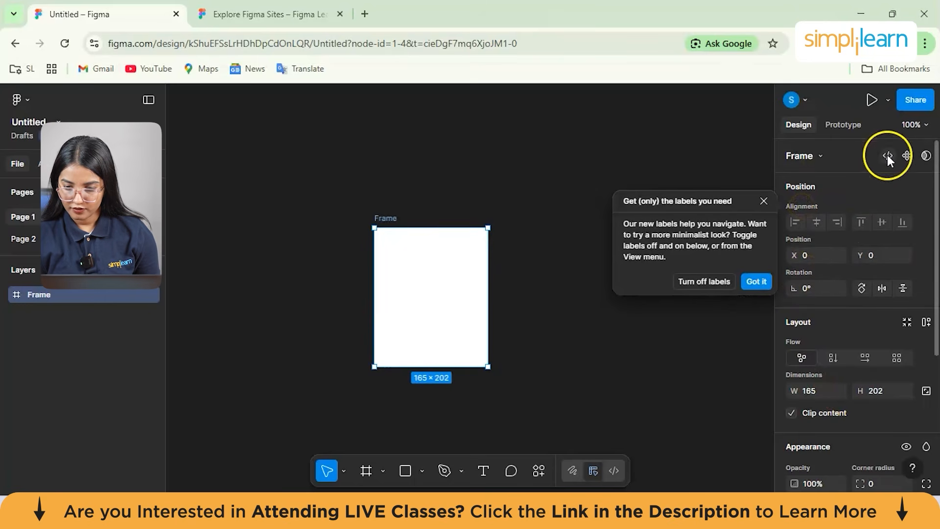
Apply the iPhone 16 preset size of 393 × 852 to the frame.
left_click(820, 156)
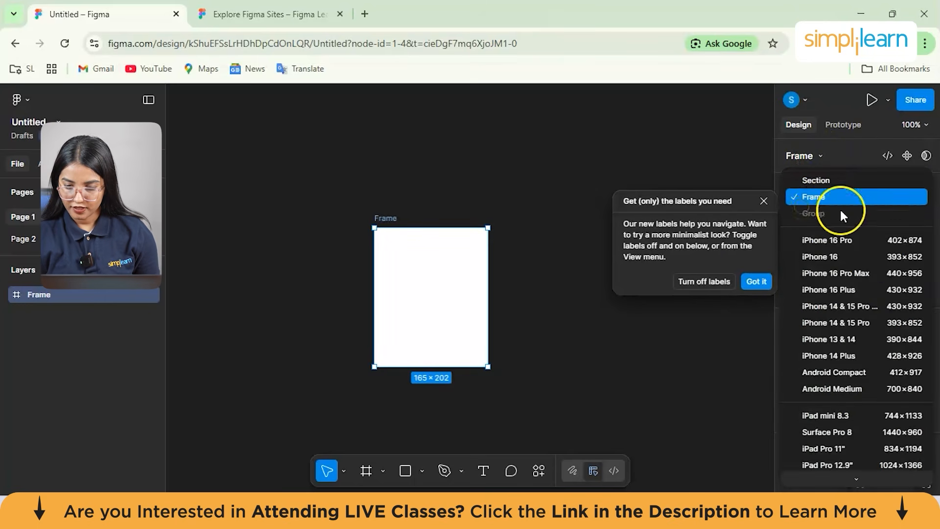
left_click(856, 256)
left_click(505, 301)
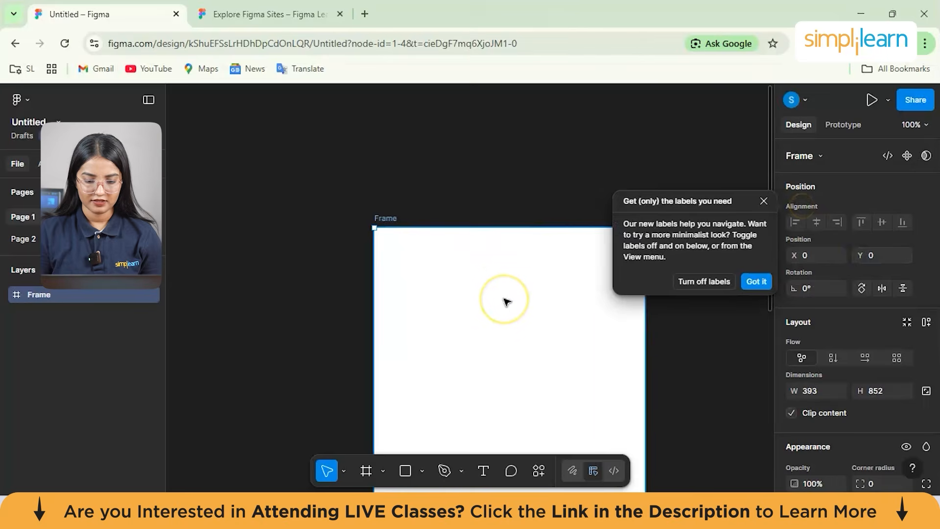
Move the iPhone 16 frame to the upper left, to about X -550, Y -14.
scroll(505, 301, "down", 5)
scroll(506, 301, "down", 3)
left_click_drag(482, 295, 341, 292)
left_click_drag(419, 362, 400, 366)
Try enlarging the frame to about 499 × 967 and beyond, and undo the resizing.
left_click_drag(325, 354, 443, 390)
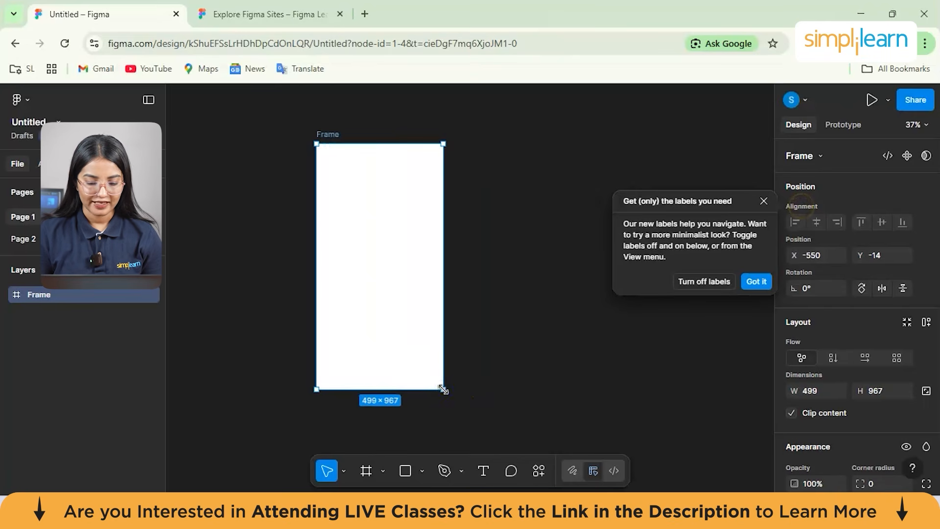
left_click_drag(443, 390, 457, 420)
key("ctrl+z")
key("ctrl+z")
key("ctrl+z")
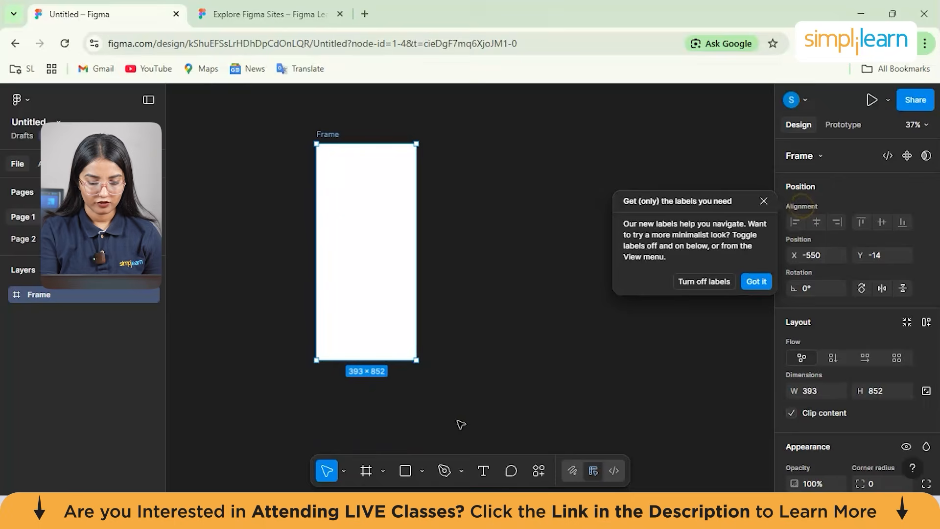
Move the frame slightly down and to the left, to about X -588, Y 14, and deselect it.
left_click_drag(480, 254, 326, 265)
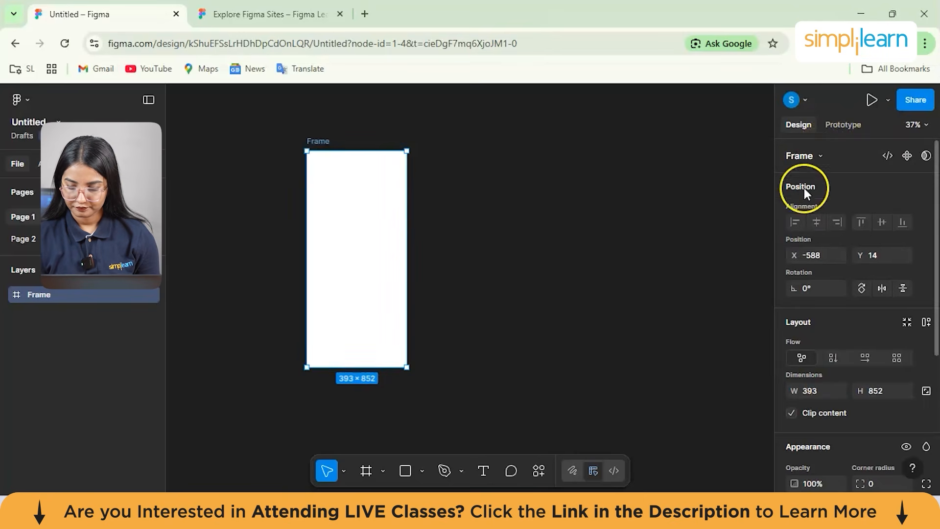
left_click(714, 292)
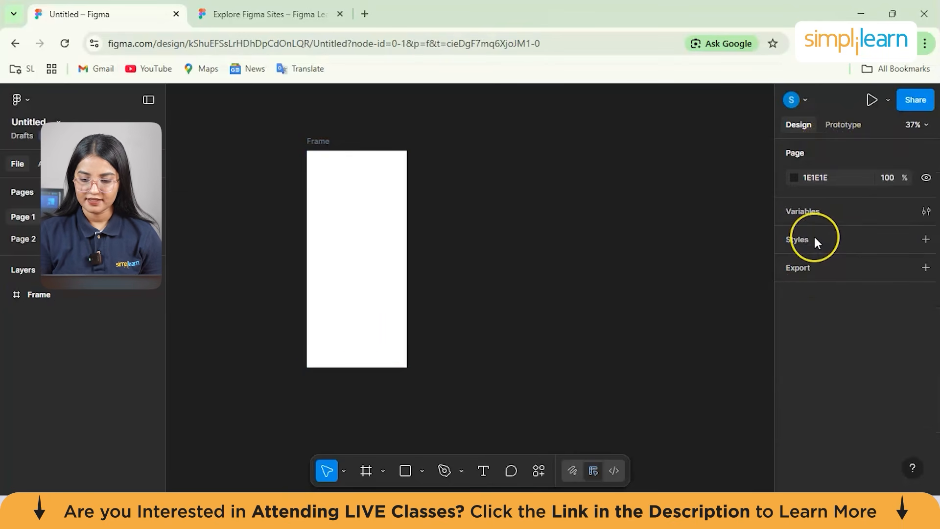
View the style types that can be created for the page, including text, color, effect and layout guide.
left_click(925, 239)
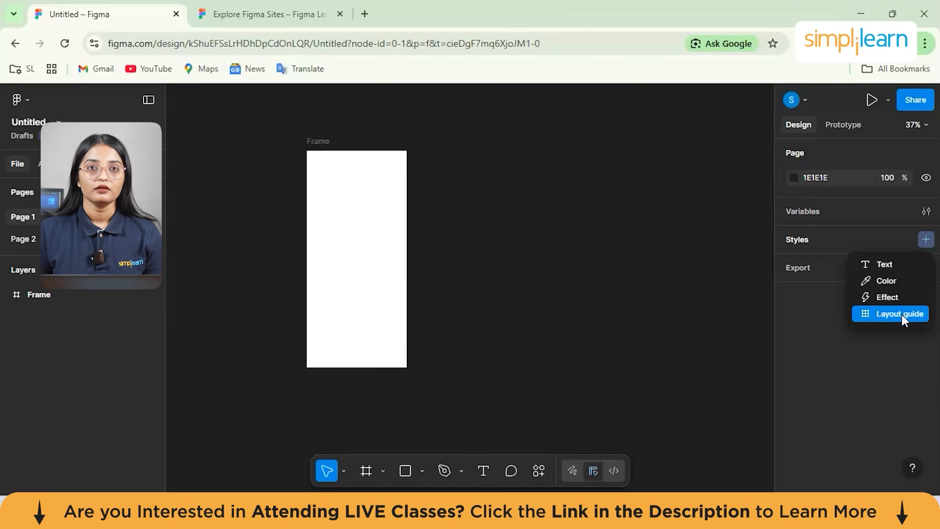
left_click(792, 318)
Convert the 393 × 852 frame into a component.
left_click(388, 308)
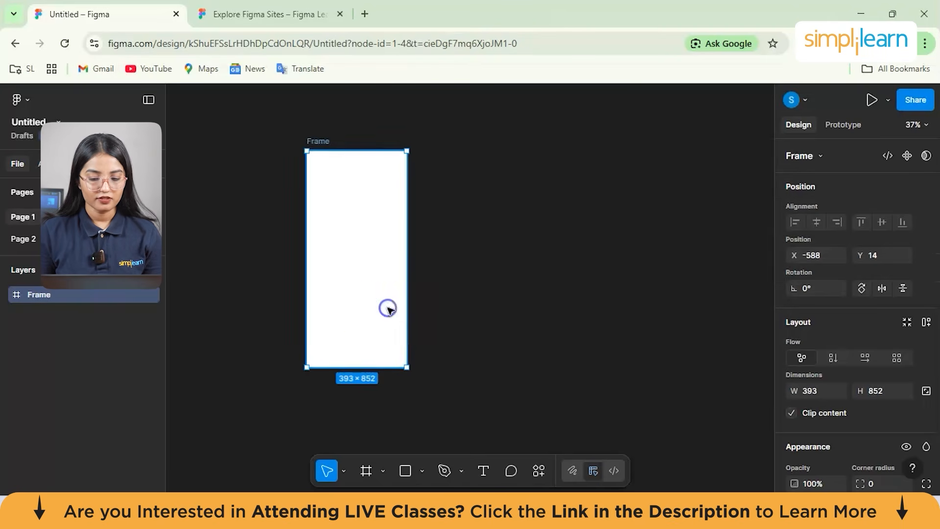
right_click(339, 260)
scroll(390, 363, "down", 3)
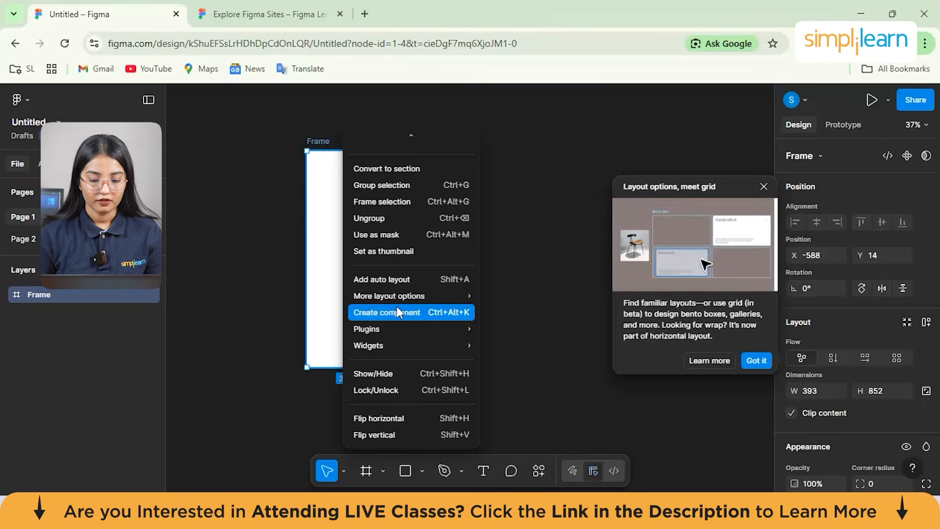
left_click(398, 311)
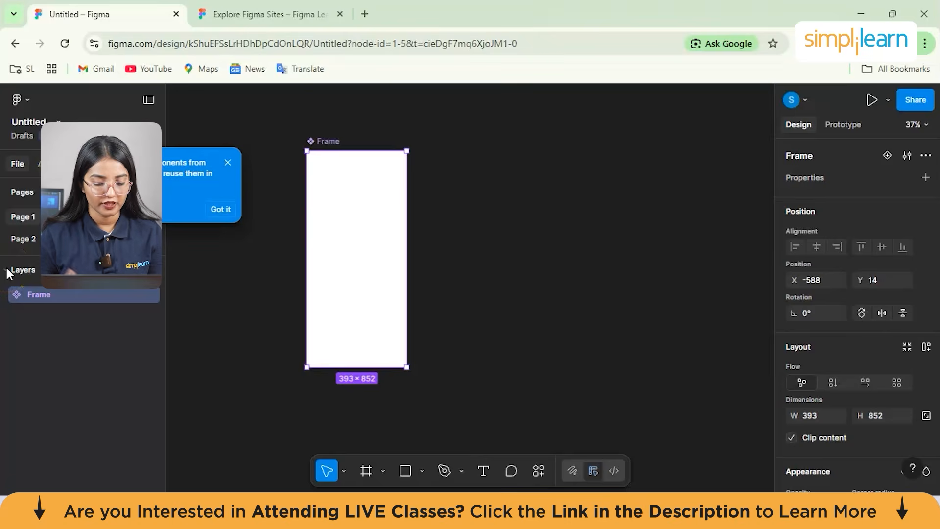
Add the text "HELOOOO" inside the frame component at about X 222, Y 487.
right_click(345, 277)
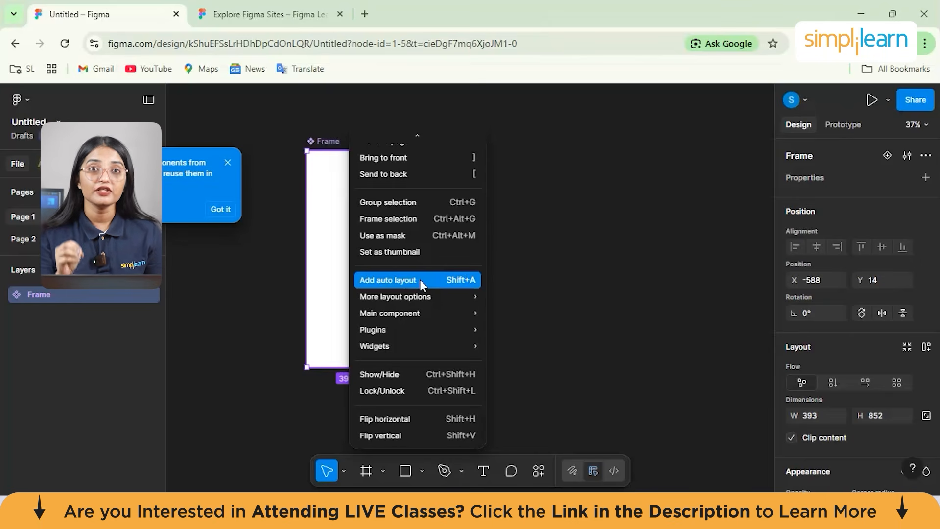
left_click(512, 286)
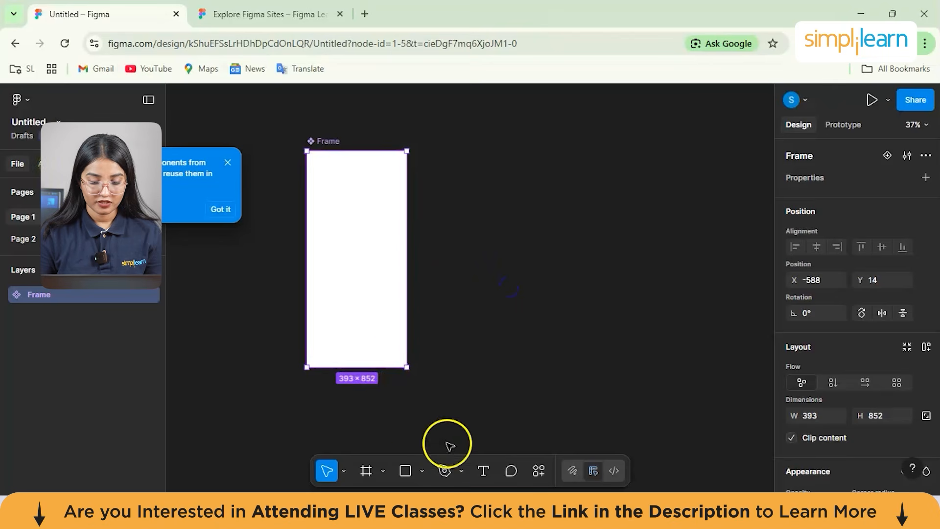
left_click(483, 471)
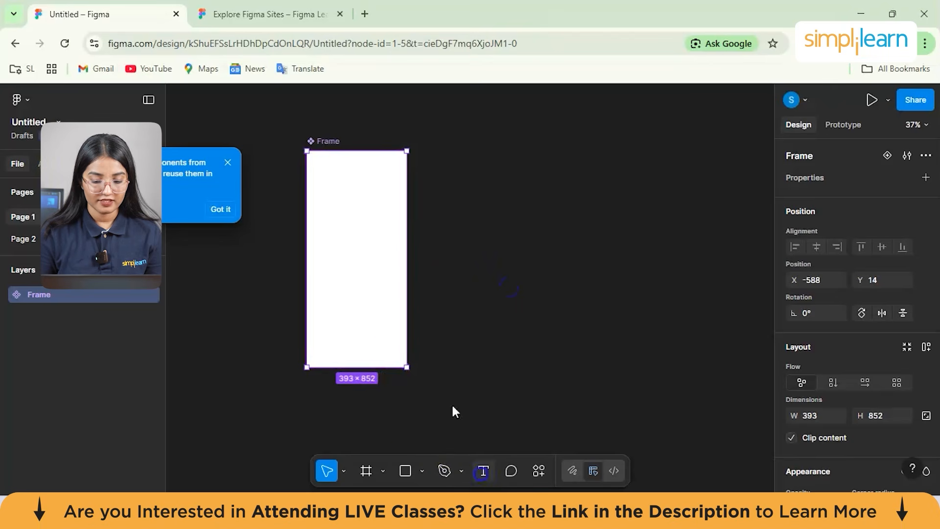
left_click(364, 275)
type("HELOOOO")
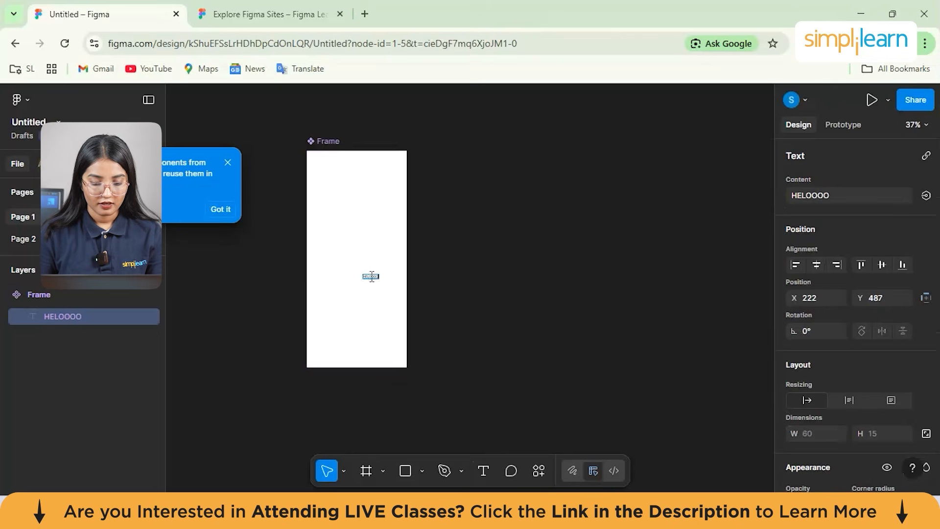
key("Escape")
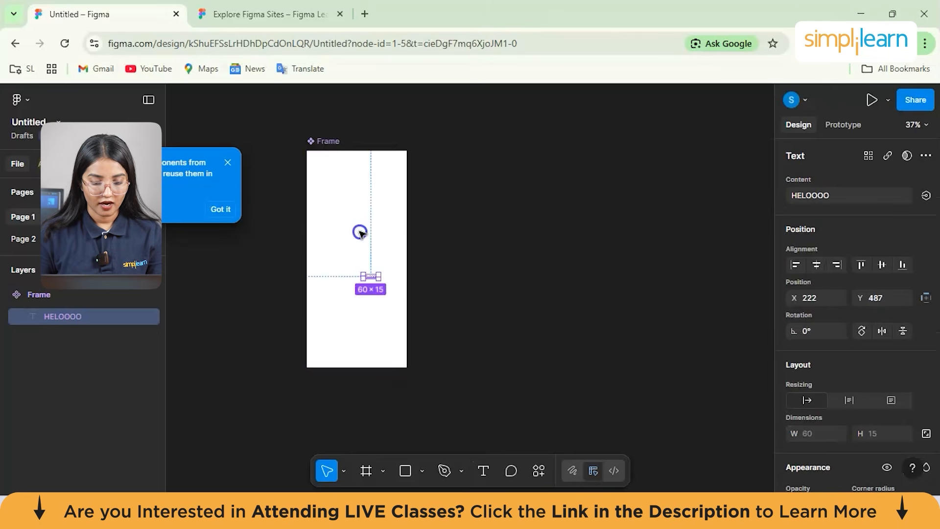
key("Escape")
Try auto layout on the frame component and enlarge it to about 910 × 917.
right_click(390, 249)
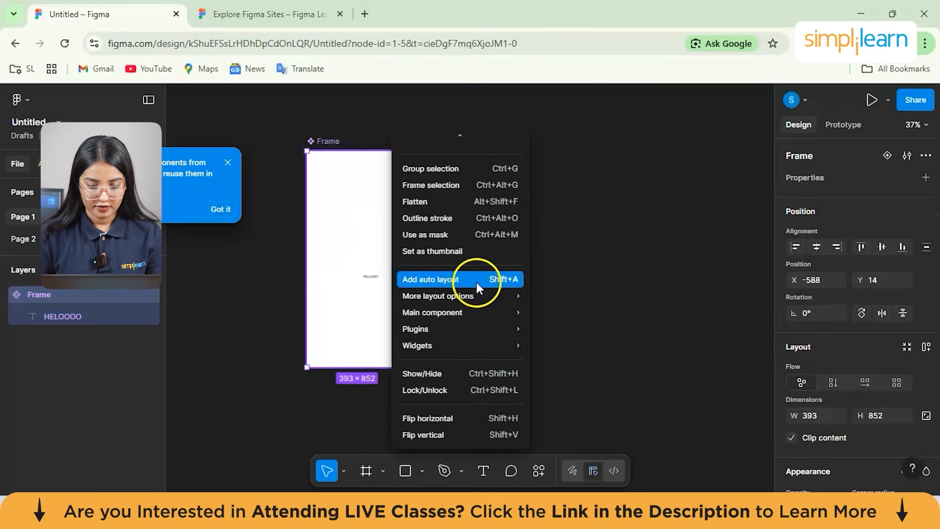
mouse_move(477, 293)
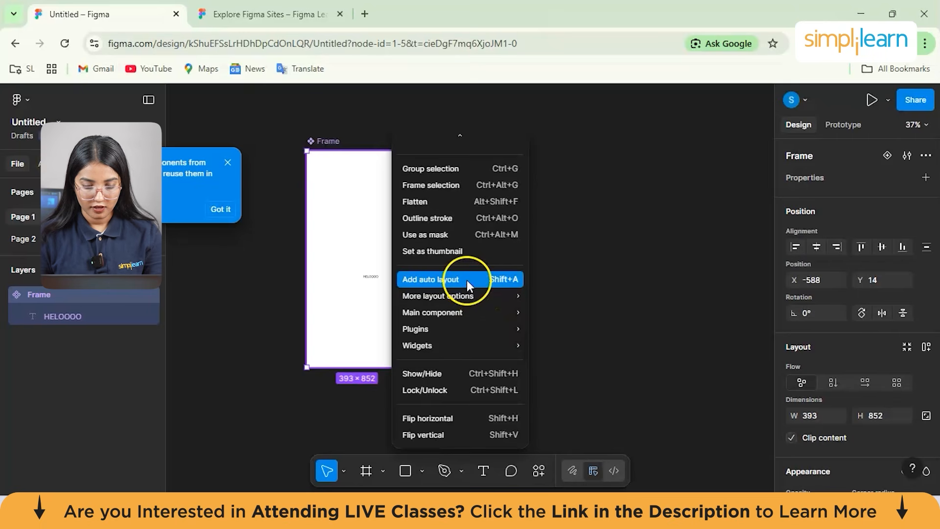
left_click(466, 280)
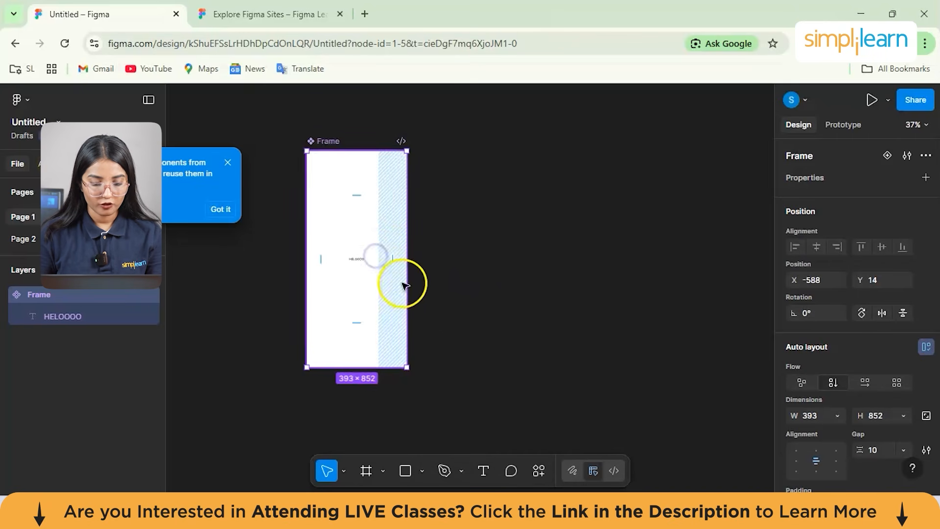
left_click_drag(391, 261, 411, 267)
left_click_drag(407, 367, 537, 382)
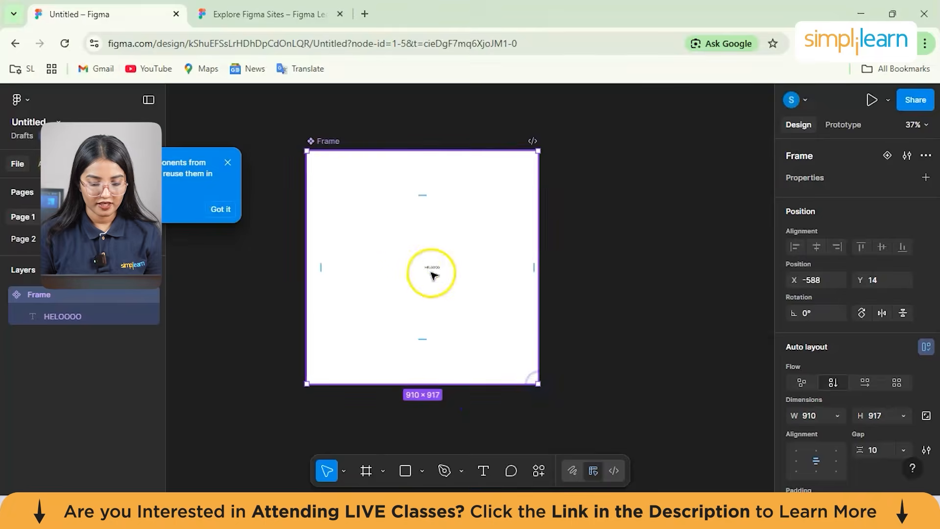
Move the enlarged frame slightly down and to the left, and examine its HELOOOO text up close.
left_click_drag(430, 272, 416, 286)
left_click(415, 284)
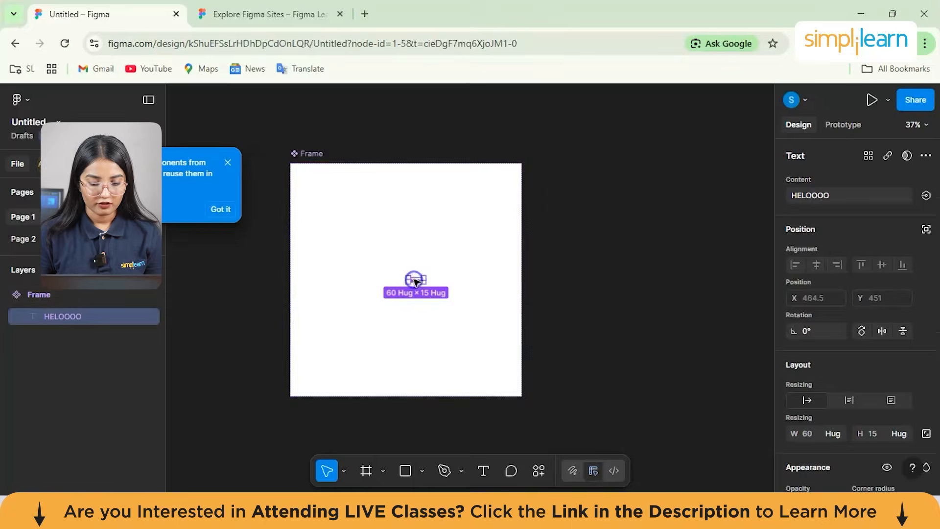
scroll(415, 282, "up", 3)
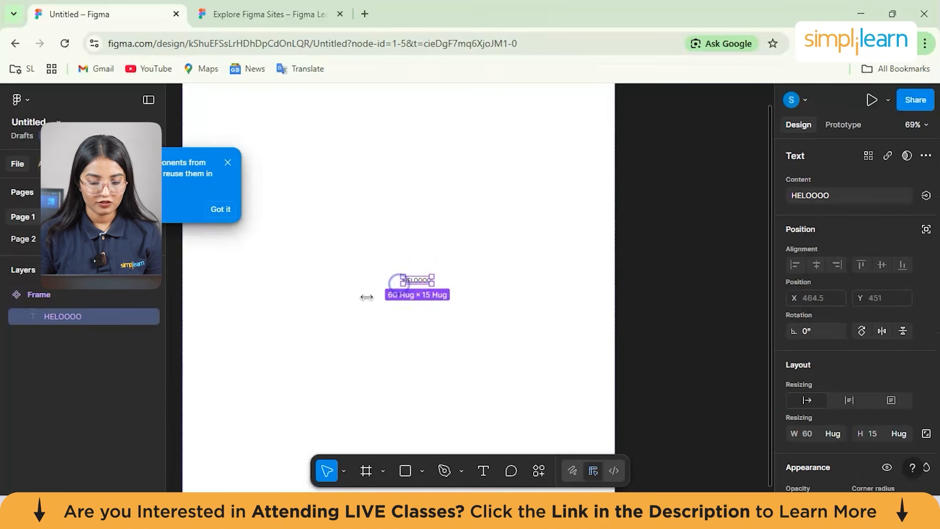
left_click(405, 280)
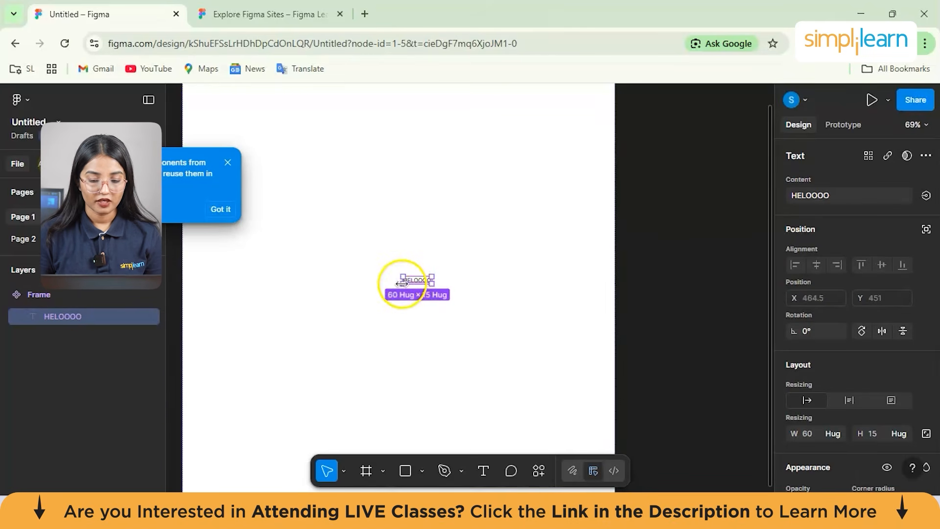
scroll(401, 283, "down", 3)
scroll(401, 281, "down", 1)
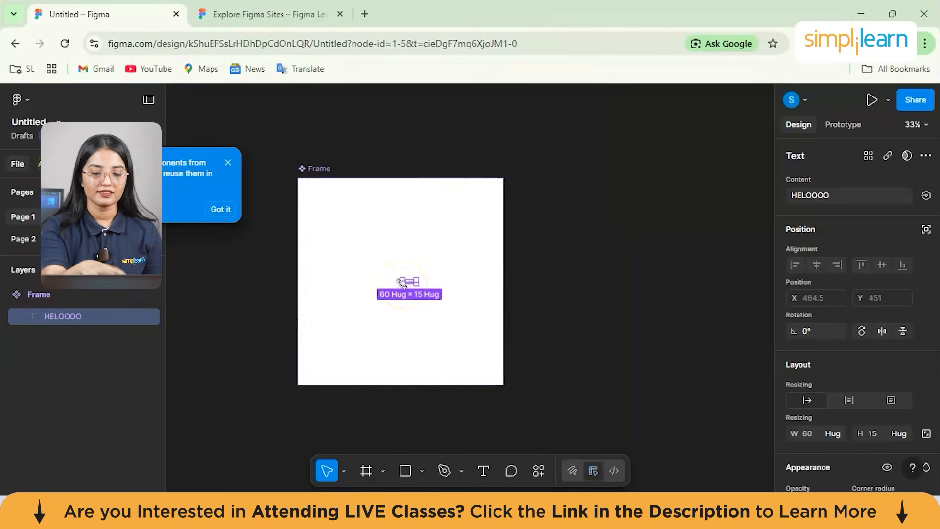
Undo the frame's move, its resizing and auto layout, and the HELOOOO text entry.
key("ctrl+z")
key("ctrl+z")
key("ctrl+z")
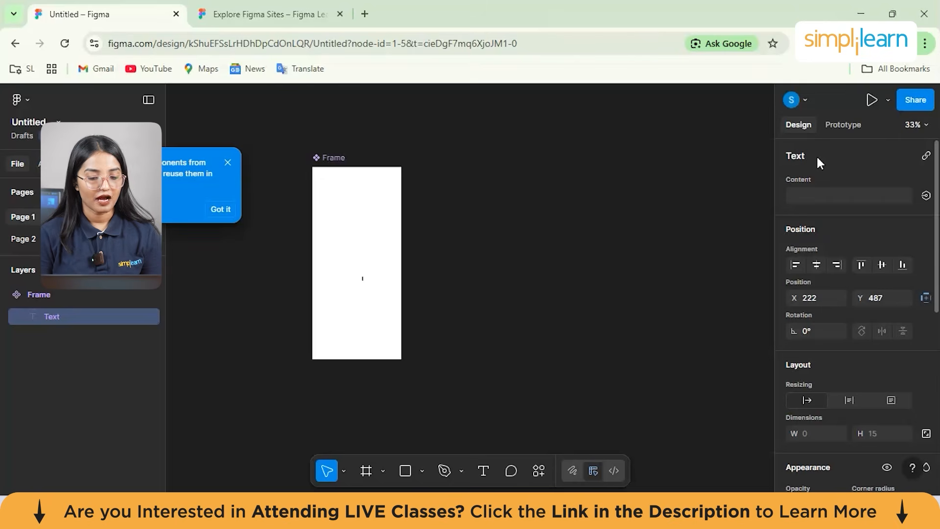
Dismiss the components tip and move the frame component to about X -427, Y 29.
left_click(229, 165)
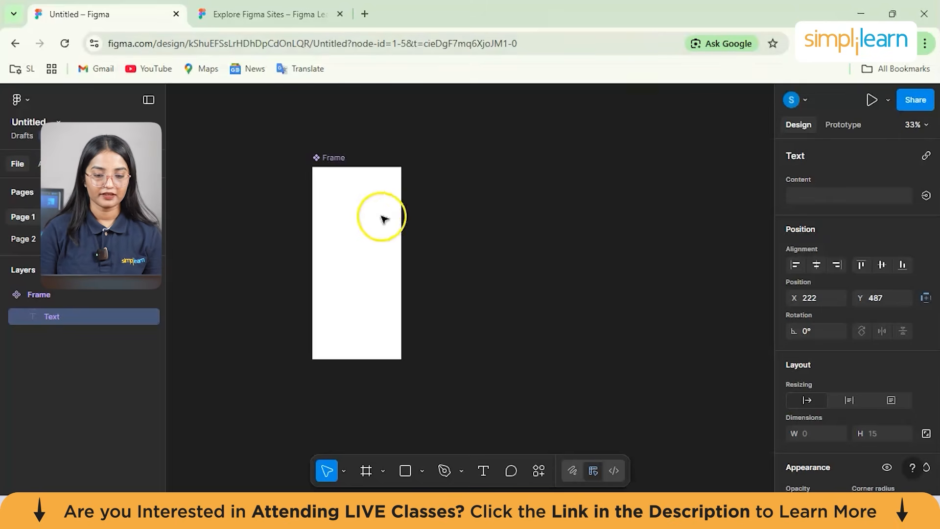
left_click_drag(364, 250, 400, 253)
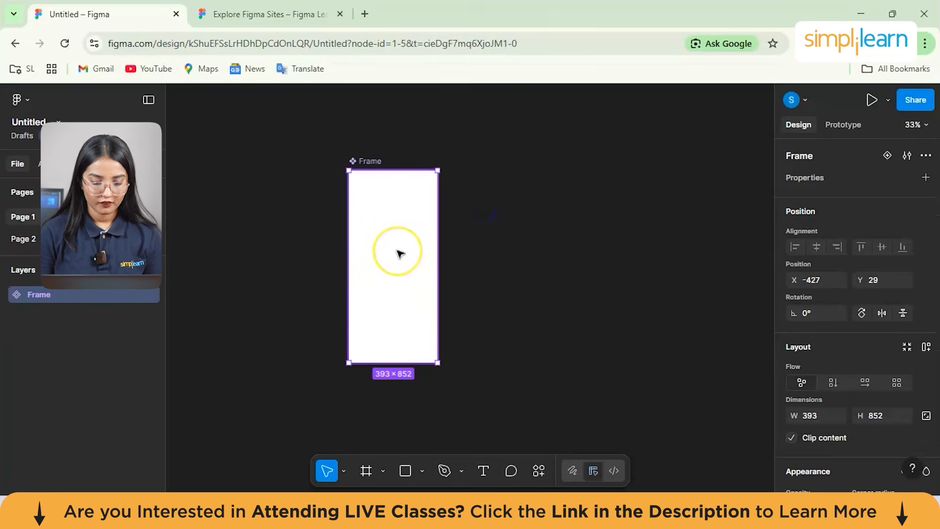
Rename the frame component as Splash Screen.
double_click(366, 162)
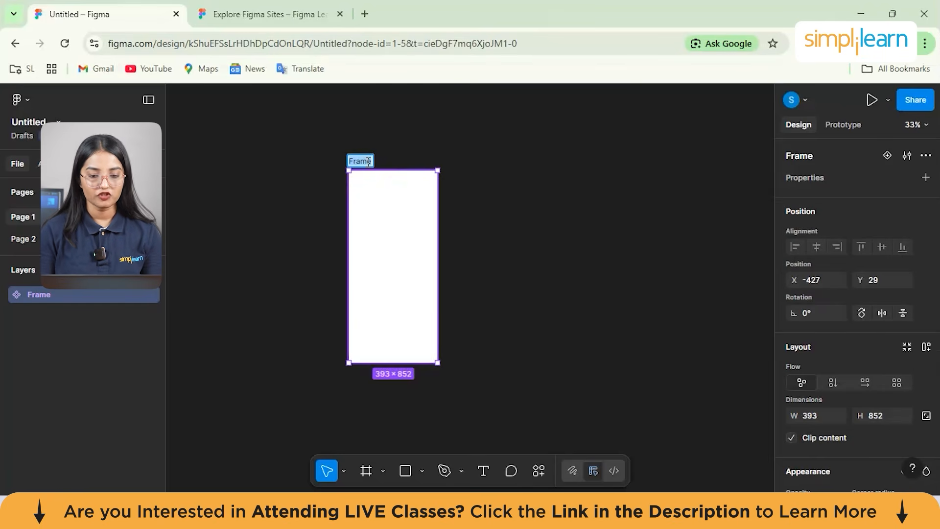
key("BackSpace")
type("Splash S")
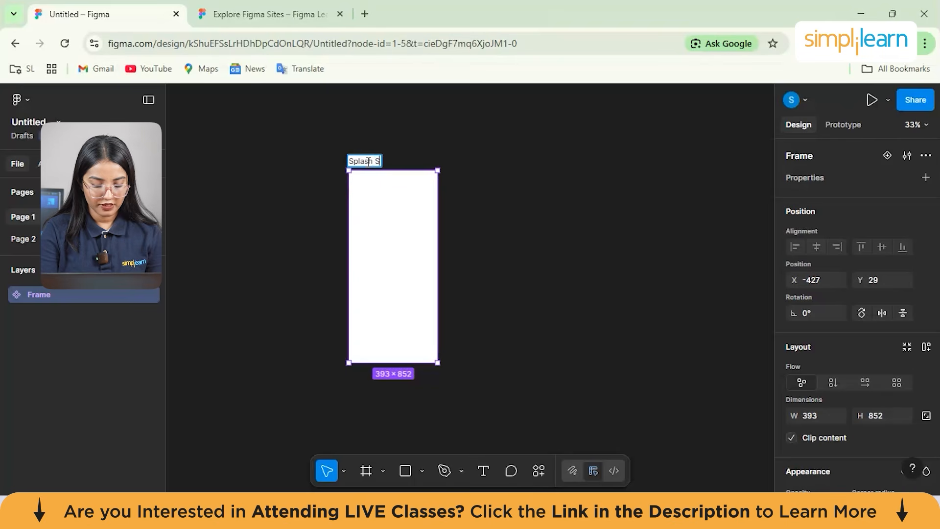
type("creen")
left_click(393, 168)
left_click(531, 254)
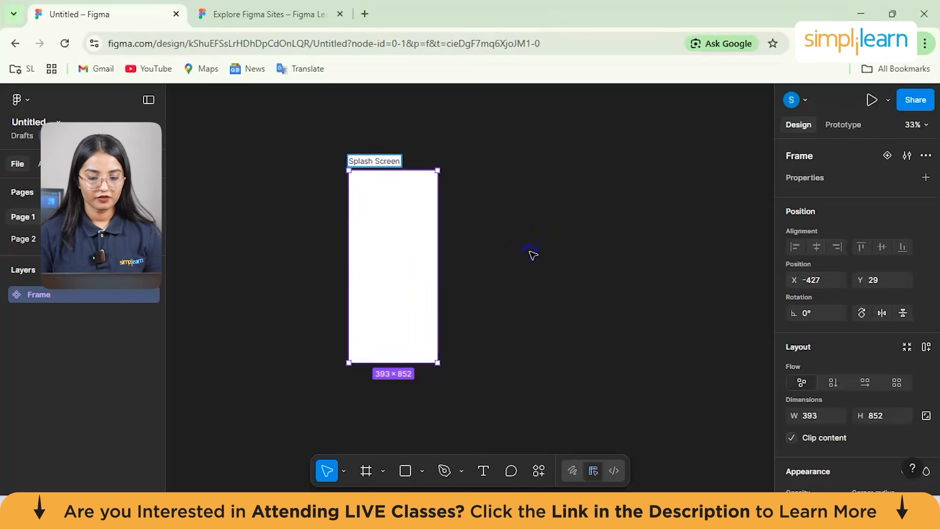
Change the Splash Screen's fill to a bright red.
left_click(430, 234)
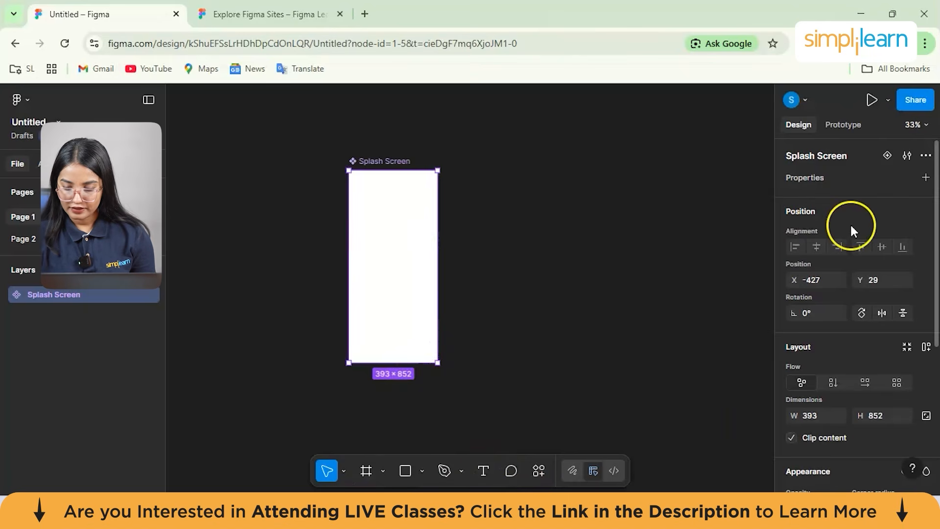
scroll(851, 223, "down", 5)
scroll(838, 337, "down", 1)
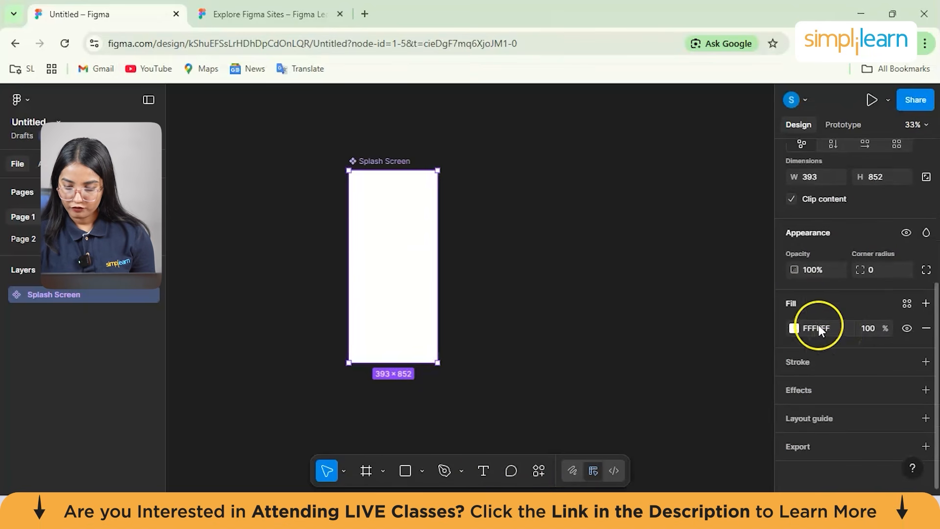
left_click(795, 329)
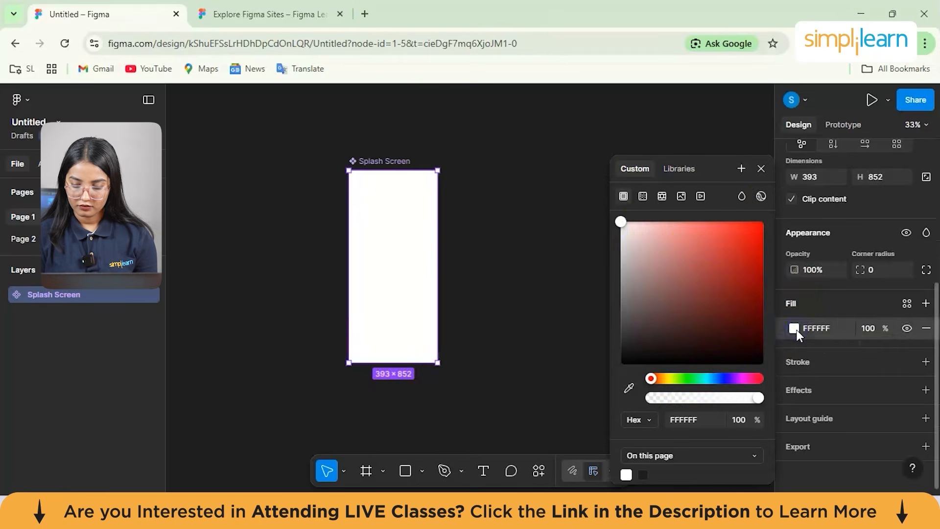
left_click_drag(622, 225, 732, 235)
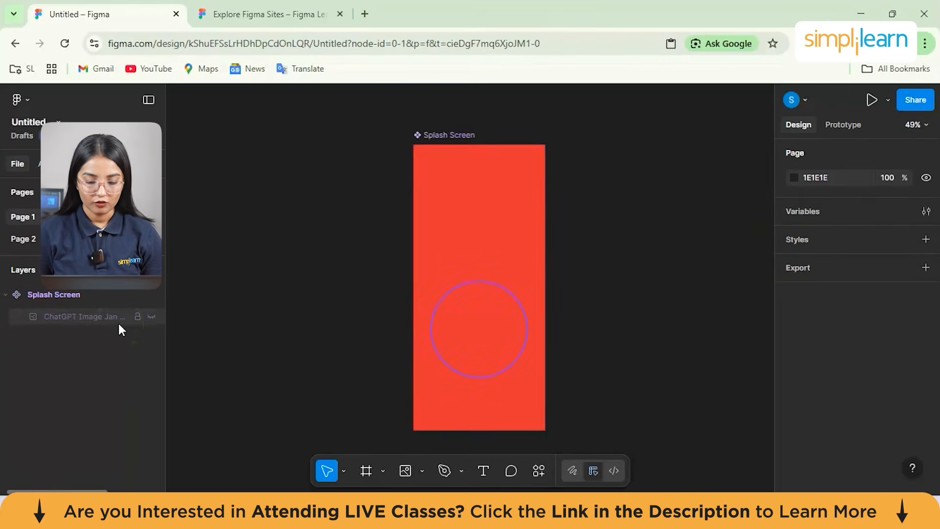
Place the Burger Buzz logo image "ChatGPT Image Jan 20, 2026, 06_29_19 PM" from Downloads inside the Splash Screen at about X -216, Y -94.
left_click(464, 353)
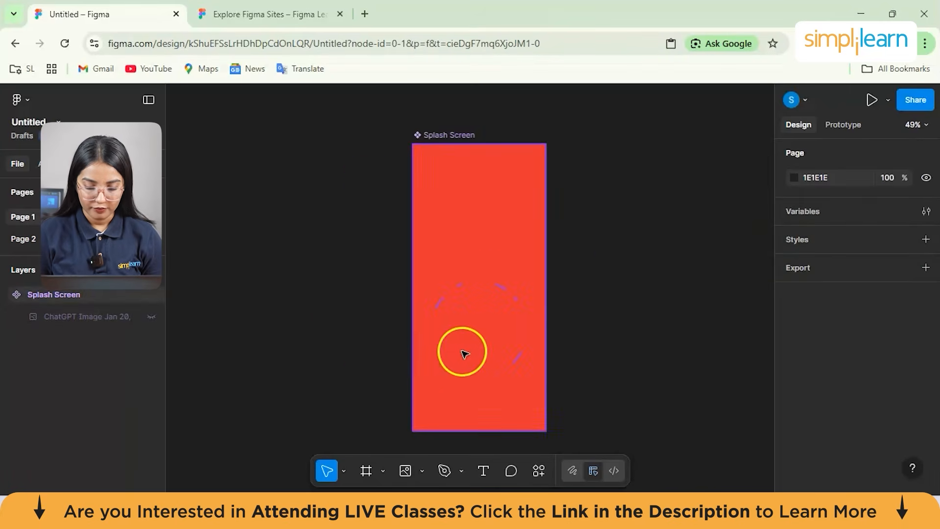
left_click(420, 469)
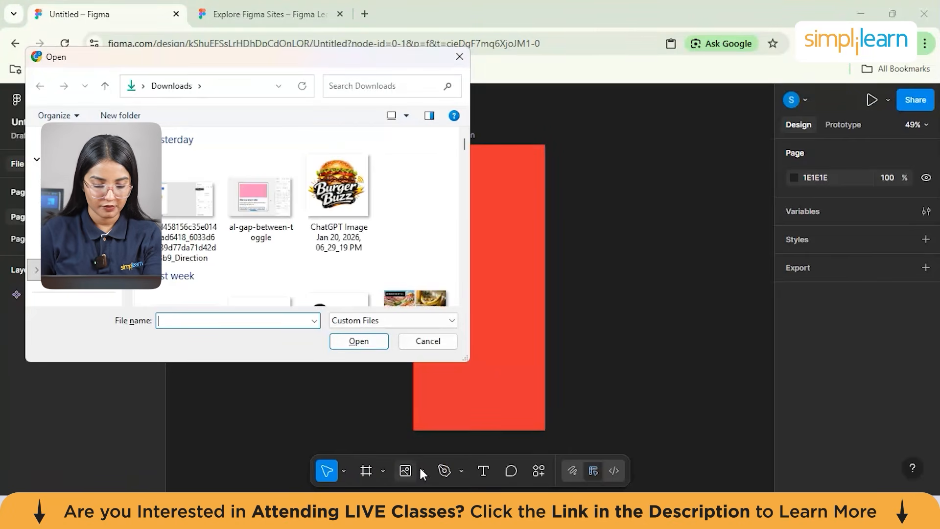
left_click(403, 215)
left_click_drag(407, 175, 513, 284)
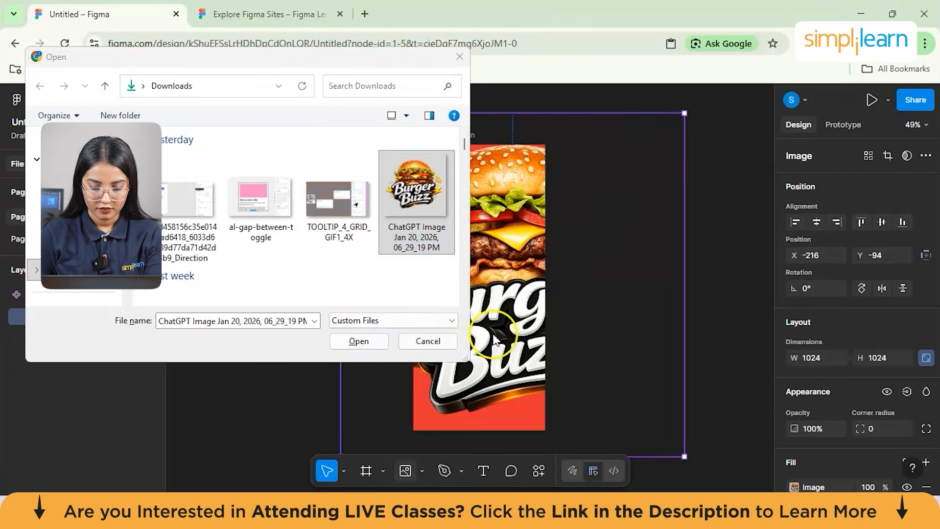
left_click(428, 341)
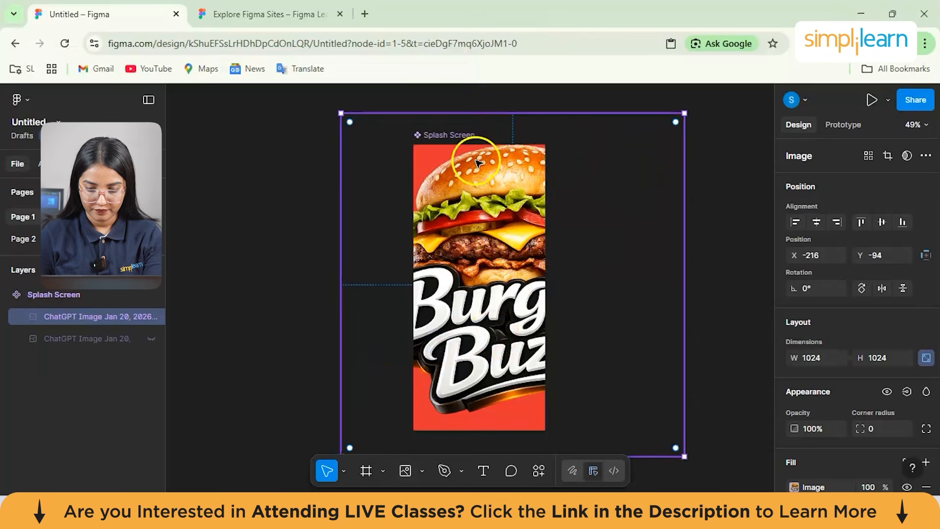
Shrink the Burger Buzz image to about 237 × 237 and round it into a circle with a corner radius of about 229.
scroll(490, 196, "down", 2)
scroll(519, 181, "up", 1)
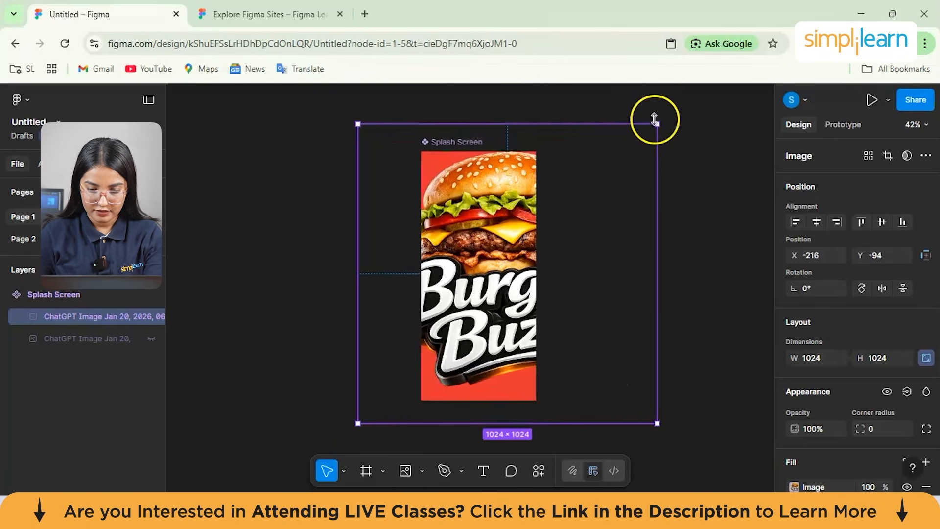
left_click_drag(657, 123, 559, 223)
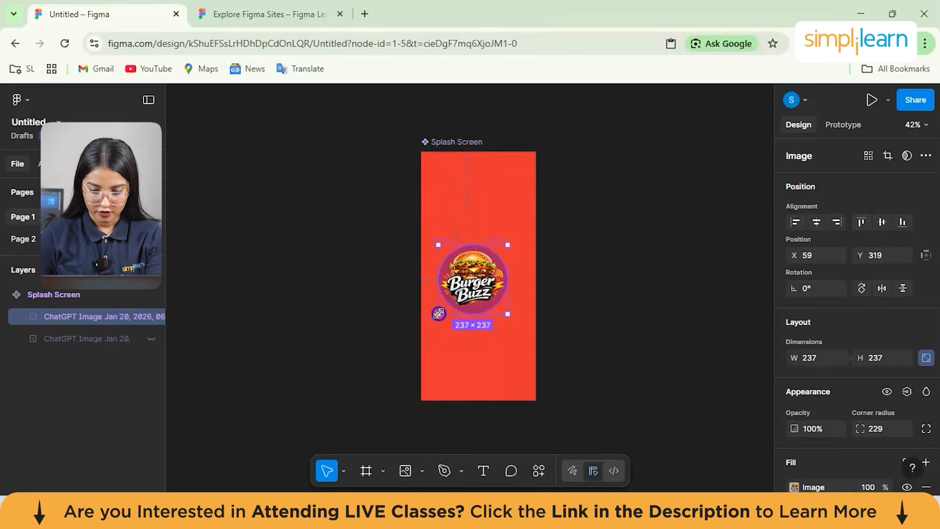
left_click(578, 277)
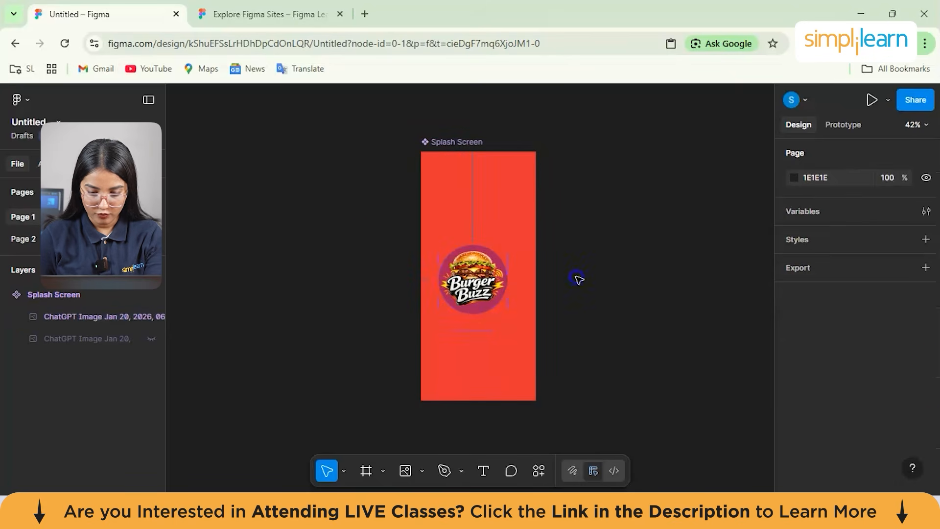
left_click(482, 271)
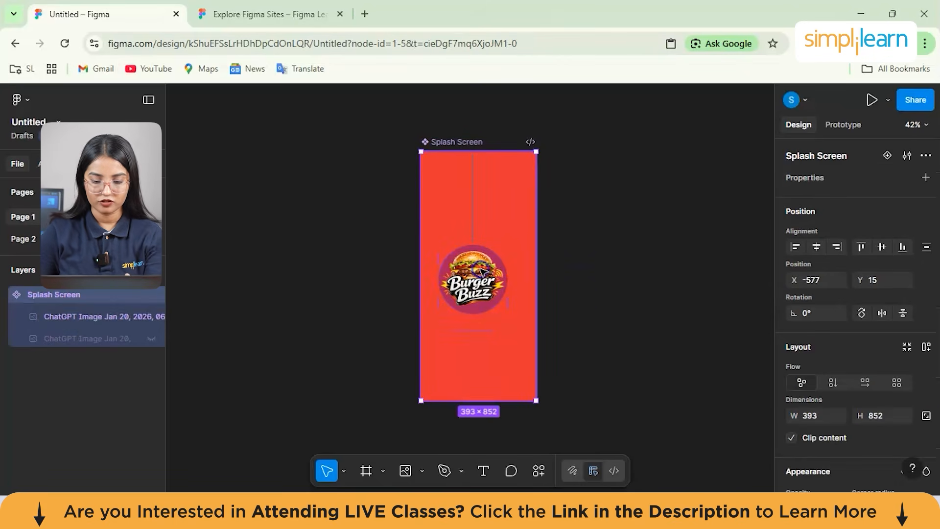
Enlarge the round Burger Buzz image to about 265 × 265 and move it up to about X 64, Y 85 in the Splash Screen.
left_click(482, 272)
left_click_drag(479, 271, 479, 244)
scroll(476, 238, "up", 3)
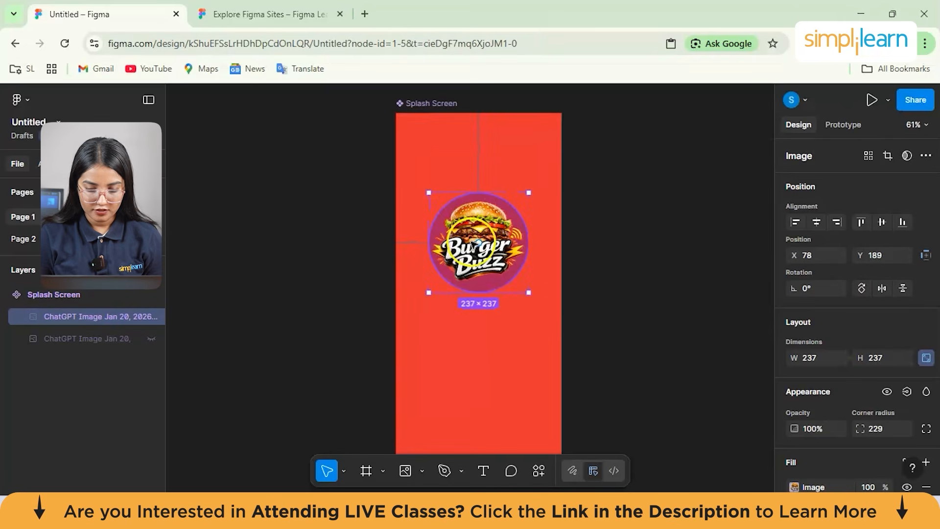
left_click_drag(483, 277, 483, 253)
left_click_drag(428, 271, 417, 278)
left_click_drag(459, 234, 476, 210)
double_click(477, 205)
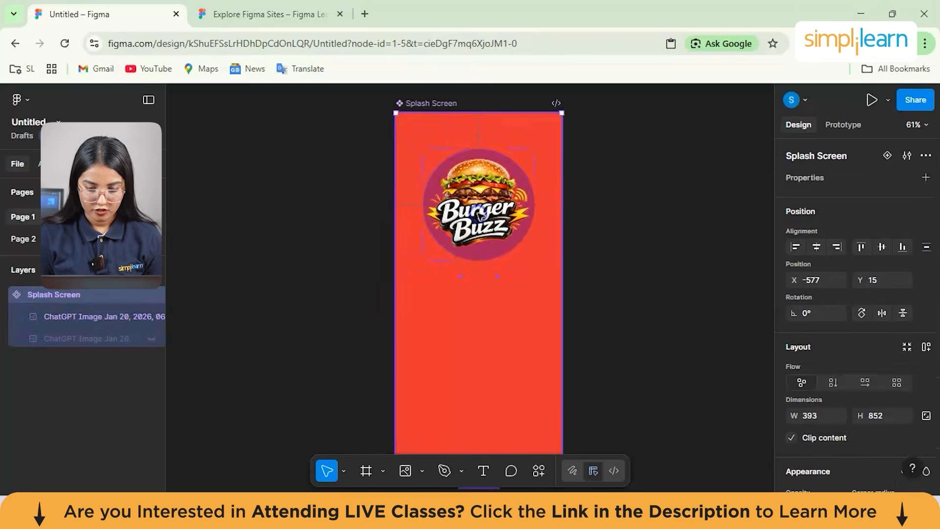
left_click(586, 250)
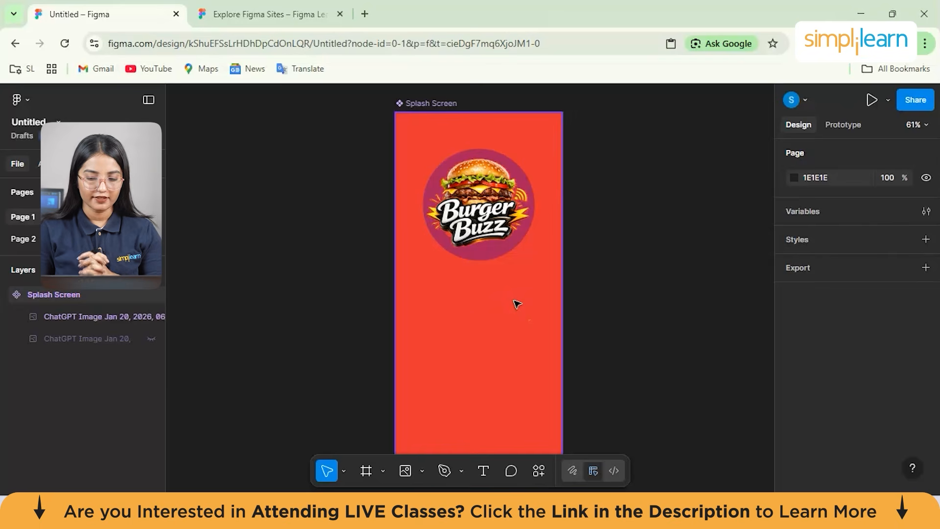
Examine the Burger Buzz image's fill, opacity, corner radius and effects settings.
left_click(473, 243)
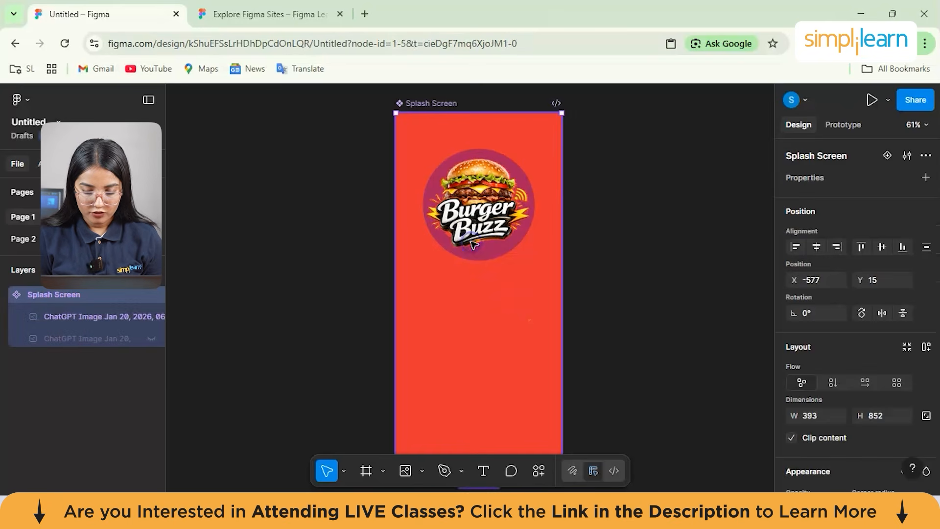
double_click(478, 208)
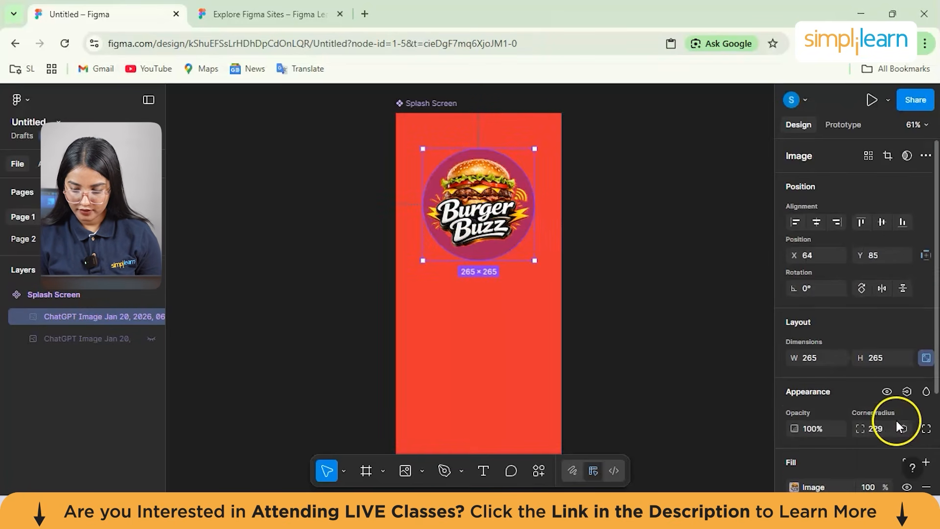
scroll(893, 420, "down", 3)
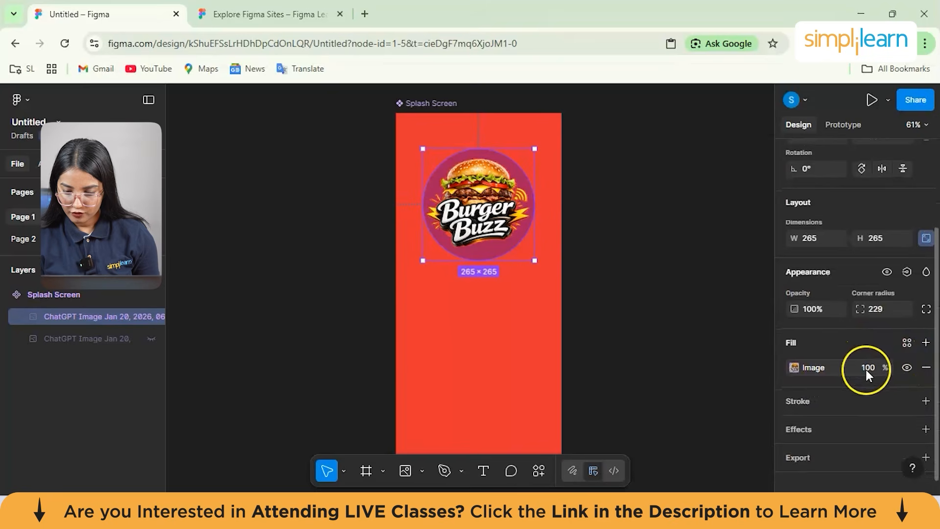
left_click(830, 368)
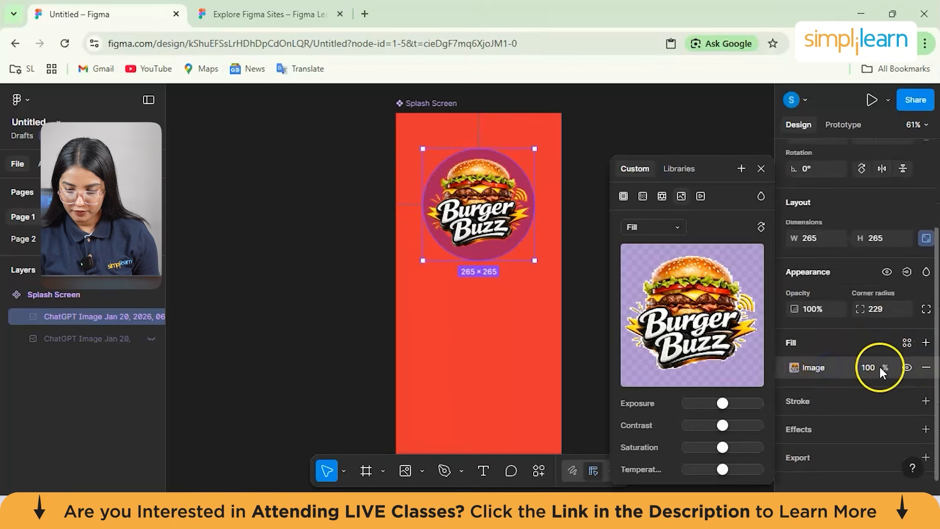
left_click(808, 309)
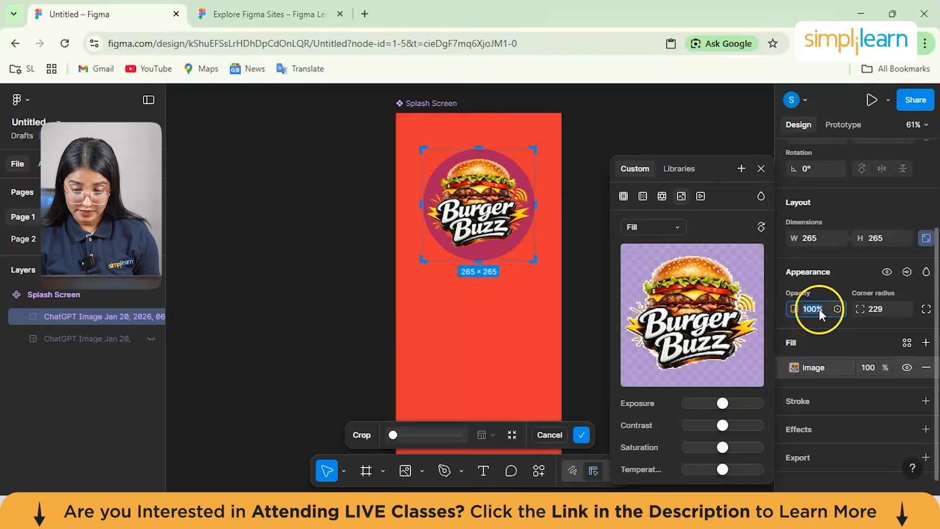
left_click(893, 310)
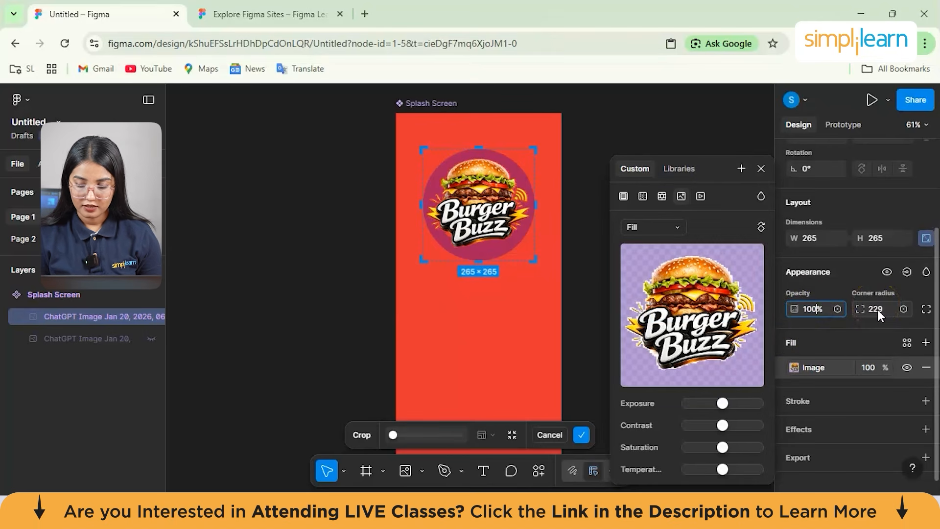
scroll(881, 372, "down", 1)
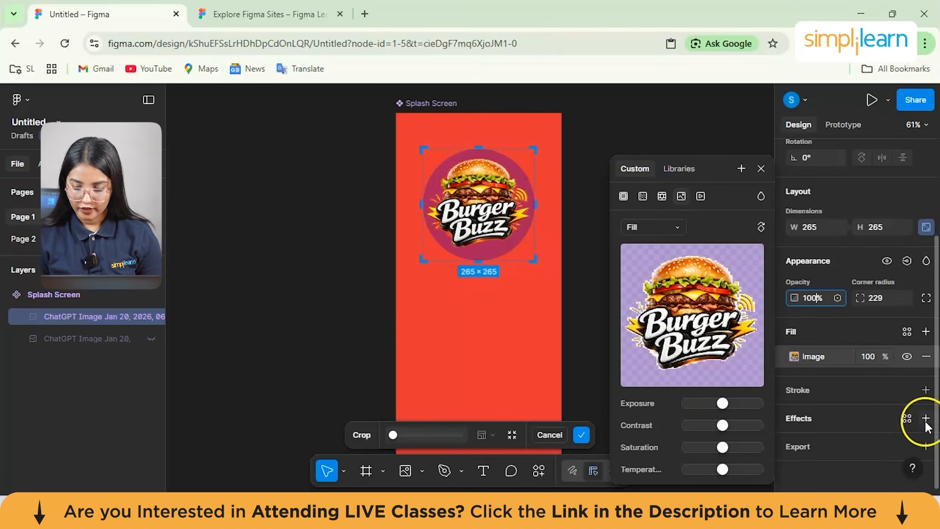
left_click(837, 413)
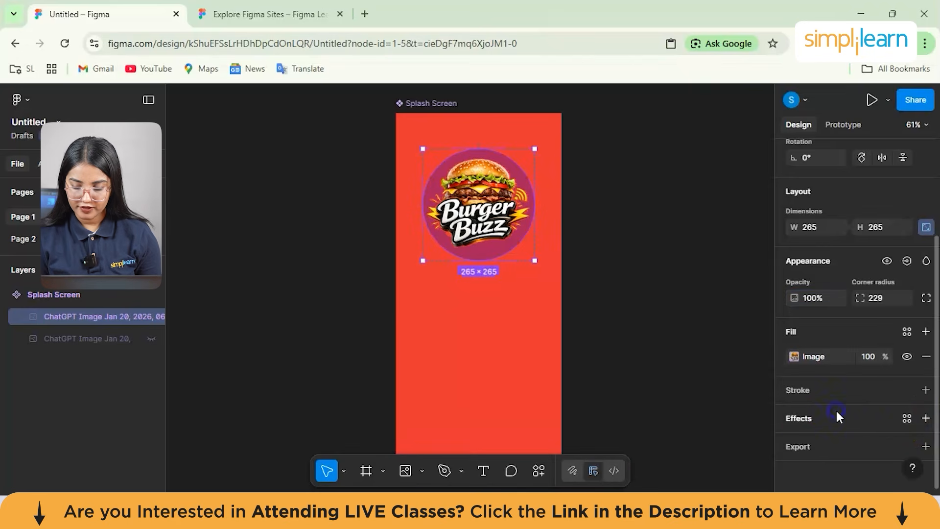
Add an effect to the Burger Buzz image and choose Background blur as its type.
left_click(907, 421)
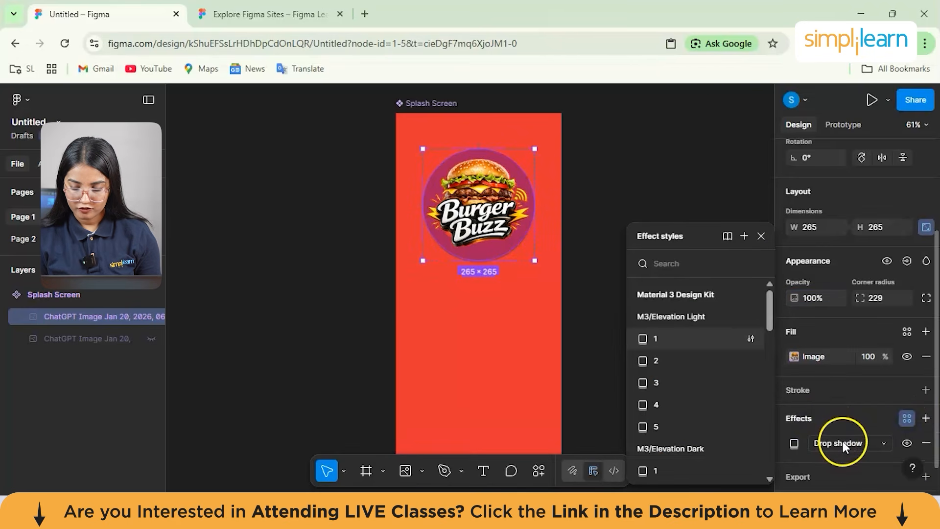
left_click(868, 439)
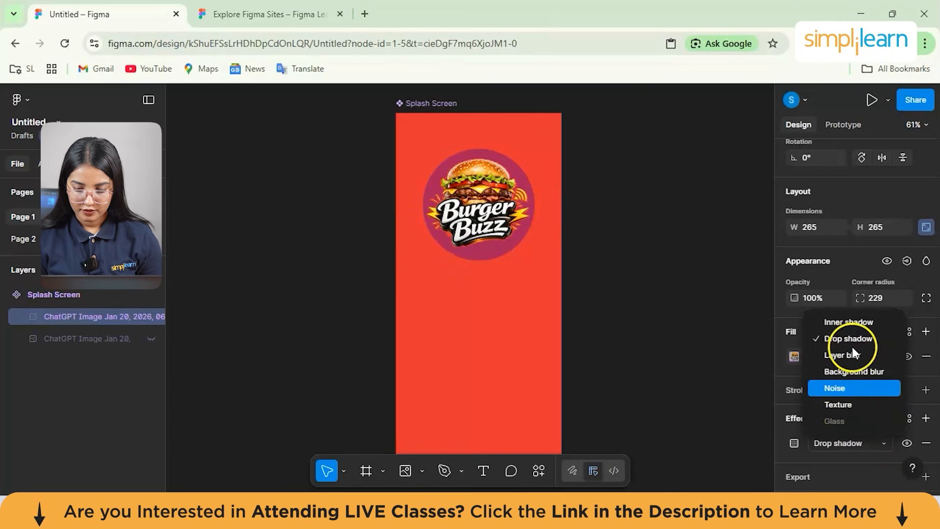
left_click(849, 373)
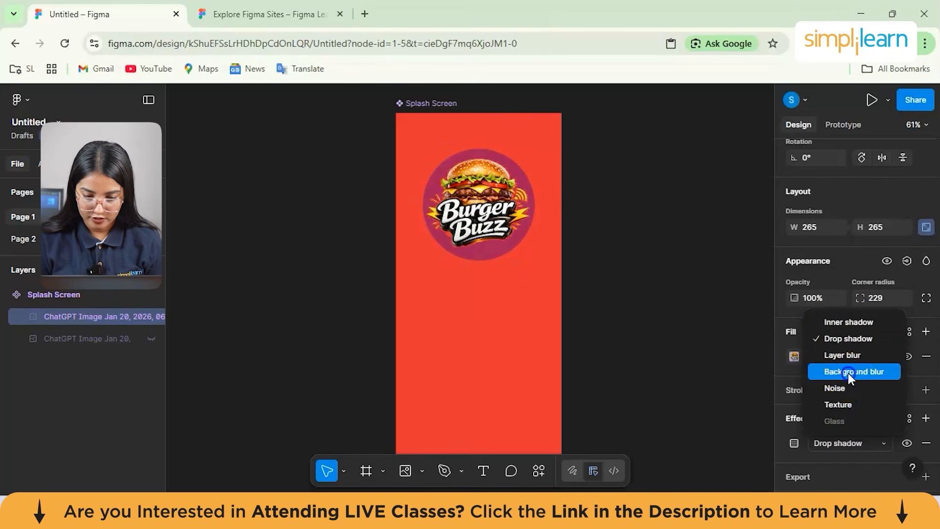
left_click(703, 385)
left_click(504, 329)
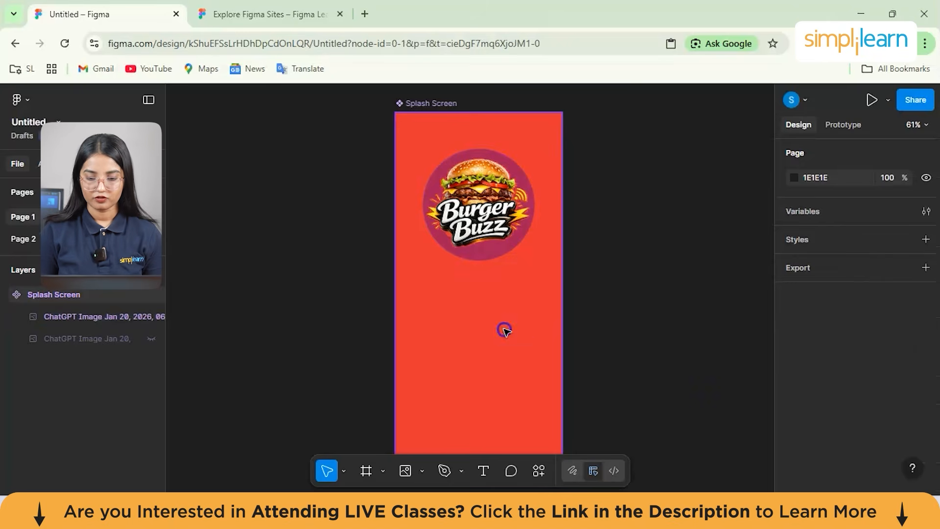
left_click(631, 292)
scroll(632, 292, "down", 3)
scroll(631, 292, "up", 4)
scroll(633, 292, "down", 1)
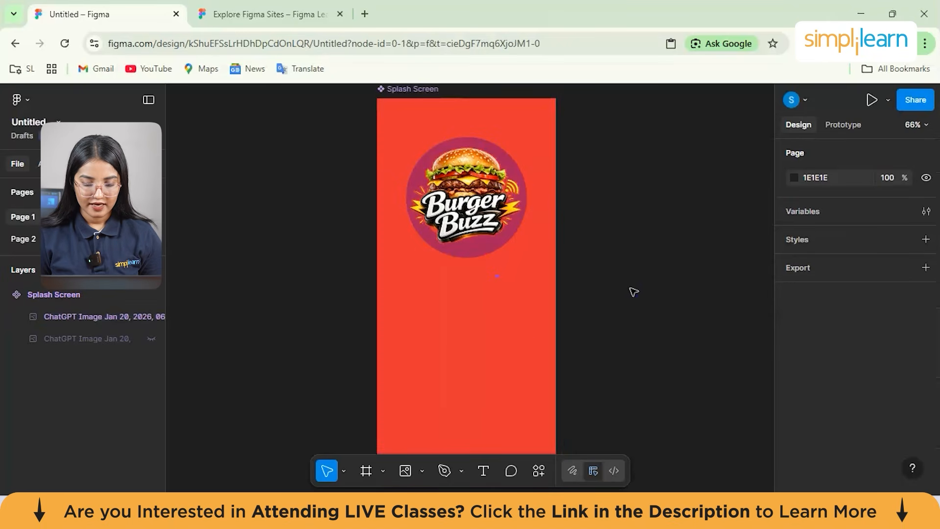
Start a text layer in the lower part of the Splash Screen at about X 154, Y 588 and review its properties.
left_click(475, 338)
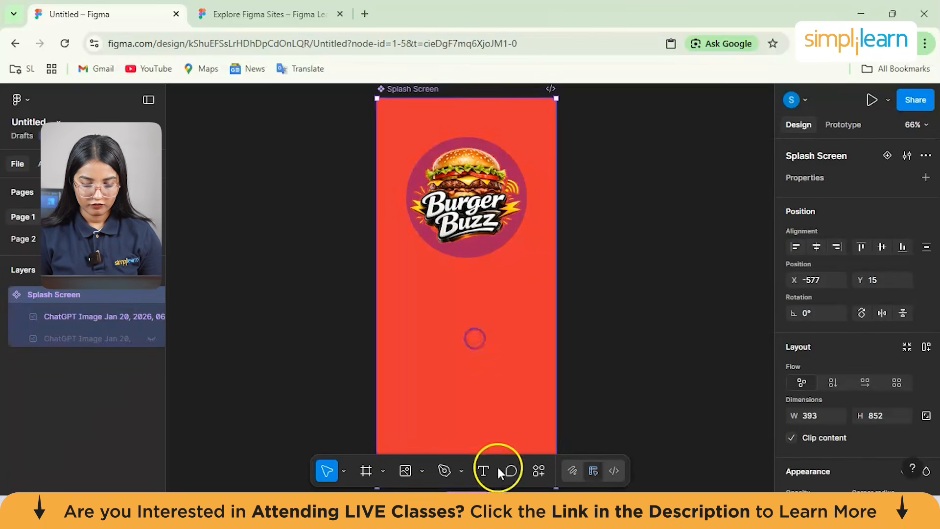
left_click(482, 473)
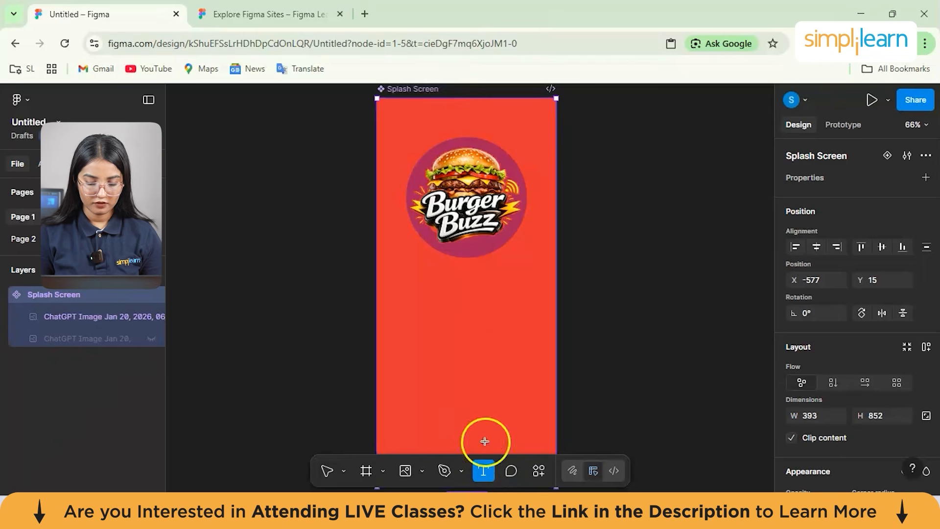
left_click(446, 366)
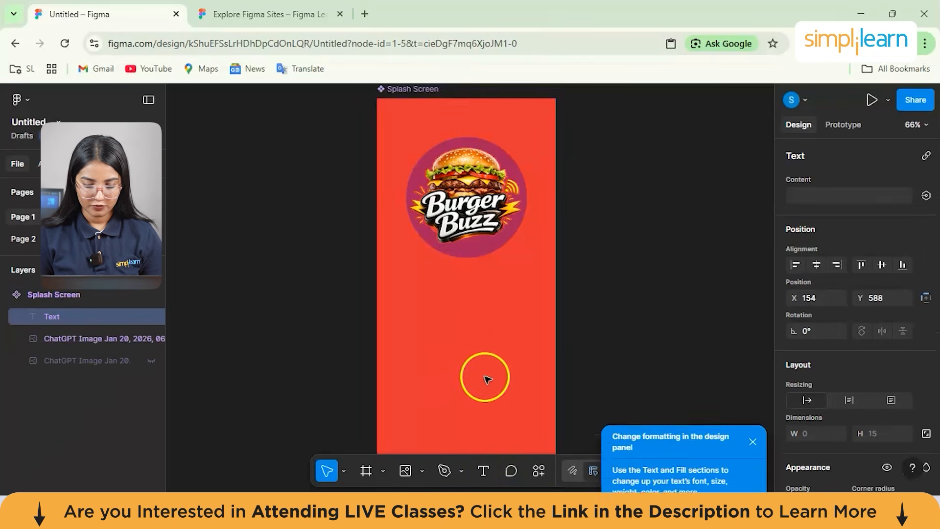
left_click(753, 426)
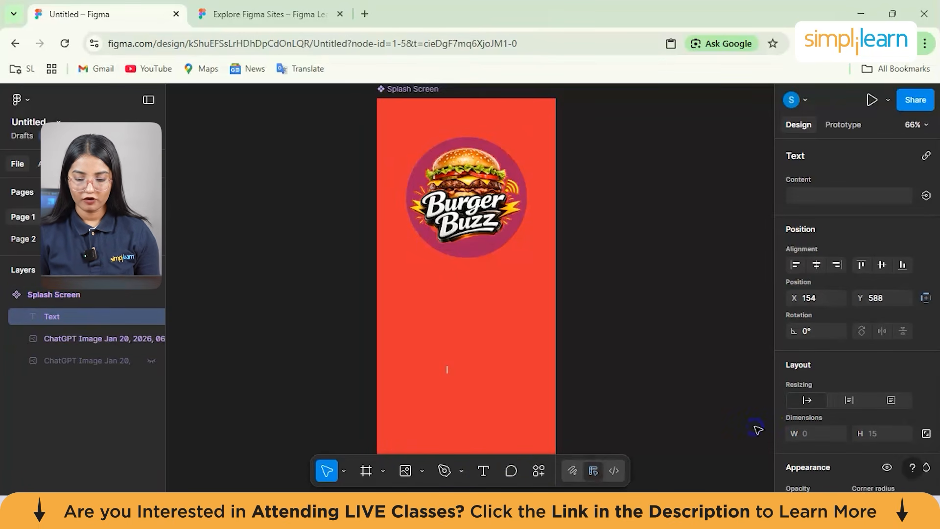
scroll(826, 310, "down", 6)
scroll(827, 311, "down", 1)
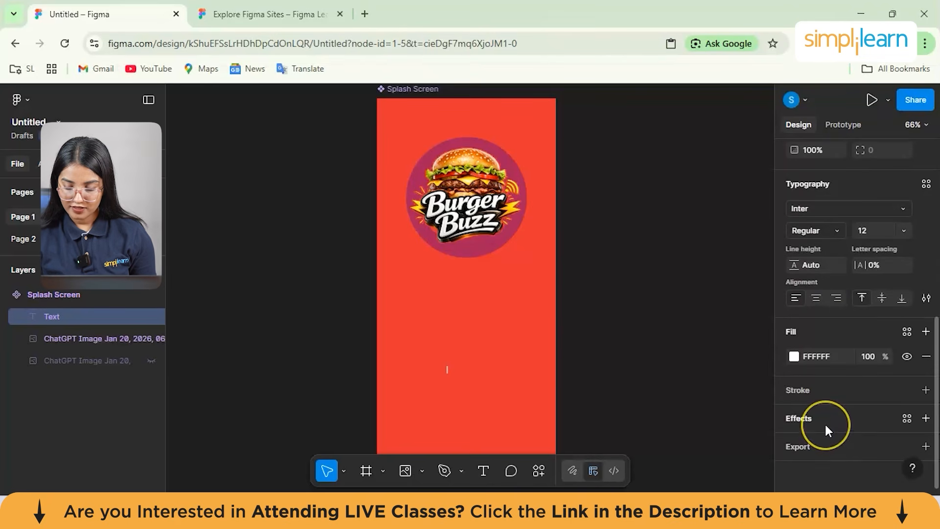
scroll(825, 427, "up", 3)
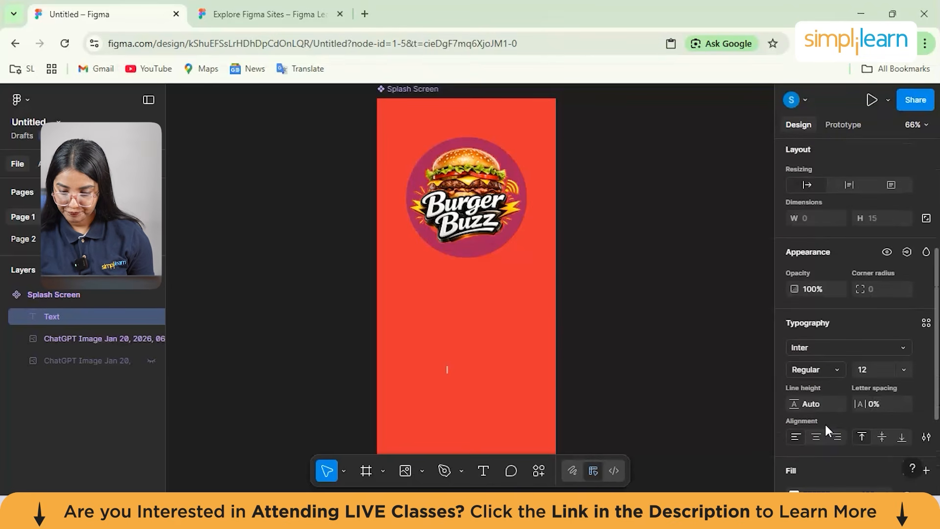
scroll(825, 422, "down", 3)
scroll(852, 294, "up", 1)
scroll(842, 274, "up", 2)
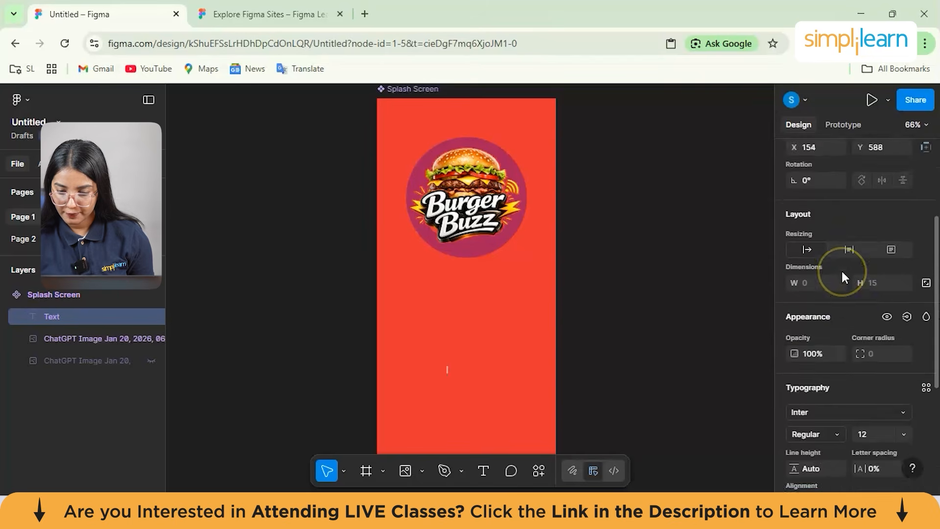
Set the empty text layer's font to Lemonada and its size to 24.
left_click(841, 339)
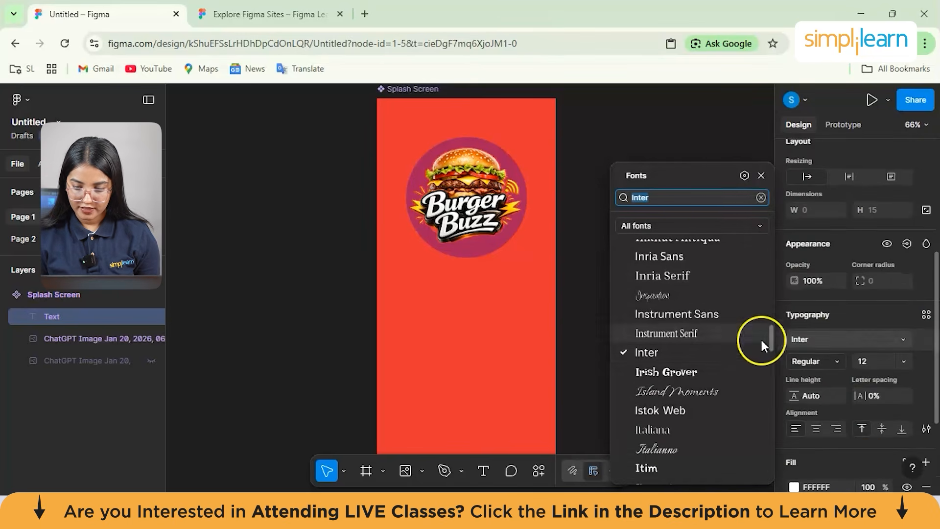
scroll(705, 400, "down", 10)
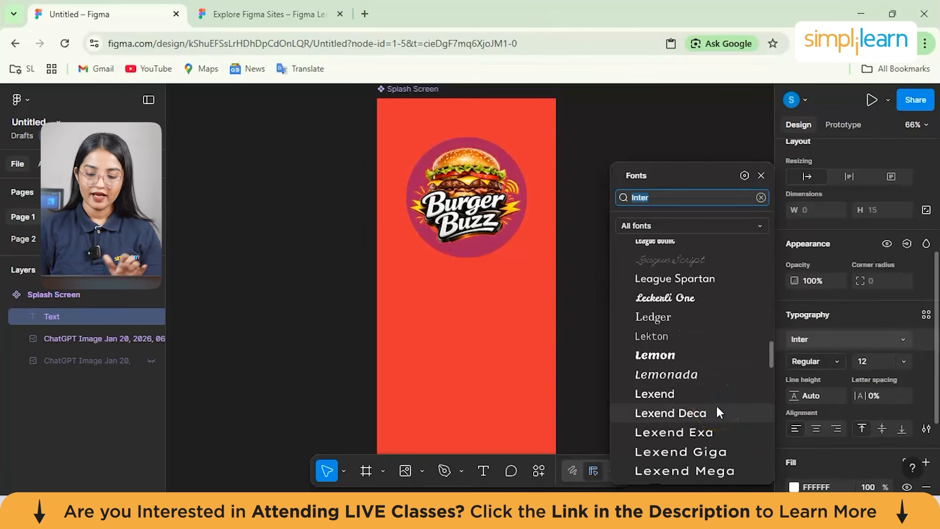
left_click(685, 374)
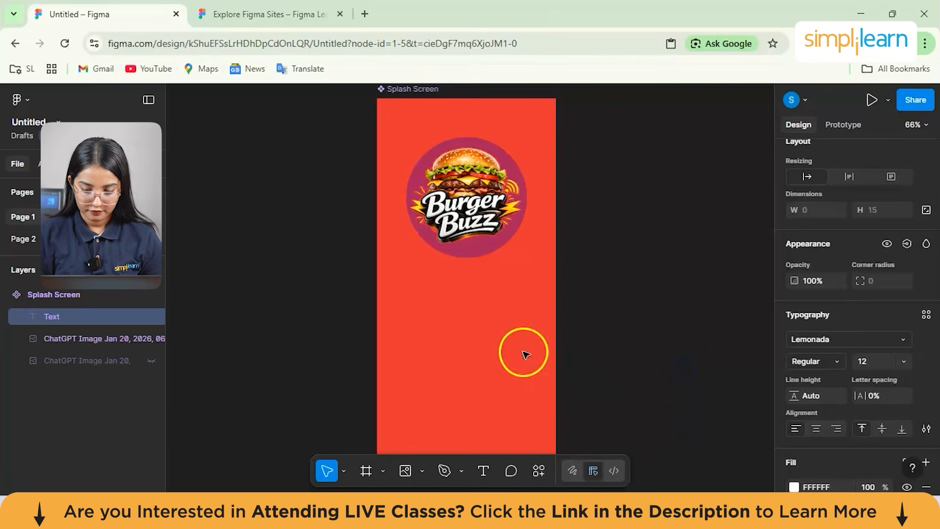
left_click(905, 361)
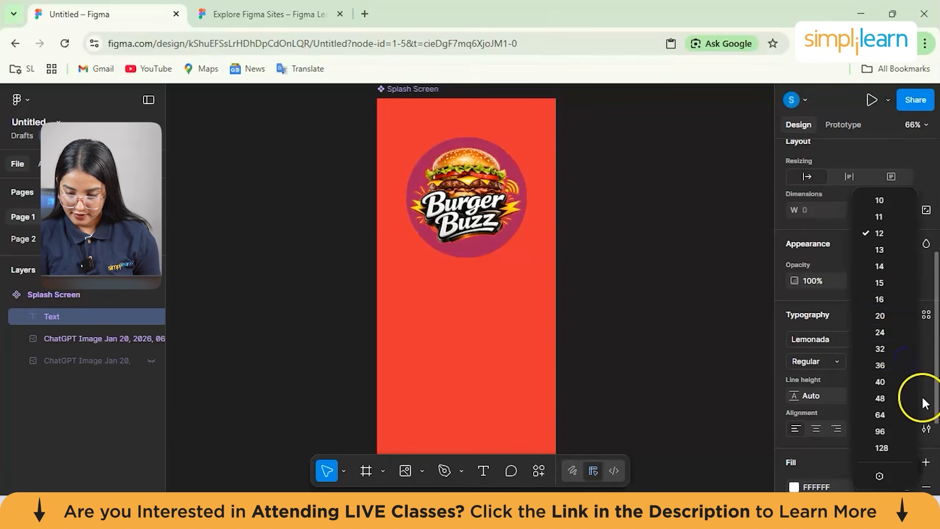
left_click(887, 333)
left_click(413, 333)
Add the text "BurgerBuzz: Savor the Flavor, Share the Buzz!" to the Splash Screen at about X 192, Y 559.
left_click(484, 470)
left_click(471, 329)
left_click(449, 362)
type("BurgerBuzz: Savor the Flavor, Share the Buzz!")
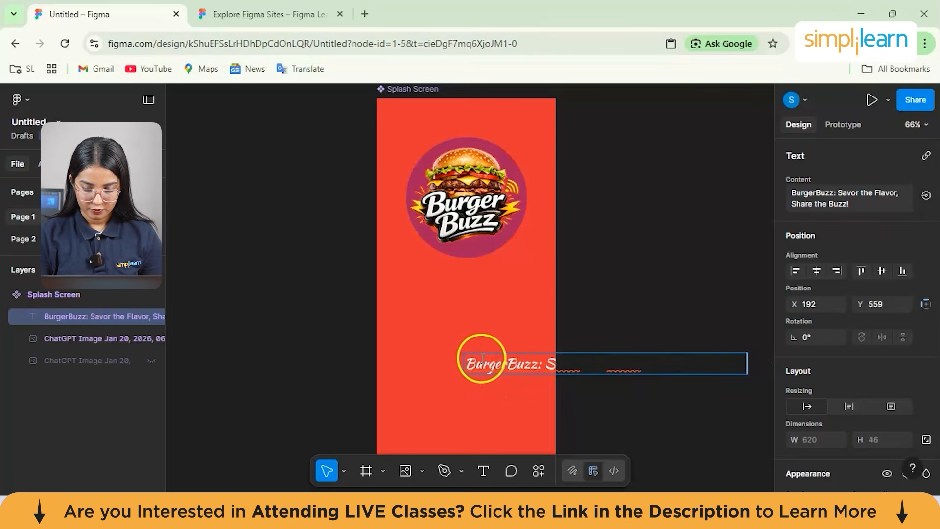
left_click(462, 375)
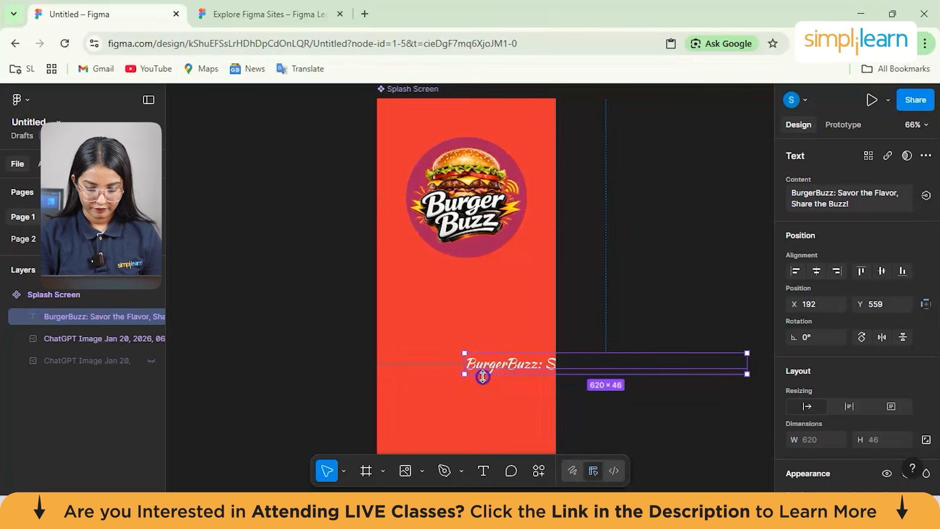
Resize the tagline's text box to about 317 × 113 and place it below the logo at about X 38, Y 439.
left_click_drag(482, 369, 395, 360)
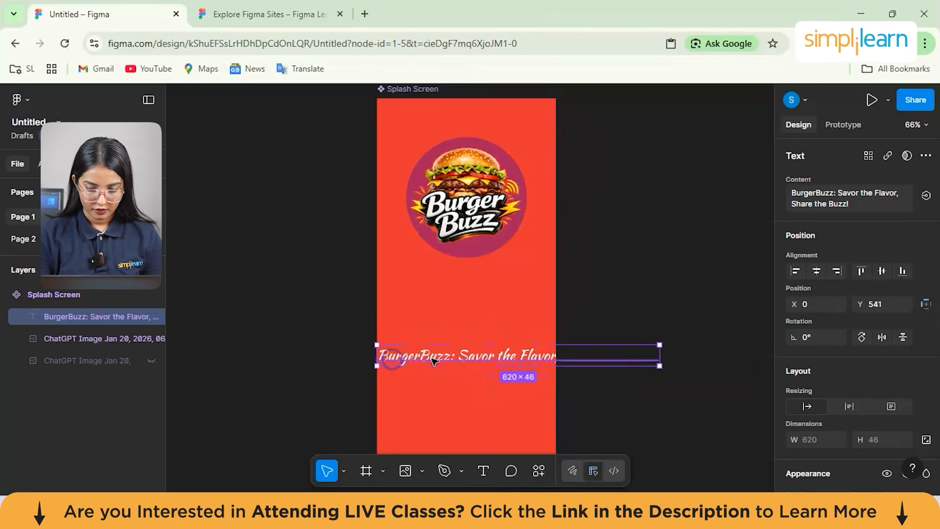
double_click(523, 354)
left_click(532, 353)
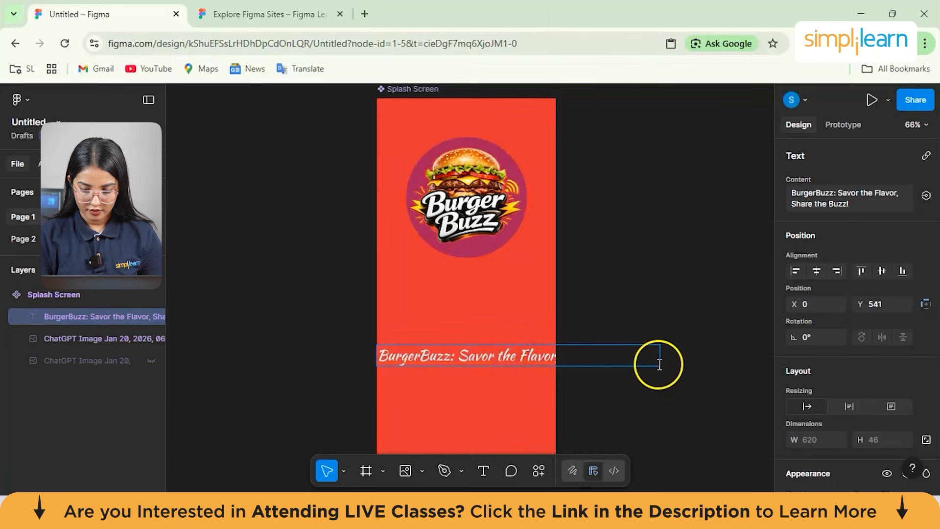
key("Escape")
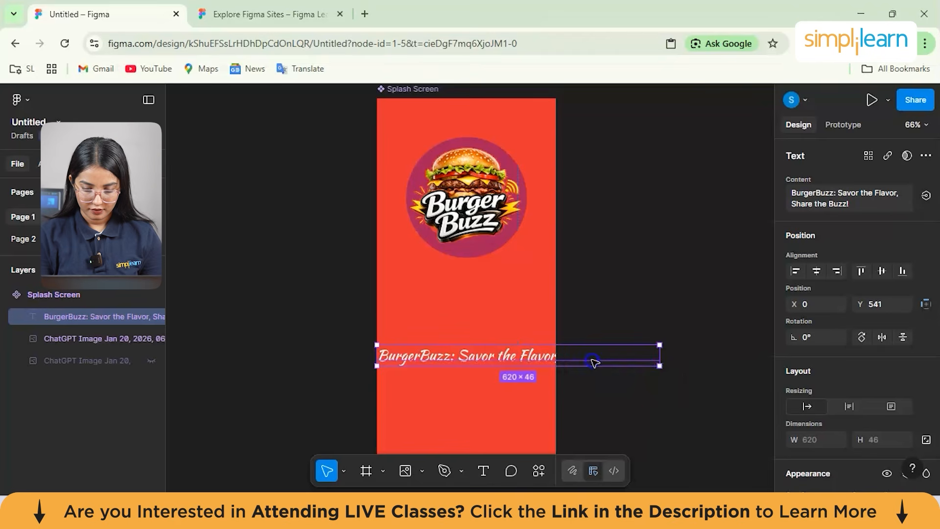
left_click_drag(553, 358, 535, 348)
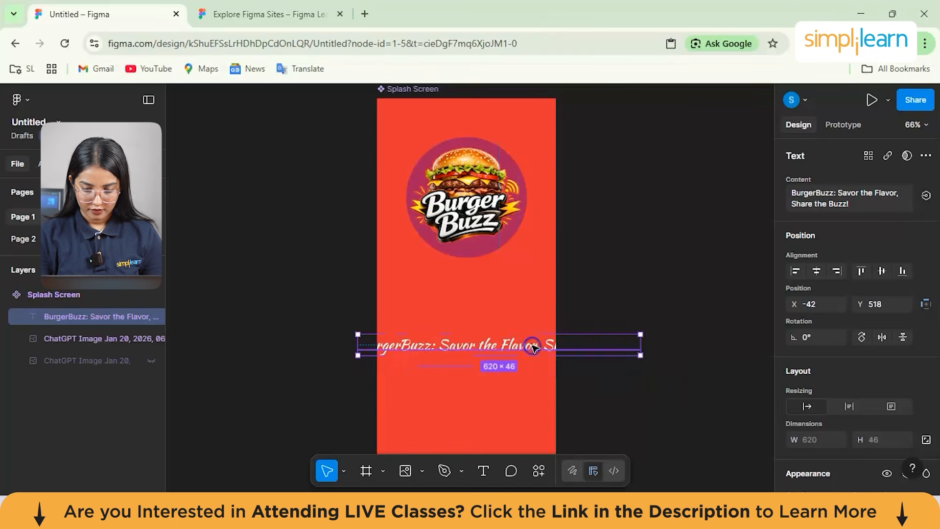
left_click_drag(639, 353, 502, 386)
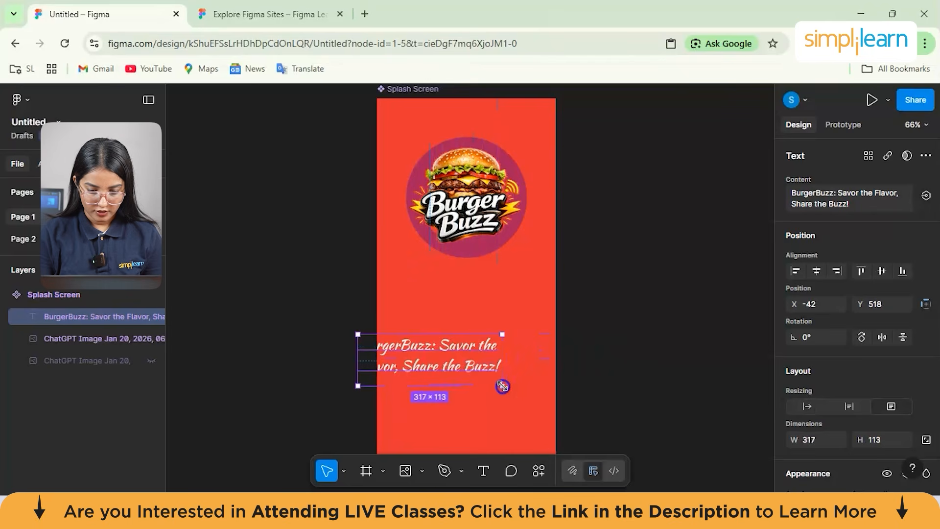
left_click_drag(463, 363, 499, 331)
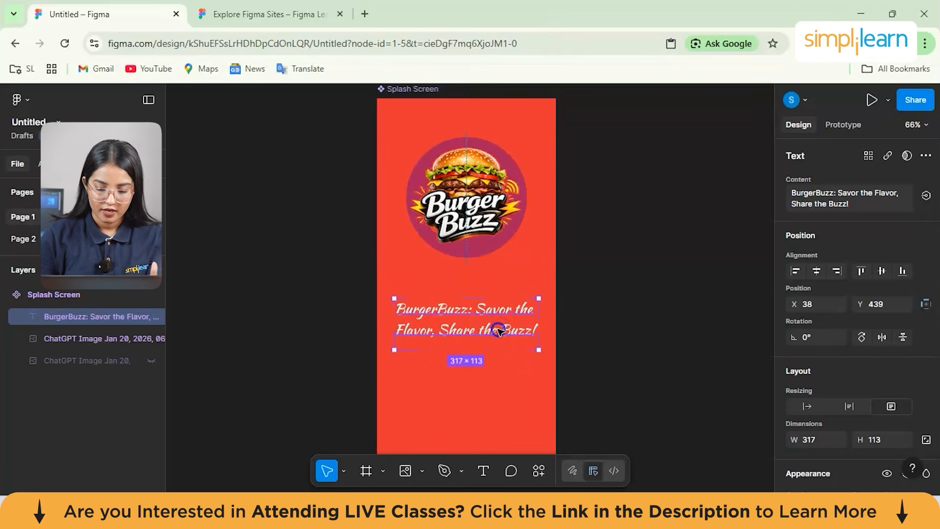
left_click(579, 359)
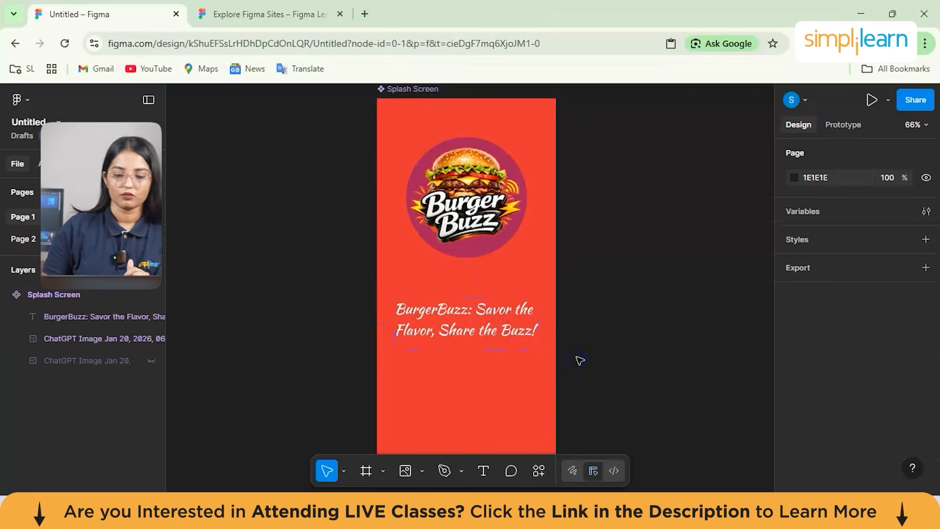
scroll(591, 309, "down", 3, "ctrl")
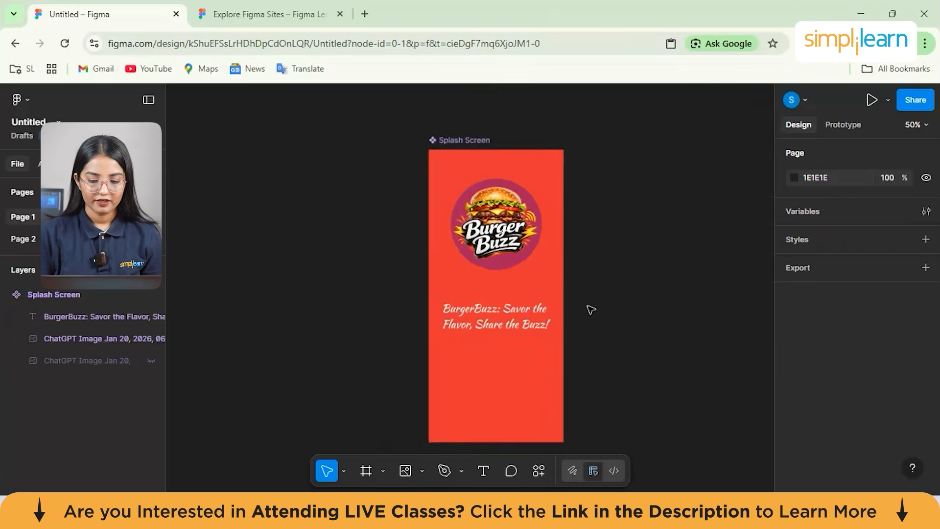
scroll(583, 301, "up", 3, "ctrl")
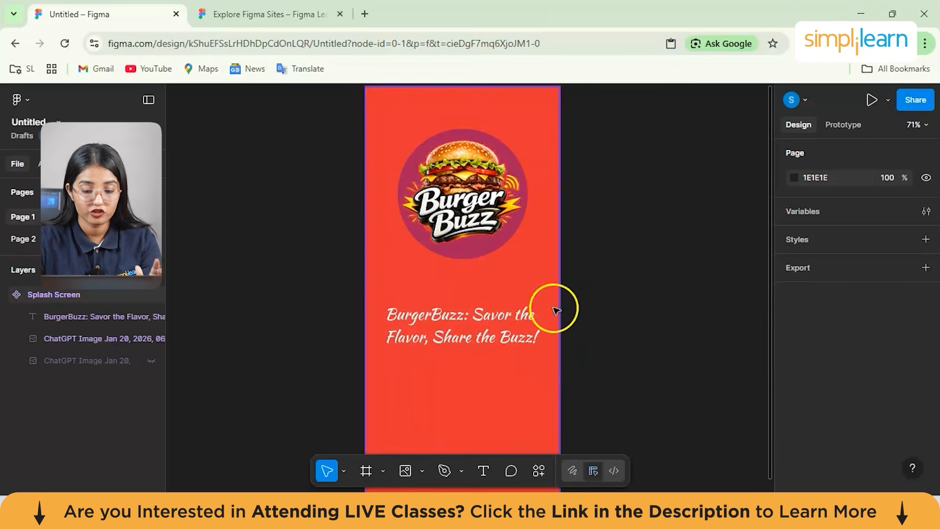
left_click(514, 296)
scroll(514, 296, "down", 1)
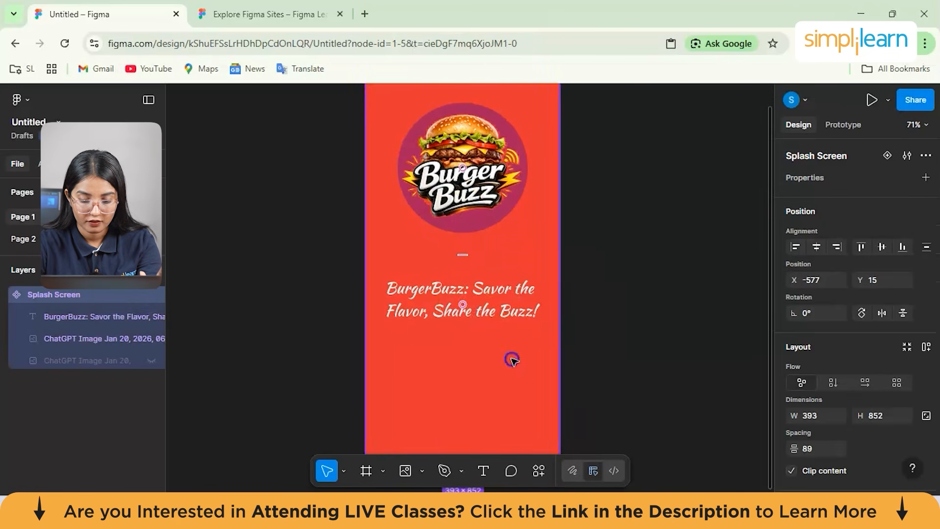
key("Escape")
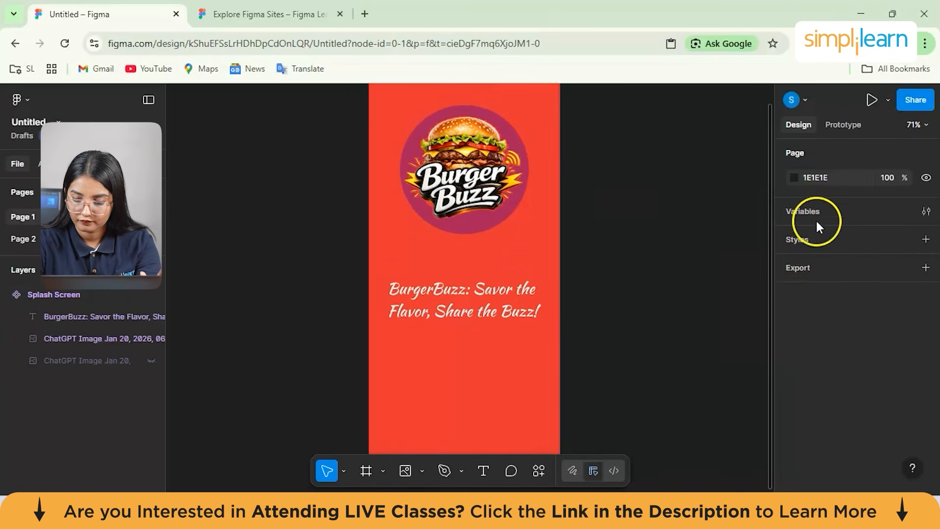
Start a new text style named "Content" with the description "creating homepage descriptions".
left_click(926, 240)
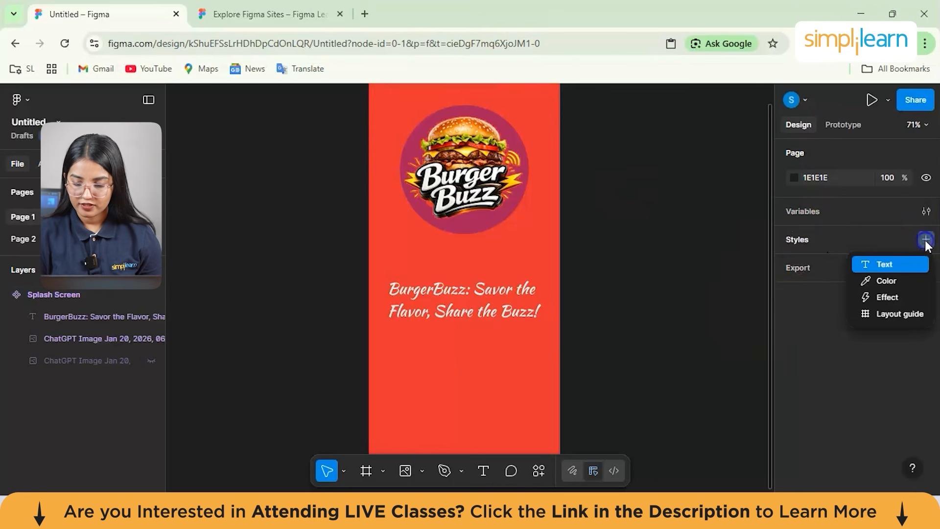
left_click(896, 268)
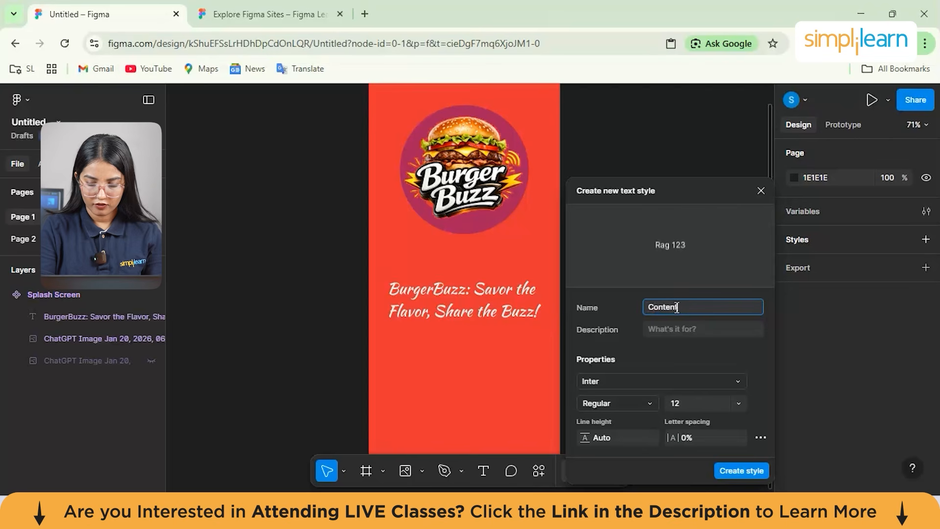
left_click(669, 327)
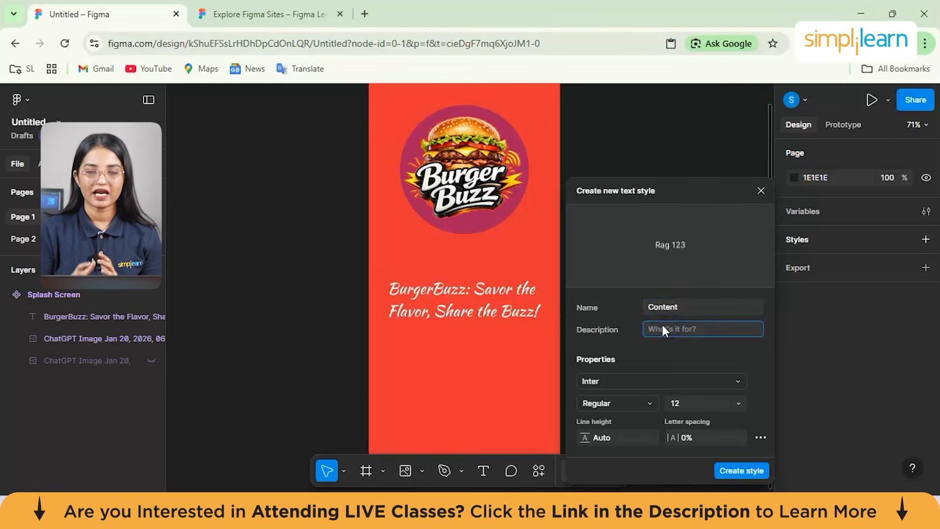
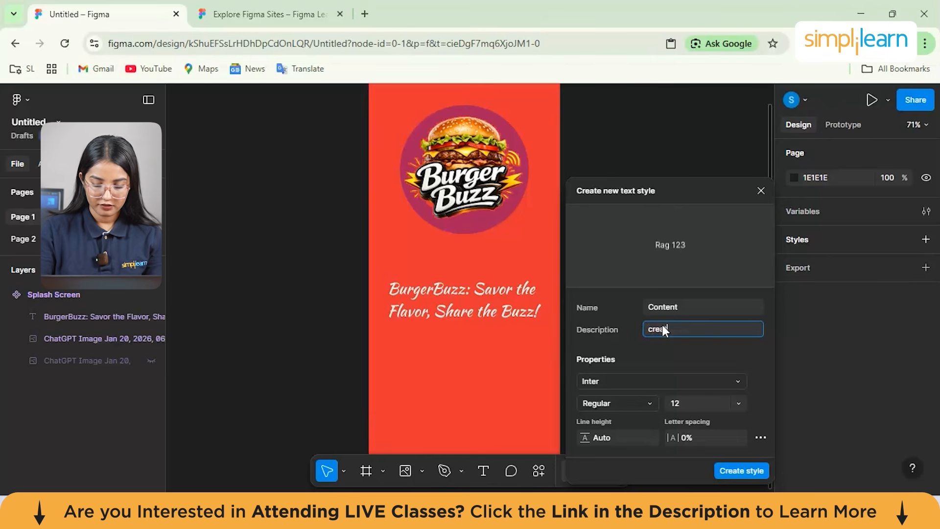
type("h")
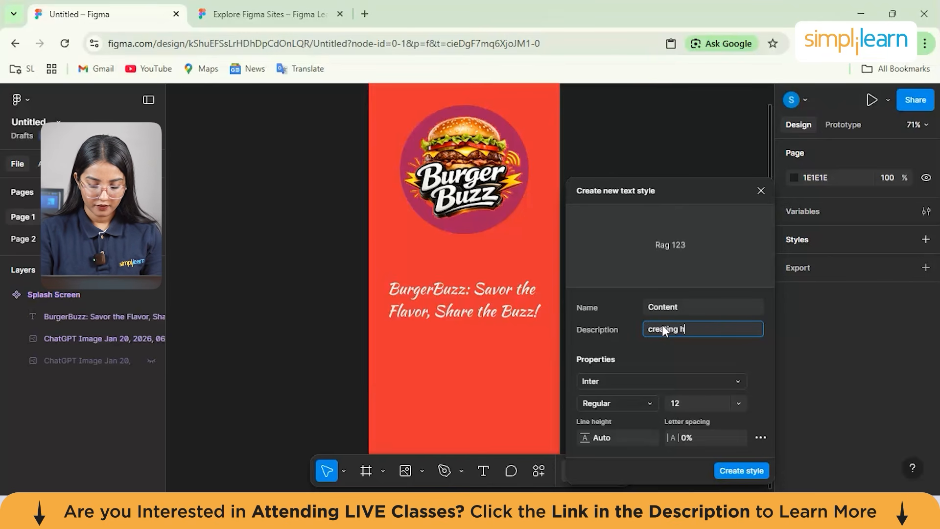
type("omepag")
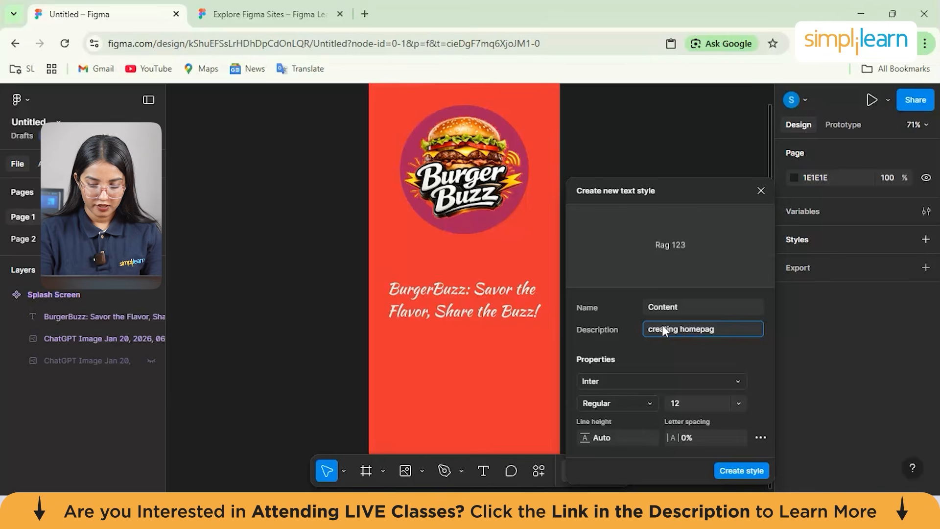
type("e descriptions")
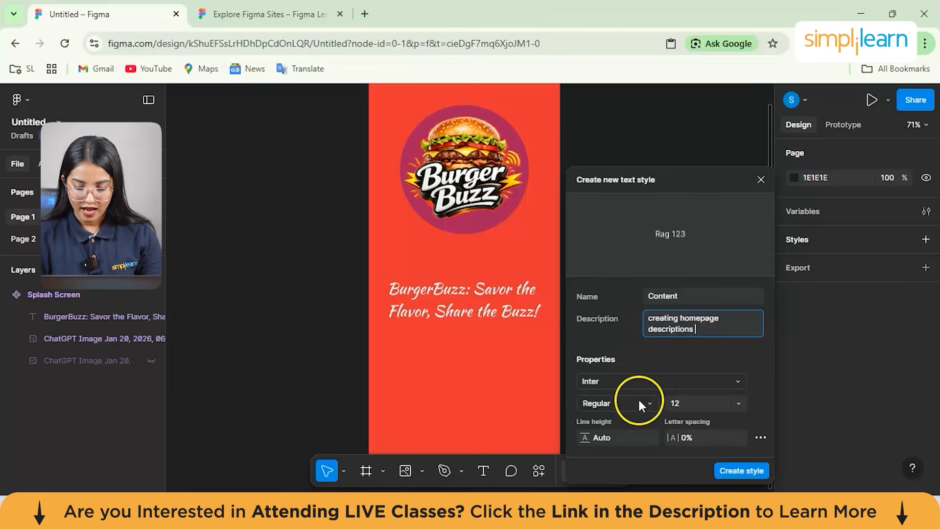
Set the Content text style's font to Kaisei HarunoUmi.
left_click(738, 382)
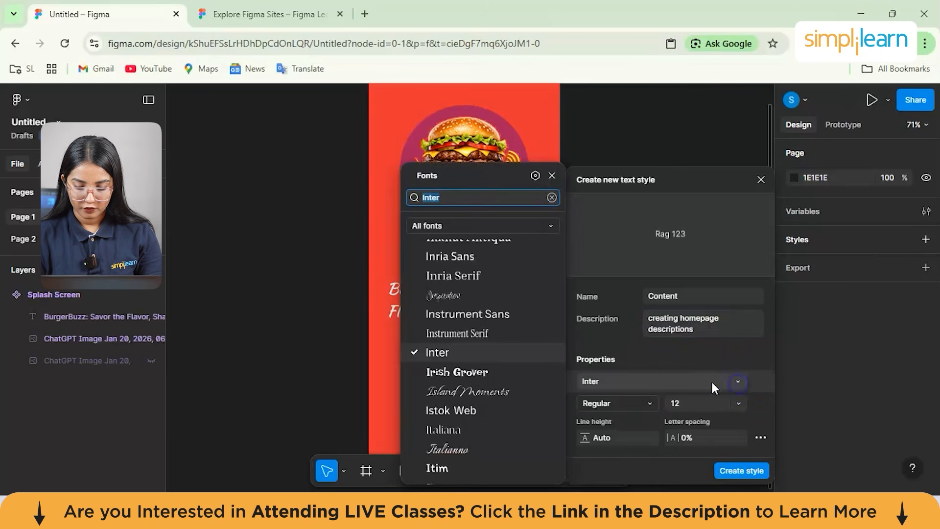
scroll(497, 348, "down", 10)
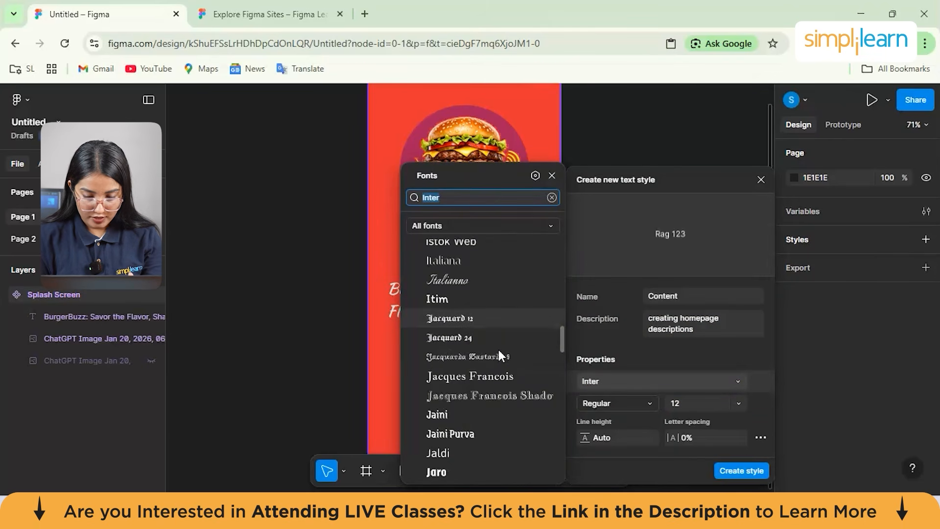
scroll(498, 347, "down", 6)
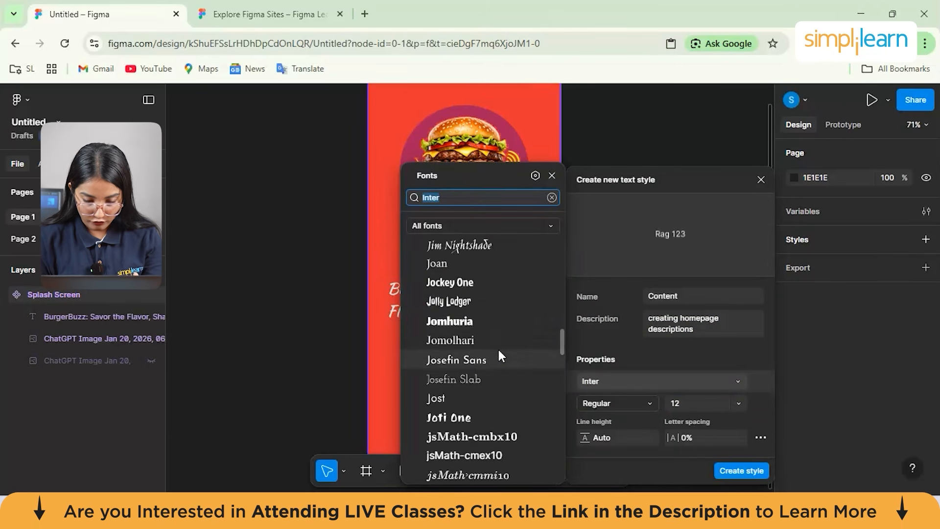
scroll(499, 350, "down", 5)
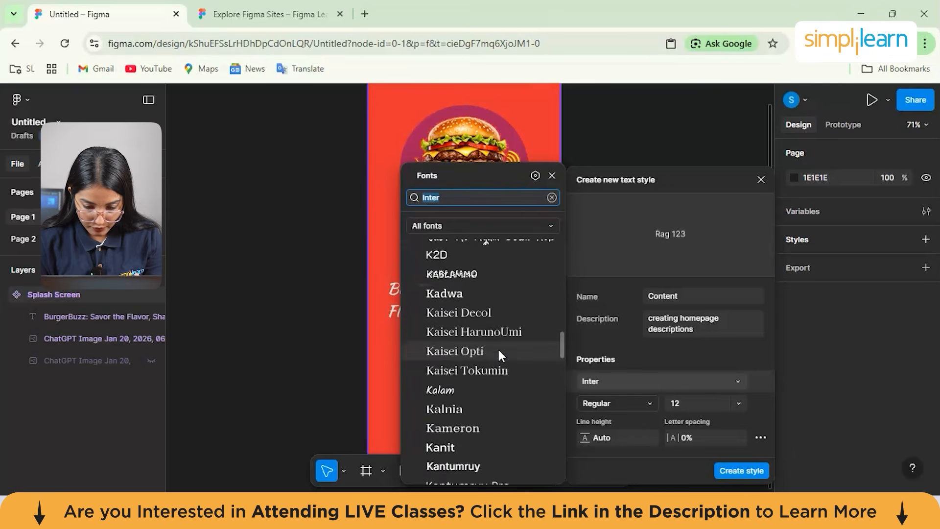
left_click(507, 274)
left_click(507, 274)
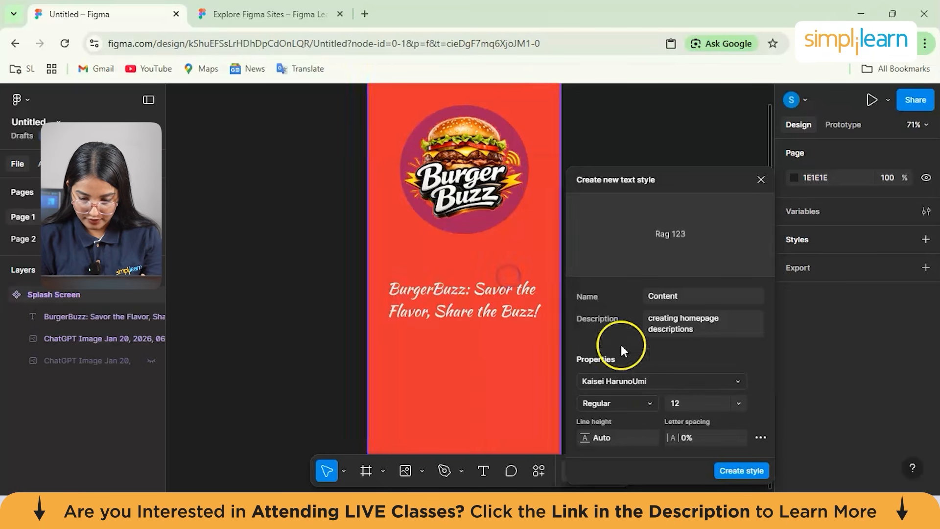
Set the text style's weight to Medium and its size to 20, and create the style.
left_click(649, 401)
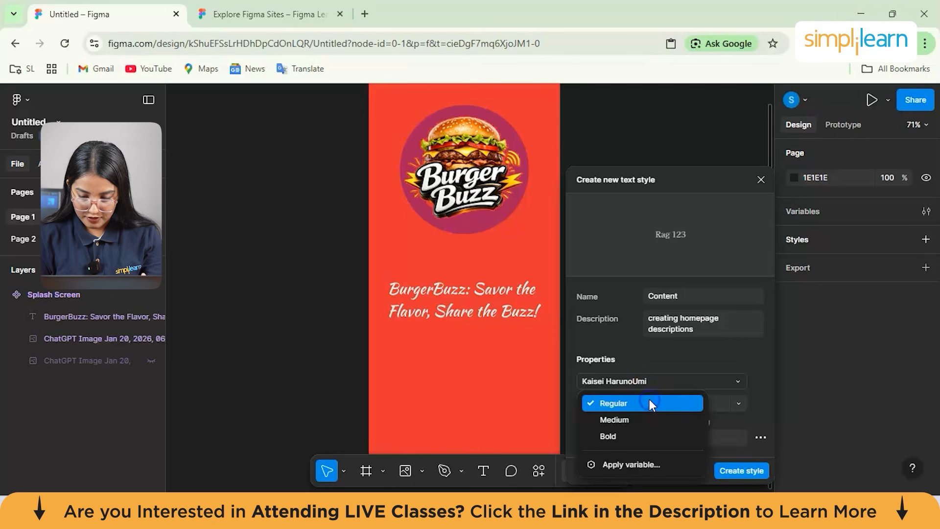
left_click(646, 426)
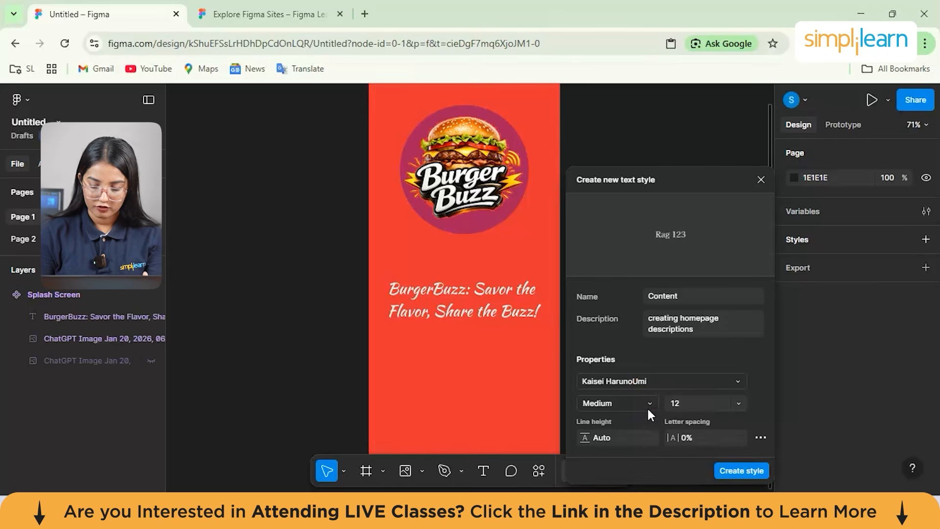
left_click(738, 403)
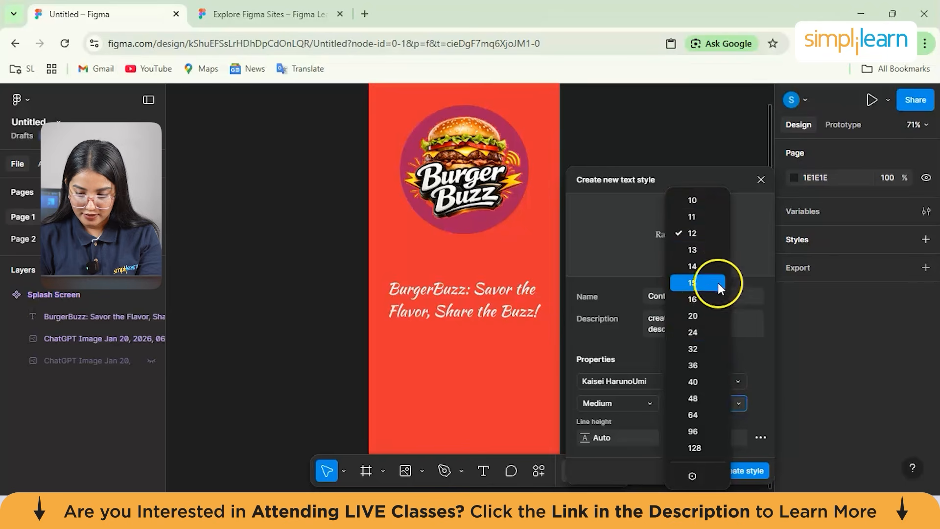
left_click(713, 316)
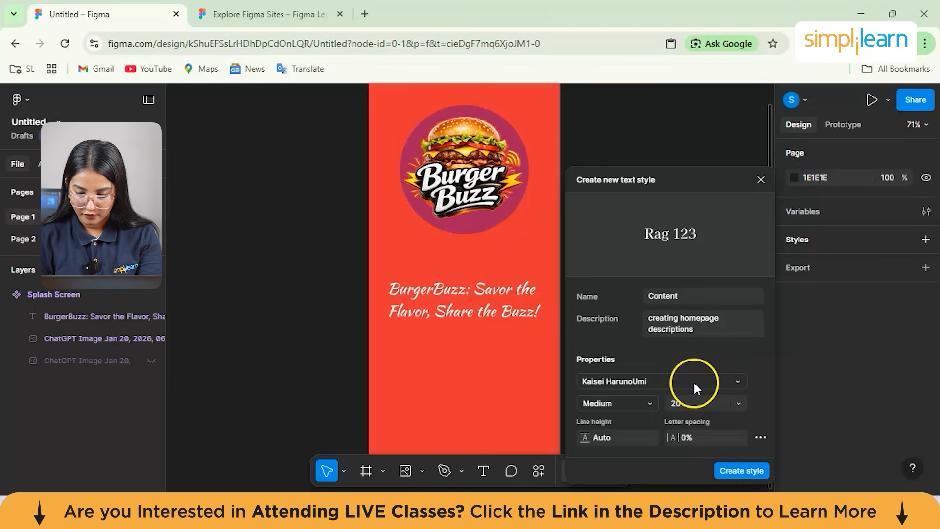
left_click(745, 472)
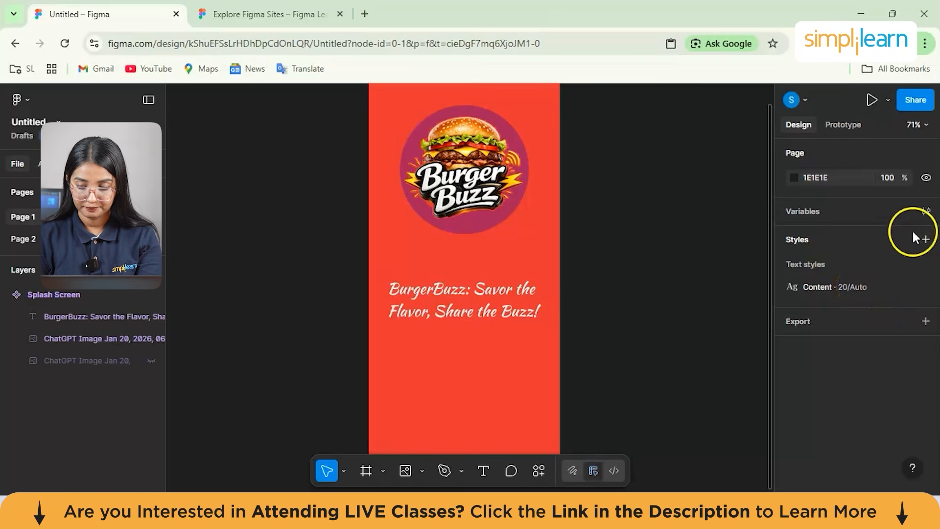
Review the settings for a new layout guide style and close them without creating it.
left_click(925, 240)
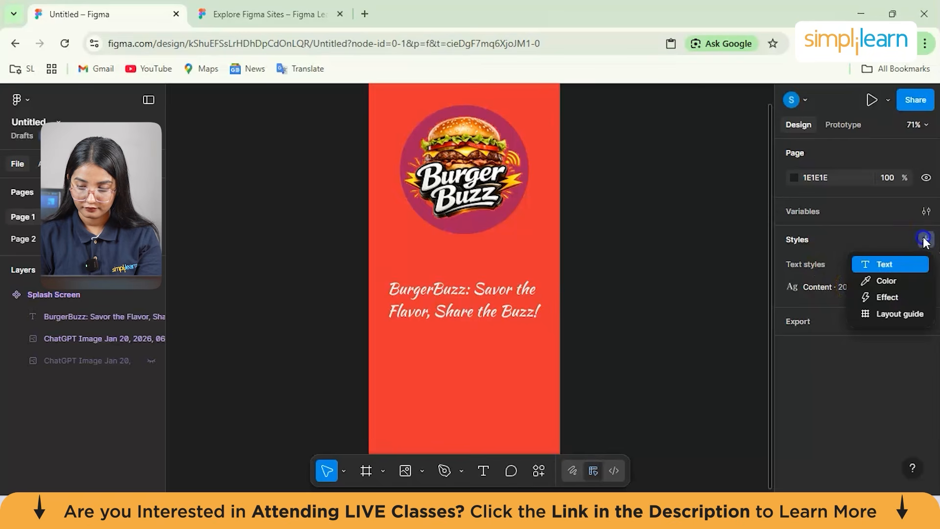
left_click(904, 289)
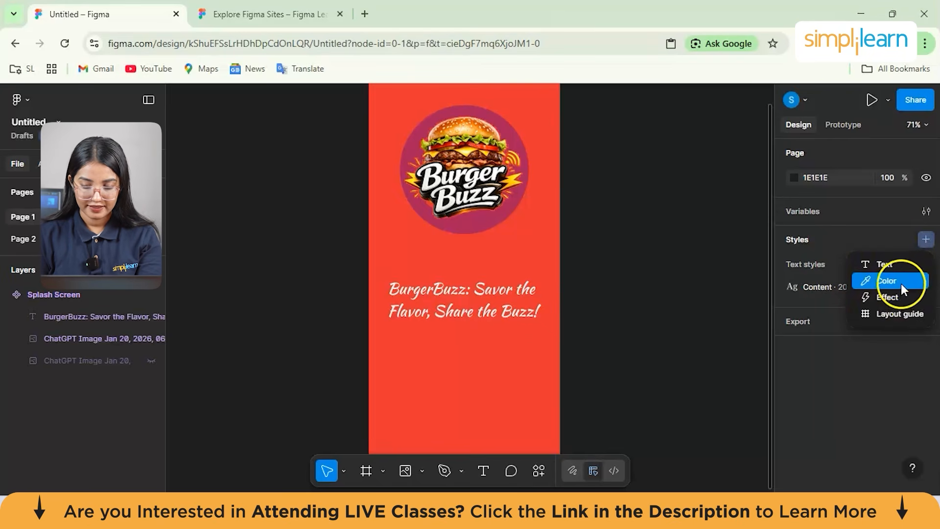
left_click(906, 320)
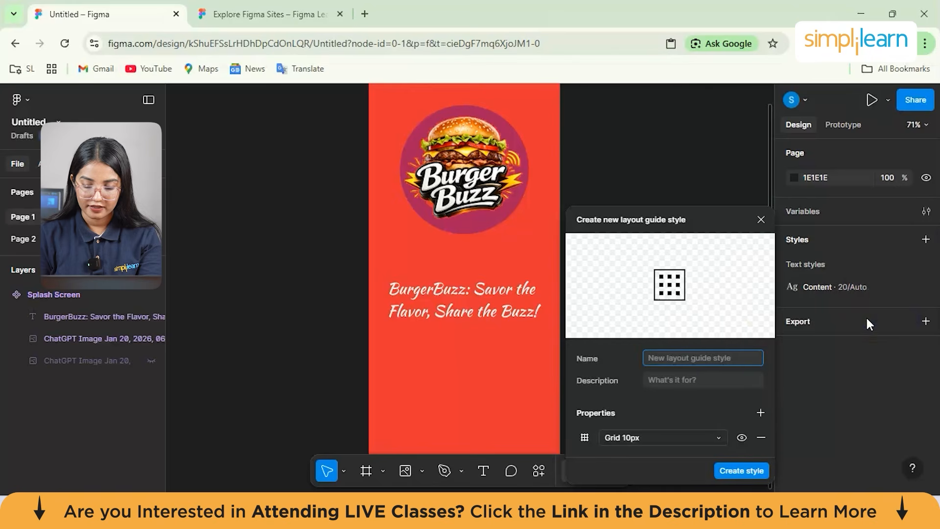
left_click(754, 354)
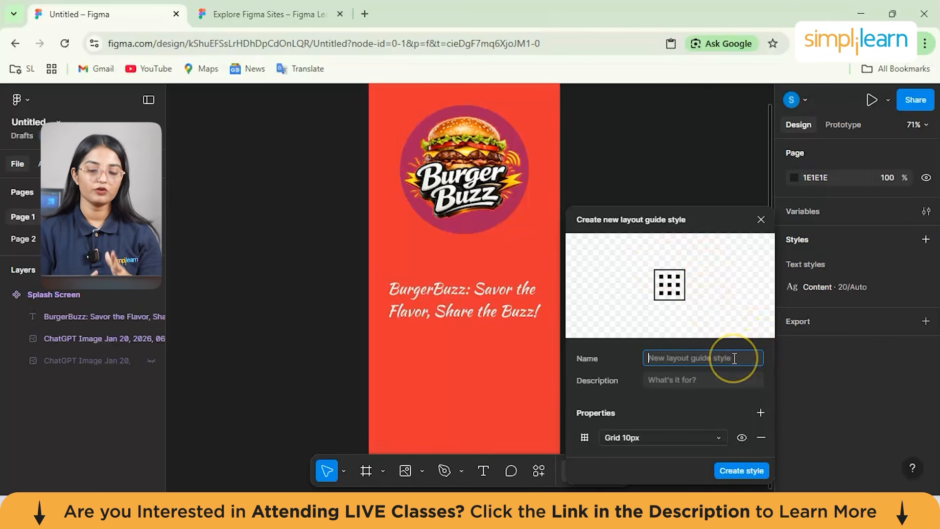
left_click(776, 204)
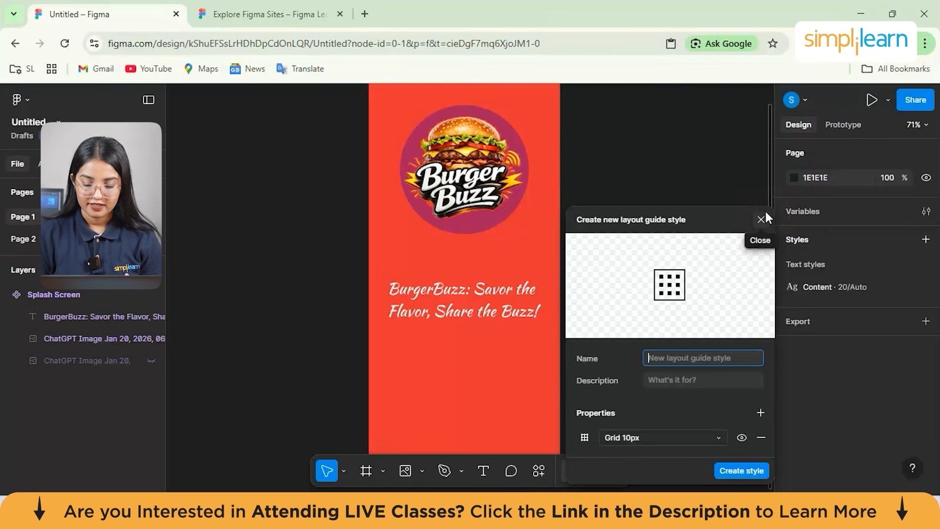
left_click(762, 219)
left_click(592, 283)
Draw a rectangle of about 171 × 74 below the tagline on the Splash Screen, at about X 116, Y 584.
scroll(591, 284, "down", 3)
scroll(593, 283, "up", 3)
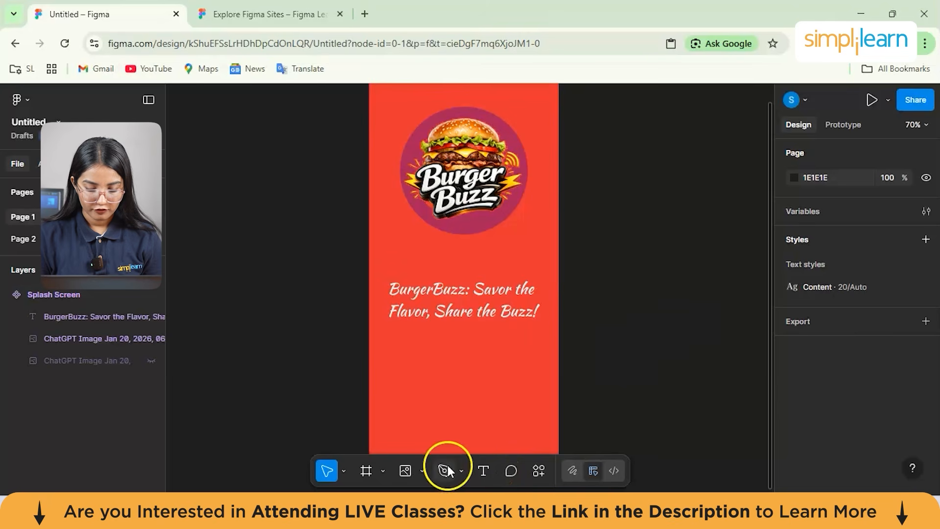
left_click(422, 473)
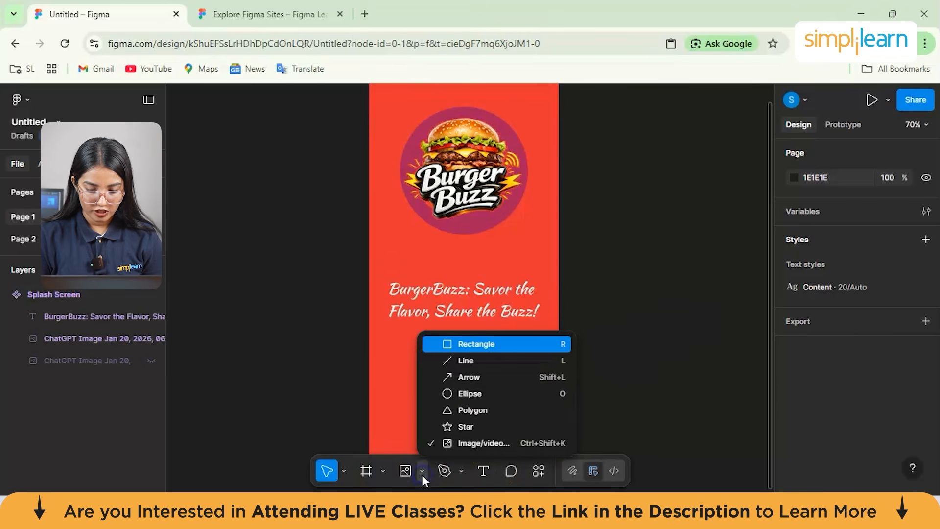
left_click(476, 344)
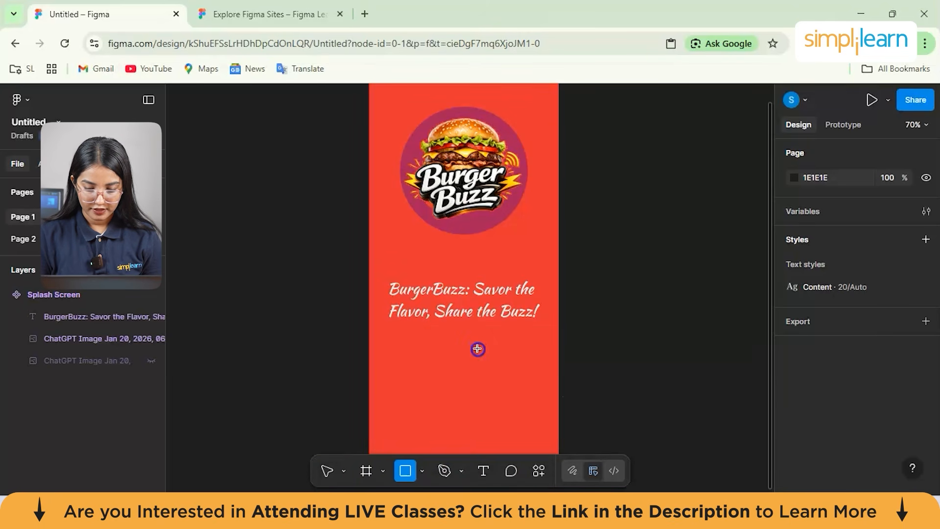
left_click(449, 372)
left_click_drag(472, 389, 508, 383)
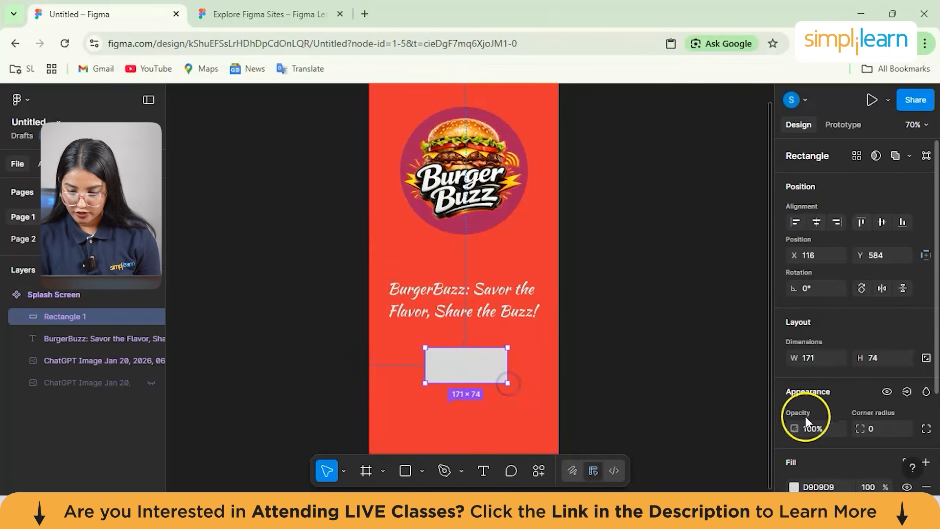
Round the corners of the rectangle below the tagline with a corner radius of 30.
scroll(812, 408, "down", 1)
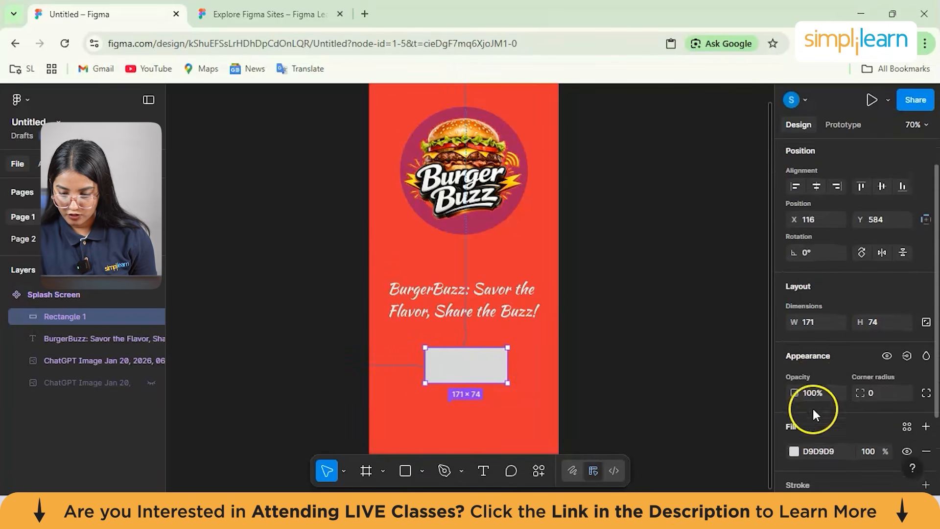
left_click(886, 390)
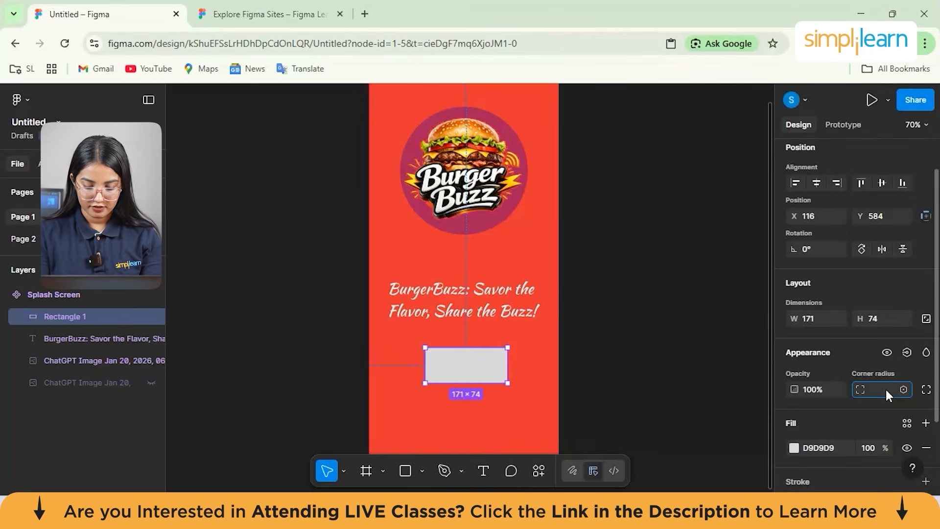
type("30")
left_click(484, 371)
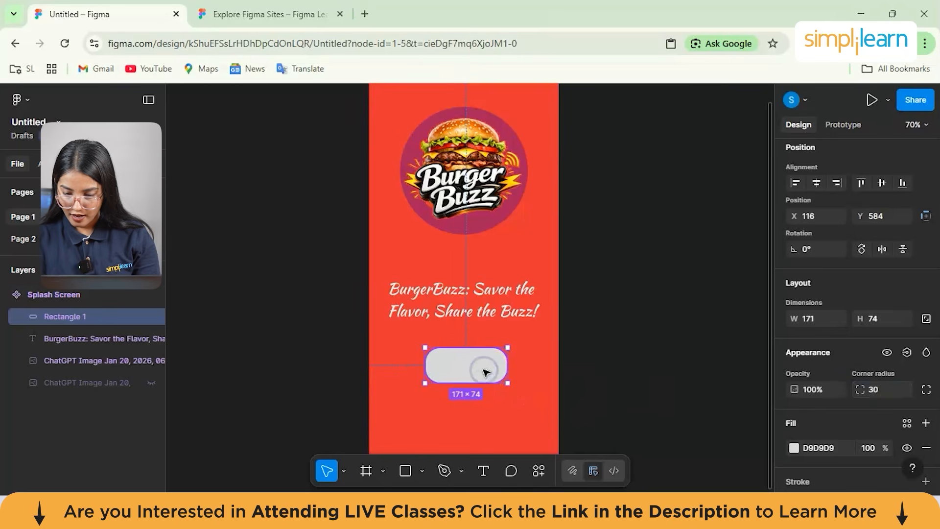
scroll(827, 410, "down", 2)
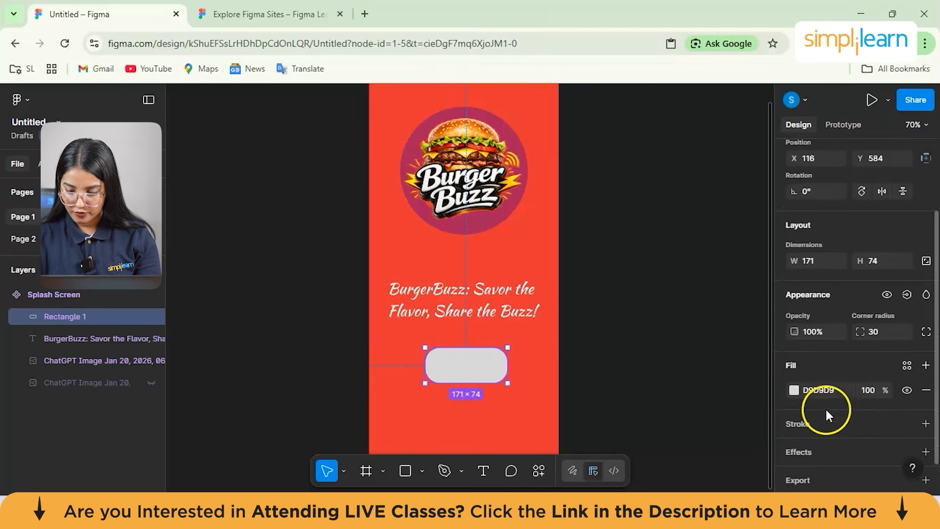
Change the fill of the rounded rectangle below the tagline to yellow, E9D010.
left_click(796, 387)
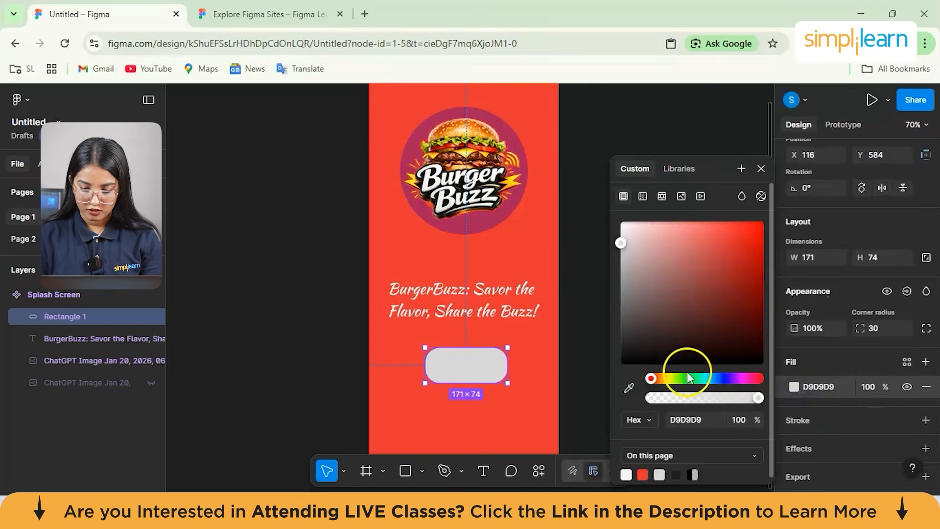
mouse_move(666, 378)
left_mouse_down()
mouse_move(679, 378)
mouse_move(666, 378)
left_mouse_up()
left_click_drag(744, 237, 755, 237)
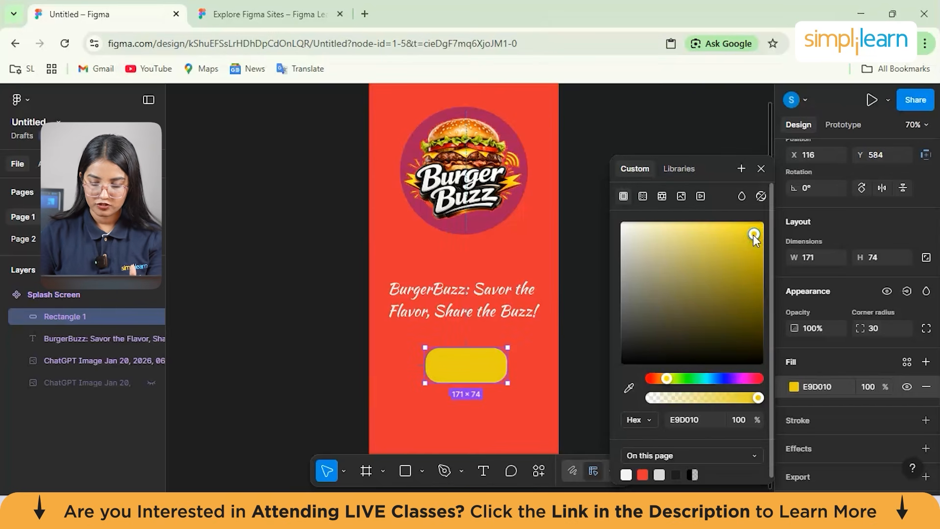
left_click(597, 208)
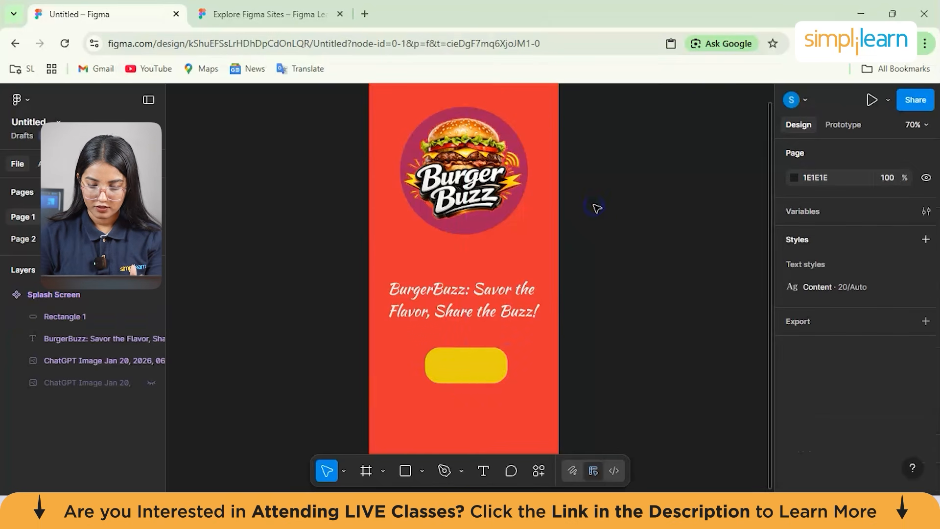
Add a "Sign Up" text layer over the yellow rounded rectangle.
left_click(454, 377)
left_click(455, 375)
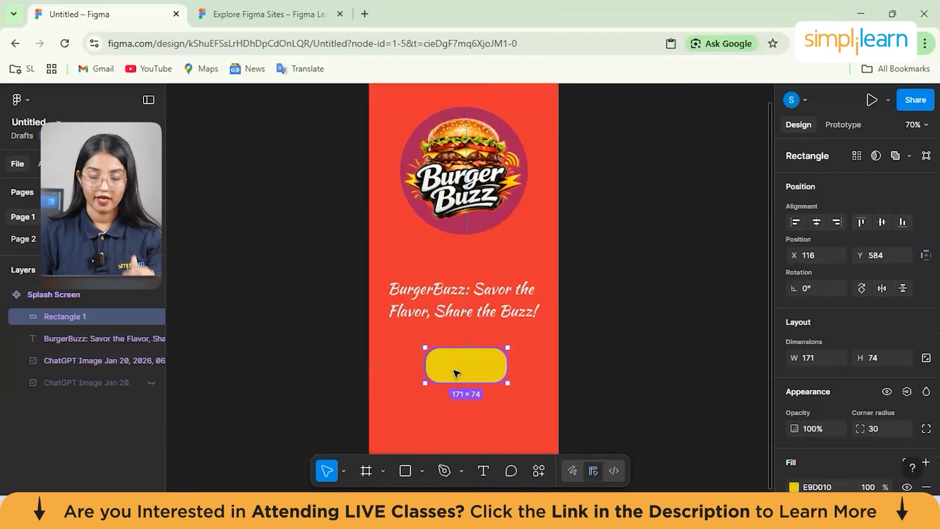
left_click(480, 472)
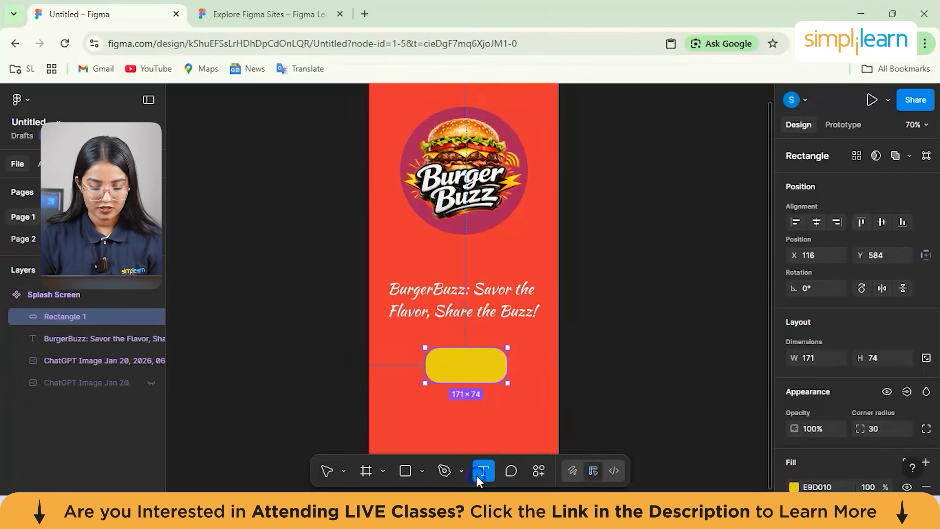
left_click(466, 368)
type("Sign Up")
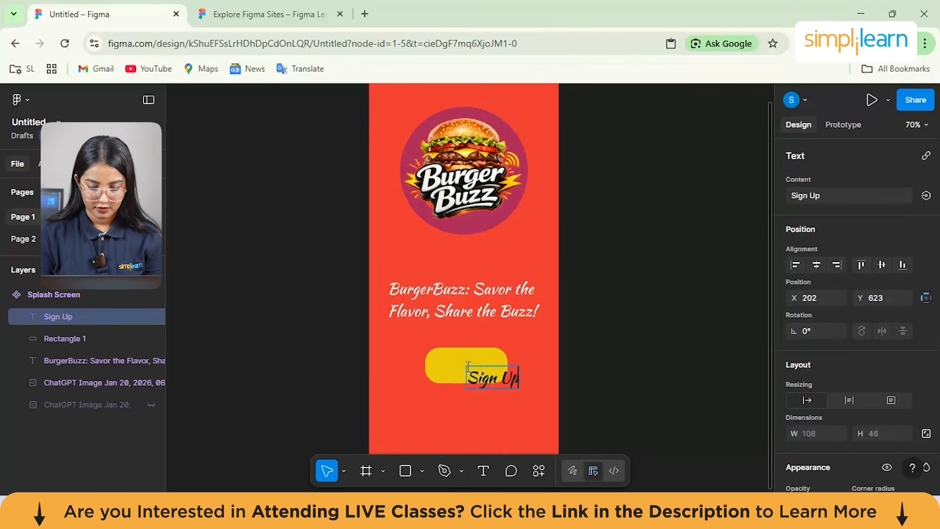
Set the font size of the "Sign Up" text to 24.
left_click(479, 369)
triple_click(485, 378)
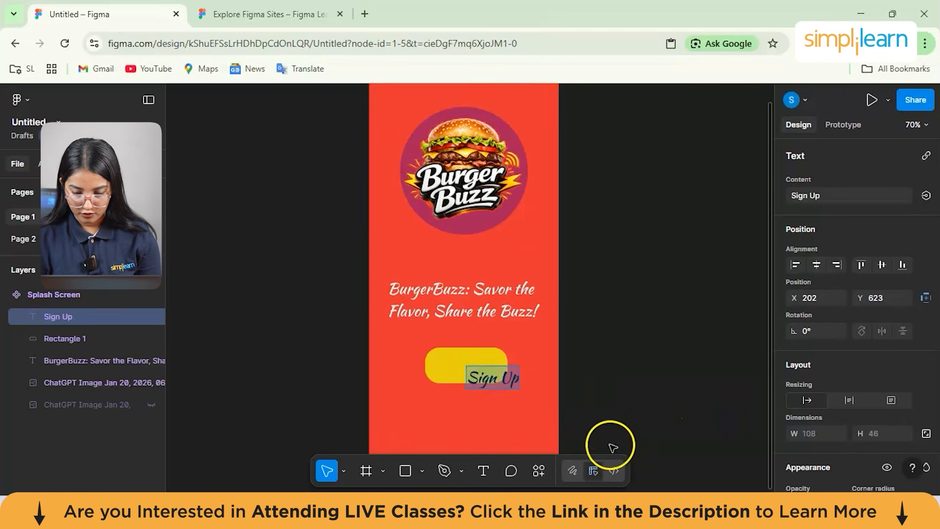
scroll(789, 396, "down", 3)
scroll(790, 395, "down", 4)
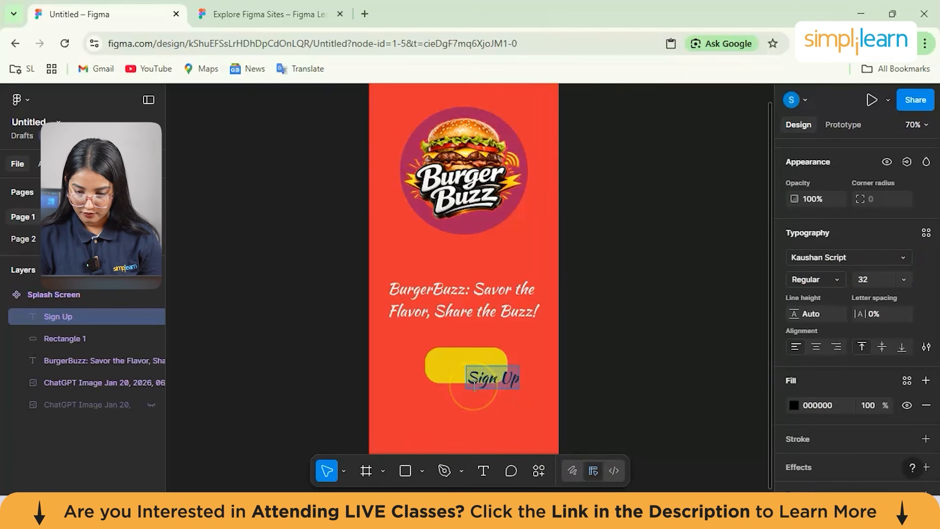
left_click(904, 280)
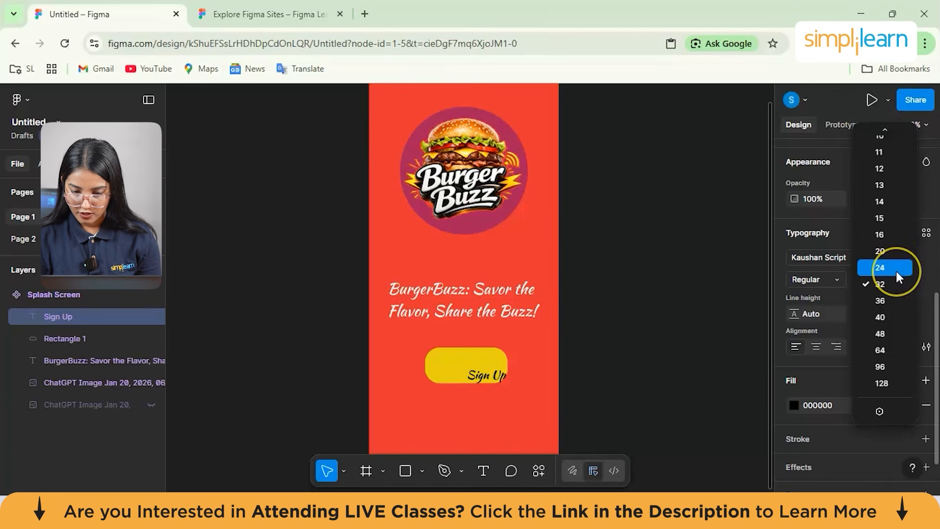
left_click(897, 271)
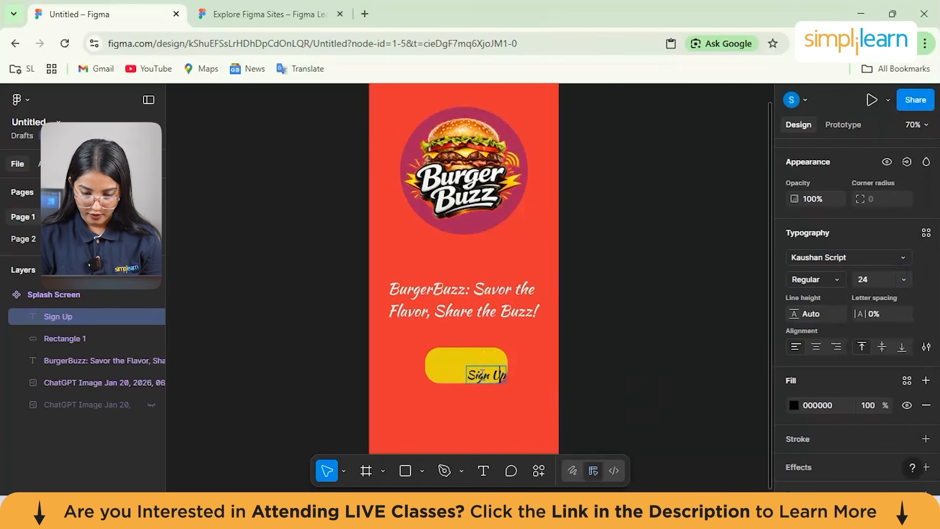
Move the "Sign Up" text to the centre of the yellow rounded rectangle.
left_click(466, 380)
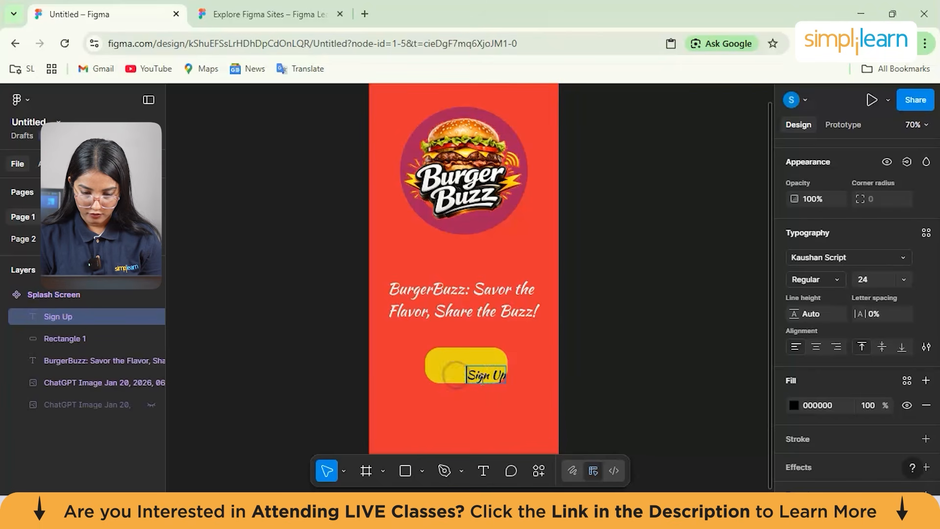
left_click(460, 374)
left_click_drag(482, 375, 465, 367)
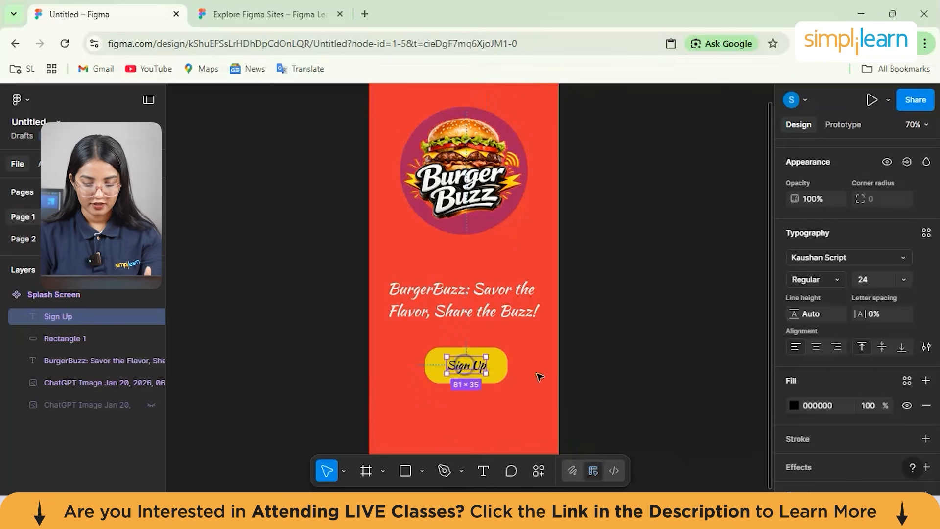
Set the corner radius of the yellow rectangle behind the Sign Up text to 100.
left_click(625, 389)
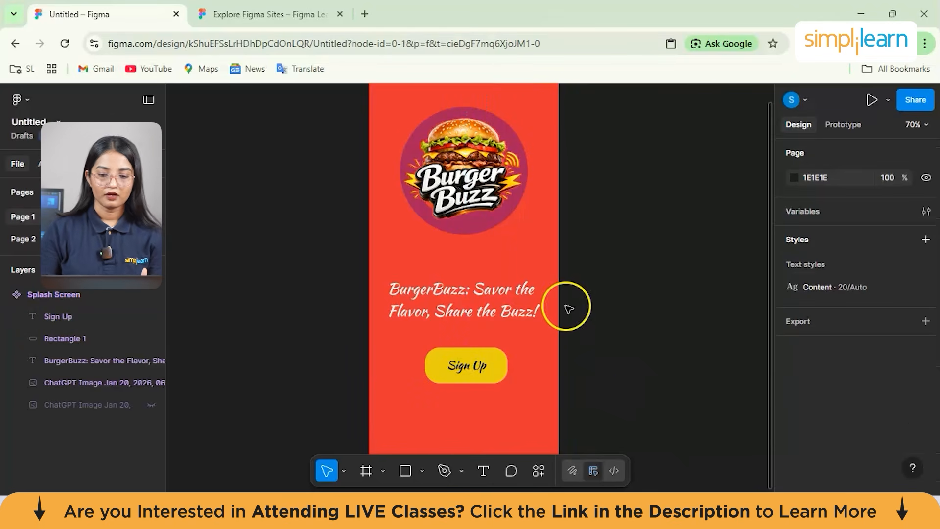
scroll(567, 310, "down", 3)
scroll(568, 309, "down", 1)
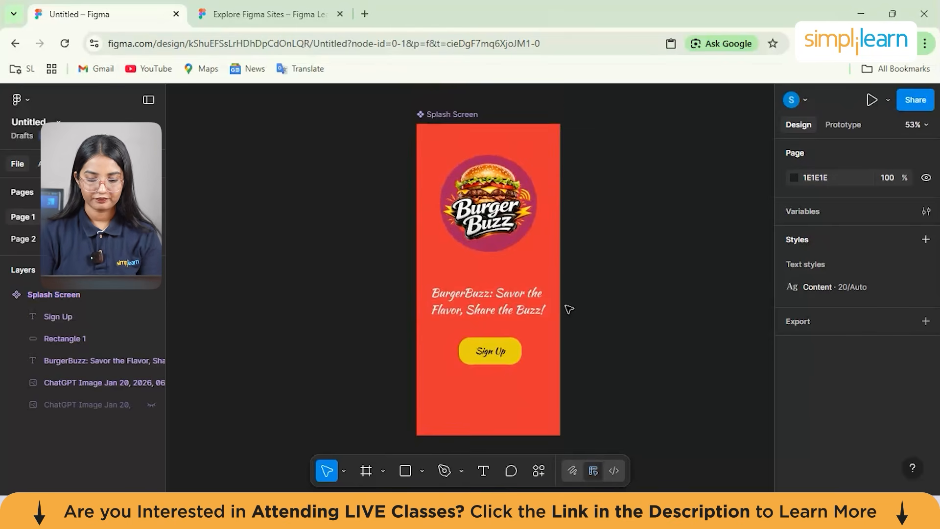
scroll(568, 308, "up", 2)
left_click(494, 376)
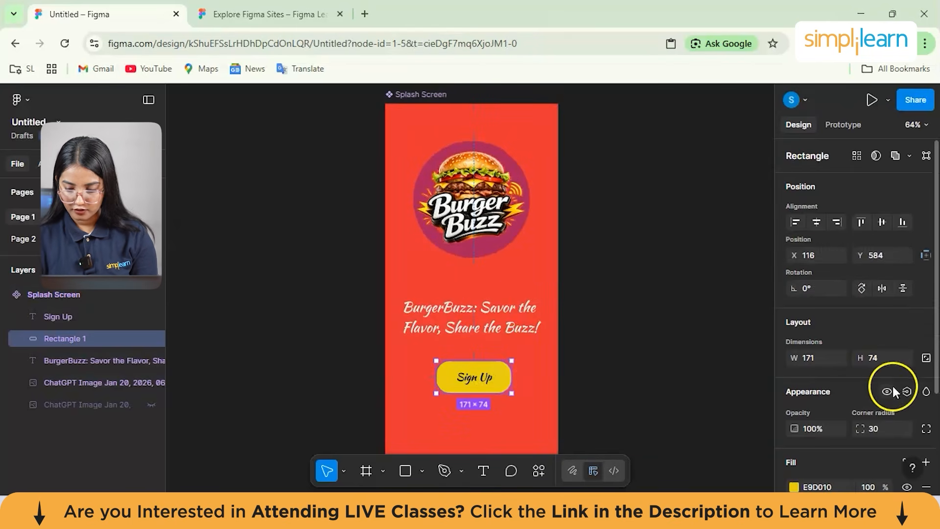
scroll(880, 393, "down", 2)
left_click(879, 364)
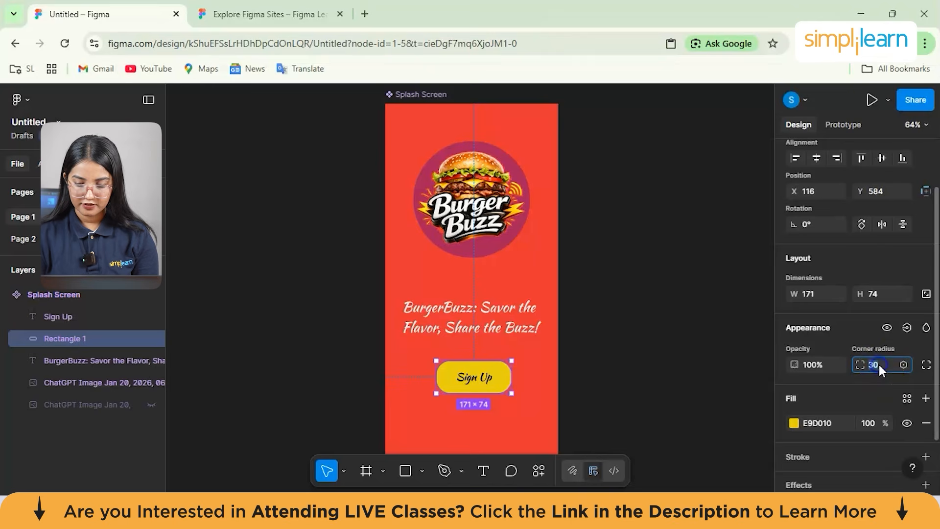
type("10")
key("Return")
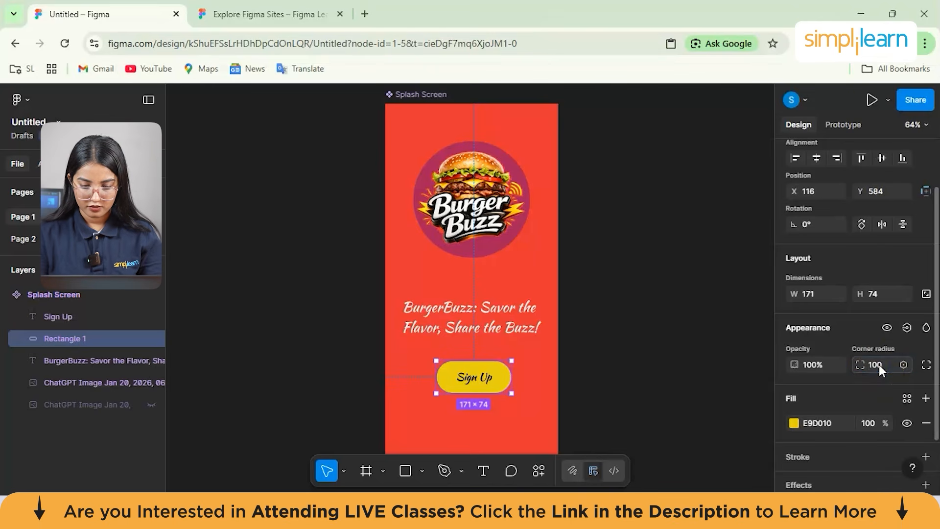
left_click(703, 384)
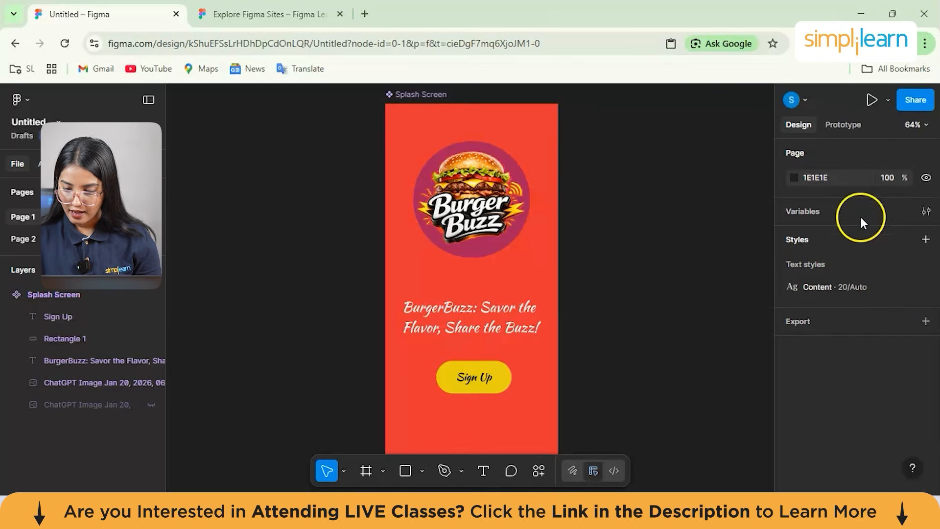
Apply auto layout with vertical flow to the Splash Screen frame.
left_click(537, 383)
scroll(851, 343, "down", 3)
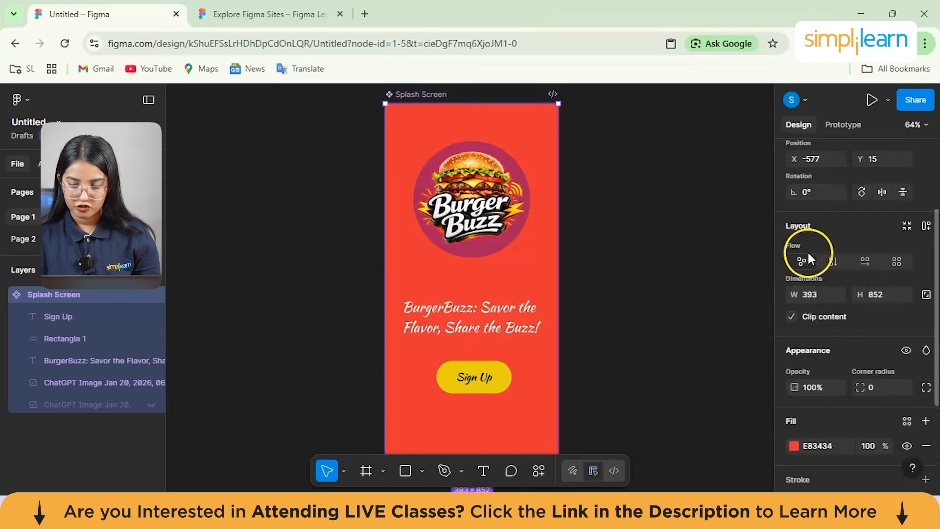
left_click(826, 261)
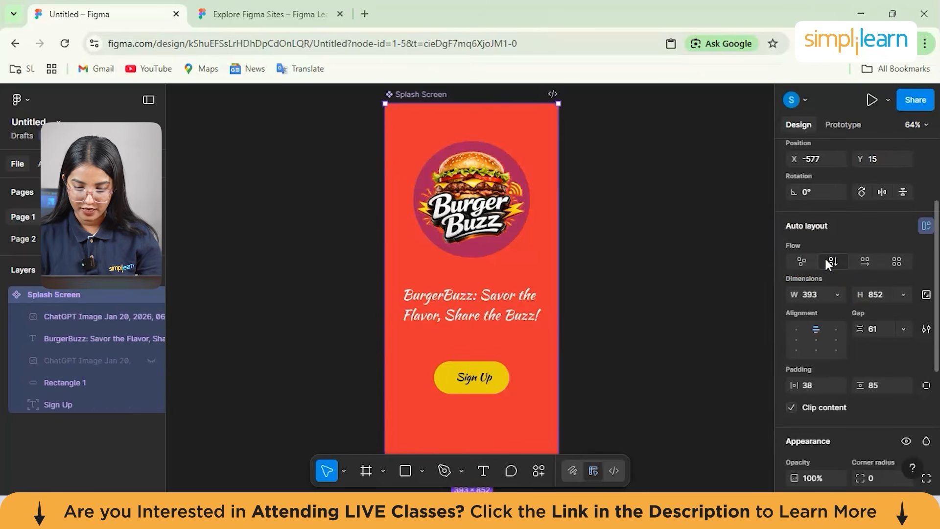
Try the horizontal, grid and free-form flows on the Splash Screen frame, and undo back to the vertical flow.
left_click(867, 260)
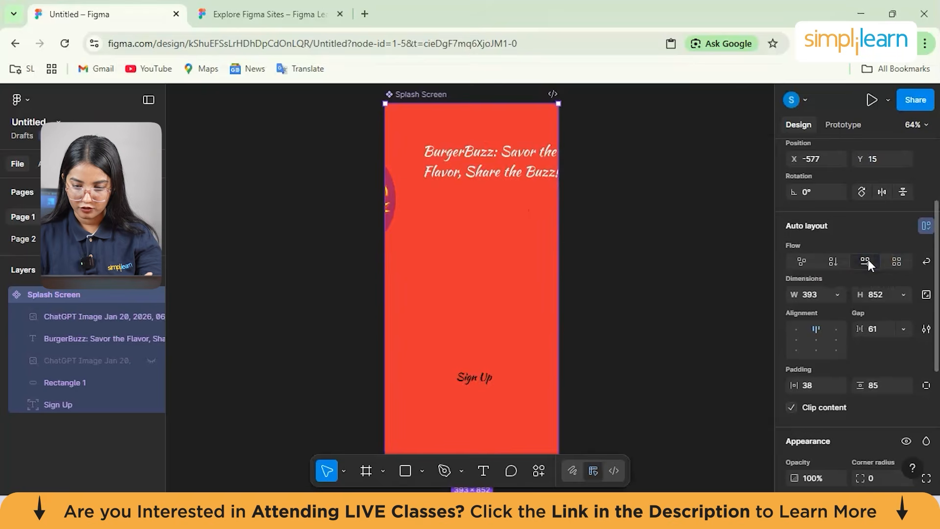
left_click(893, 265)
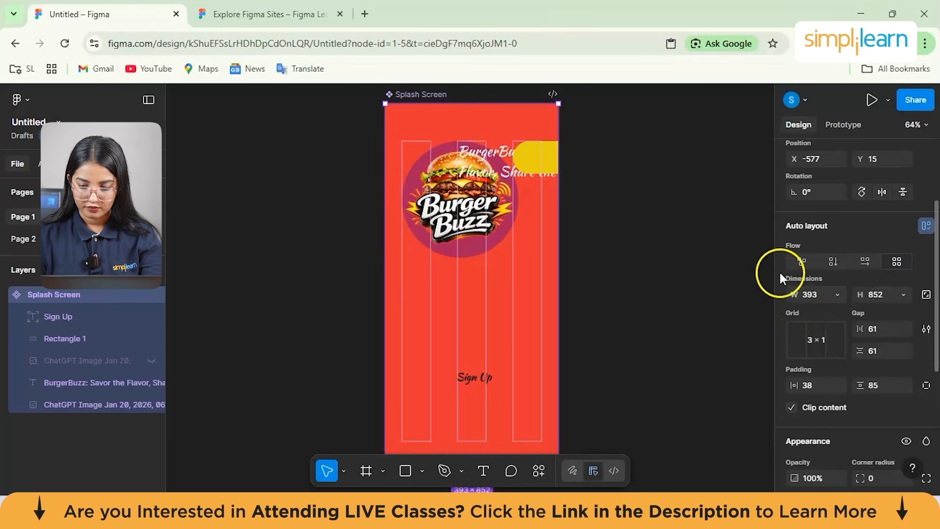
left_click(809, 262)
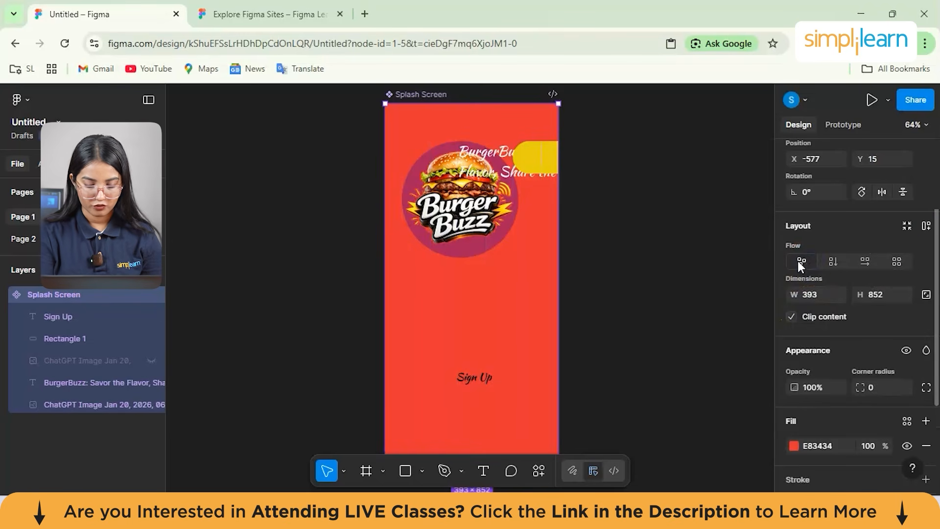
key("ctrl+z")
key("ctrl+z")
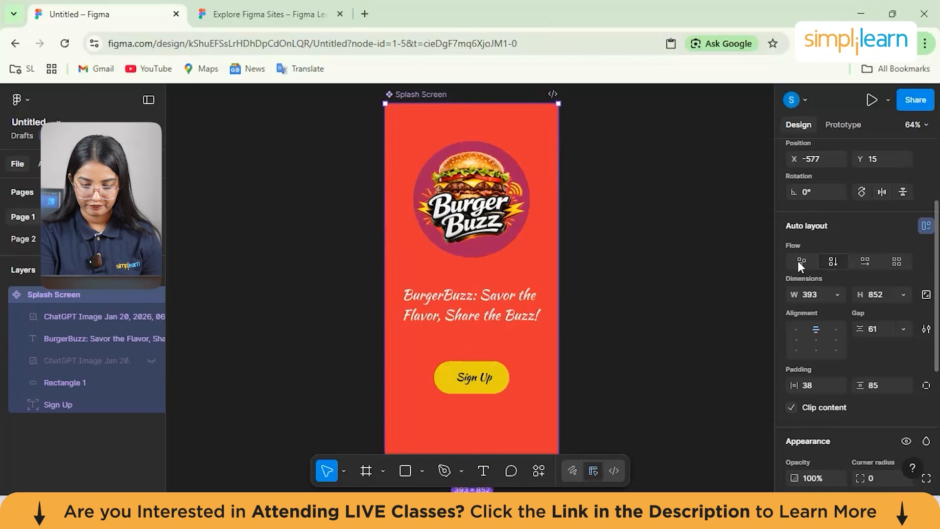
Look over the Splash Screen frame's width sizing options and its opacity setting.
left_click(837, 294)
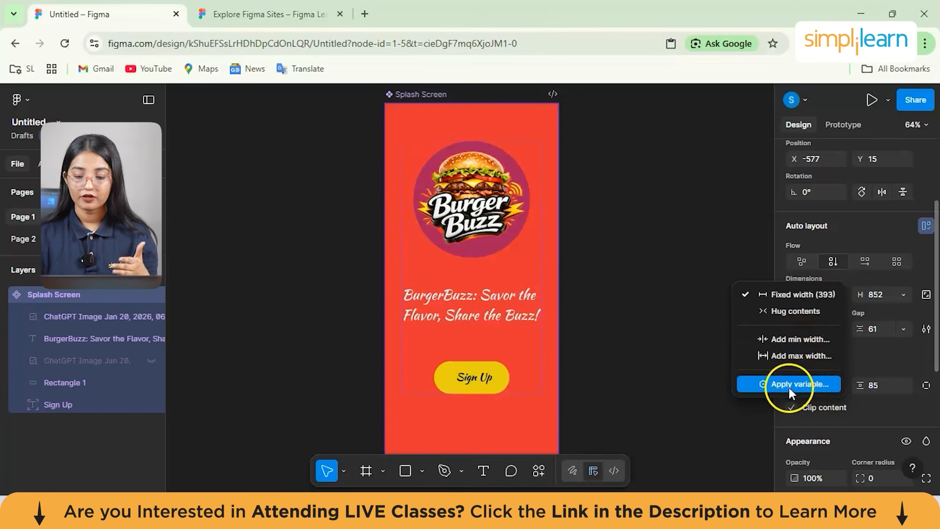
left_click(696, 340)
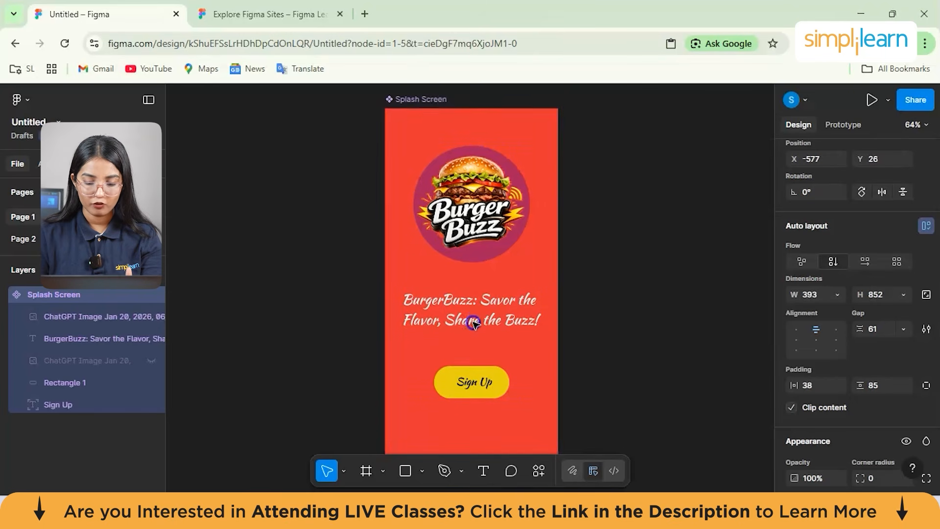
left_click(558, 330)
scroll(556, 330, "down", 2)
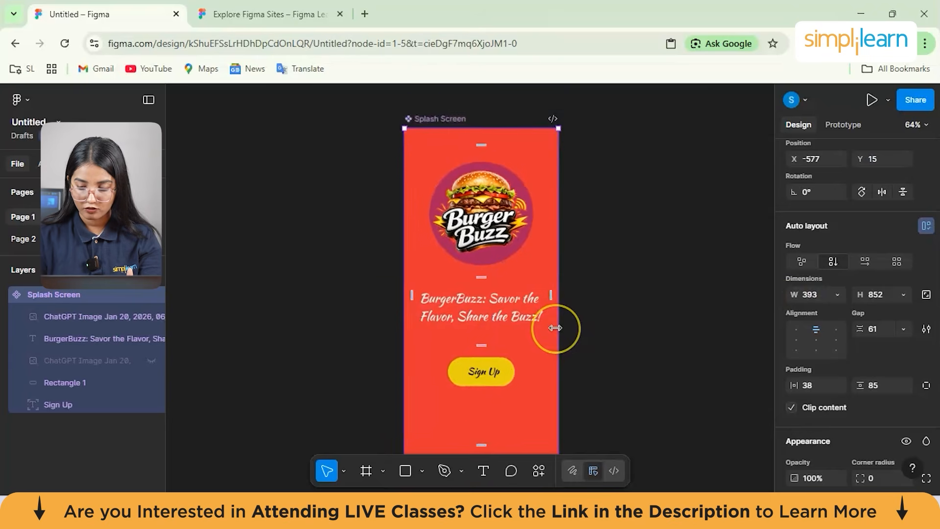
scroll(860, 388, "down", 3)
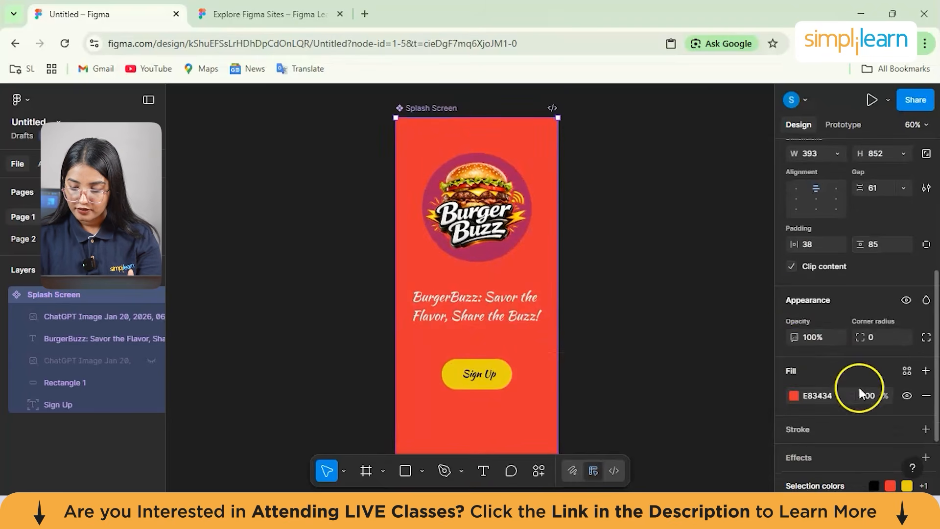
left_click(795, 338)
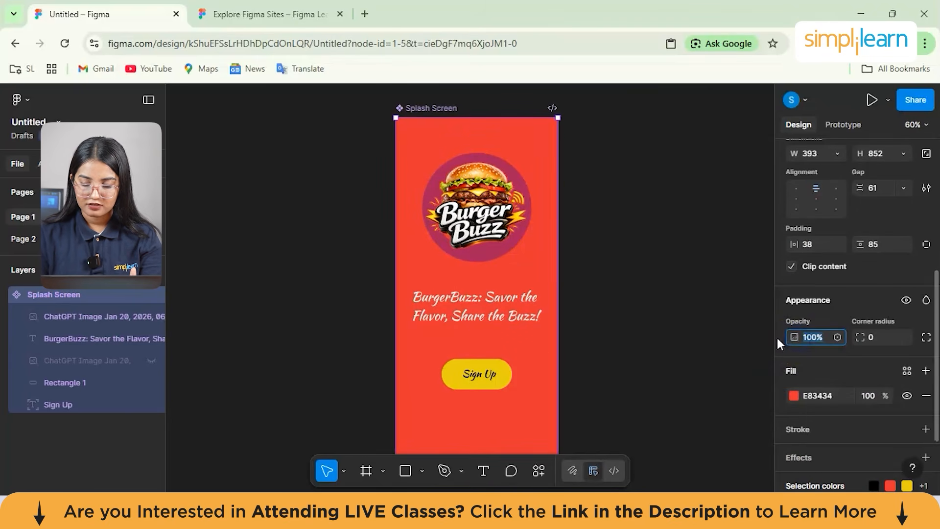
left_click(616, 318)
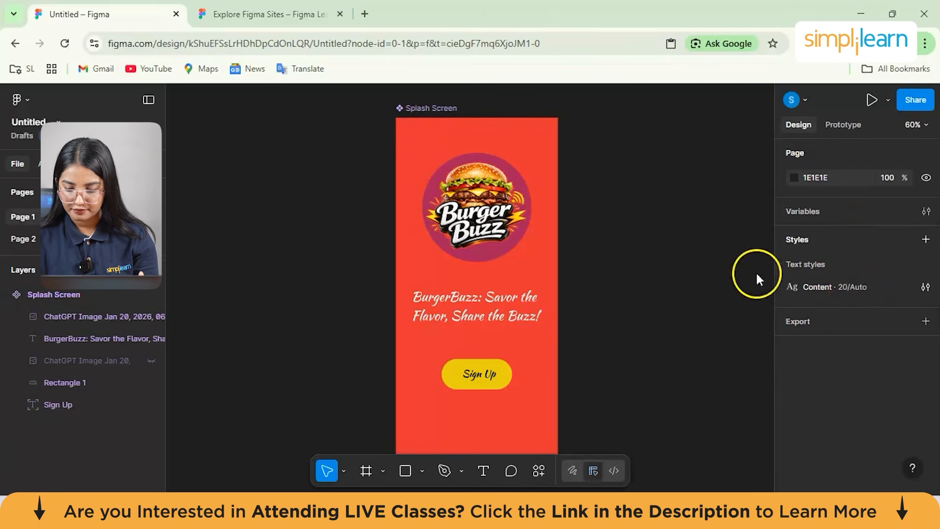
Review the Splash Screen frame's alignment, padding and effects settings and the library styles available for its stroke.
left_click(514, 310)
scroll(896, 328, "down", 1)
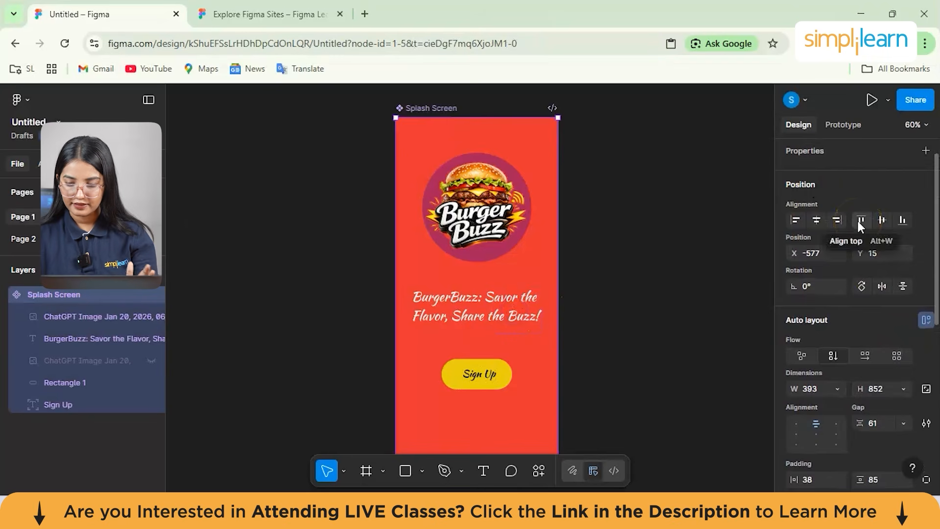
scroll(857, 219, "up", 1)
scroll(827, 350, "down", 5)
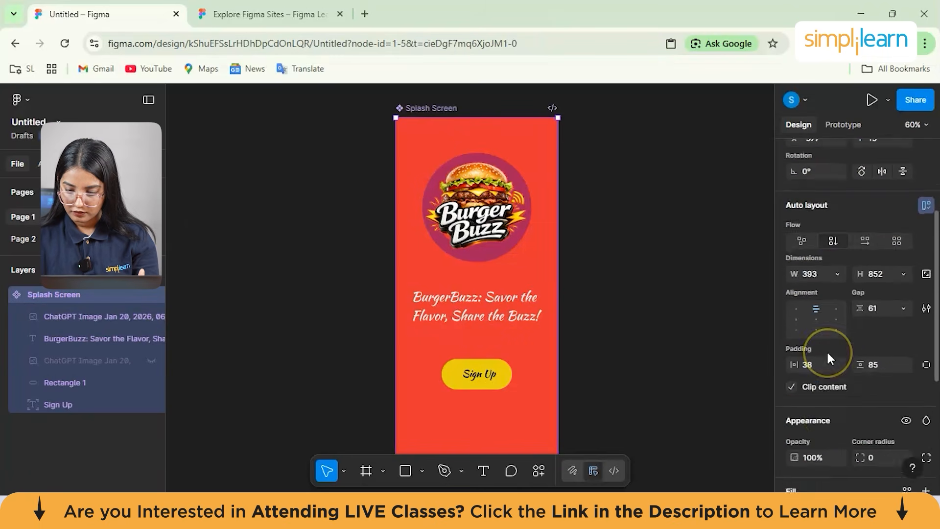
left_click(820, 298)
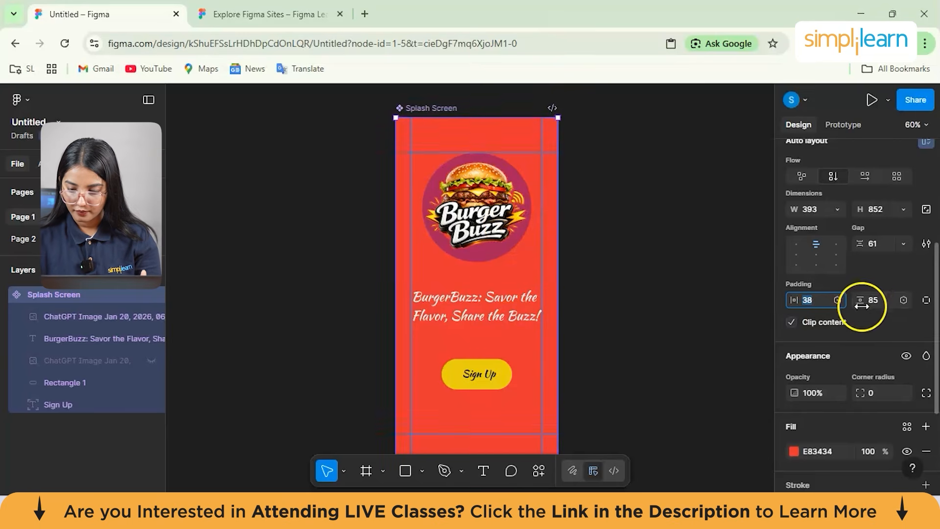
scroll(820, 322, "down", 2)
scroll(809, 367, "down", 1)
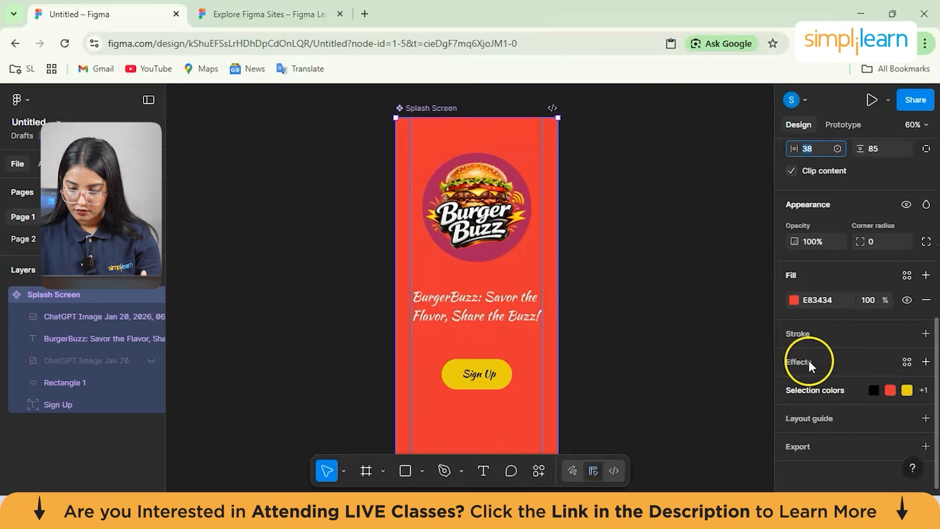
left_click(904, 334)
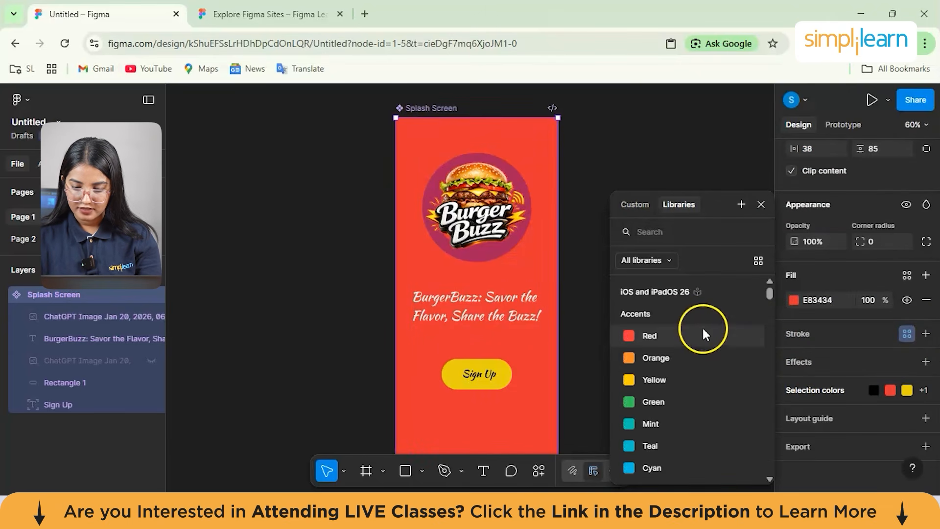
left_click(710, 174)
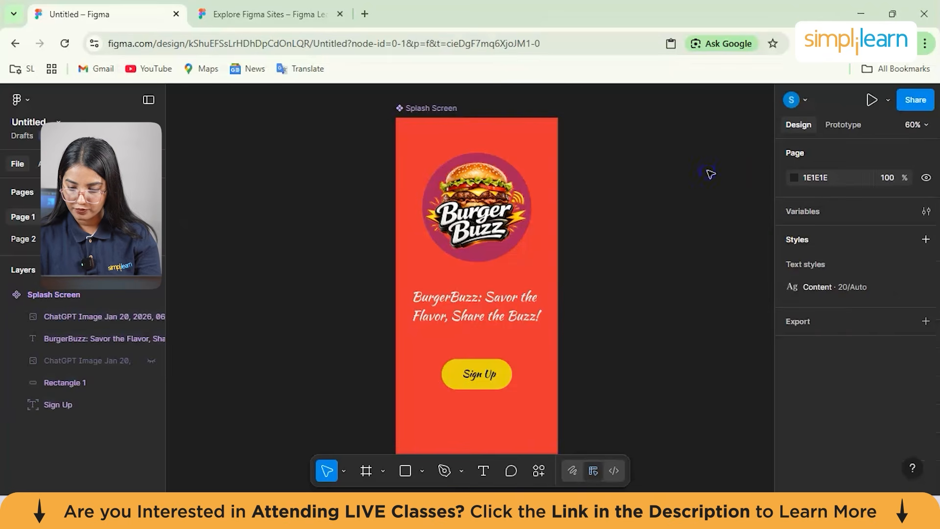
Add a grid layout guide with a size of 50 to the Splash Screen frame.
left_click(508, 324)
left_click(814, 418)
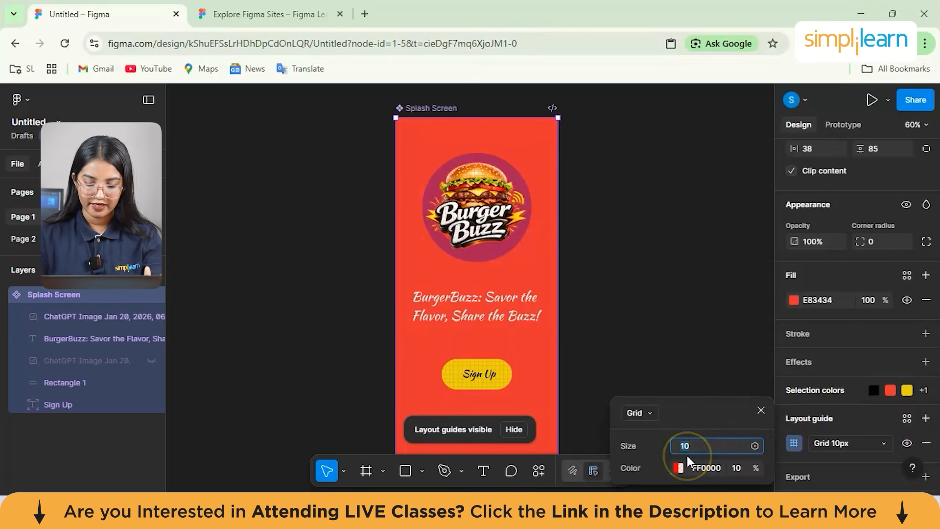
key("BackSpace")
type("50")
Change the grid layout guide's color to the yellow-green A6FF00.
left_click(715, 471)
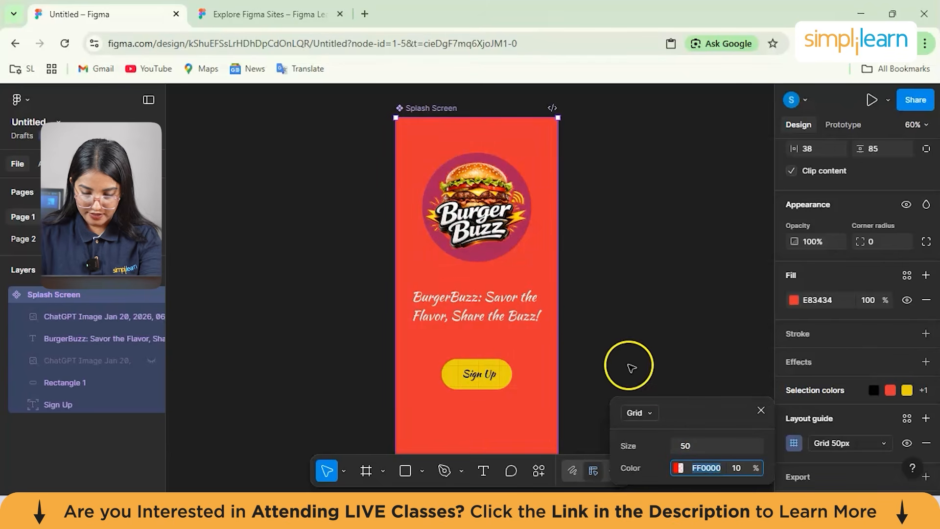
left_click(677, 468)
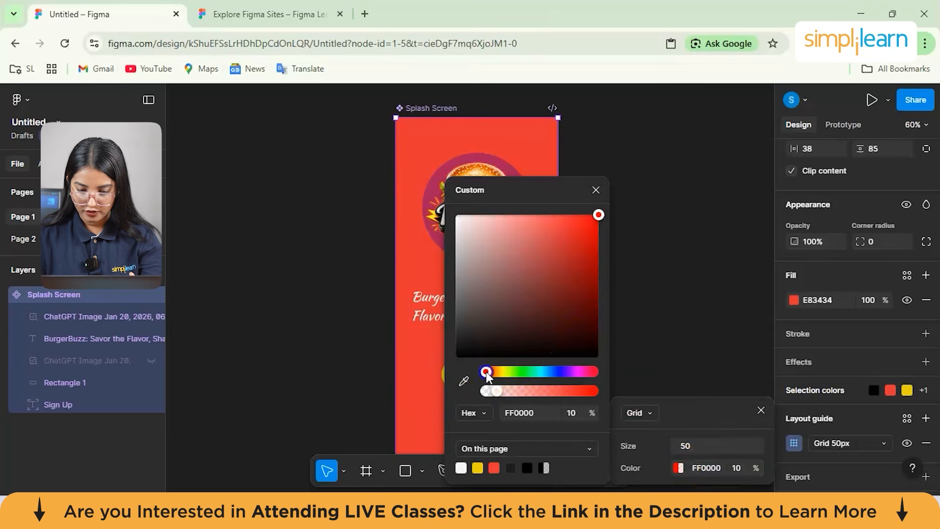
mouse_move(498, 371)
left_mouse_down()
mouse_move(515, 372)
mouse_move(495, 370)
mouse_move(507, 371)
left_mouse_up()
left_click(493, 413)
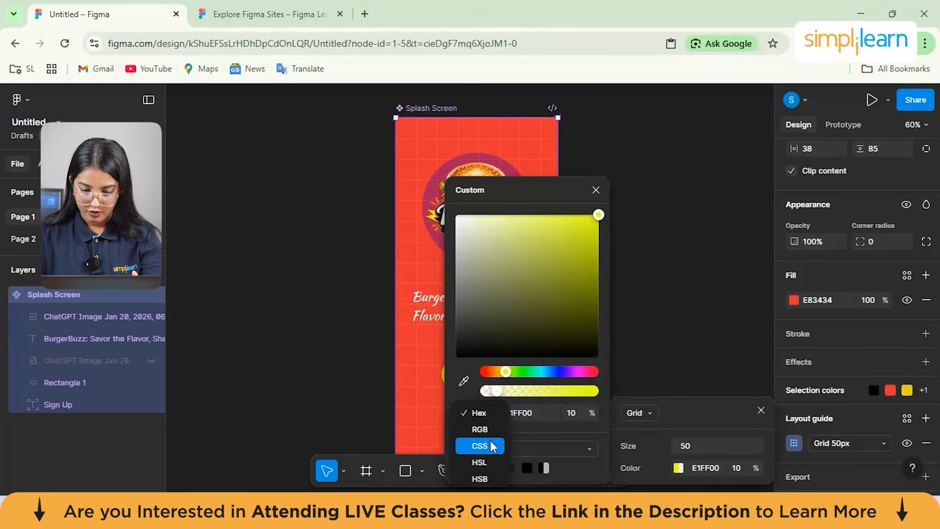
left_click(484, 413)
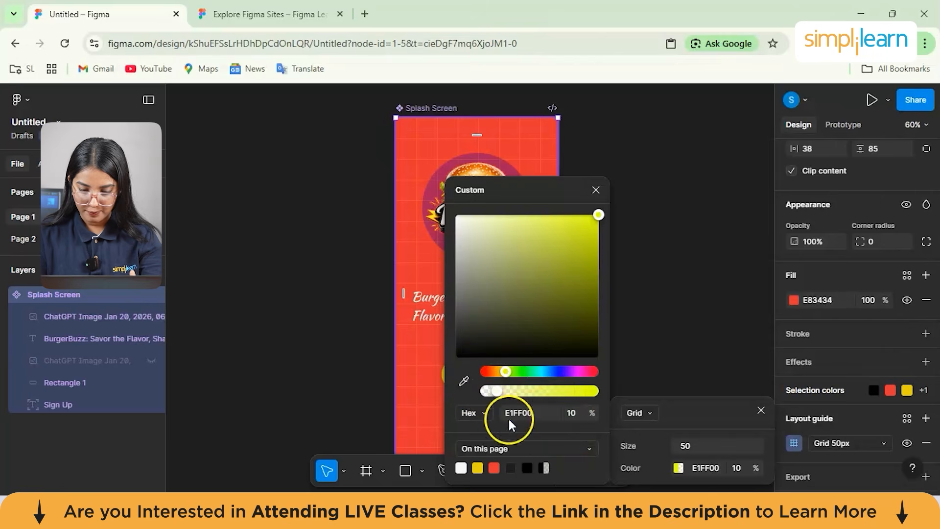
left_click(510, 371)
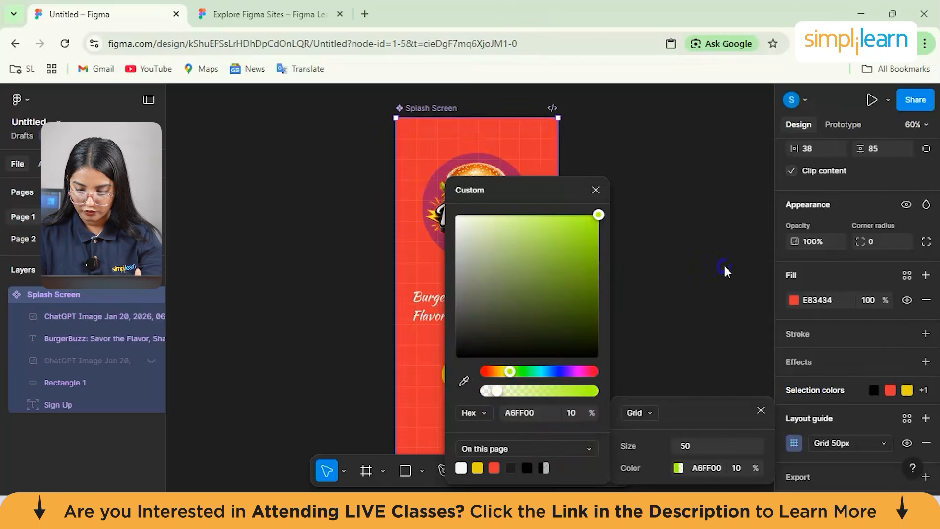
left_click(726, 272)
Move the Splash Screen frame to X -557, Y 44.
scroll(506, 279, "up", 5)
left_click_drag(469, 265, 483, 284)
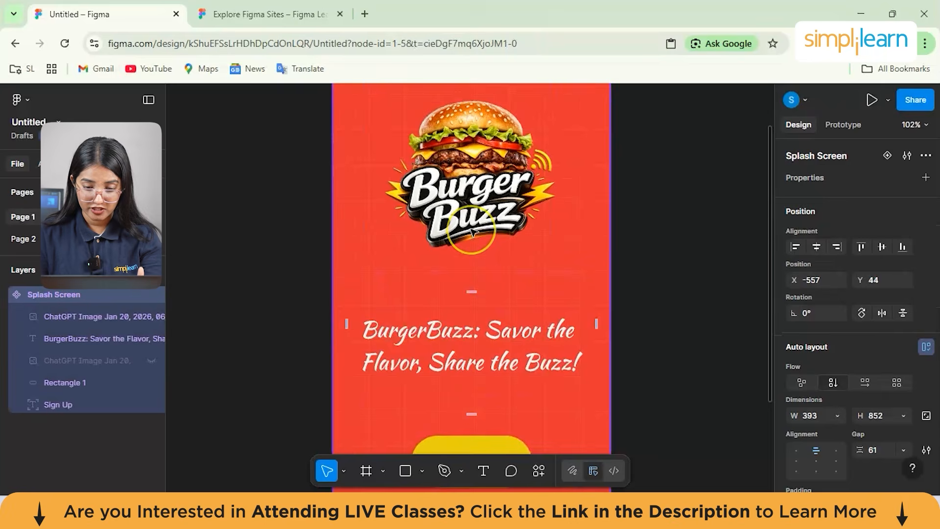
scroll(472, 230, "down", 3)
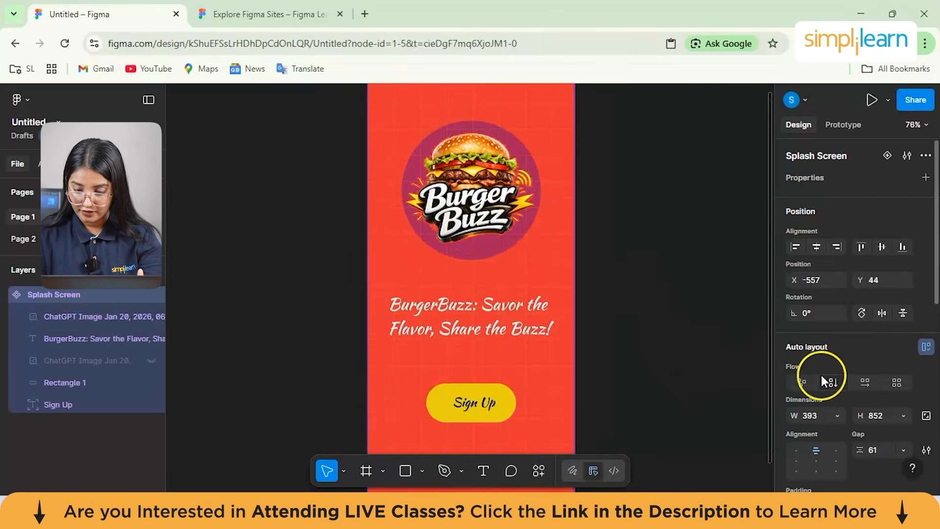
Preview the Splash Screen frame's layout guide as columns and set the guide type to rows.
scroll(821, 375, "down", 5)
left_click(859, 417)
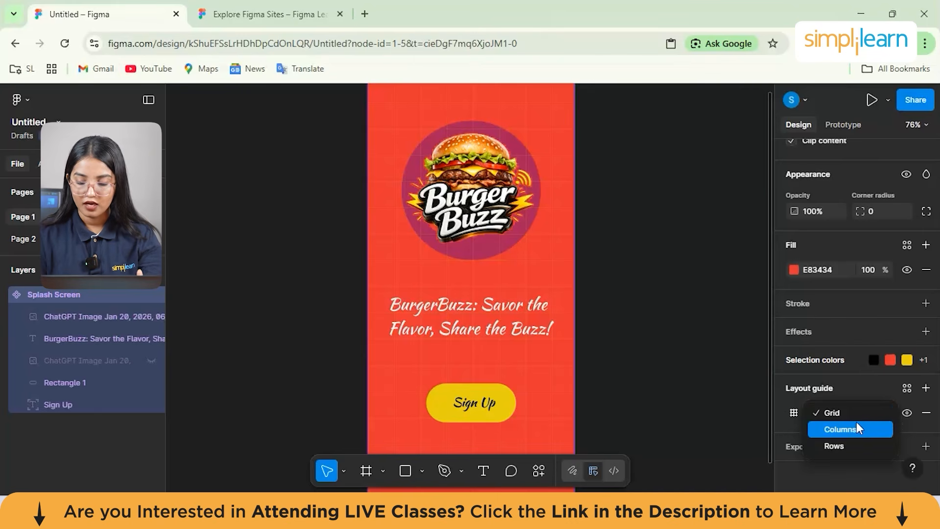
left_click(853, 429)
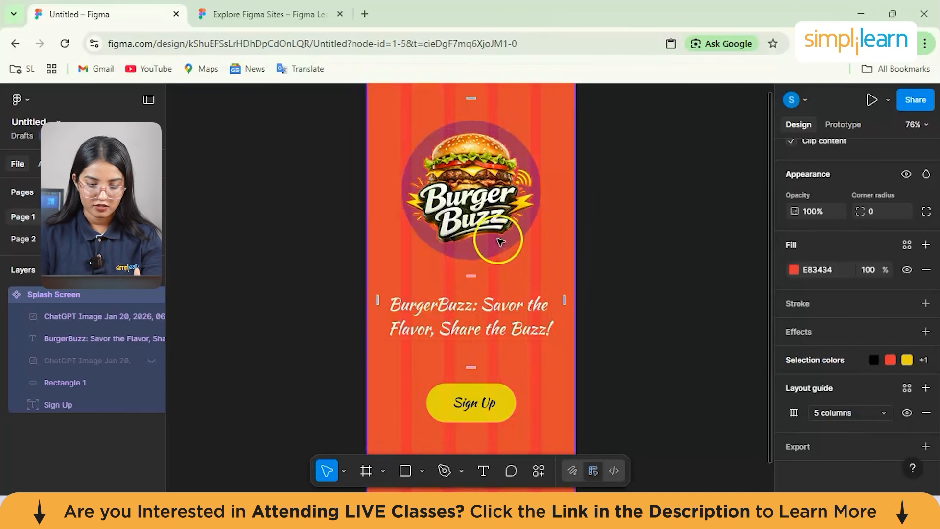
left_click(877, 413)
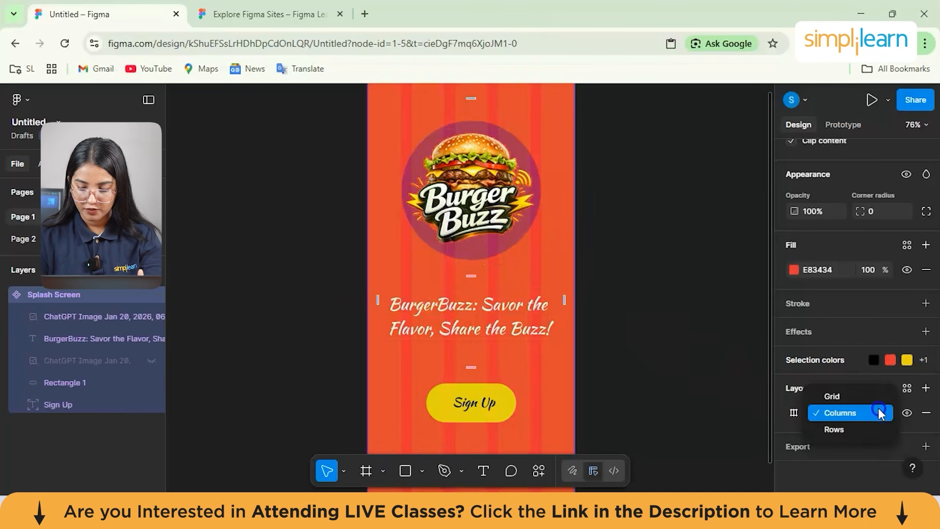
left_click(851, 431)
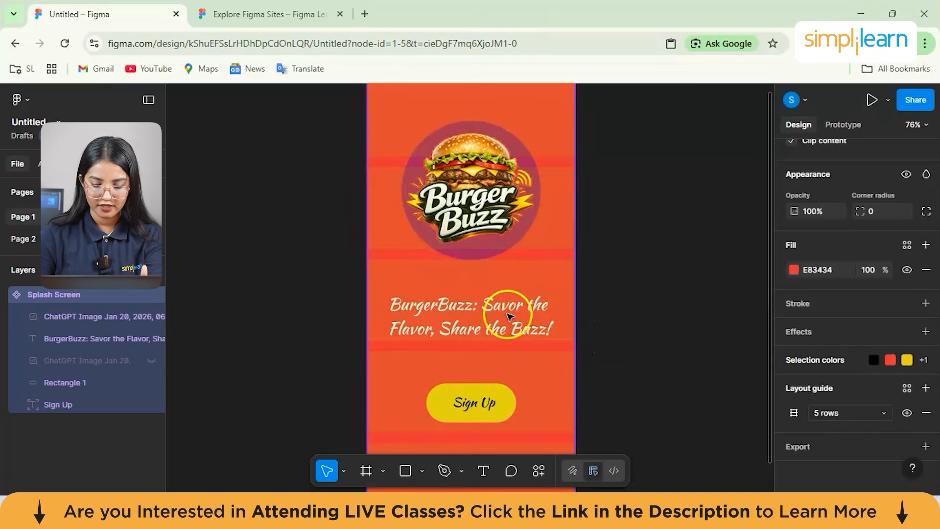
Move the Splash Screen frame to X -558, Y 31 and clear the selection.
left_click_drag(473, 320, 469, 311)
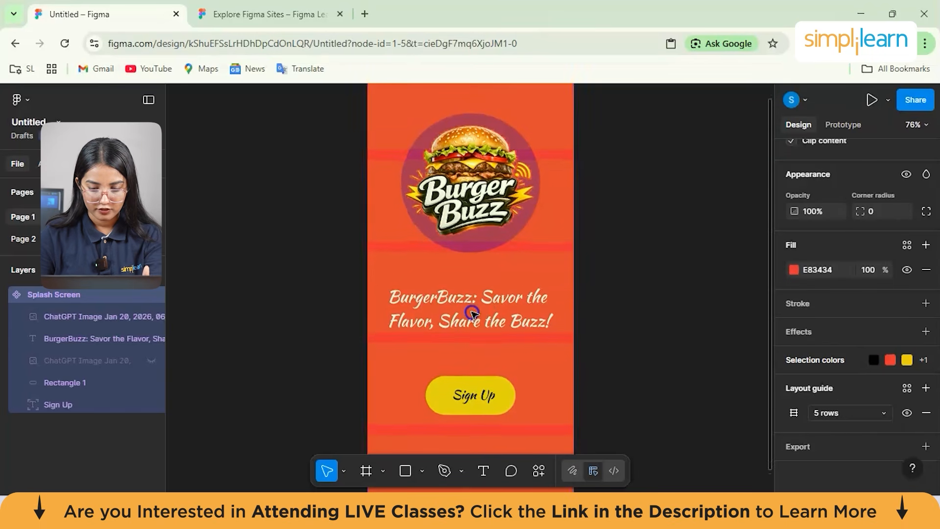
left_click(465, 309)
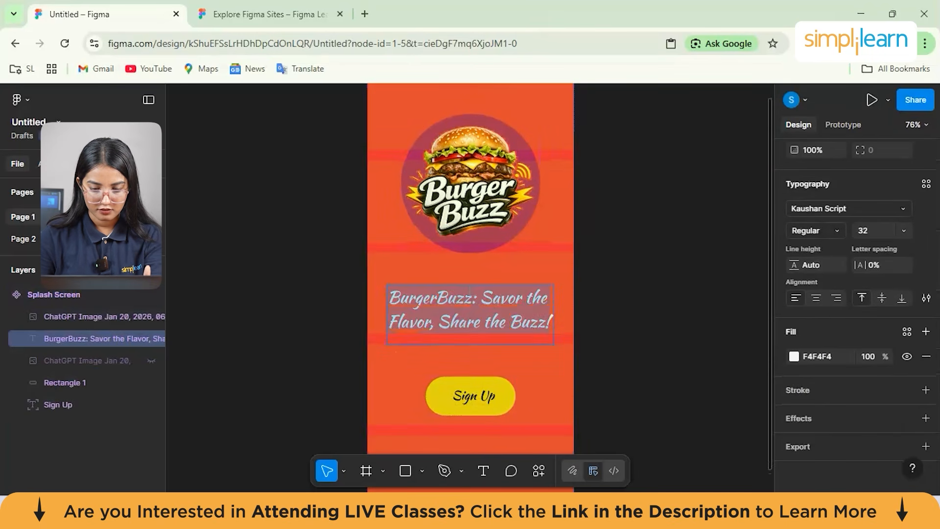
left_click(385, 328)
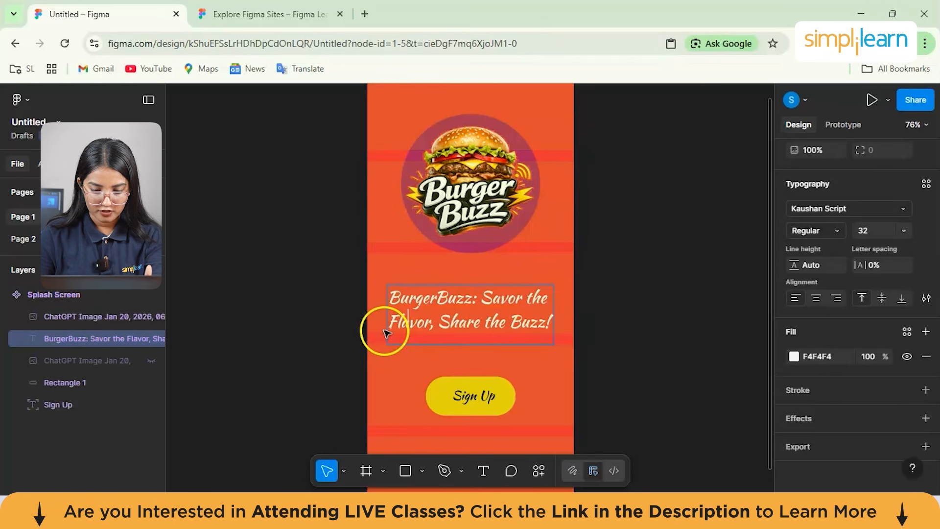
double_click(401, 299)
mouse_move(403, 305)
left_mouse_down()
mouse_move(393, 288)
mouse_move(410, 304)
left_mouse_up()
left_click(476, 176)
mouse_move(476, 176)
left_mouse_down()
mouse_move(475, 165)
mouse_move(467, 189)
left_mouse_up()
left_click(637, 254)
scroll(637, 254, "down", 3)
scroll(640, 256, "up", 1)
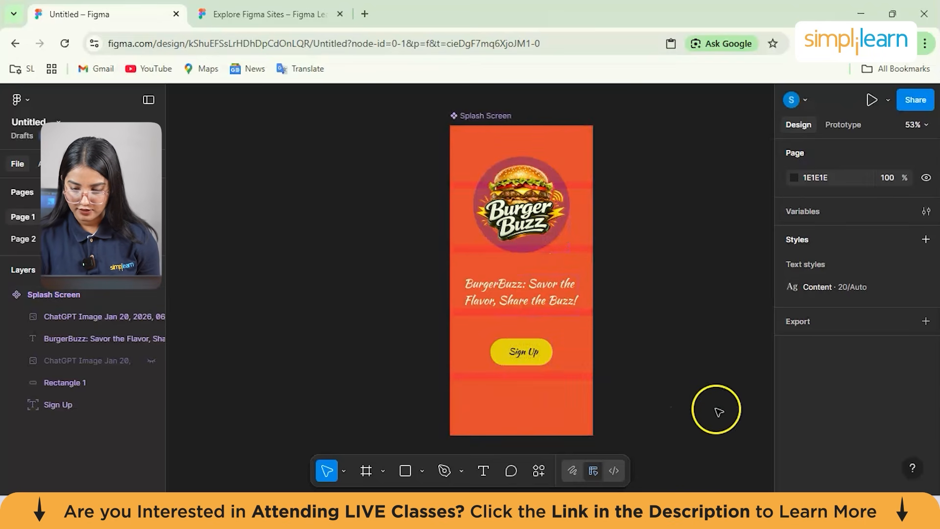
Hide the rows layout guide on the Splash Screen frame.
left_click(480, 342)
left_click(523, 290)
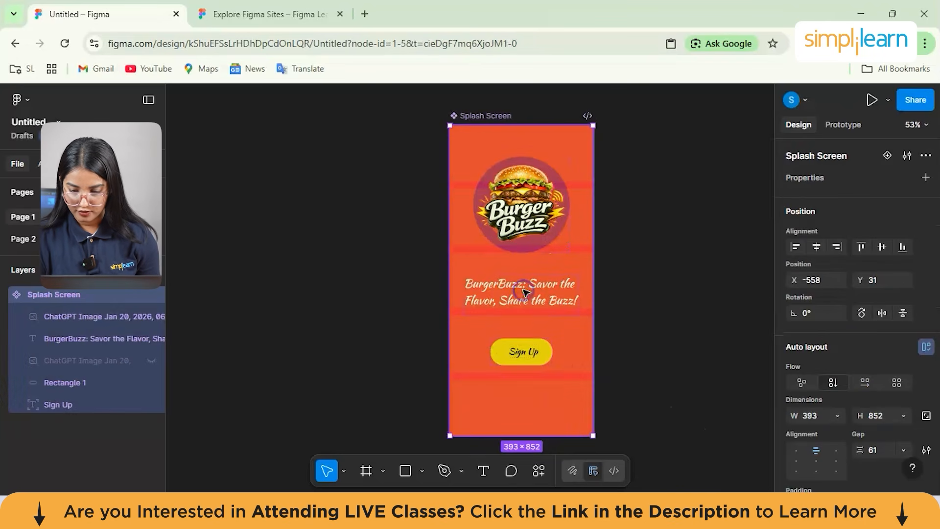
scroll(850, 405, "down", 5)
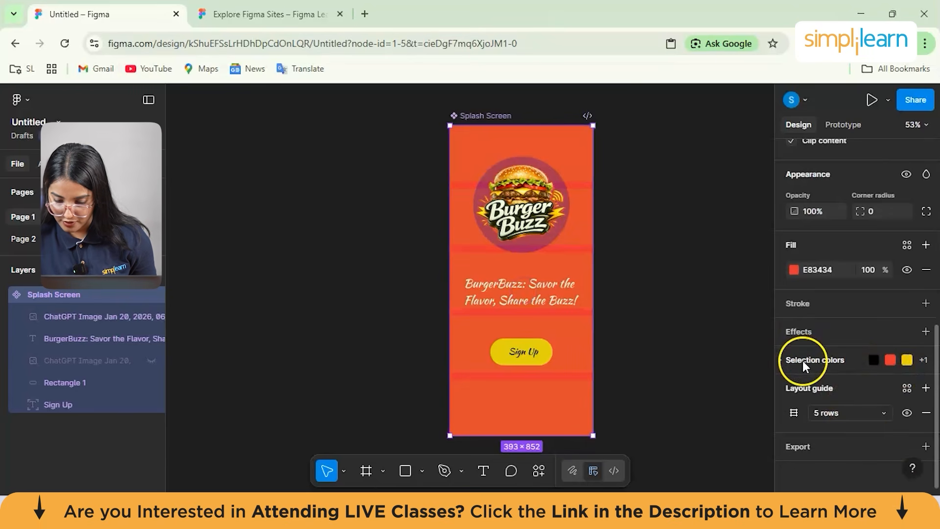
left_click(907, 414)
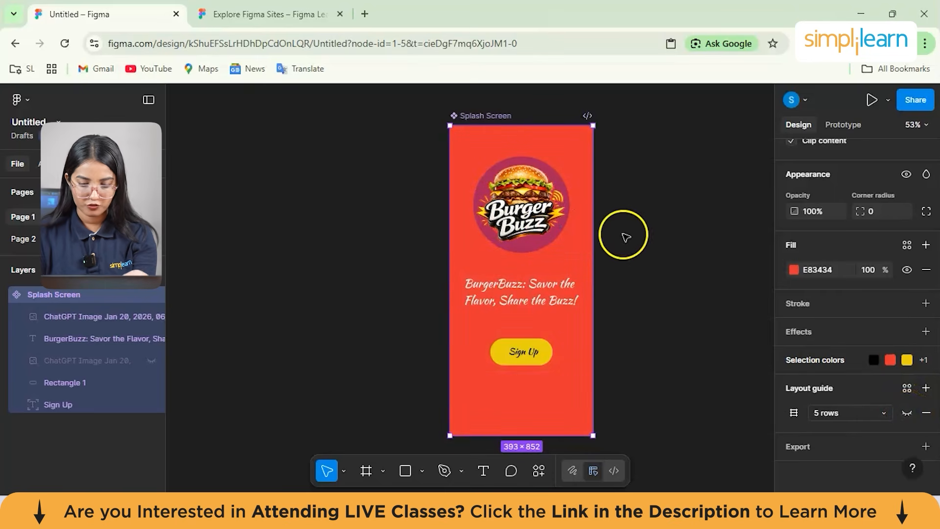
scroll(852, 262, "up", 5)
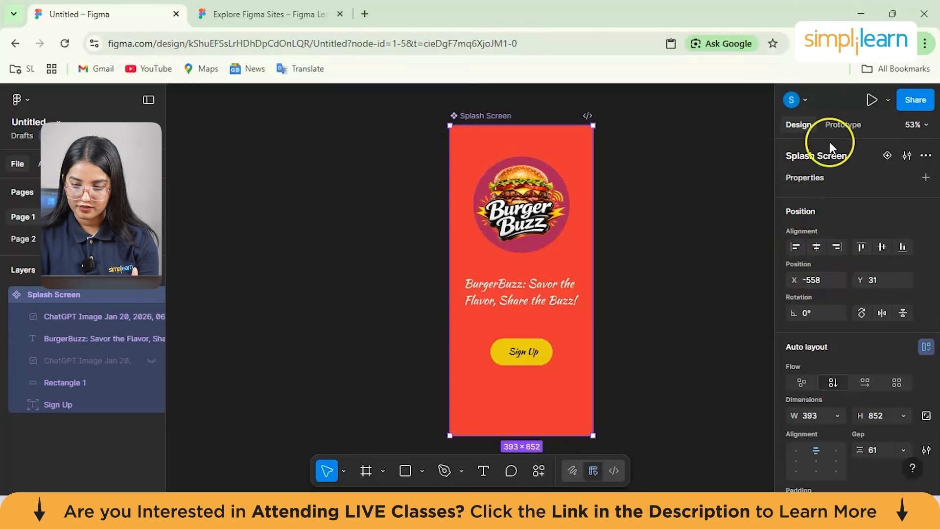
Try to present the Splash Screen as a prototype and switch the play option to preview.
left_click(867, 98)
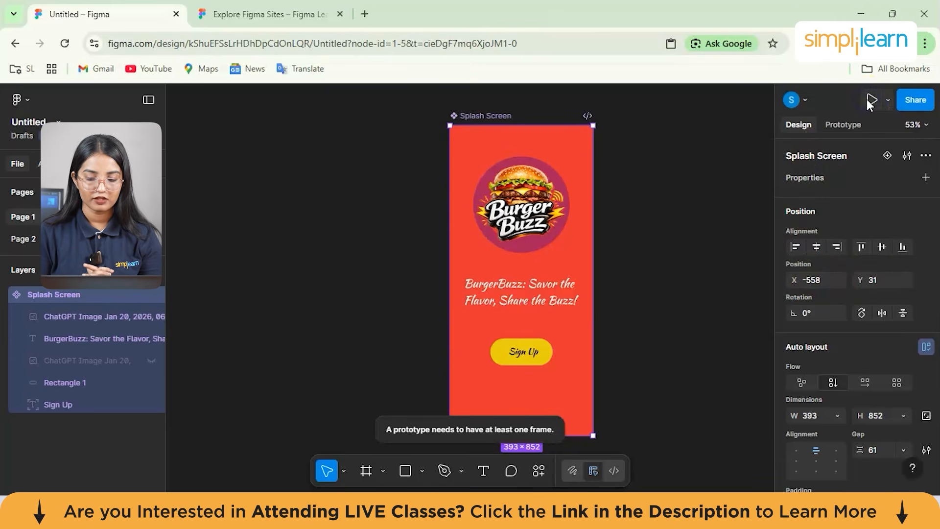
left_click(887, 100)
left_click(805, 139)
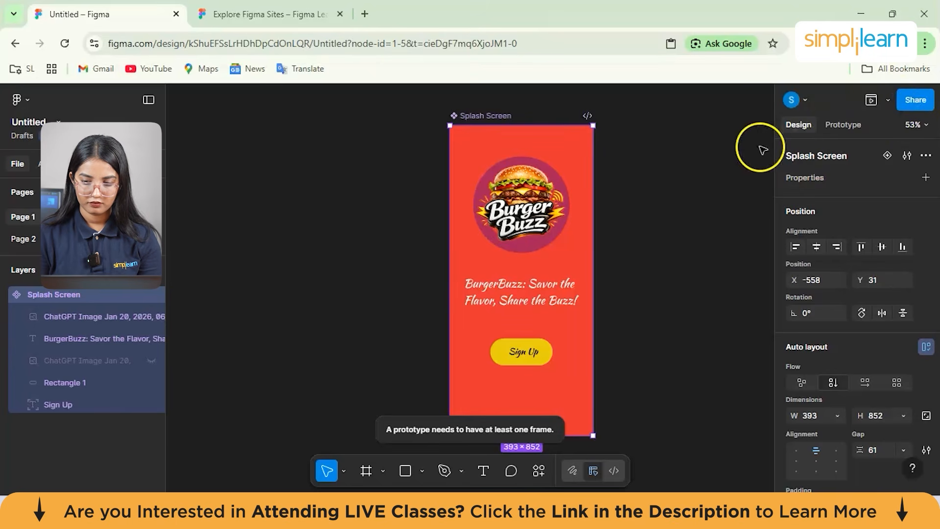
left_click(420, 424)
Move the Splash Screen frame to X -993, Y 10 and add a 265 × 66 rectangle with corner radius 100 behind the Sign Up text.
left_click_drag(488, 390, 328, 381)
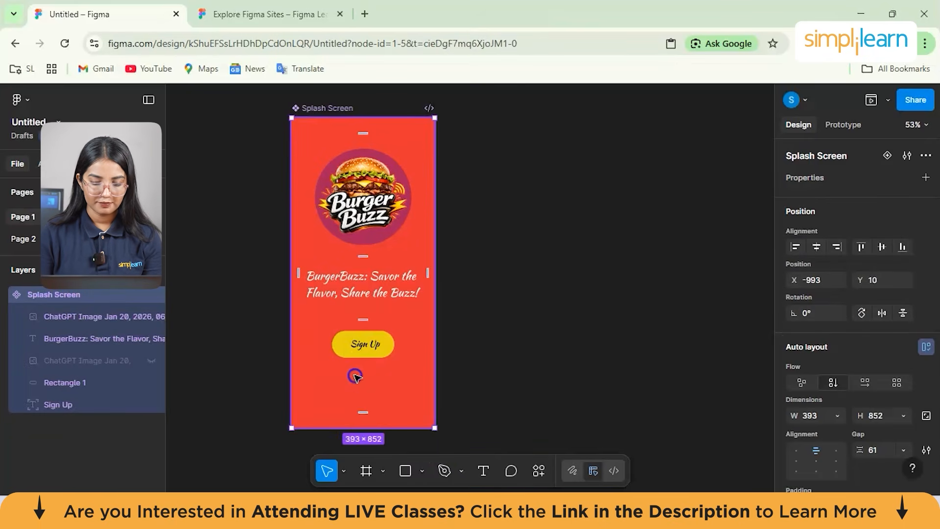
left_click(507, 354)
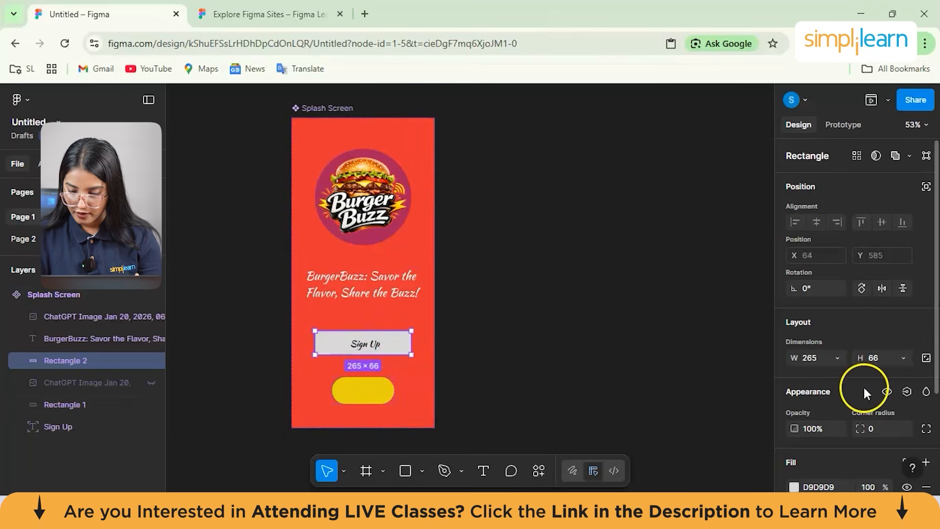
scroll(863, 385, "down", 3)
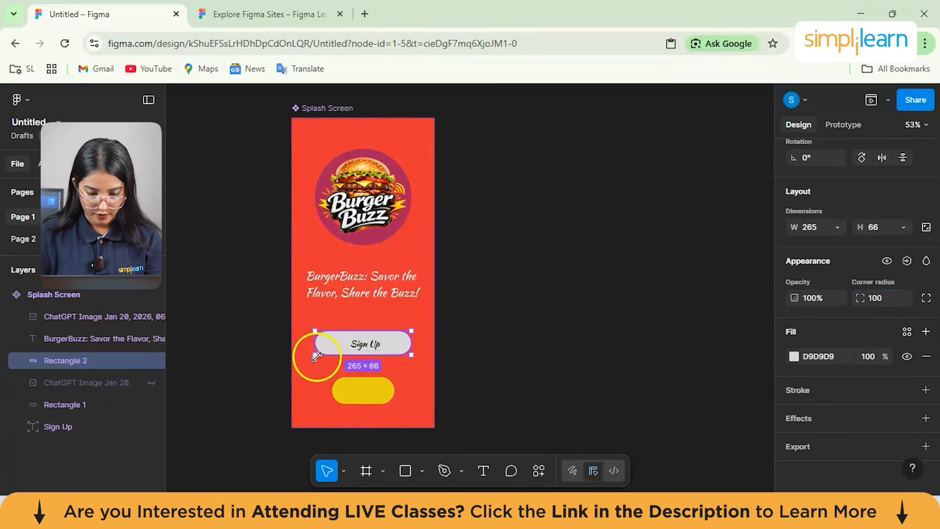
Resize the new rounded rectangle to 215 × 64 and delete the old yellow button shape.
left_click(351, 399)
key("Delete")
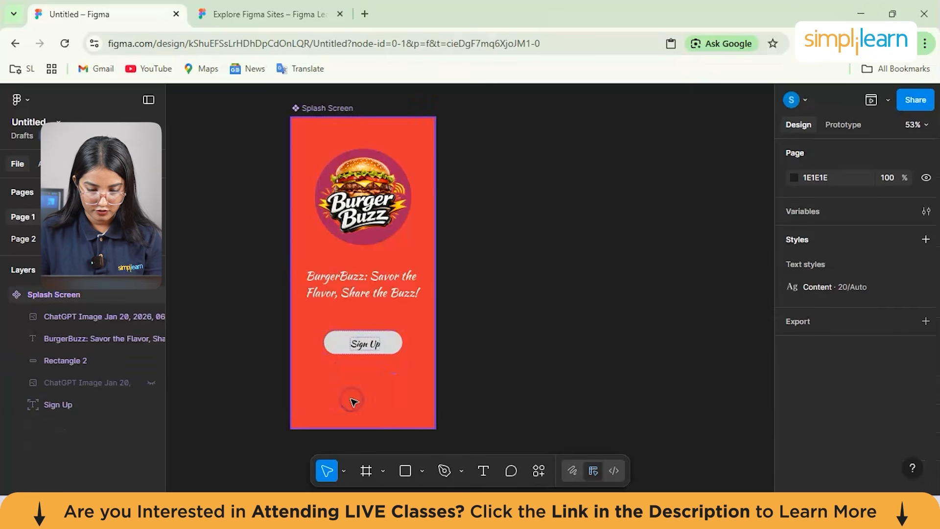
Change the fill of the grey button rectangle behind Sign Up to the amber color EEB51A.
left_click(337, 339)
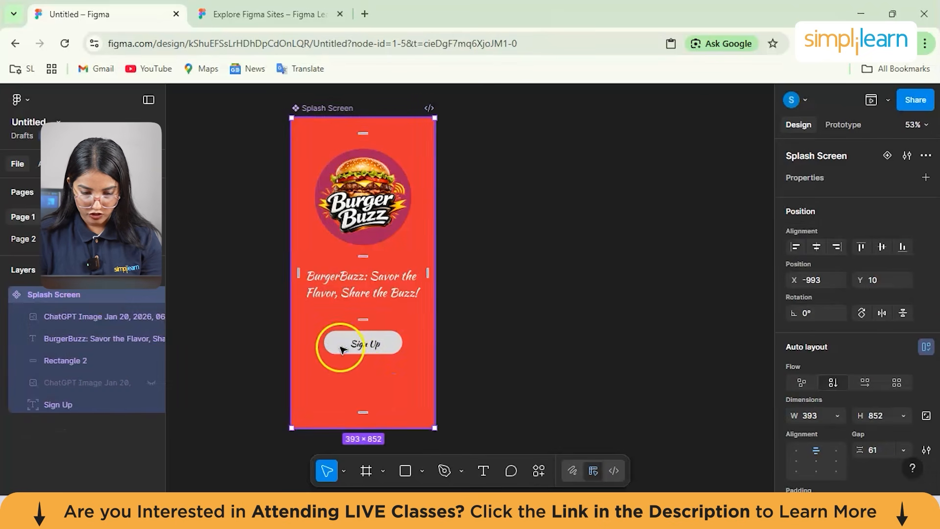
double_click(342, 347)
scroll(883, 410, "down", 2)
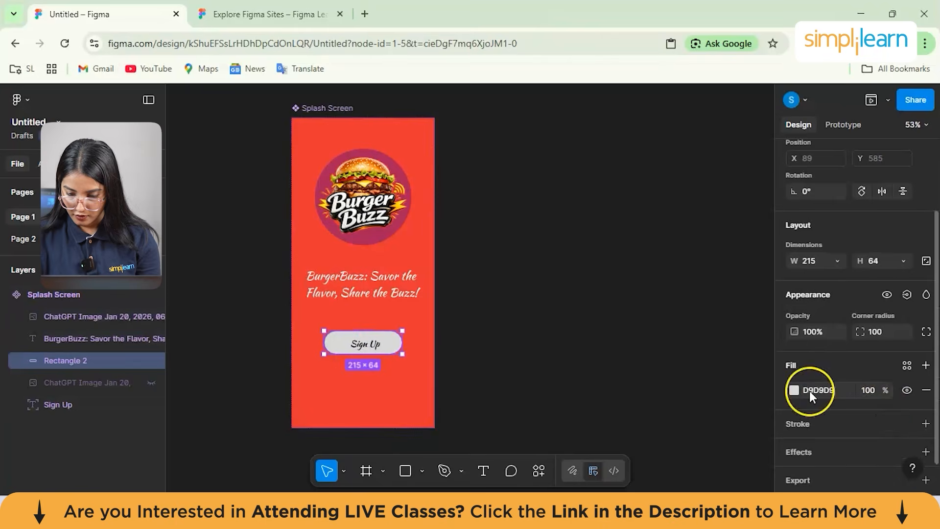
left_click(794, 390)
left_click(793, 390)
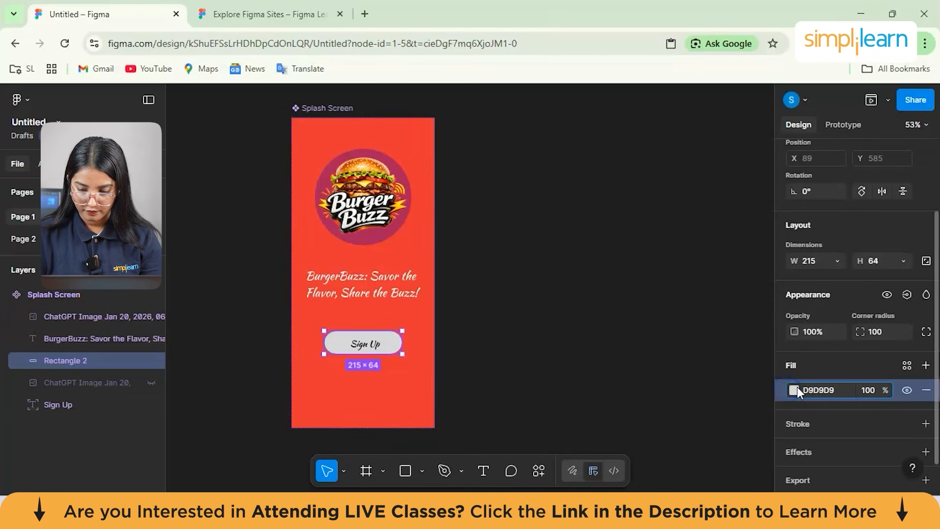
left_click(796, 390)
mouse_move(652, 379)
left_mouse_down()
mouse_move(675, 378)
mouse_move(666, 383)
left_mouse_up()
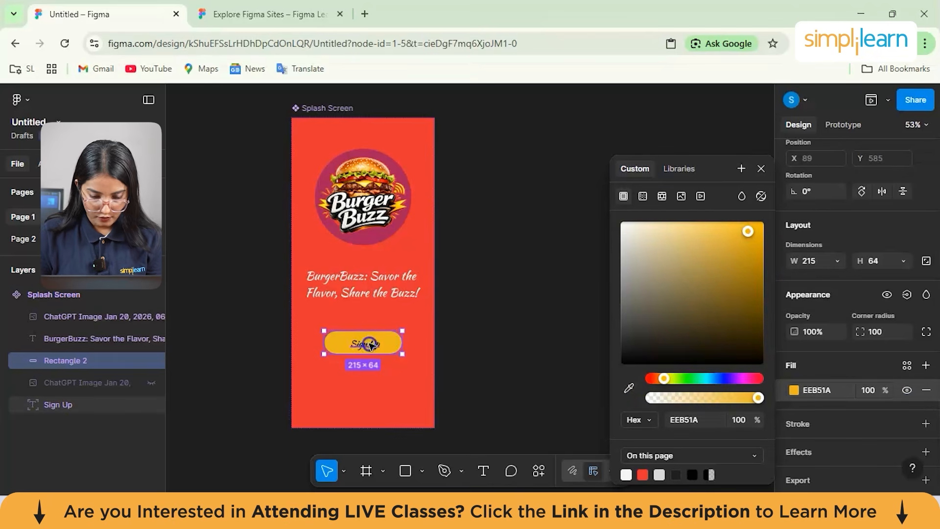
Reposition the Sign Up text so it is centered on the amber button.
left_click(368, 345)
left_click_drag(368, 347, 365, 345)
left_click(548, 371)
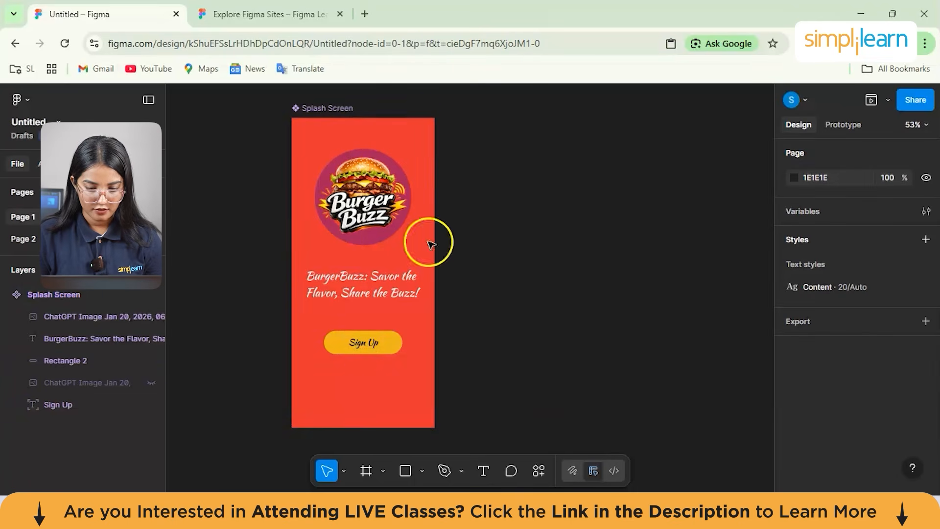
Enclose the splash screen design in a new frame of about 394 × 833 and present it as a prototype.
left_click(872, 100)
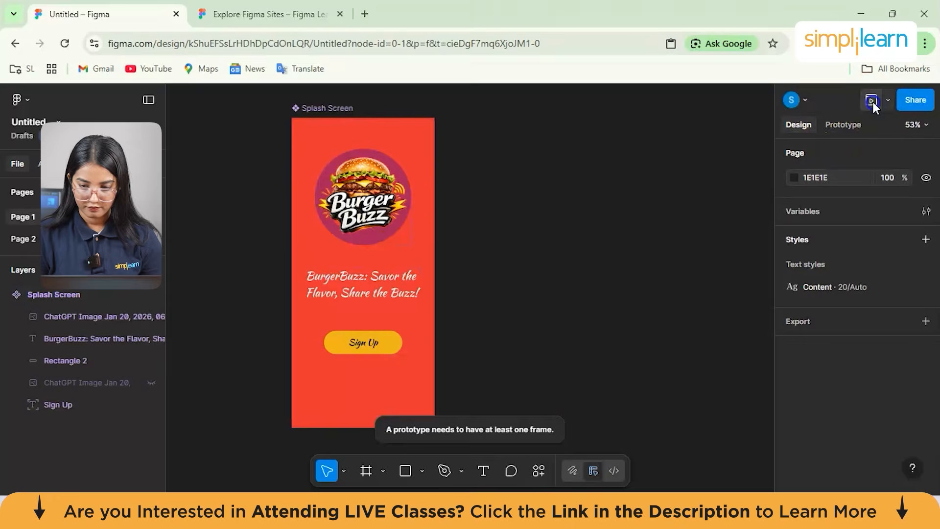
left_click(842, 125)
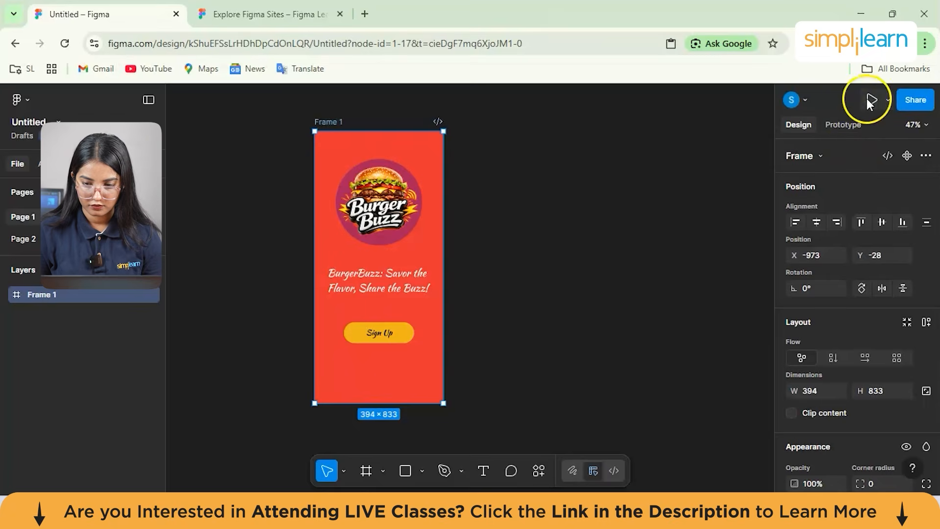
left_click(868, 100)
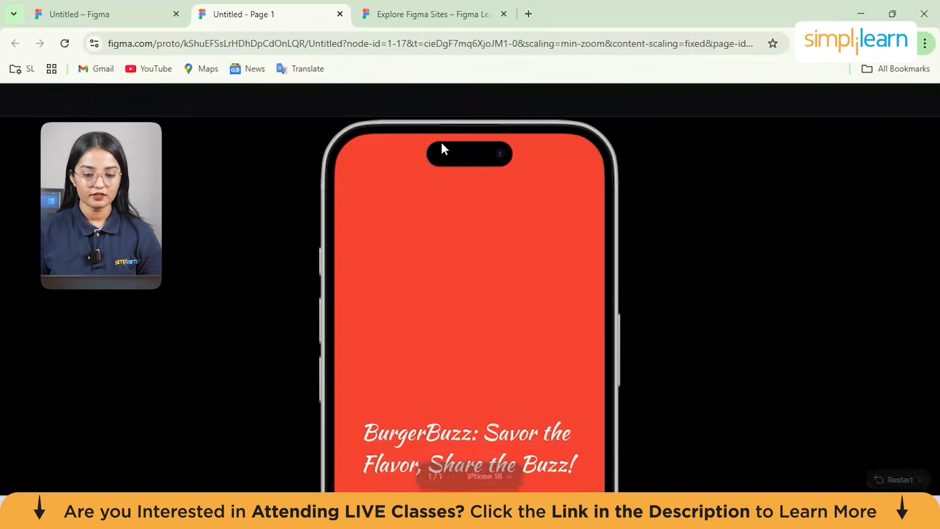
Examine the splash screen prototype in the phone preview, from the logo down to the Sign Up button.
left_click(520, 329)
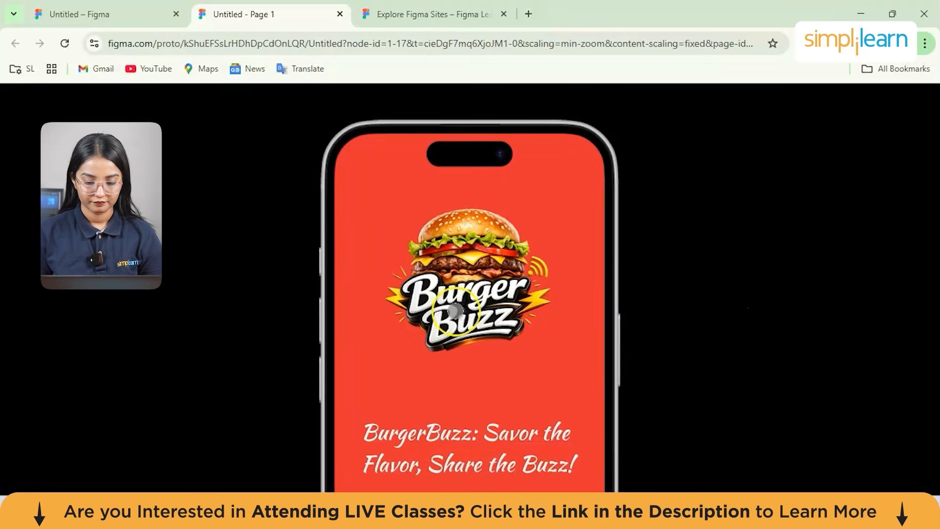
scroll(692, 289, "down", 3)
scroll(692, 289, "up", 3)
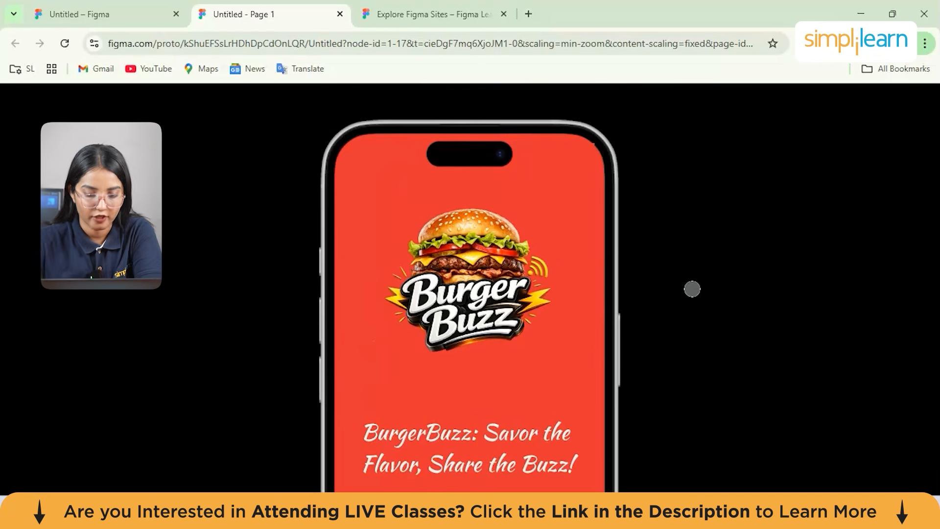
scroll(692, 289, "down", 2)
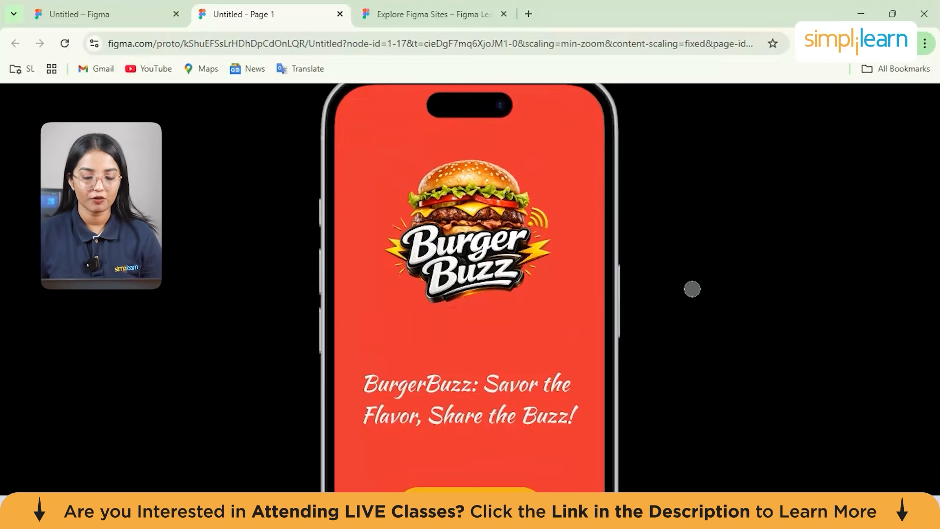
scroll(692, 289, "down", 5)
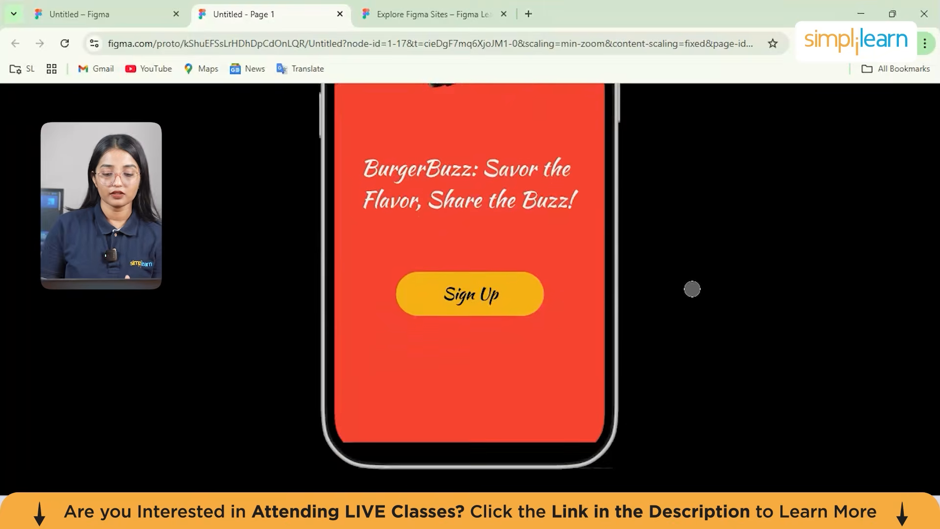
scroll(692, 289, "up", 4)
scroll(692, 289, "down", 1)
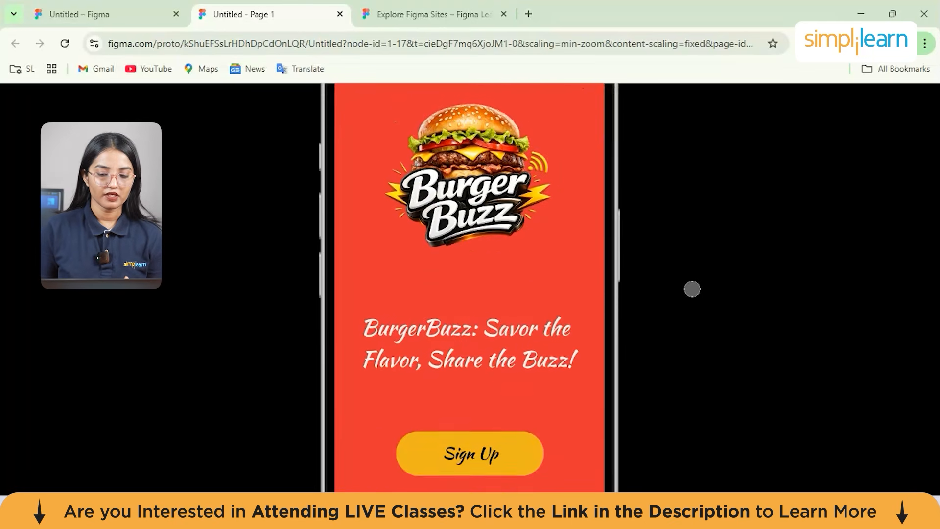
scroll(692, 289, "down", 2)
left_click(482, 412)
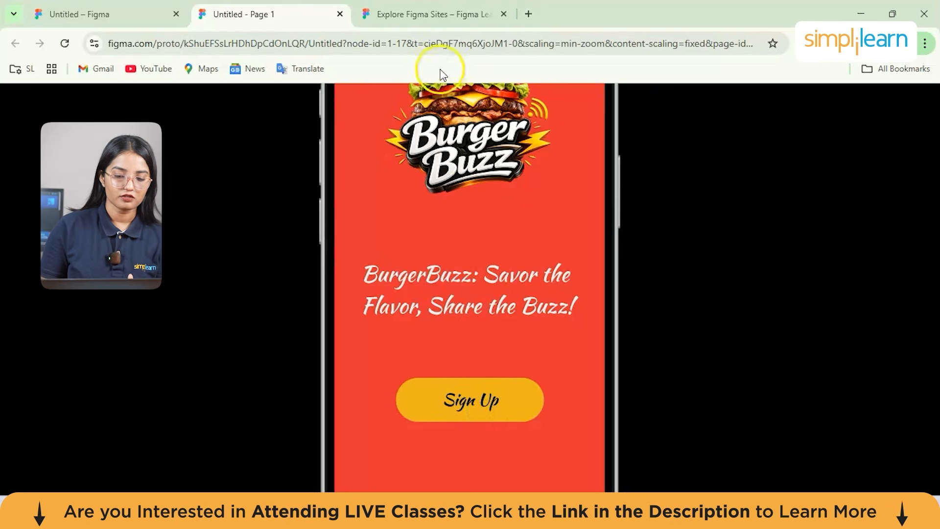
Review the device models available for the prototype preview, keeping iPhone 16.
mouse_move(445, 298)
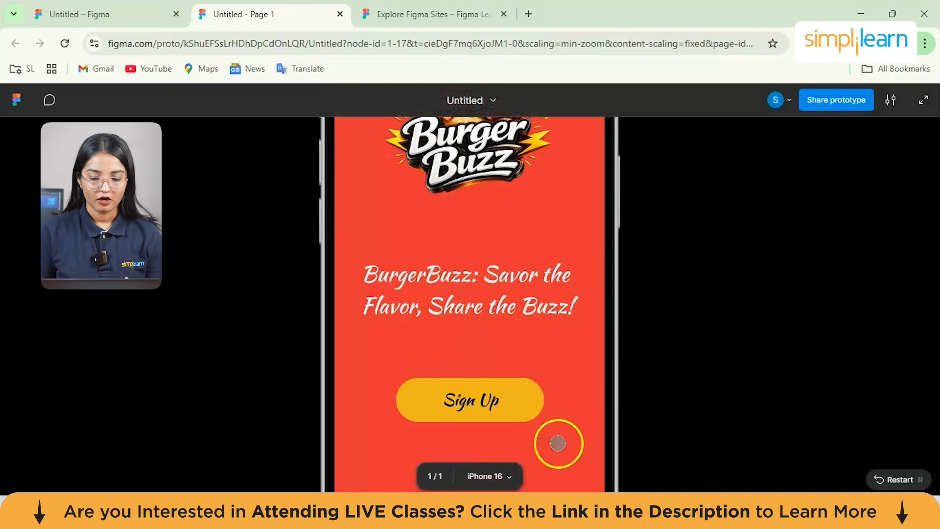
left_click(508, 477)
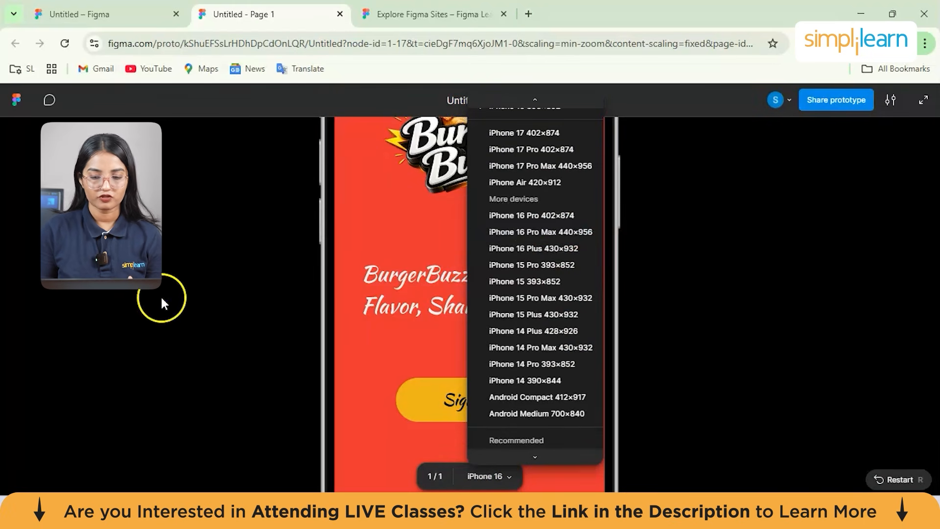
left_click(414, 259)
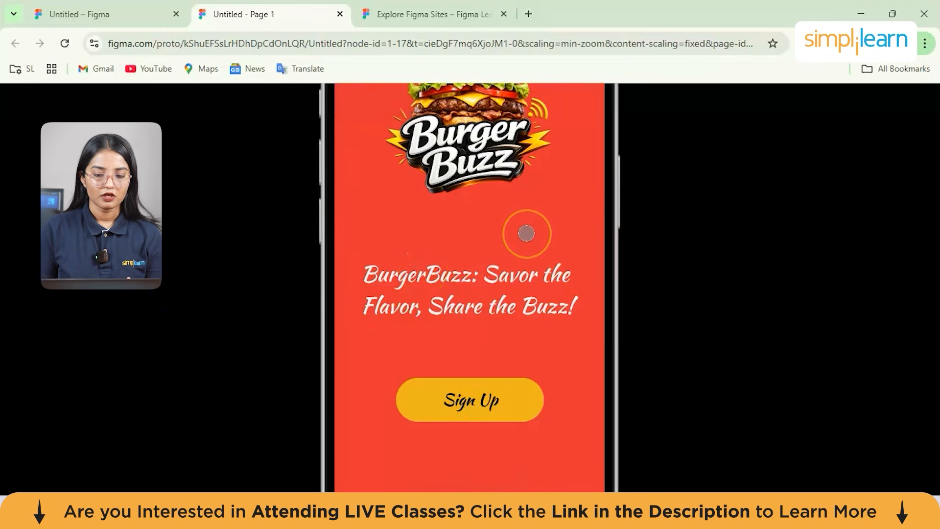
left_click(665, 218)
left_click(520, 251)
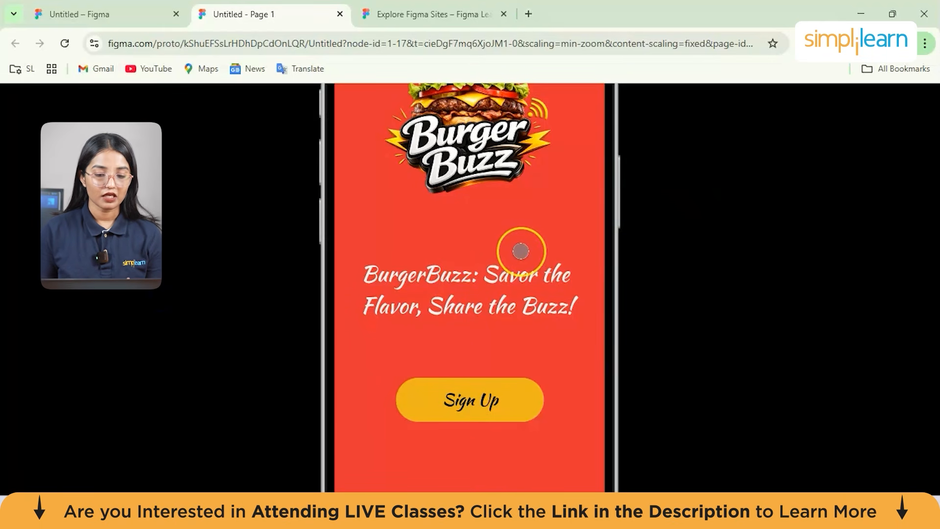
left_click(544, 223)
left_click(468, 219)
left_click(465, 265)
left_click(453, 331)
left_click(394, 214)
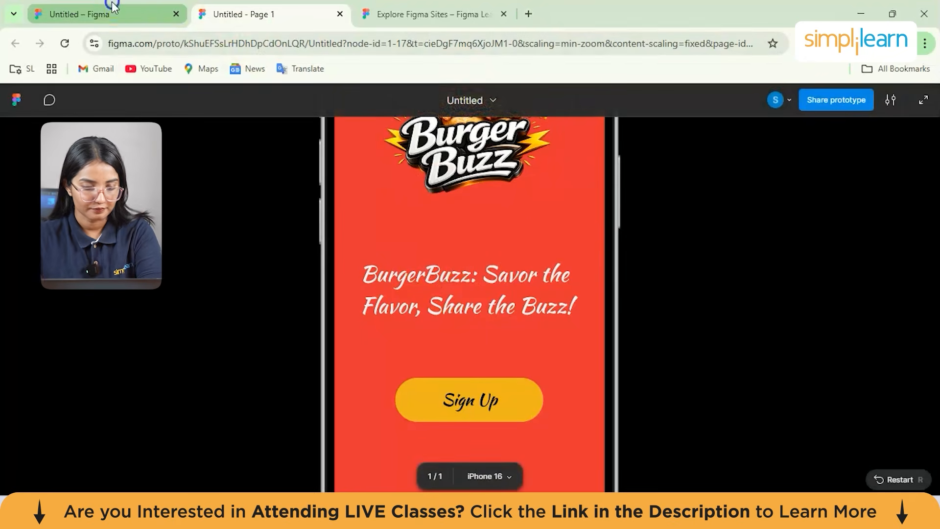
Return to the design file and rename the frame around the splash design as "Splash screen".
left_click(113, 3)
left_click(509, 275)
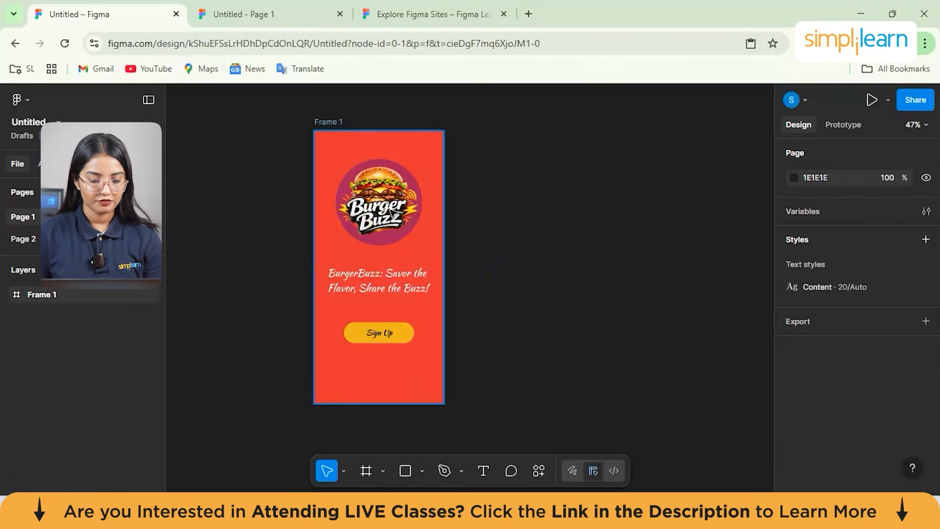
left_click(435, 148)
left_click(435, 148)
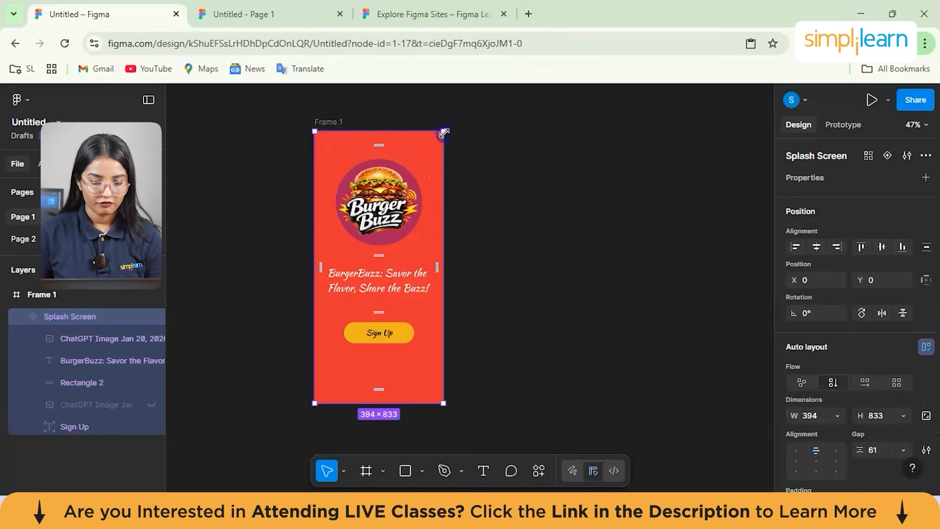
left_click(339, 123)
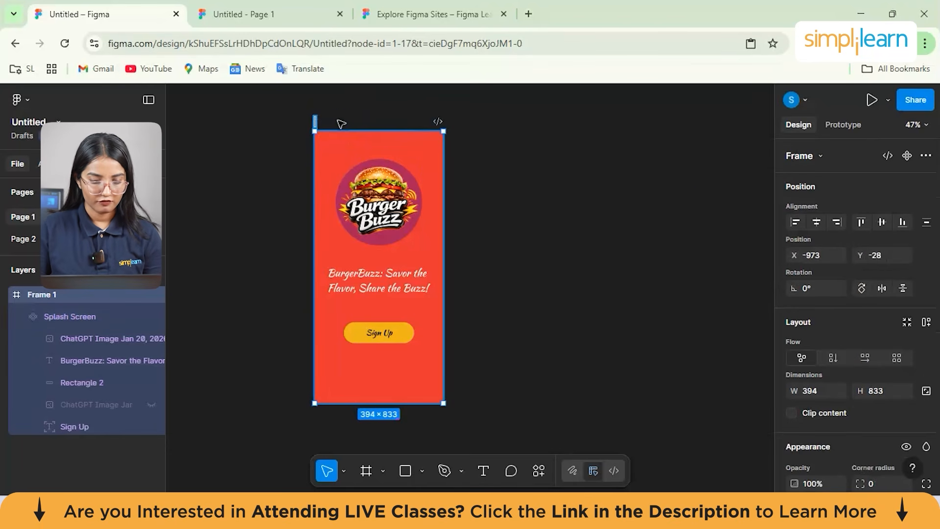
type("Splash screen")
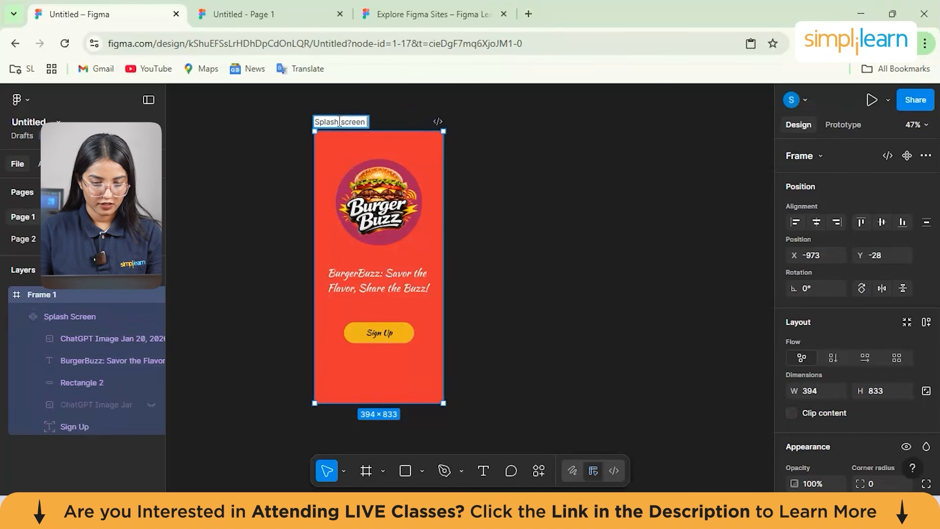
key("Return")
left_click(545, 212)
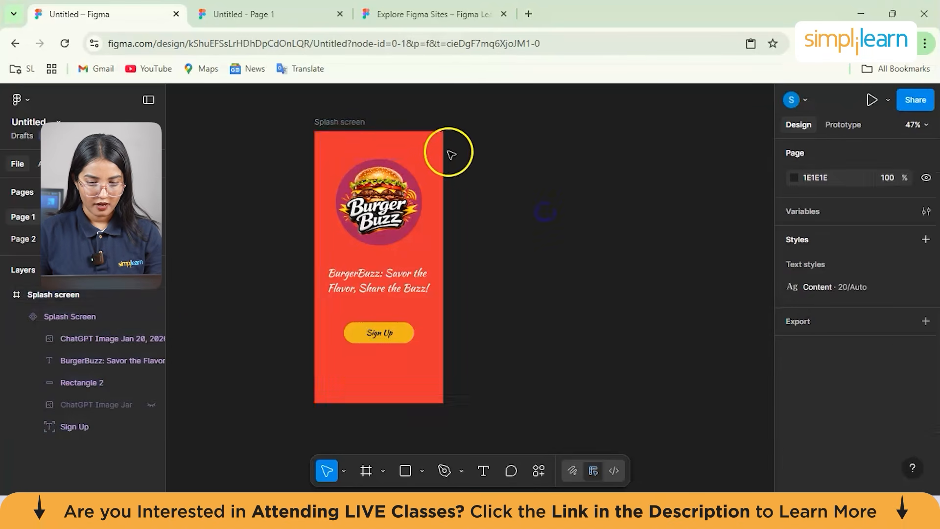
Copy the Splash Screen component inside the frame and place the copy beside the original on the canvas.
left_click(423, 148)
right_click(422, 148)
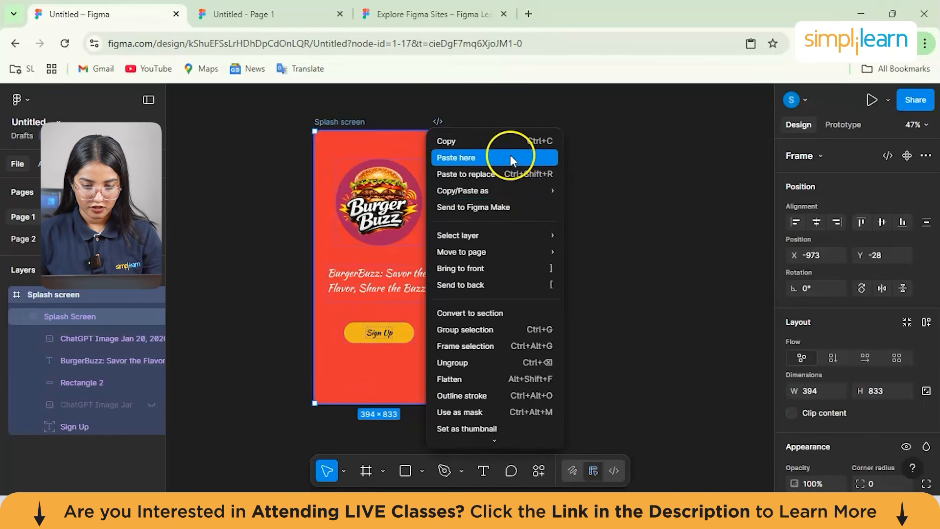
mouse_move(539, 195)
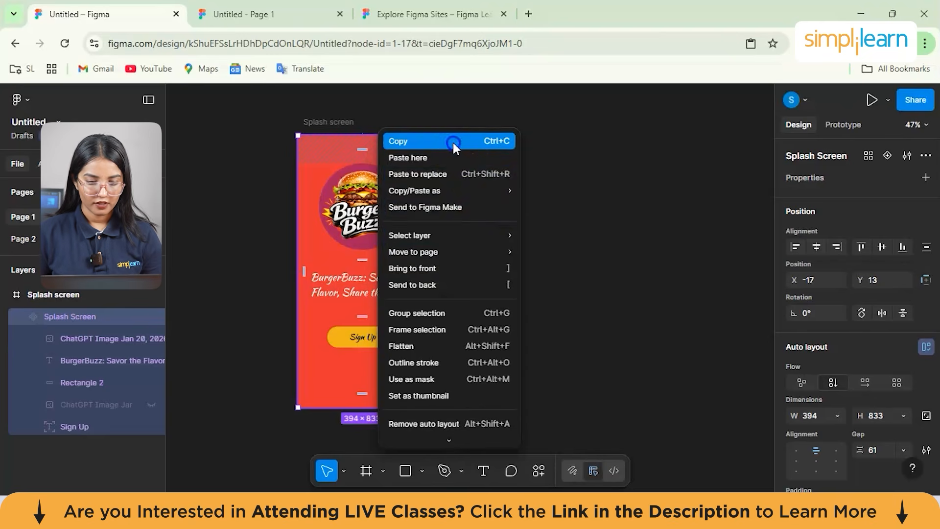
left_click(454, 142)
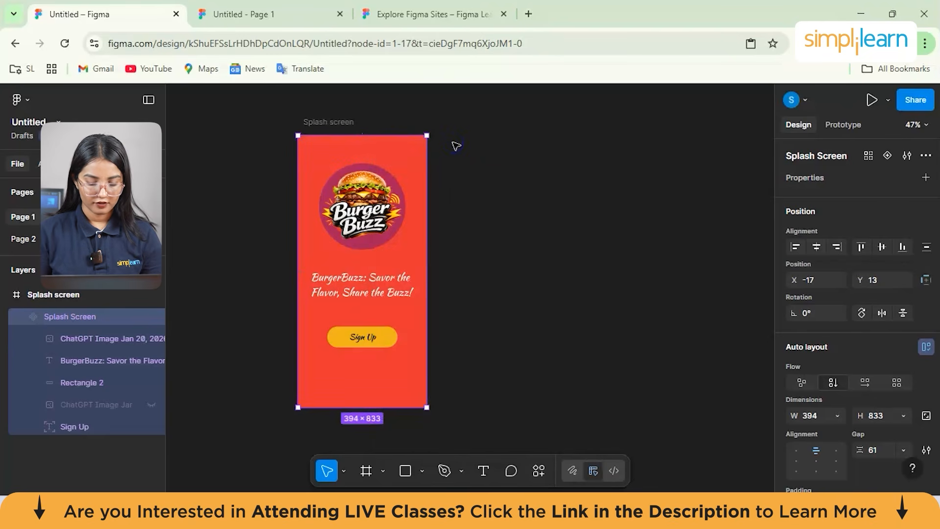
key("ctrl+v")
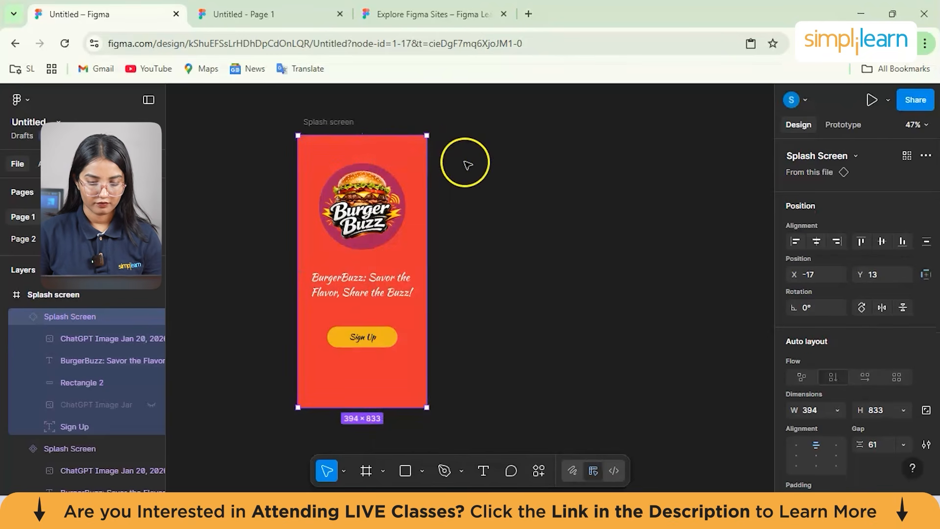
right_click(463, 160)
left_click(521, 170)
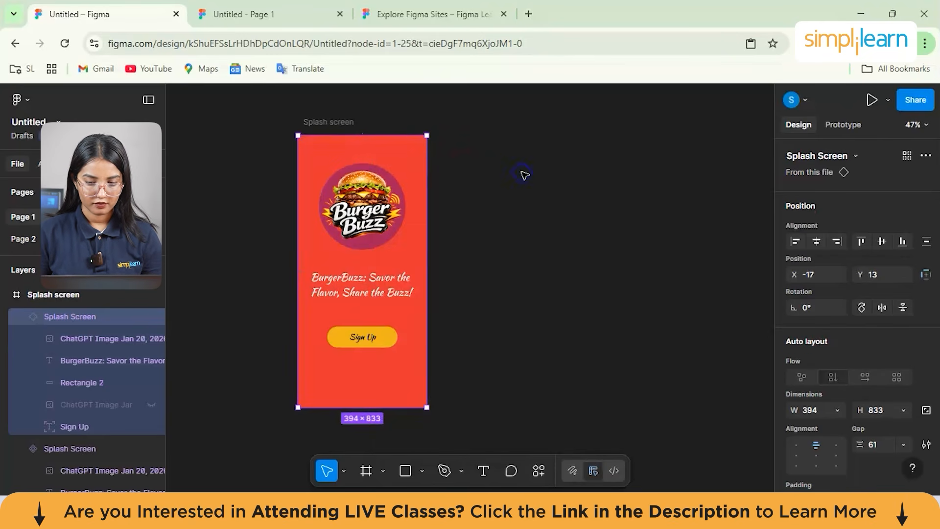
left_click_drag(521, 172, 471, 161)
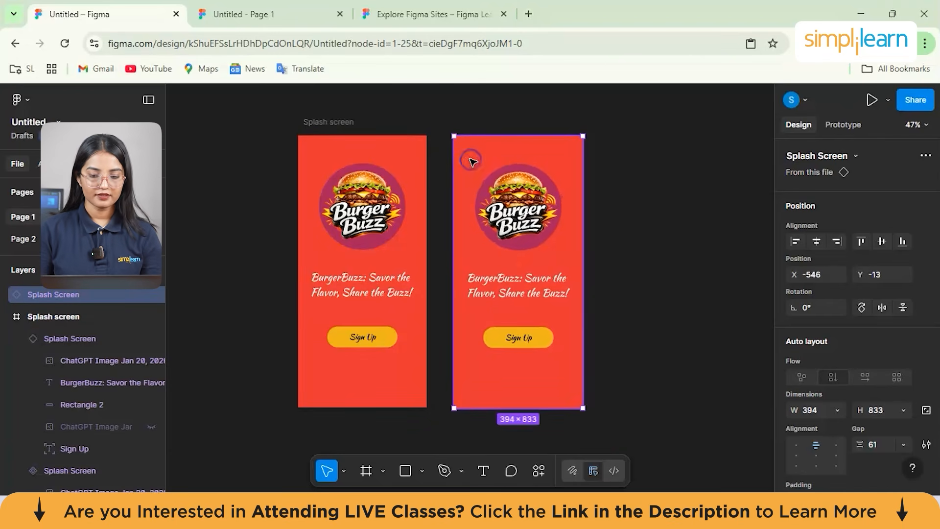
left_click(515, 188)
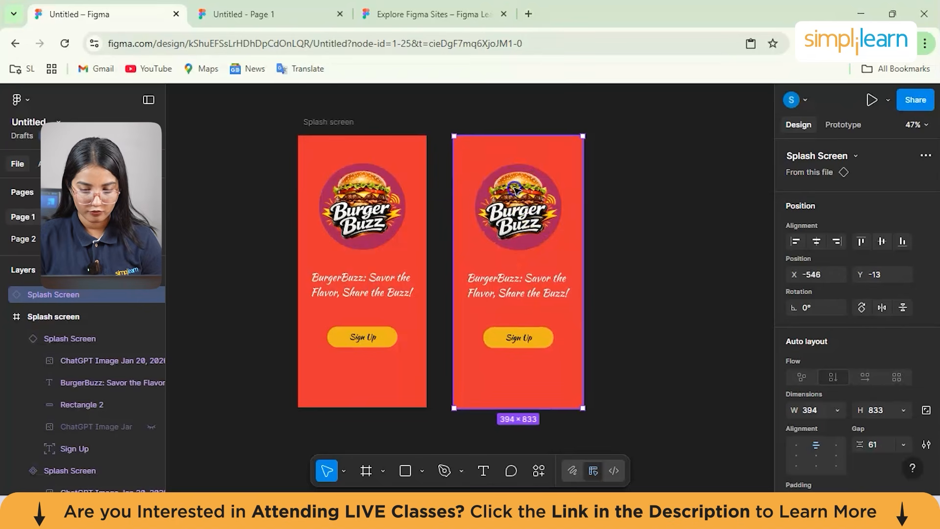
double_click(514, 188)
double_click(498, 212)
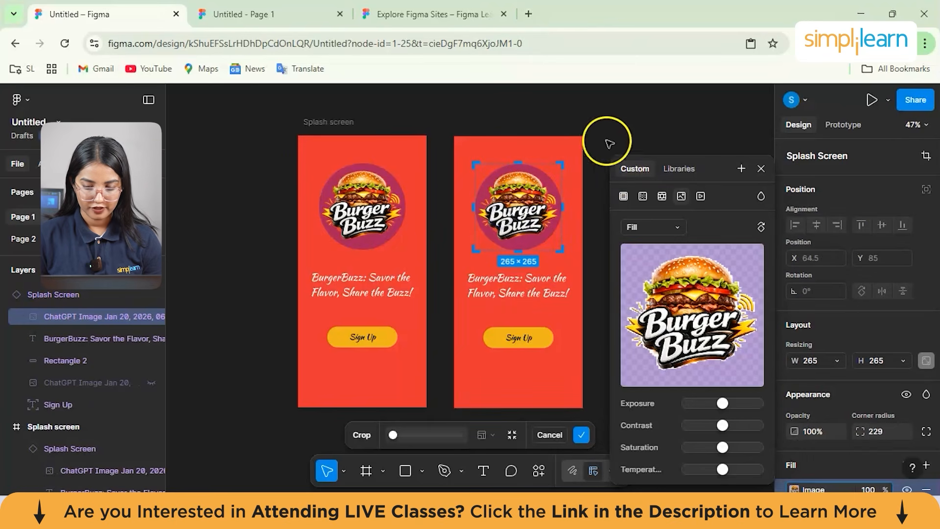
left_click(761, 168)
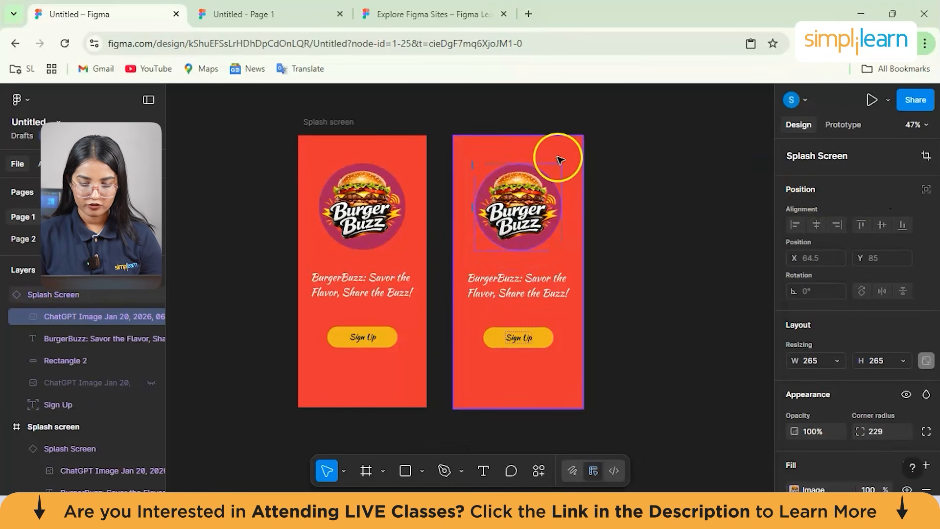
Add auto layout around the copied splash screen and enlarge the resulting frame in width and height.
left_click(559, 159)
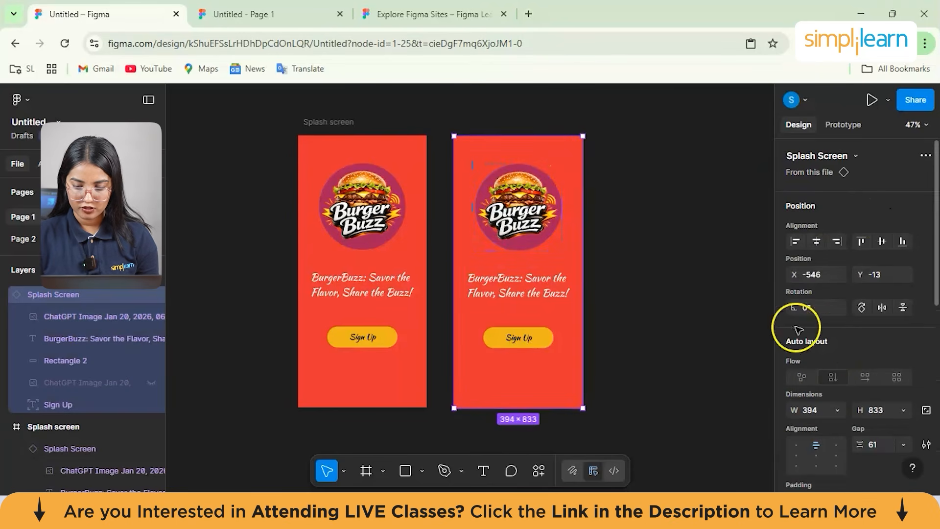
right_click(568, 169)
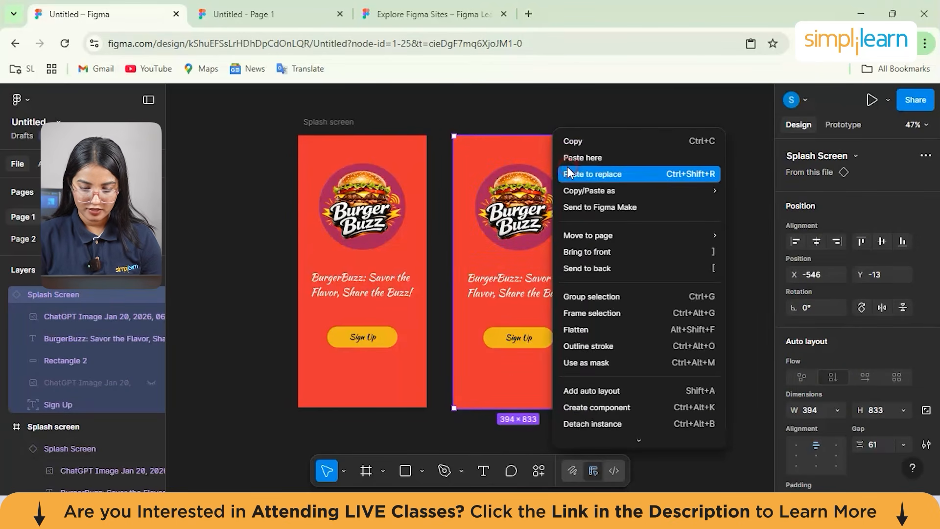
scroll(607, 322, "down", 2)
scroll(607, 322, "down", 1)
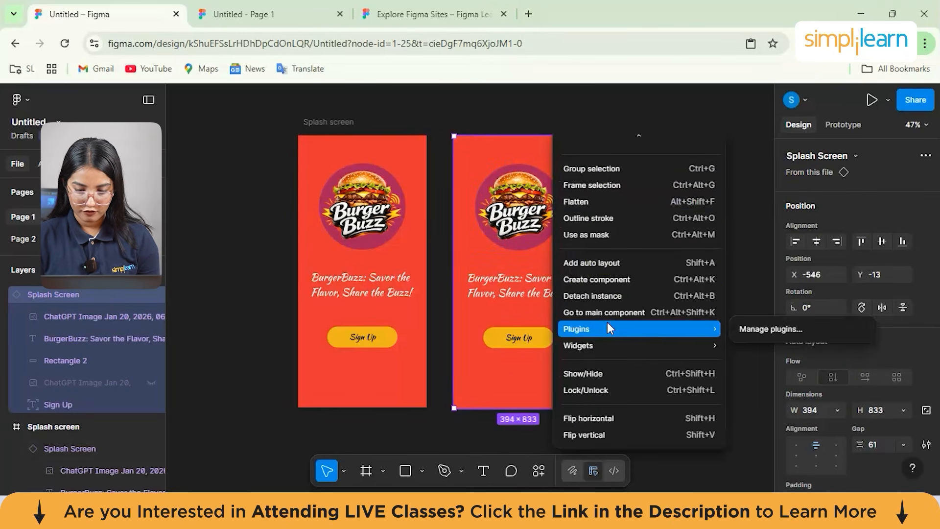
scroll(627, 267, "up", 3)
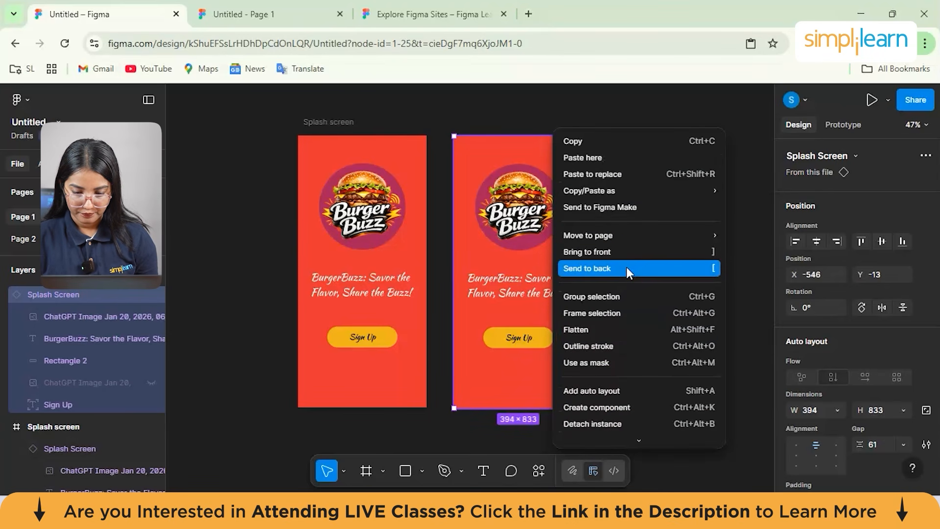
scroll(627, 266, "down", 1)
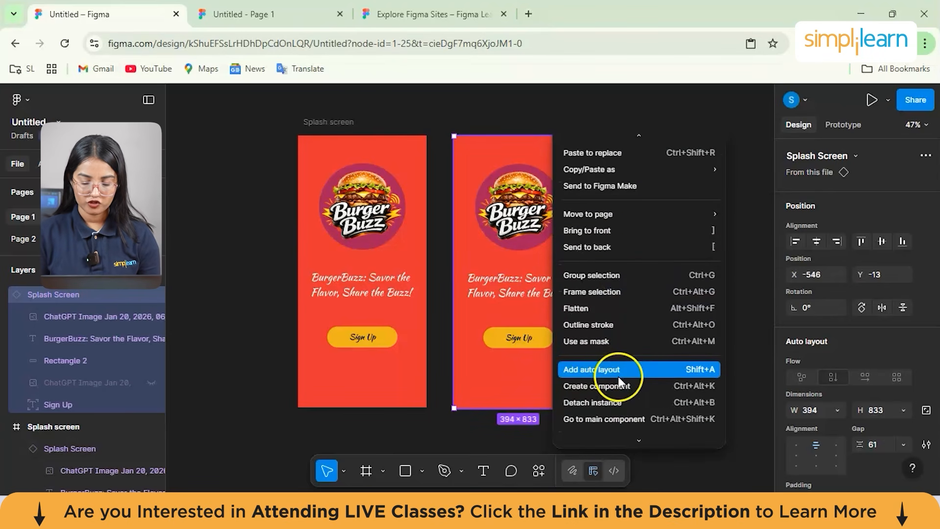
left_click(591, 369)
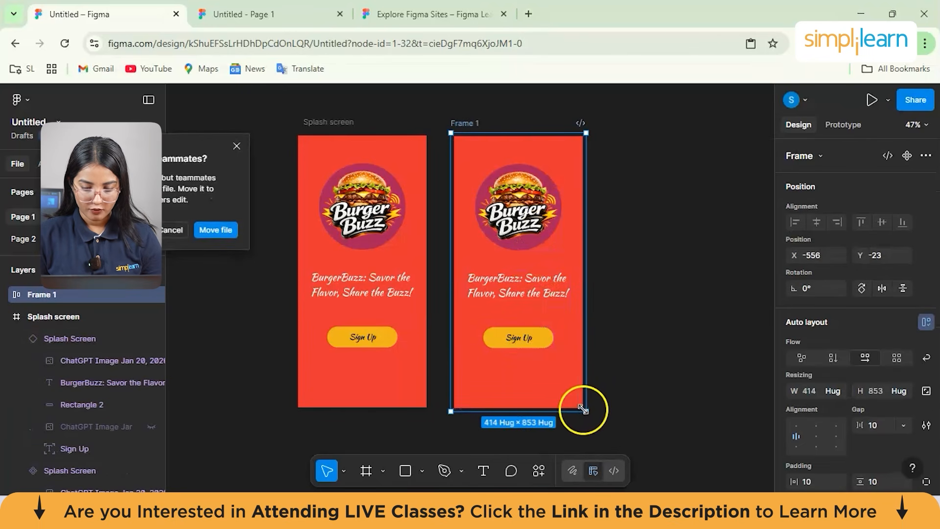
left_click_drag(586, 411, 598, 428)
left_click_drag(593, 285, 667, 280)
Try stretching the copied splash screen to about 668 × 788, and undo the resize.
left_click(574, 339)
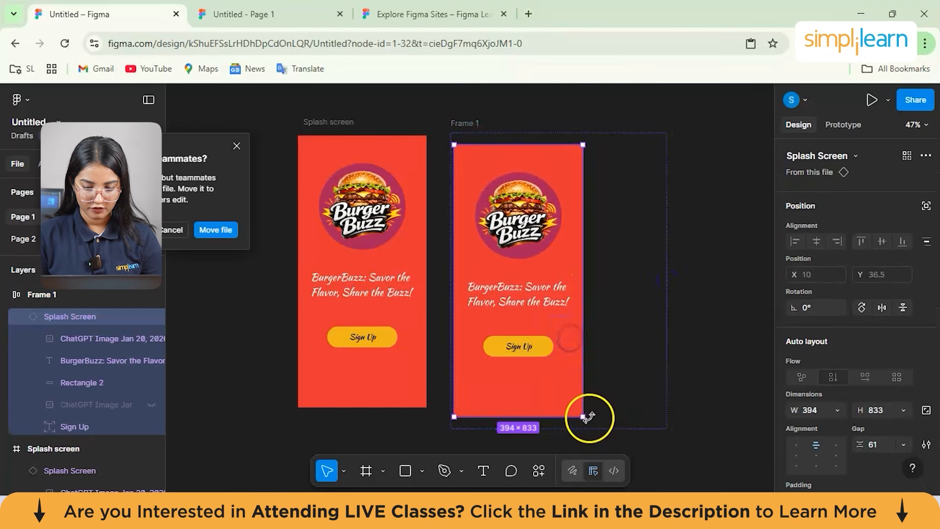
left_click_drag(582, 417, 627, 410)
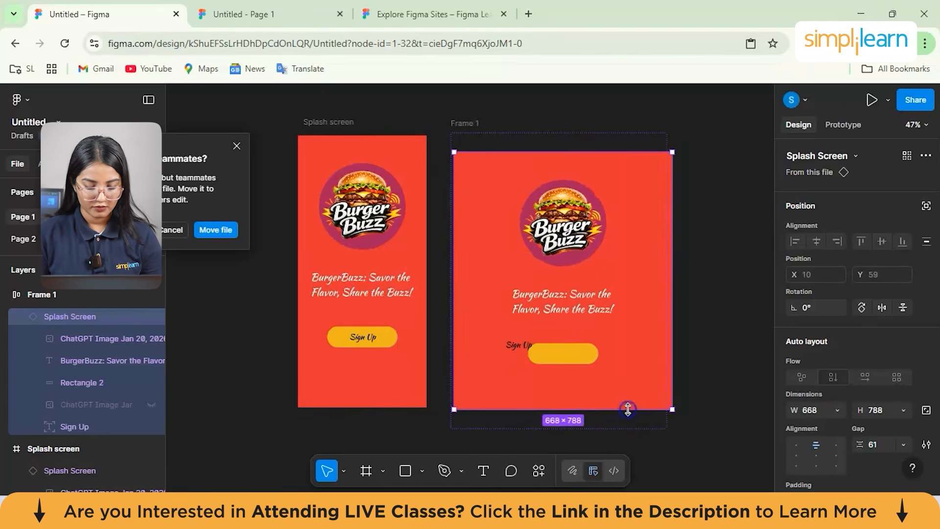
key("ctrl+z")
Resize the copied splash screen to about 782 × 826.
left_click(512, 363)
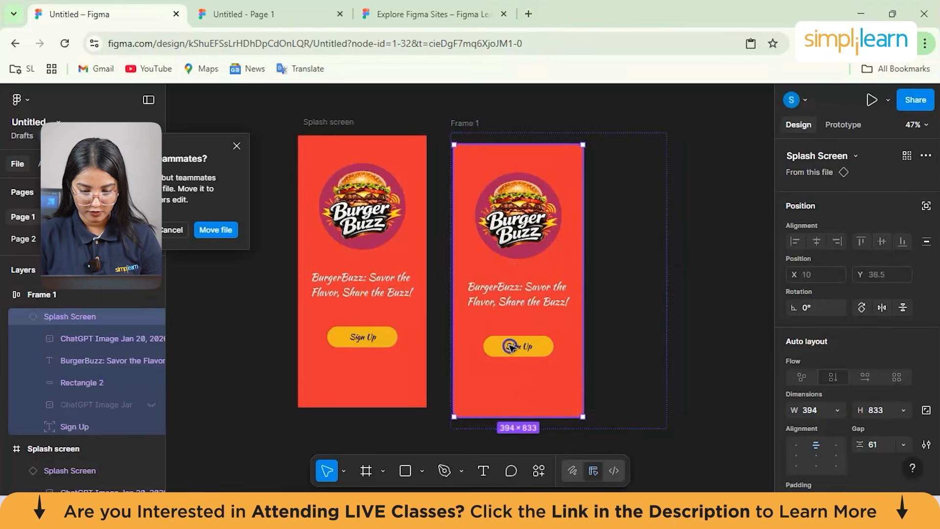
double_click(521, 346)
left_click(535, 378)
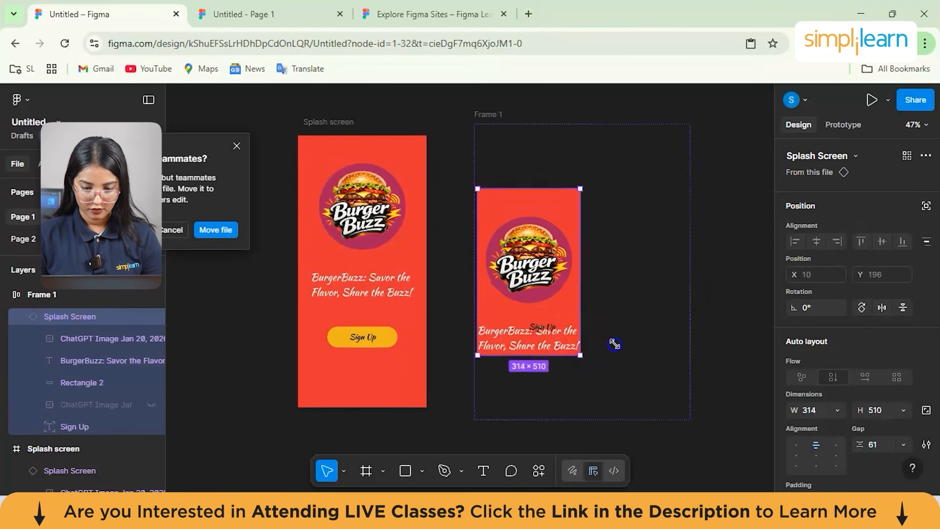
left_click_drag(615, 345, 670, 406)
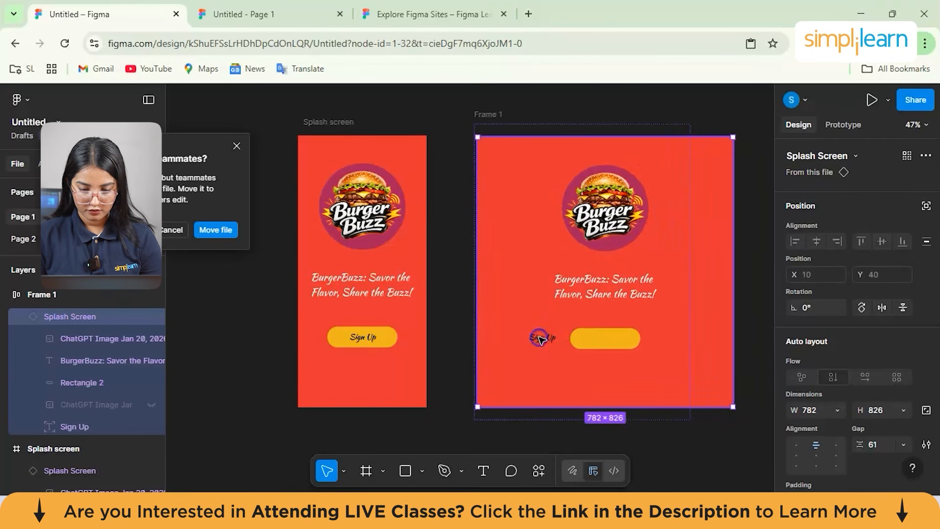
Try to select the displaced Sign Up text in the widened copy and move it onto the amber button.
left_click(540, 339)
left_click(591, 341)
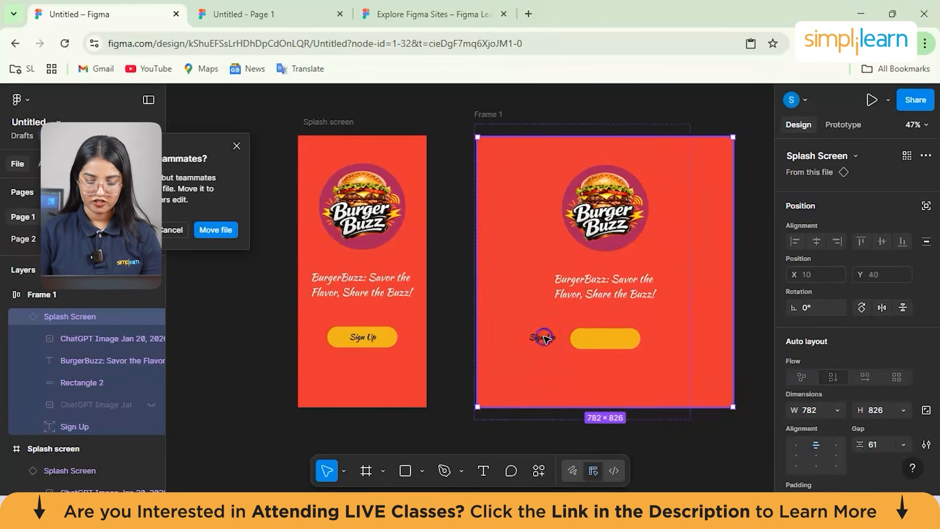
left_click(544, 339)
left_click(548, 337)
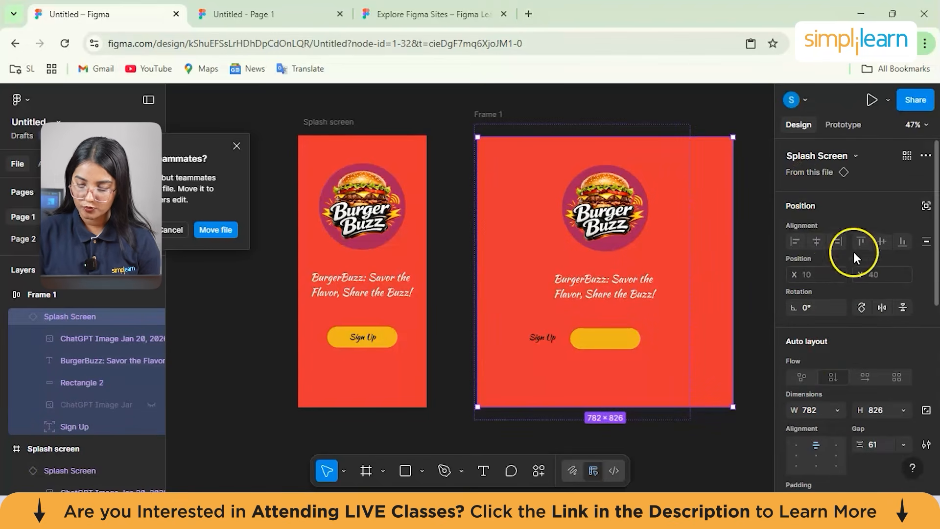
Try to change the widened copy's auto layout flow and horizontal alignment, and to shift its logo.
scroll(853, 251, "down", 3)
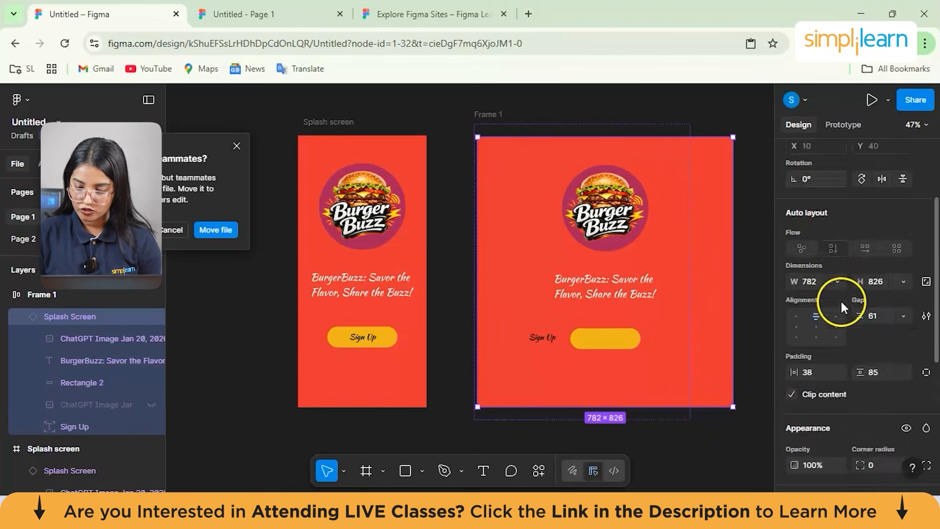
left_click(803, 244)
left_click(843, 242)
left_click(629, 261)
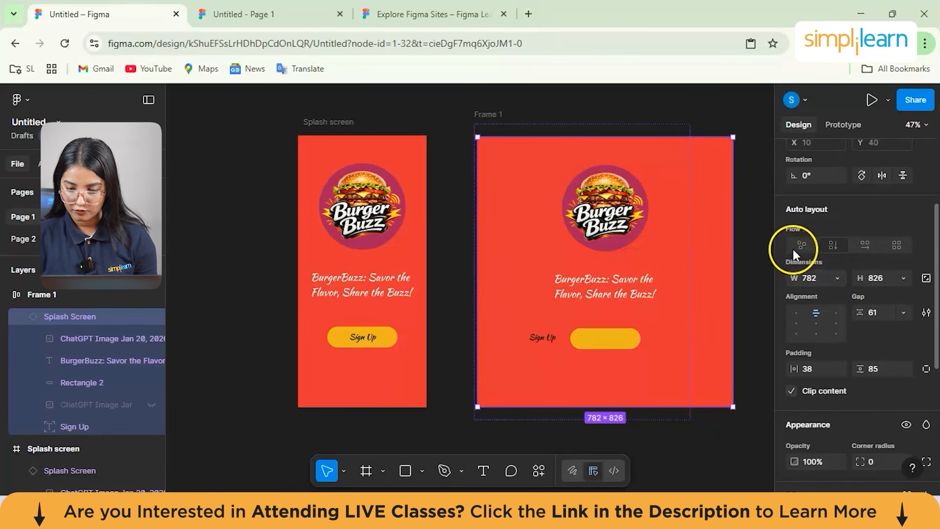
scroll(804, 240, "up", 3)
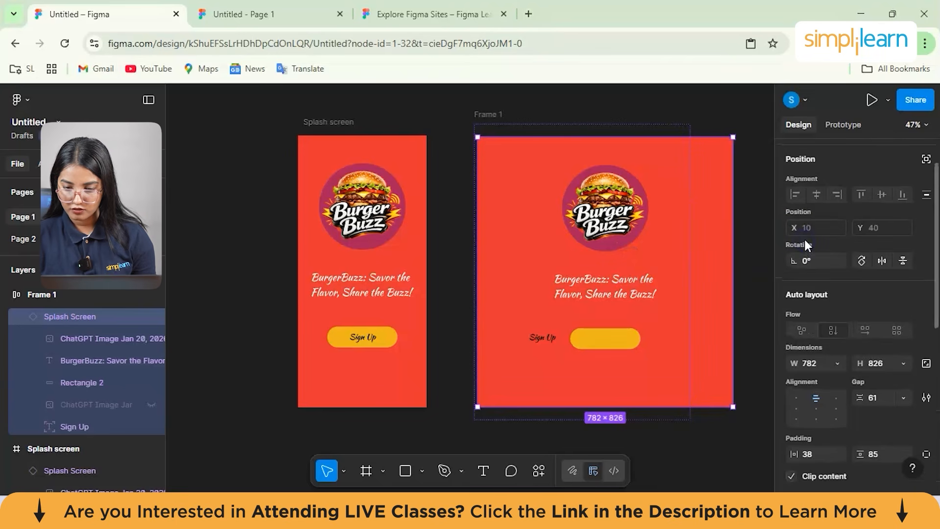
scroll(815, 190, "up", 2)
left_click(818, 241)
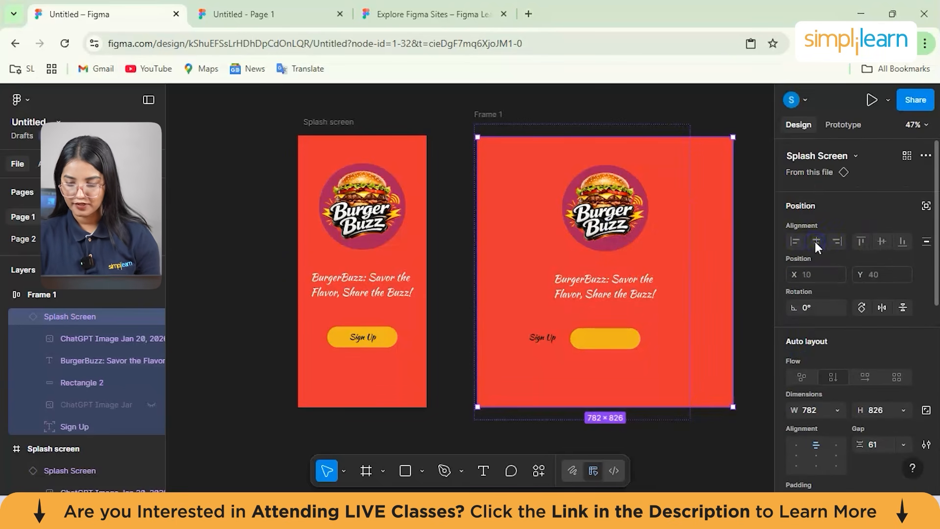
left_click_drag(627, 199, 603, 195)
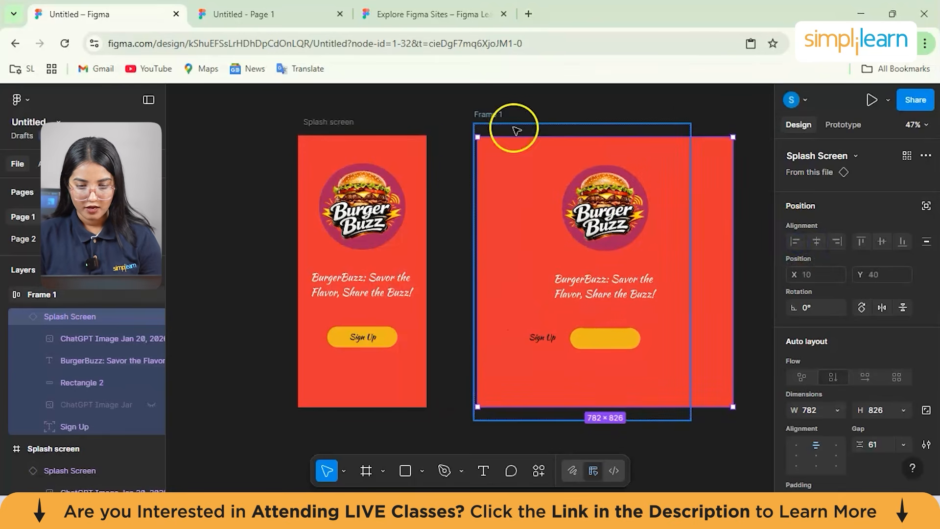
Try resizing the original splash screen from its edge and corner, and undo each resize.
left_click(407, 149)
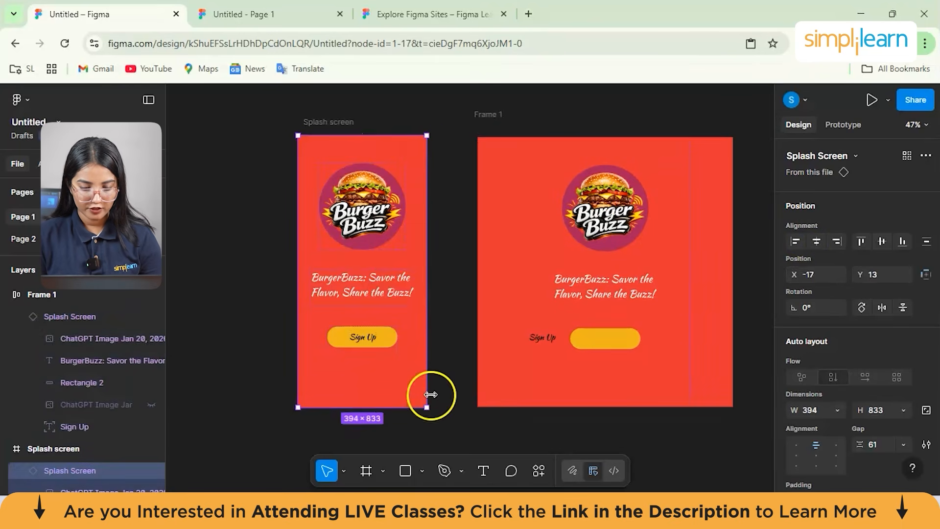
left_click_drag(492, 392, 628, 281)
key("ctrl+z")
left_click(403, 152)
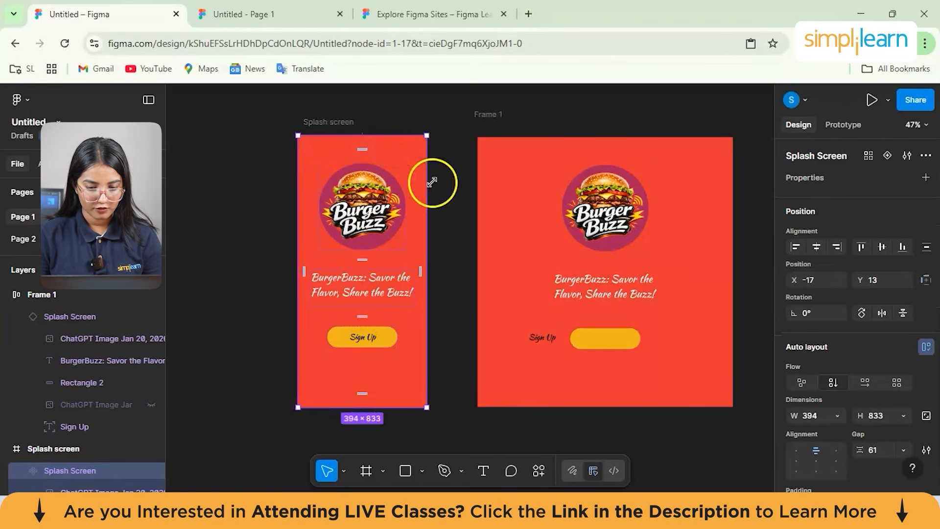
left_click_drag(425, 136, 362, 240)
key("ctrl+z")
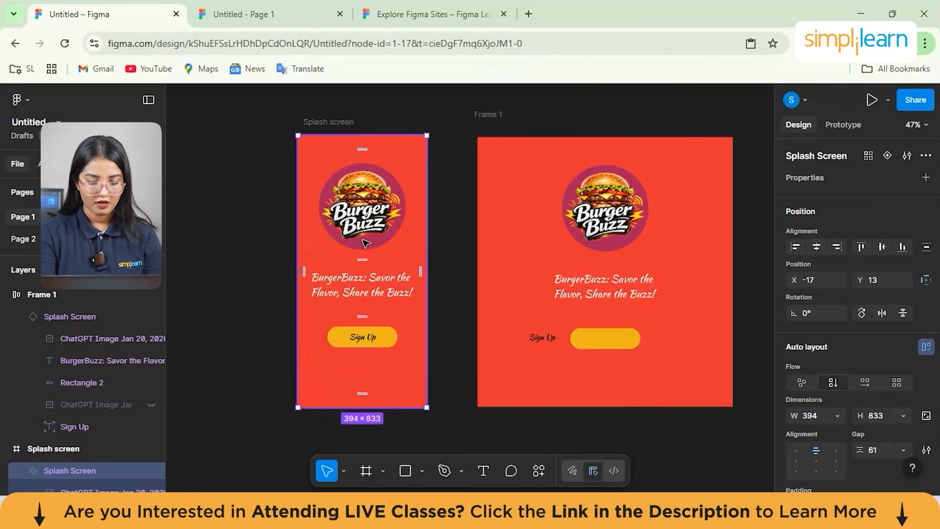
Narrow the widened splash screen copy to about 414 × 840.
left_click(537, 223)
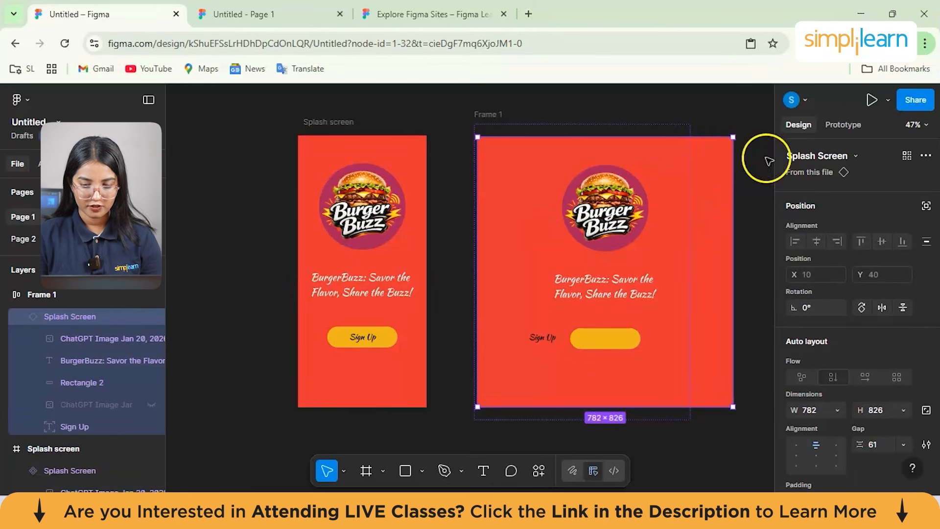
left_click_drag(733, 138, 654, 138)
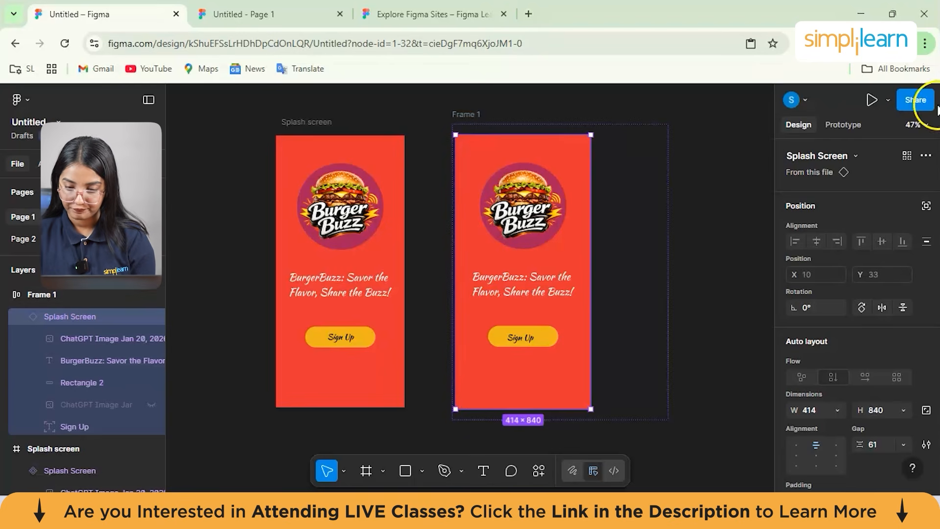
scroll(804, 368, "down", 5)
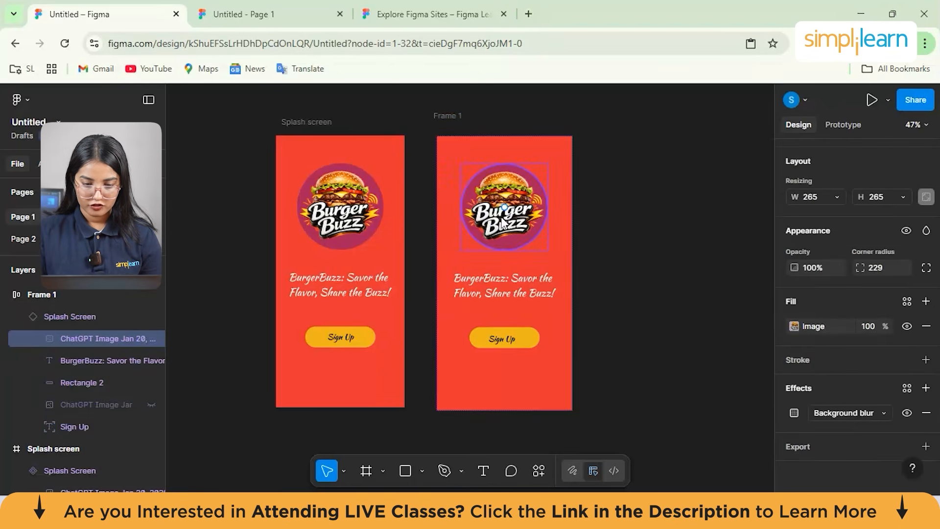
Delete the logo from the splash screen copy, and select its tagline and amber button in turn.
key("shift+h")
left_click(503, 235)
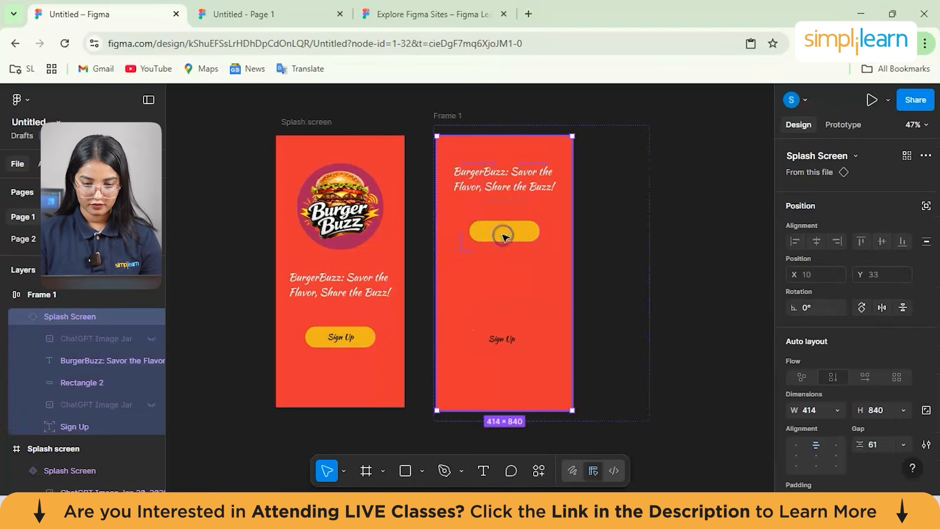
double_click(478, 188)
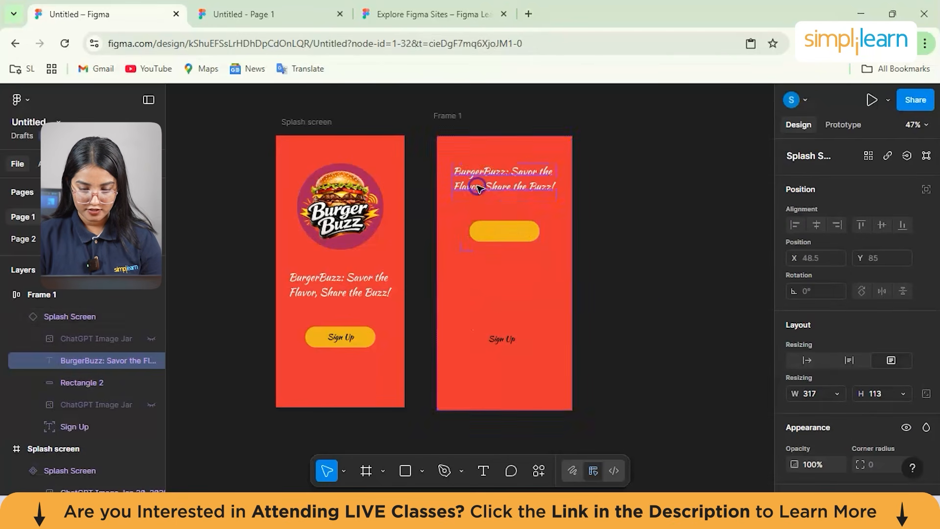
key("Escape")
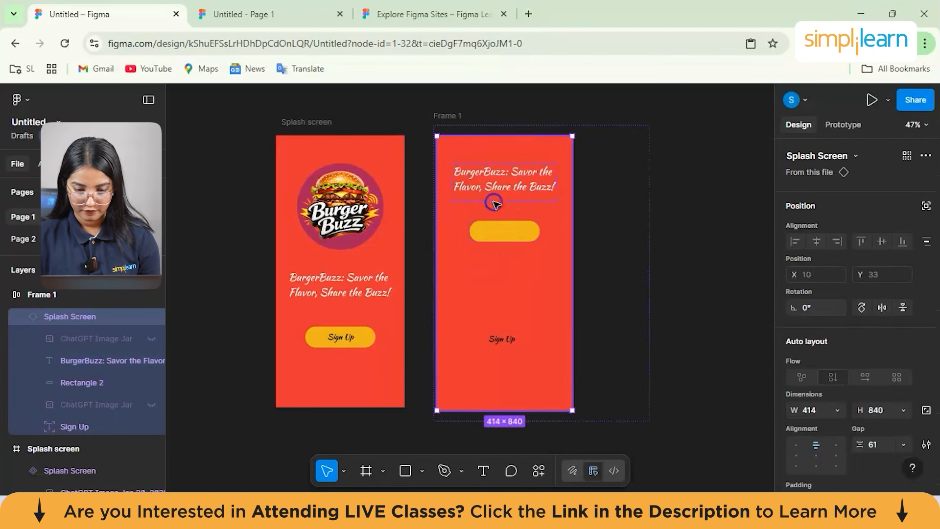
right_click(494, 201)
left_click(477, 234)
double_click(478, 235)
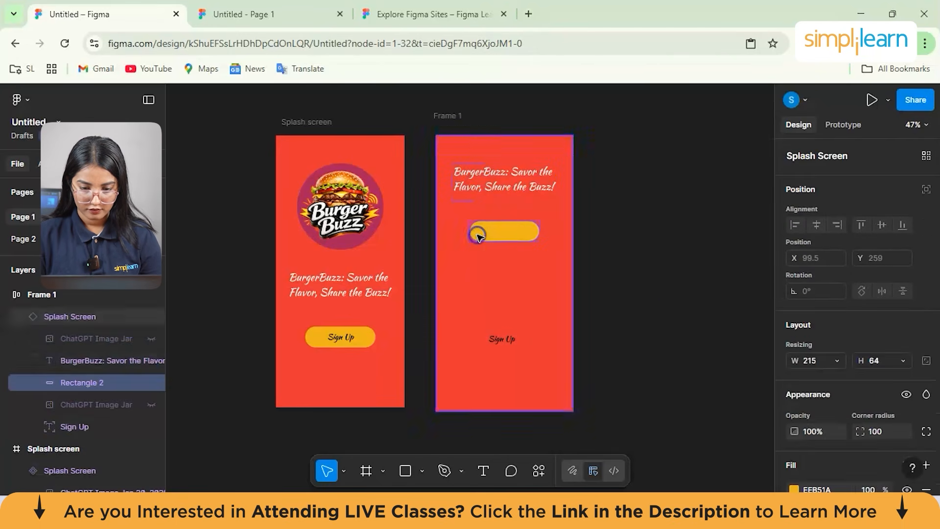
Look through the available operations for the copy's tagline and go to its main component.
left_click(468, 186)
right_click(467, 186)
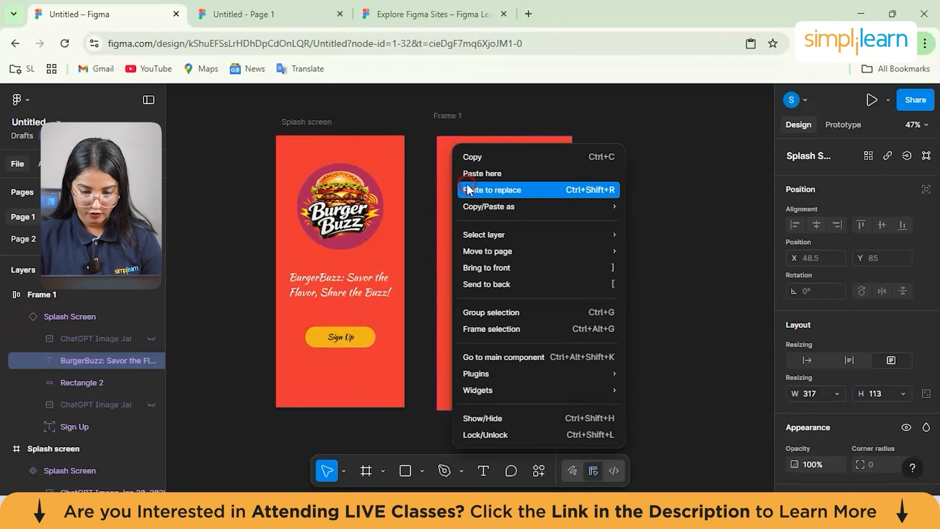
mouse_move(517, 235)
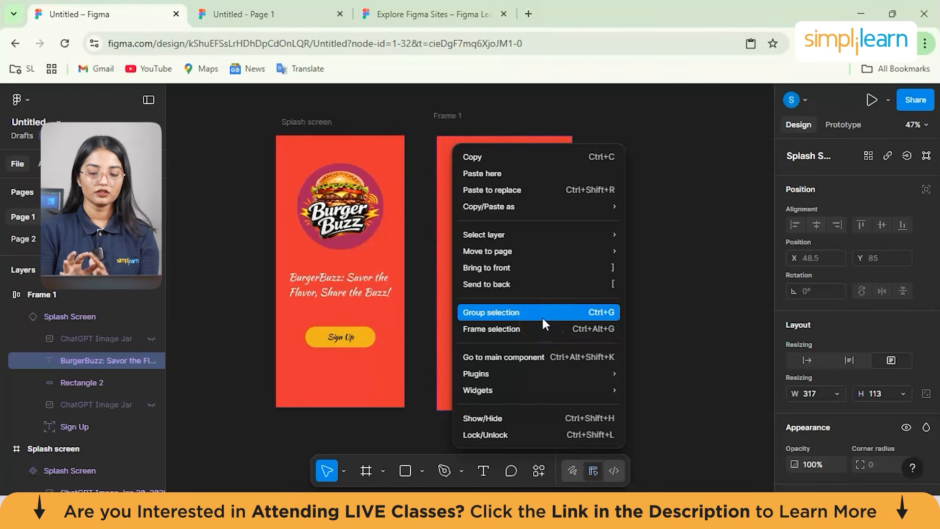
left_click(538, 374)
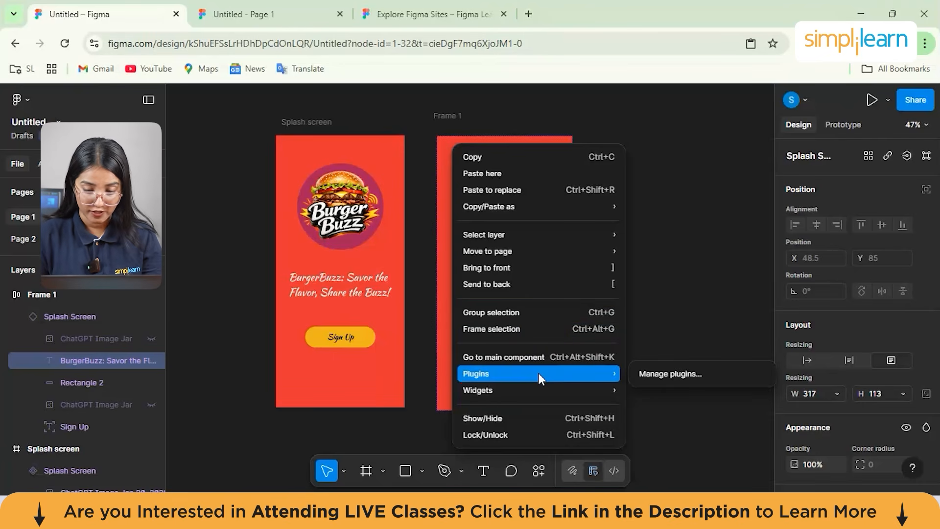
left_click(539, 360)
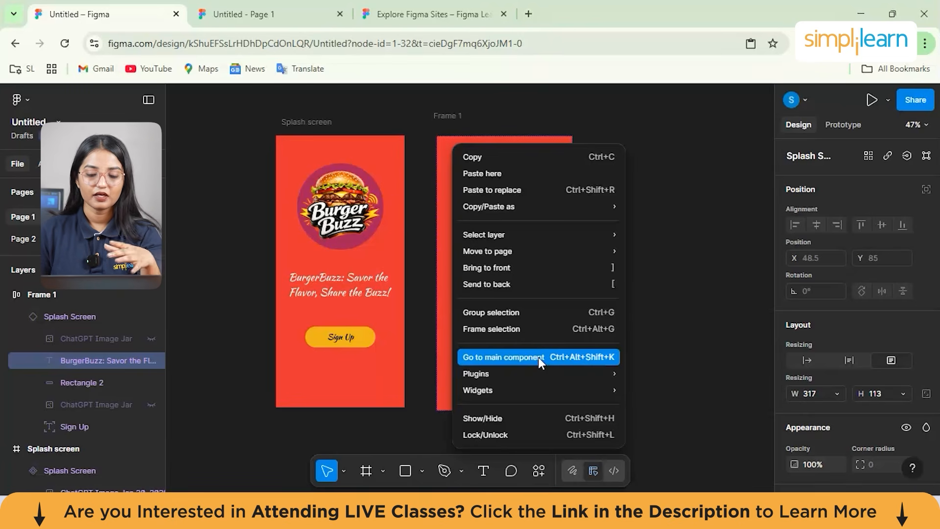
left_click(653, 279)
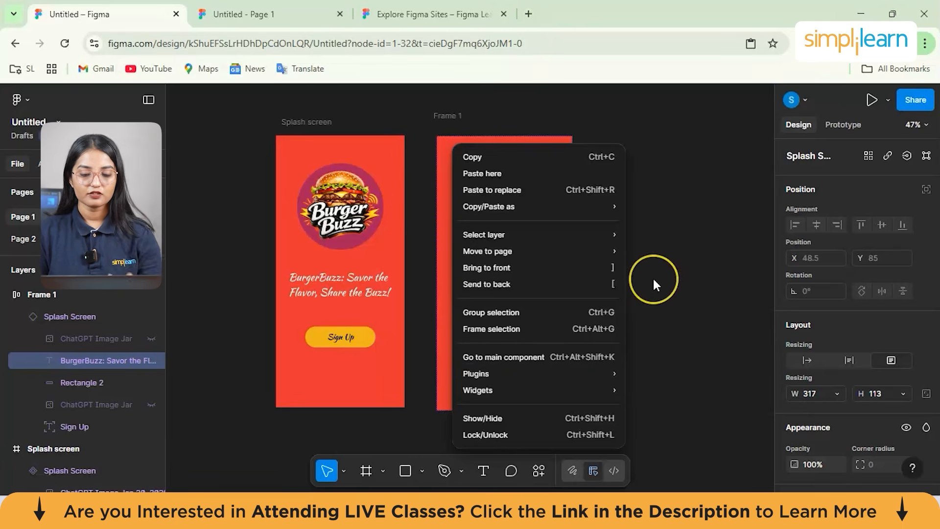
left_click(546, 361)
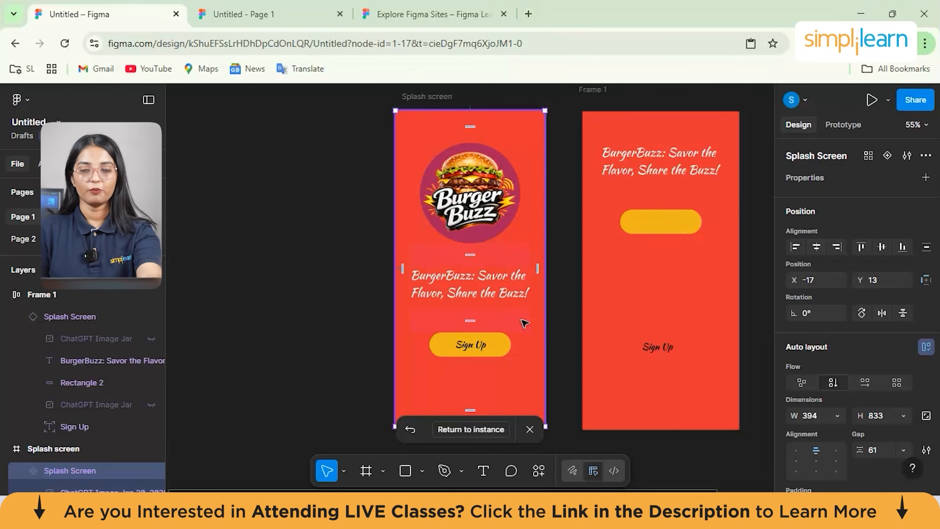
Return to the splash screen copy in Frame 1 and detach it from its main component.
left_click(498, 277)
left_click(568, 287)
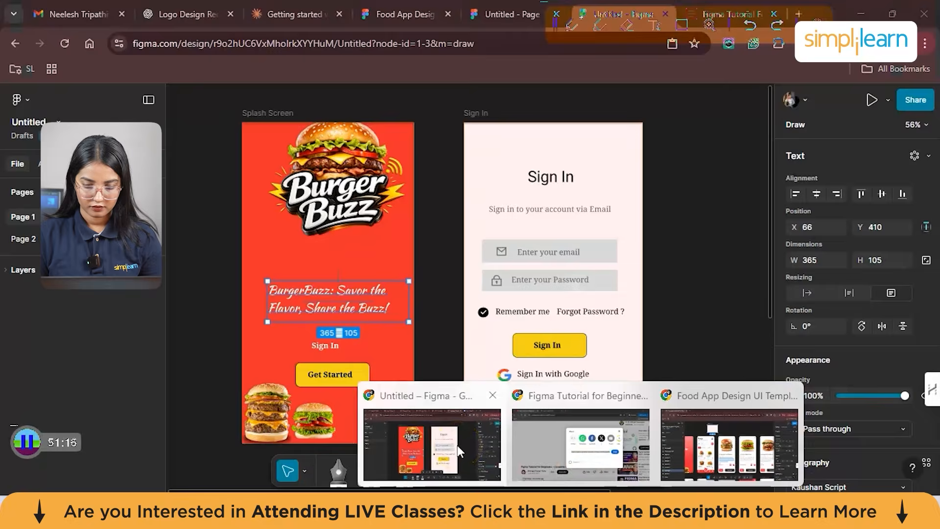
left_click(630, 132)
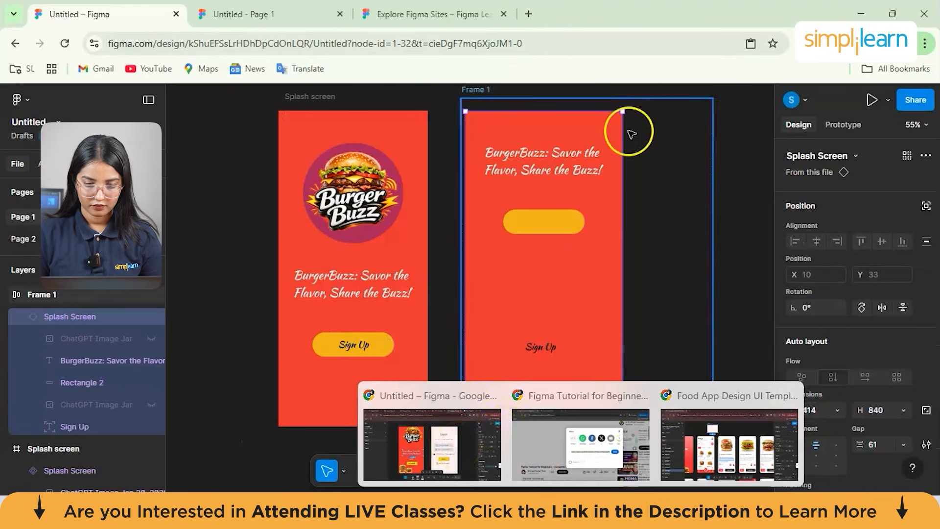
left_click(566, 211)
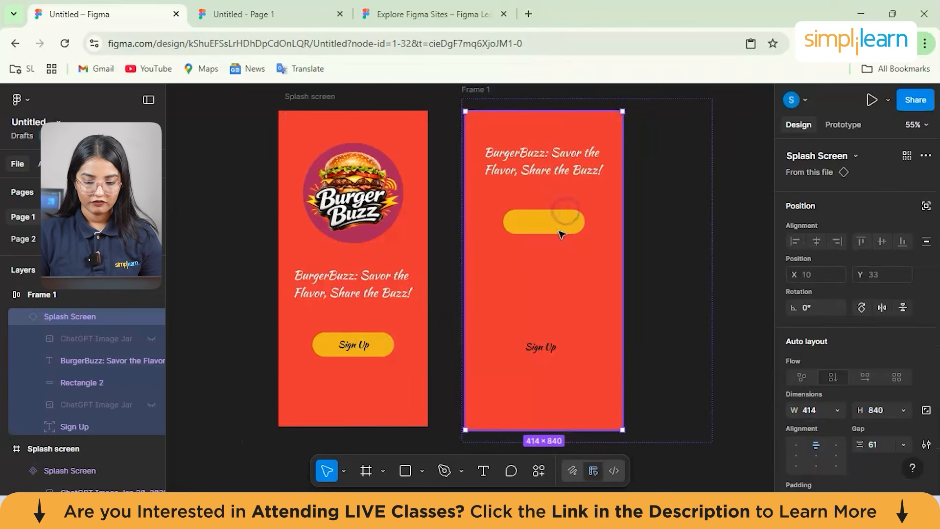
left_click(525, 255)
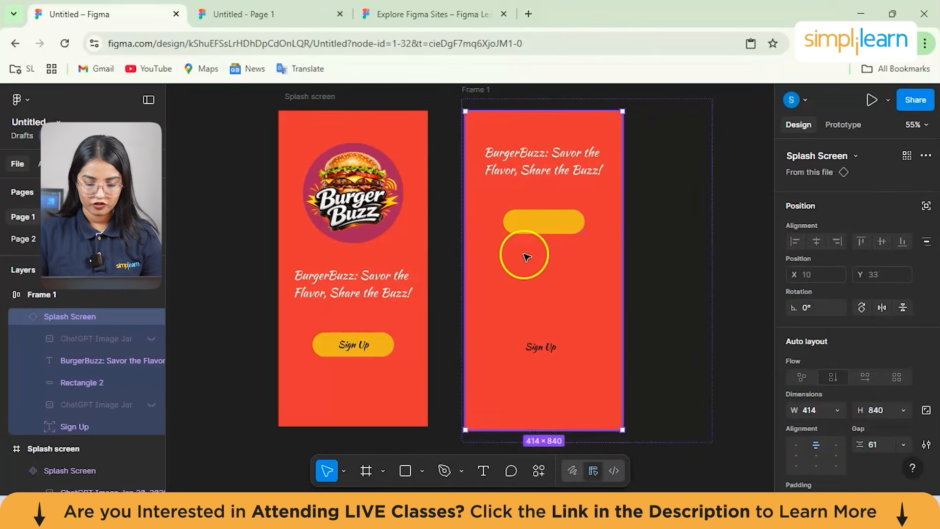
right_click(531, 222)
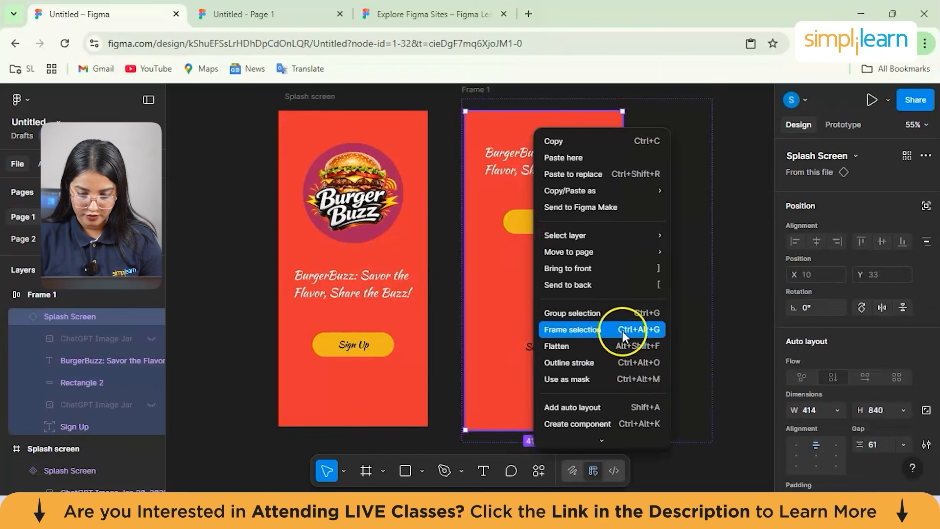
scroll(622, 326, "down", 3)
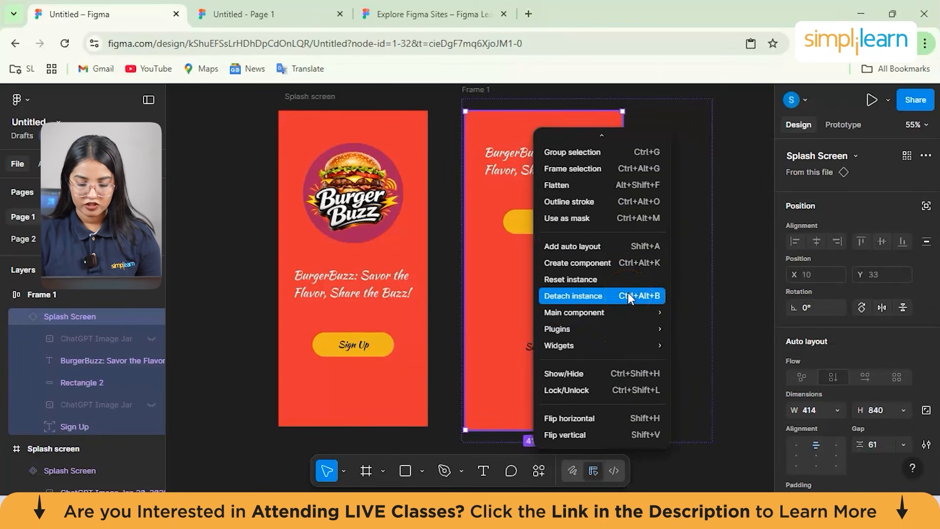
left_click(628, 296)
Remove auto layout from the detached splash screen copy.
right_click(542, 277)
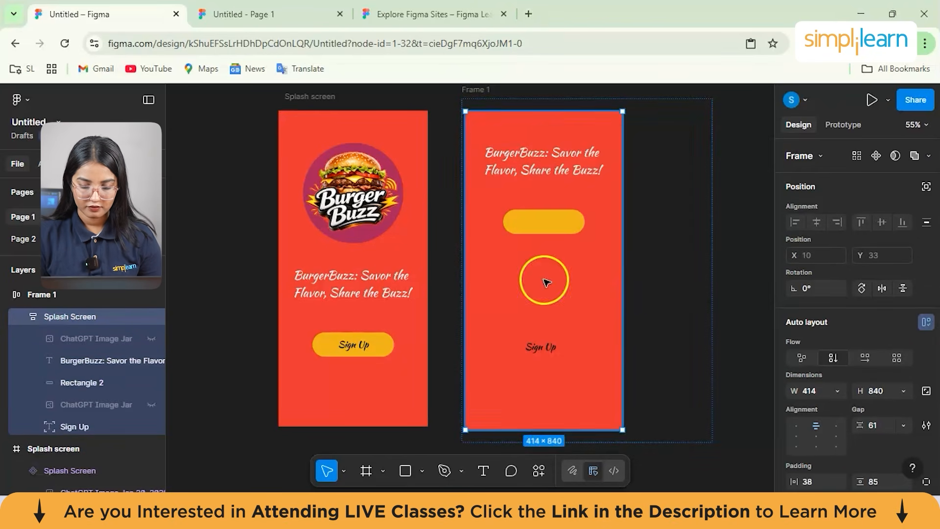
scroll(614, 342, "down", 2)
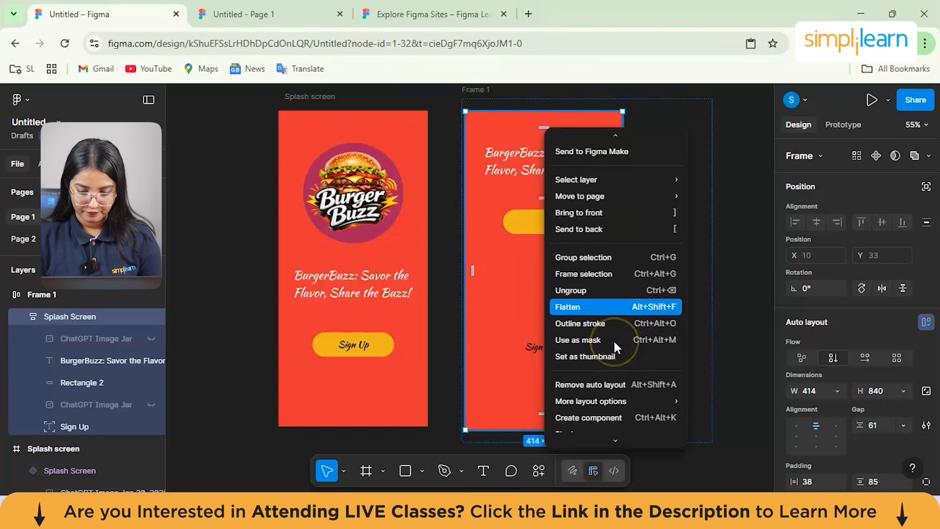
scroll(616, 363, "down", 2)
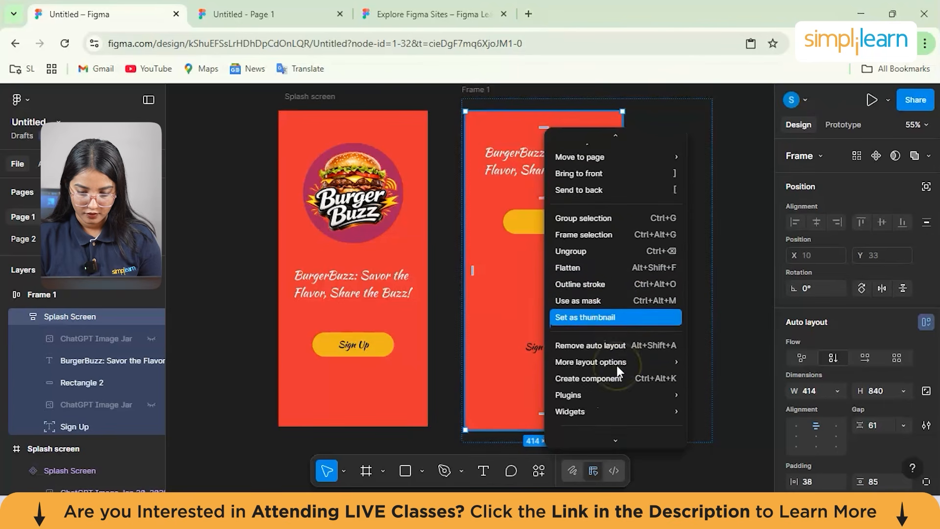
left_click(591, 345)
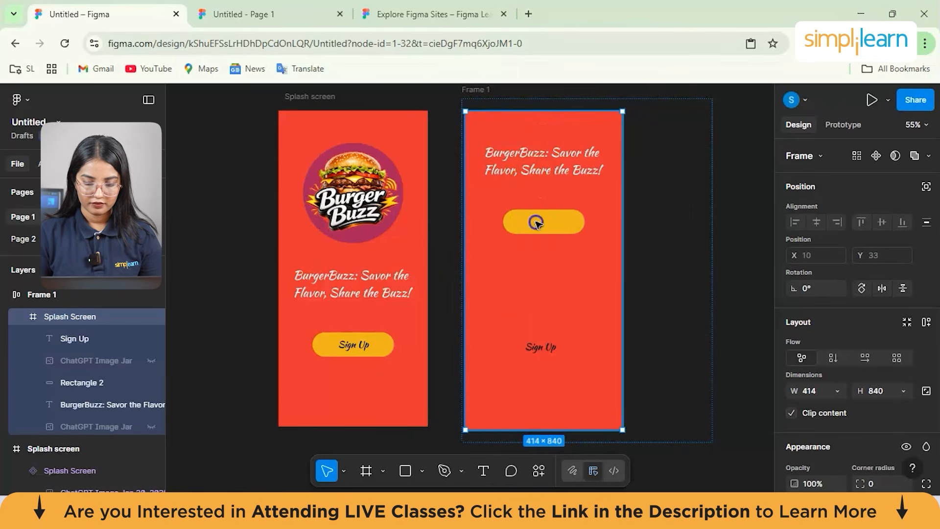
Delete the tagline, amber button and Sign Up text from the detached copy.
left_click_drag(565, 257, 653, 250)
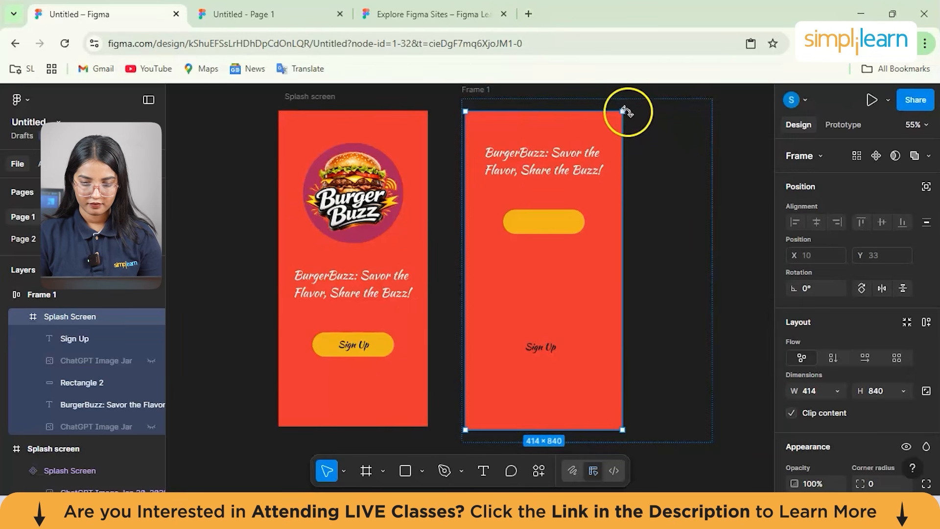
left_click(554, 354)
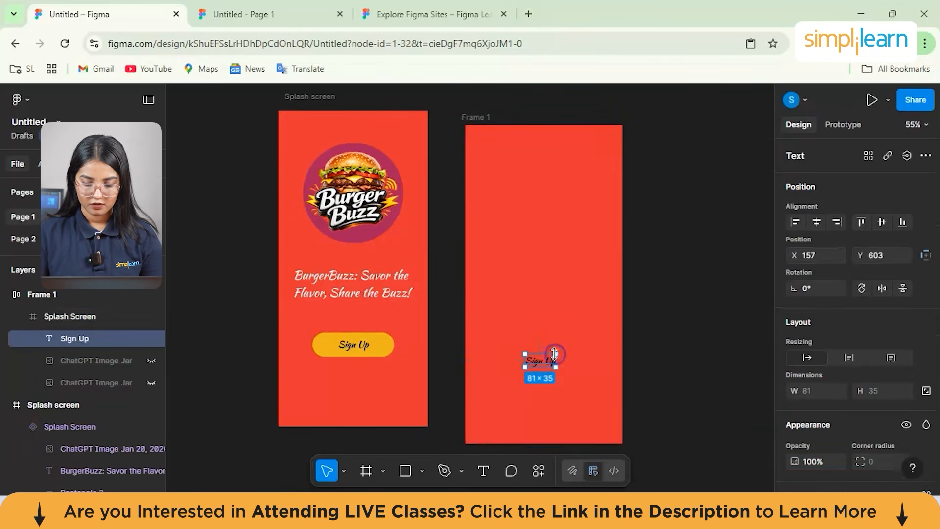
key("Delete")
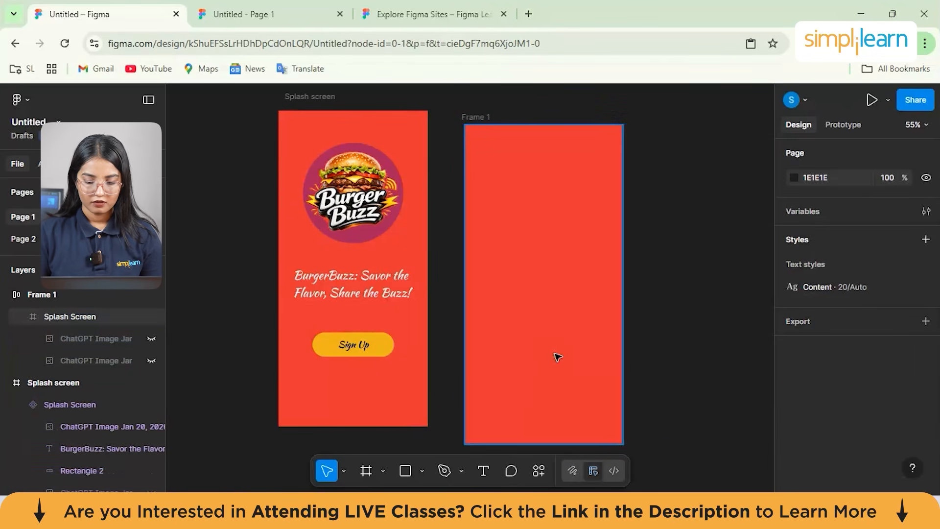
Delete the remaining red Splash Screen frame inside Frame 1, leaving Frame 1 empty.
scroll(541, 251, "down", 3)
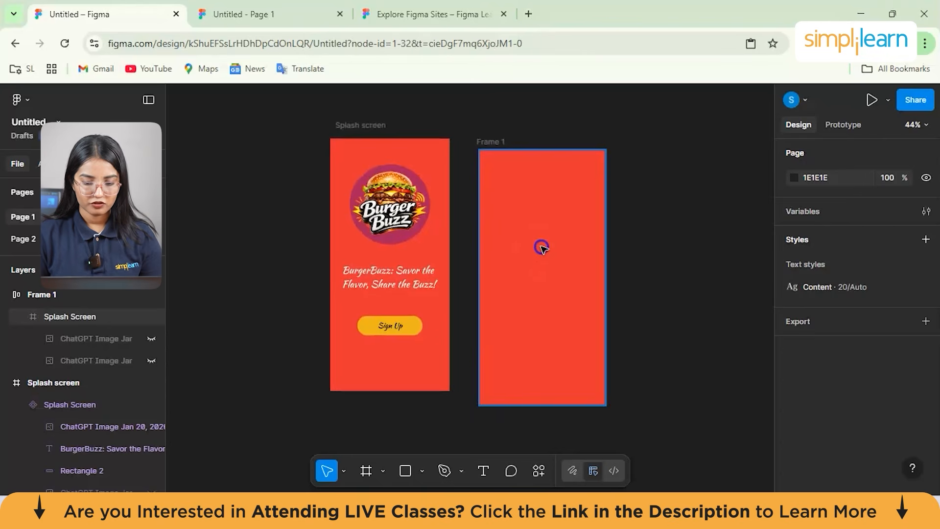
left_click(548, 234)
left_click_drag(548, 233, 661, 275)
left_click(663, 275)
mouse_move(556, 222)
left_mouse_down()
mouse_move(582, 216)
mouse_move(574, 205)
mouse_move(556, 223)
left_mouse_up()
key("Delete")
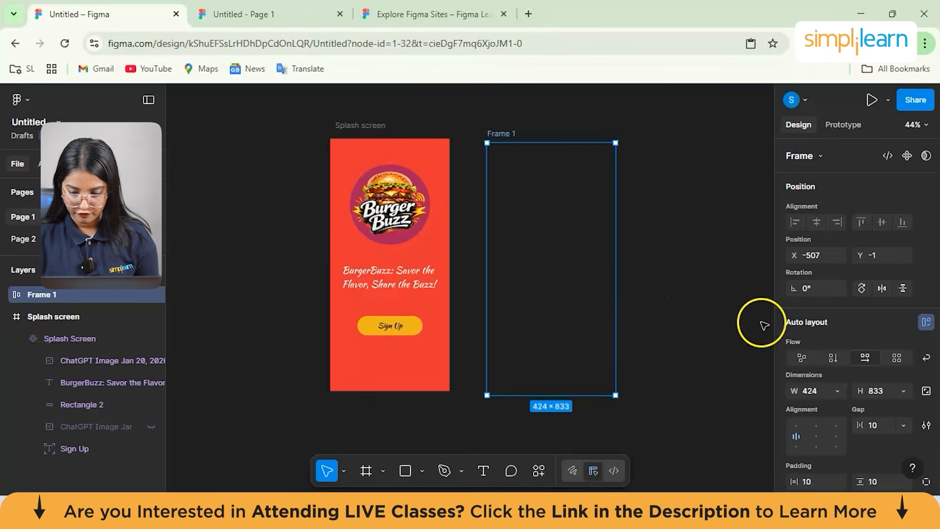
Add a fill to the empty Frame 1 and adjust its colour to an off-white.
scroll(830, 421, "down", 4)
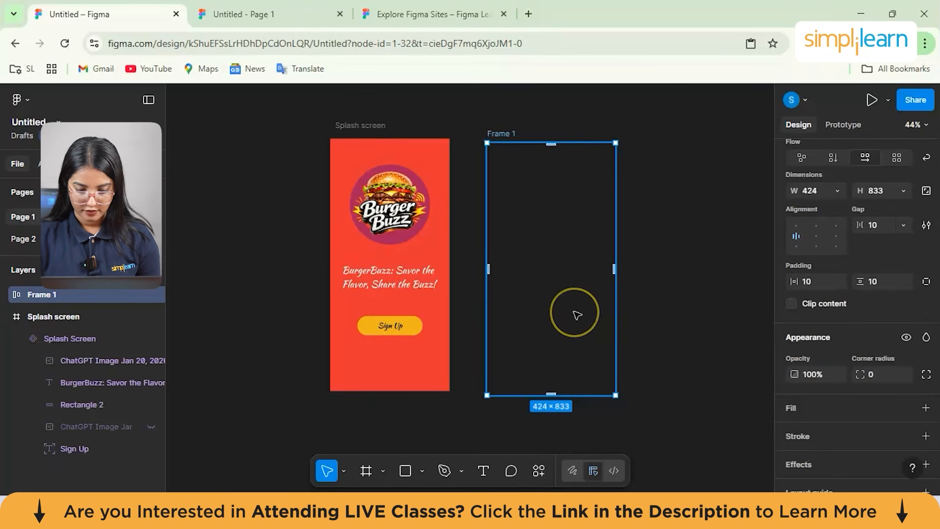
scroll(831, 393, "down", 3)
scroll(831, 392, "up", 3)
left_click(555, 294)
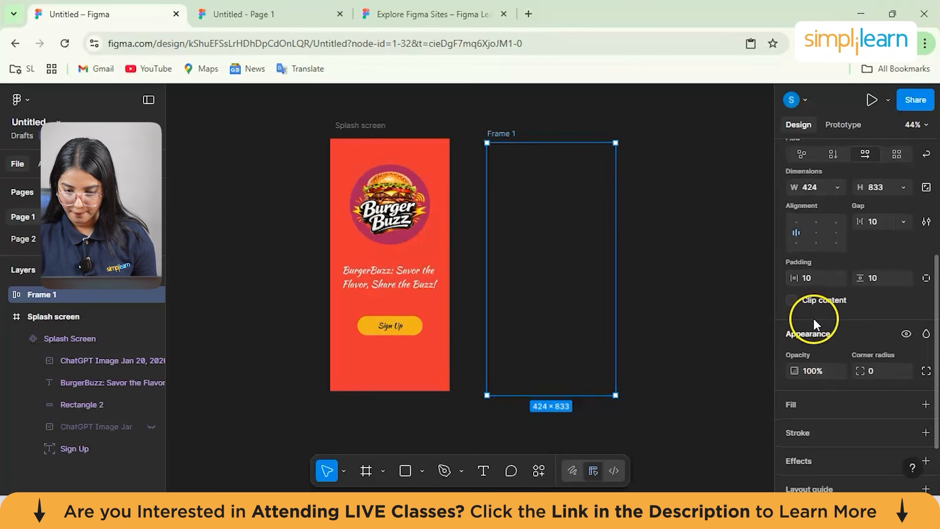
left_click(617, 143)
scroll(831, 345, "down", 2)
left_click(830, 340)
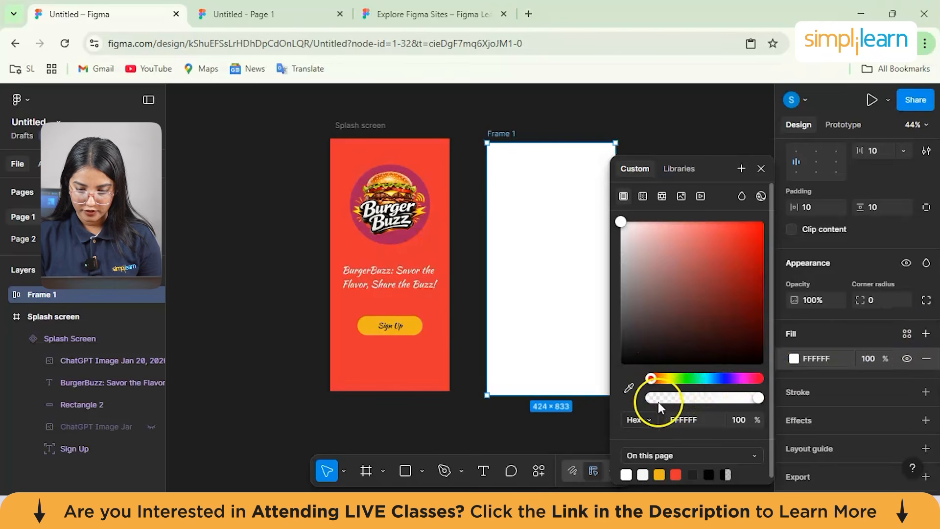
left_click_drag(627, 223, 626, 220)
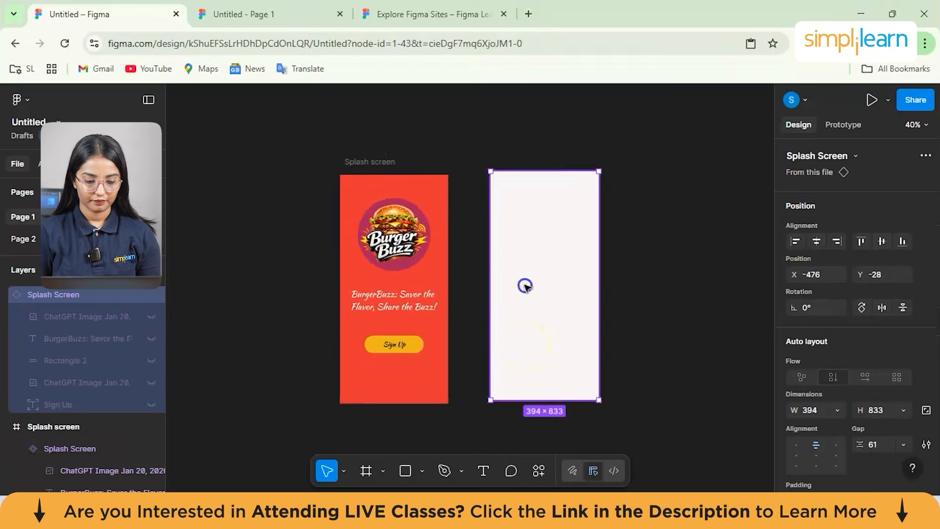
Try to add a text layer inside the off-white splash screen copy.
scroll(524, 286, "up", 2)
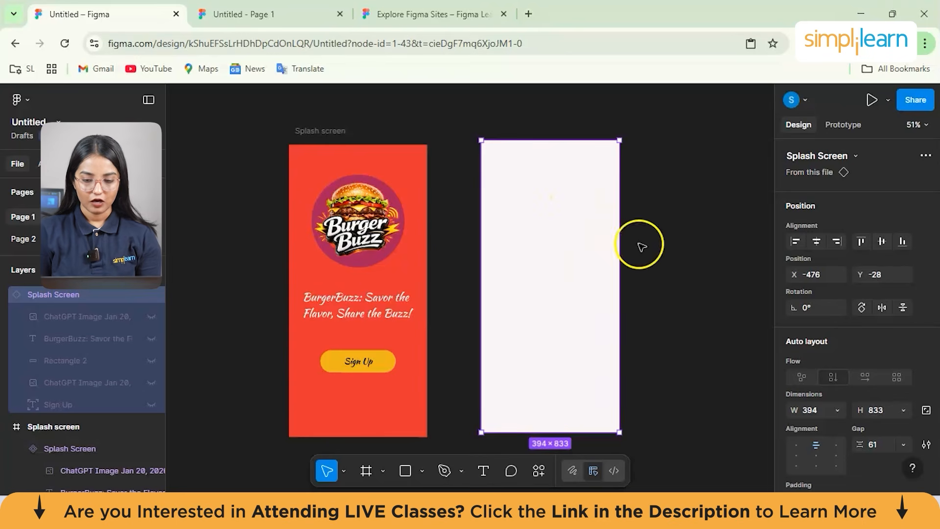
left_click(653, 289)
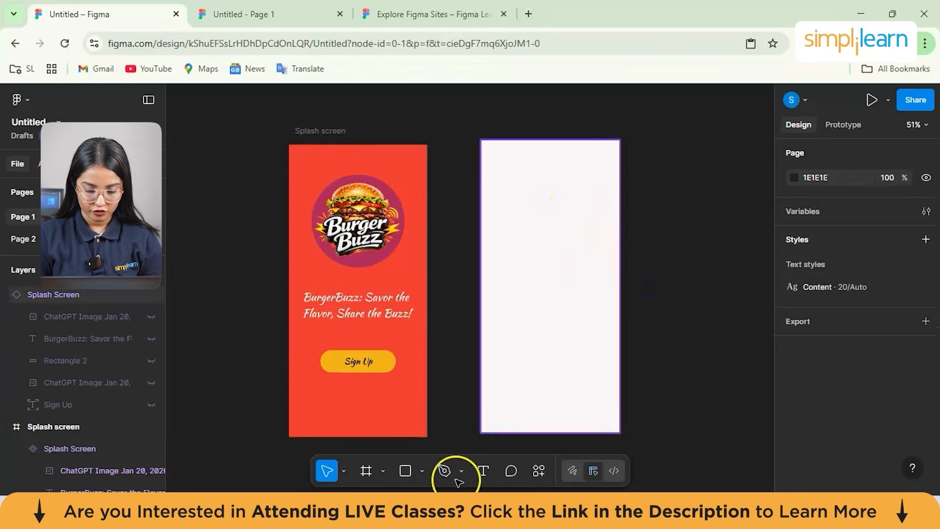
left_click(482, 472)
left_click(520, 178)
left_click(521, 178)
left_click(533, 287)
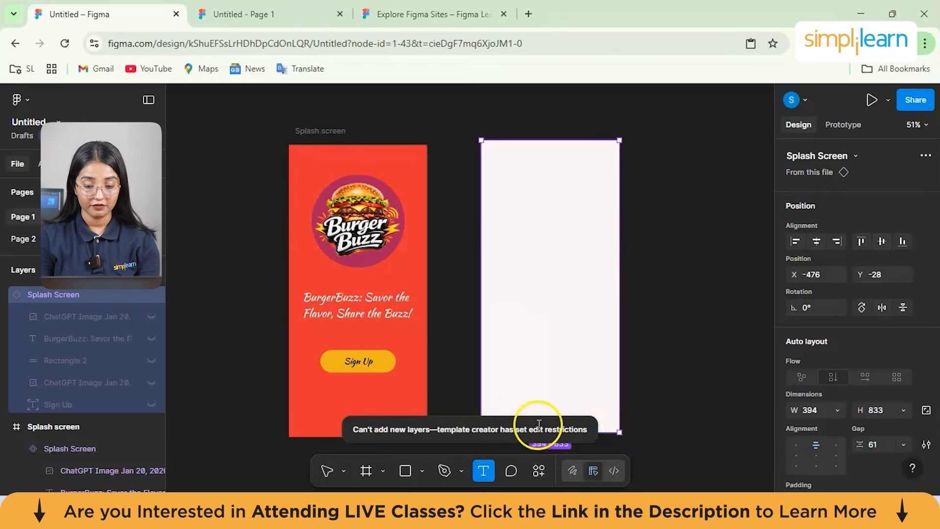
Replace the off-white copy with a new blank white frame of about 394 × 833 beside the splash screen.
key("Delete")
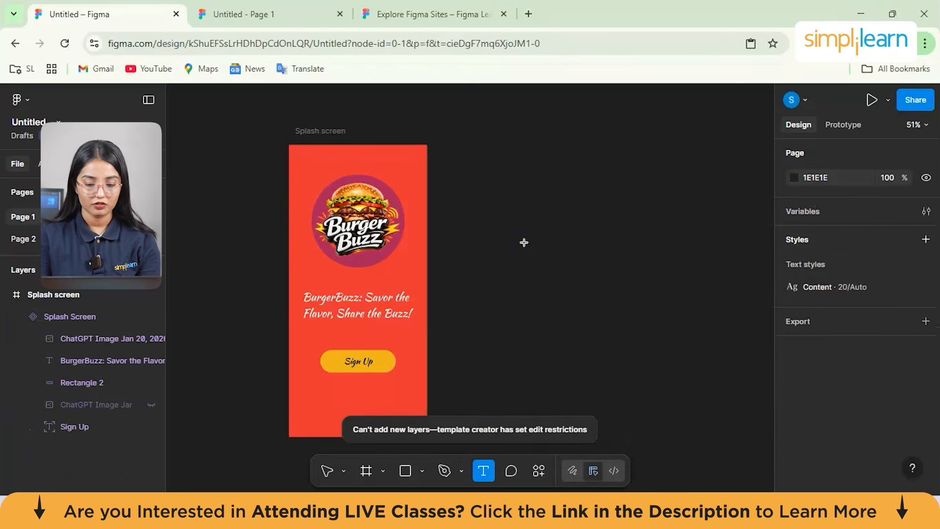
left_click(413, 471)
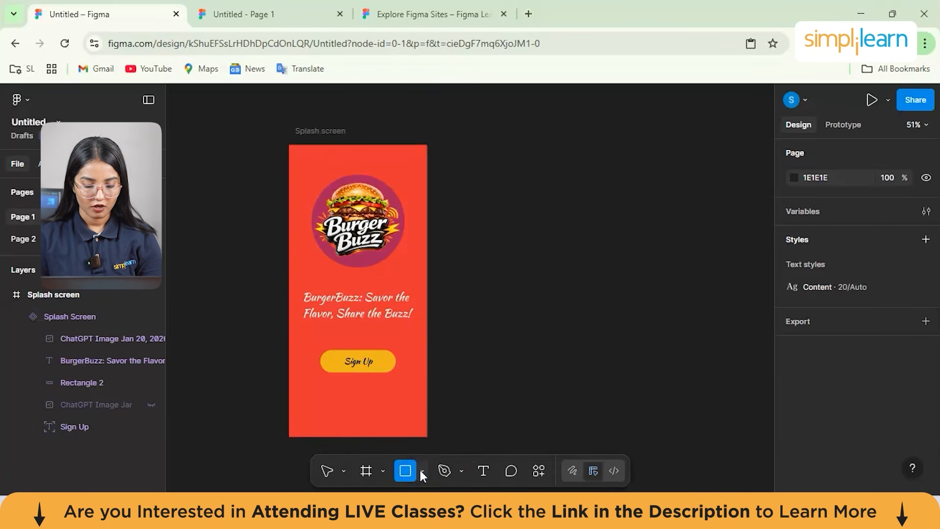
left_click(420, 468)
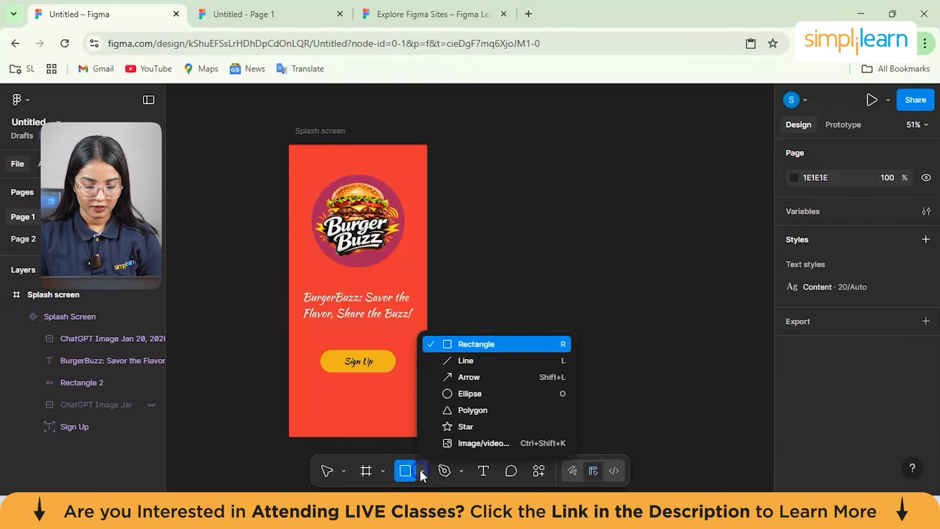
left_click(366, 472)
left_click(365, 473)
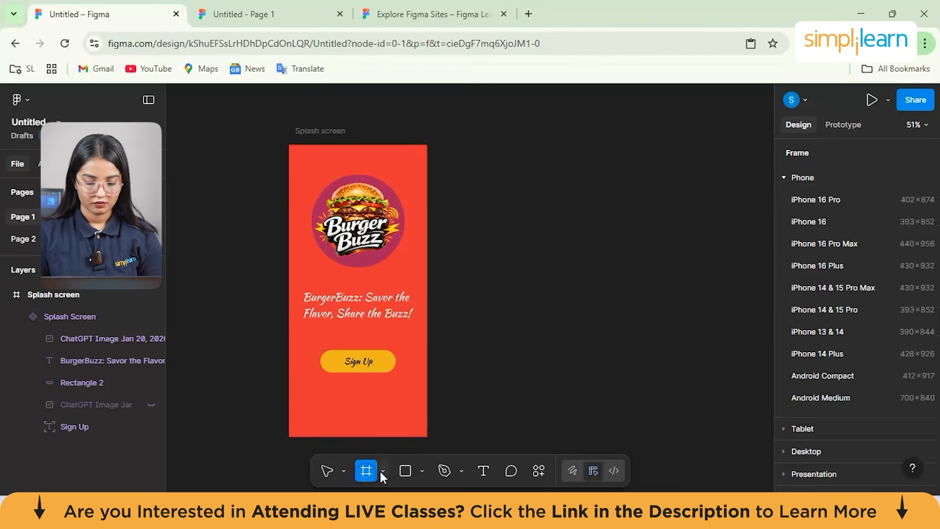
left_click(515, 168)
left_click_drag(510, 231, 538, 351)
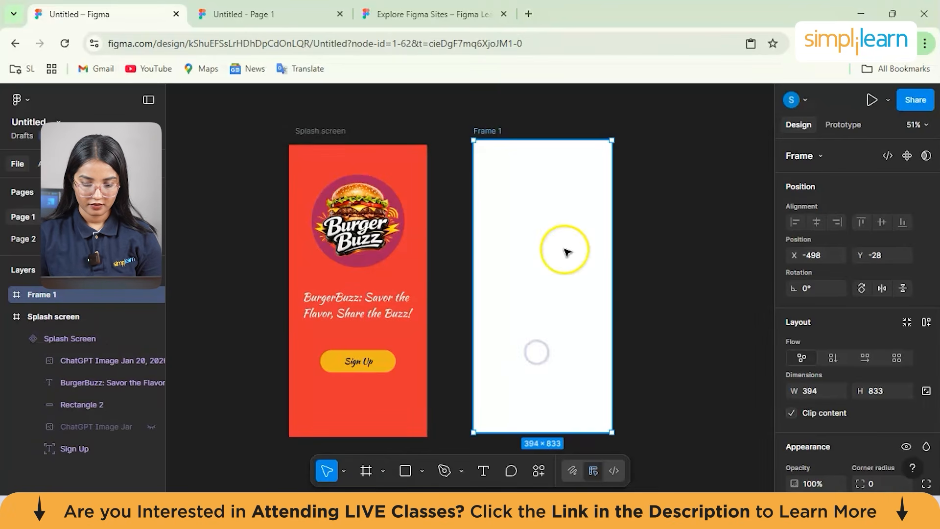
Add the text "SIGN Up" inside Frame 1.
left_click(483, 471)
left_click(546, 308)
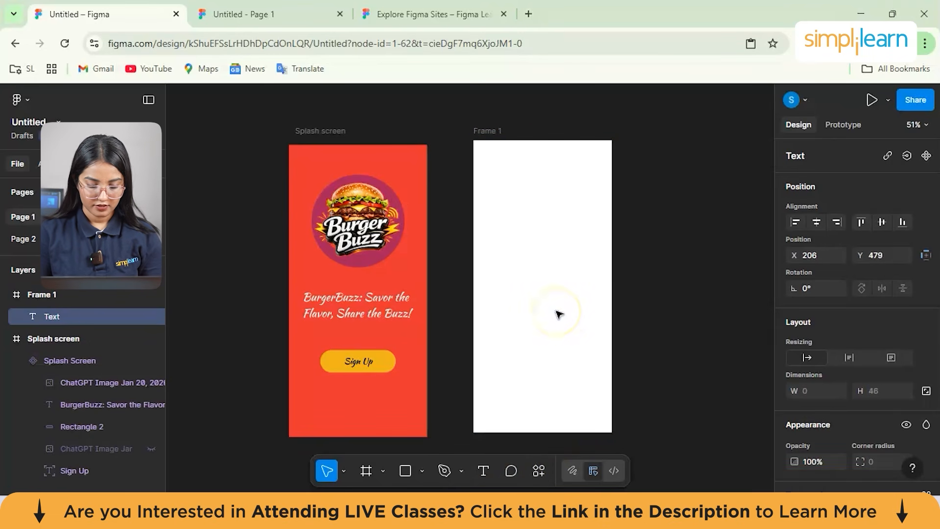
type("SI")
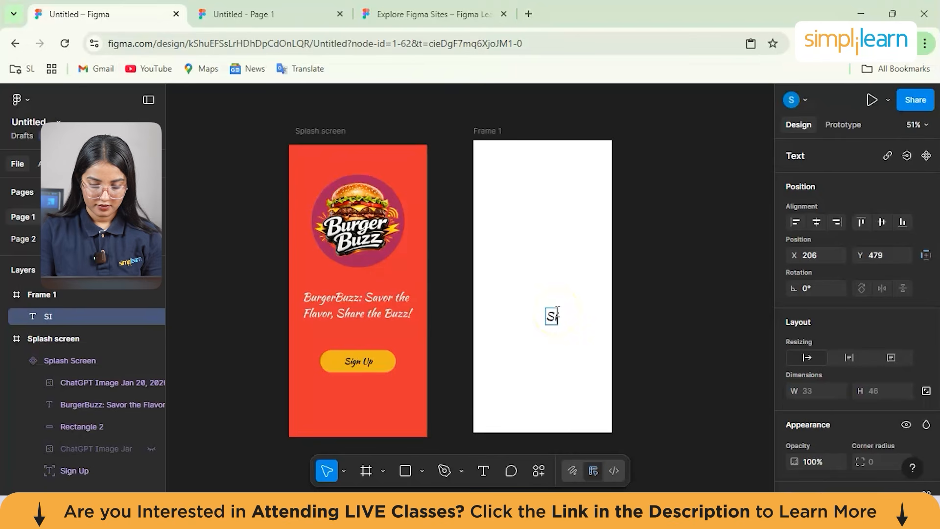
type("GN uP")
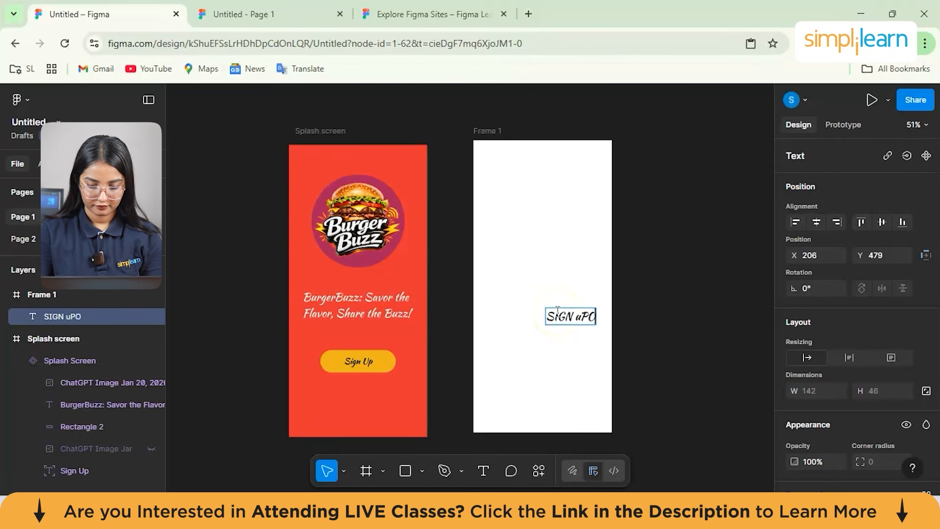
key("BackSpace")
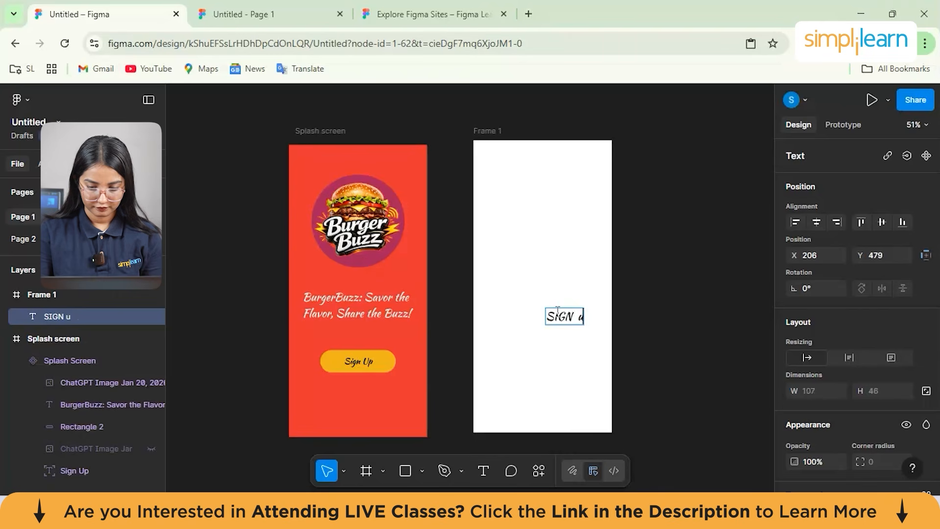
left_click(555, 318)
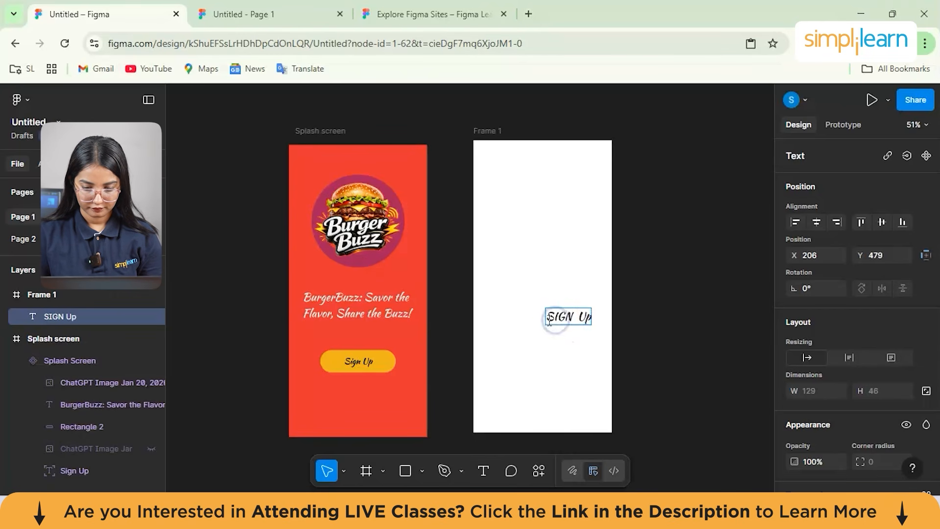
left_click(543, 323)
double_click(556, 319)
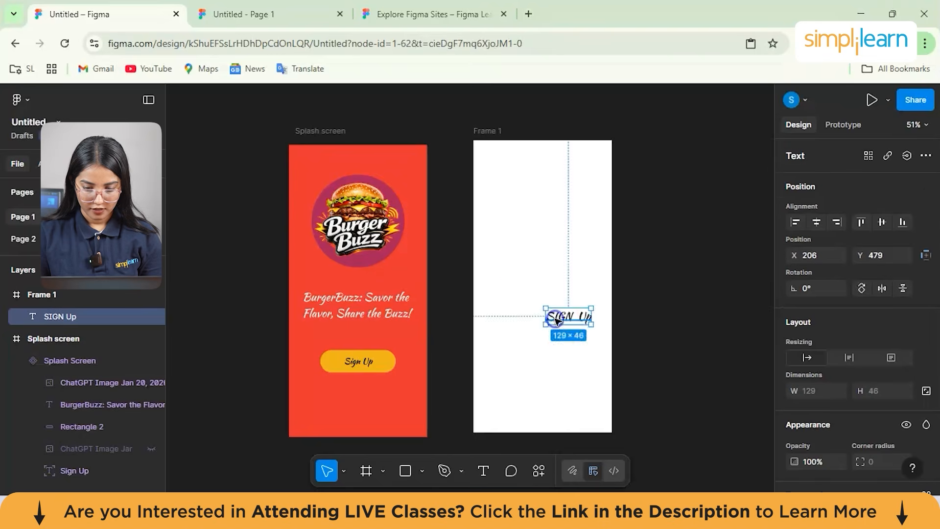
left_click(566, 319)
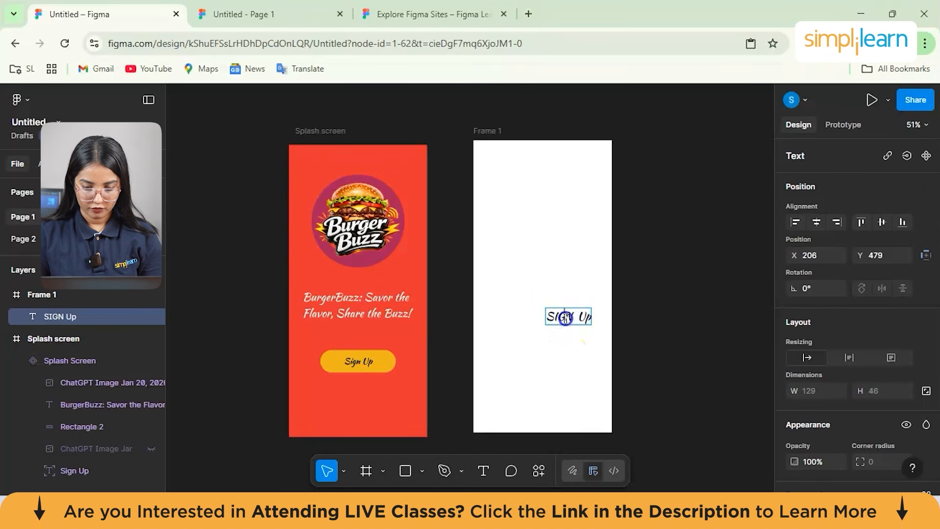
left_click(592, 322)
left_click(567, 311)
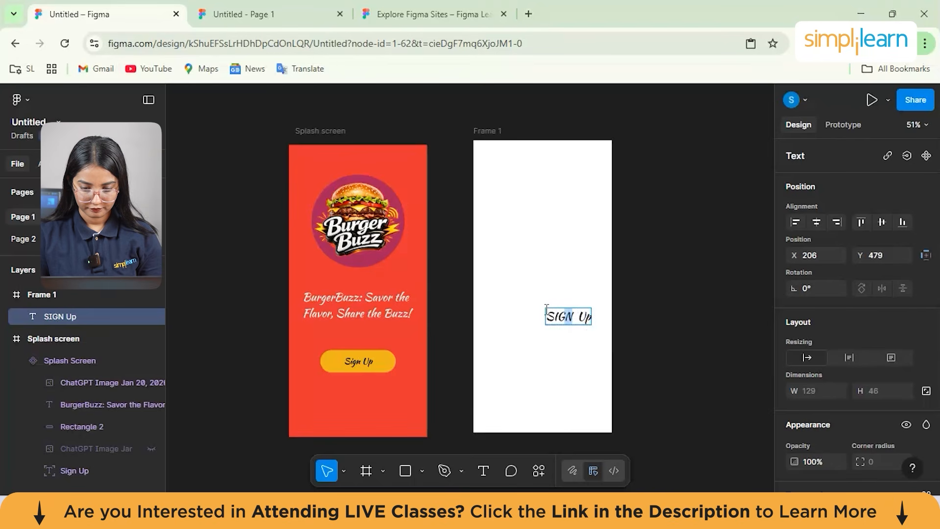
key("Escape")
key("Escape")
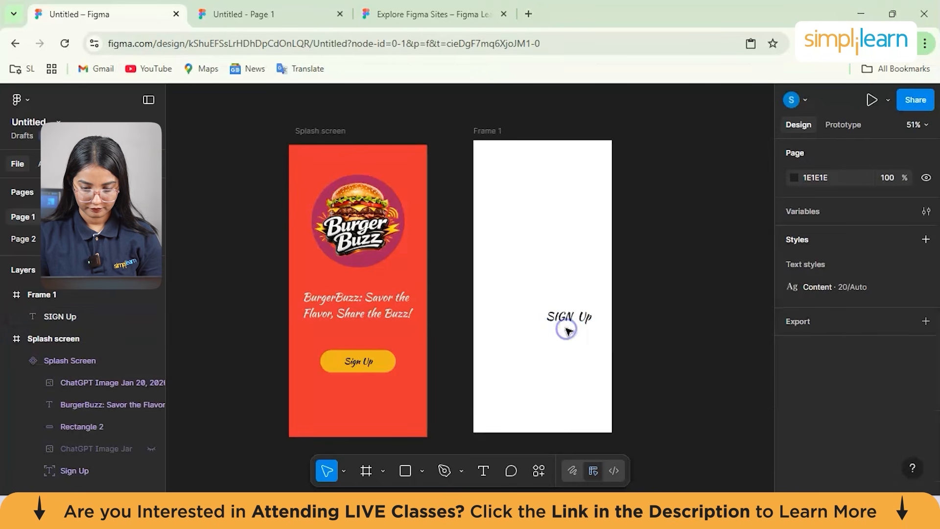
Move the SIGN Up text to the top centre of Frame 1, at about X 133, Y 89, and change it to "Sign Up".
left_click_drag(568, 320, 538, 186)
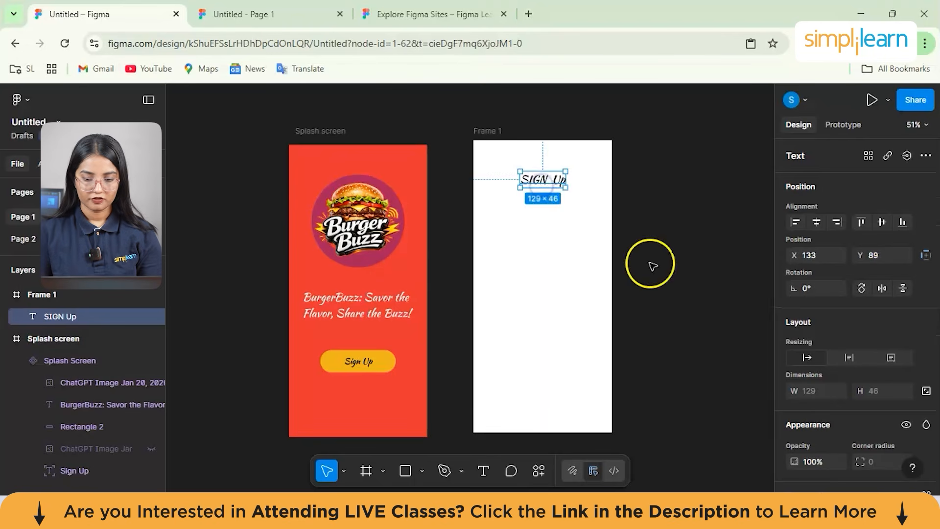
left_click(651, 265)
left_click(538, 180)
double_click(544, 181)
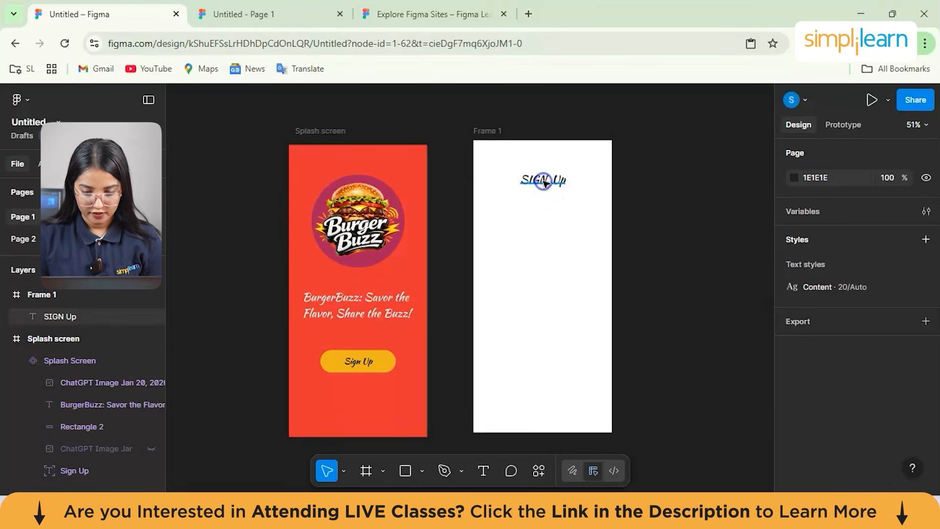
left_click(545, 181)
key("BackSpace")
key("BackSpace")
key("BackSpace")
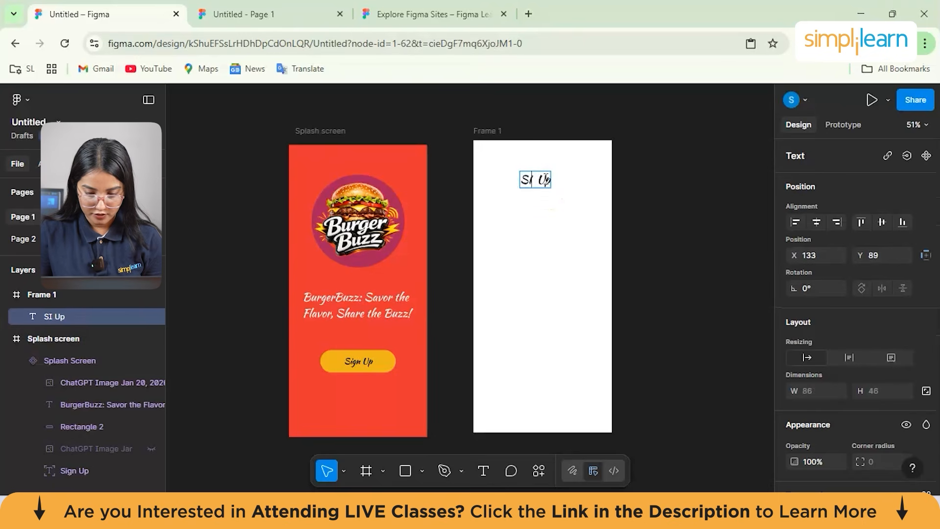
type("IGN")
key("BackSpace")
key("BackSpace")
key("BackSpace")
type("ign")
key("Escape")
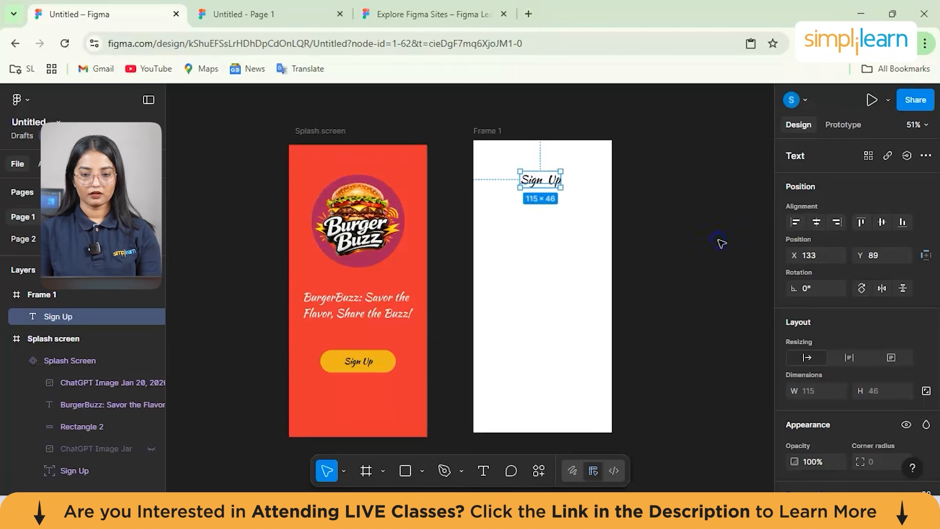
left_click(702, 252)
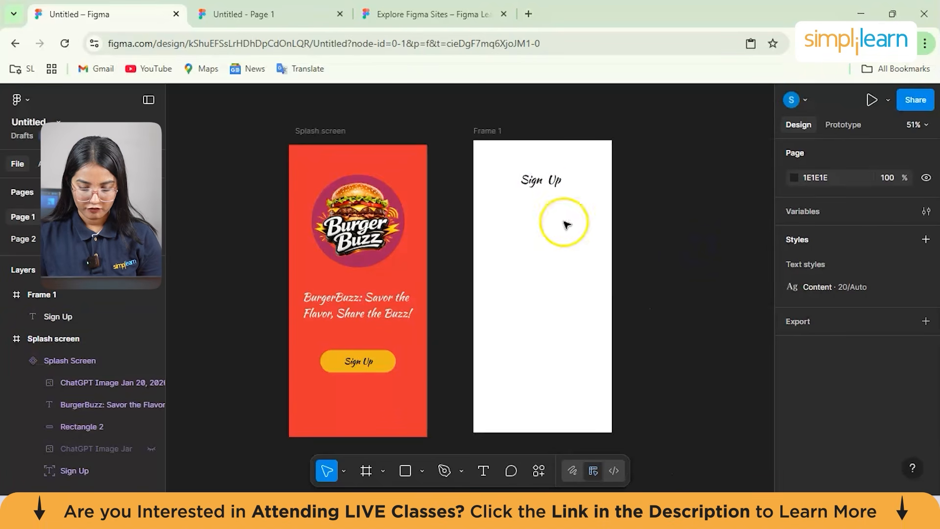
Add the text "Login via your email" to Frame 1 and centre it below the Sign Up heading.
left_click(492, 470)
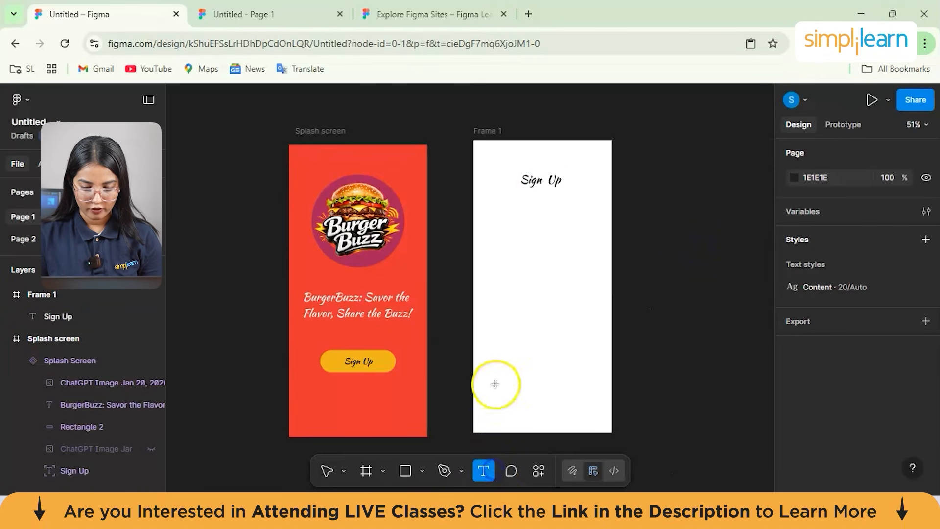
left_click(542, 248)
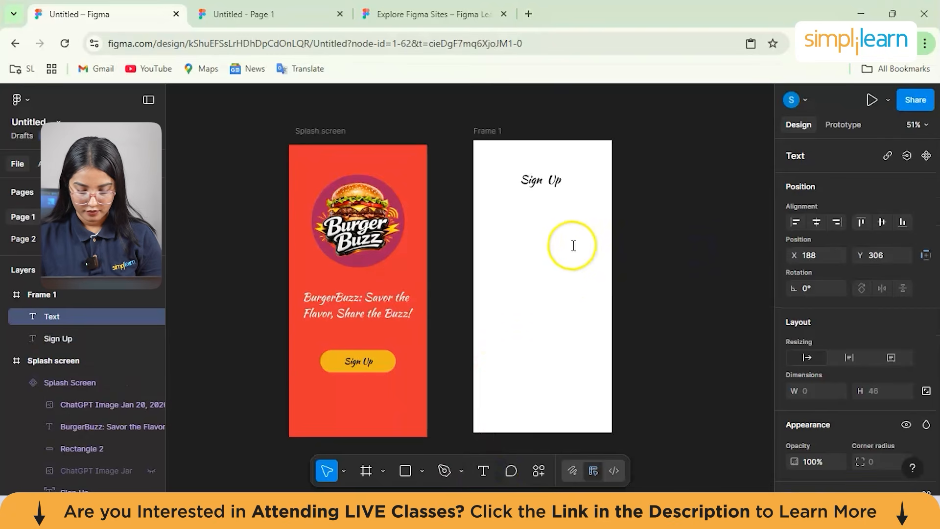
type("Login")
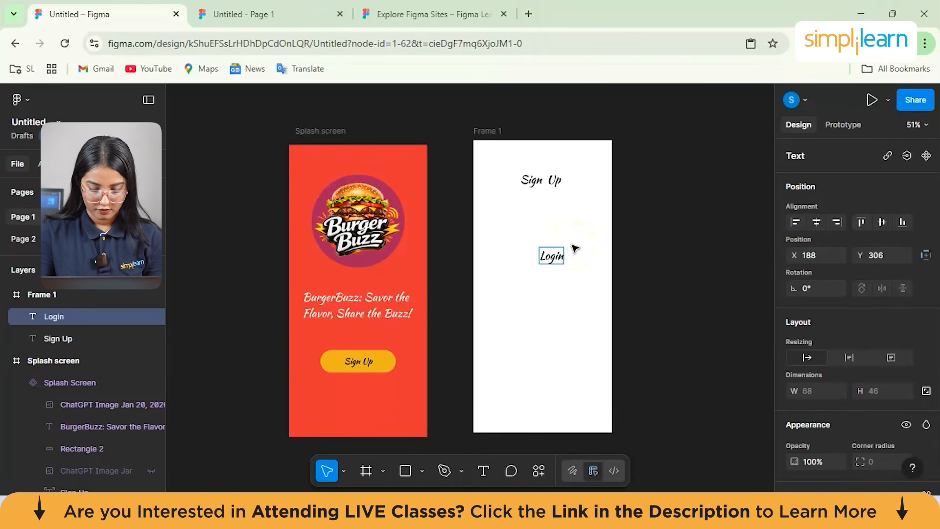
type(" via yo")
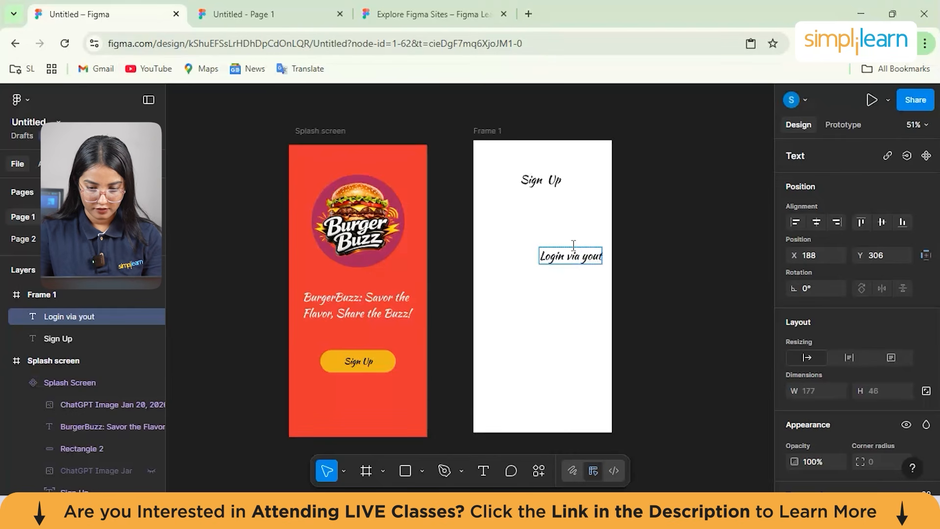
type("ur email")
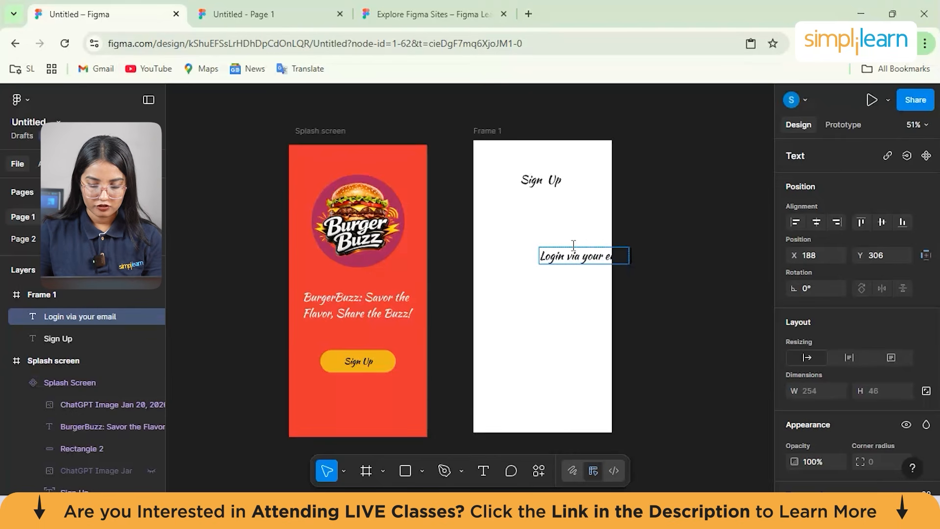
left_click(551, 256)
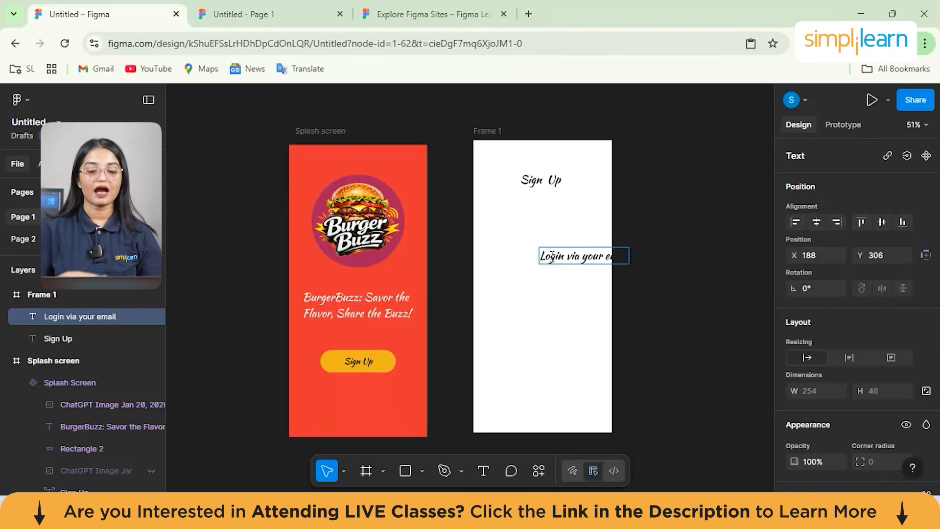
left_click(566, 255)
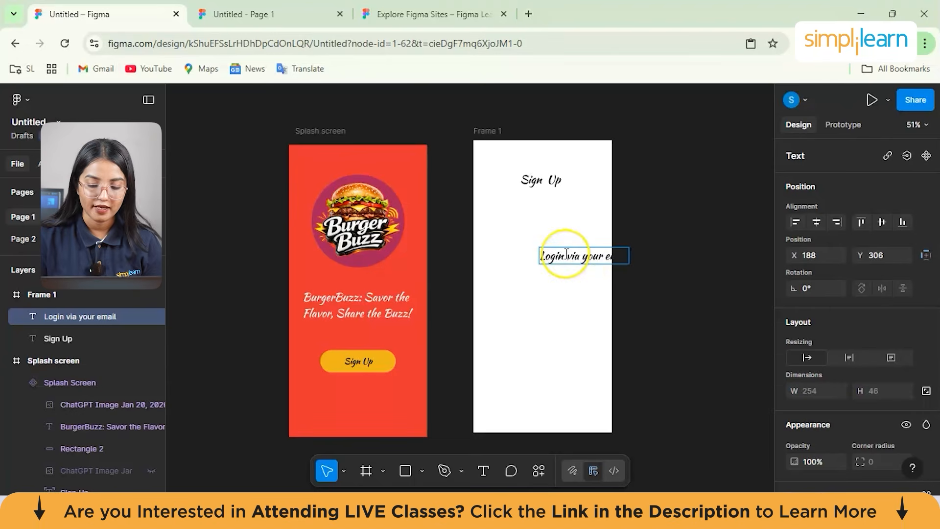
left_click(542, 256)
left_click_drag(592, 260, 552, 236)
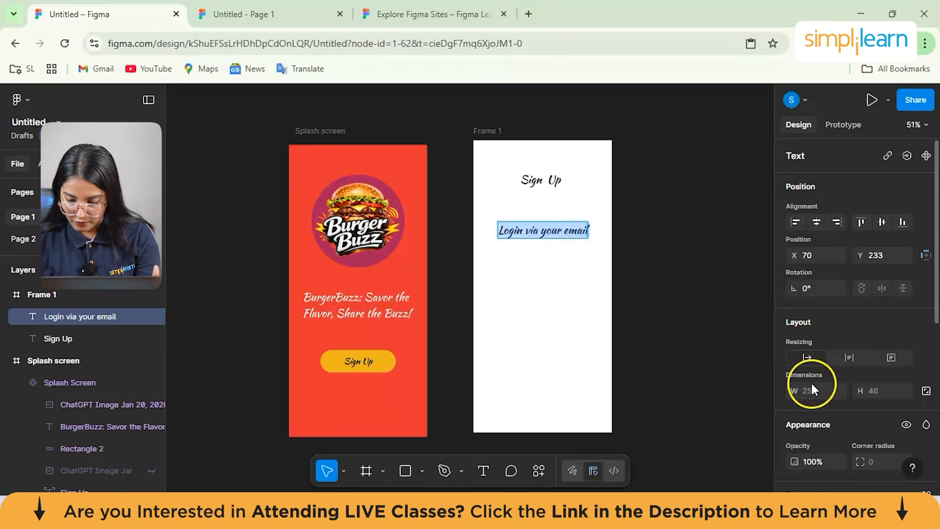
Set the opacity of the "Login via your email" text to 60% and move it up closer to the Sign Up heading.
scroll(812, 385, "down", 5)
left_click(850, 230)
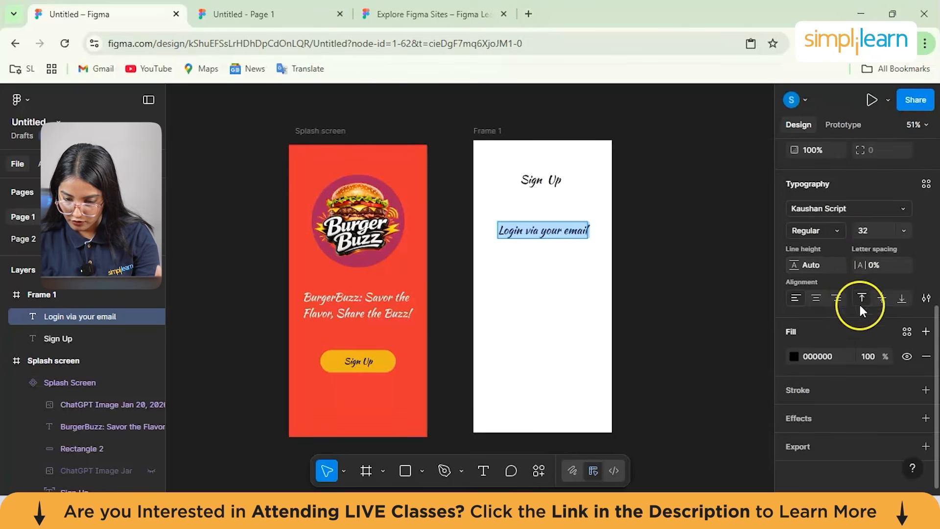
scroll(847, 310, "up", 3)
left_click(821, 292)
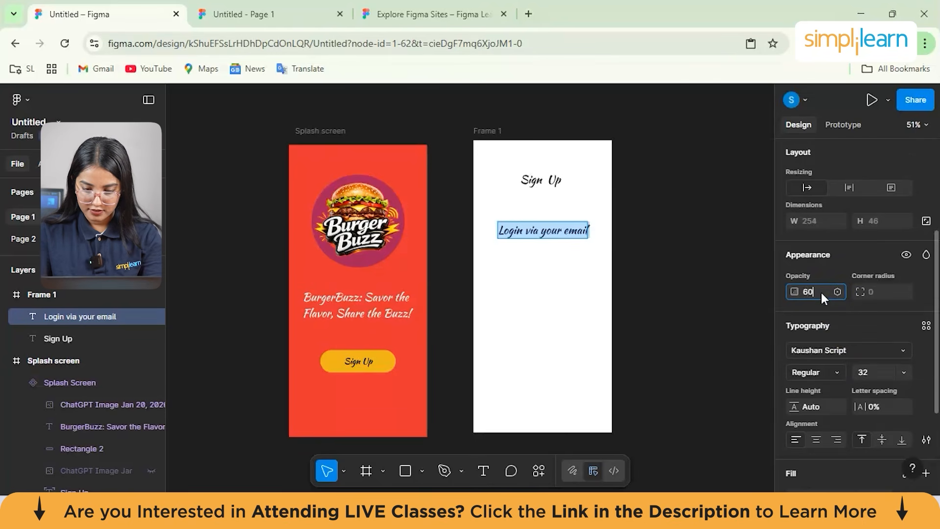
type("60")
key("Return")
left_click(571, 233)
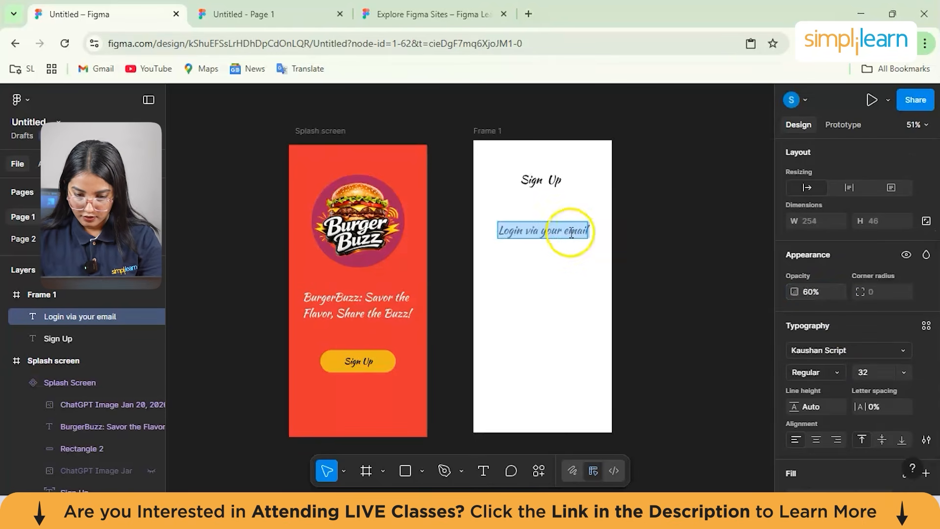
key("Escape")
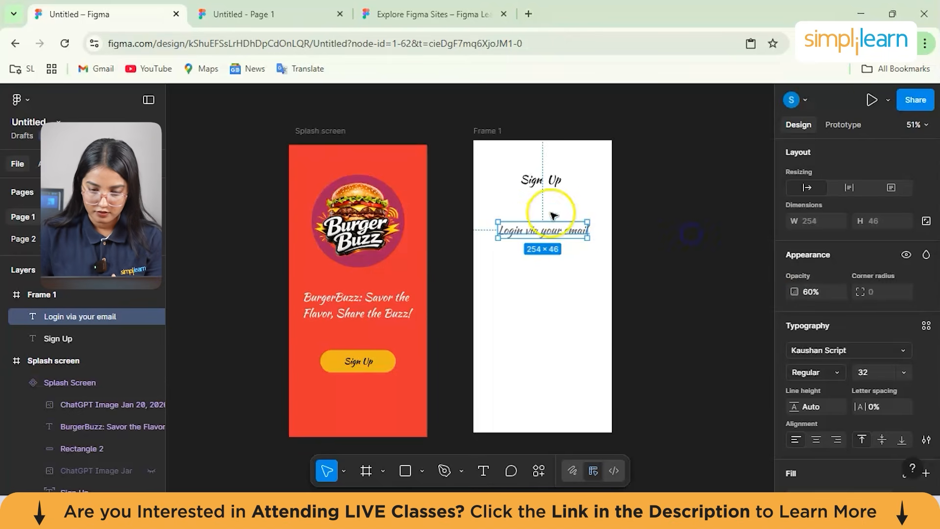
left_click_drag(531, 231, 533, 218)
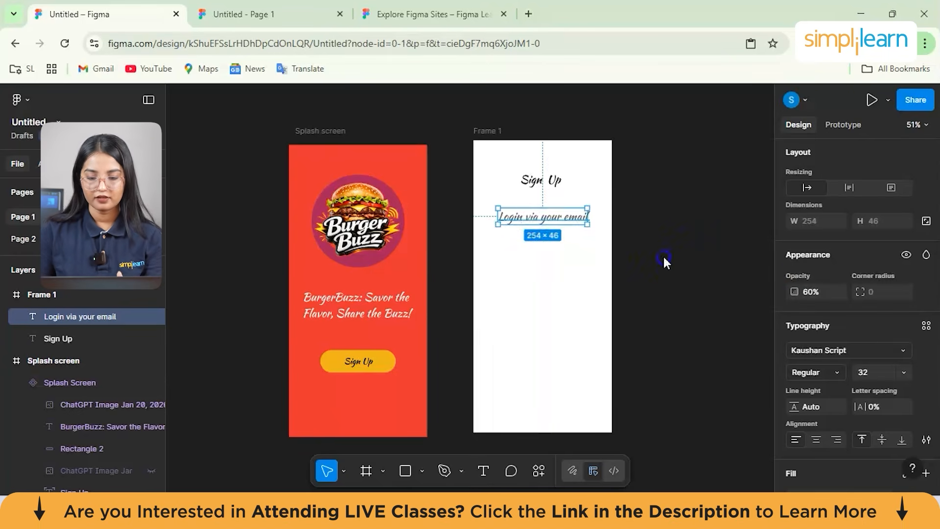
Draw a rectangle of about 288 × 60 below the "Login via your email" text in Frame 1 and centre it.
left_click(664, 262)
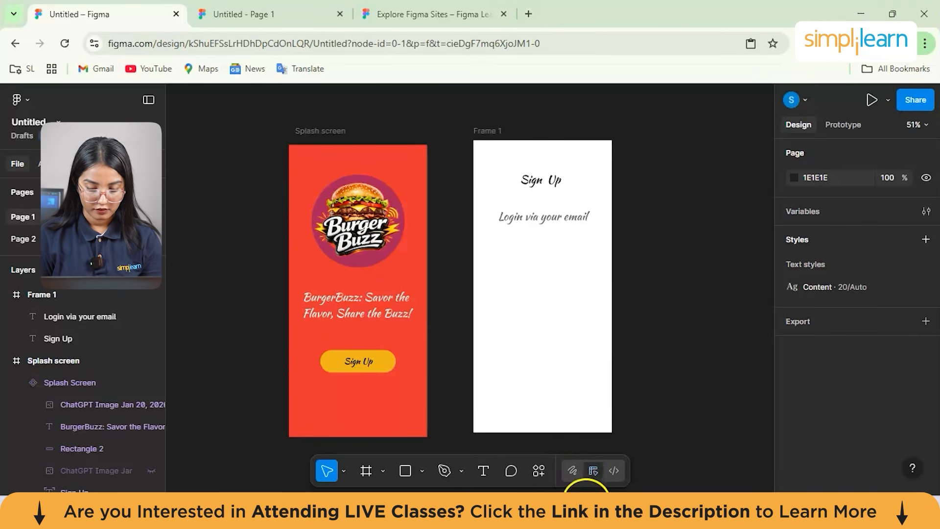
mouse_move(583, 516)
mouse_move(463, 430)
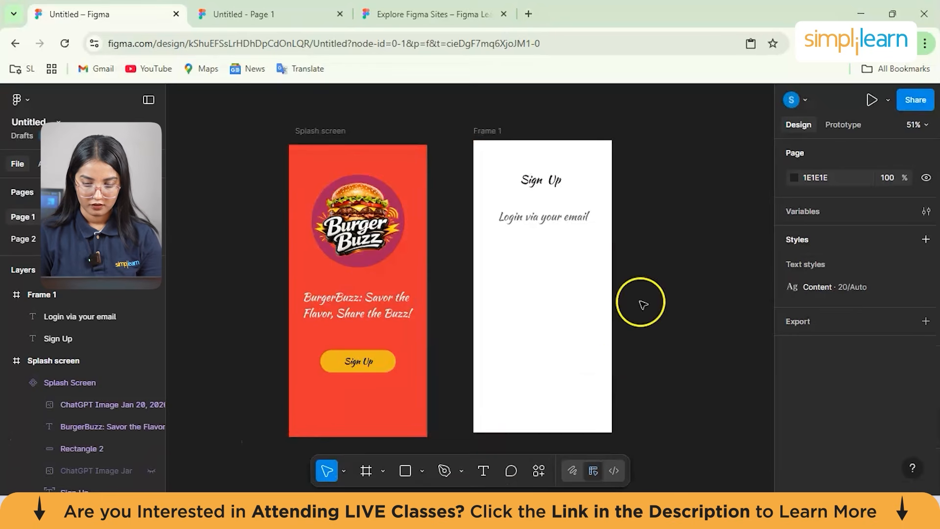
left_click(412, 472)
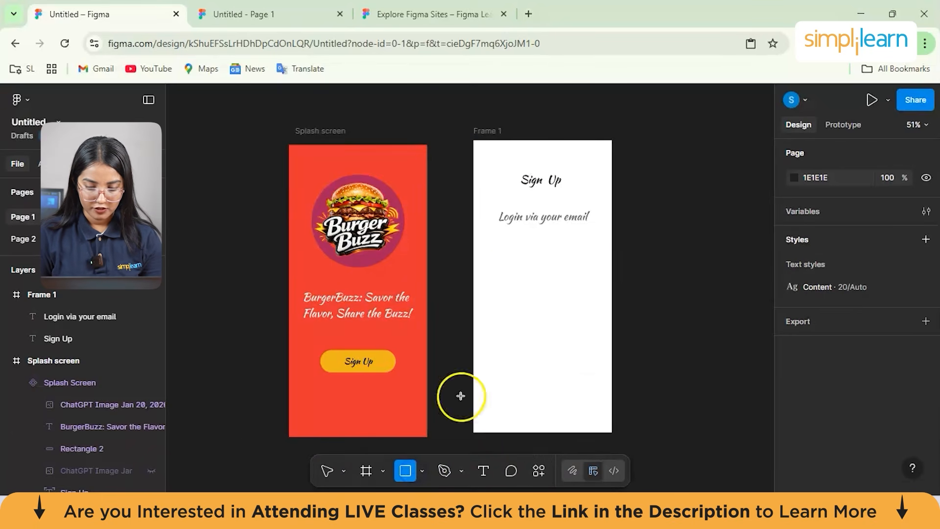
left_click(515, 276)
left_click_drag(533, 294, 598, 279)
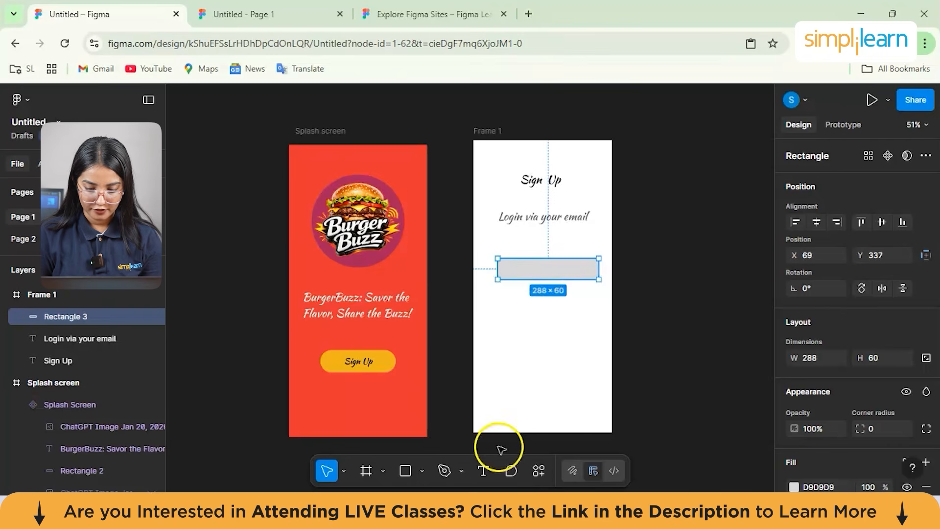
double_click(517, 269)
left_click_drag(549, 274, 544, 259)
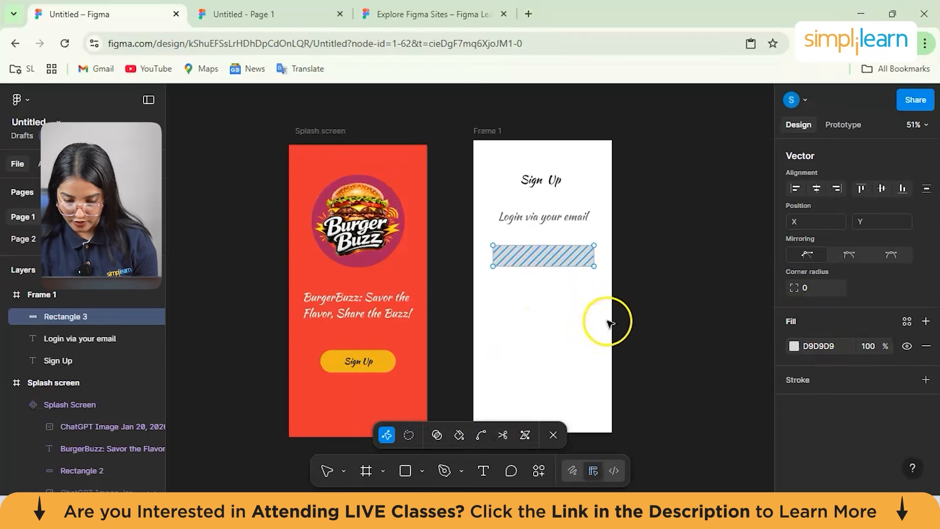
Try to label the rectangle with the text "Enter Your Email" at font size 20.
left_click(485, 470)
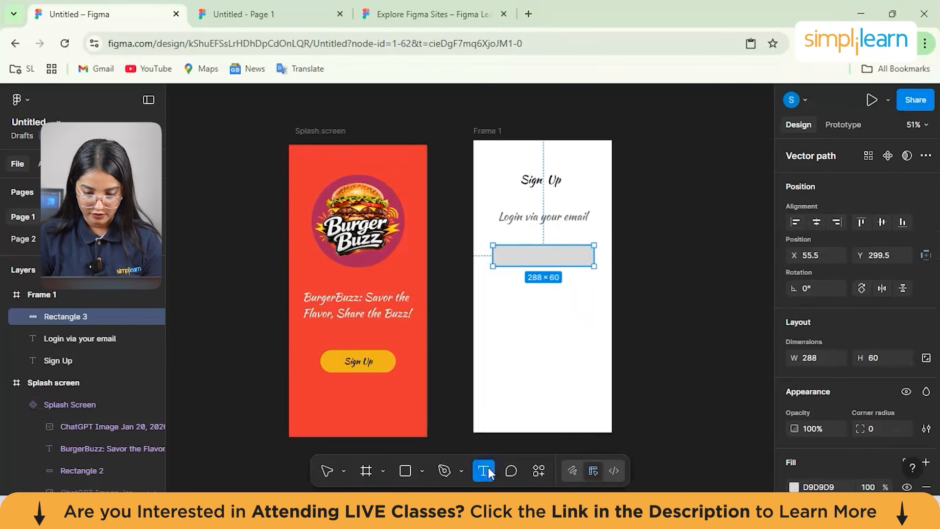
left_click(537, 252)
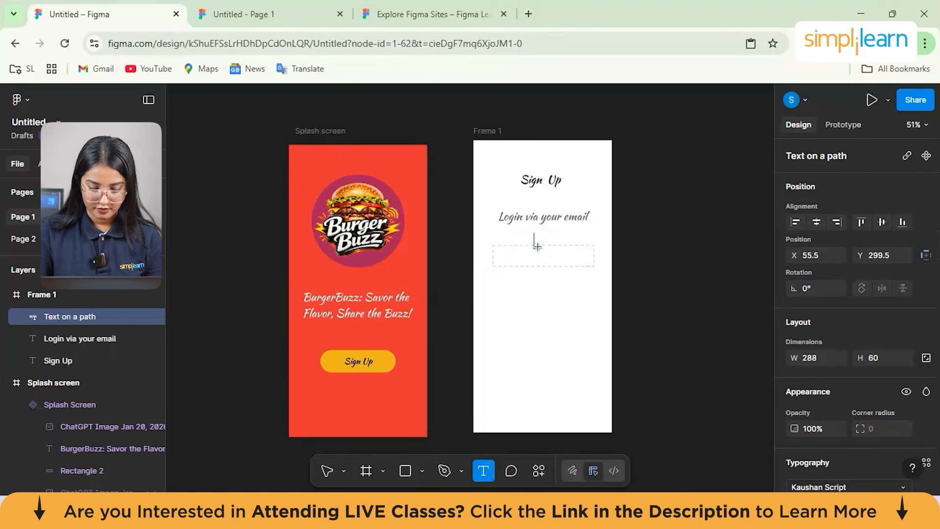
type("Ent")
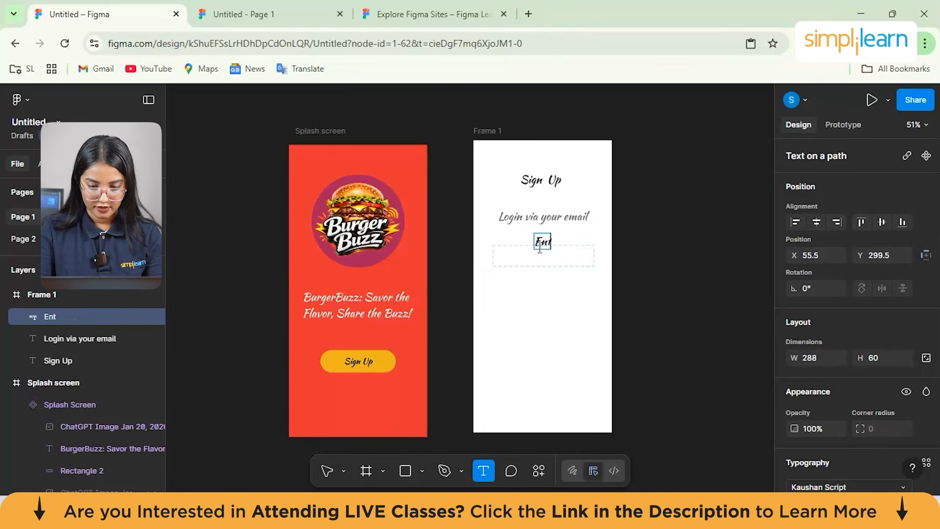
type("er Your")
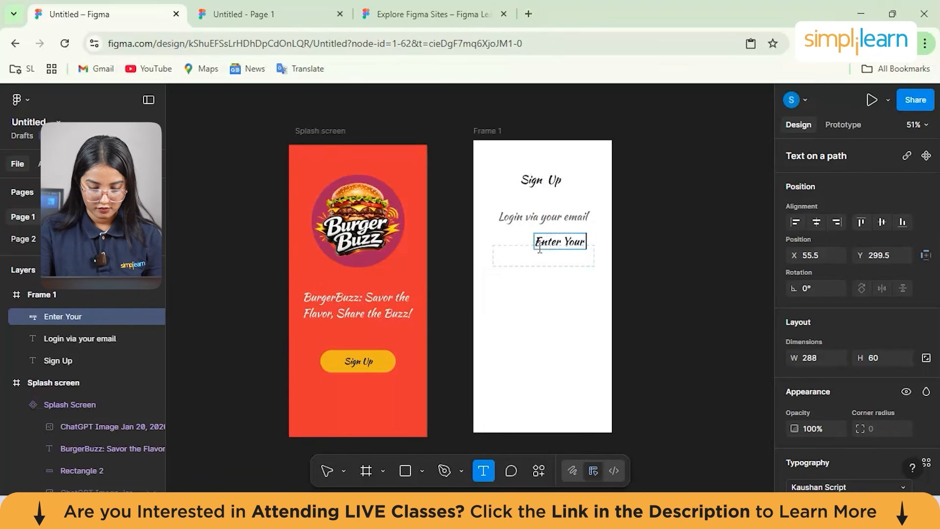
type(" Email")
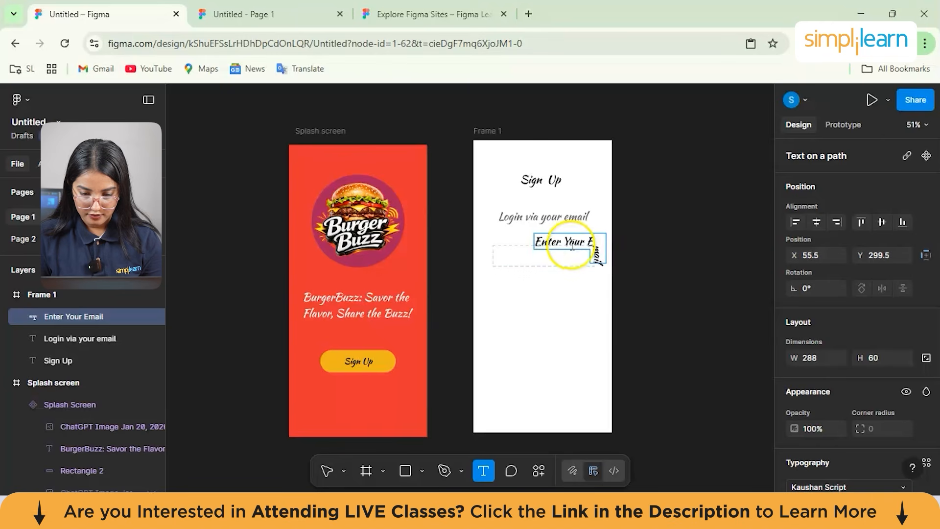
triple_click(552, 244)
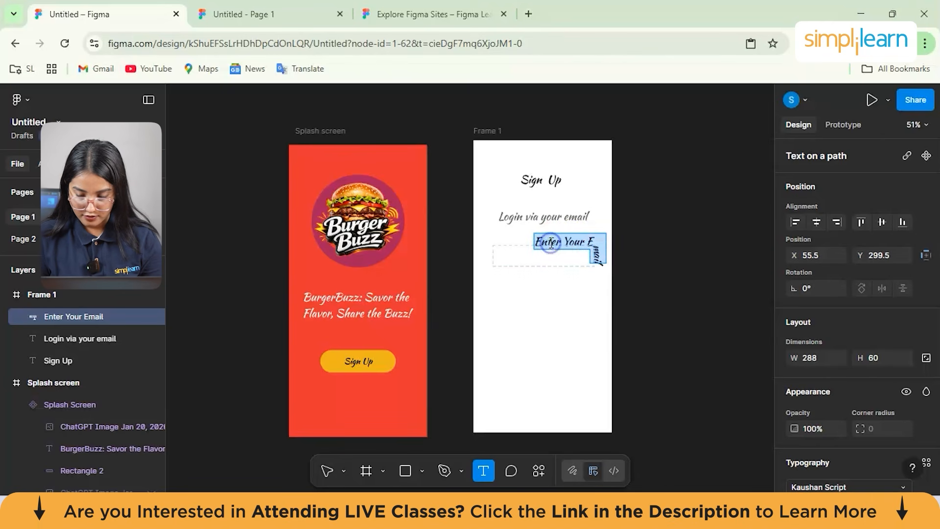
scroll(866, 357, "down", 6)
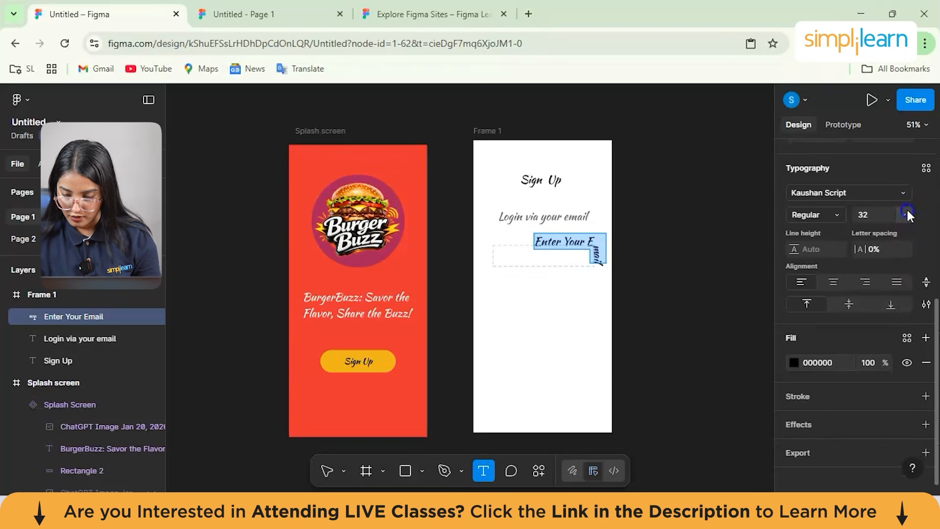
left_click(905, 215)
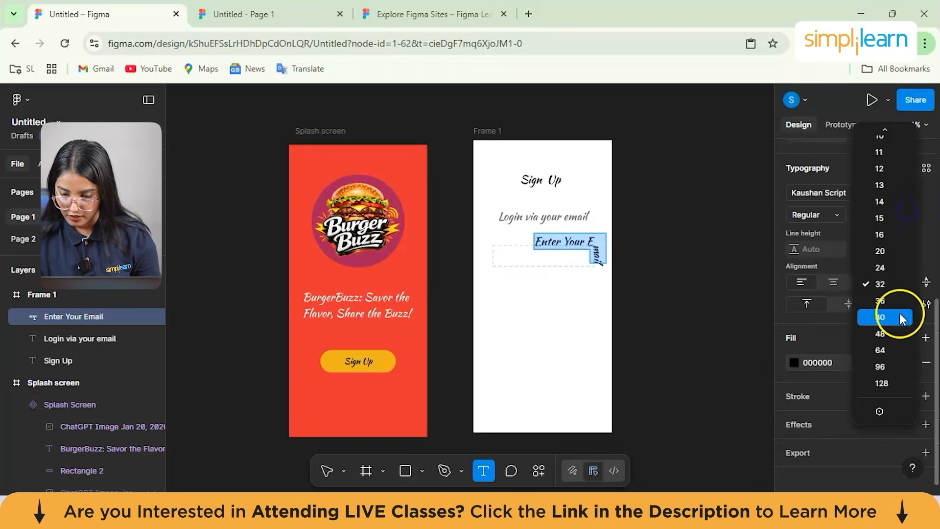
left_click(891, 250)
Try to set the opacity of the "Enter Your Email" text to 60%.
left_click(577, 244)
triple_click(565, 243)
scroll(823, 295, "up", 2)
scroll(822, 295, "up", 1)
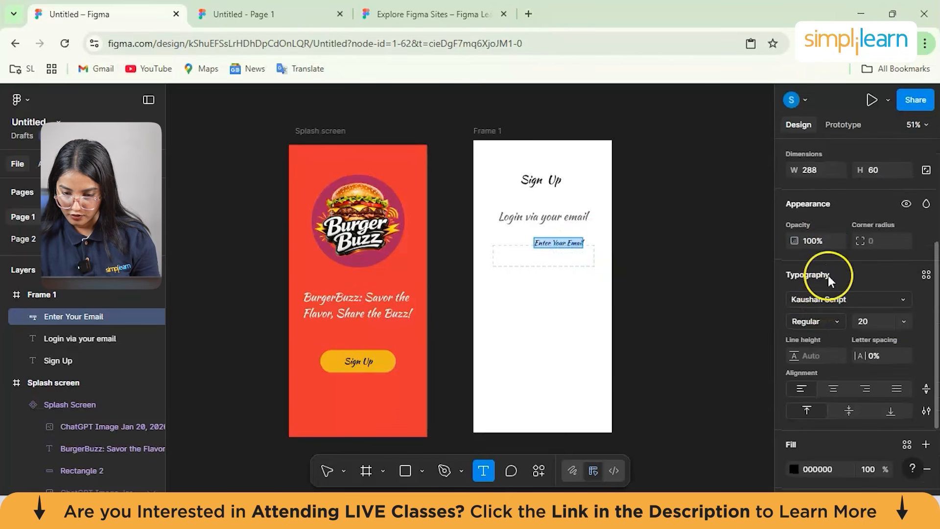
left_click(817, 238)
type("6")
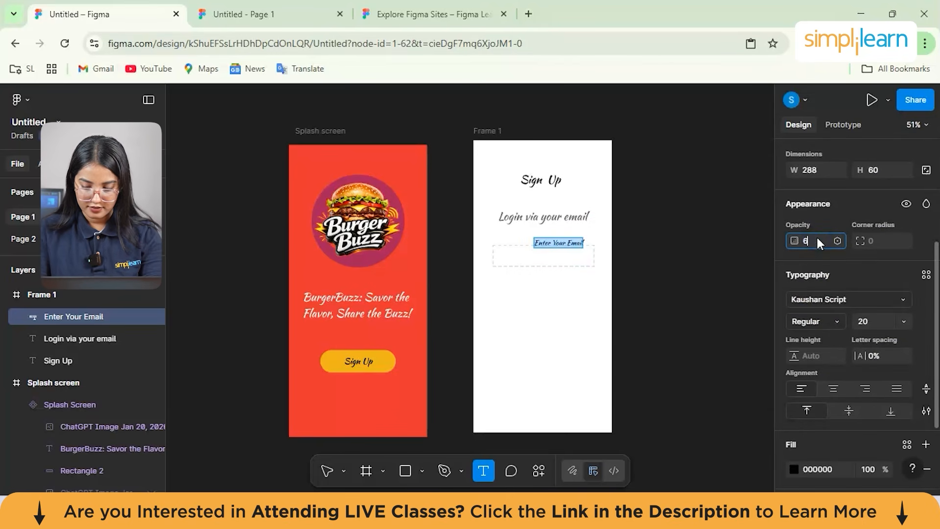
type("0")
key("Return")
Try to place the text "Enter your email" on a rectangle of about 282 × 58 and centre it below the login text.
left_click(561, 241)
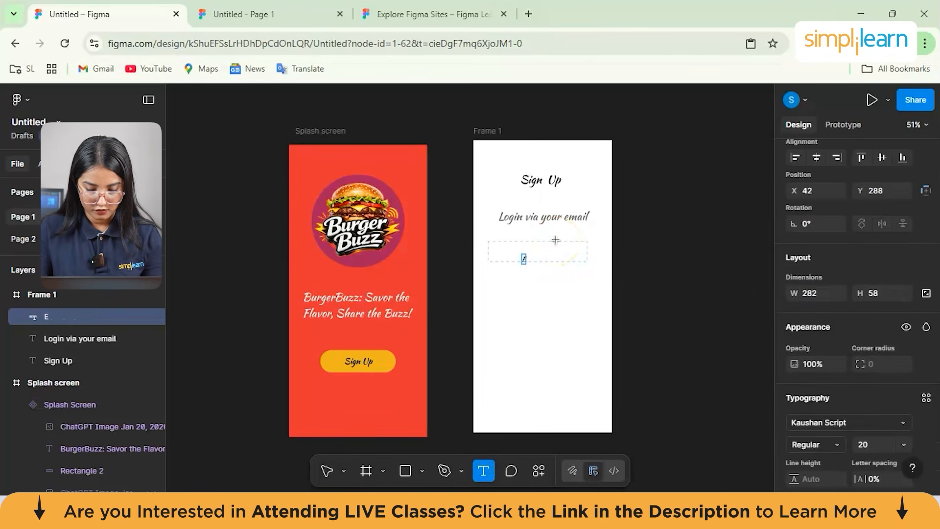
type("nte")
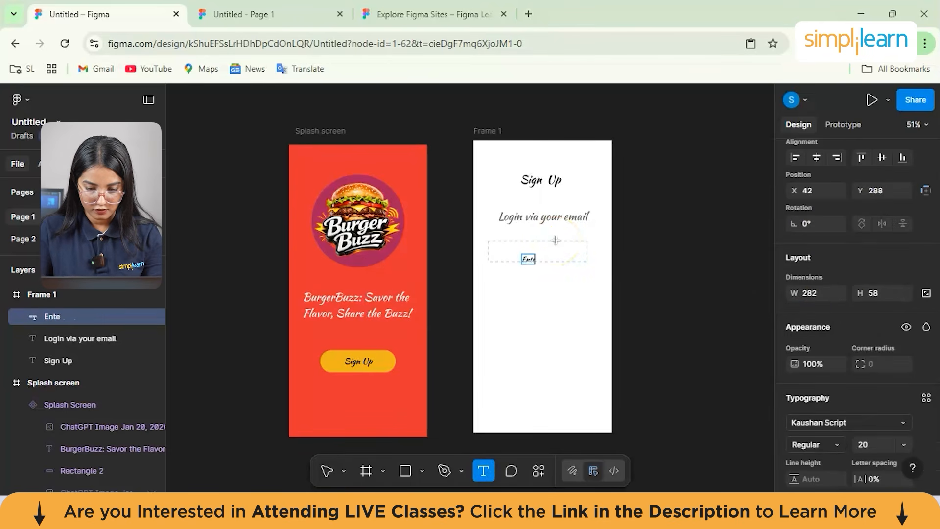
type("r your email")
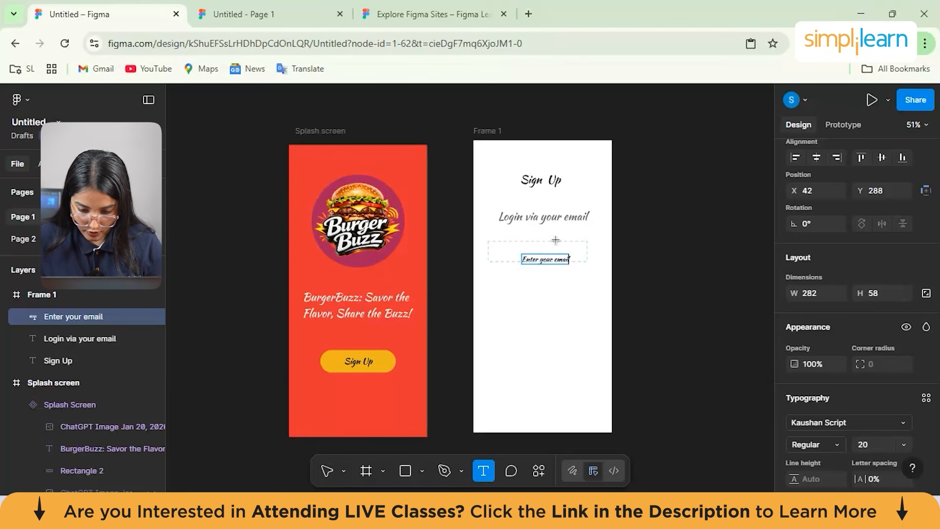
left_click(539, 259)
left_click(506, 250)
mouse_move(532, 262)
left_mouse_down()
mouse_move(519, 246)
mouse_move(545, 265)
left_mouse_up()
Try a grey fill colour for the "Enter your email" text.
scroll(866, 390, "down", 4)
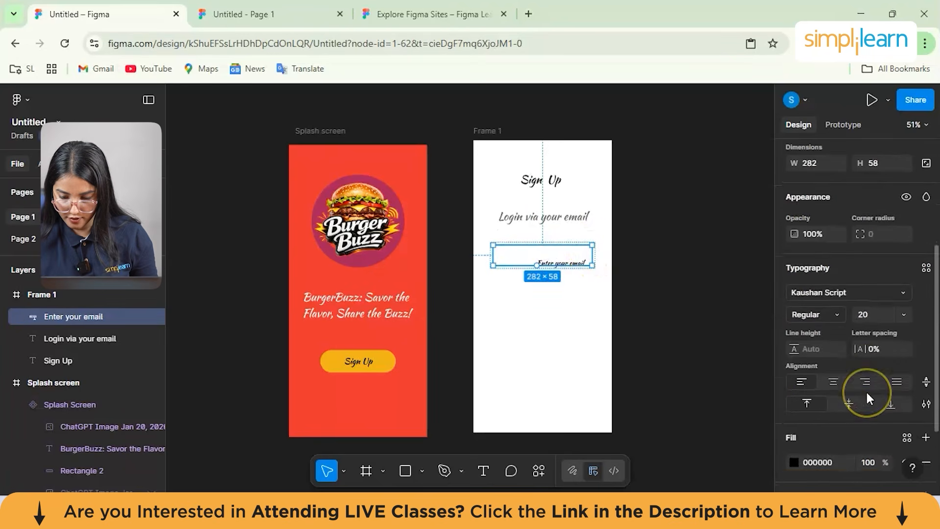
scroll(865, 396, "down", 2)
left_click(835, 393)
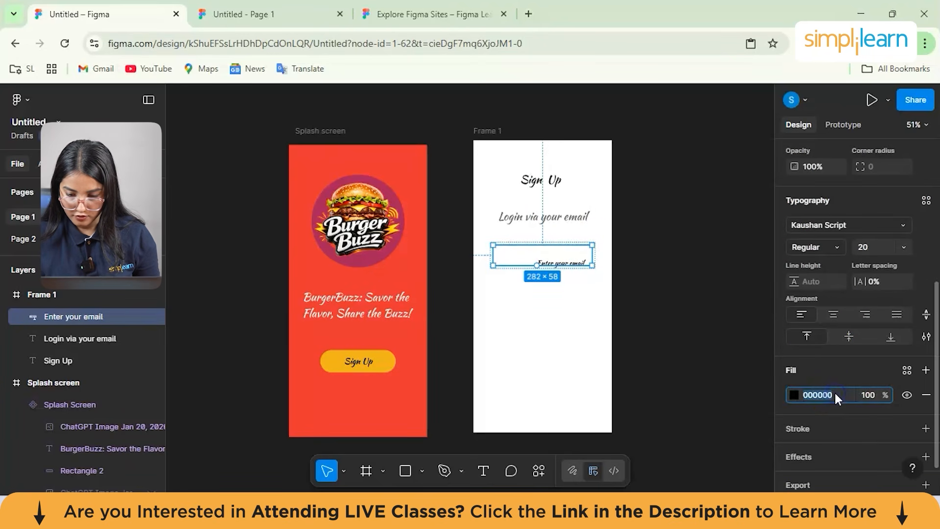
left_click(793, 394)
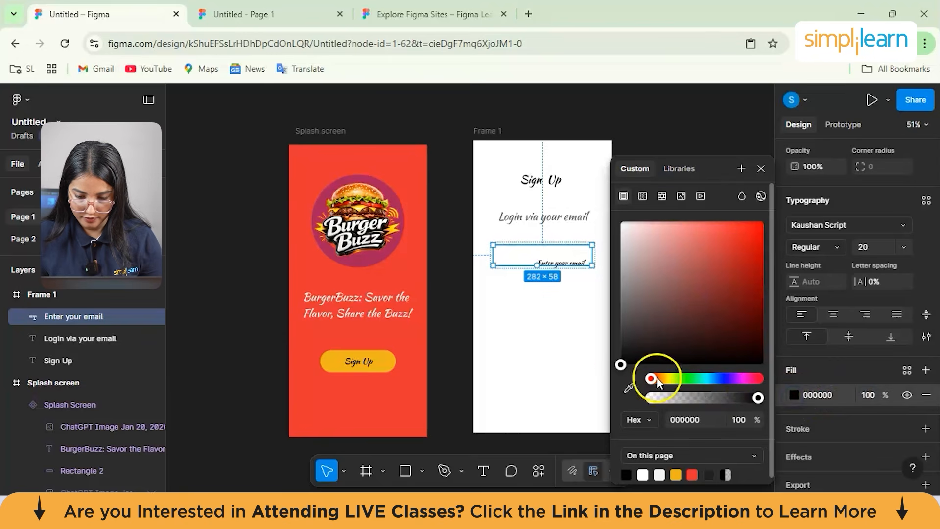
left_click_drag(636, 356, 641, 307)
left_click(663, 120)
Build the email field from a 276 × 50 grey rectangle behind a separate "Enter your email" text, and fully round the rectangle's corners.
left_click(539, 268)
key("ctrl+a")
left_click(502, 271)
left_click(575, 268)
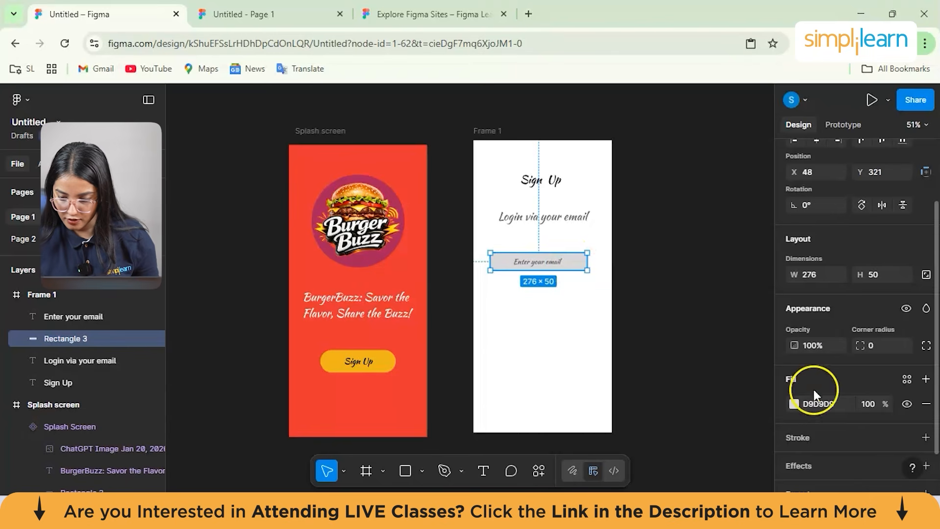
left_click(875, 346)
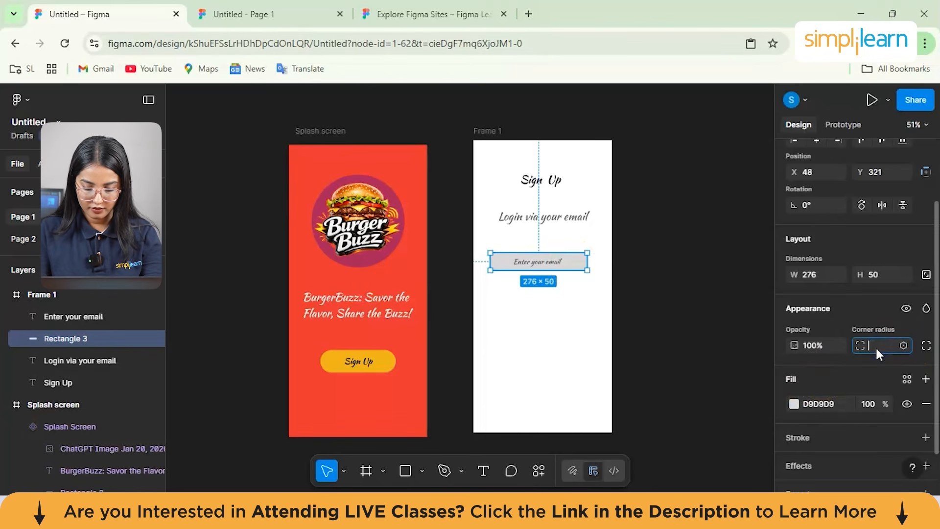
left_click(751, 310)
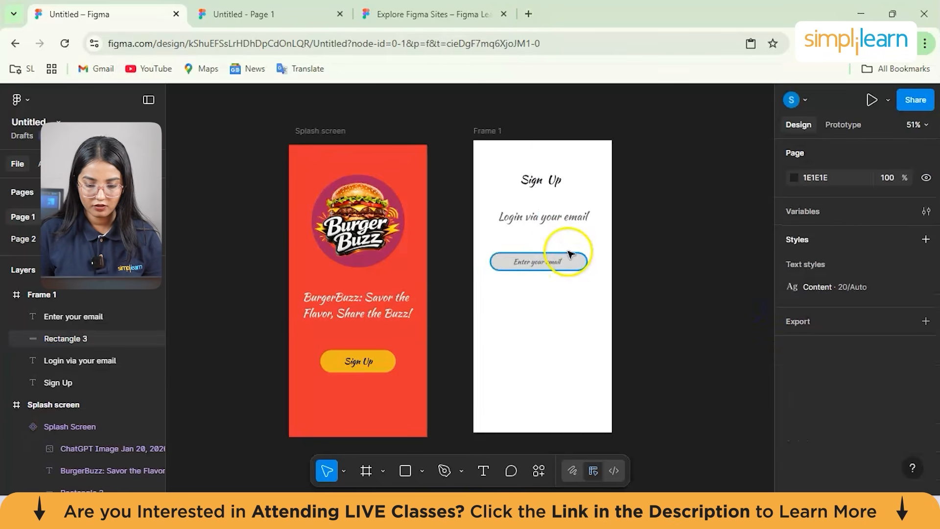
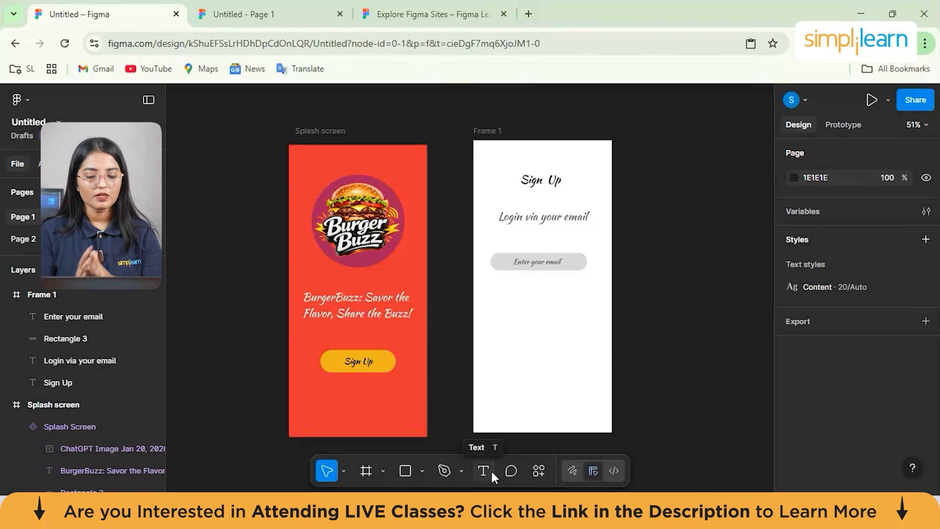
Find the Remix Icon plugin by searching the plugins and widgets for "remix", and run it.
left_click(541, 471)
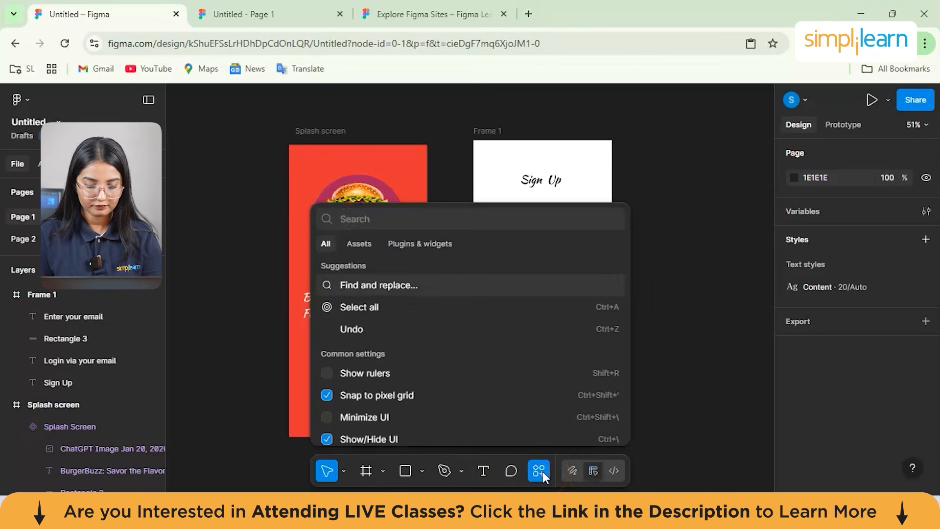
left_click(415, 252)
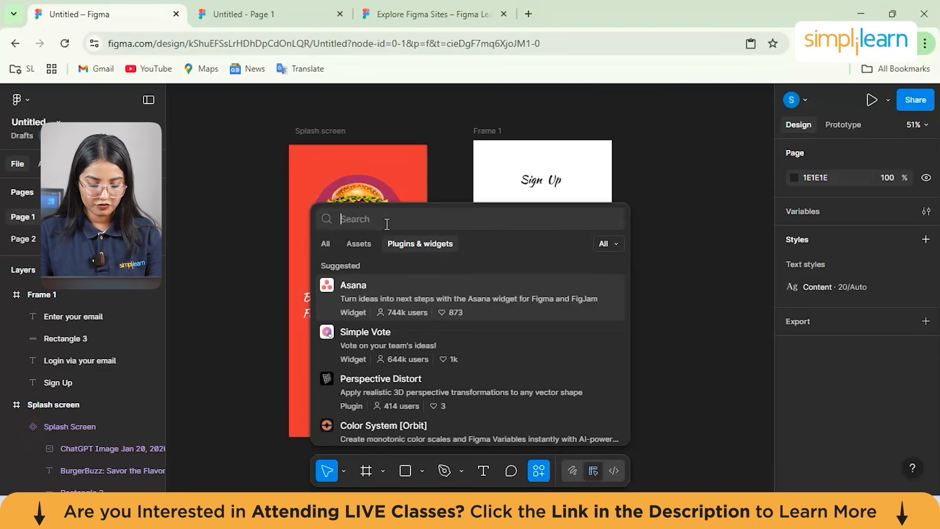
type("remi")
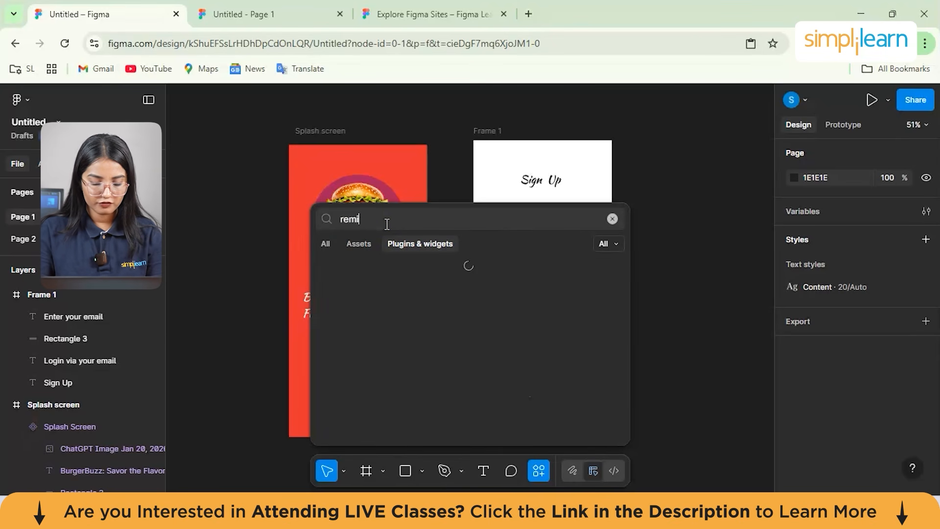
type("xer")
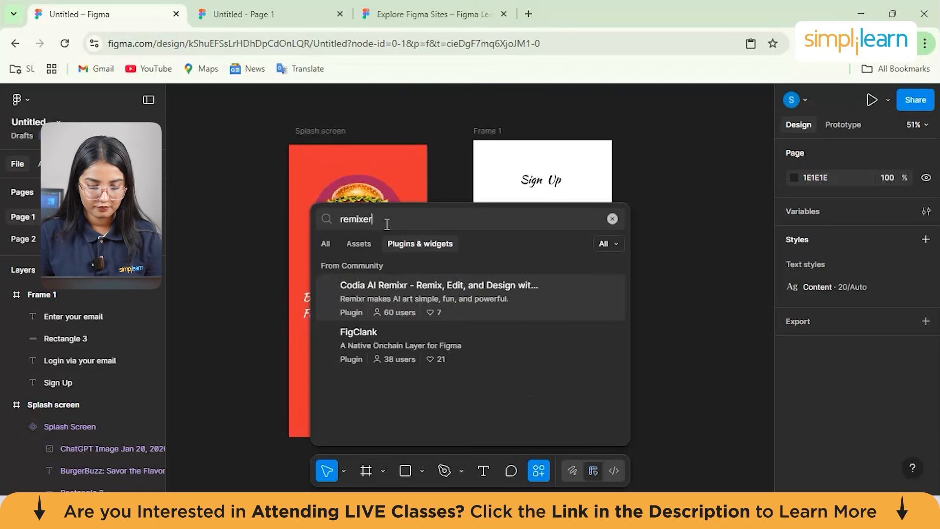
key("BackSpace")
key("BackSpace")
left_click(375, 283)
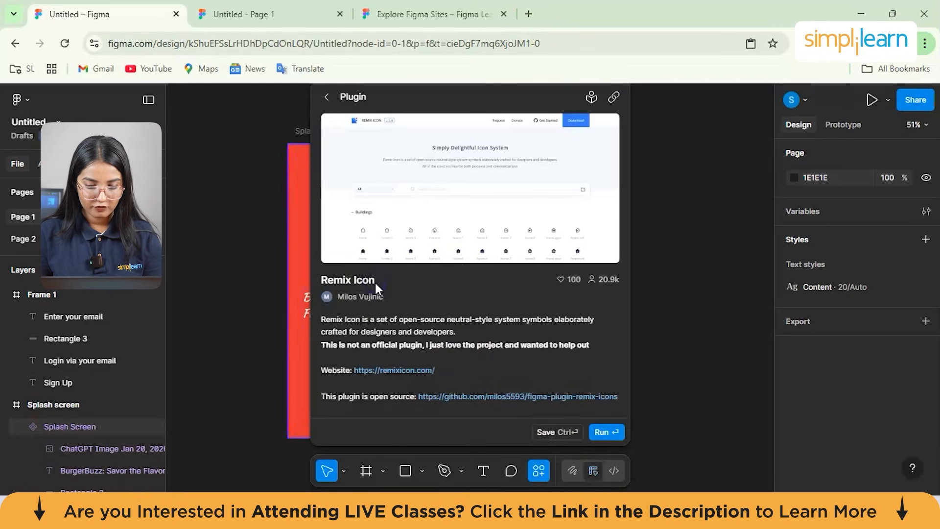
left_click(598, 432)
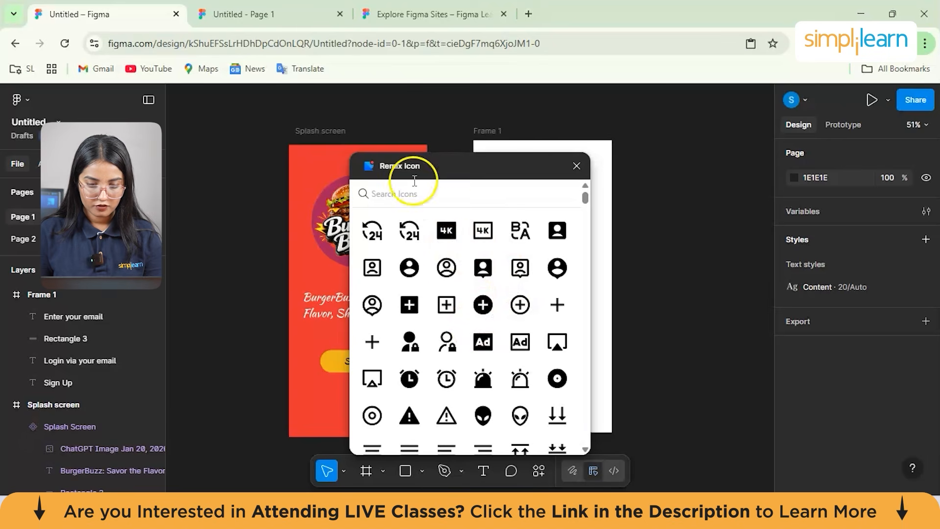
Insert the outlined mail icon from a "mail" search, place it below the email field in Frame 1 and select its vector shape.
left_click(415, 195)
type("mail")
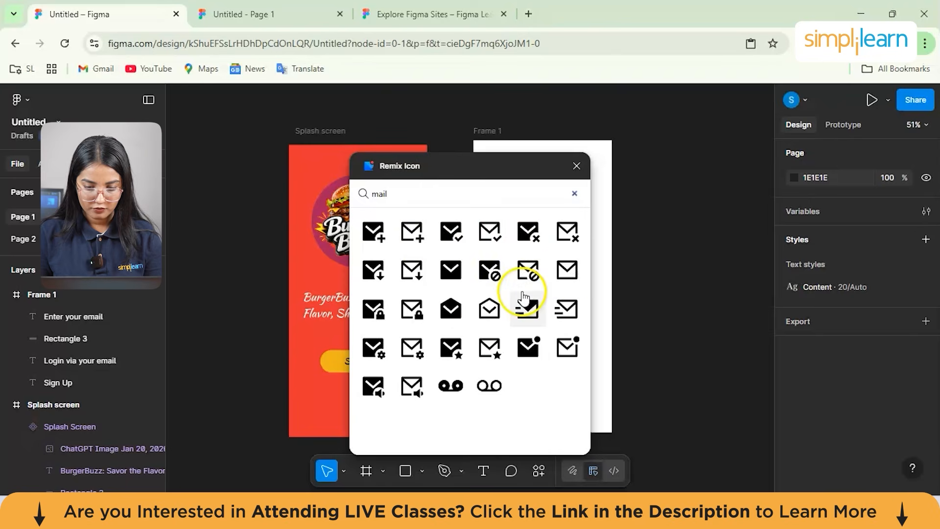
left_click(567, 274)
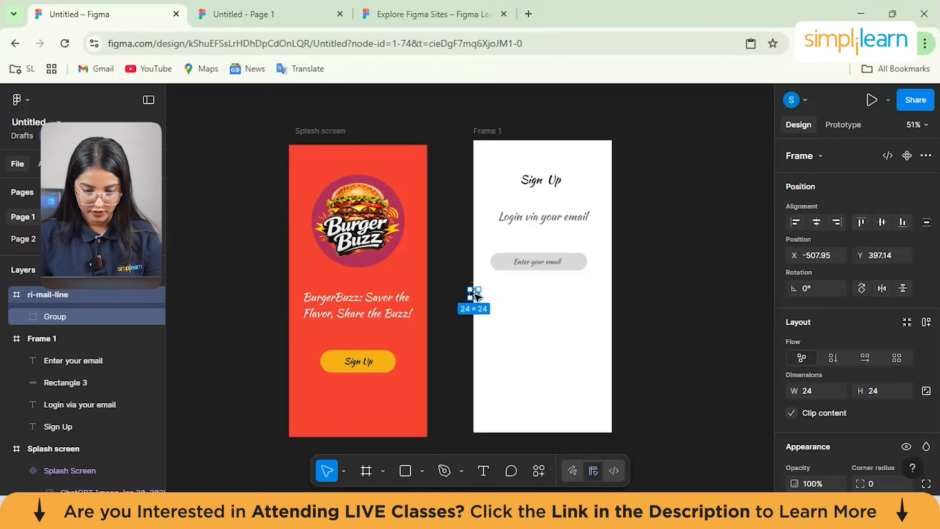
left_click_drag(479, 294, 513, 297)
double_click(513, 297)
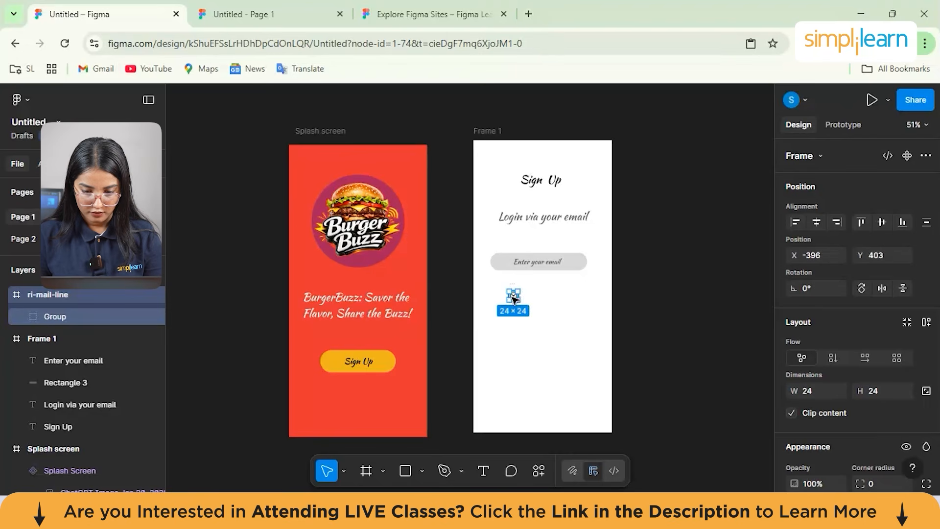
double_click(513, 298)
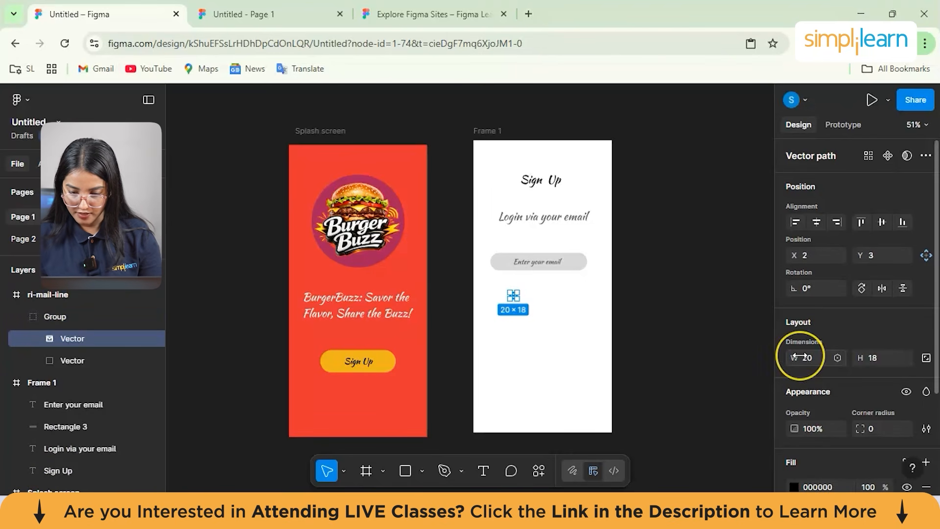
Set the mail icon's opacity to 60% and place it inside the email field, just before the "Enter your email" text.
scroll(817, 408, "down", 1)
left_click(820, 403)
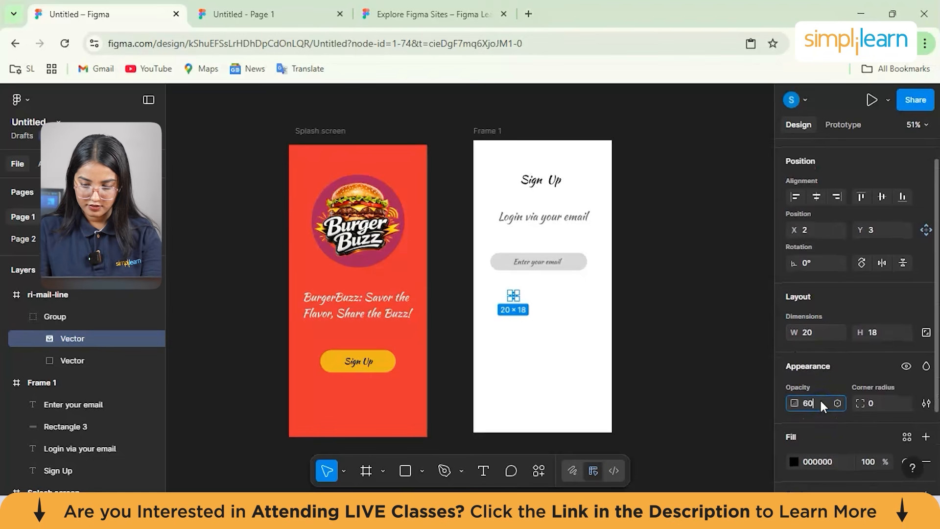
left_click(588, 333)
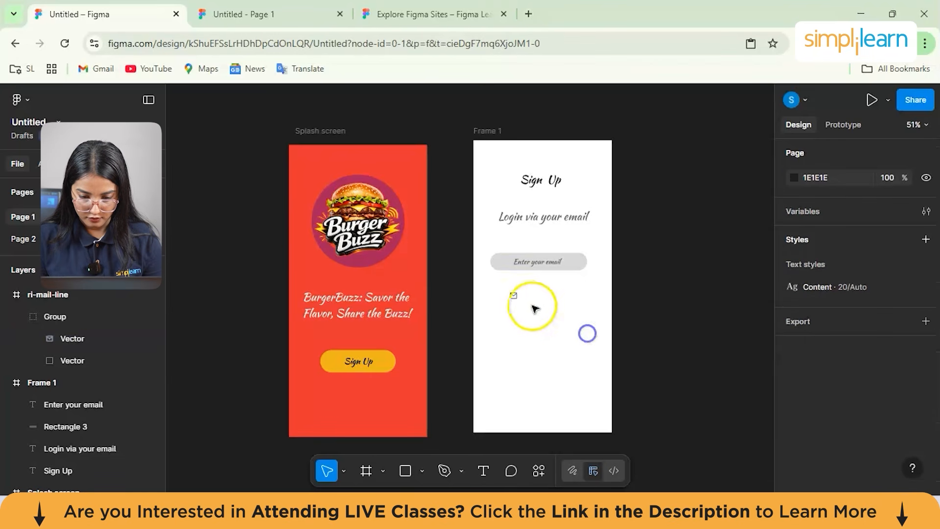
left_click_drag(514, 296, 510, 254)
scroll(510, 268, "up", 5)
scroll(510, 268, "up", 3)
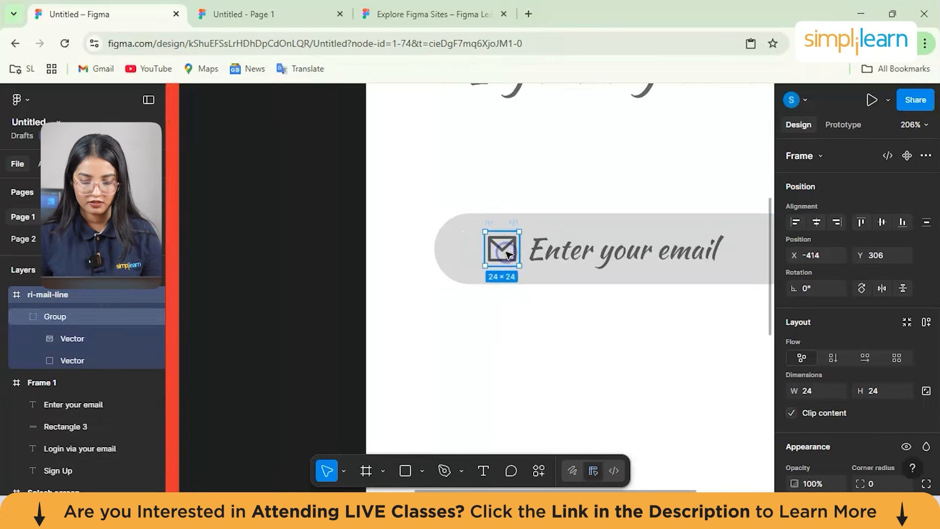
left_click(576, 350)
left_click(494, 331)
scroll(495, 333, "right", 3)
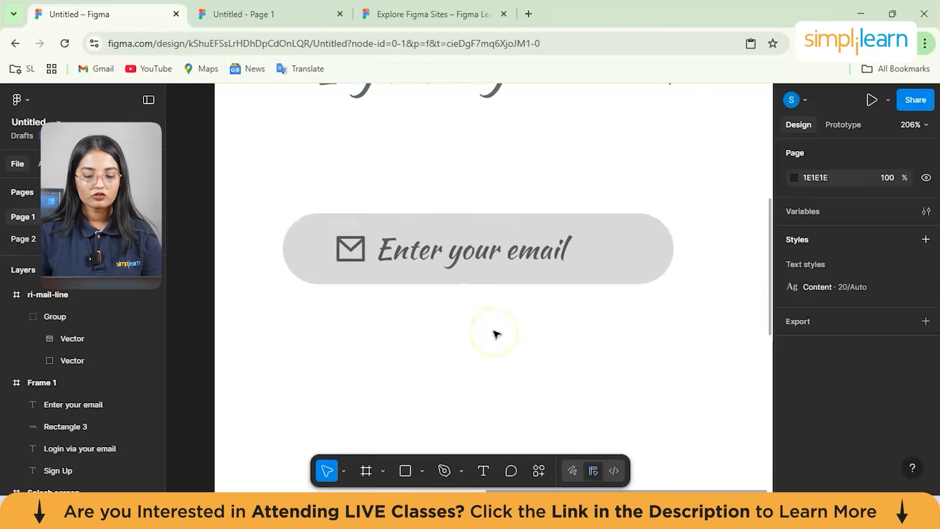
scroll(495, 332, "down", 5)
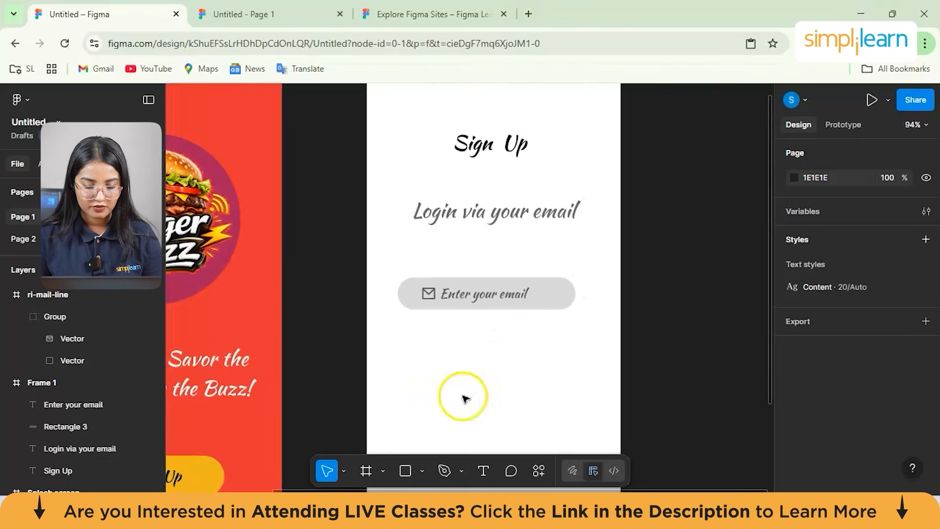
Draw a grey rectangle about 158 × 88 below the email field in Frame 1.
left_click(483, 471)
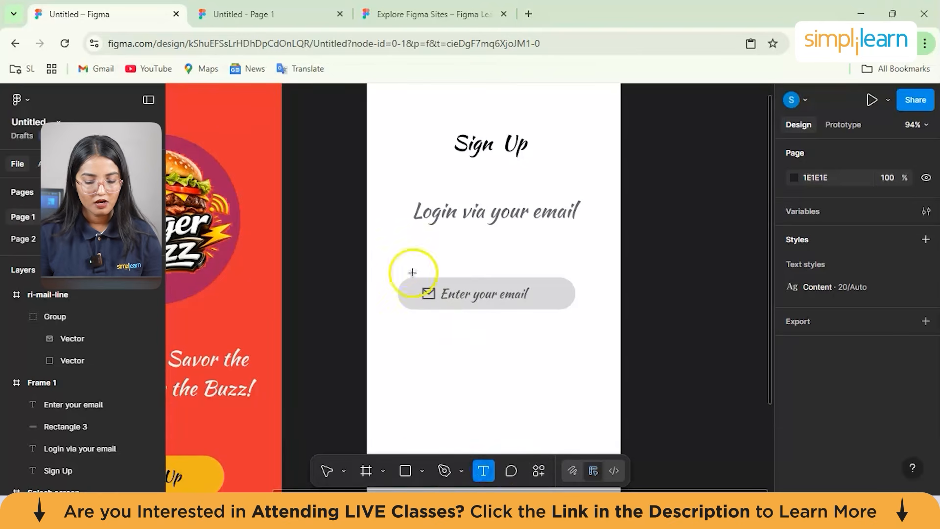
left_click(413, 469)
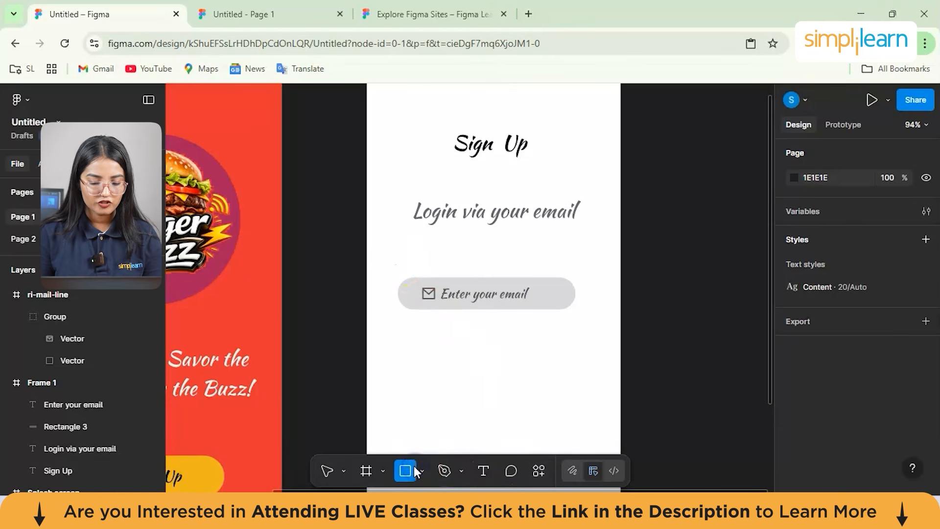
left_click(422, 469)
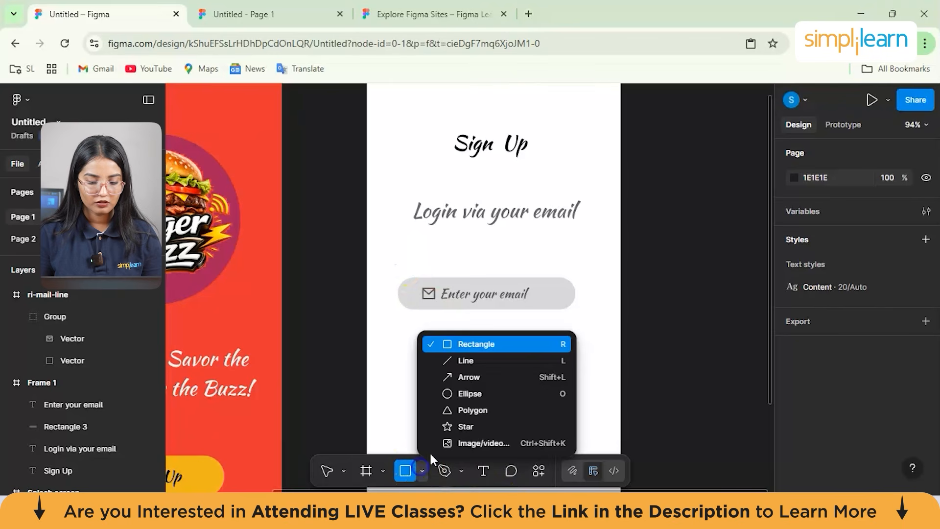
left_click(484, 348)
left_click(430, 357)
left_click_drag(468, 394, 499, 381)
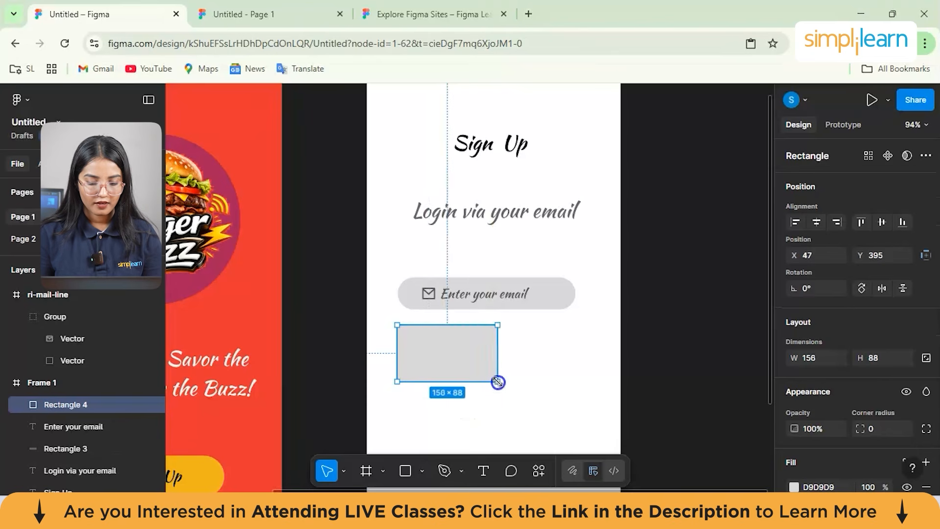
Place a triangle over the new grey rectangle, flip it point-down at about 100 × 71, and duplicate it beside the rectangle.
left_click(422, 471)
left_click(469, 413)
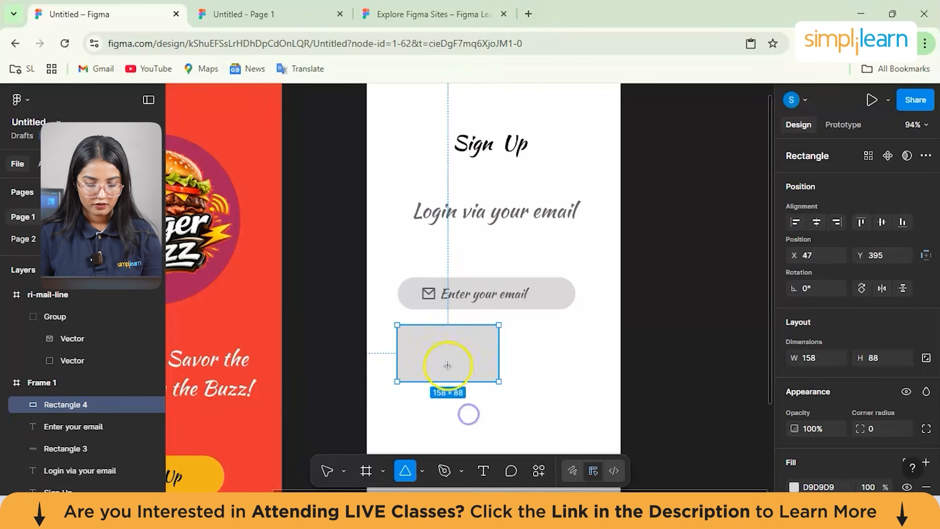
left_click(443, 359)
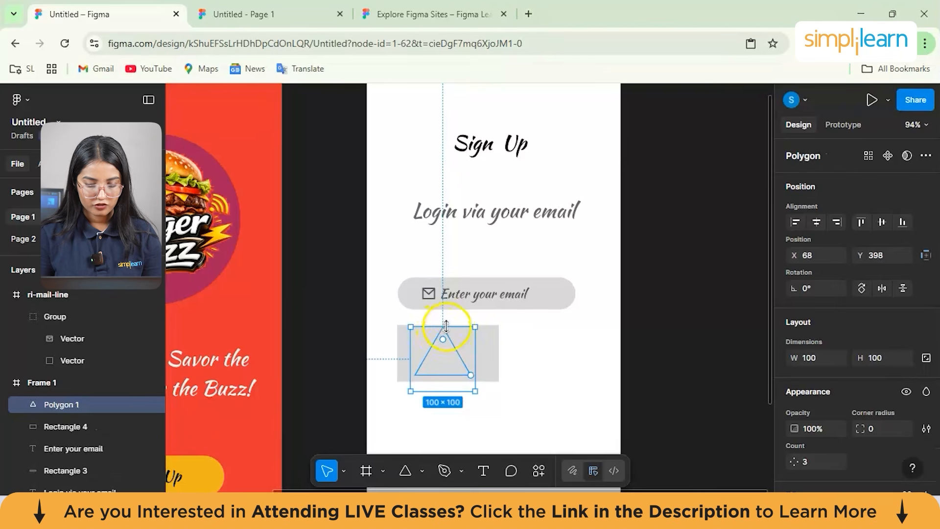
left_click_drag(447, 337, 523, 353)
key("ctrl+d")
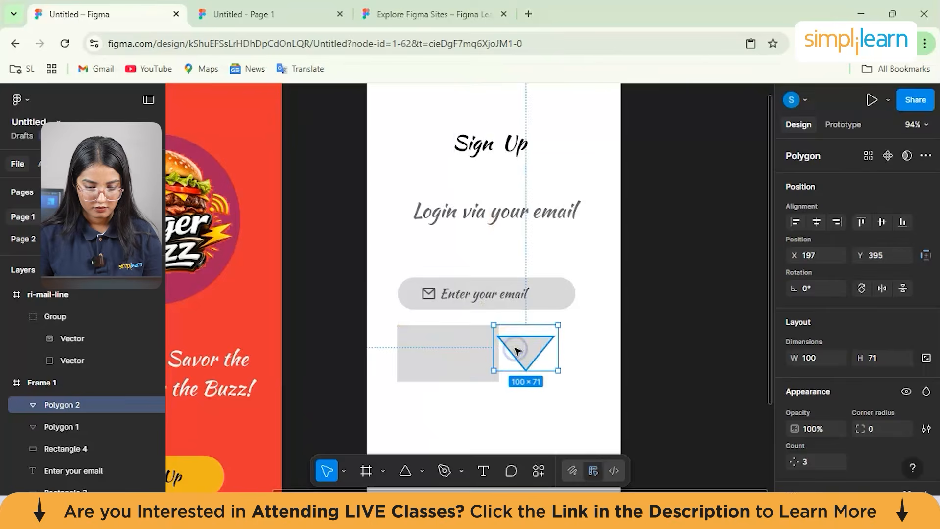
Paste another copy of the downward triangle and position it over the grey rectangle.
right_click(517, 350)
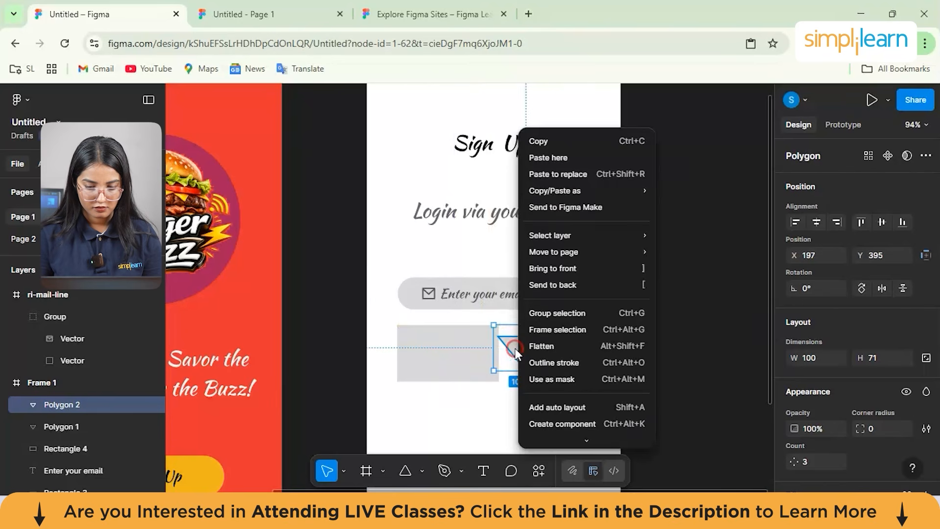
left_click(565, 158)
left_click_drag(592, 175, 446, 337)
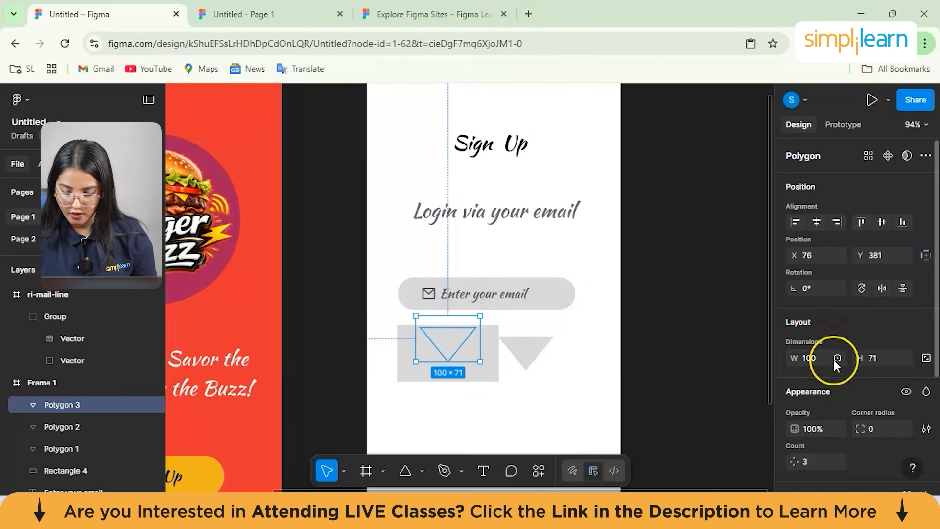
scroll(833, 358, "down", 4)
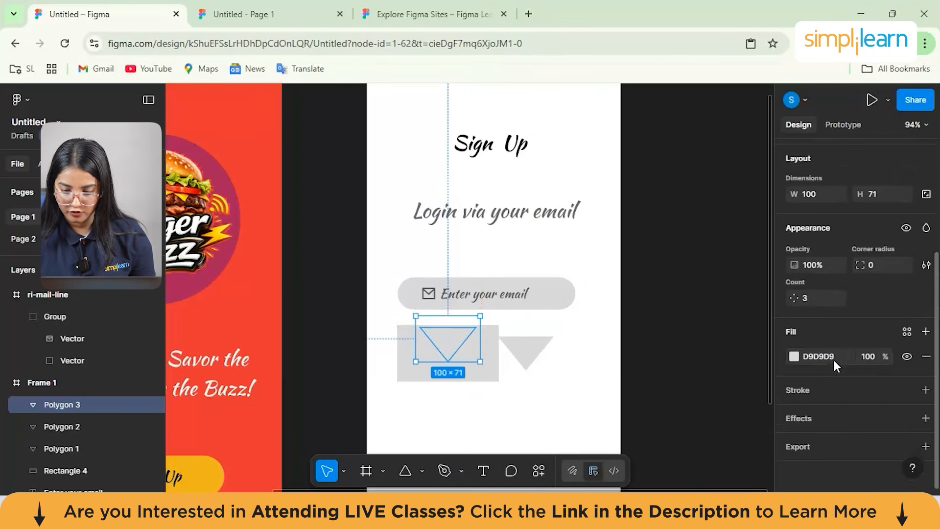
scroll(835, 343, "up", 4)
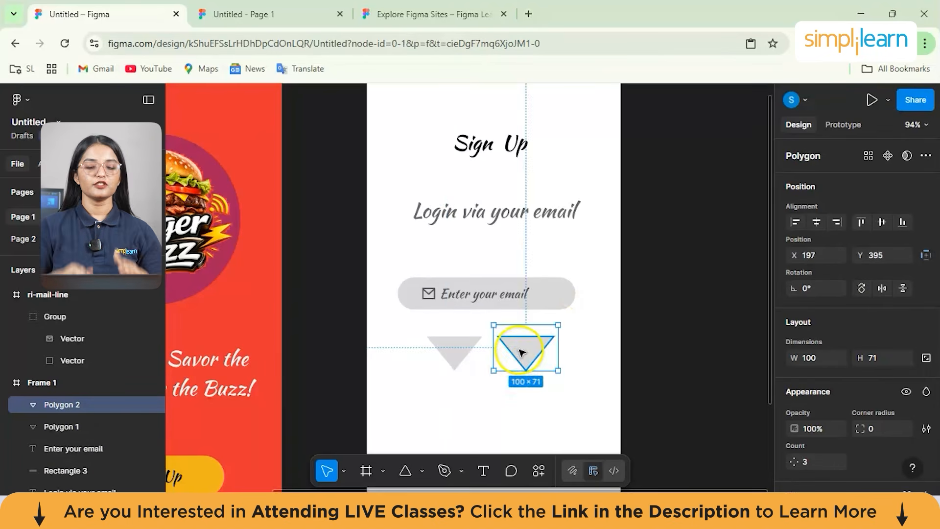
Delete the two triangles remaining below the email field.
left_click(521, 350, "shift")
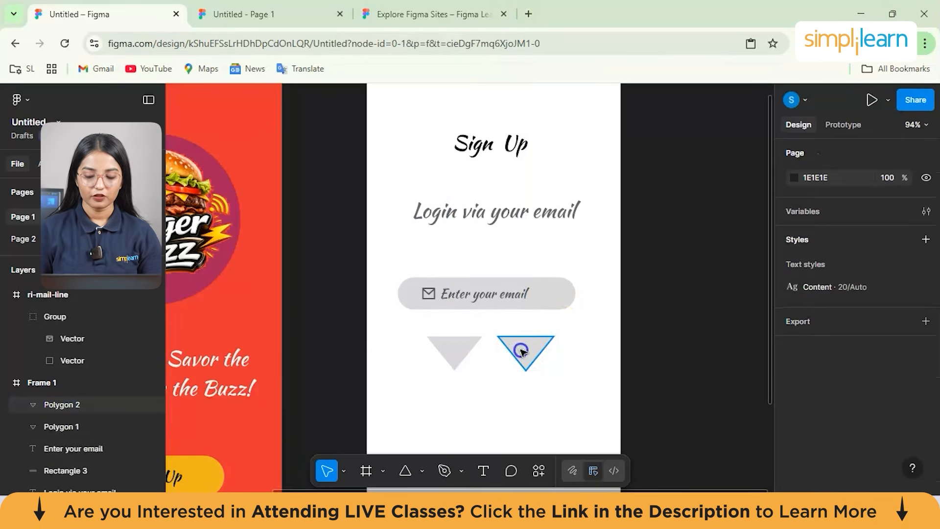
key("Delete")
left_click(464, 349)
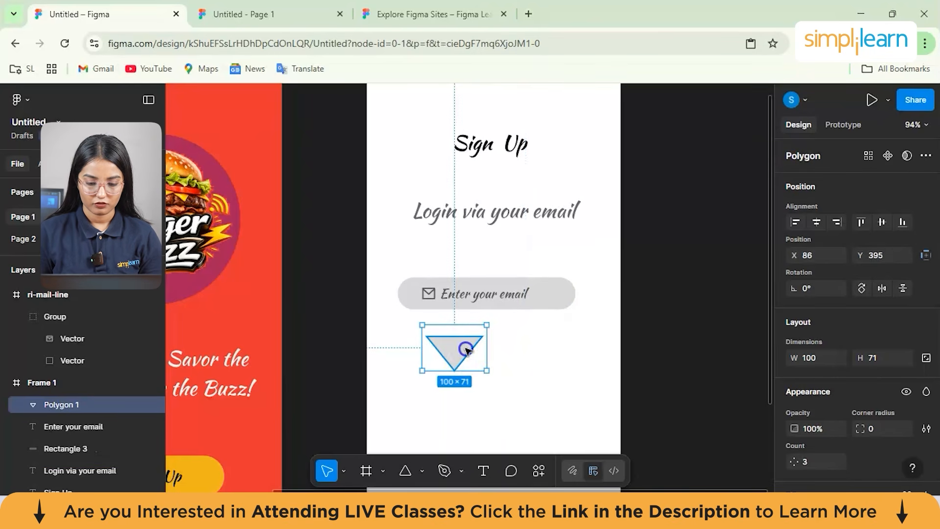
key("Delete")
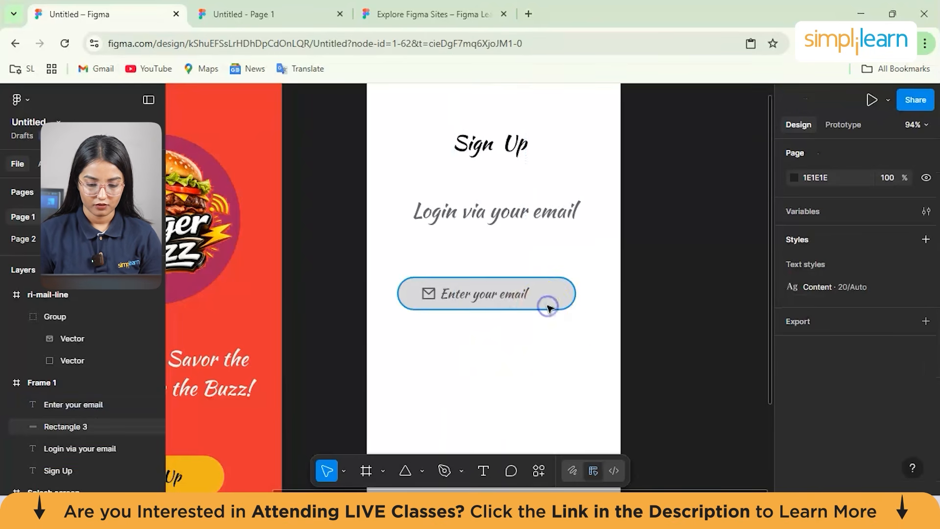
Shift the "Enter your email" text and the mail icon slightly to the right within the email field.
left_click(496, 296)
left_click_drag(497, 295, 505, 296)
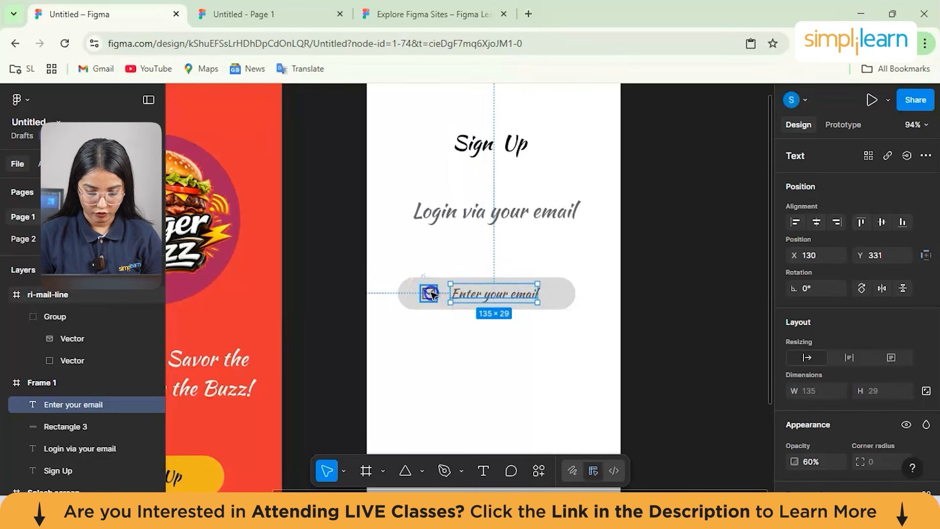
left_click(438, 294)
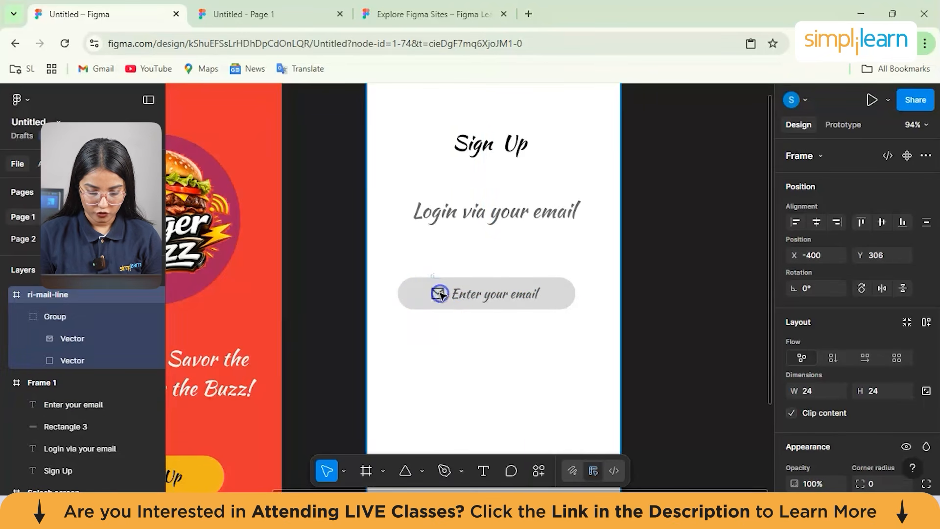
left_click(439, 295)
Duplicate the email field's rounded rectangle and place the copy directly below it at Y 392.
left_click(419, 296)
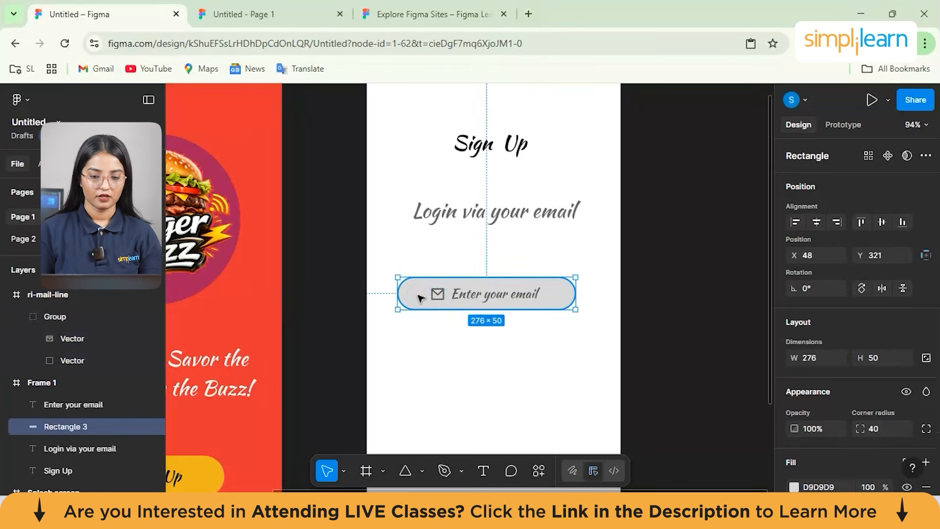
key("ctrl+d")
right_click(418, 293)
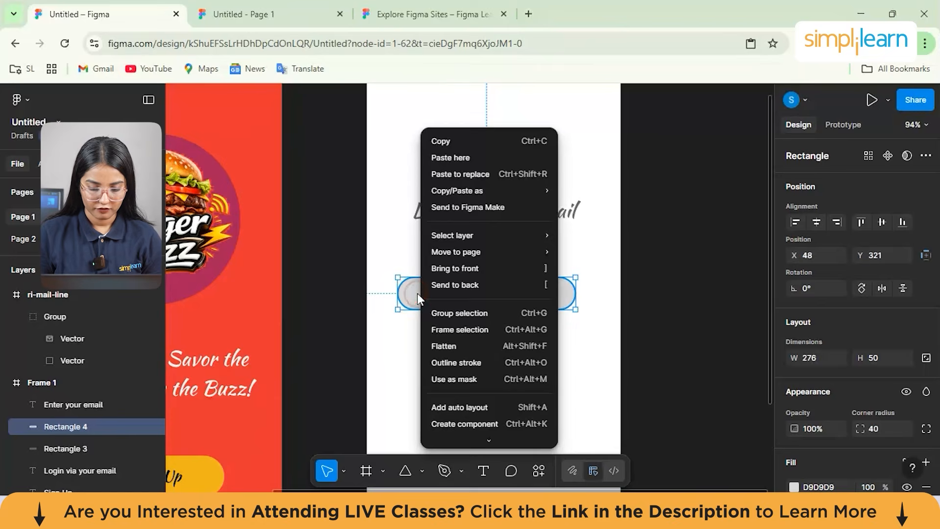
left_click(415, 299)
left_click_drag(415, 299, 416, 345)
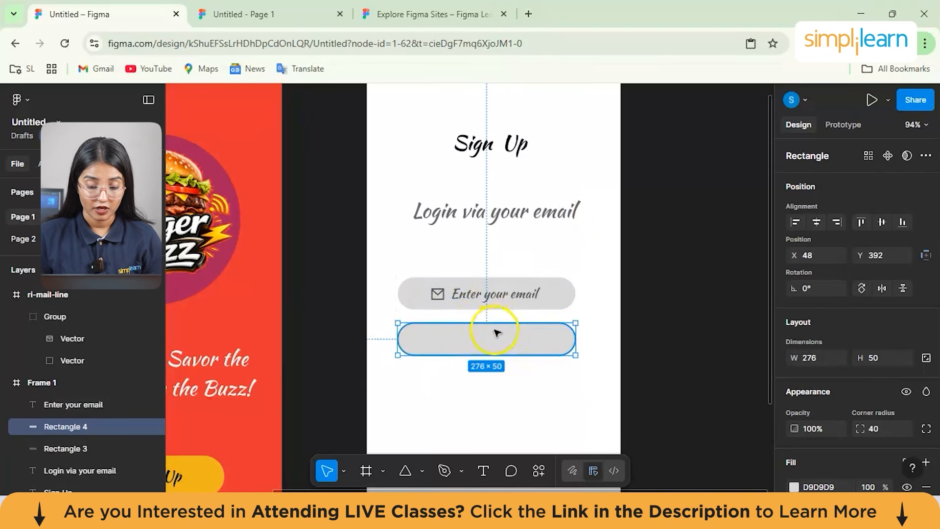
Move the email field's rectangle, mail icon and text up towards "Login via your email", and align the empty second field below them.
left_click(468, 295)
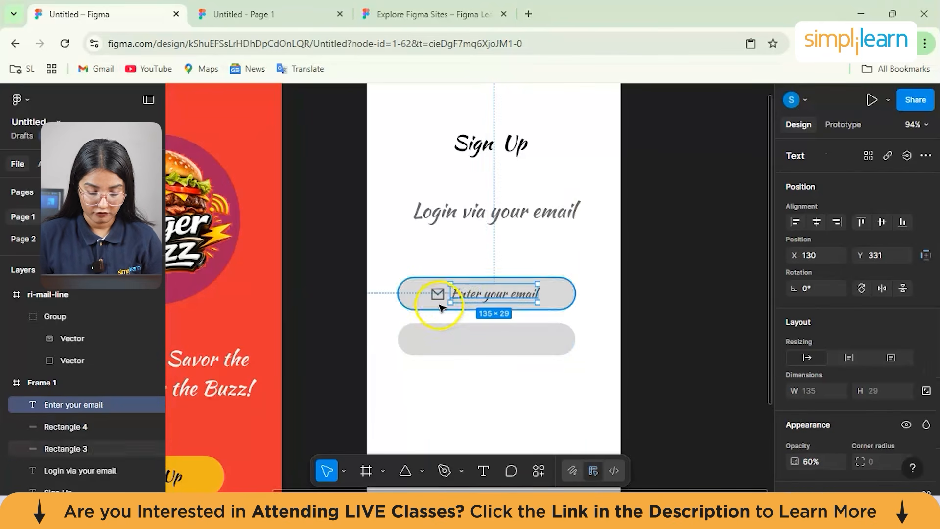
left_click(461, 392)
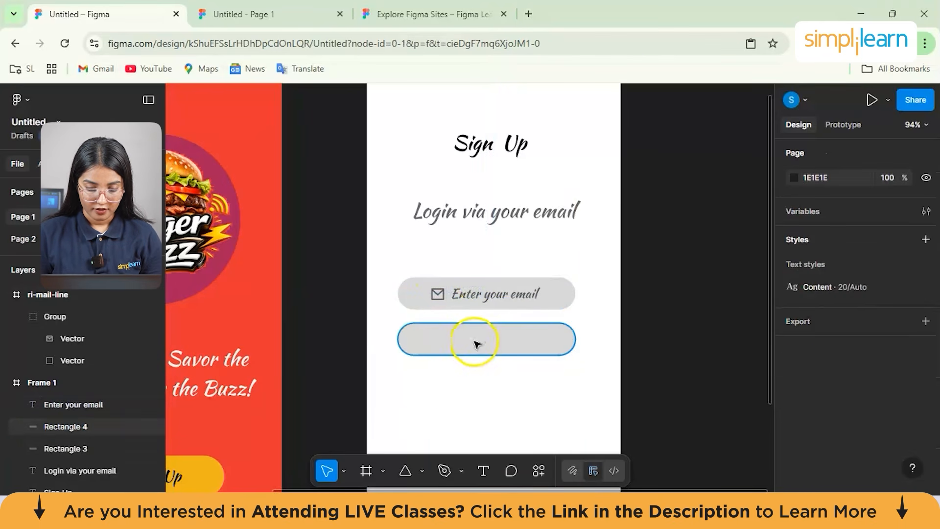
left_click_drag(410, 295, 411, 268)
left_click(439, 300)
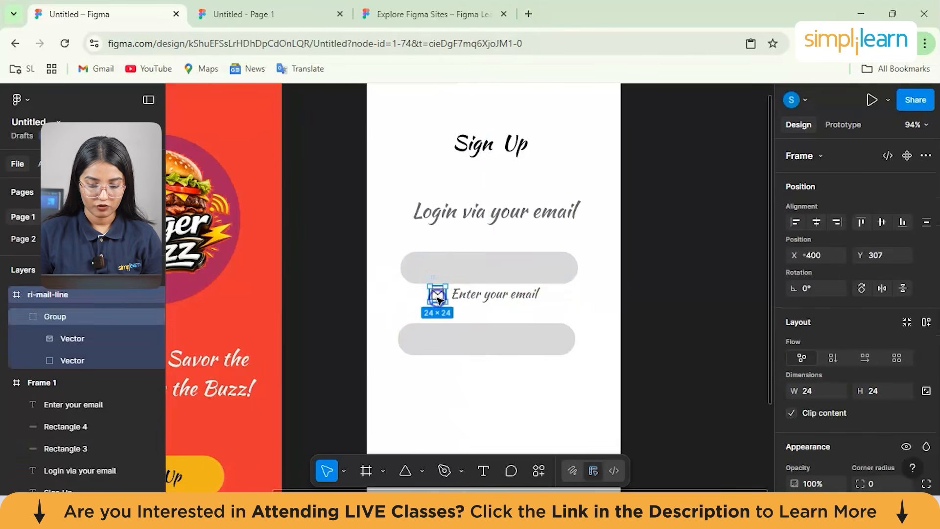
left_click(439, 299)
left_click_drag(439, 300, 437, 267)
left_click(480, 298)
left_click_drag(481, 297, 485, 272)
left_click_drag(470, 346, 473, 328)
left_click(512, 403)
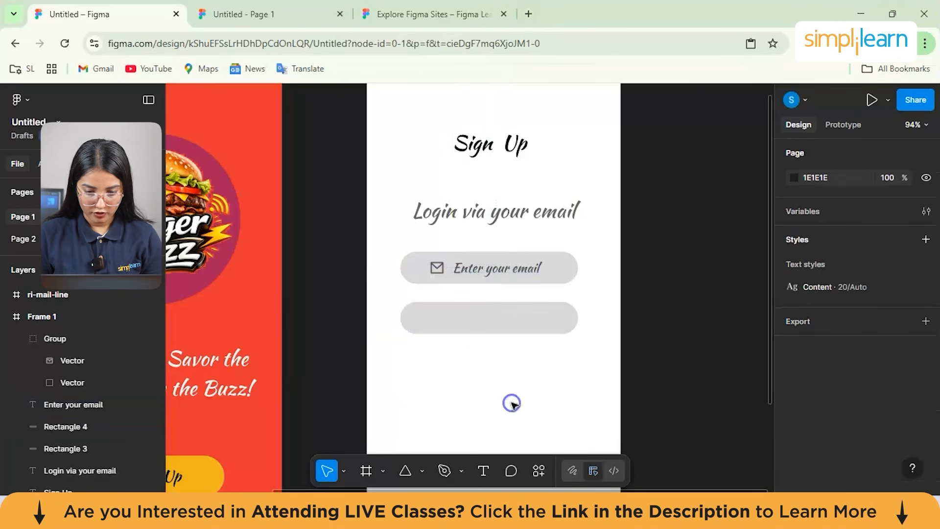
Add the text "Enter your password" at the second input field.
left_click(481, 472)
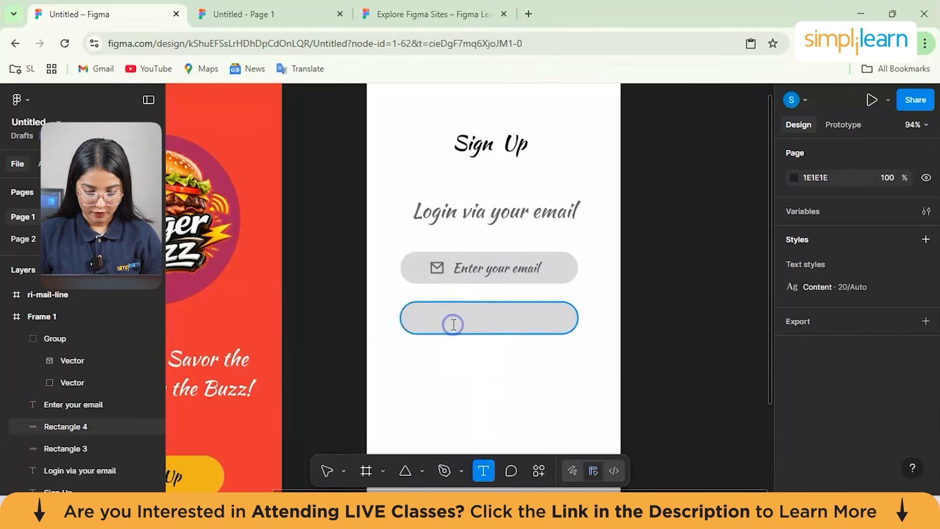
left_click(454, 324)
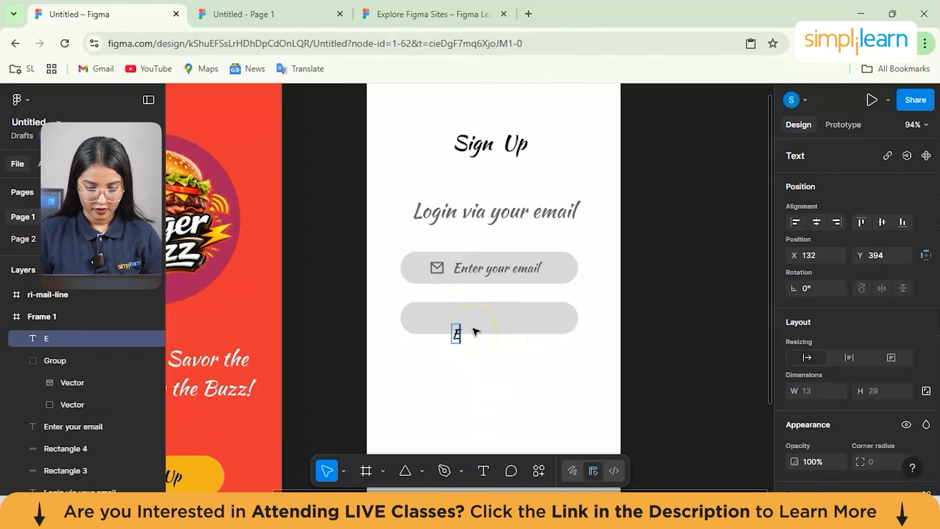
type("Enter your password")
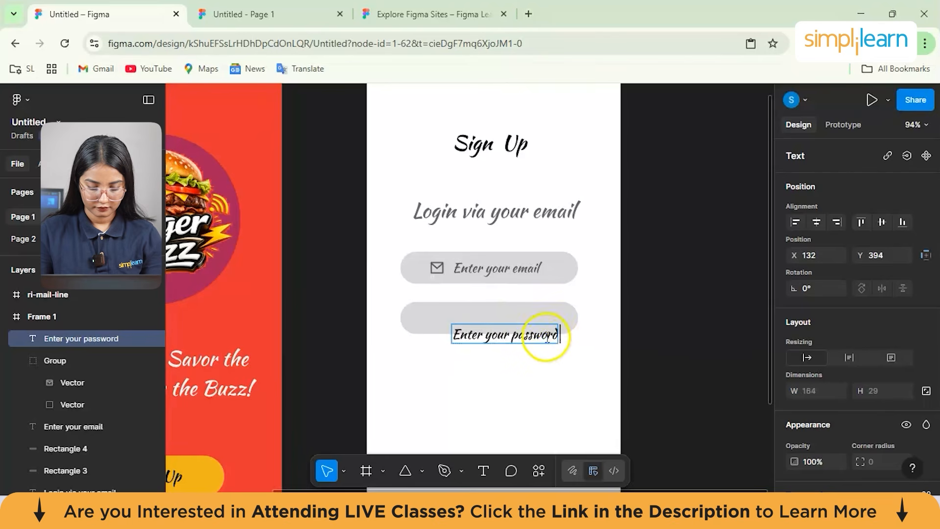
Set the "Enter your password" text's opacity to 60% and move it inside the second field, at X 121, Y 372.
key("ctrl+a")
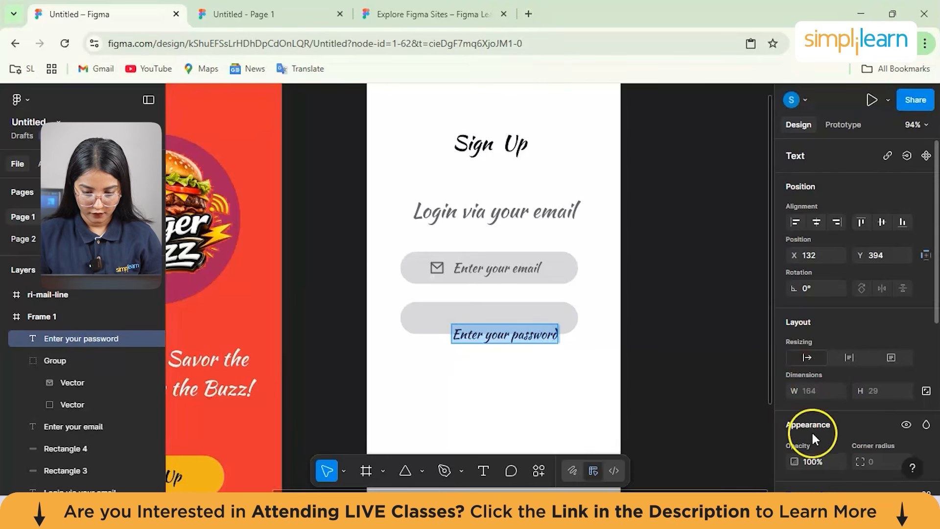
scroll(812, 431, "down", 2)
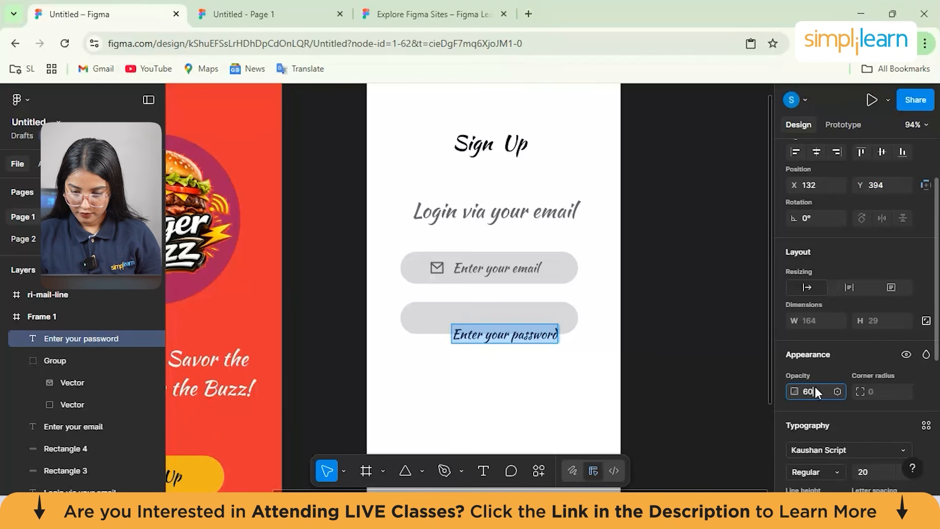
key("Return")
left_click_drag(535, 336, 533, 320)
left_click(520, 348)
left_click(493, 337)
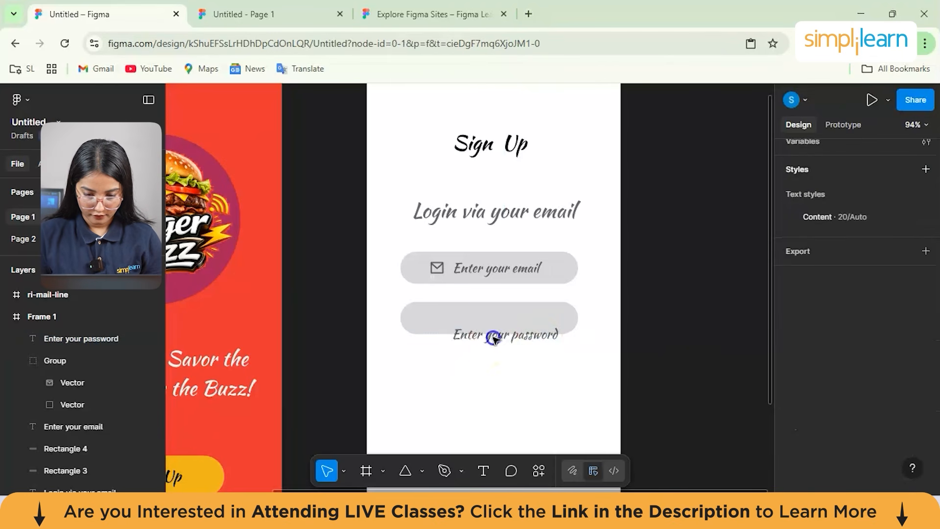
left_click_drag(495, 340, 481, 324)
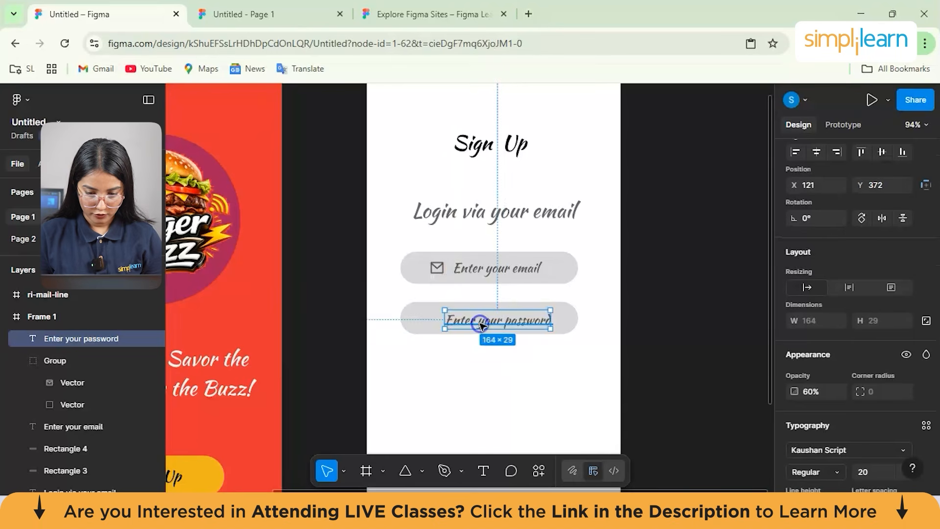
Insert the outlined lock icon ri-lock-line from the Remix Icon plugin, searching for "lock".
left_click(530, 465)
left_click(383, 293)
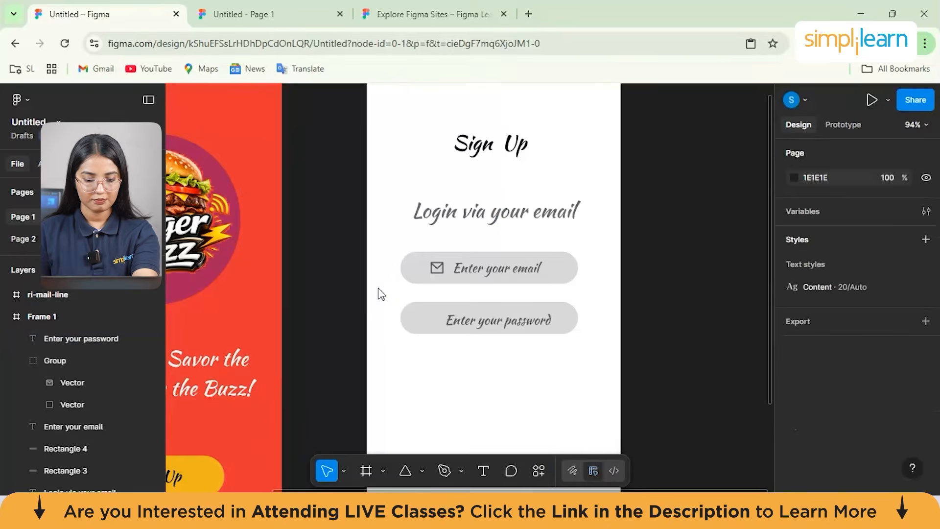
left_click(437, 263)
left_click(433, 194)
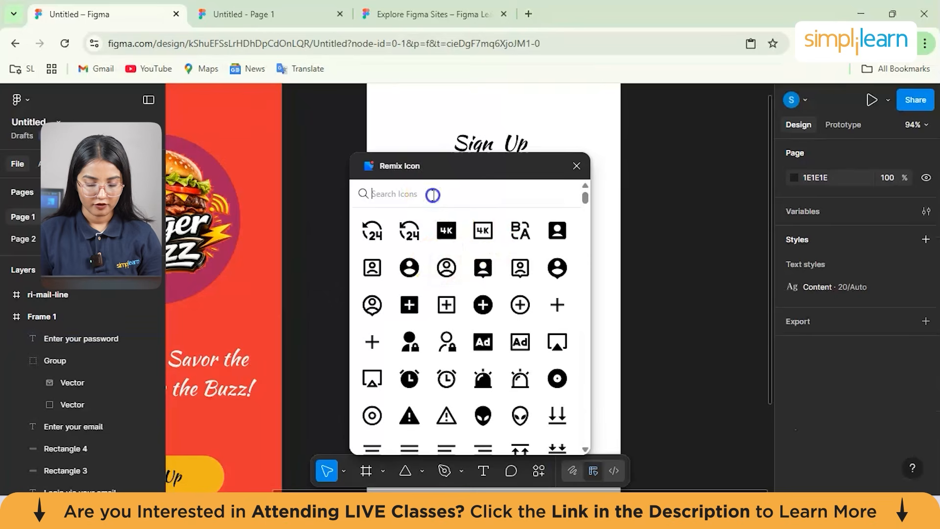
type("lock")
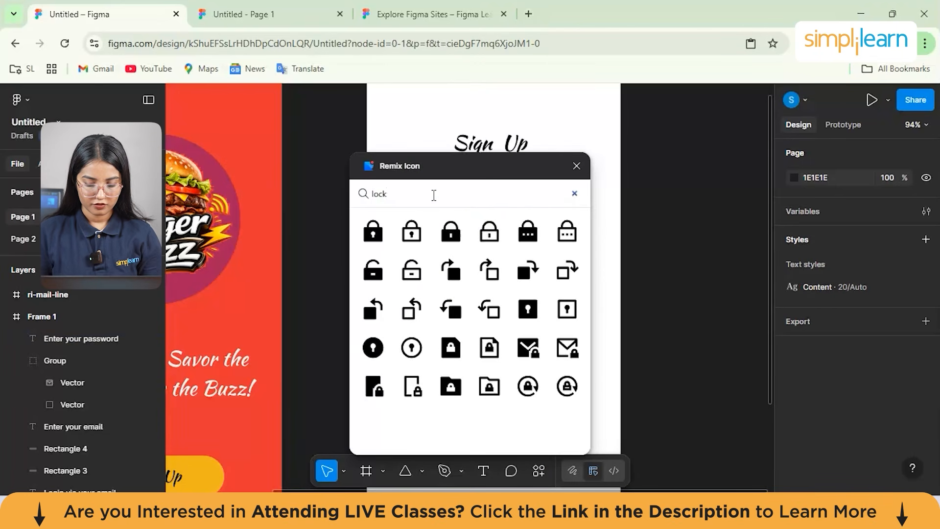
left_click(484, 235)
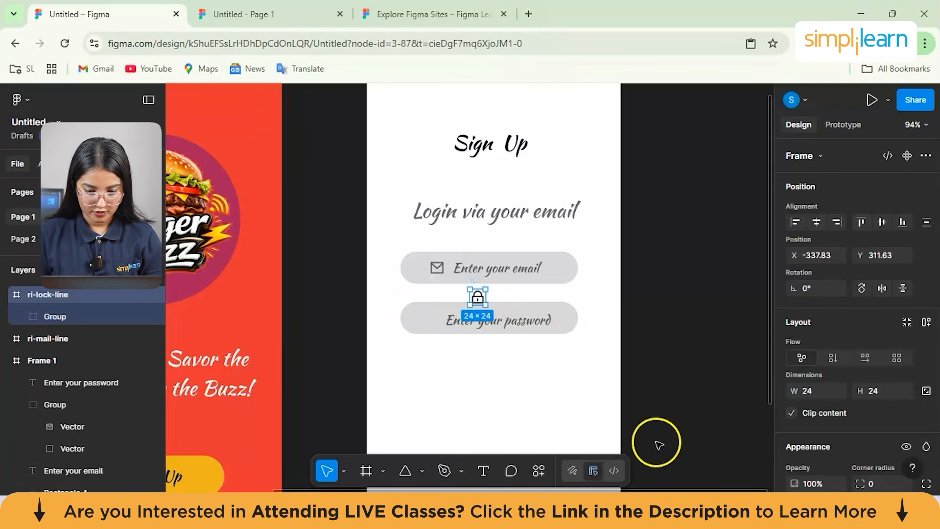
Set the lock icon's opacity to 60%.
scroll(850, 399, "down", 2)
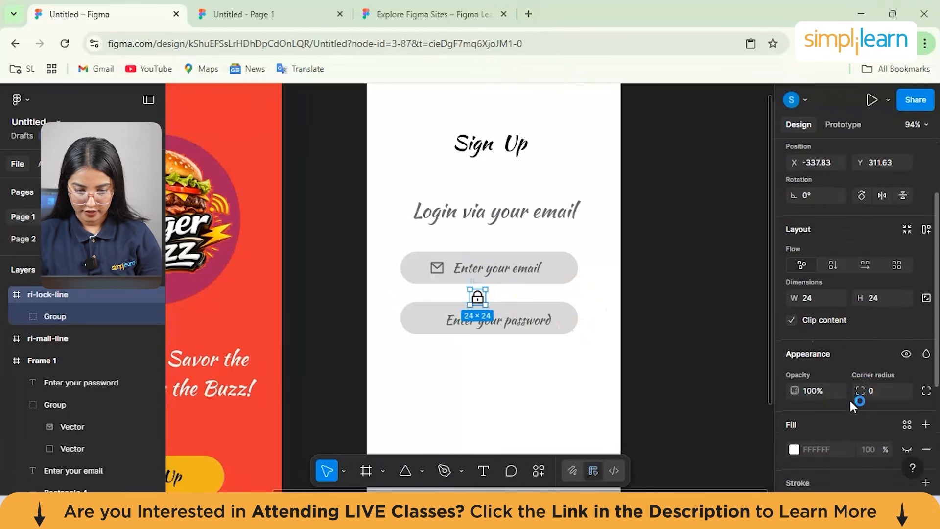
left_click(822, 401)
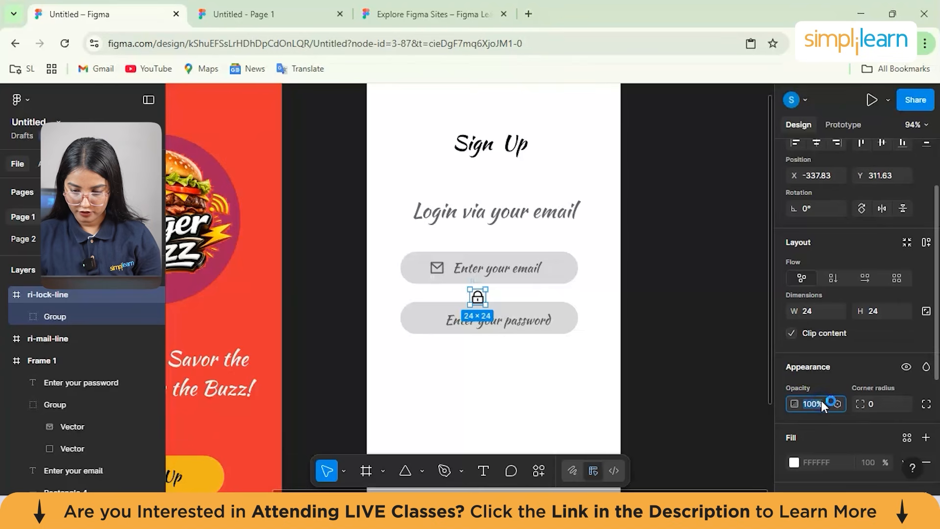
type("60")
key("Return")
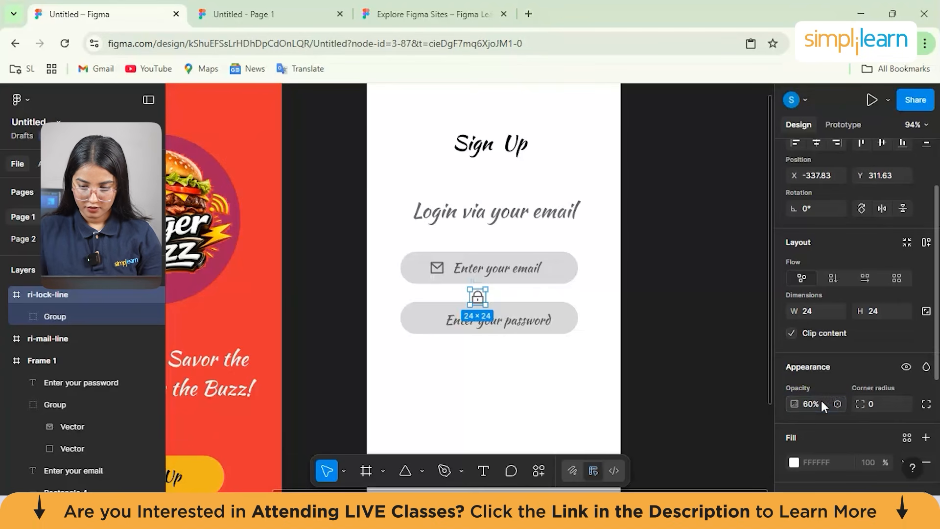
Move the lock icon into the password field at X -400, Y 345, and shift "Enter your password" slightly right of it.
left_click_drag(454, 318, 441, 320)
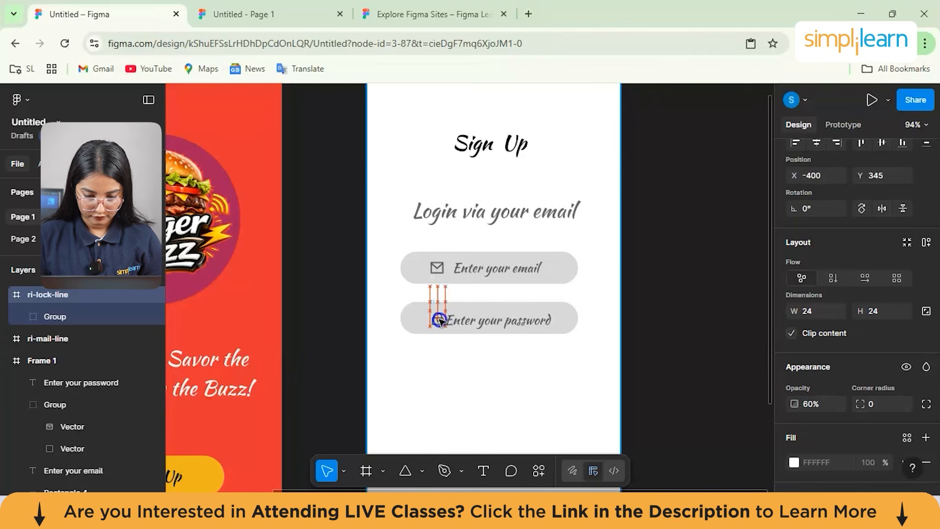
left_click(440, 319)
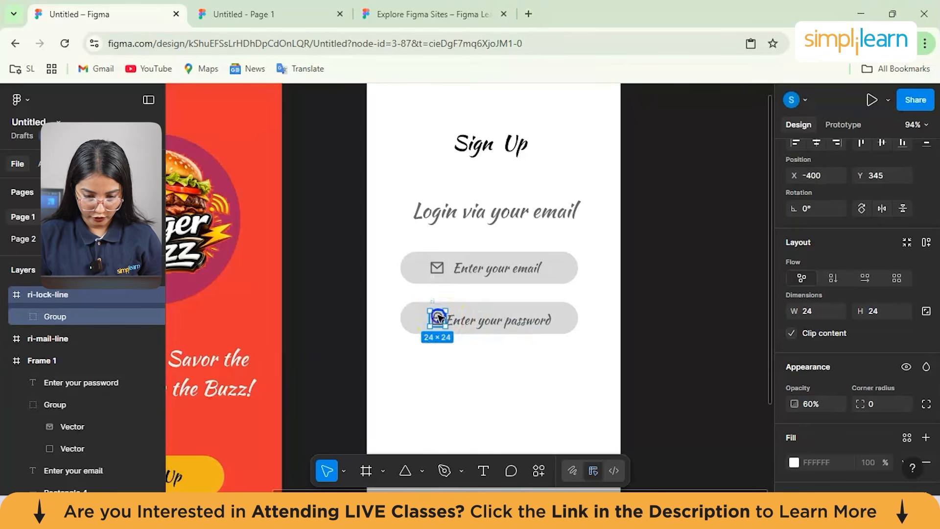
left_click_drag(437, 318, 437, 317)
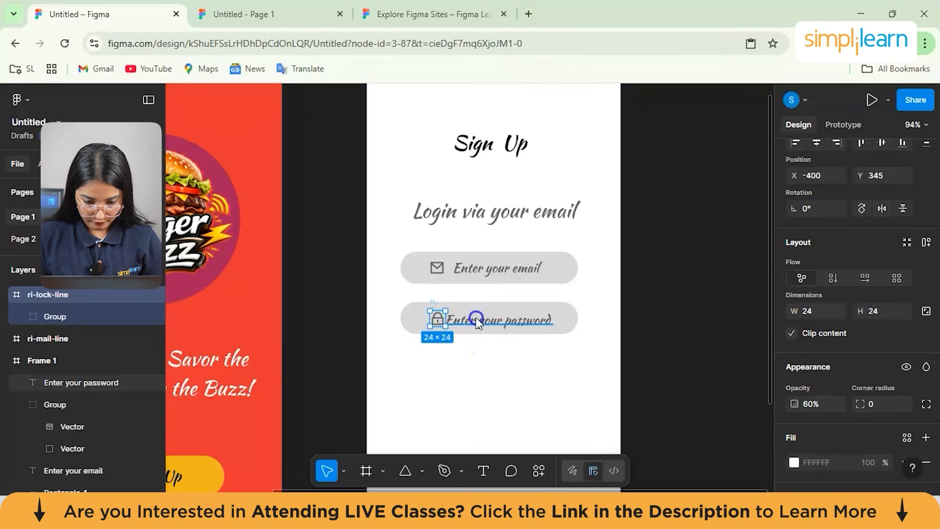
left_click(478, 321)
left_click_drag(478, 320, 481, 319)
left_click(499, 379)
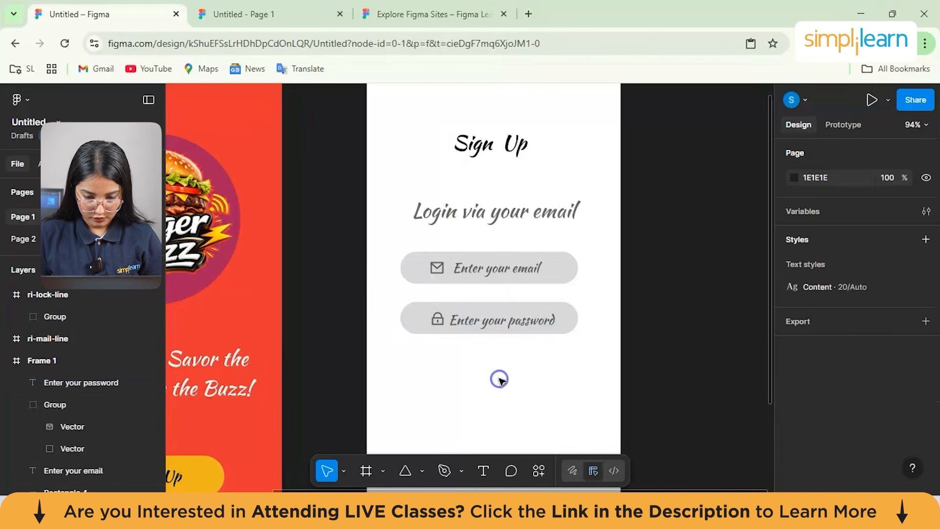
scroll(502, 382, "down", 5)
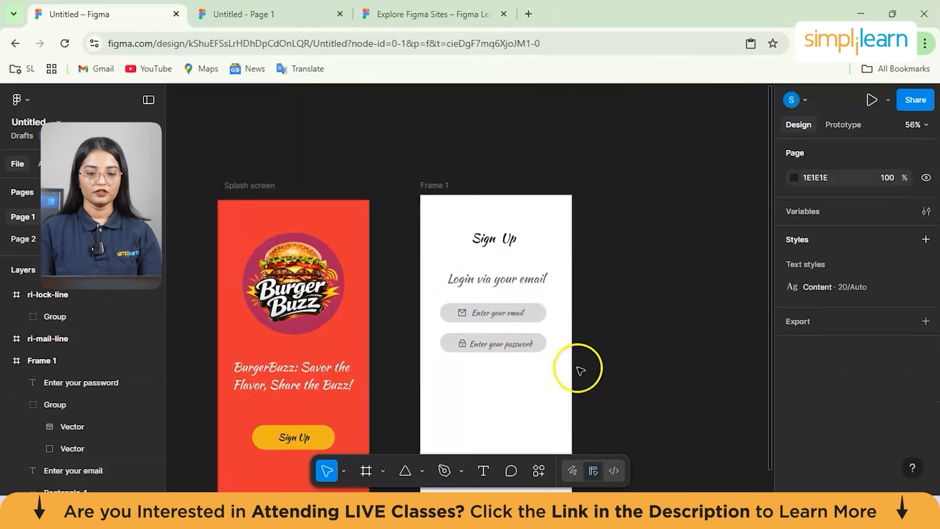
scroll(517, 400, "down", 2)
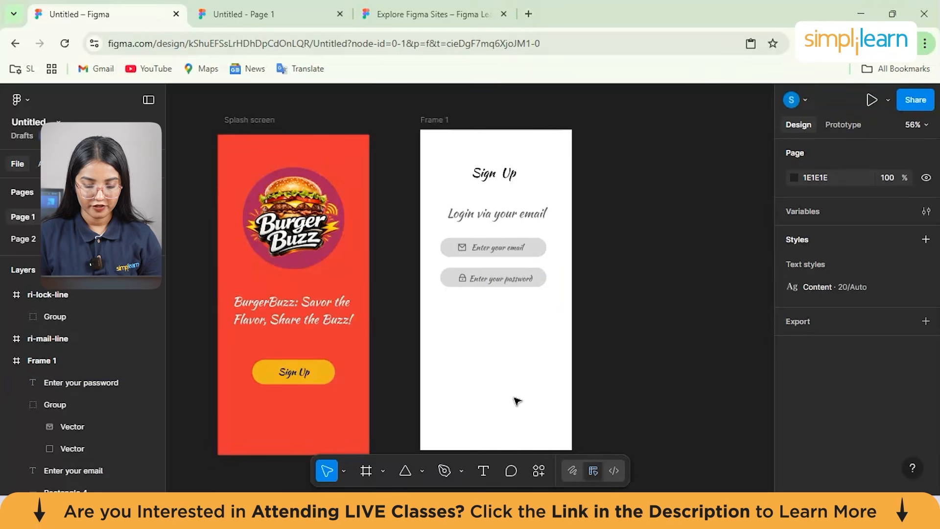
scroll(517, 400, "up", 1)
scroll(517, 401, "down", 2)
scroll(516, 400, "up", 1)
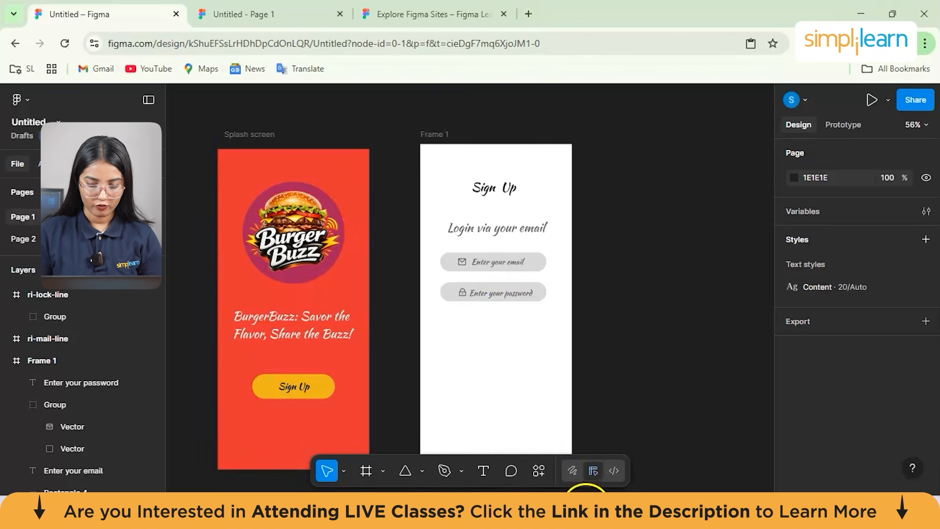
mouse_move(587, 510)
mouse_move(443, 421)
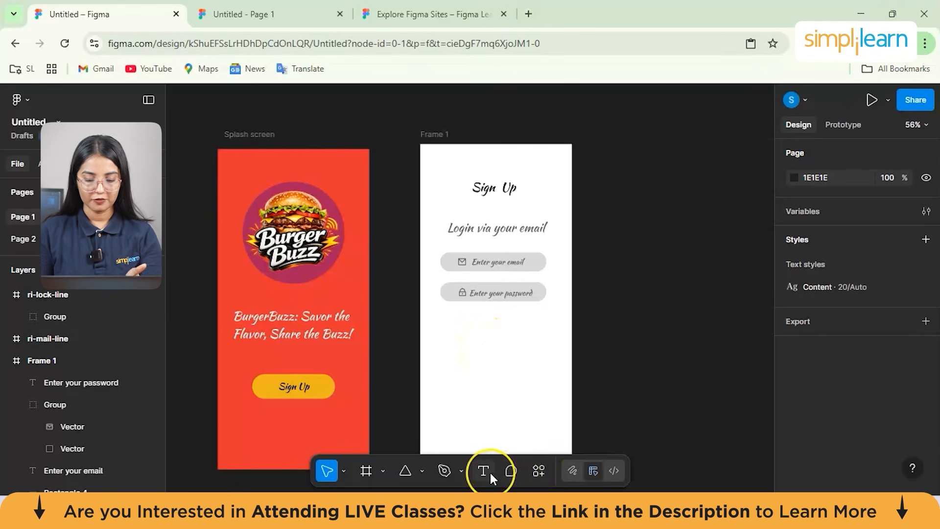
Insert the ri-check-fill icon from Remix Icon by searching "check", and place it below the password field at X -424, Y 414.
left_click(490, 472)
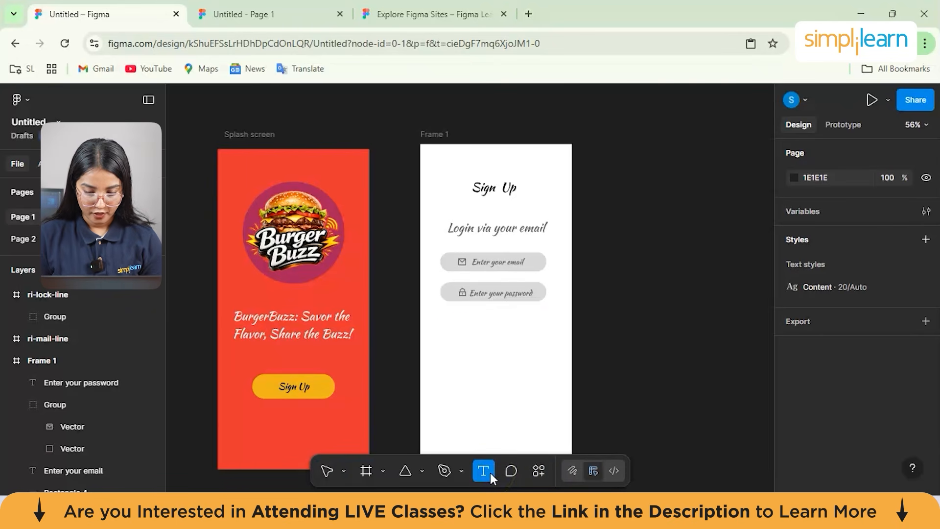
left_click(538, 471)
left_click(368, 286)
left_click(369, 293)
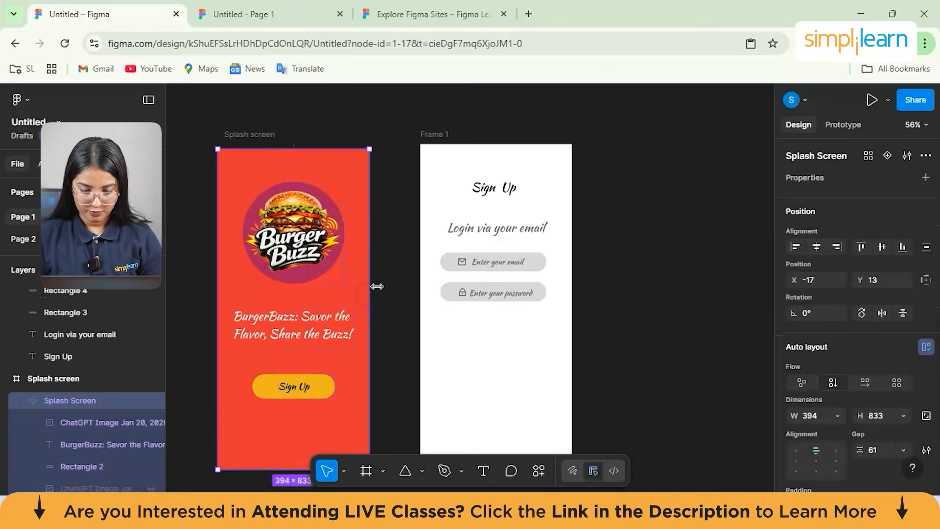
left_click(403, 192)
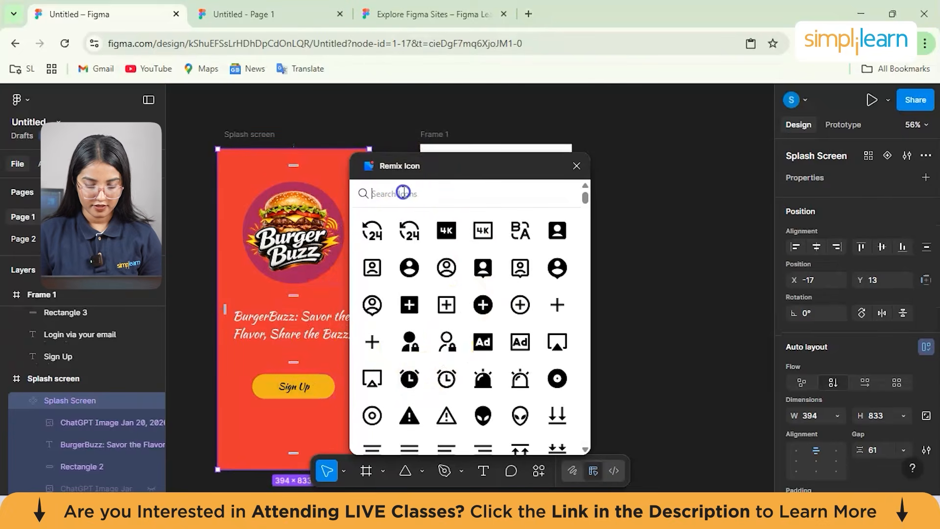
type("check")
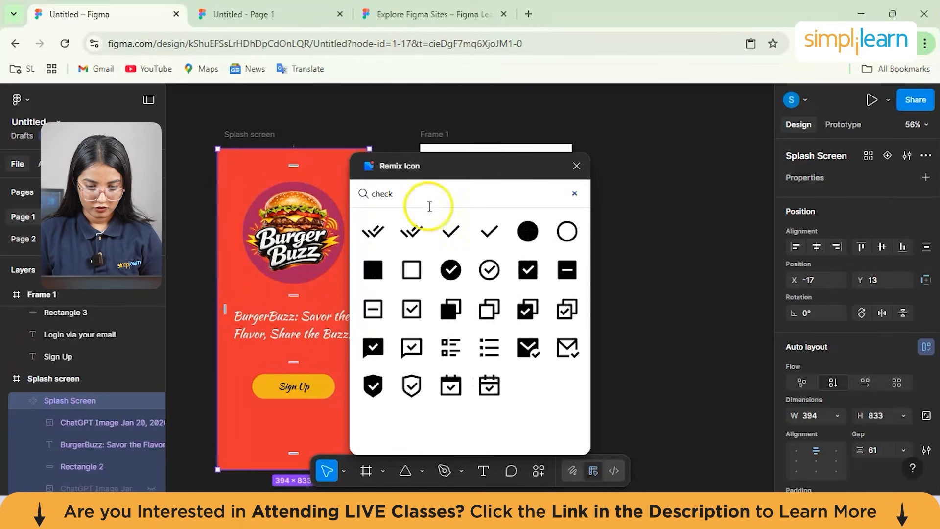
left_click(449, 231)
left_click_drag(473, 296, 454, 324)
scroll(836, 357, "down", 3)
left_click(820, 386)
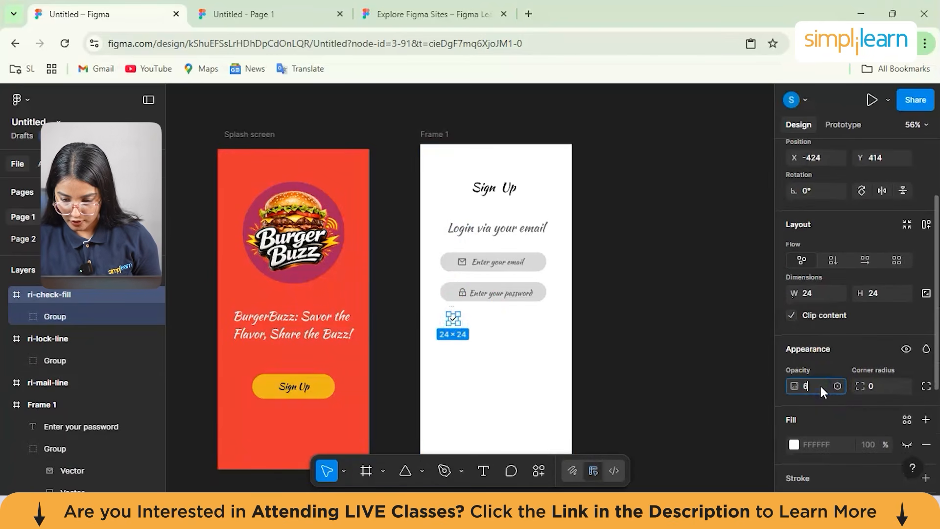
key("ctrl+z")
left_click(461, 337)
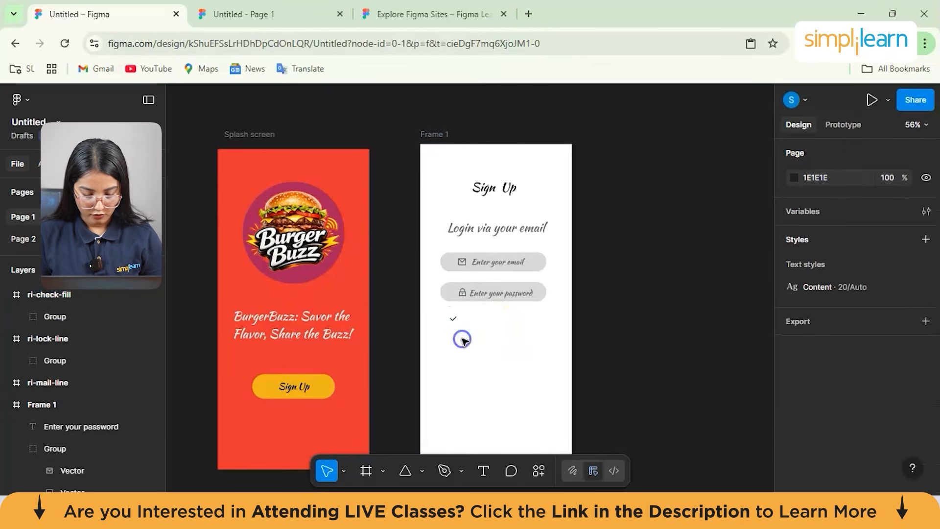
Move the check icon further left below the password field, to X -471, Y 418.
scroll(455, 320, "up", 5)
left_click(439, 326)
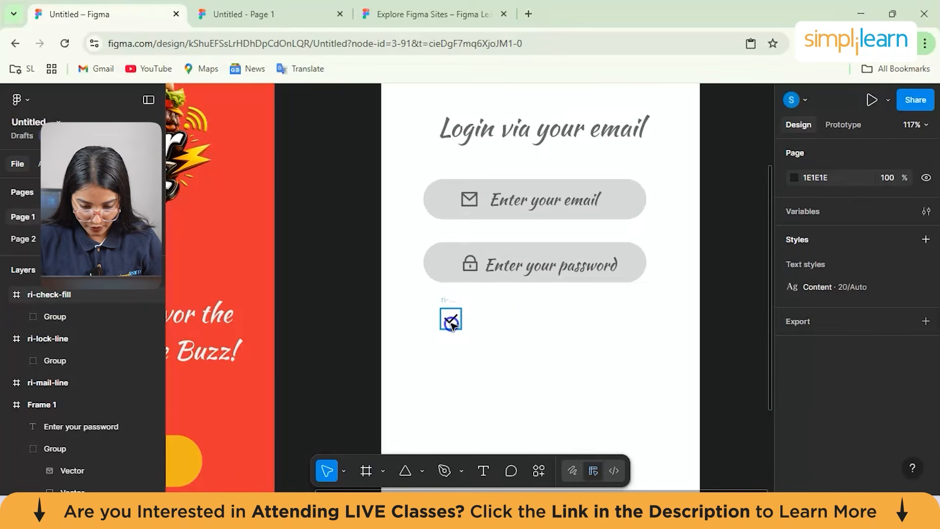
left_click_drag(438, 328, 414, 330)
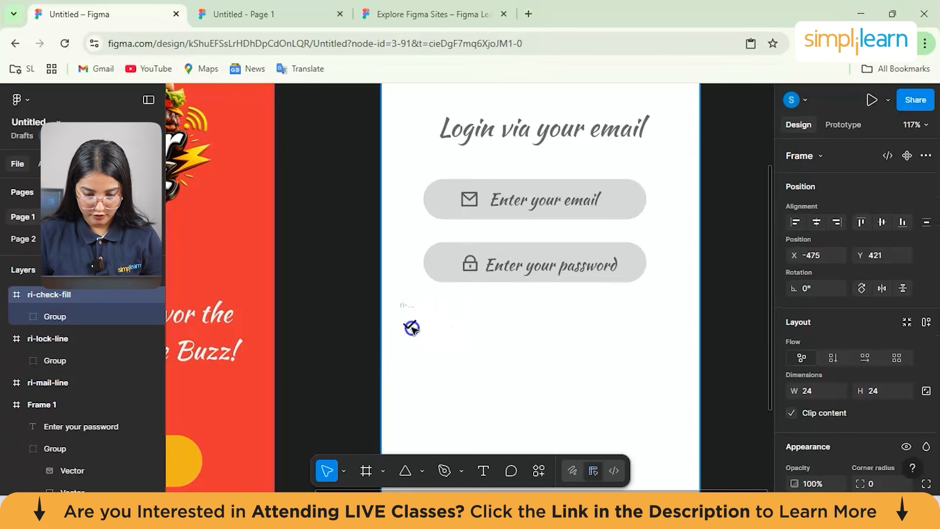
Add the text "Remember me" and place it directly right of the check icon, at X 57, Y 443.
left_click(483, 471)
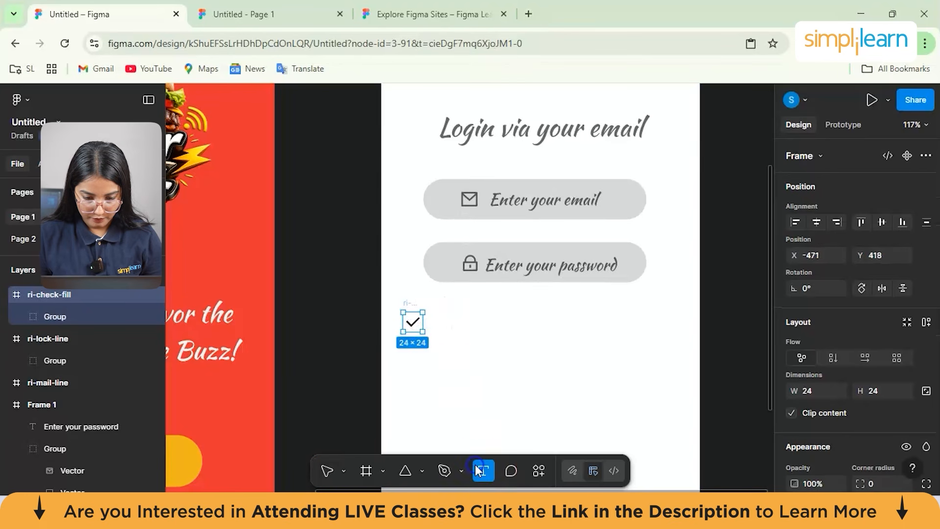
left_click(491, 344)
key("Escape")
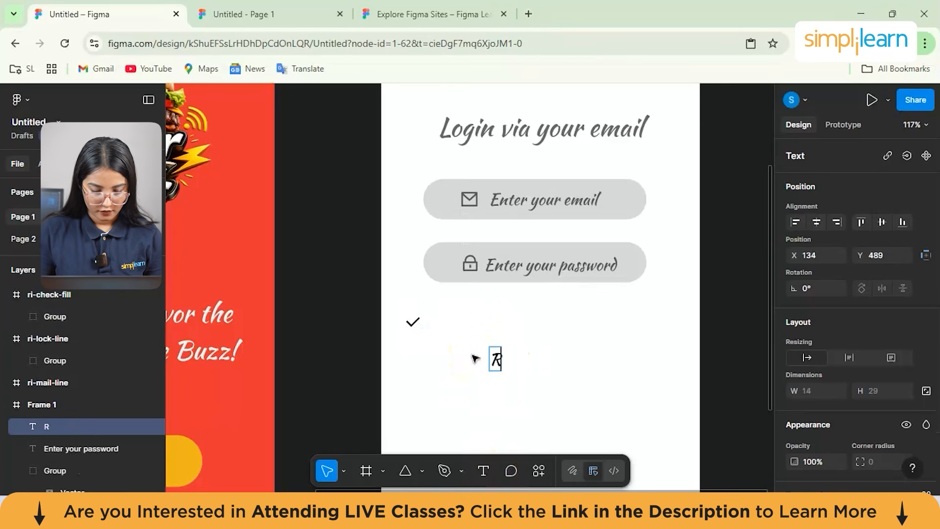
type("Remember me")
left_click(520, 360)
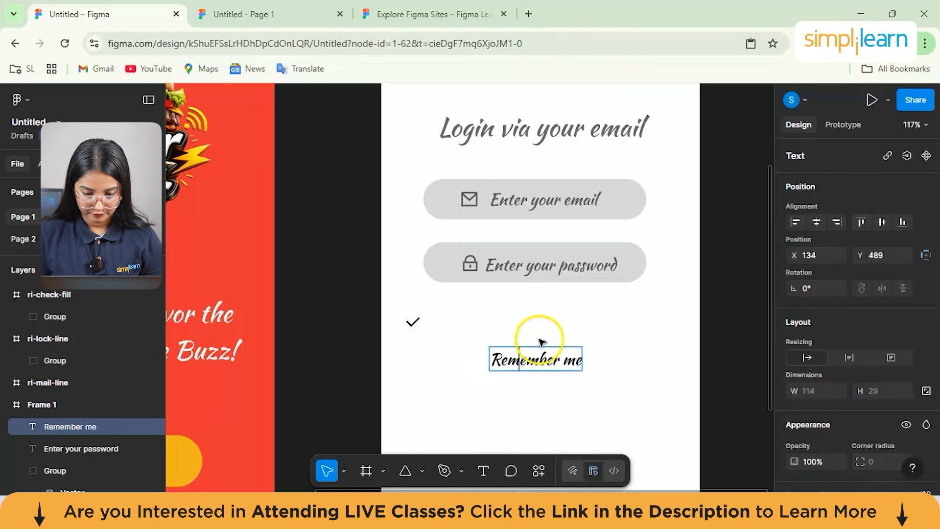
double_click(513, 367)
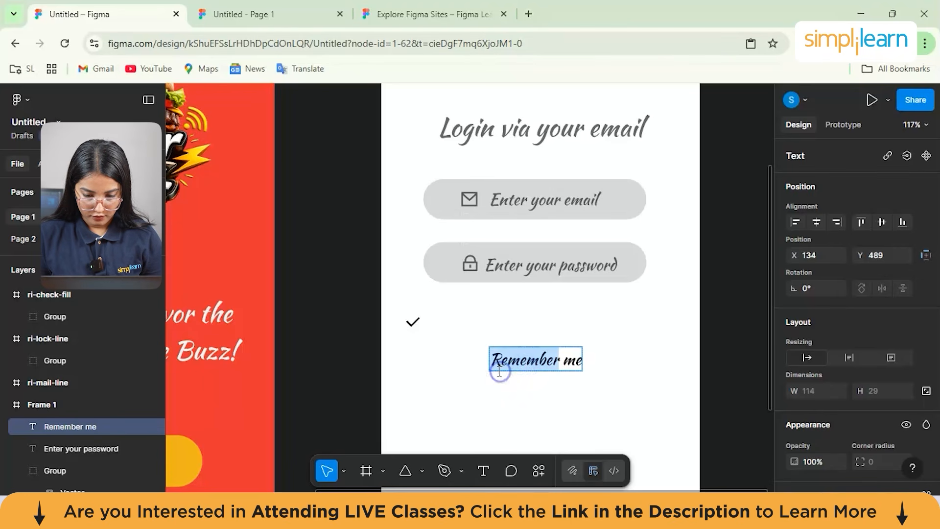
left_click(483, 375)
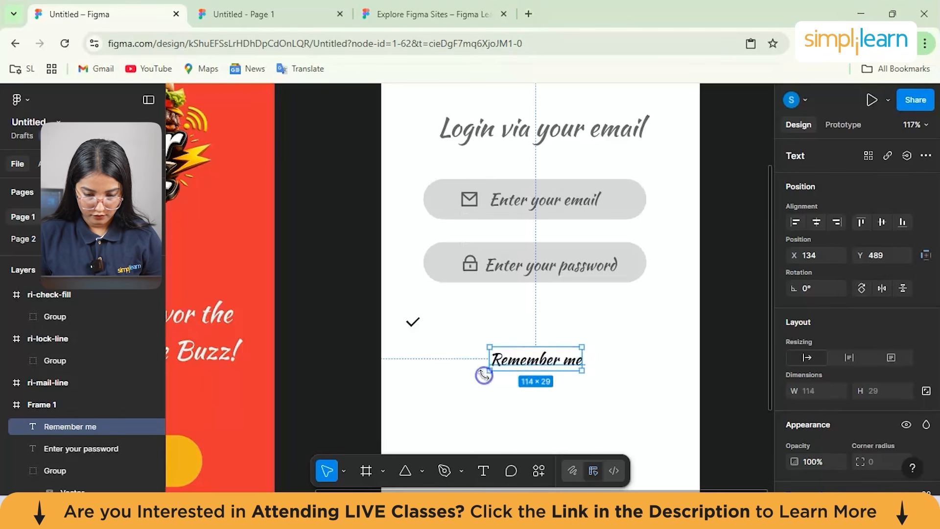
left_click_drag(540, 361, 479, 327)
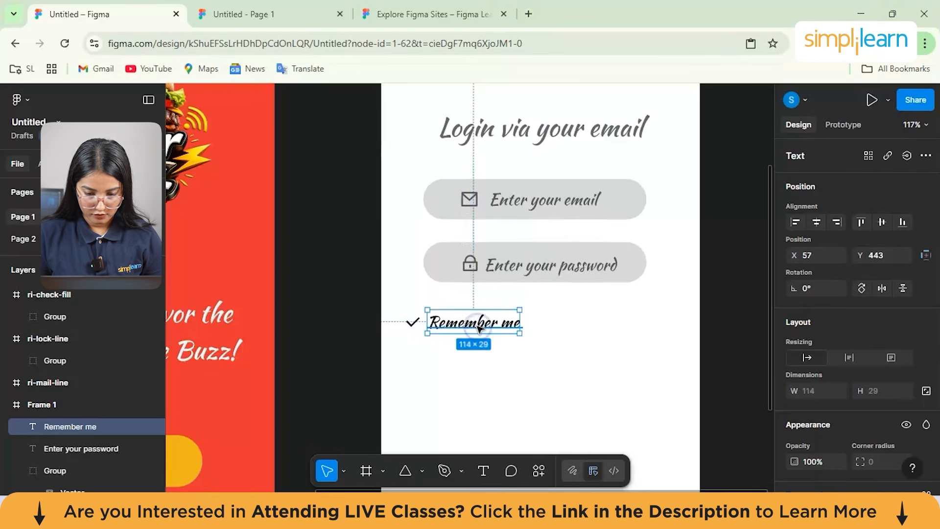
left_click(534, 350)
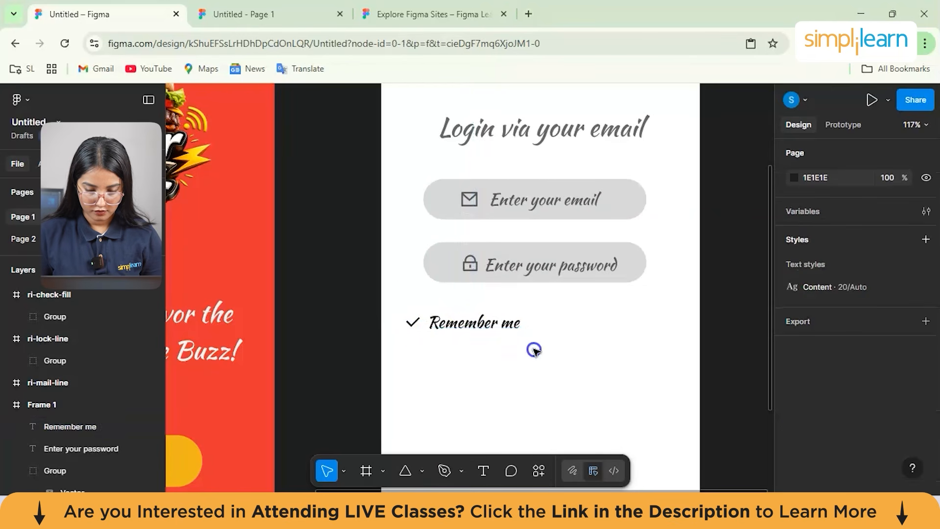
Duplicate the "Remember me" text in place.
left_click(501, 333)
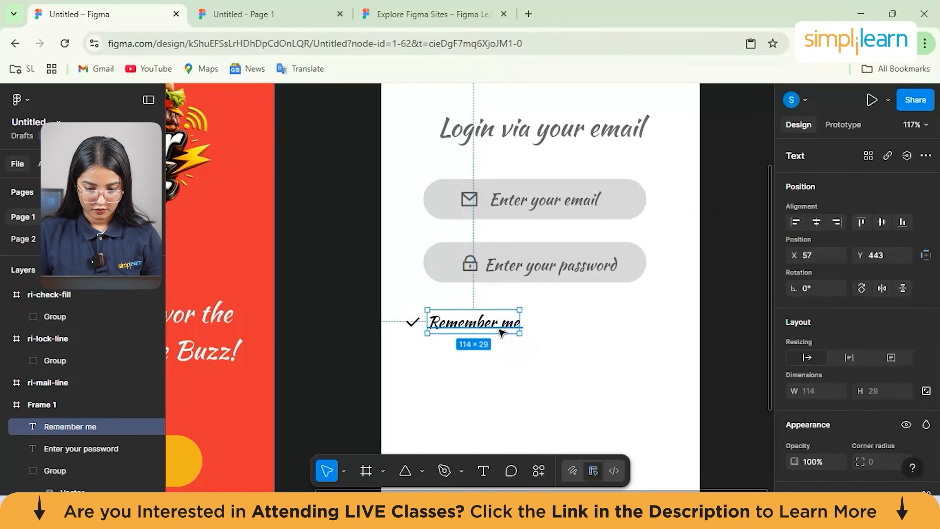
key("ctrl+d")
key("Escape")
Add the text "Forget Password" below the password field, on the same line to the right of "Remember me".
left_click(483, 470)
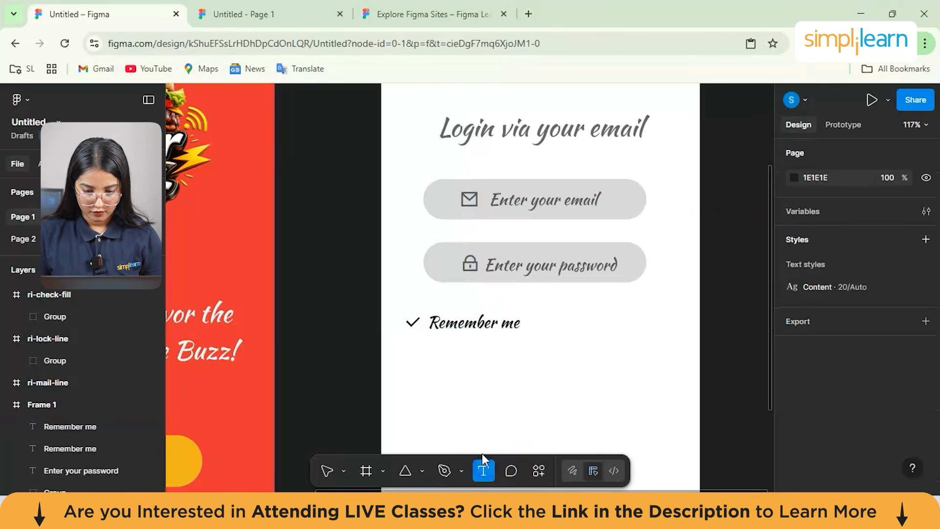
left_click(512, 371)
type("Forget  Password")
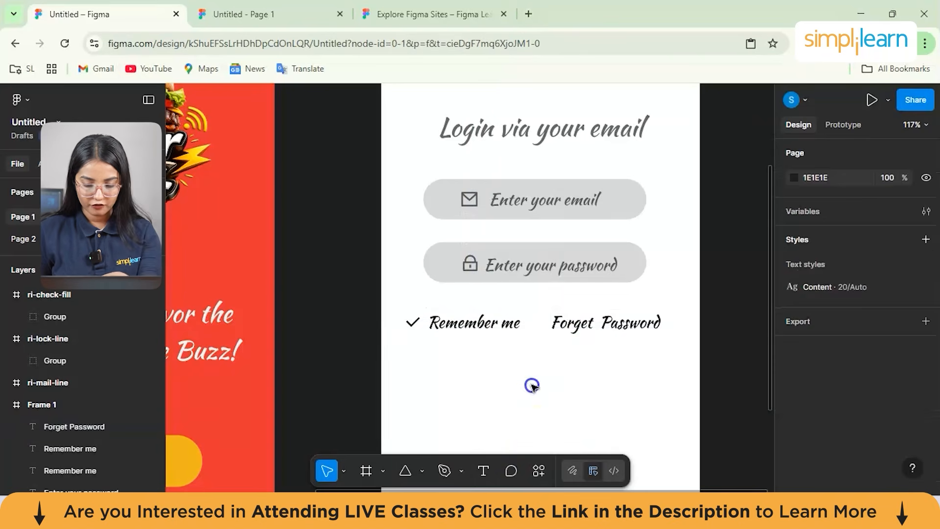
Select the yellow button rectangle behind the "Sign Up" label on the Splash screen and open its vector shape for editing.
scroll(532, 385, "down", 5)
left_click(447, 471)
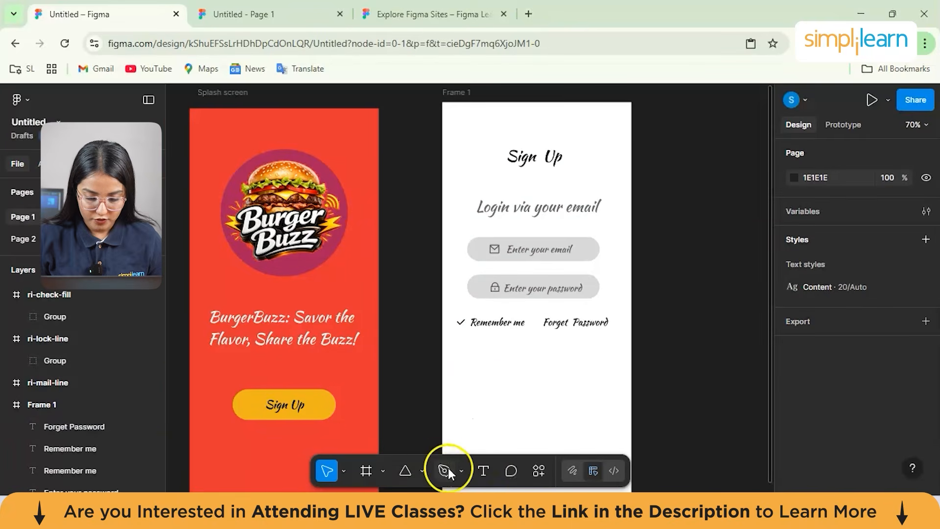
left_click(329, 401)
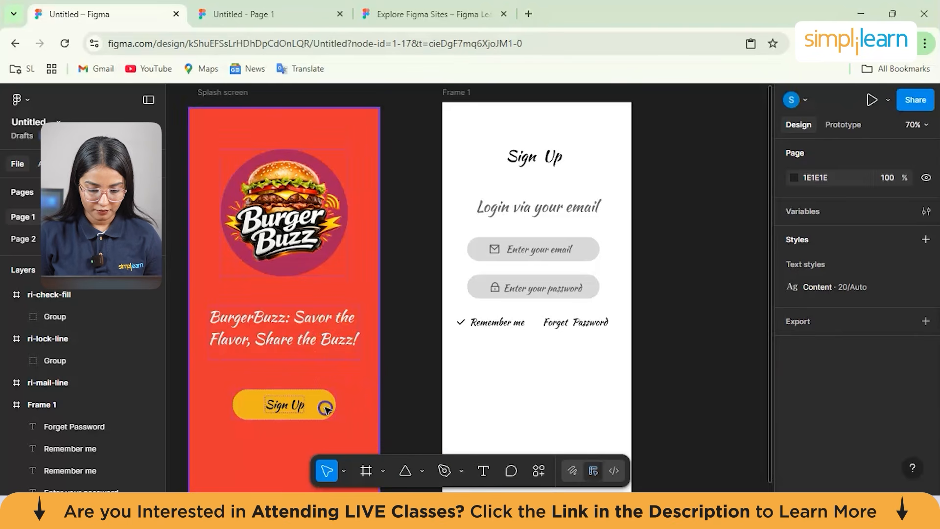
double_click(331, 402)
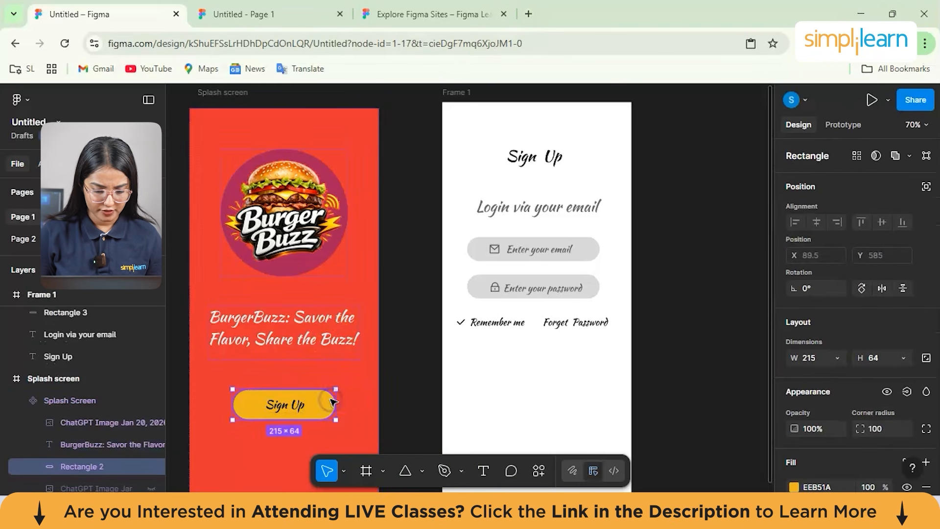
double_click(331, 402)
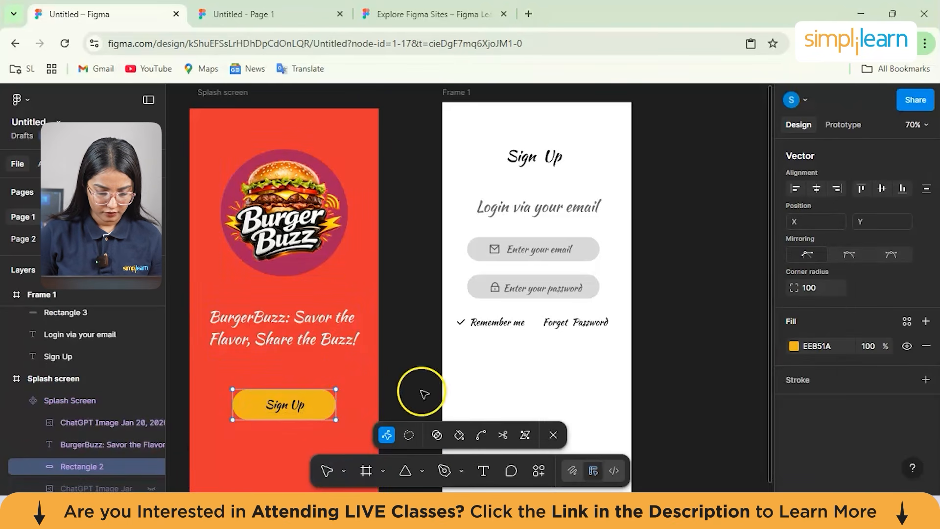
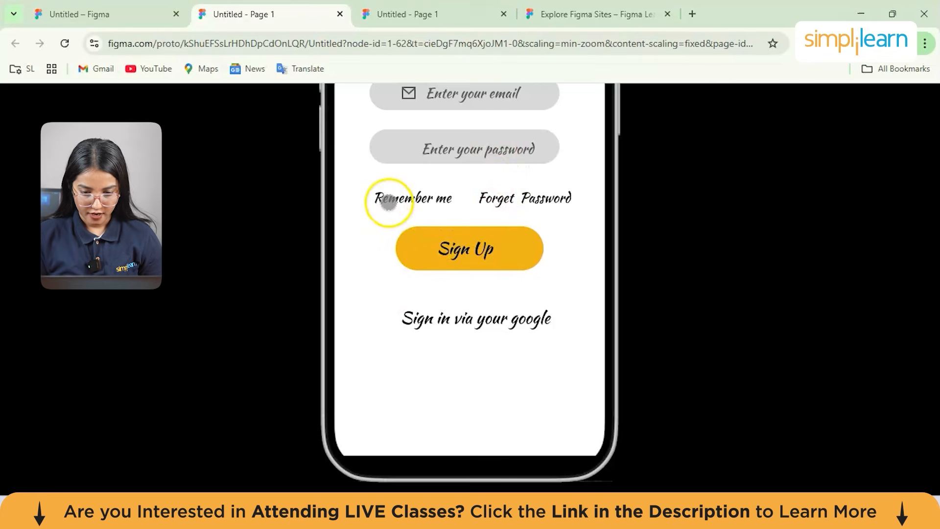
Examine the sign-up screen in the iPhone 16 prototype preview, checking its fields and icons, and step through the neighbouring screens.
scroll(666, 317, "up", 5)
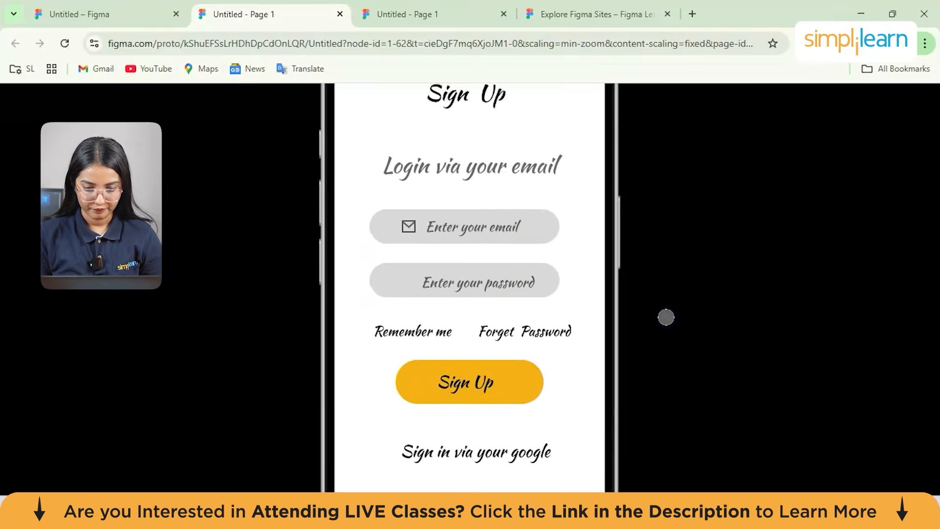
left_click(555, 245)
left_click(523, 299)
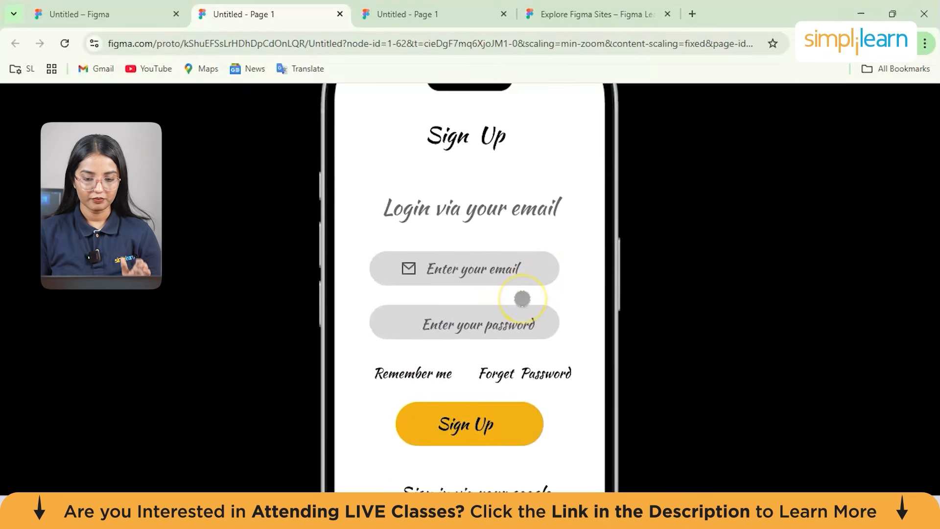
left_click(380, 416)
left_click(406, 365)
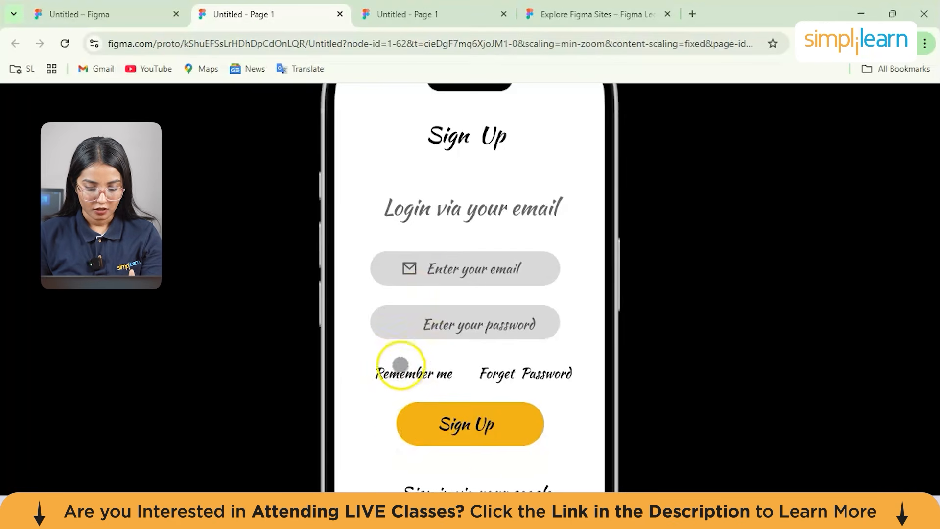
mouse_move(447, 480)
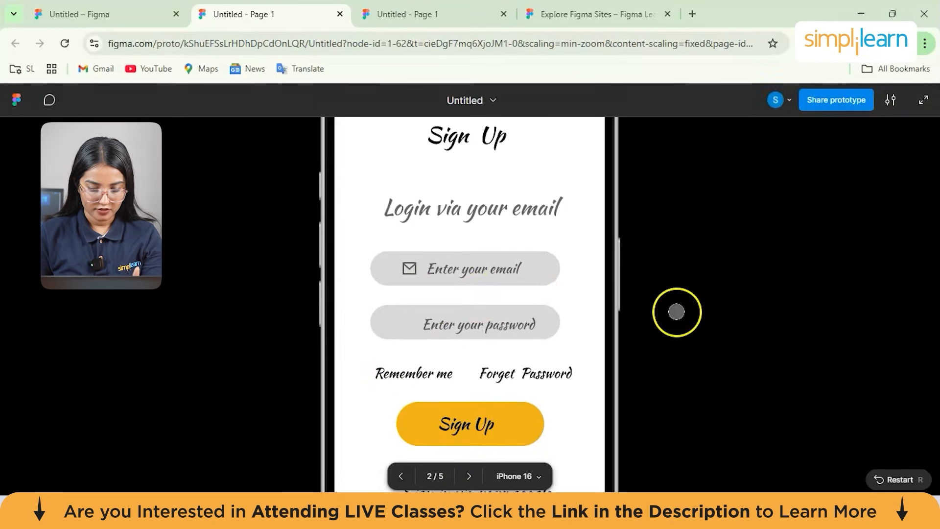
left_click(469, 474)
left_click(402, 476)
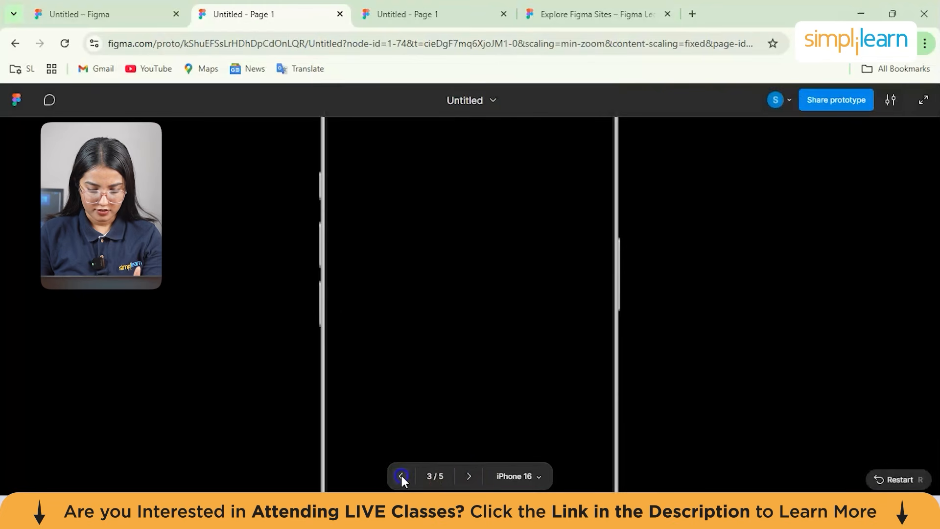
left_click(401, 476)
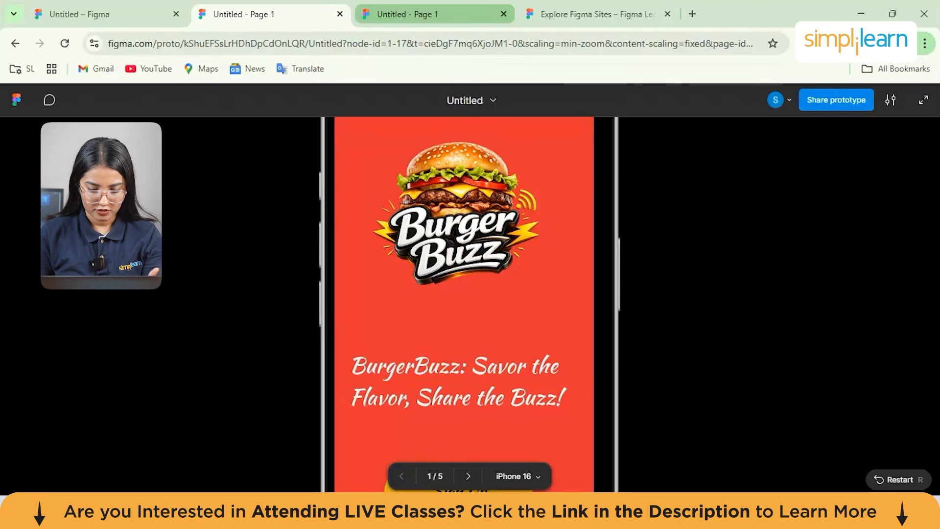
Back in the design file, copy the Sign up option frame's yellow button rectangle for pasting on the empty canvas beside the frame.
left_click(98, 14)
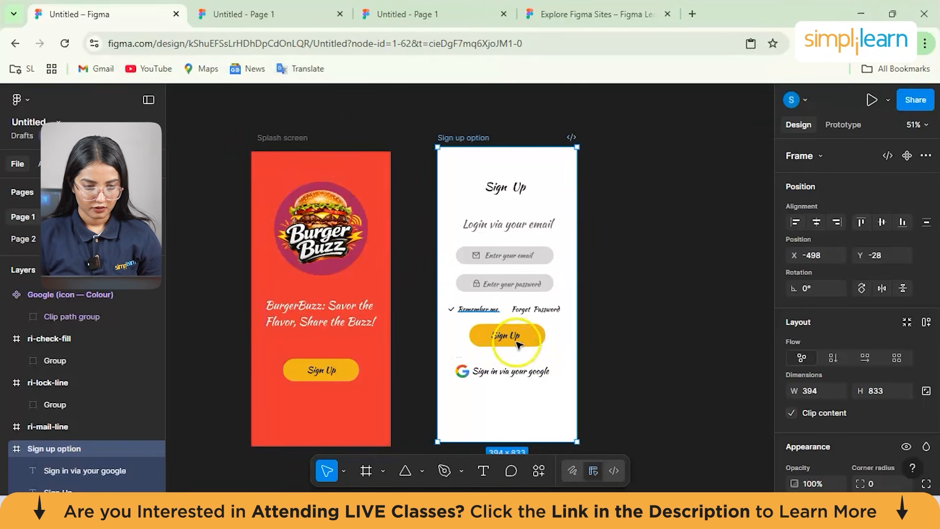
left_click(477, 314)
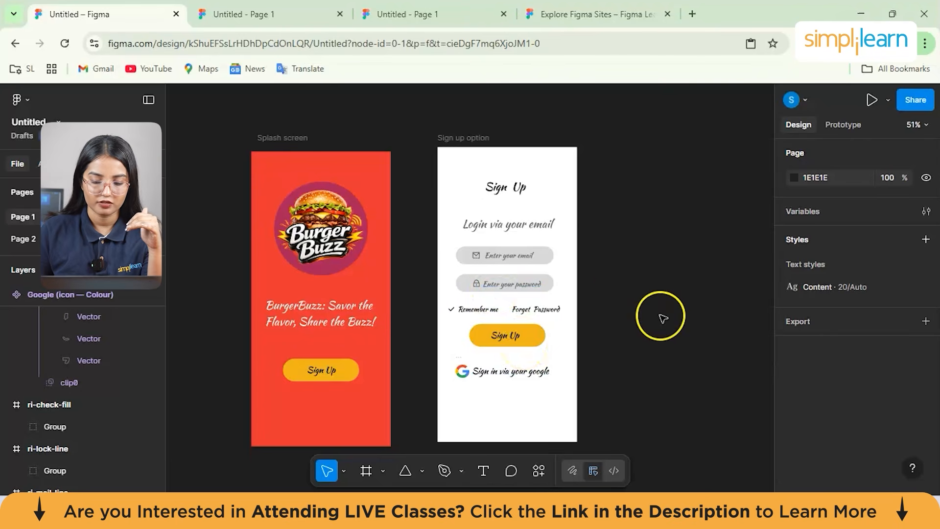
scroll(662, 318, "down", 2)
left_click(537, 307)
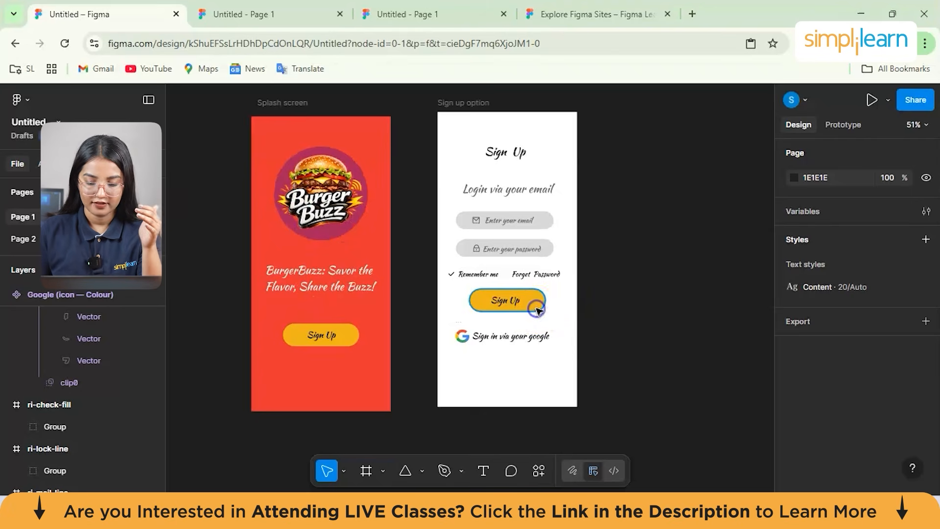
left_click(537, 308)
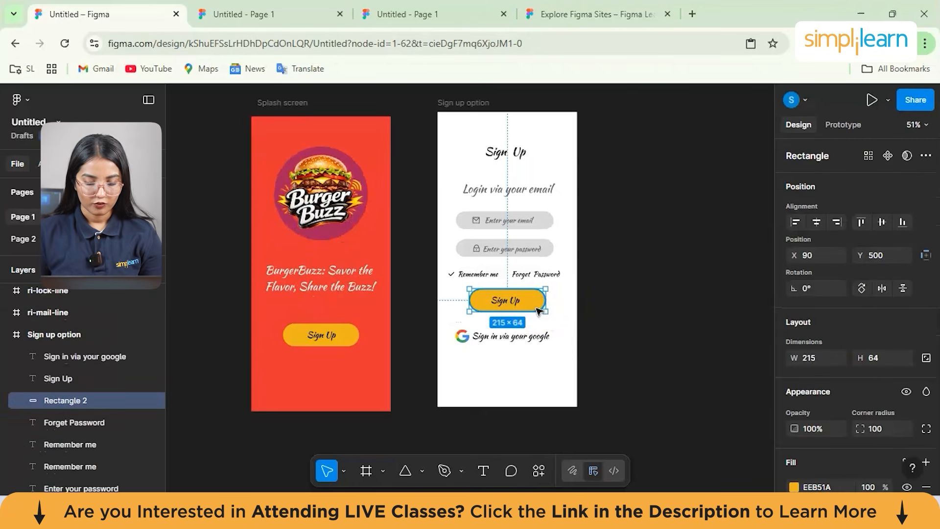
right_click(534, 304)
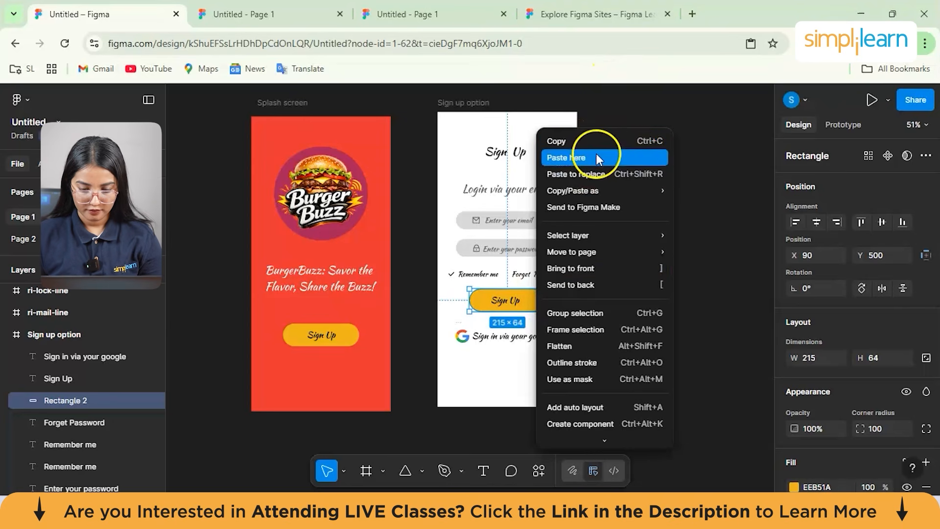
left_click(636, 158)
right_click(653, 185)
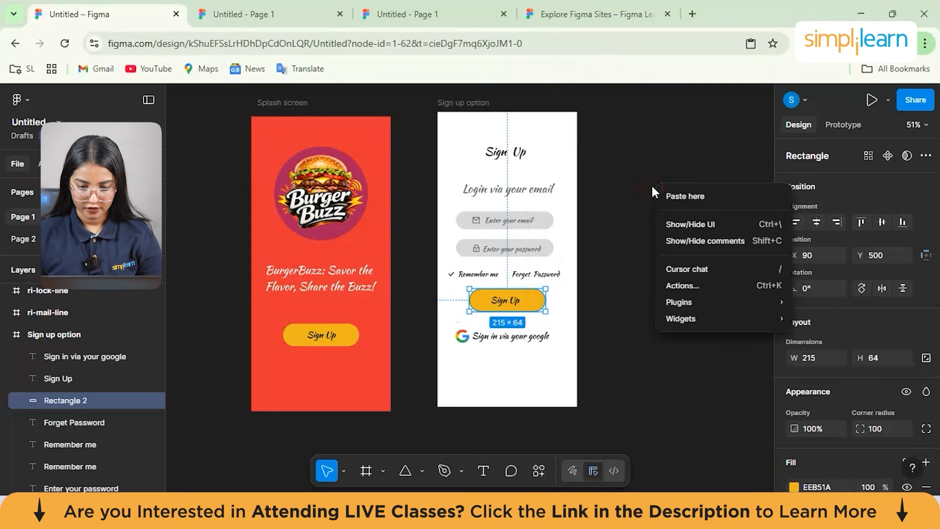
Paste a copy of the Sign Up button on the empty canvas beside the screens and create a component from its rectangle.
left_click(676, 193)
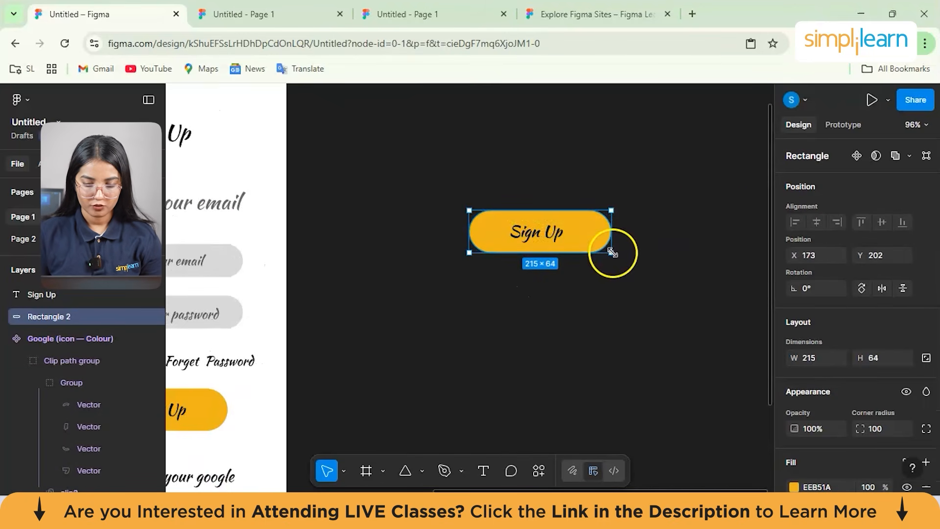
right_click(584, 227)
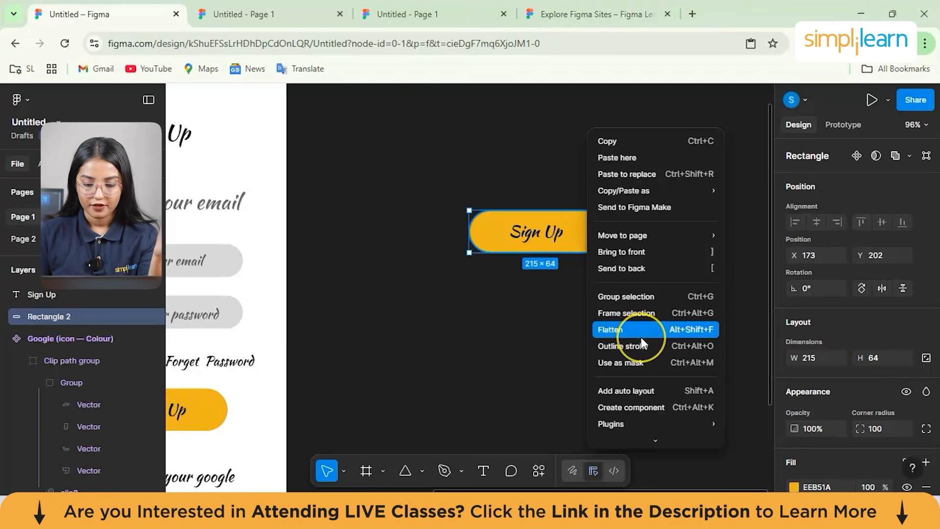
scroll(641, 336, "down", 2)
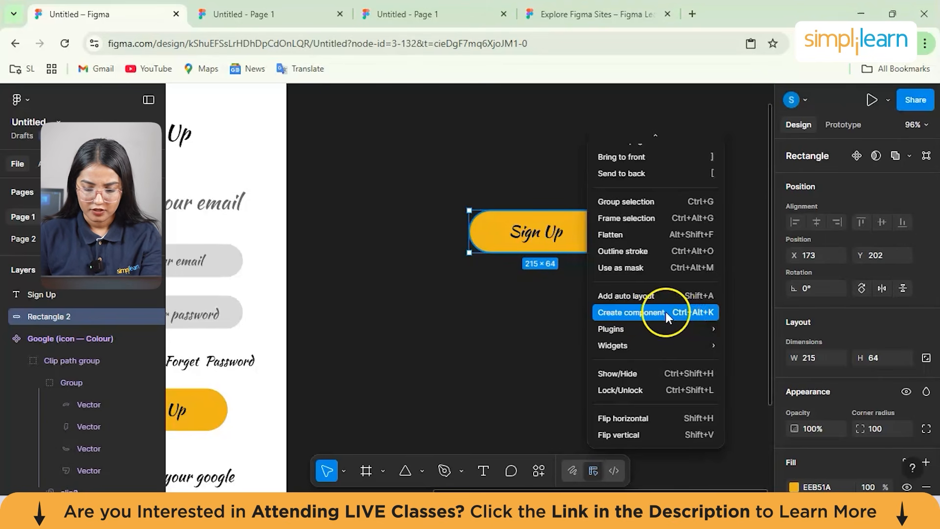
left_click(642, 312)
key("Escape")
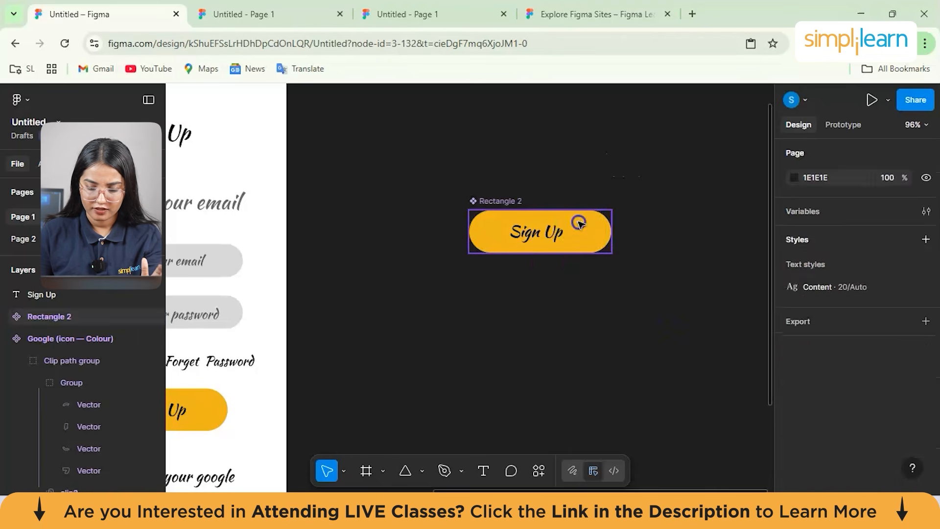
Add auto layout to the copied button's rectangle component.
left_click(579, 224)
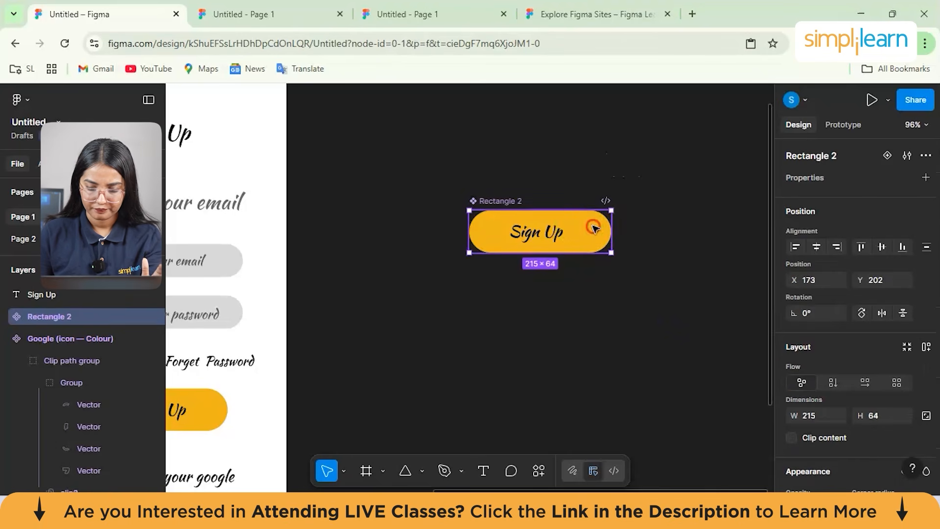
right_click(593, 228)
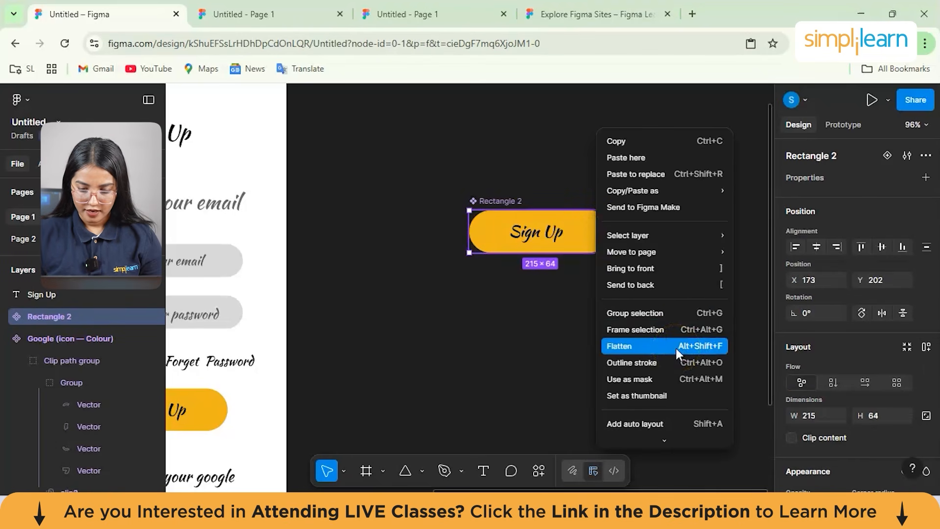
scroll(650, 345, "down", 3)
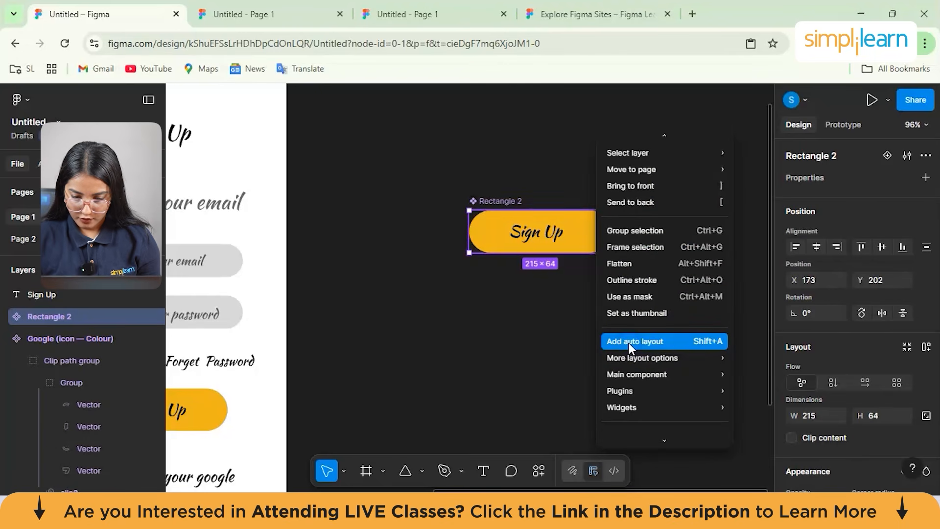
left_click(628, 342)
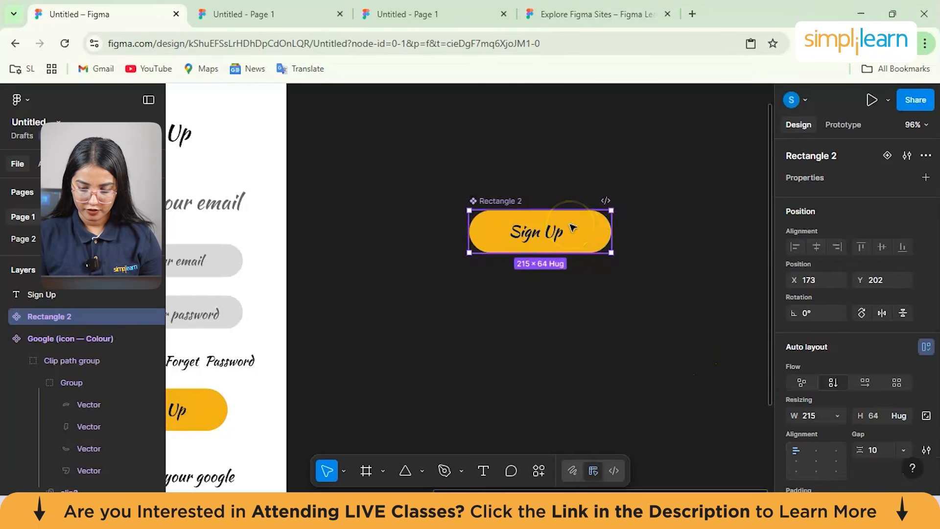
right_click(486, 232)
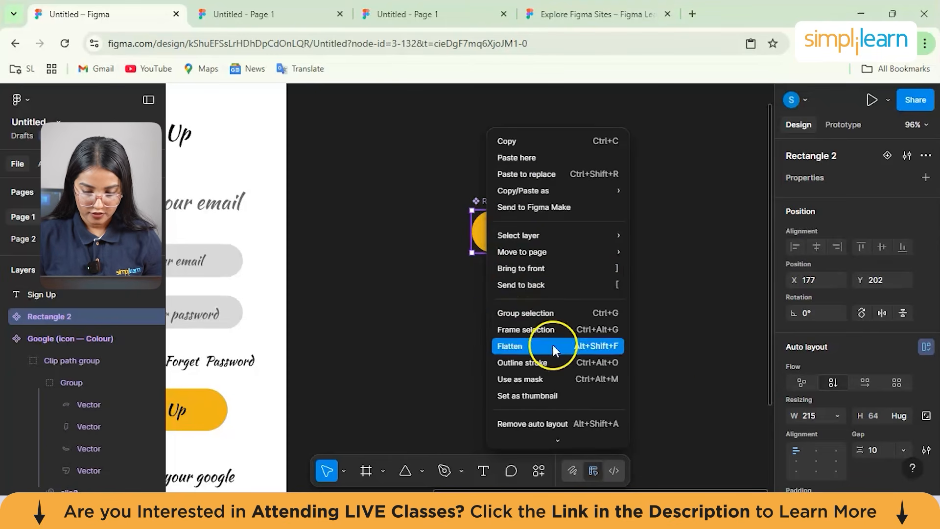
scroll(553, 344, "down", 3)
mouse_move(560, 301)
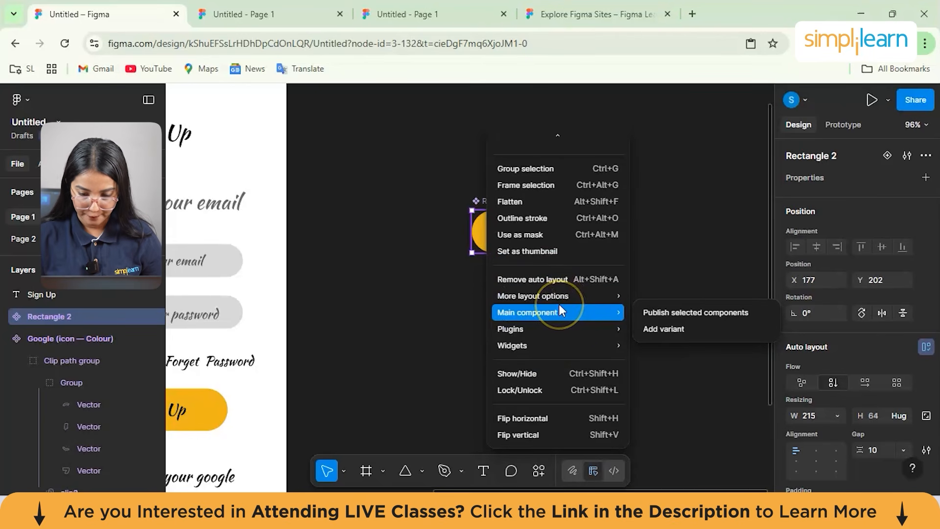
left_click(426, 303)
Copy the button component and paste a second Sign Up button below it.
right_click(502, 239)
left_click(502, 239)
right_click(502, 239)
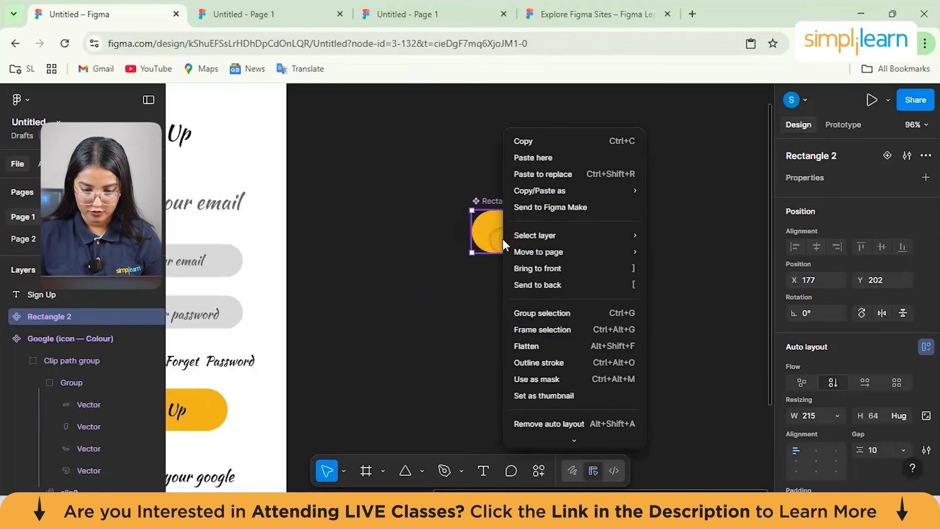
left_click(549, 141)
key("ctrl+v")
right_click(538, 343)
scroll(598, 351, "down", 2)
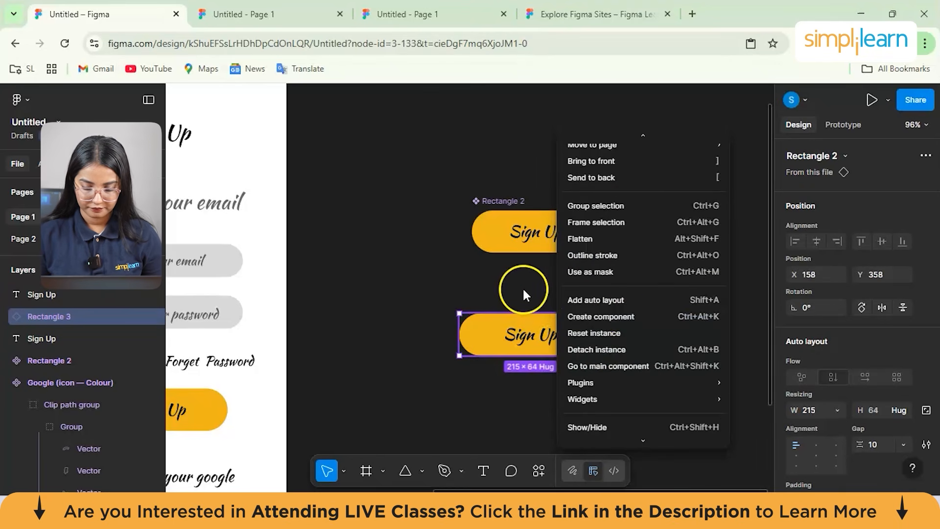
left_click(507, 241)
Add a variant to the main Rectangle 2 button component.
left_click(498, 237)
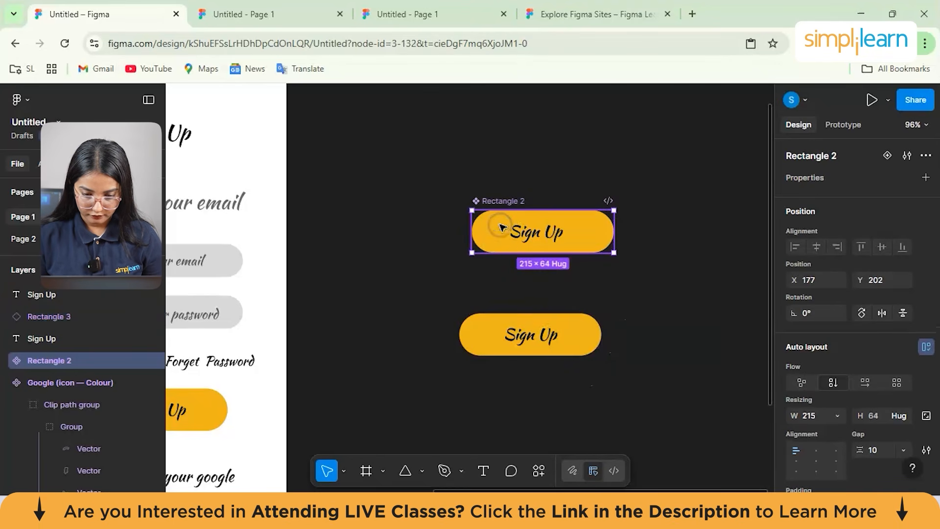
right_click(497, 242)
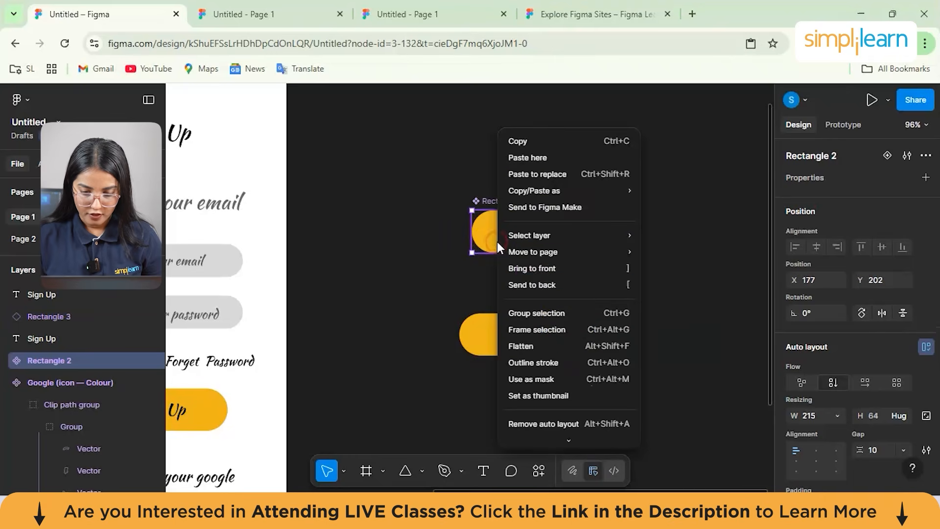
scroll(553, 365, "down", 2)
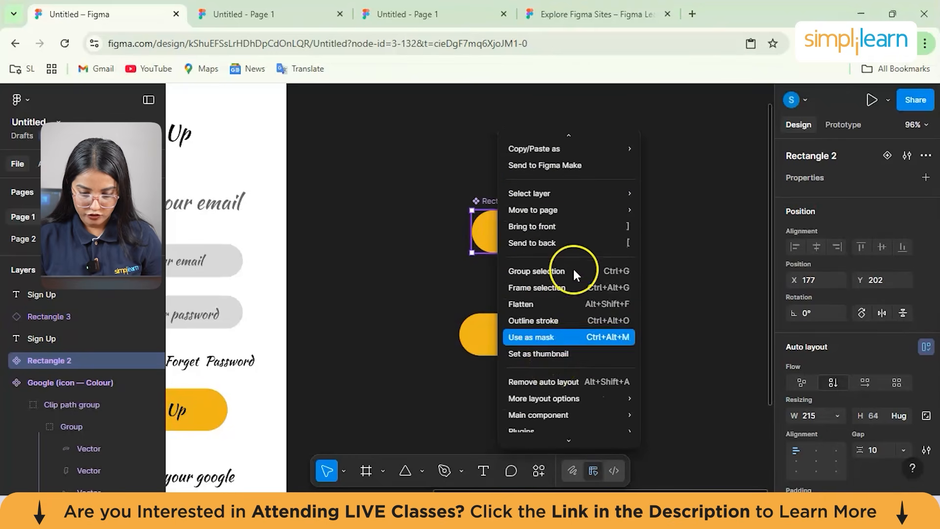
scroll(583, 350, "down", 2)
left_click(574, 352)
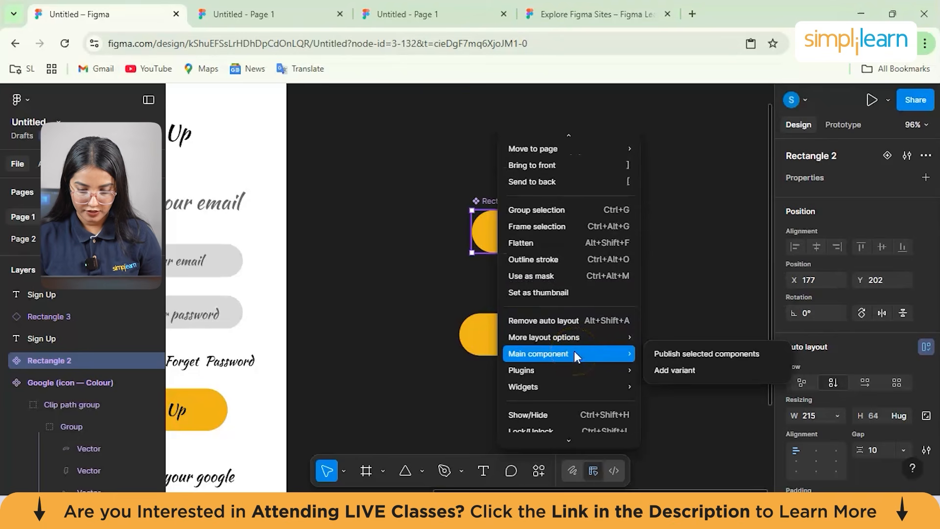
left_click(691, 374)
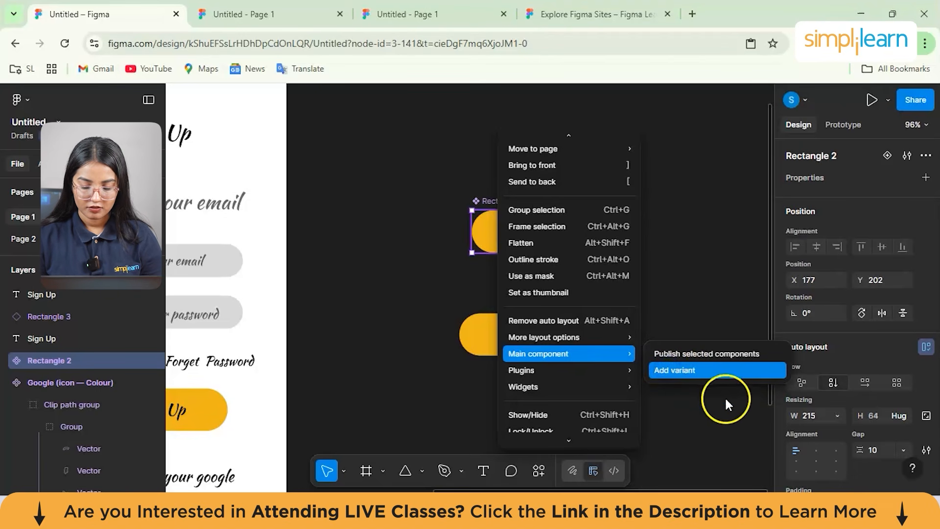
left_click(672, 371)
Set the new variant's opacity to 50%.
scroll(845, 401, "down", 2)
scroll(845, 401, "up", 2)
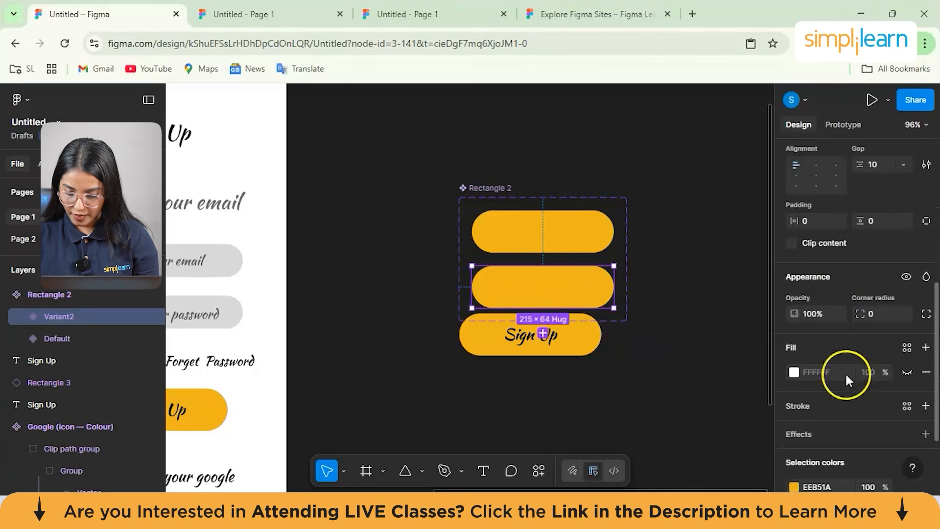
left_click(821, 313)
type("50")
key("Return")
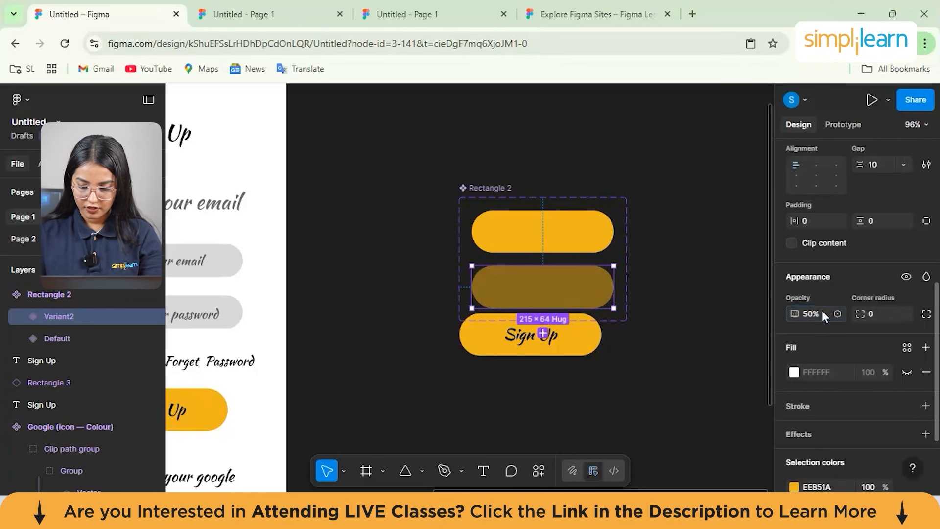
Change the variant's yellow selection color to the muted grey-brown 827759.
scroll(802, 422, "down", 2)
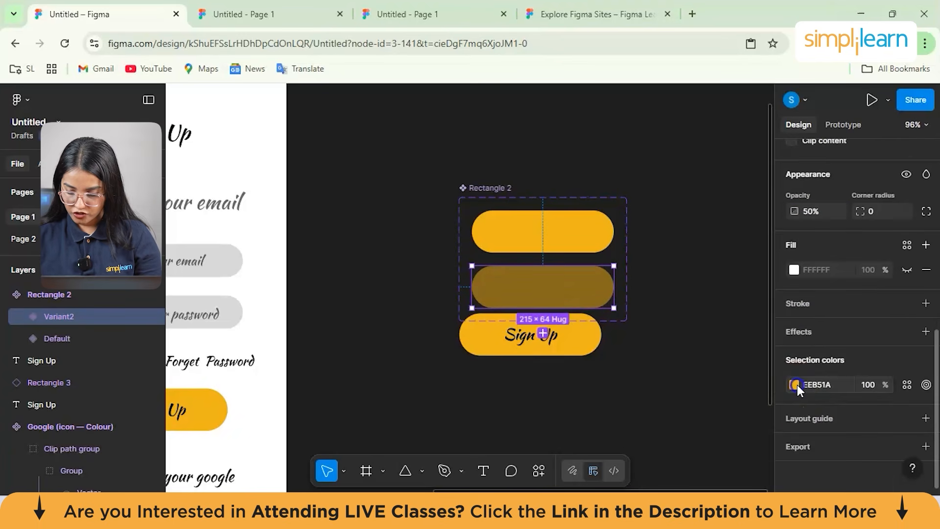
left_click(797, 384)
left_click_drag(747, 231, 745, 224)
left_click_drag(704, 257, 665, 292)
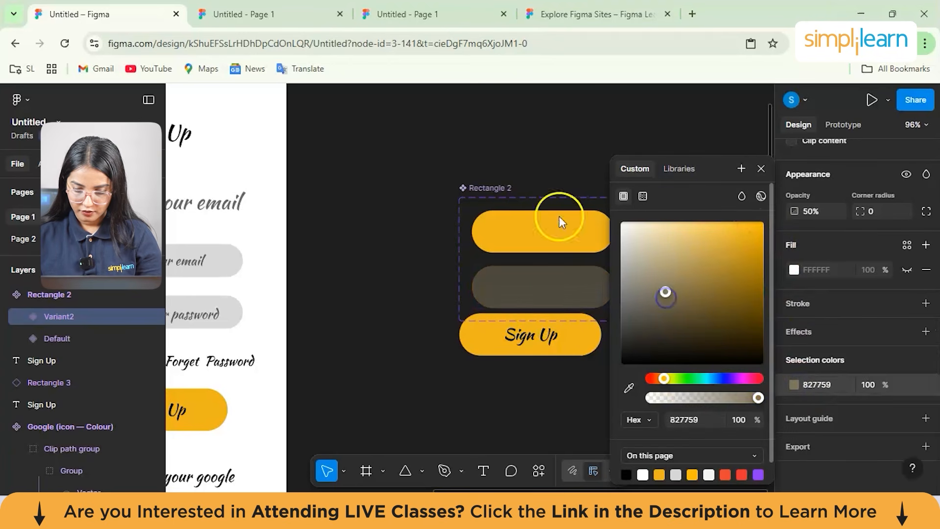
left_click(552, 235)
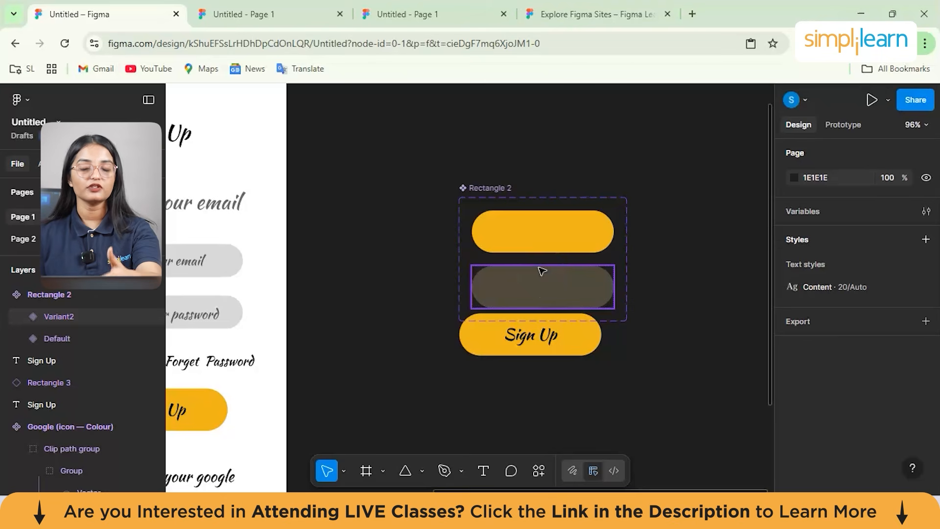
Copy the Sign Up label from the lower button and place it inside Variant2.
left_click(537, 338)
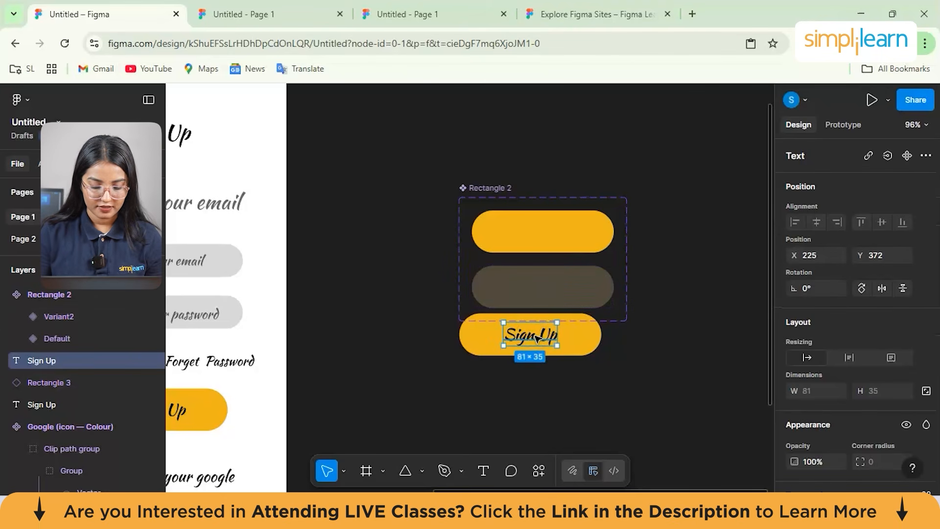
right_click(535, 334)
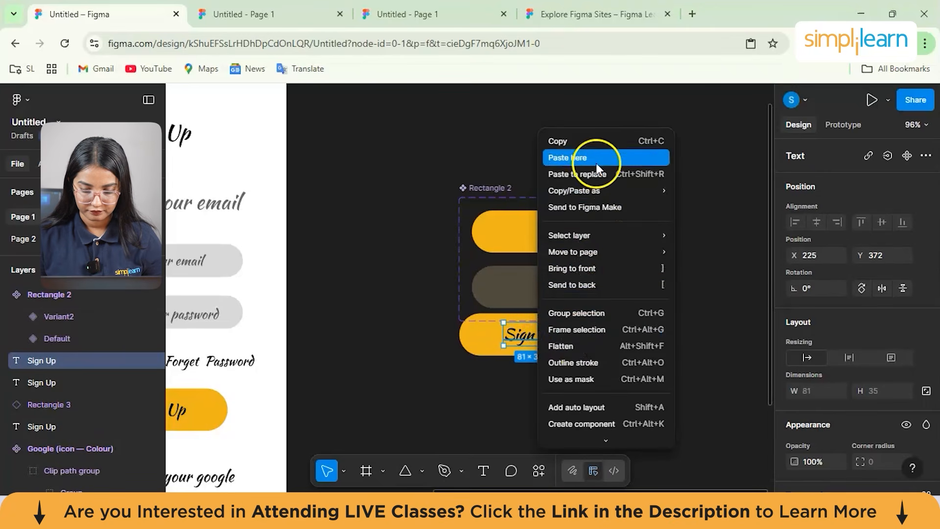
left_click(587, 141)
left_click(525, 283)
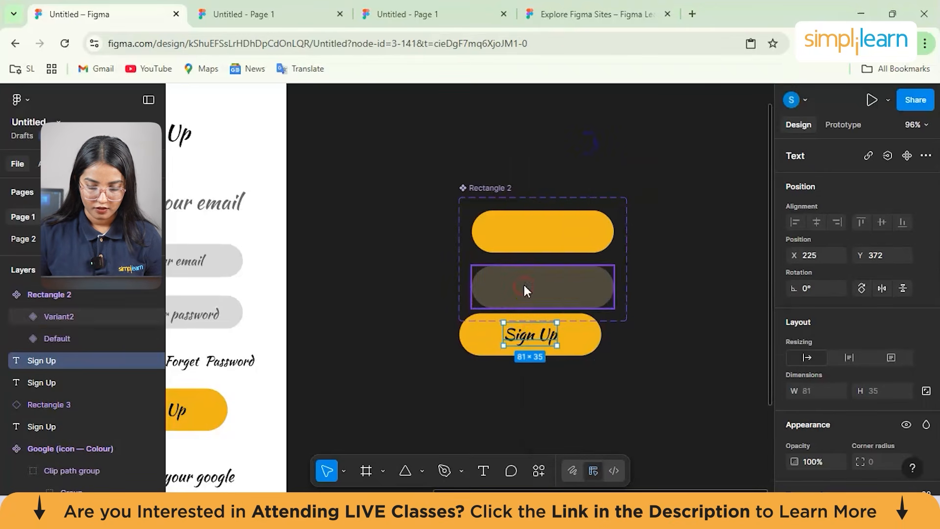
right_click(523, 283)
left_click(589, 157)
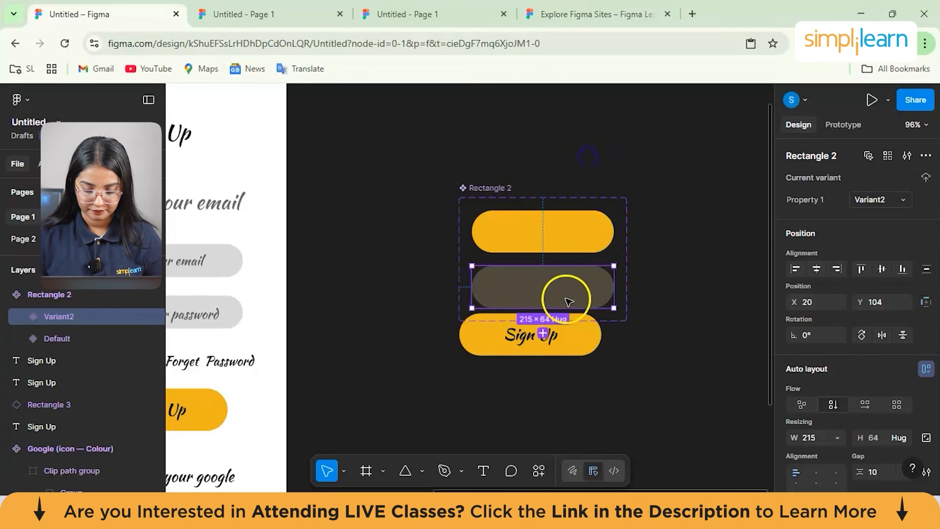
left_click_drag(611, 196, 536, 288)
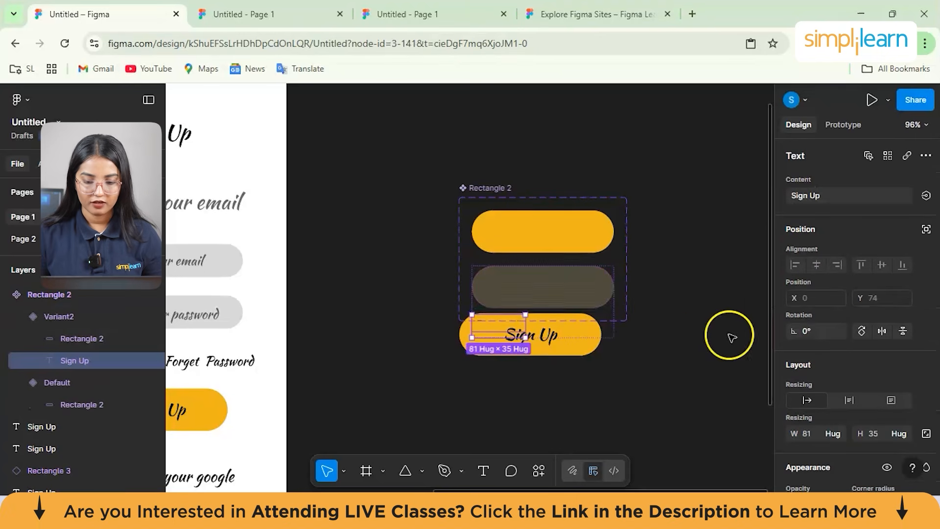
Try to reposition the Sign Up label over the variants and undo the stray text edit.
left_click_drag(500, 325, 601, 201)
key("ctrl+z")
key("ctrl+z")
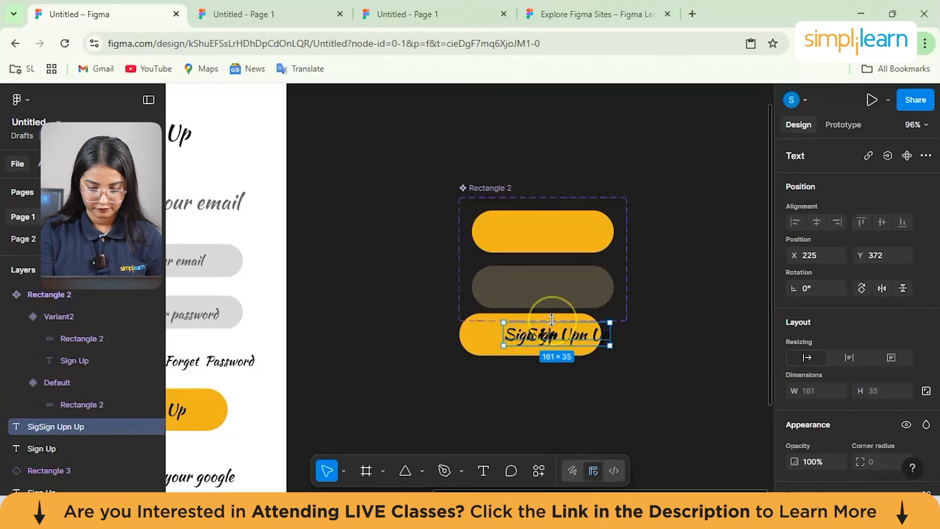
key("ctrl+z")
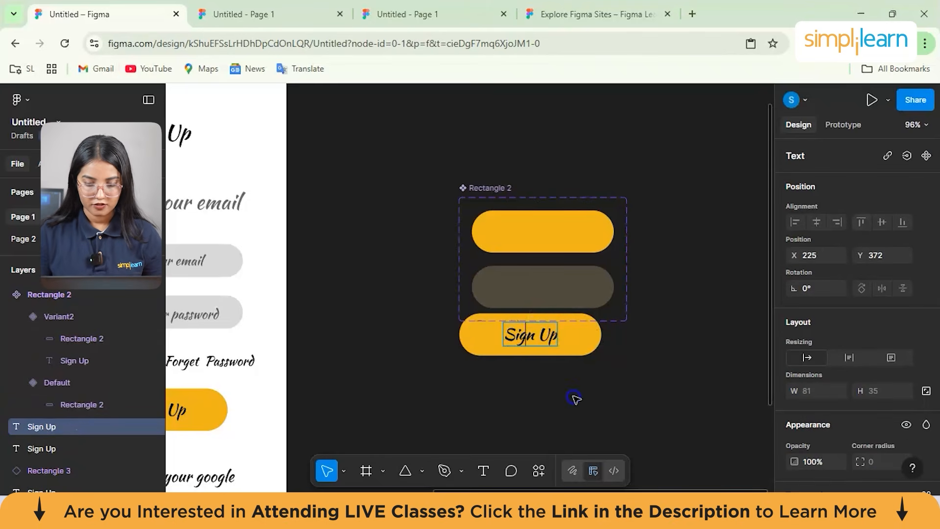
left_click(552, 300)
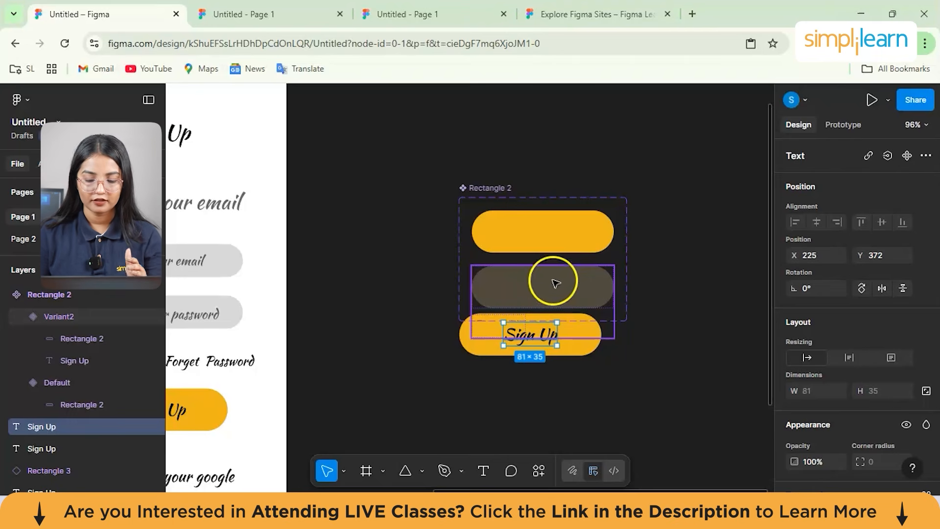
left_click(529, 240)
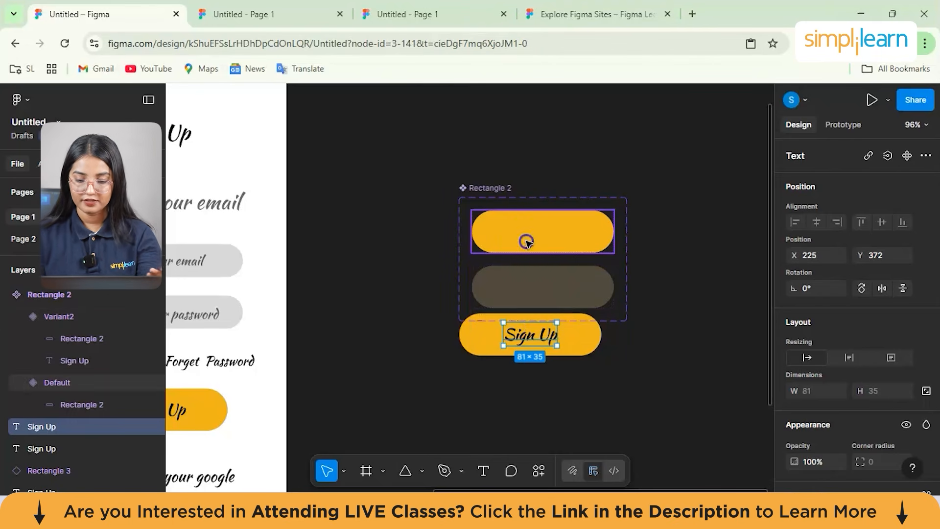
left_click(458, 210)
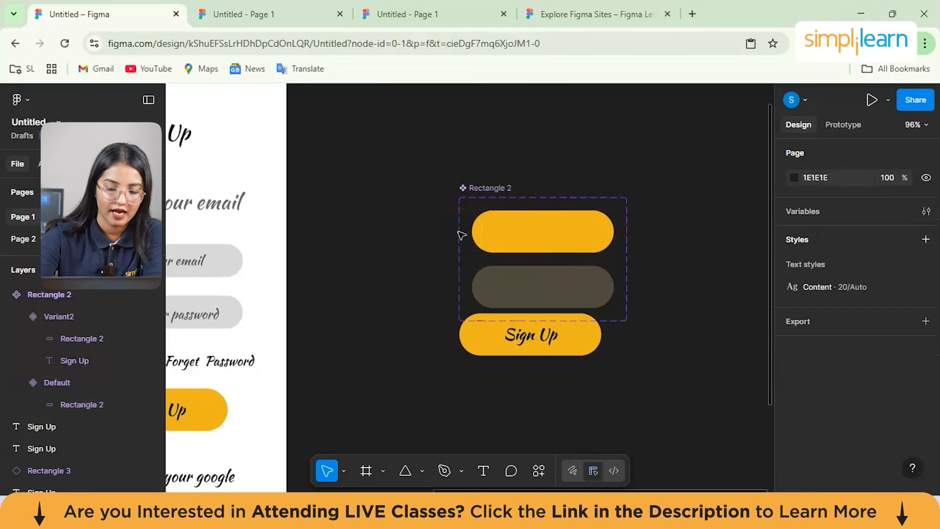
scroll(462, 235, "down", 3)
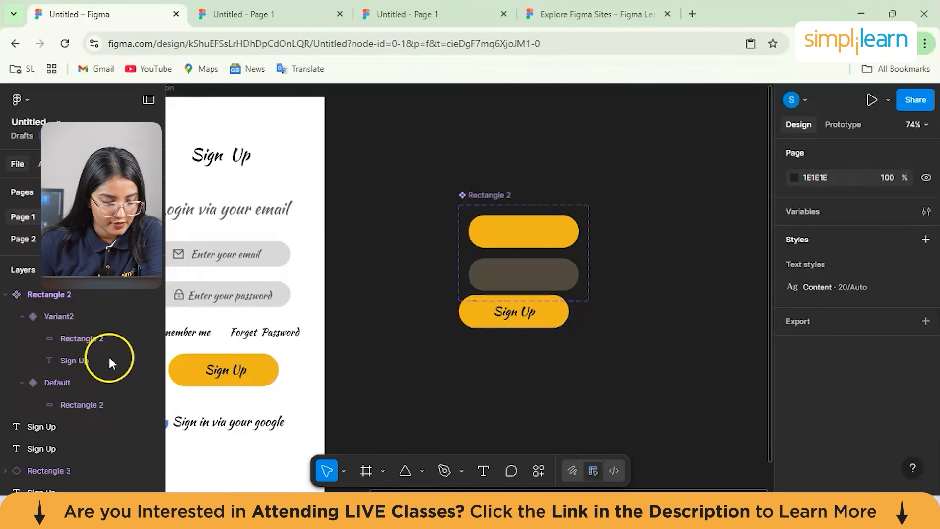
scroll(44, 313, "down", 3)
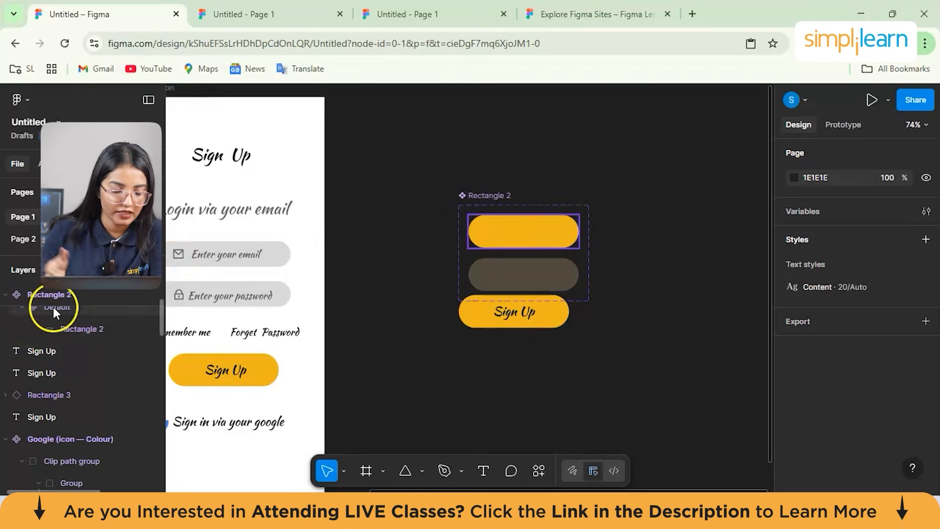
scroll(56, 361, "up", 2)
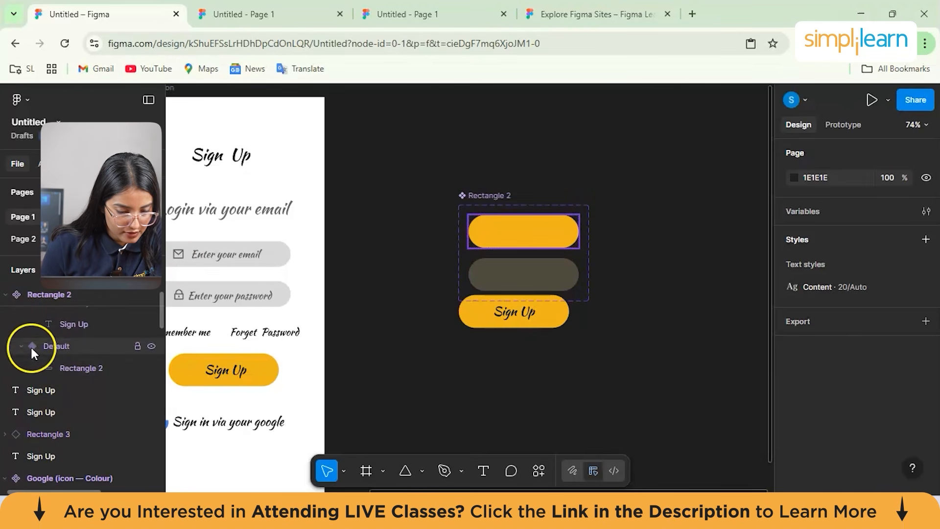
scroll(74, 350, "down", 2)
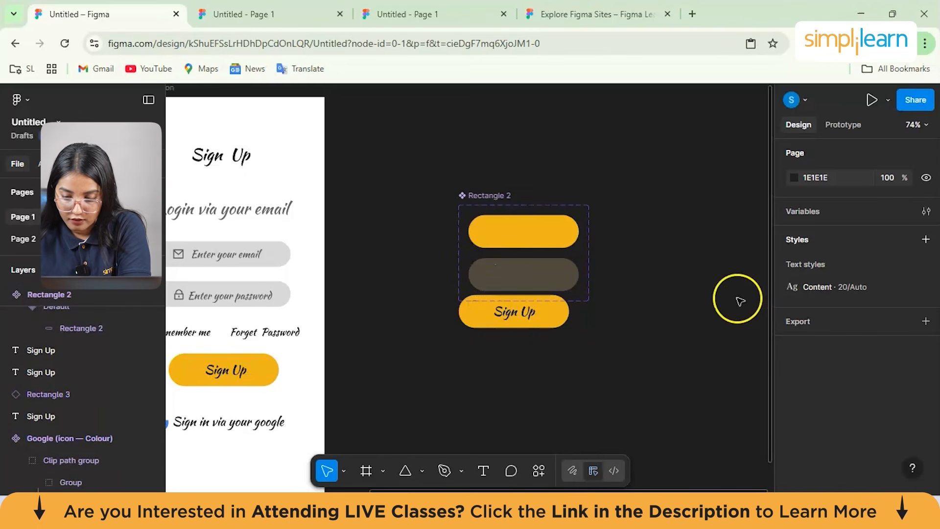
Import the Burger Buzz logo image and place it inside the blank iPhone 16 - 1 frame.
scroll(558, 356, "down", 3)
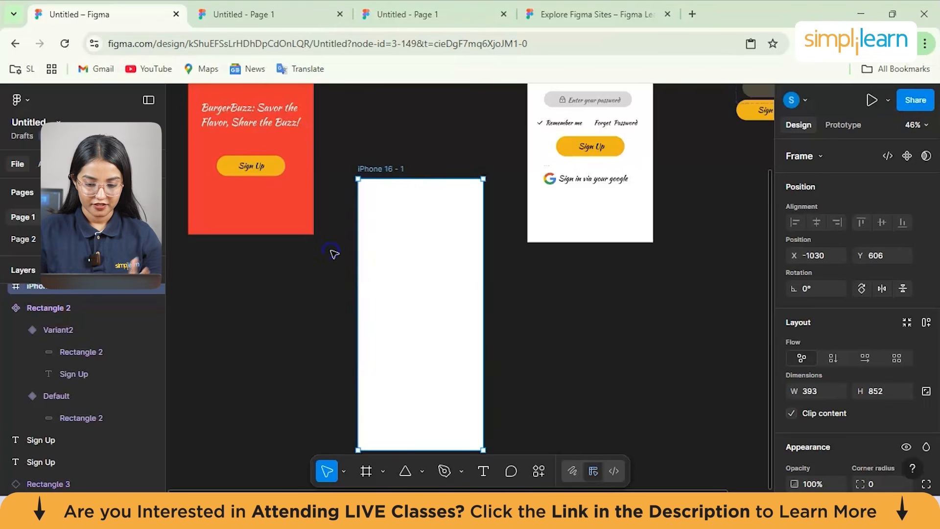
left_click(333, 253)
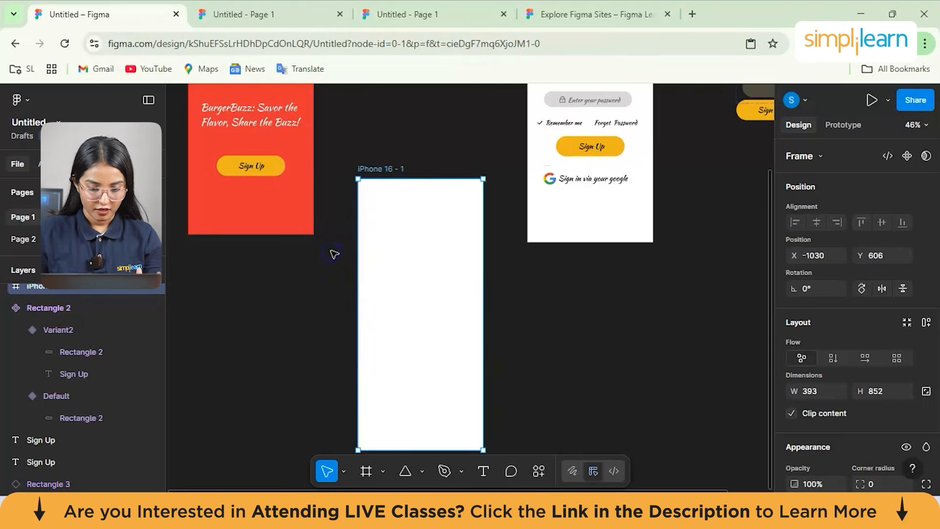
scroll(389, 139, "up", 5)
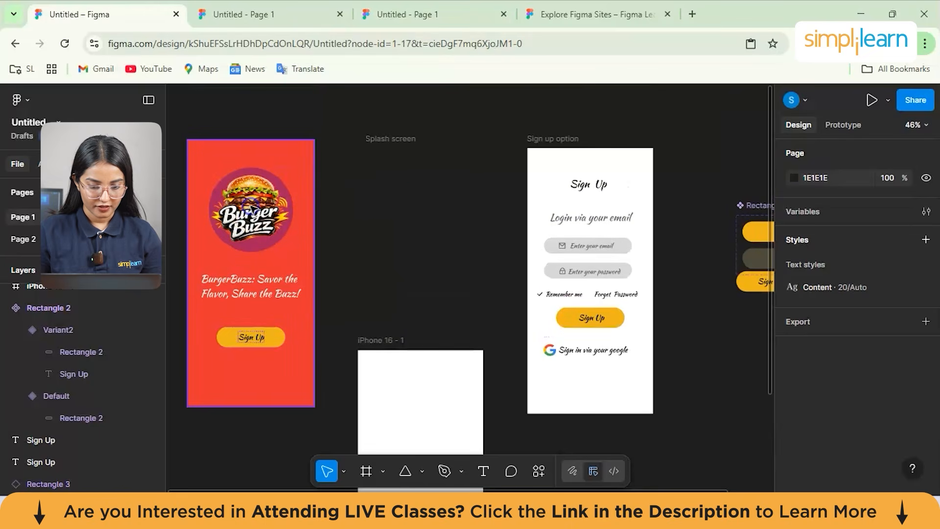
left_click(392, 253)
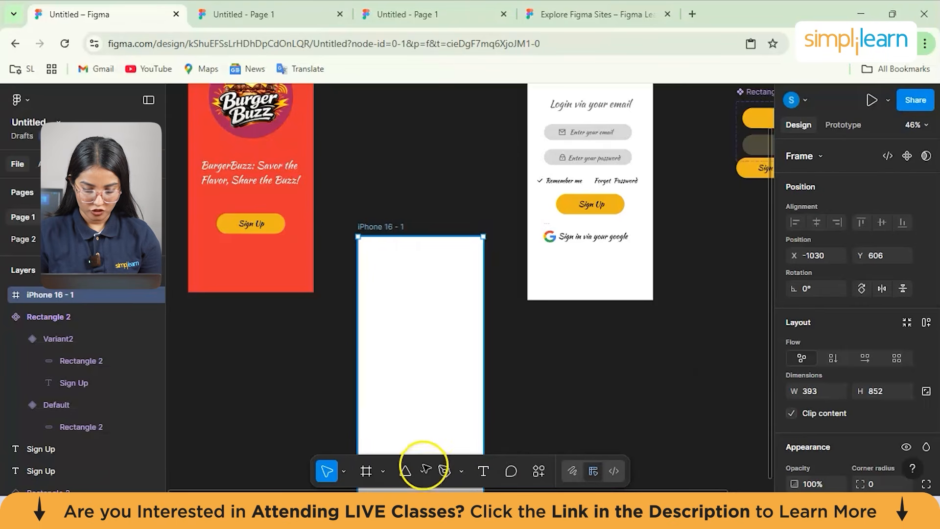
key("Escape")
left_click(421, 472)
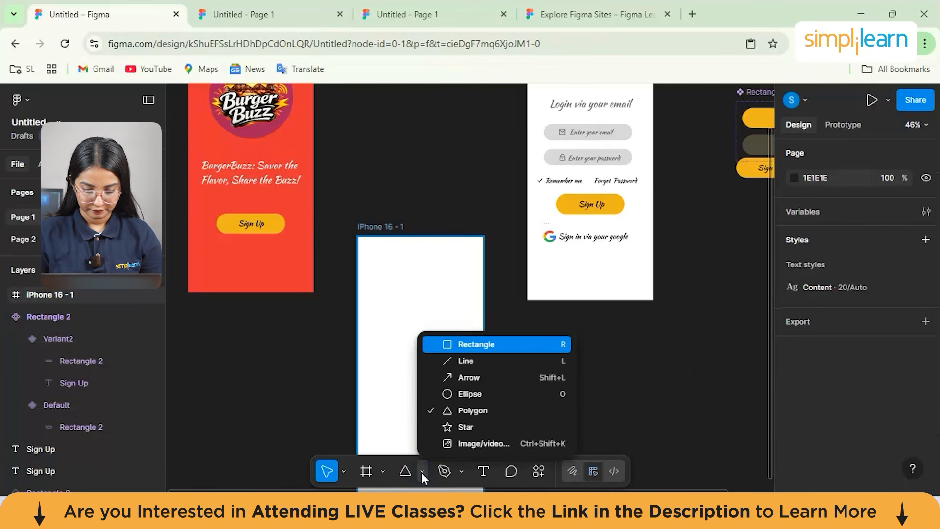
left_click(475, 447)
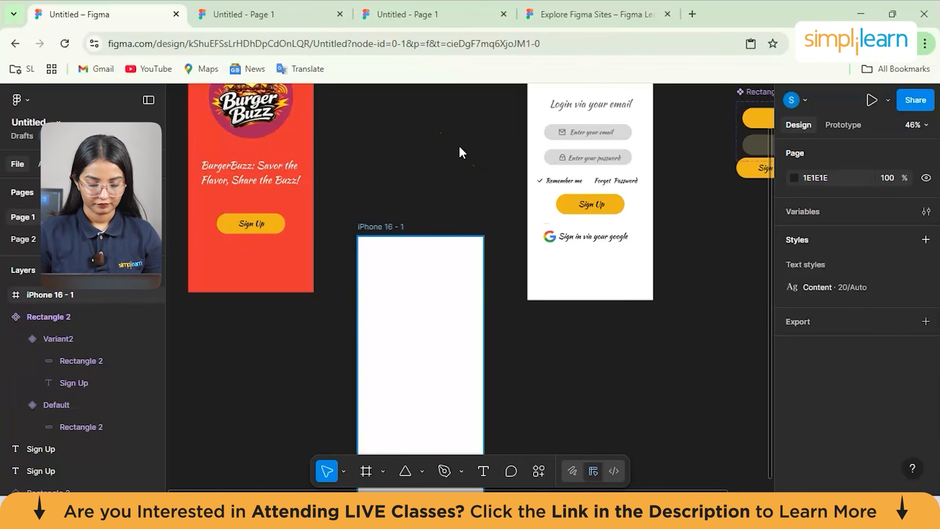
left_click(399, 222)
left_click(359, 341)
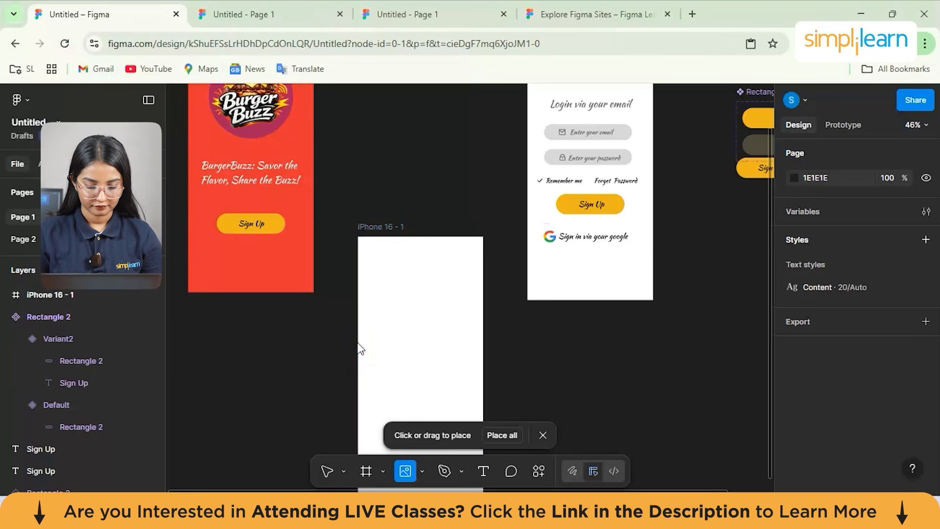
left_click(360, 349)
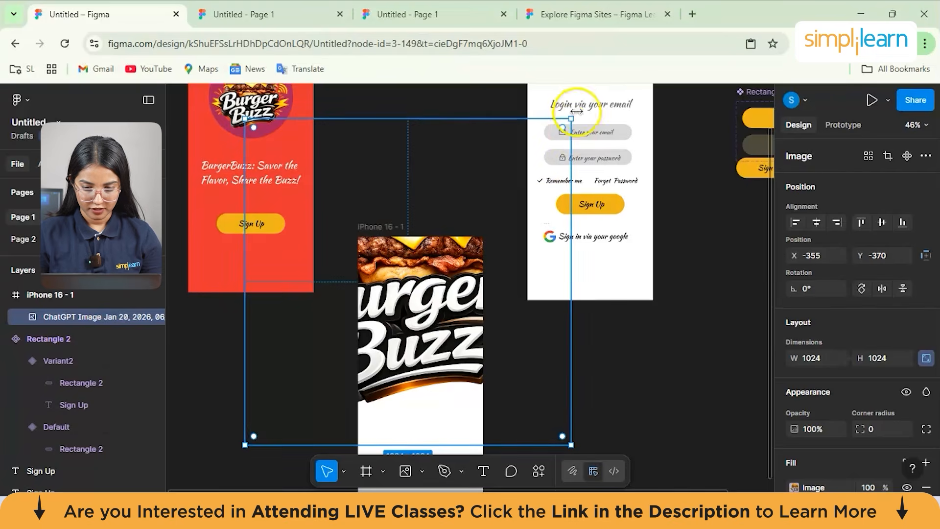
Scale the placed logo to 278 × 278, position it within the frame, and round its corners to a radius of 101.
left_click_drag(569, 122, 457, 321)
left_click_drag(318, 292, 422, 329)
left_click_drag(413, 374, 416, 315)
left_click_drag(375, 359, 398, 335)
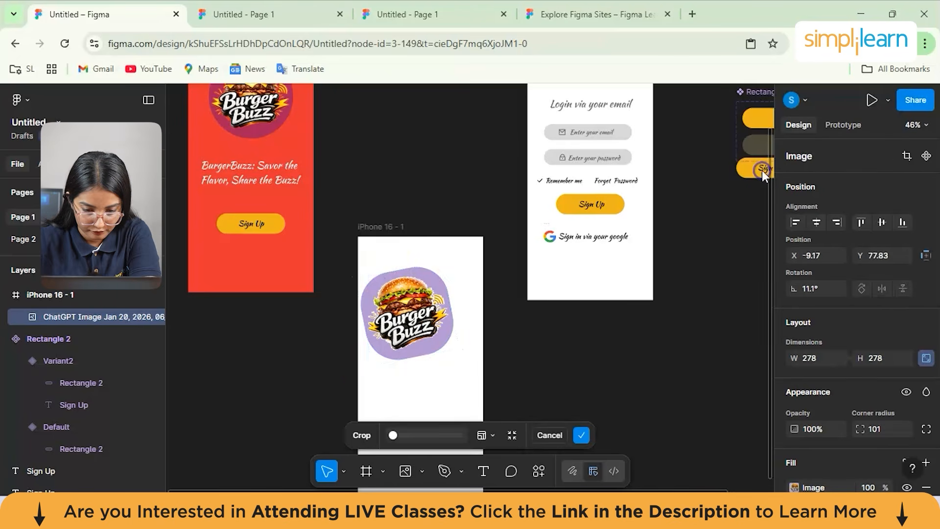
Try to shrink and move the tilted logo, and undo the changes back to before its rotation.
left_click(496, 262)
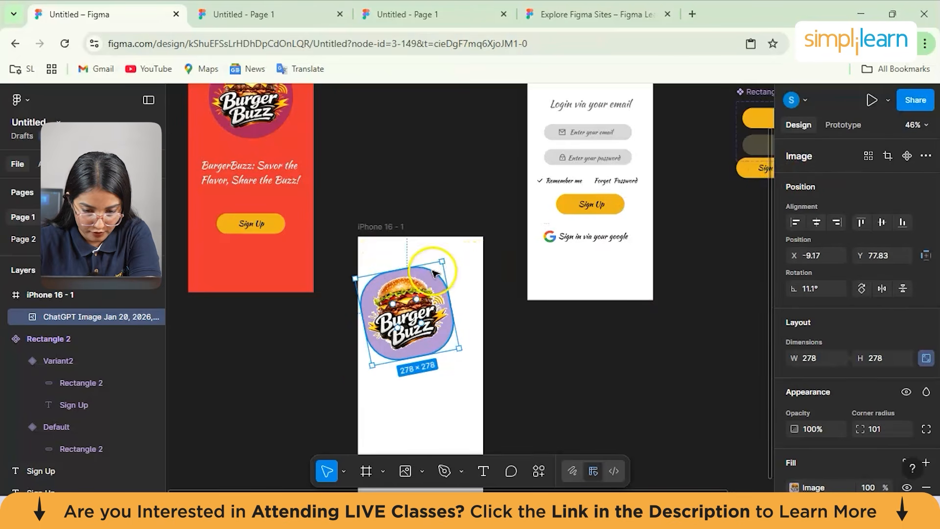
left_click_drag(442, 263, 451, 302)
left_click_drag(378, 341, 396, 359)
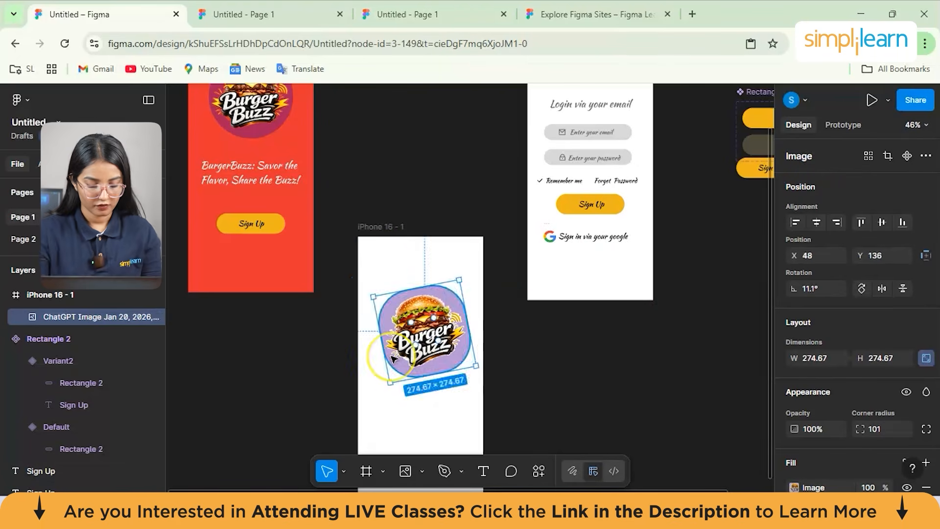
key("ctrl+z")
key("ctrl+z")
key("ctrl+z")
key("ctrl+z")
key("ctrl+z")
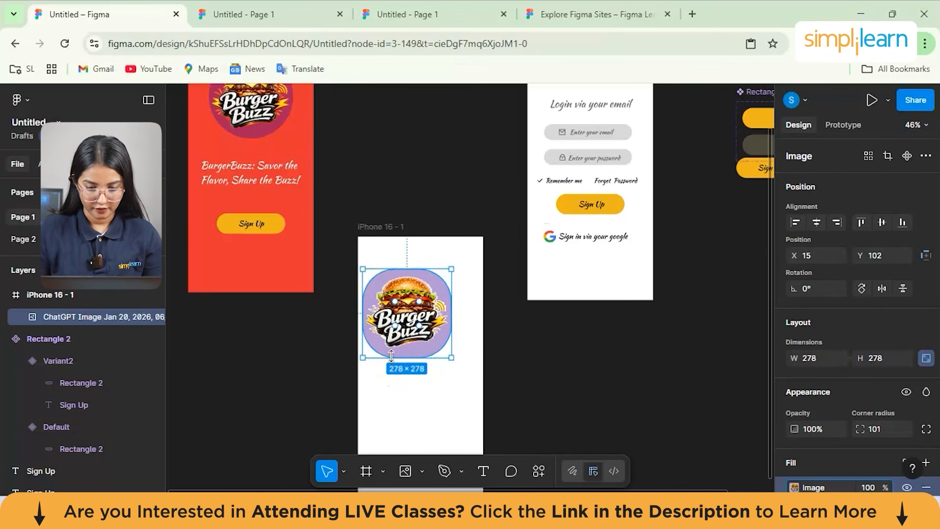
Resize the logo to 120 × 120 and position it in the frame's upper-left corner at X 37, Y 38.
left_click_drag(441, 279, 387, 264)
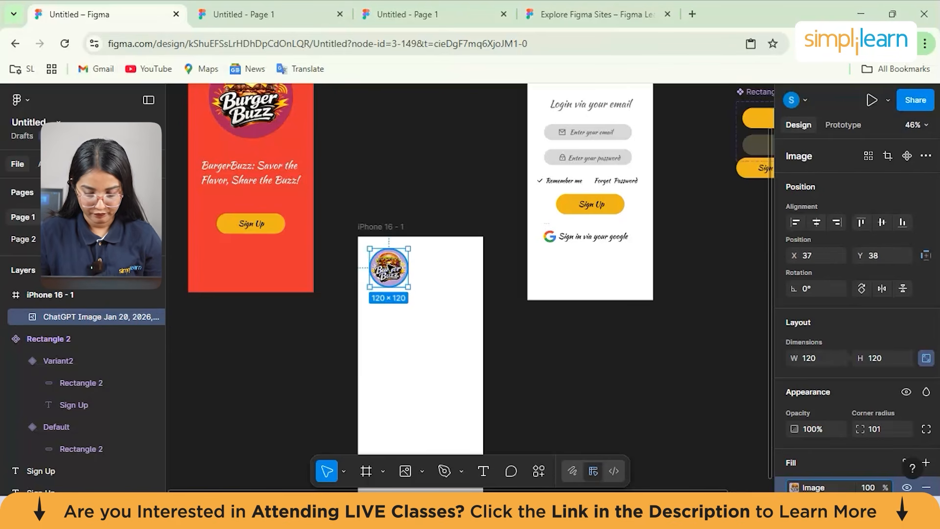
scroll(388, 264, "down", 1)
left_click(371, 230)
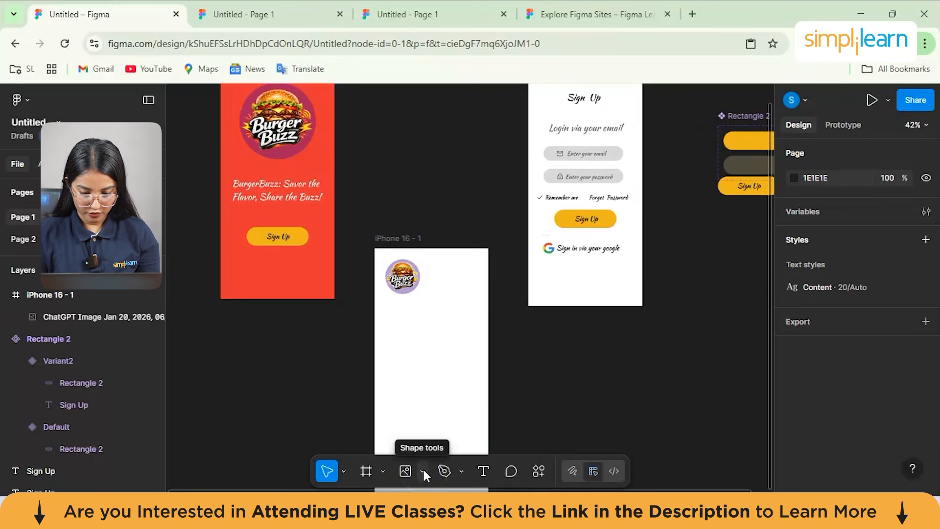
mouse_move(578, 519)
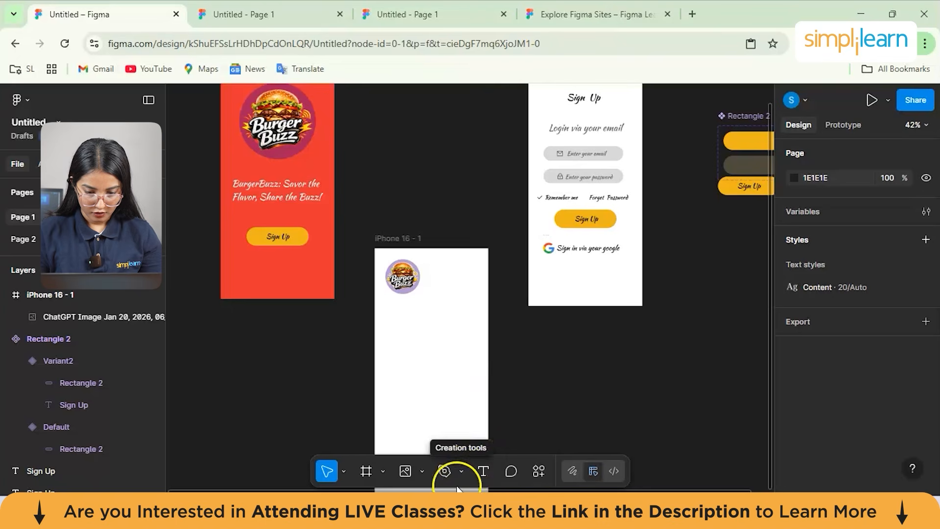
left_click(485, 475)
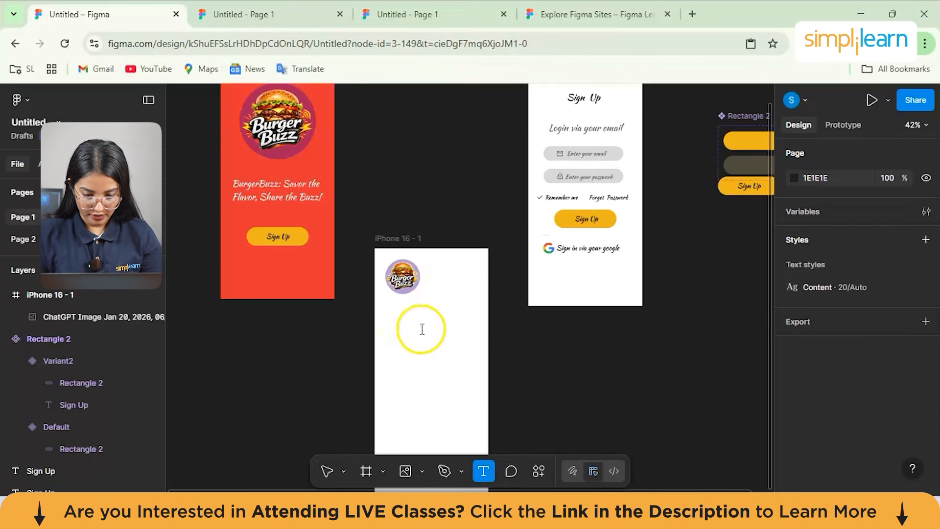
left_click(405, 312)
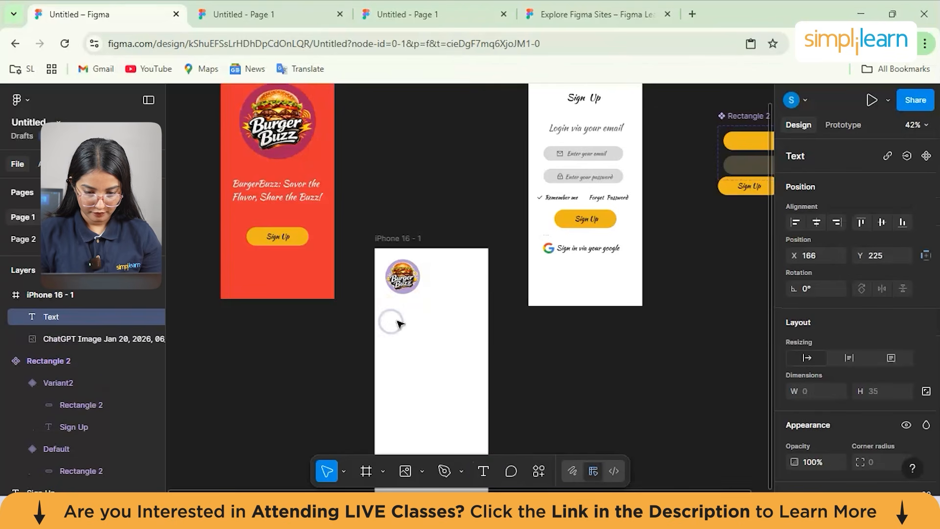
key("Escape")
left_click(486, 473)
left_click(417, 350)
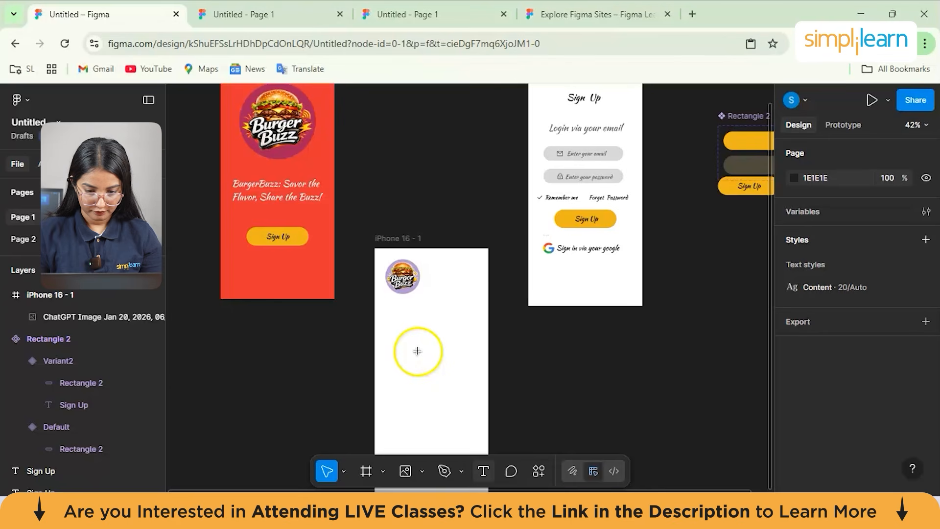
Add the text "Order Your Favourite Burger" to the frame and align it below the logo at X 37, Y 173.
key("t")
left_click(403, 318)
left_click(403, 319)
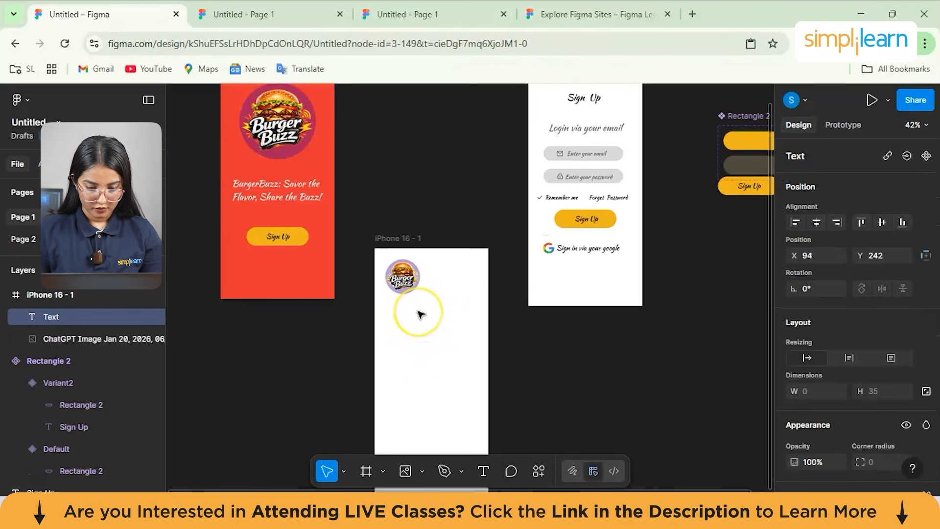
type("Order")
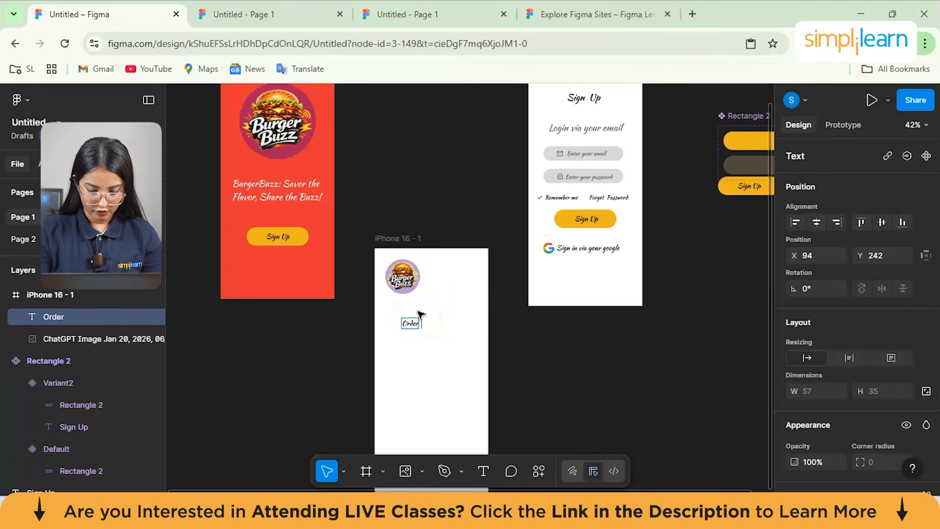
type(" Your F")
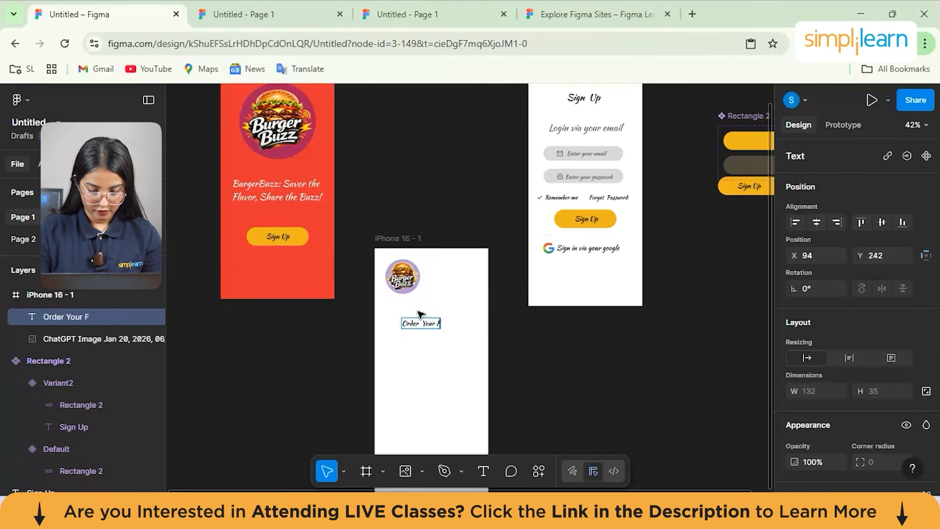
type("avour")
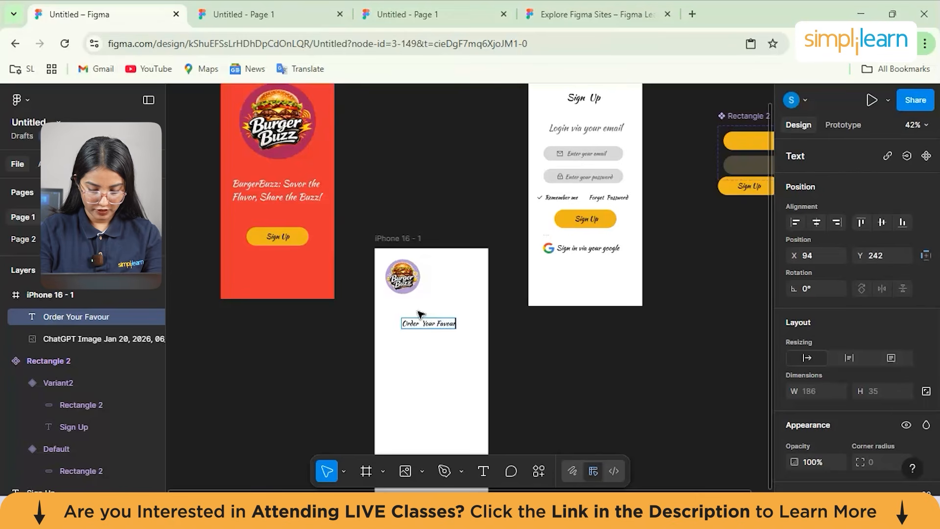
type("iye")
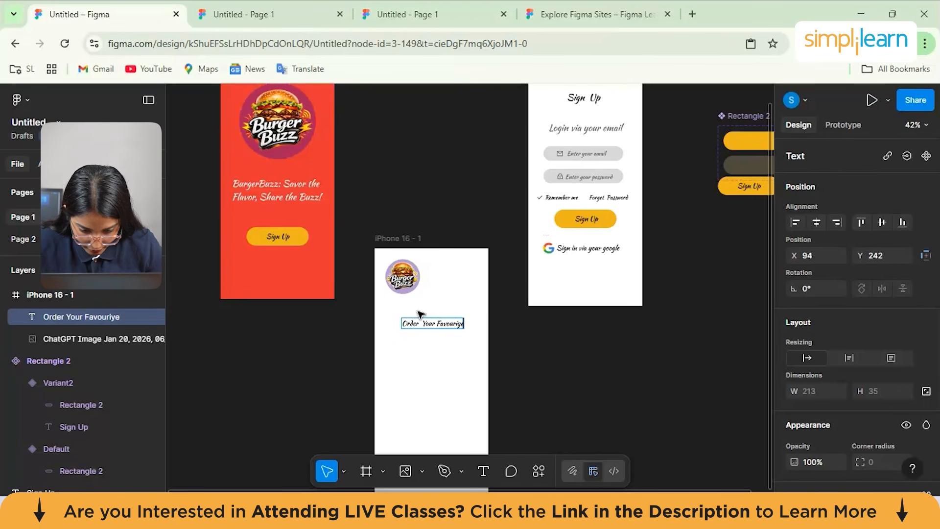
key("BackSpace")
key("BackSpace")
type("te Burger")
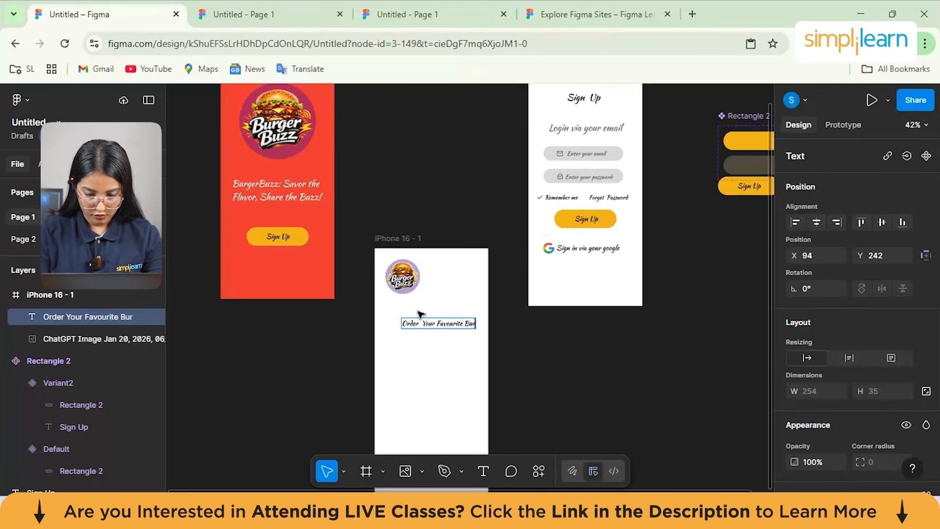
left_click(527, 405)
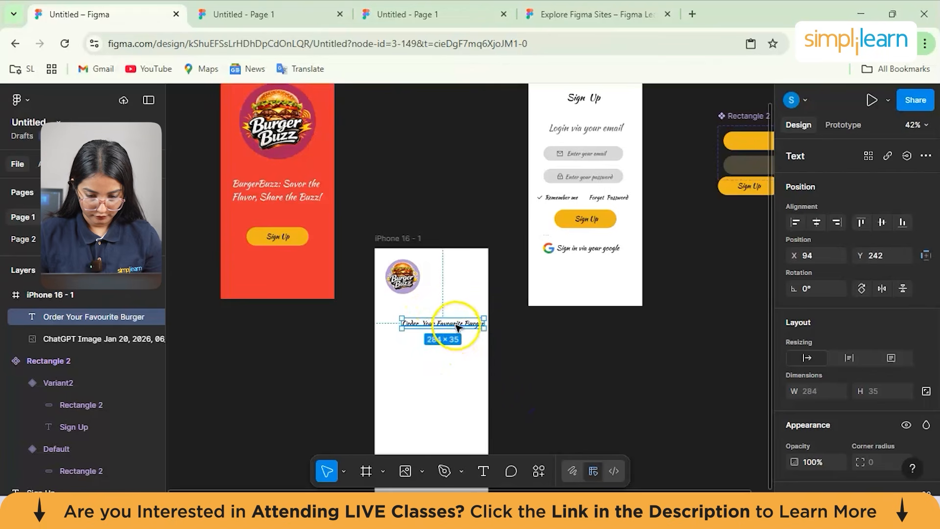
left_click_drag(454, 323, 439, 306)
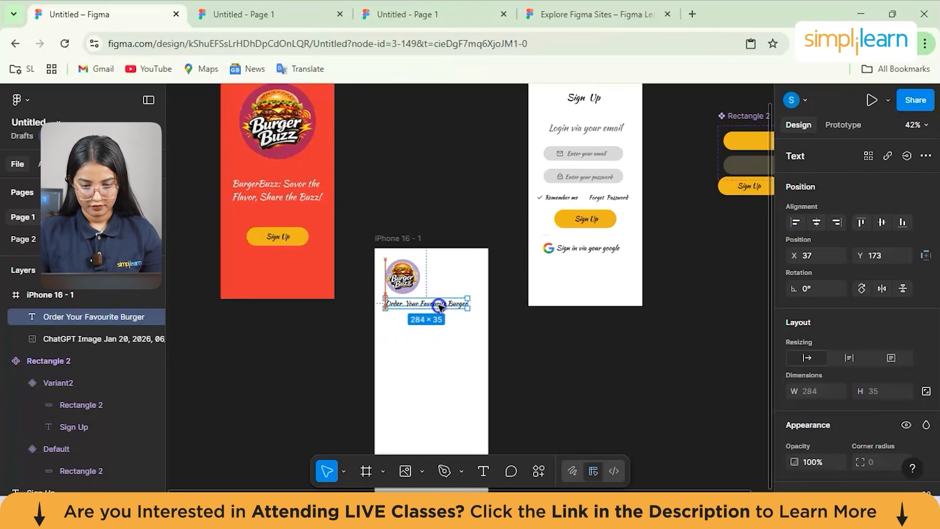
left_click(536, 328)
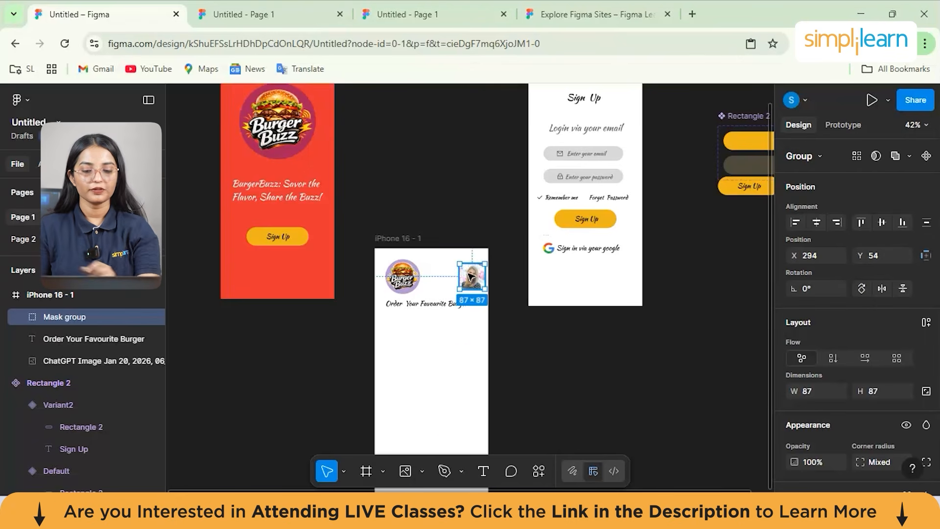
Draw a rectangle about 295 × 67 below the heading in the iPhone 16 frame.
left_click(506, 298)
scroll(441, 342, "down", 1)
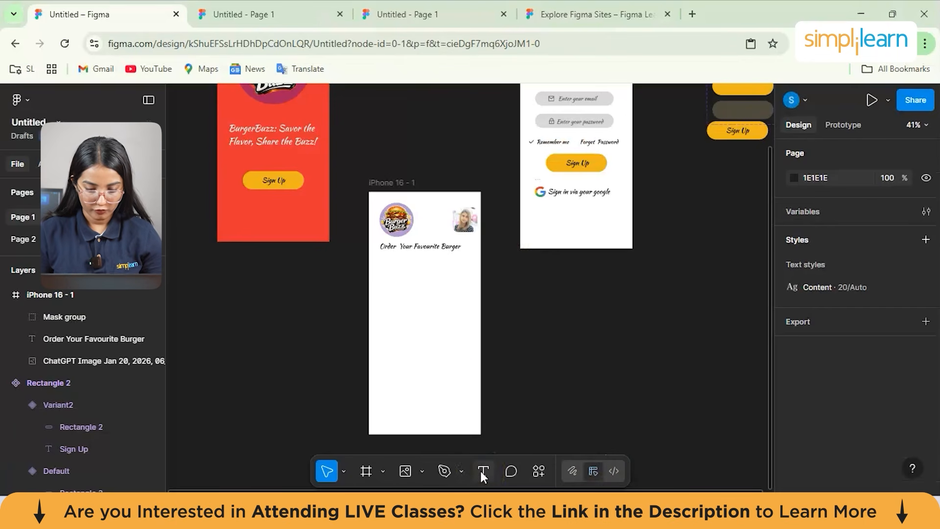
left_click(421, 471)
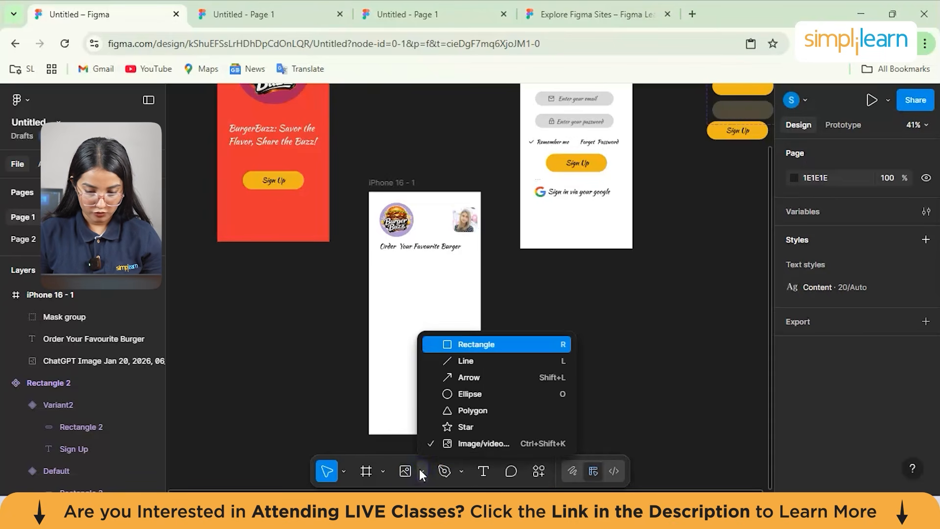
left_click(487, 345)
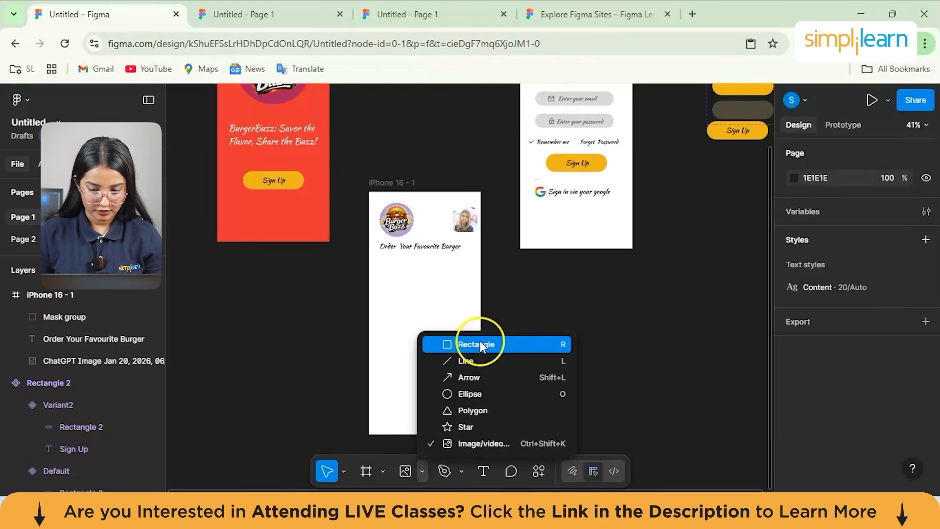
left_click_drag(381, 265, 466, 284)
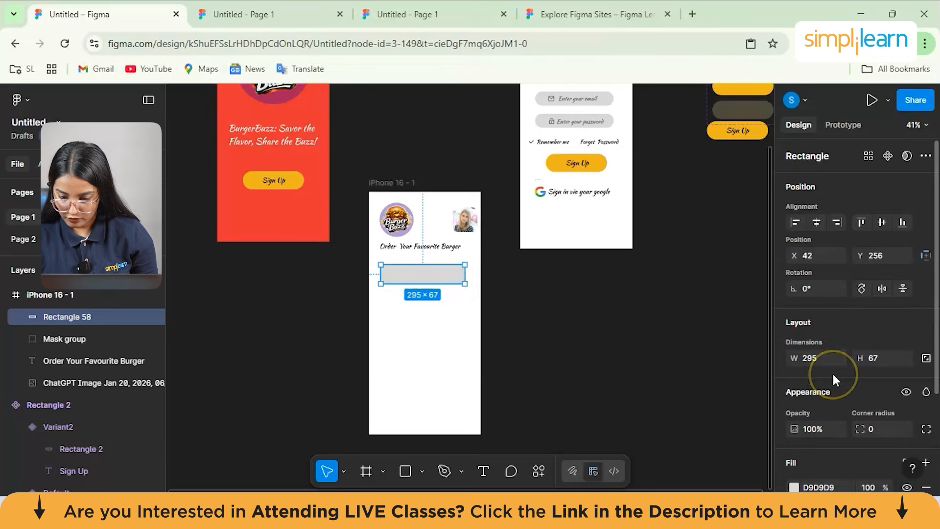
Round the new rectangle's corners to a radius of 30.
scroll(833, 374, "down", 3)
left_click(878, 342)
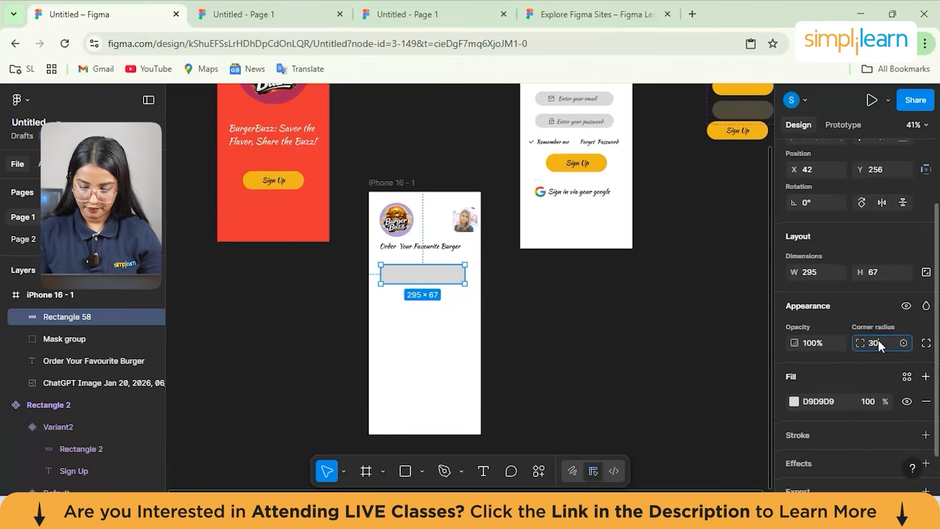
type("30")
key("Return")
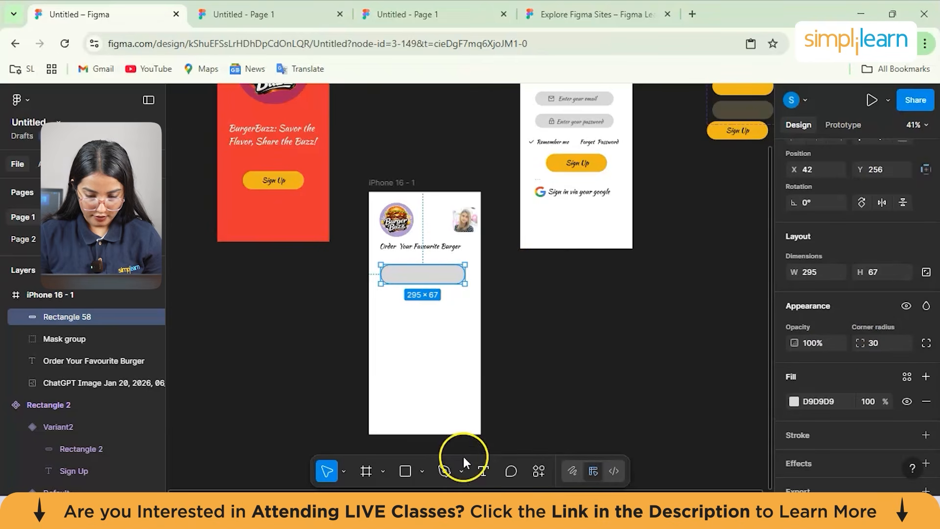
Try to add the text "Search your food" directly on the rounded rectangle.
left_click(483, 471)
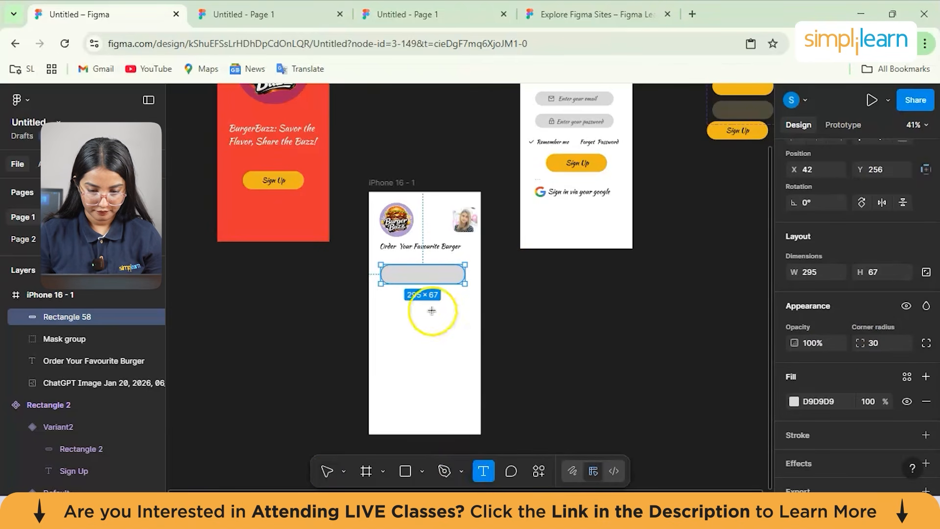
left_click(415, 273)
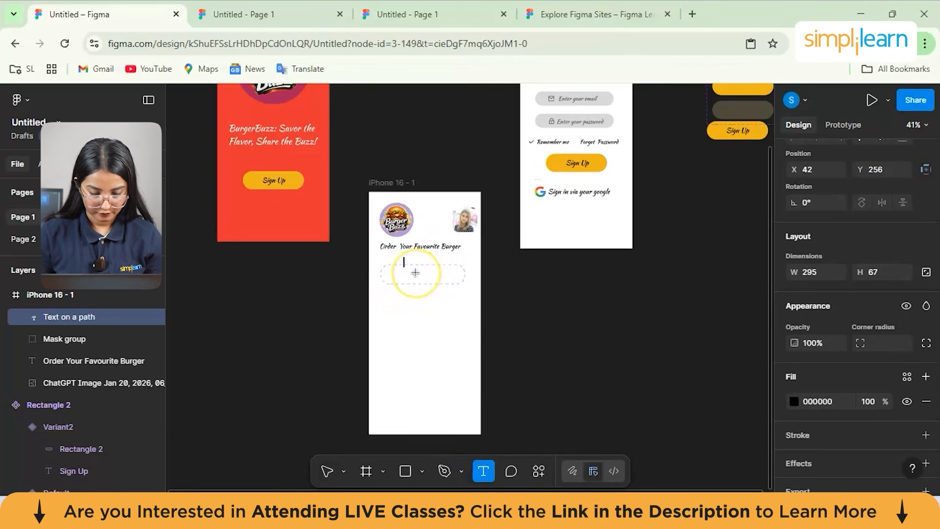
type("Sre")
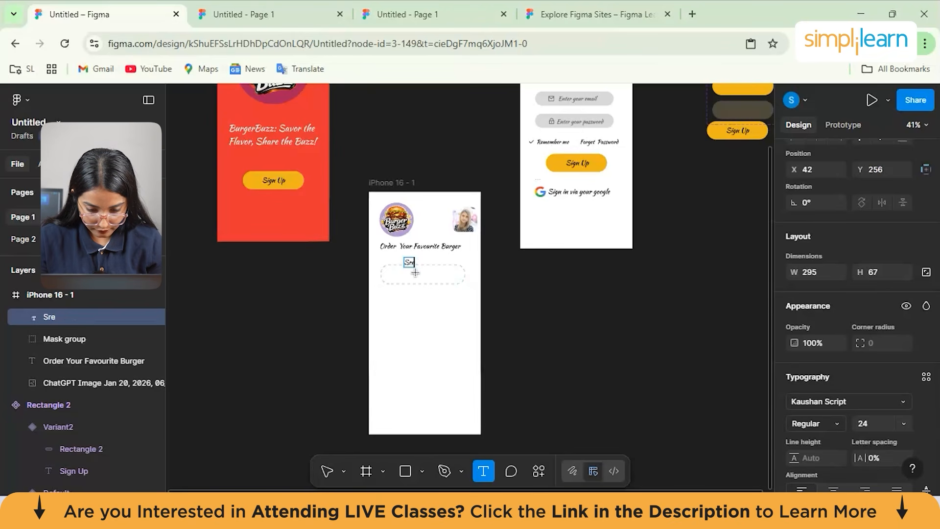
key("BackSpace")
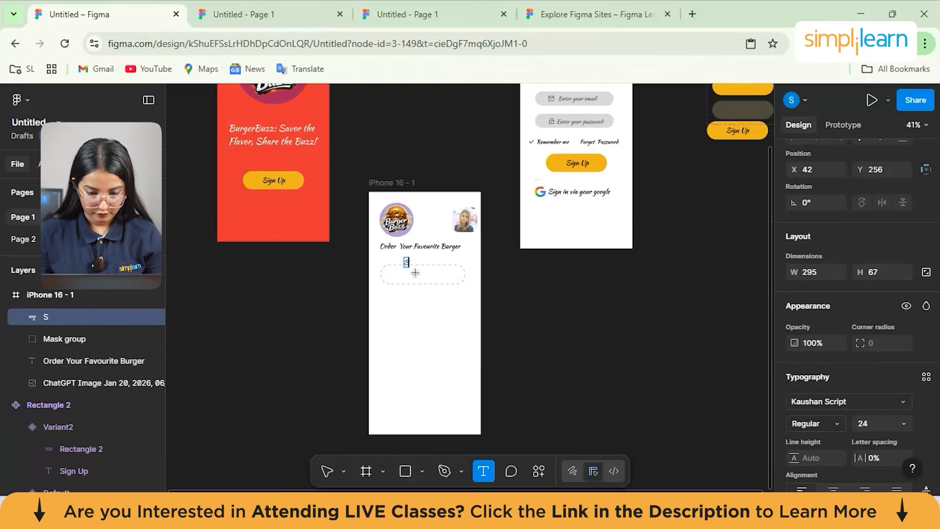
type("earch you")
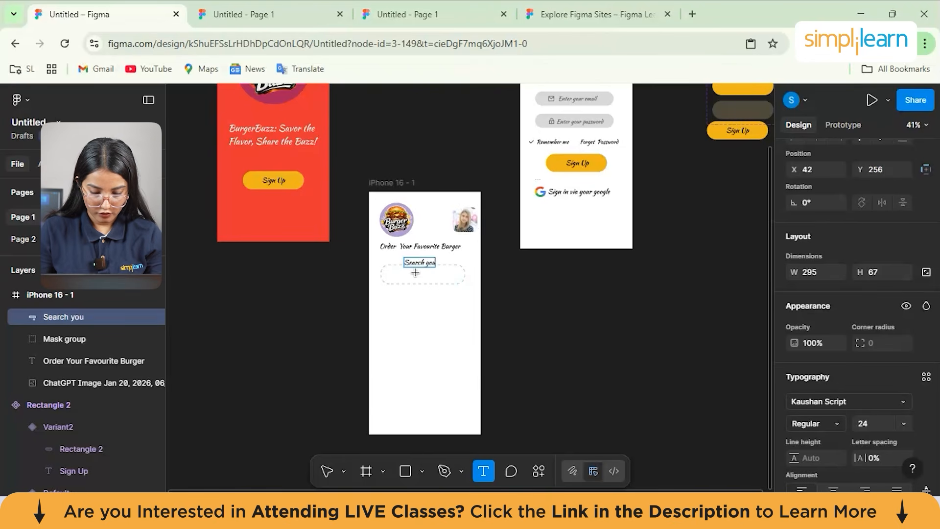
type("r food")
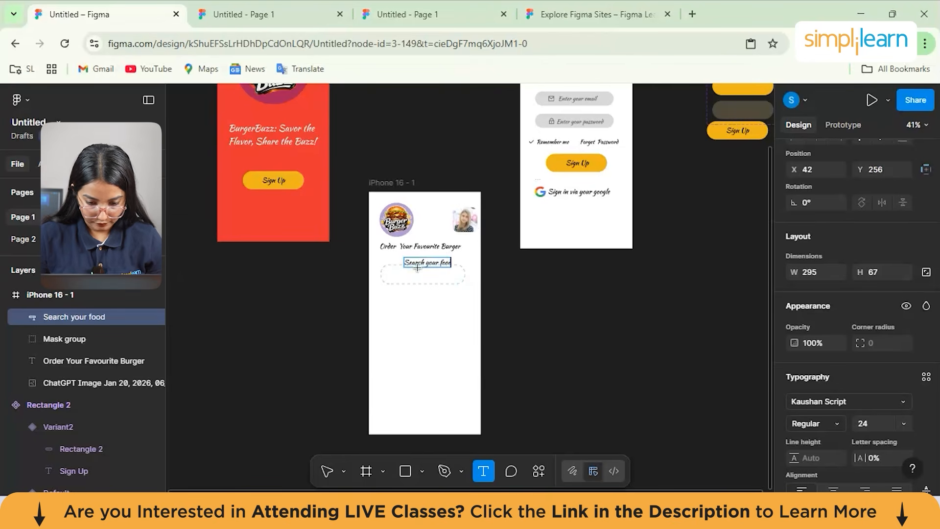
left_click(416, 263)
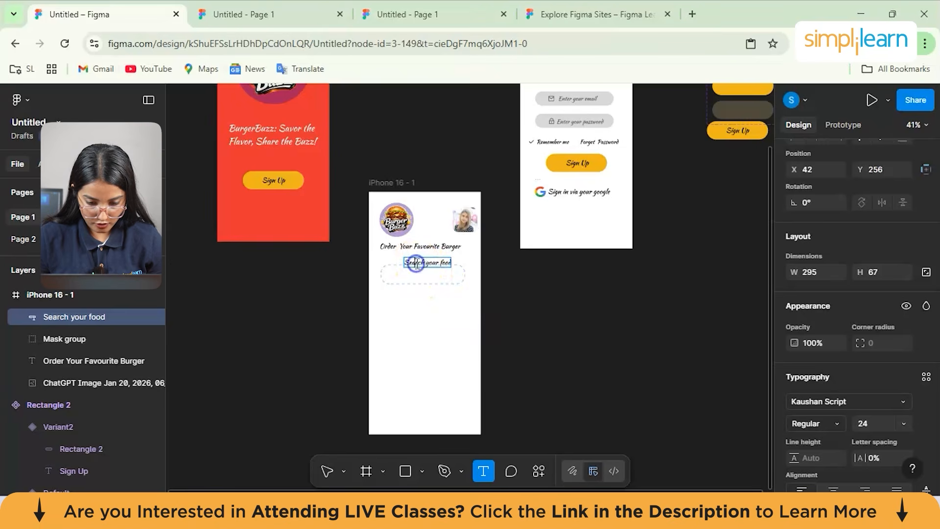
left_click(425, 306)
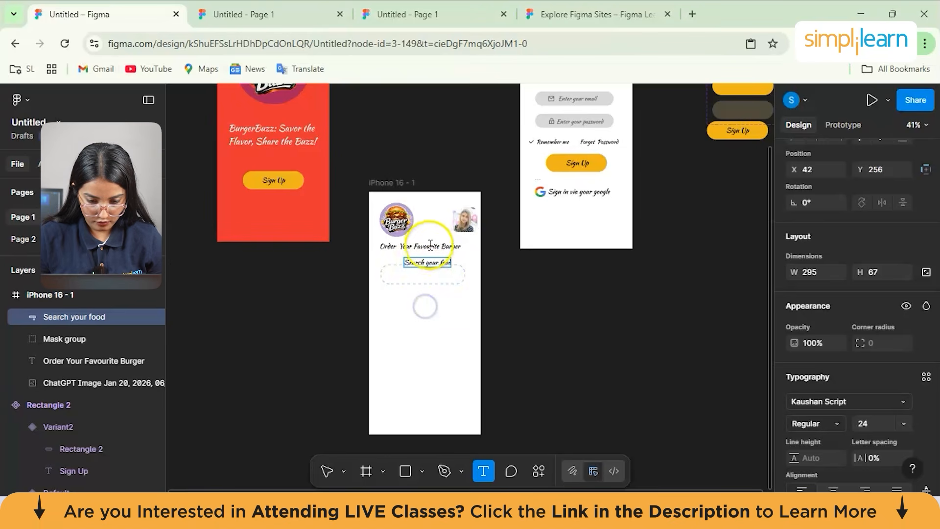
key("Escape")
left_click(421, 262)
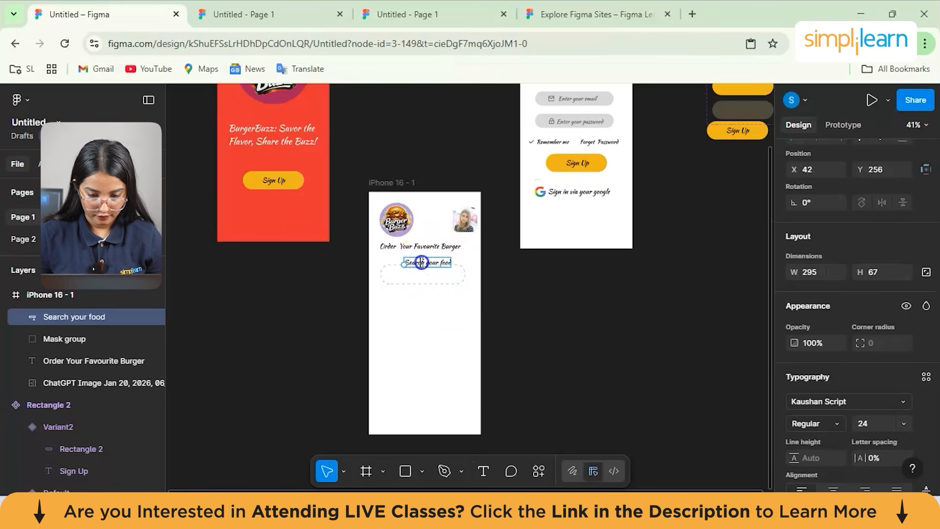
double_click(422, 262)
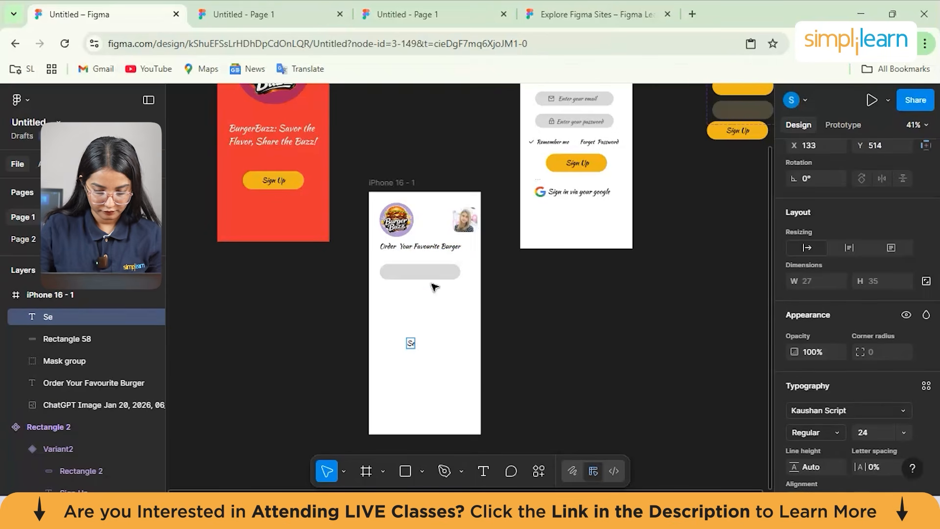
Add the text "Search your food" to the frame and place it on the grey rounded rectangle at X 97, Y 263.
key("BackSpace")
type("earch")
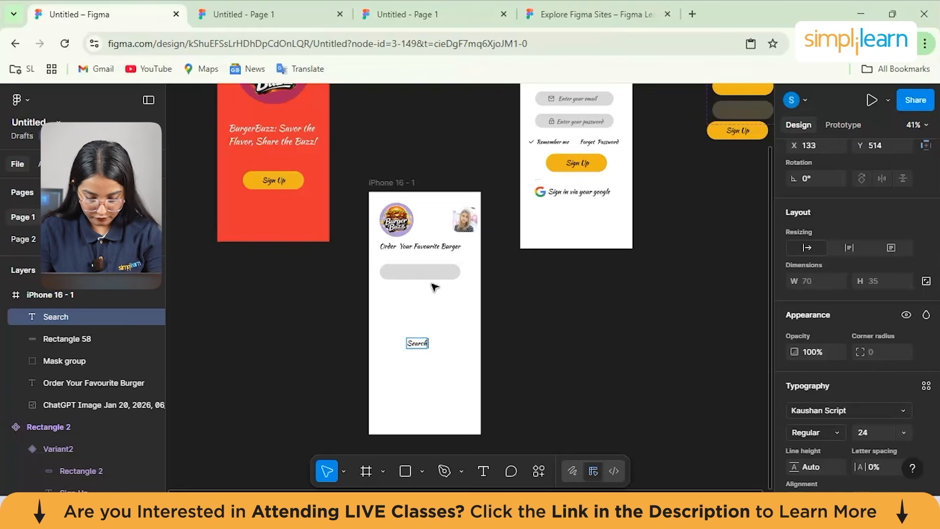
type("yout")
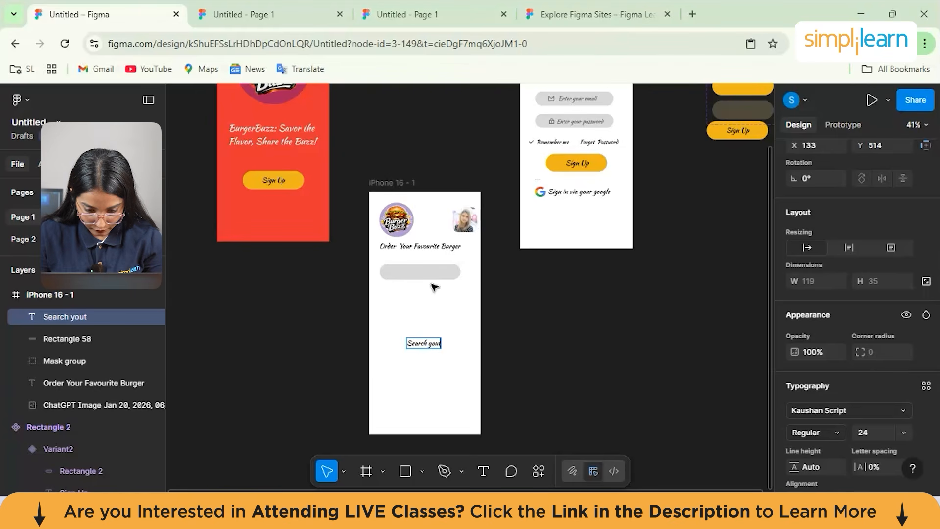
key("BackSpace")
type("r food")
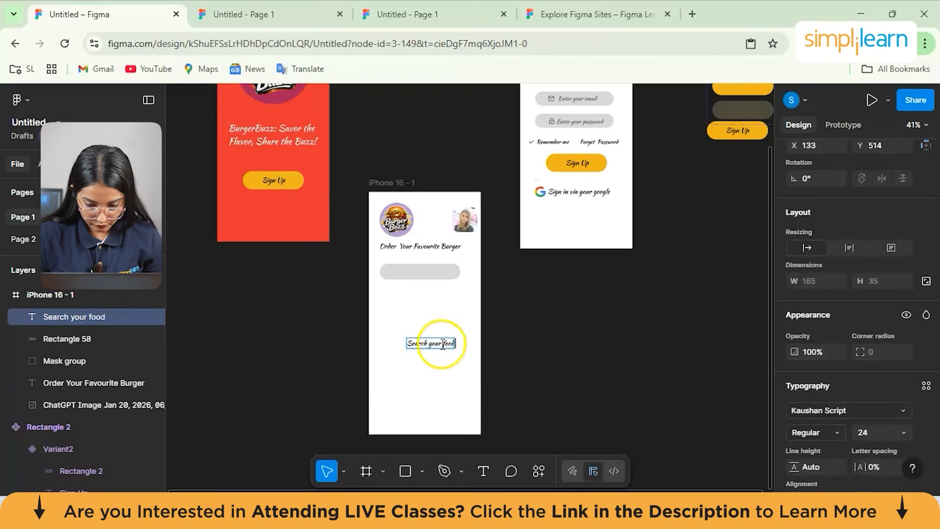
left_click(415, 386)
left_click(422, 340)
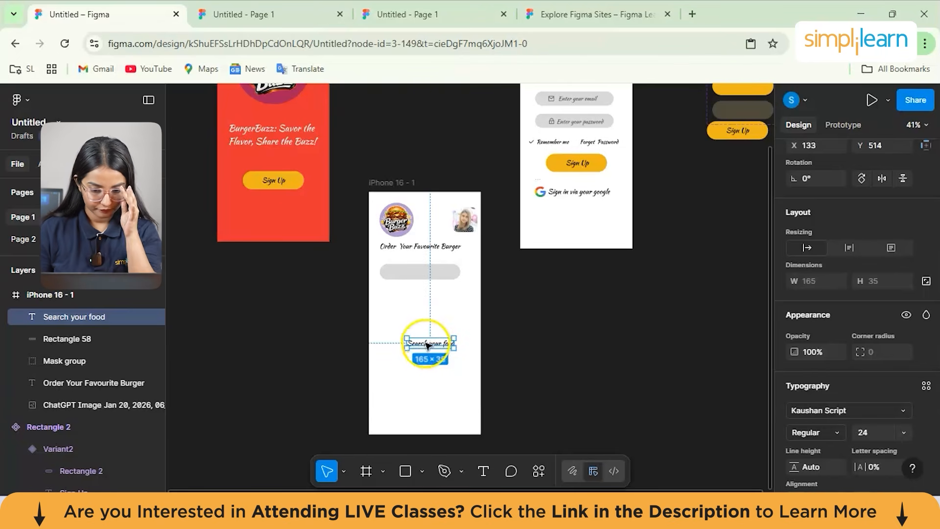
left_click_drag(429, 338, 420, 276)
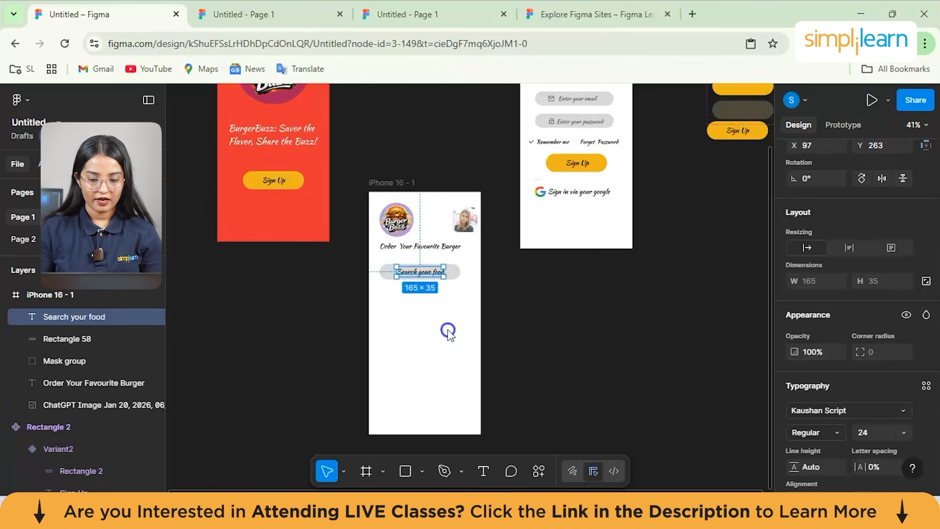
left_click(447, 329)
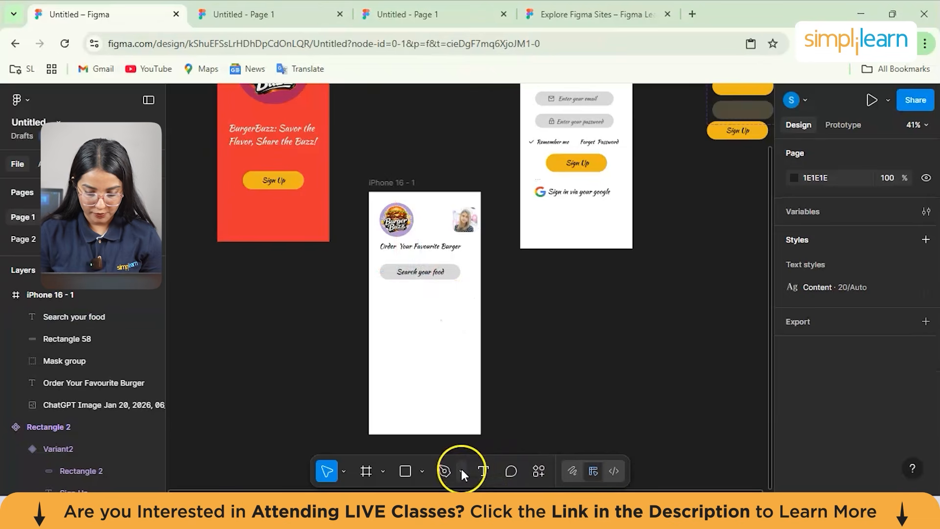
Insert the outlined magnifier icon from the Remix Icon plugin by searching "search", and place it before the "Search your food" text.
left_click(539, 472)
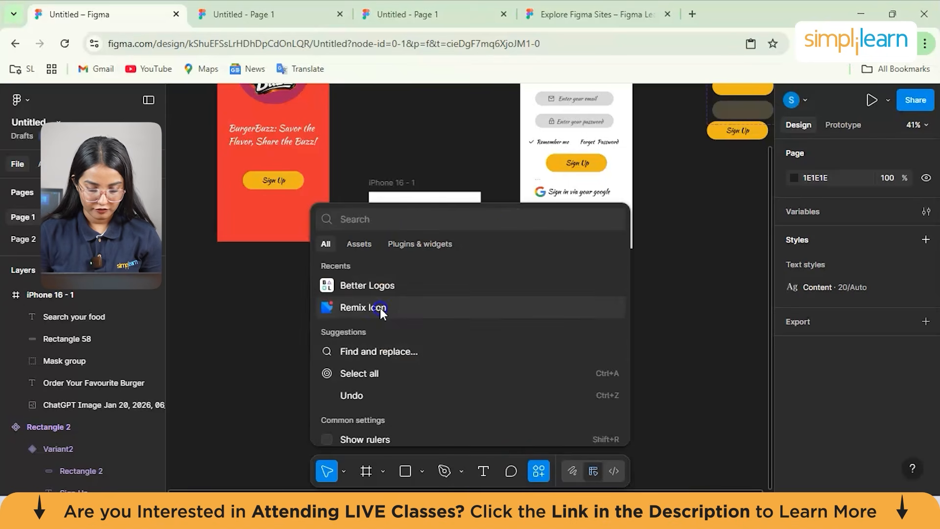
left_click(380, 307)
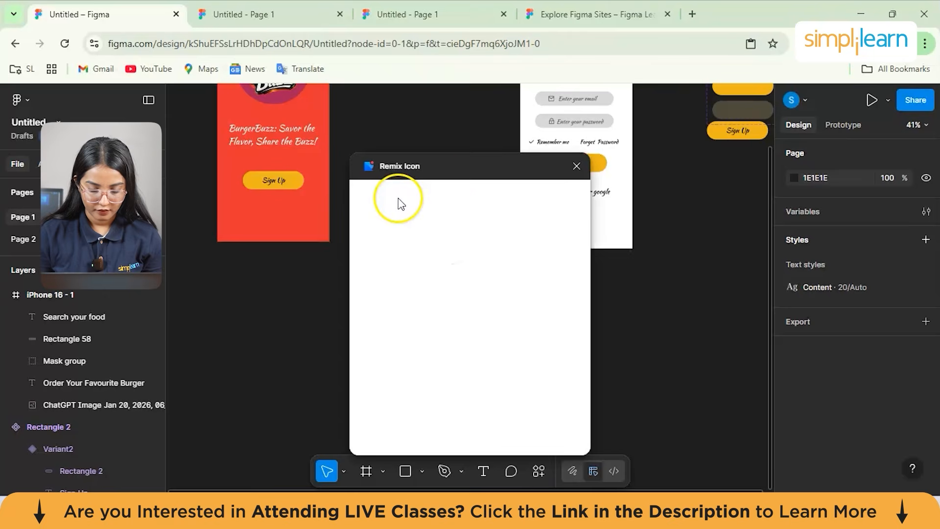
left_click(423, 200)
type("search")
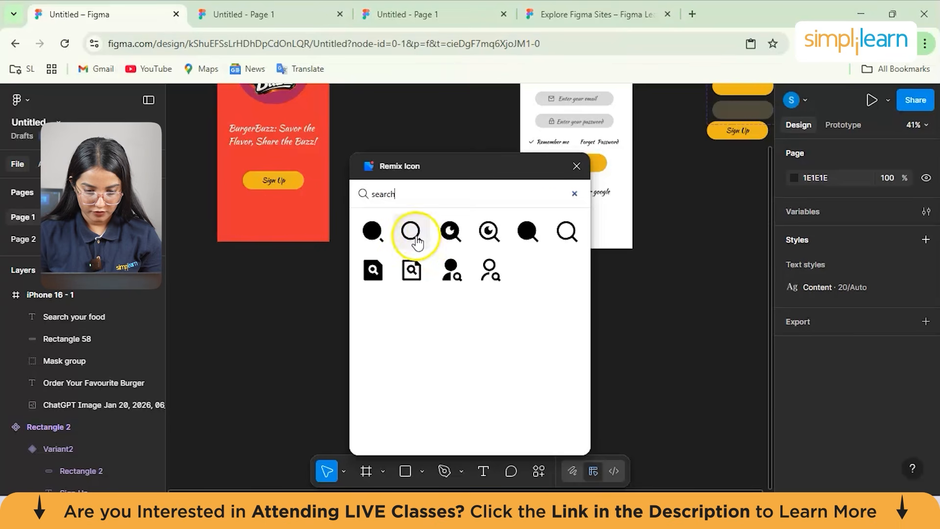
left_click(567, 231)
left_click(560, 236)
left_click_drag(388, 177, 350, 116)
left_click(495, 201)
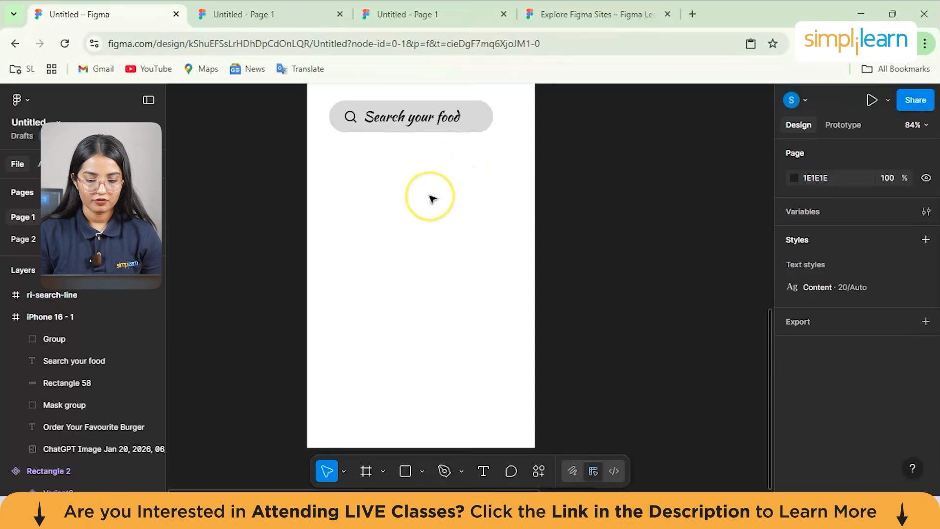
Copy the burger card group from the Food App template's home screen and paste it into the iPhone 16 frame.
scroll(433, 198, "up", 2)
scroll(432, 198, "up", 1)
left_click(480, 226)
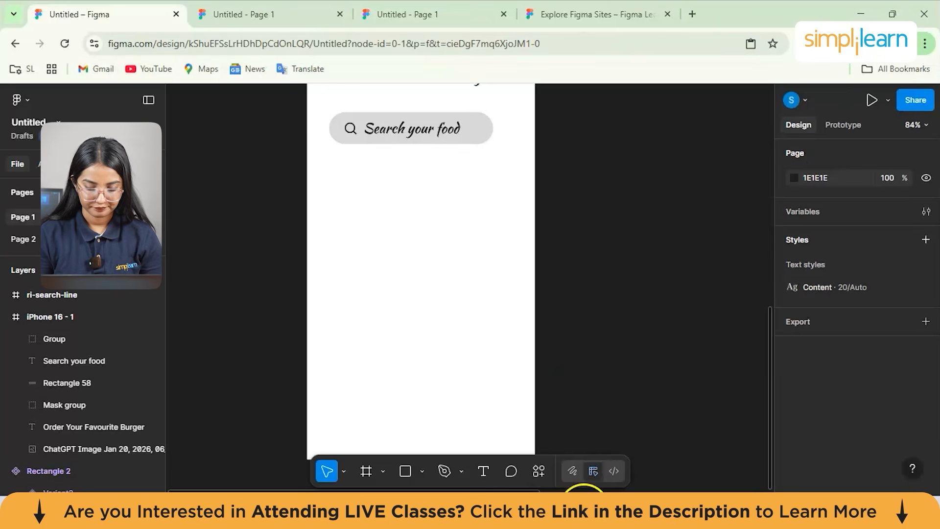
left_click(583, 506)
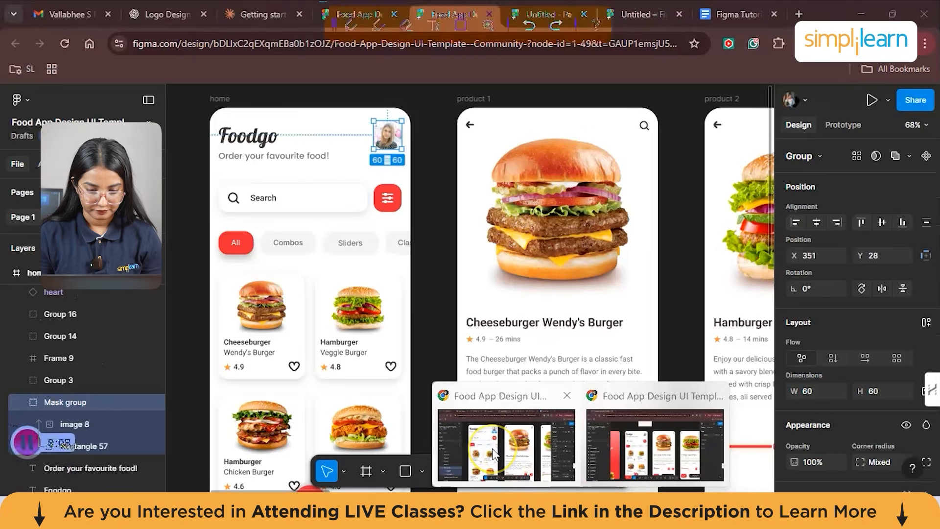
mouse_move(607, 504)
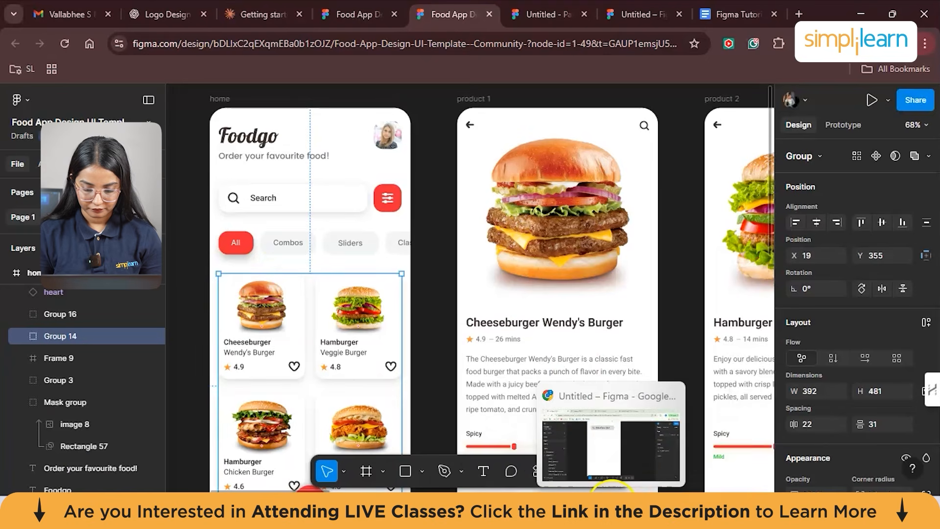
left_click(606, 418)
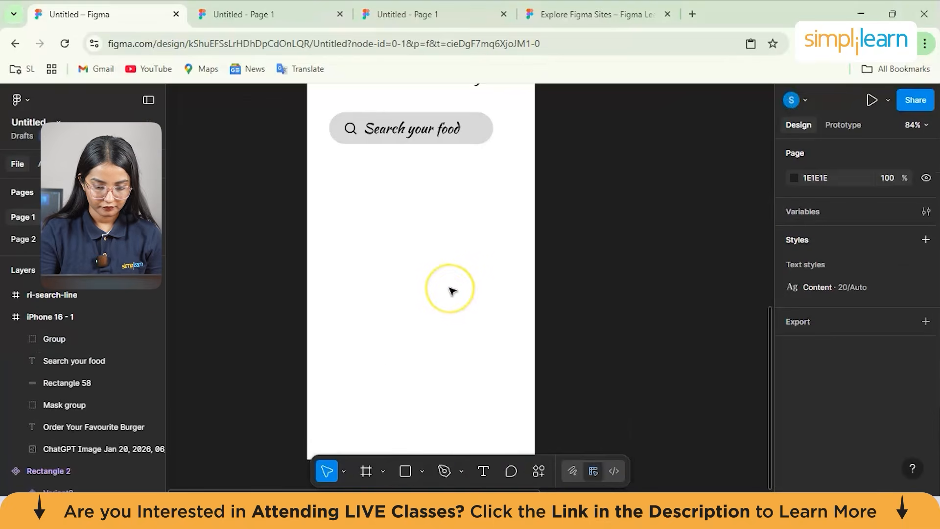
key("ctrl+v")
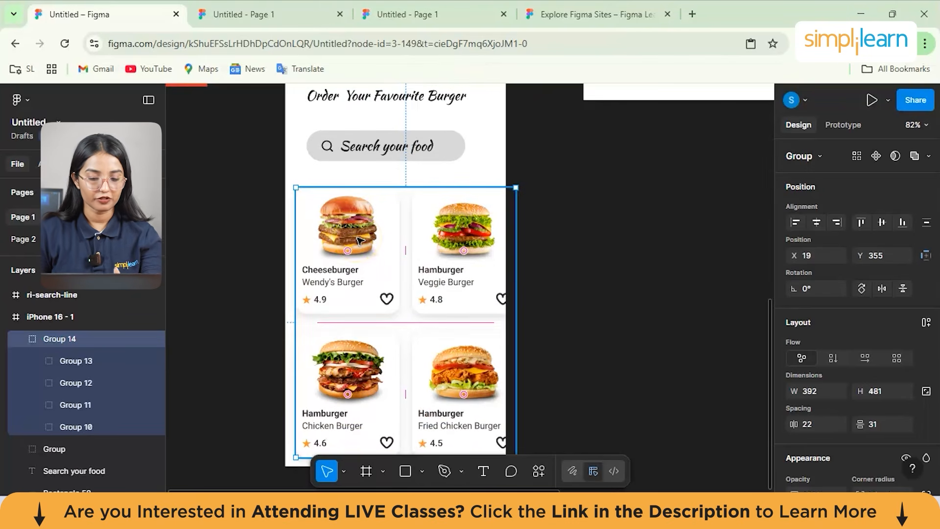
Undo a trial shrink of the burger card group and move the group to X 7, Y 328, below the search bar.
scroll(360, 240, "down", 1)
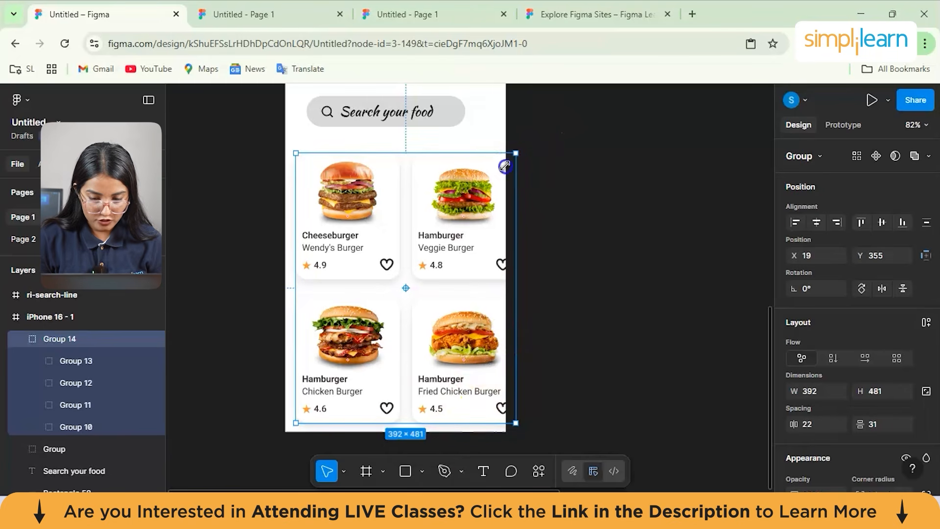
left_click_drag(516, 153, 474, 178)
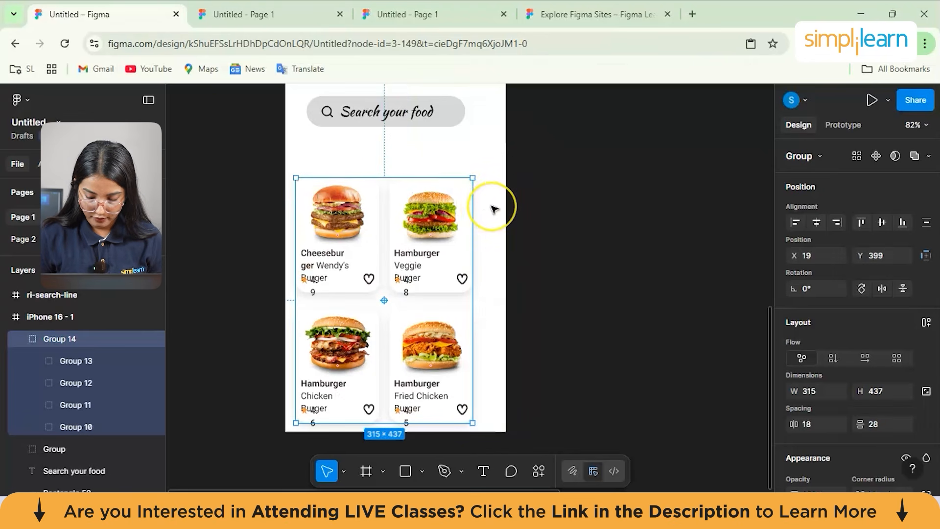
key("ctrl+z")
key("Down")
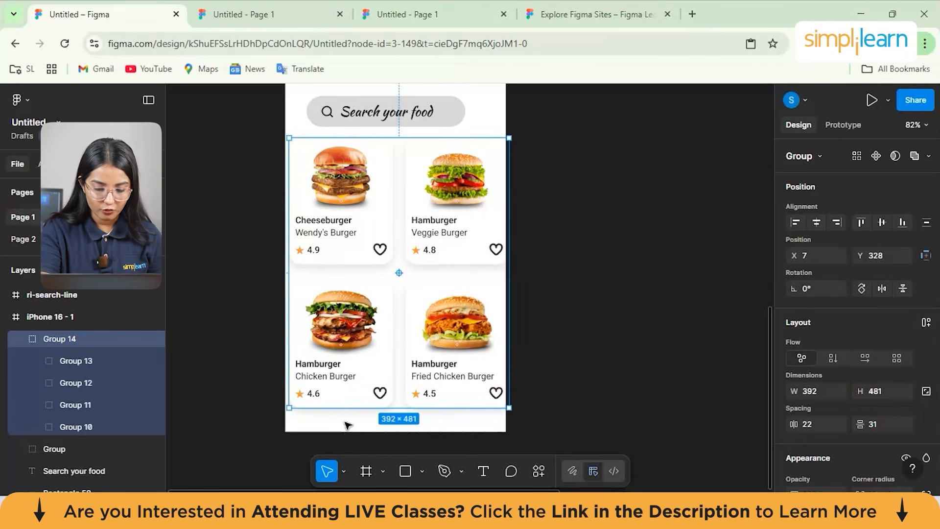
left_click(460, 439)
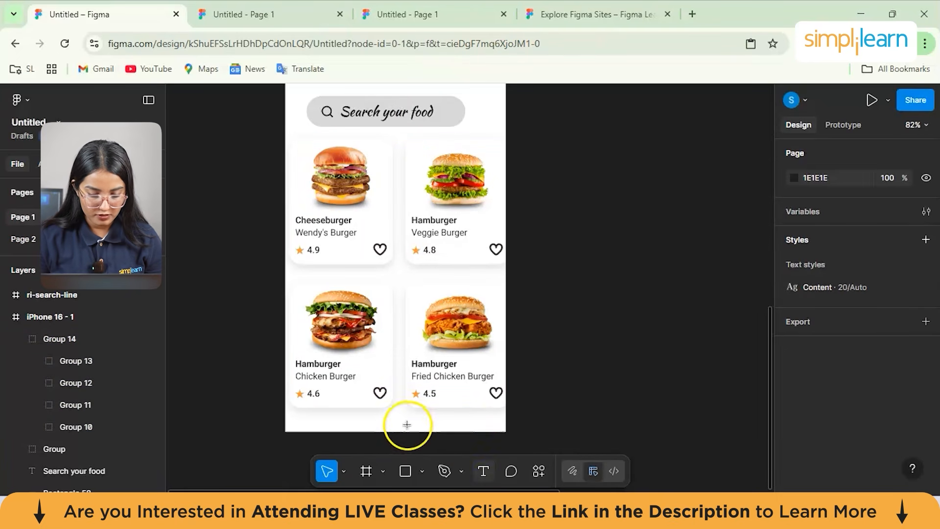
Draw a rectangle about 399 × 29 along the bottom edge of the iPhone 16 frame and fill it with red EE3F3F.
key("t")
left_click(422, 450)
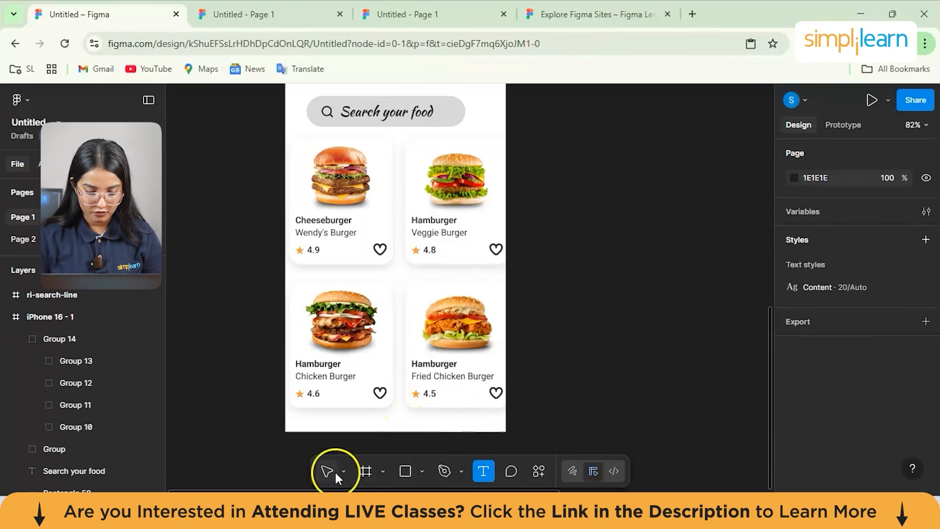
left_click(422, 471)
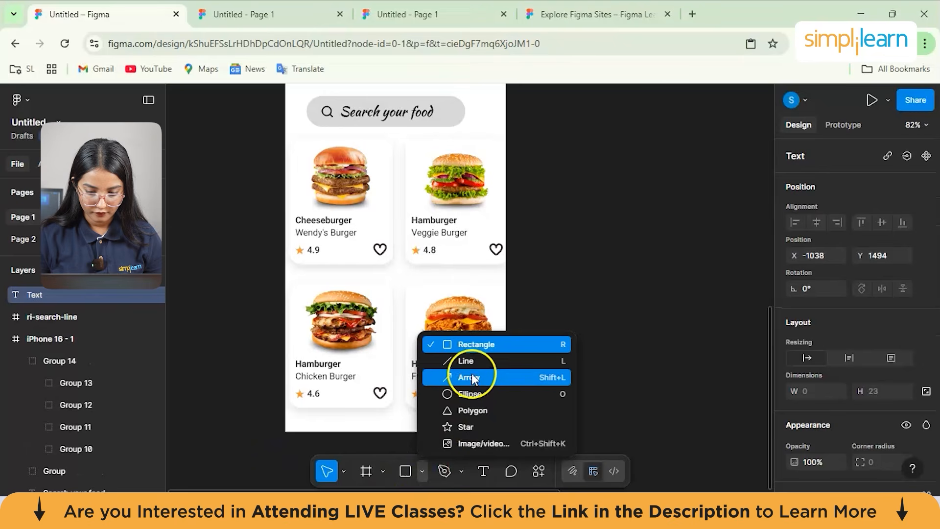
left_click(463, 346)
scroll(818, 402, "down", 3)
left_click(807, 357)
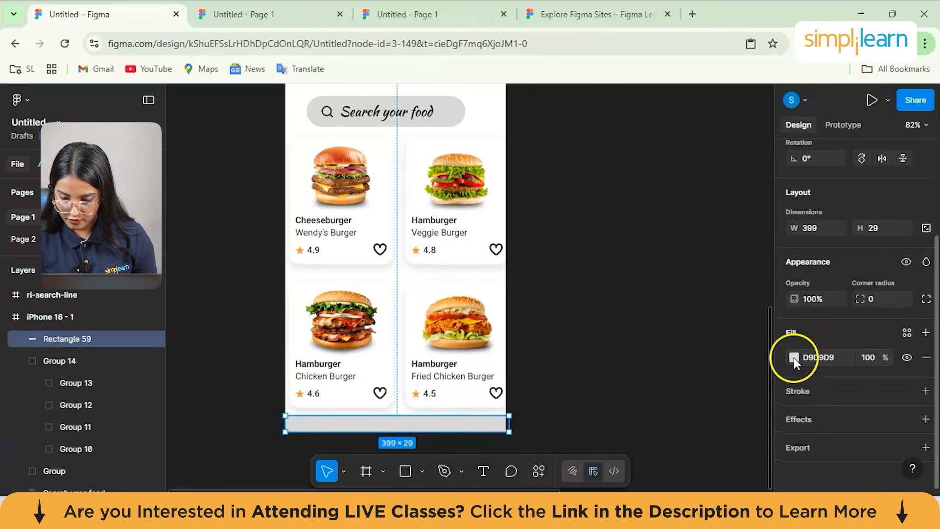
left_click(794, 357)
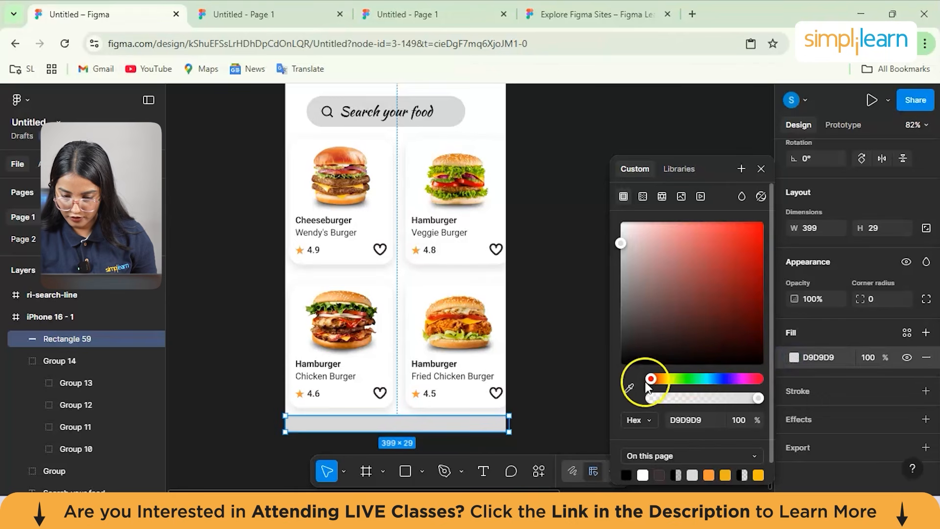
left_click_drag(624, 242, 726, 231)
left_click(574, 223)
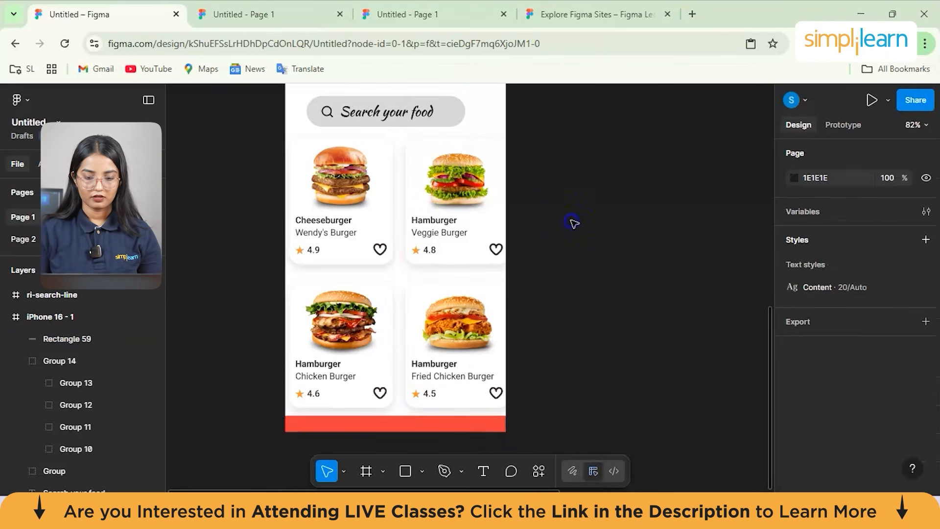
Review the home screen's layout, from the logo and search bar to the burger cards and red bottom bar.
scroll(574, 224, "up", 3)
scroll(574, 224, "down", 3)
scroll(574, 224, "up", 2)
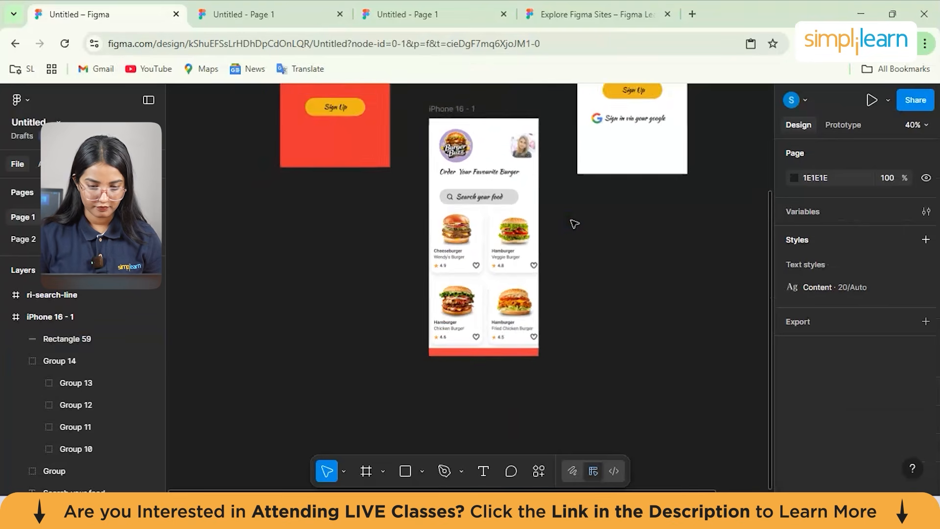
scroll(566, 319, "down", 3)
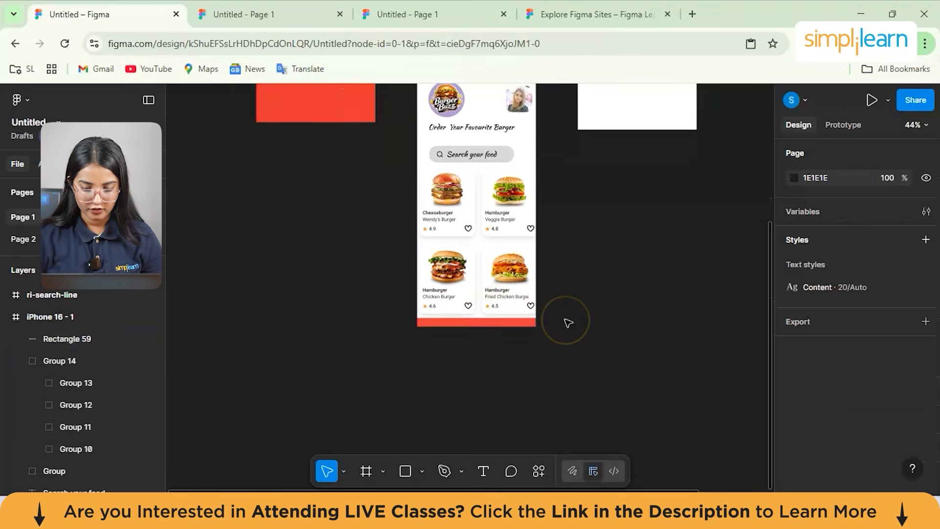
scroll(566, 320, "up", 2)
scroll(425, 316, "up", 1)
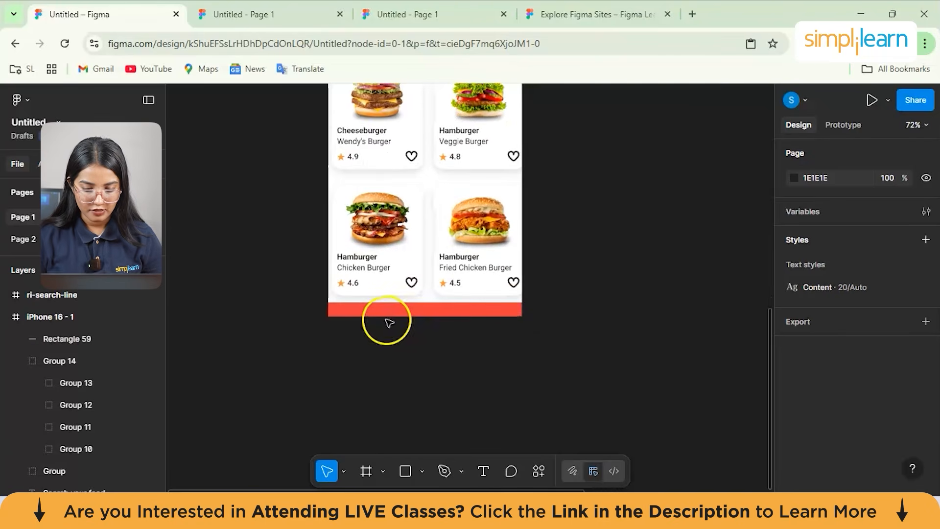
scroll(389, 323, "up", 3)
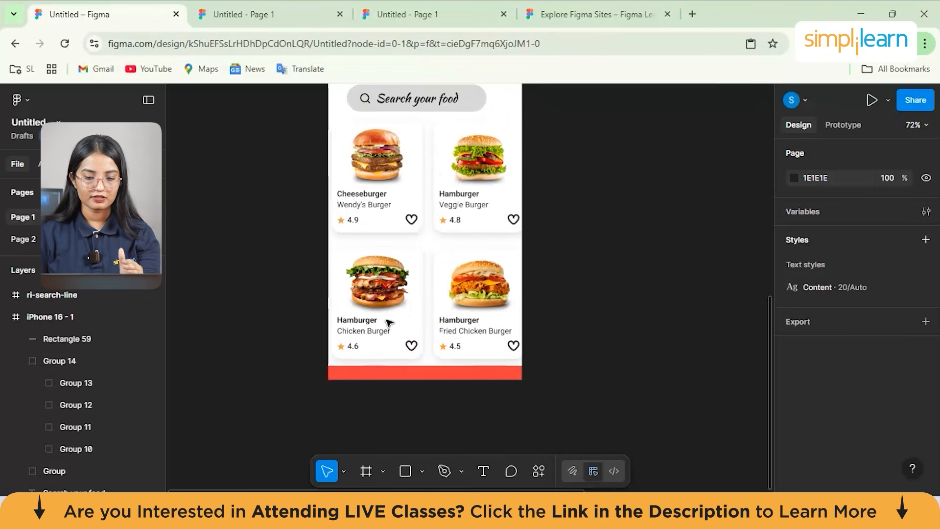
scroll(390, 322, "down", 4)
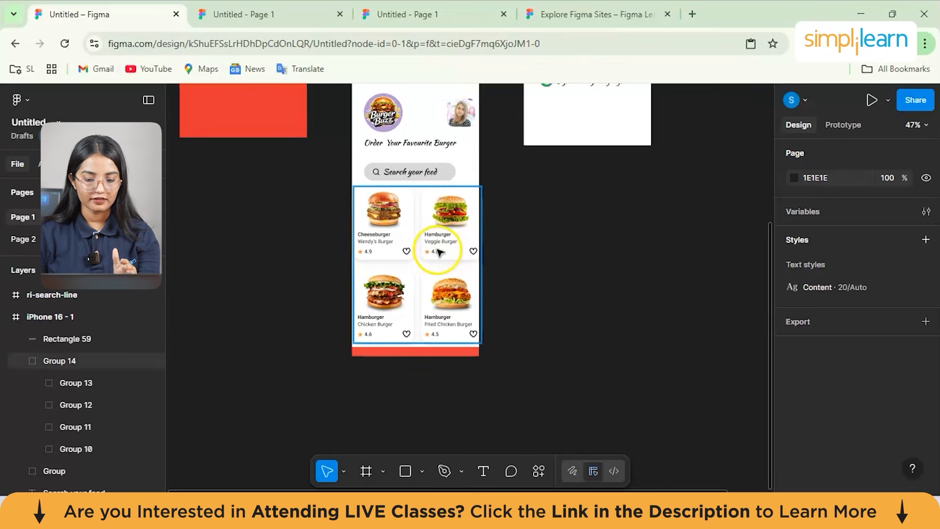
scroll(558, 265, "down", 2)
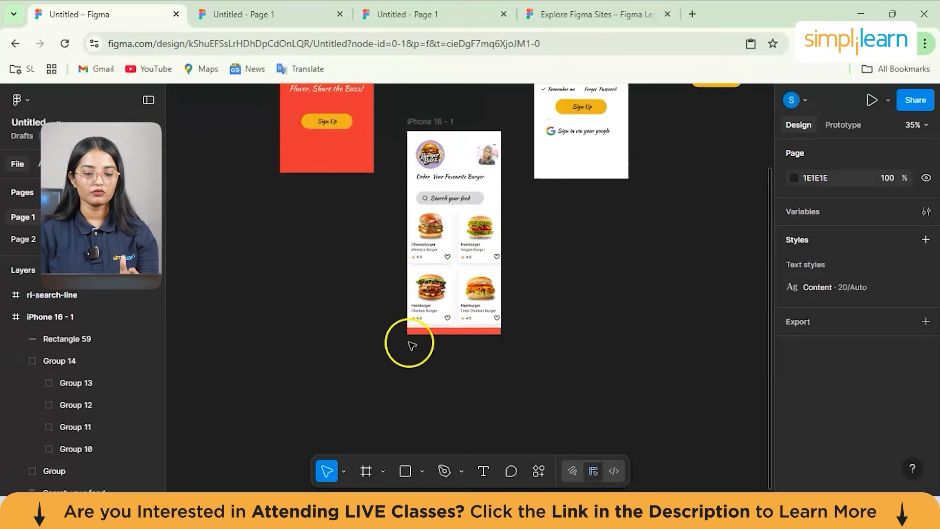
scroll(441, 318, "up", 1)
scroll(444, 315, "up", 3)
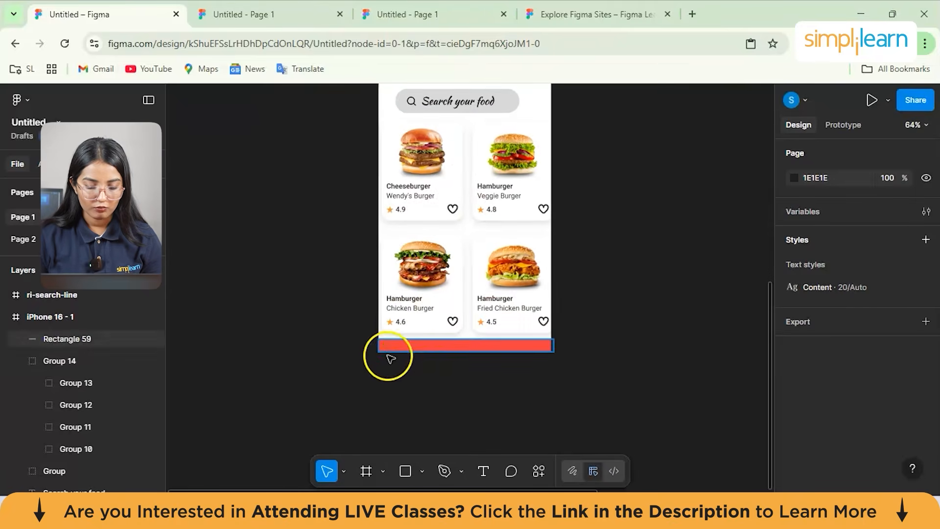
Insert the outlined home icon with a heart from the Remix Icon plugin by searching "home", and place it at the red bar's left end.
left_click(537, 471)
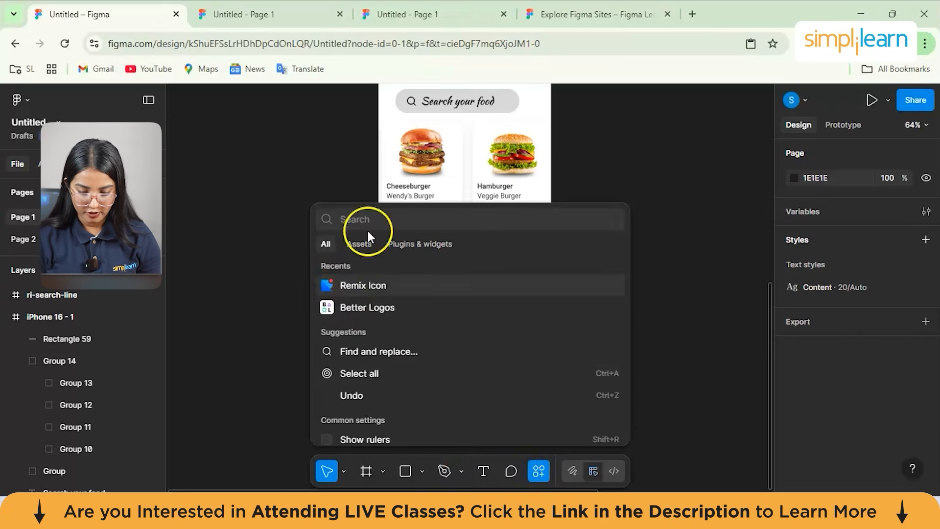
left_click(369, 286)
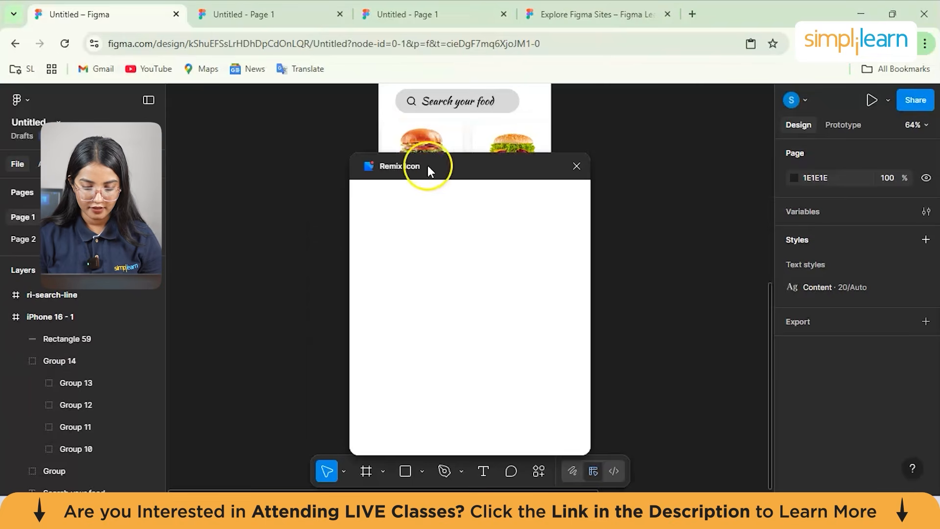
type("home")
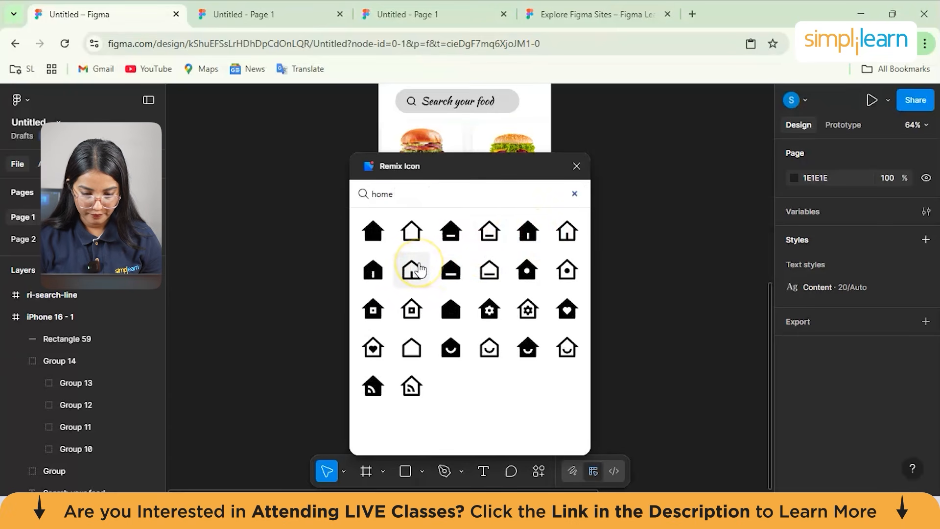
left_click(372, 349)
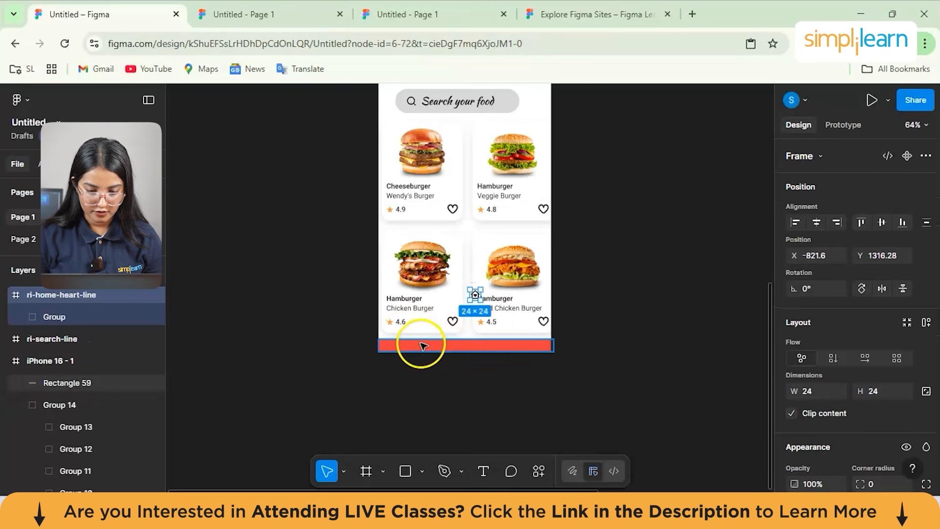
left_click(400, 349)
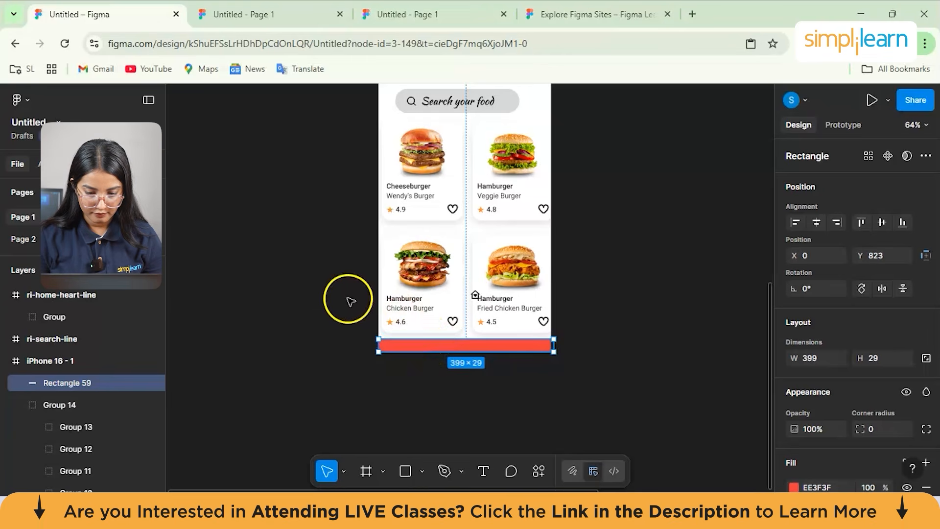
left_click_drag(476, 295, 390, 347)
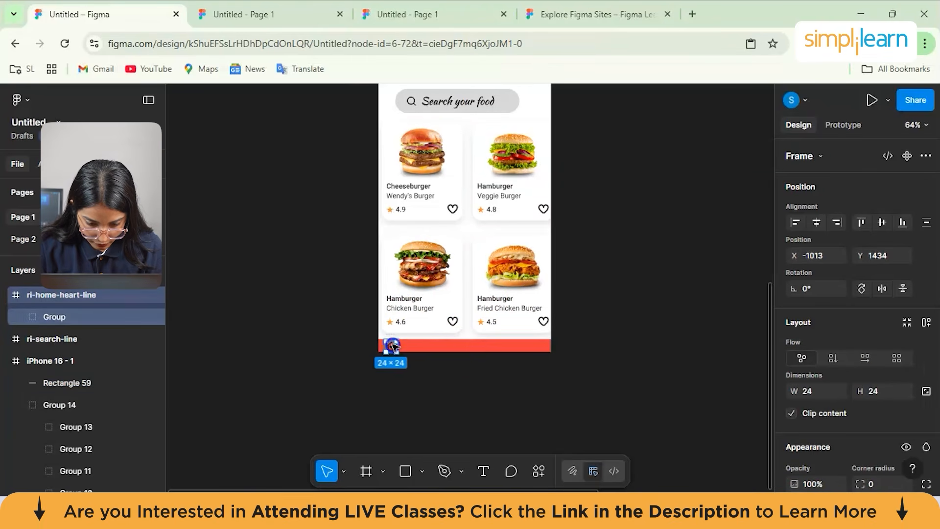
left_click(558, 371)
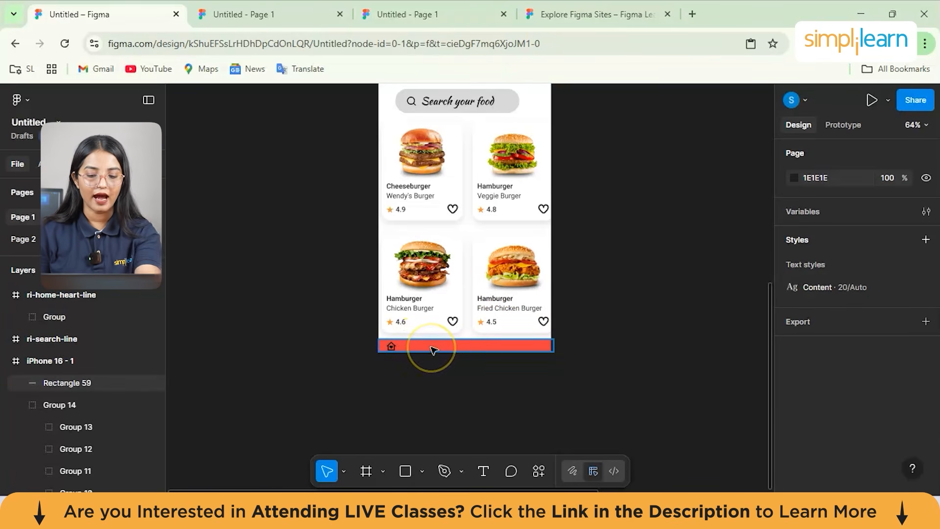
Go to the page's prototype settings and launch Figma Make from there.
scroll(433, 350, "down", 5)
left_click(546, 258)
scroll(548, 259, "up", 3)
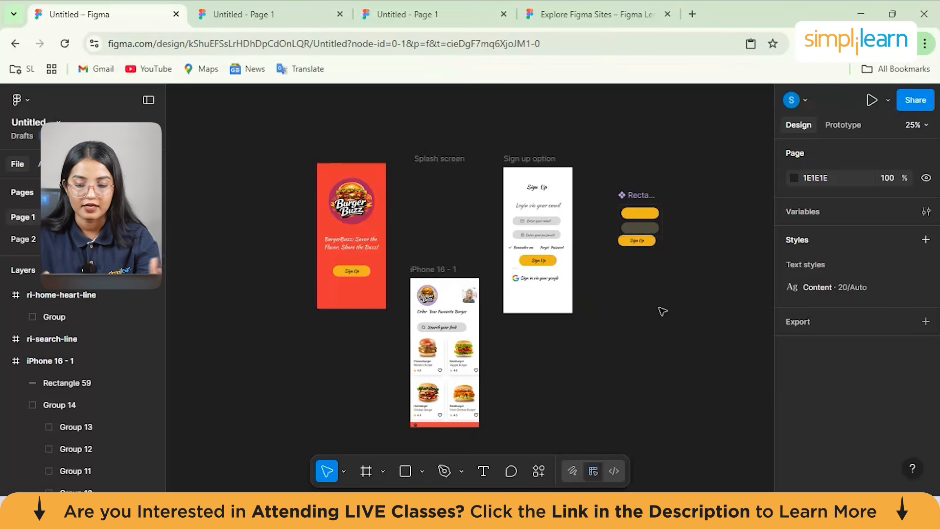
left_click(836, 130)
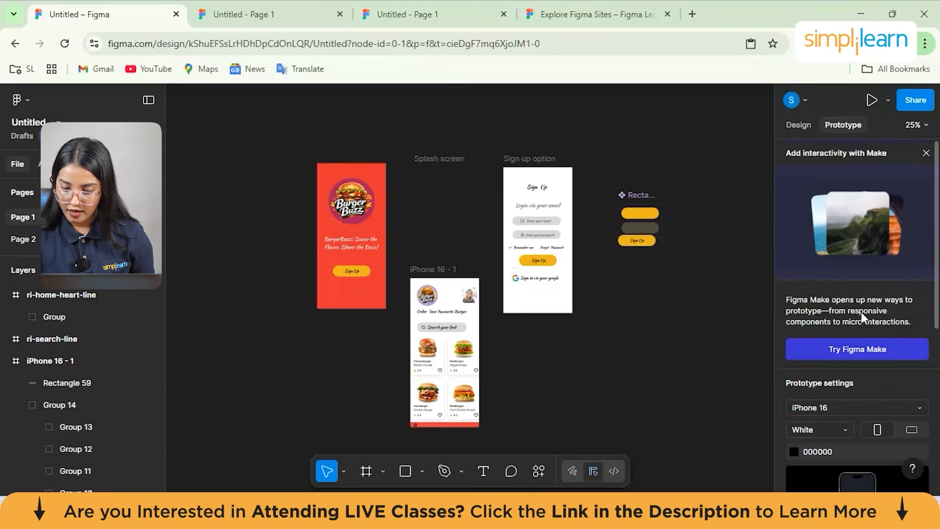
scroll(842, 397, "down", 3)
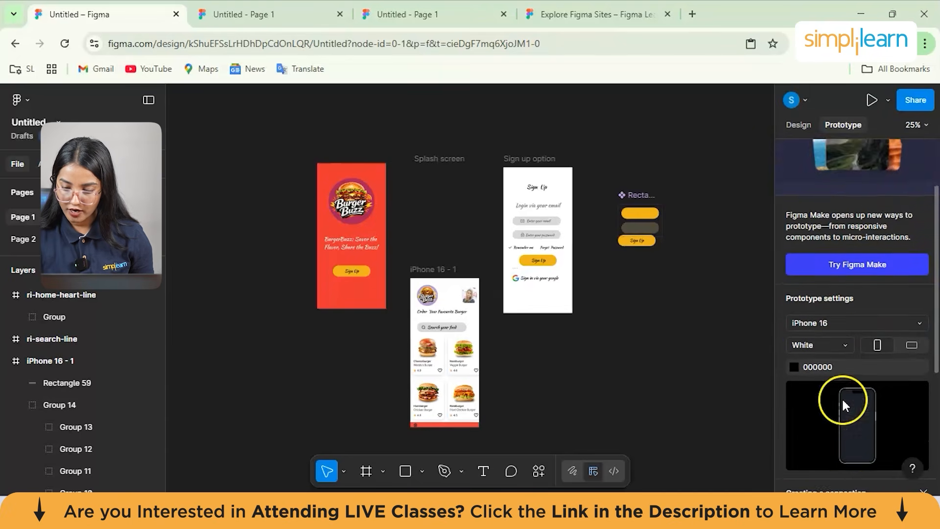
left_click(850, 449)
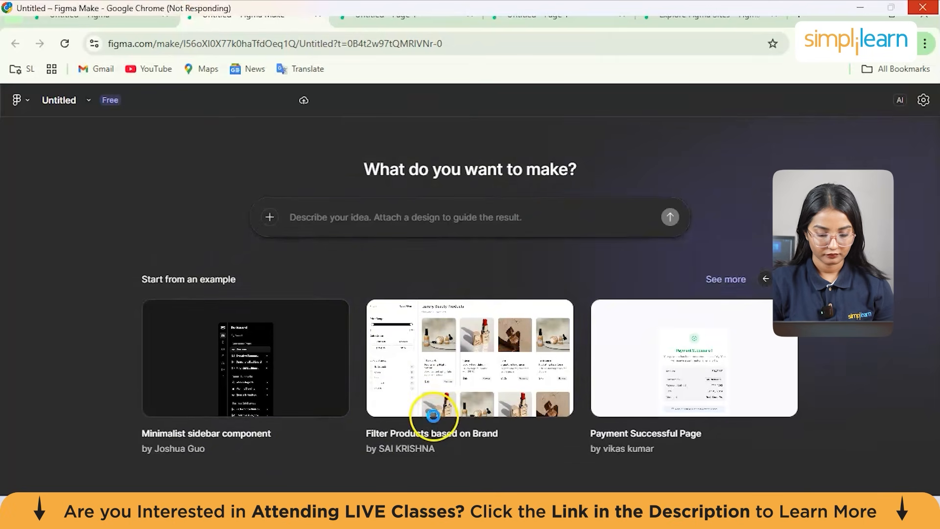
Generate an app in Figma Make from the prompt "food delivery app especially burger" and dismiss the point-and-edit tip.
left_click(372, 218)
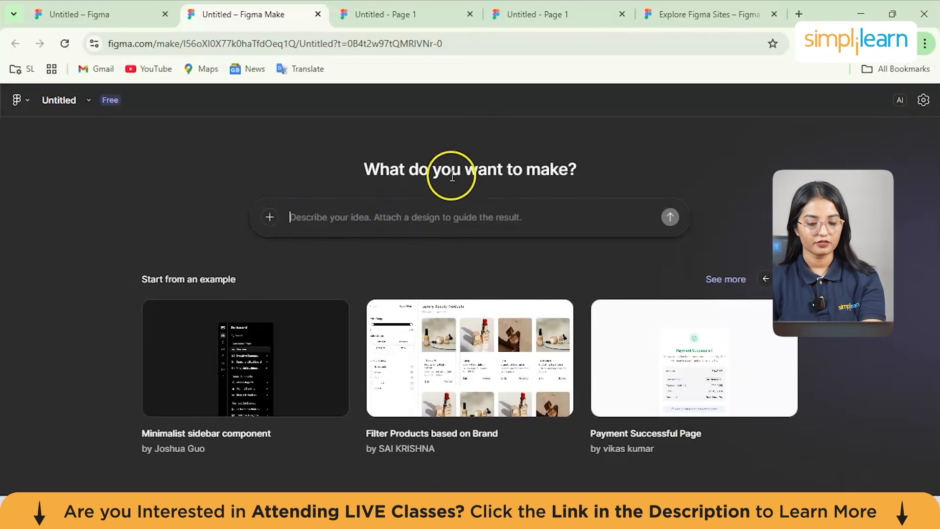
left_click(368, 218)
type("food")
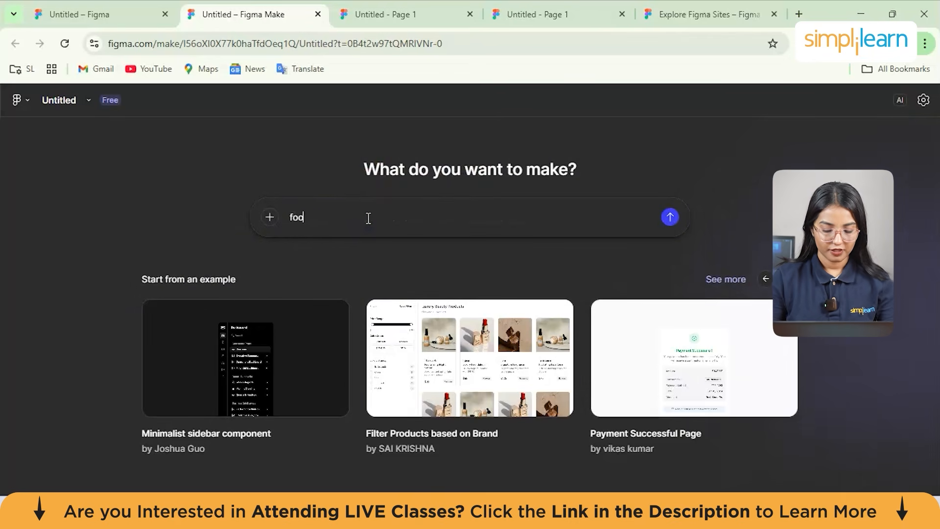
type(" delivery app especially burger")
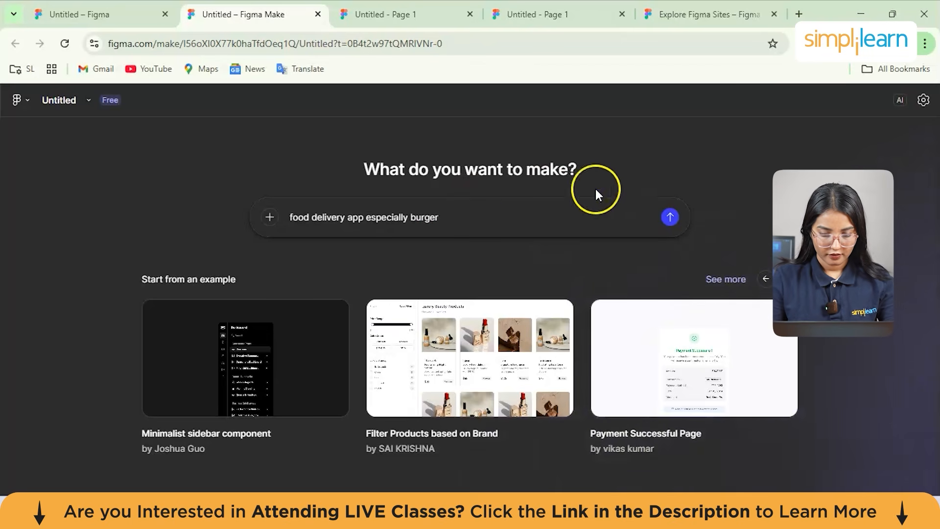
left_click(671, 216)
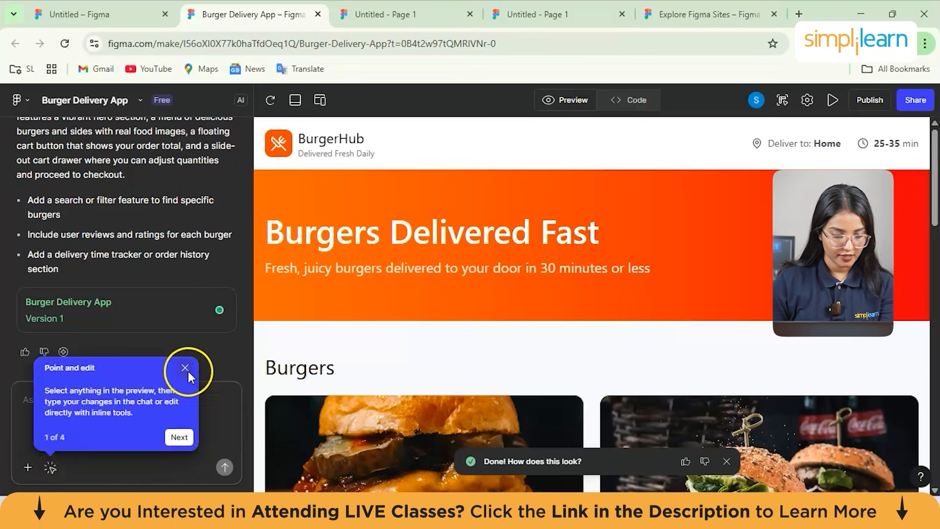
left_click(187, 368)
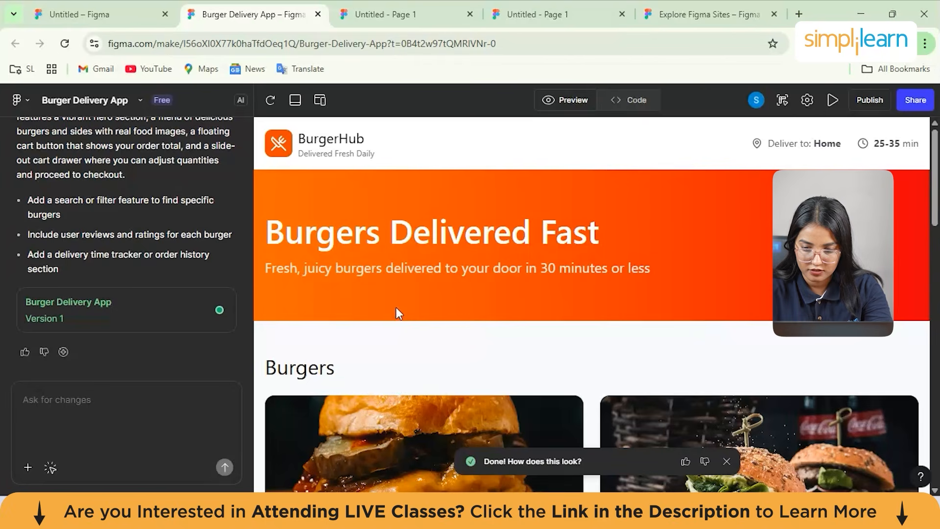
Review the generated burger app's preview from the hero banner through the burgers to the sides, and dismiss the feedback request.
scroll(462, 357, "down", 1)
scroll(460, 359, "down", 3)
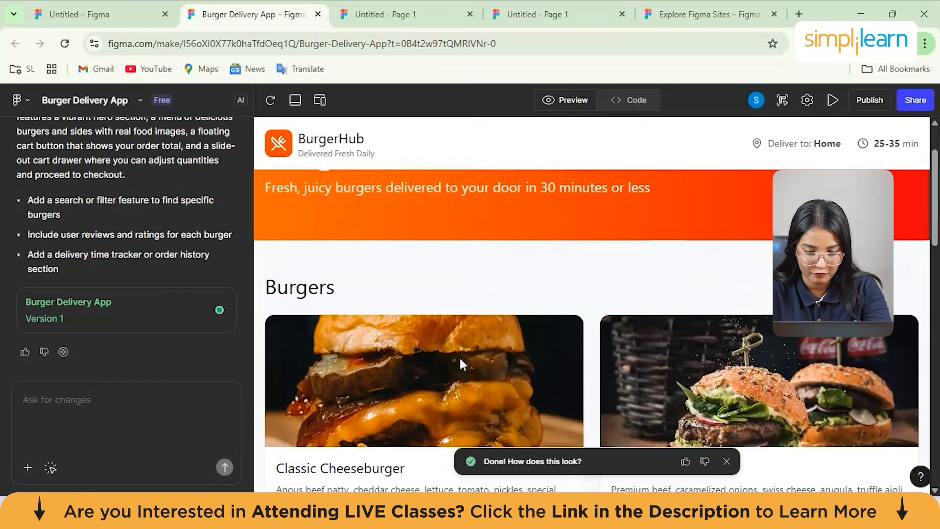
left_click(706, 185)
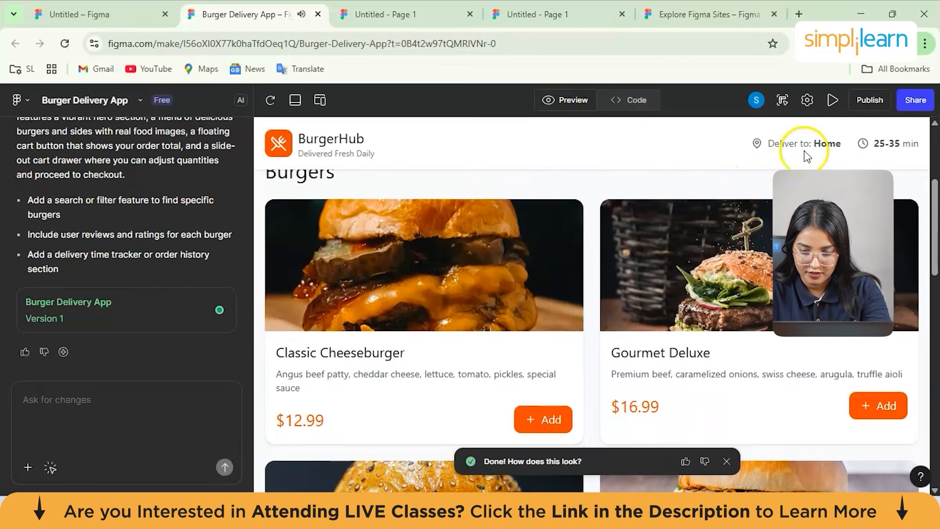
left_click(897, 143)
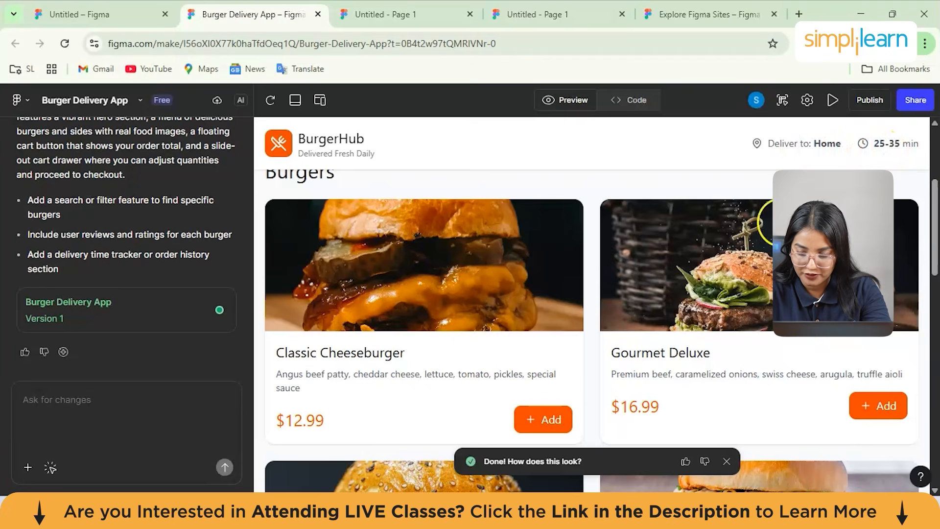
scroll(733, 314, "down", 1)
scroll(636, 316, "down", 5)
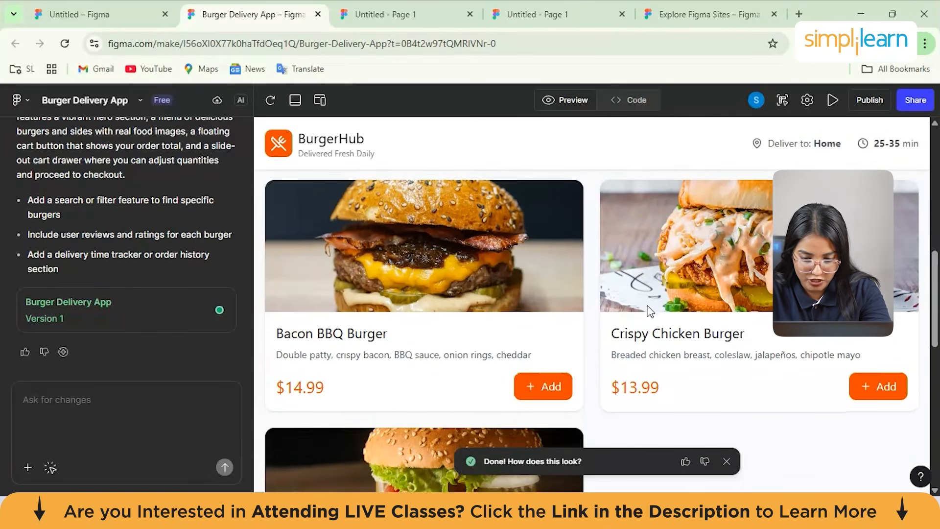
scroll(651, 312, "down", 3)
scroll(650, 312, "down", 8)
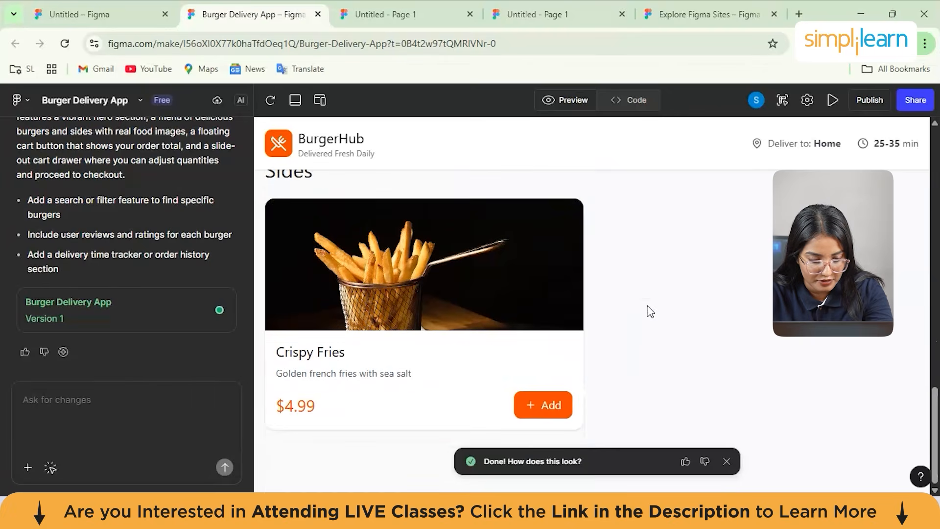
scroll(650, 312, "up", 16)
left_click(607, 397)
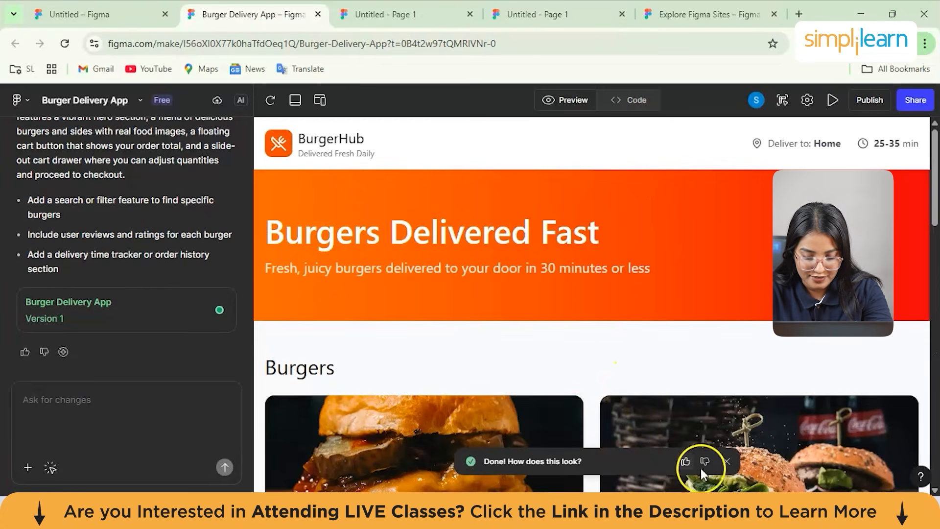
left_click(727, 461)
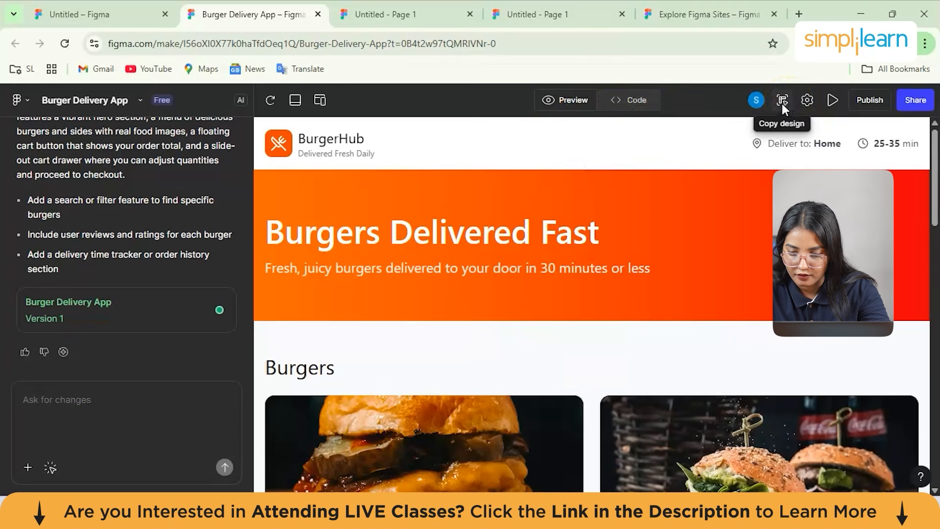
Run the generated burger app in full-screen preview, dismiss the copy-design tip, and review the page from the hero banner to the sides.
left_click(836, 100)
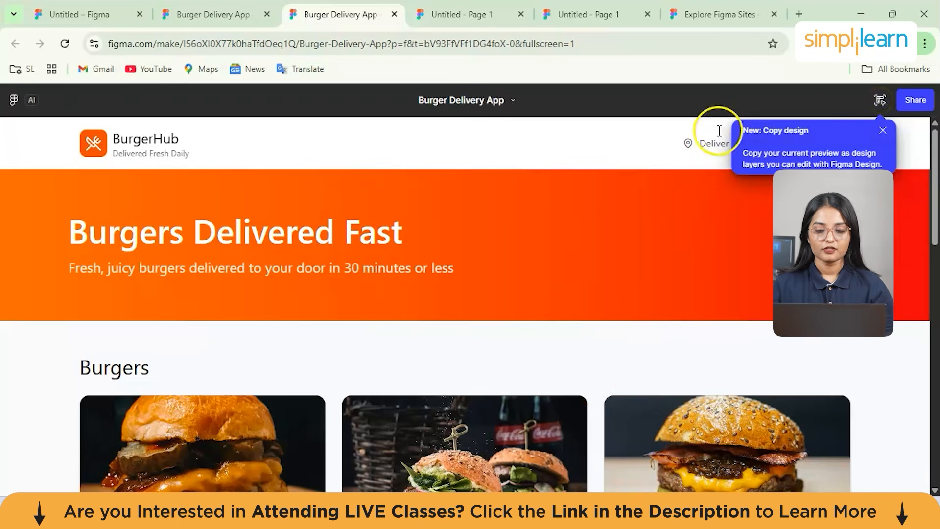
left_click(884, 130)
scroll(515, 297, "down", 2)
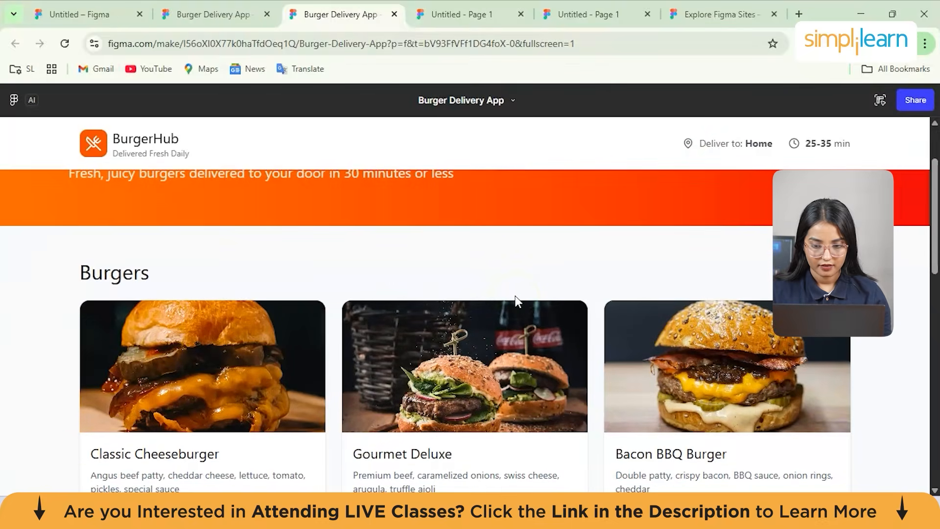
scroll(515, 297, "down", 14)
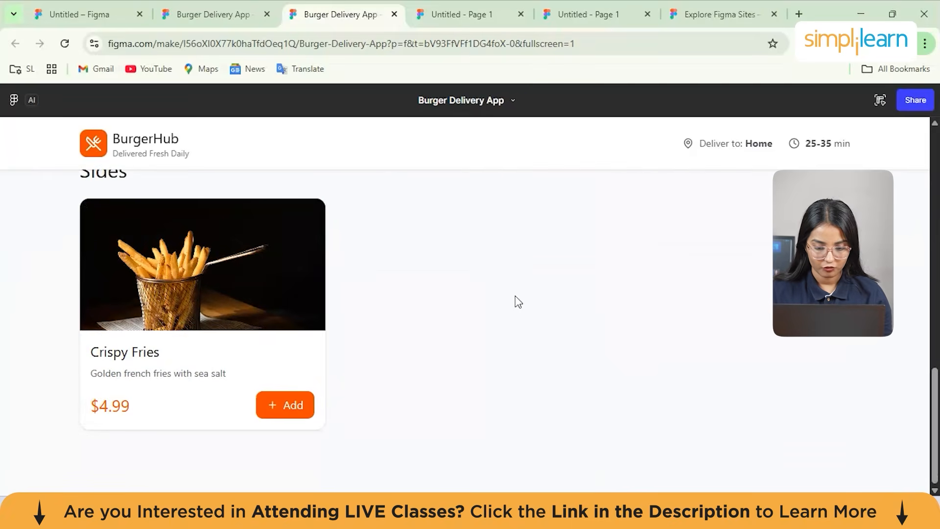
scroll(518, 301, "up", 16)
left_click(455, 259)
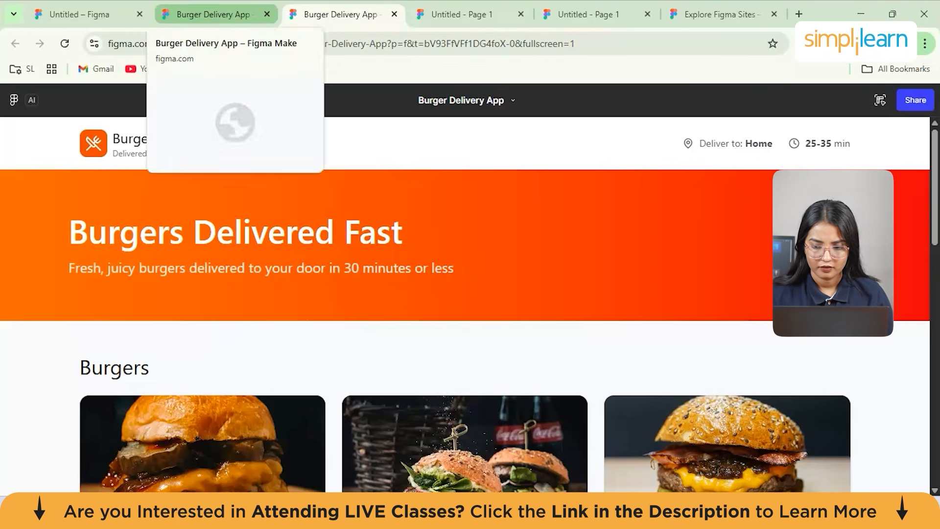
Check the generated app's sharing options, and return to the BurgerBuzz design file.
left_click(918, 103)
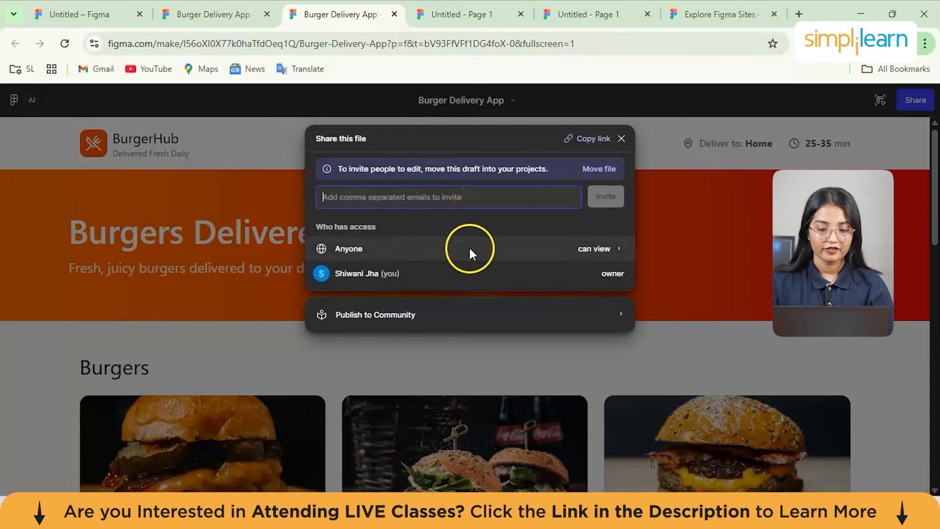
left_click(621, 139)
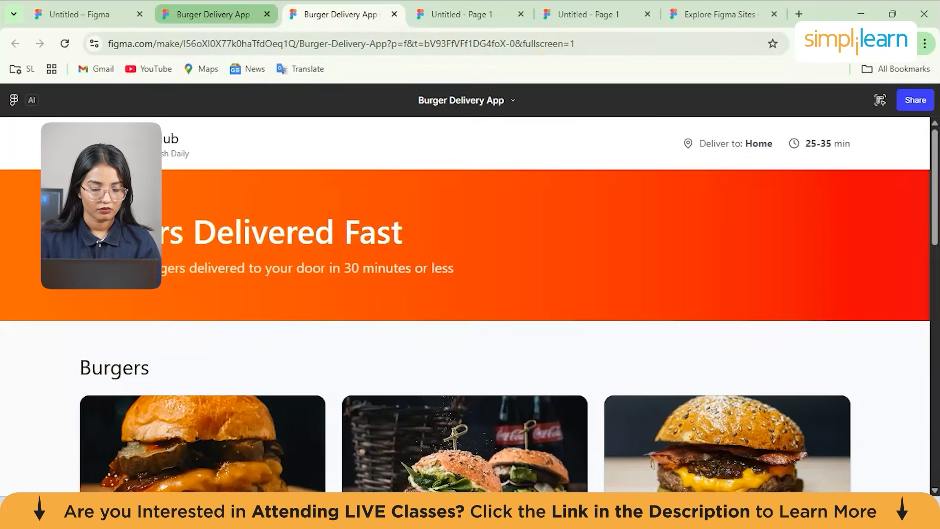
left_click(213, 14)
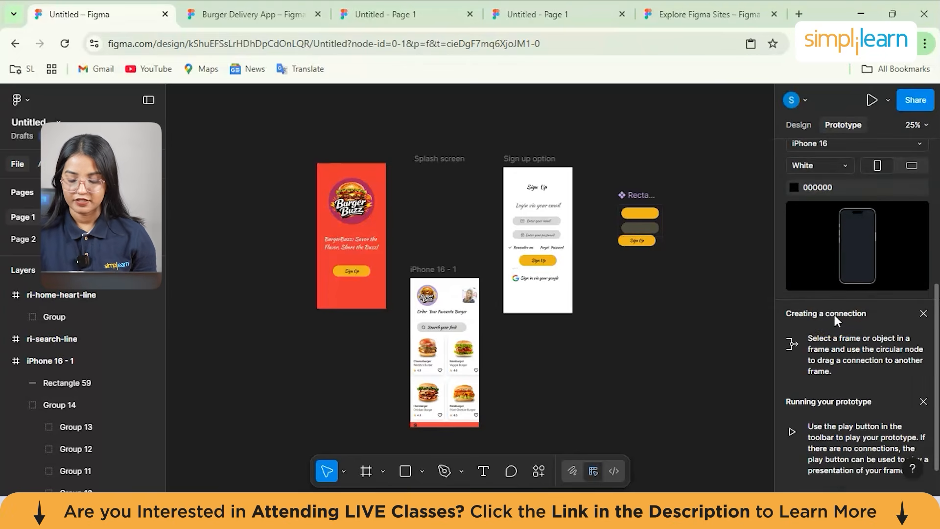
Add a prototype interaction to the Splash Screen component and set its trigger to On drag.
scroll(834, 316, "up", 5)
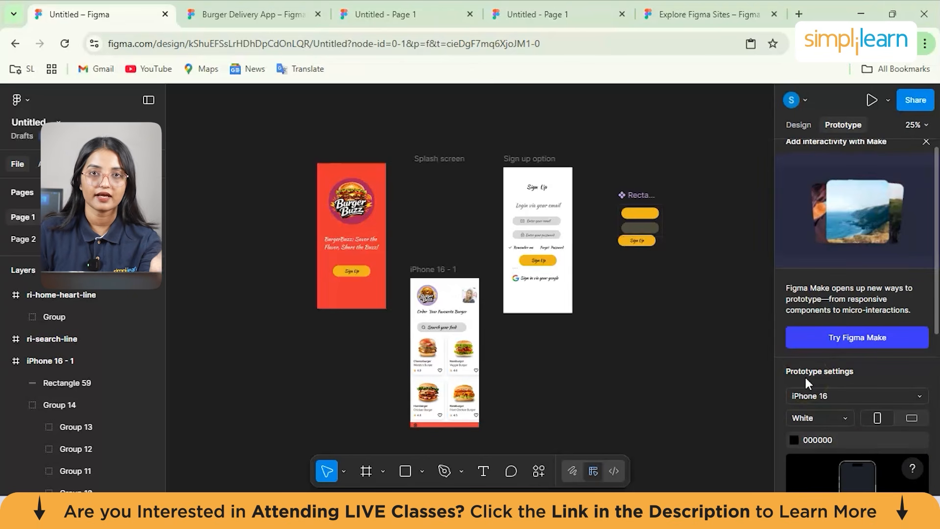
scroll(833, 400, "down", 3)
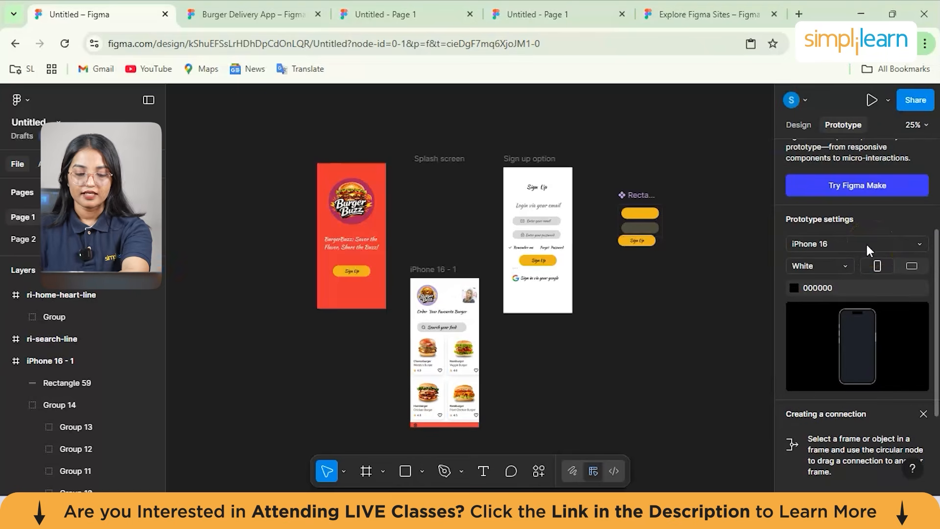
scroll(866, 243, "down", 1)
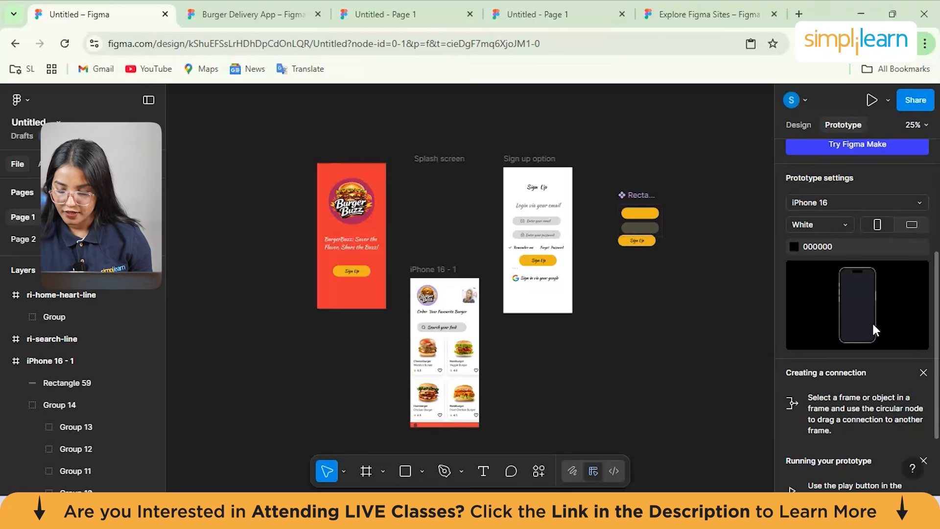
scroll(850, 418, "down", 2)
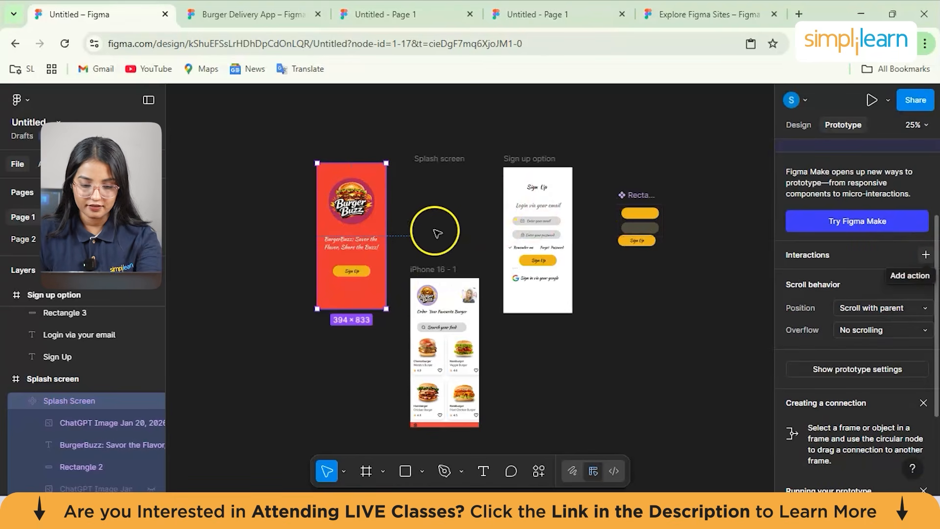
left_click(925, 255)
left_click(925, 257)
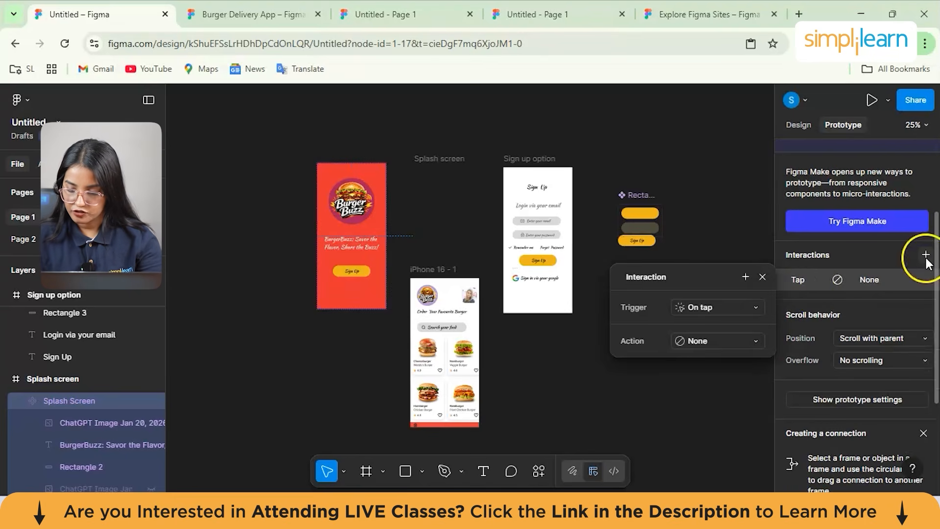
left_click(750, 307)
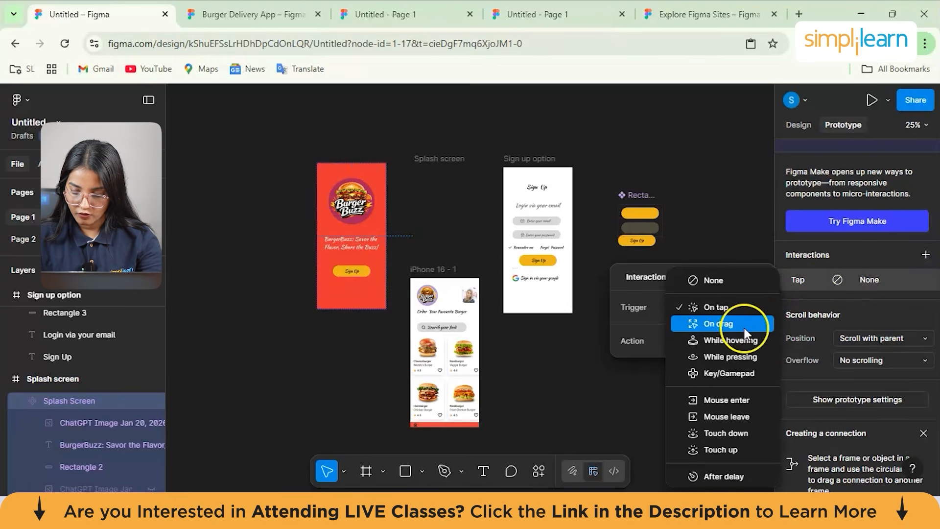
left_click(694, 324)
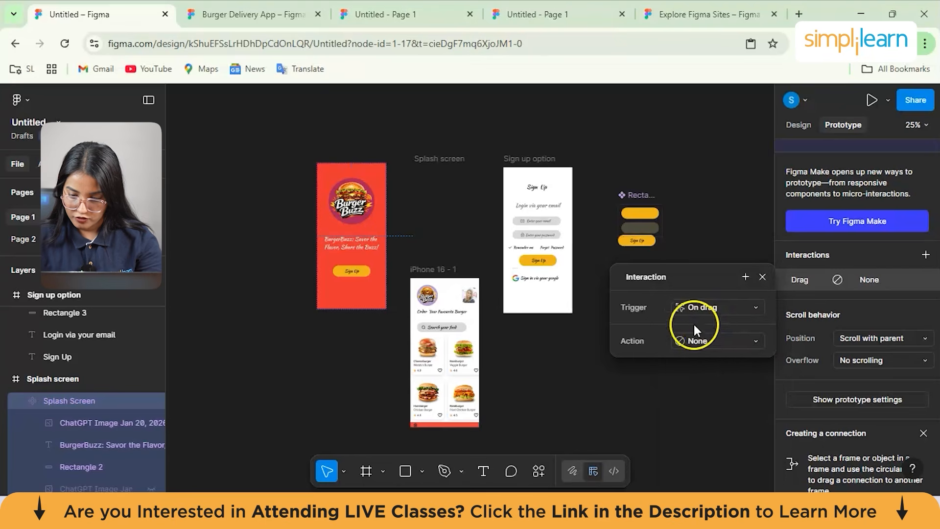
Set the Splash Screen interaction's action to Navigate to, with the iPhone 16 - 1 frame as its destination.
left_click(698, 341)
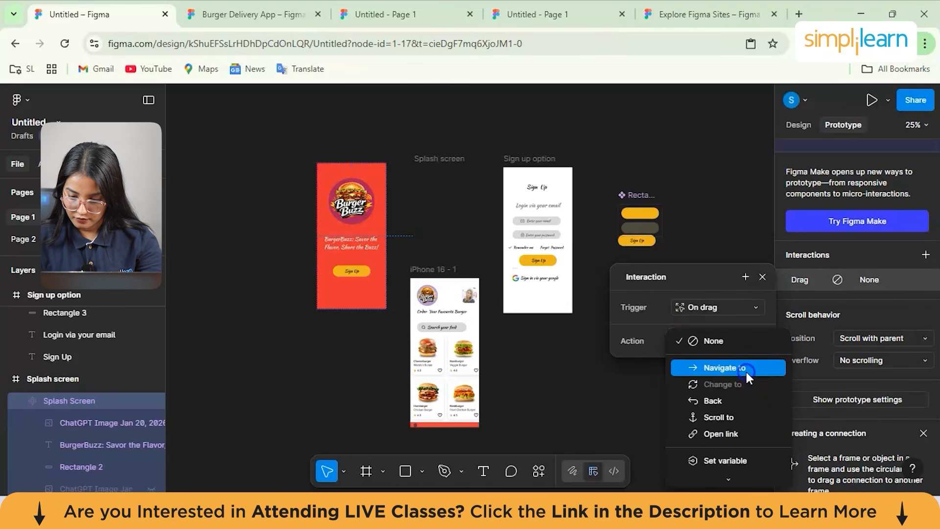
left_click(723, 368)
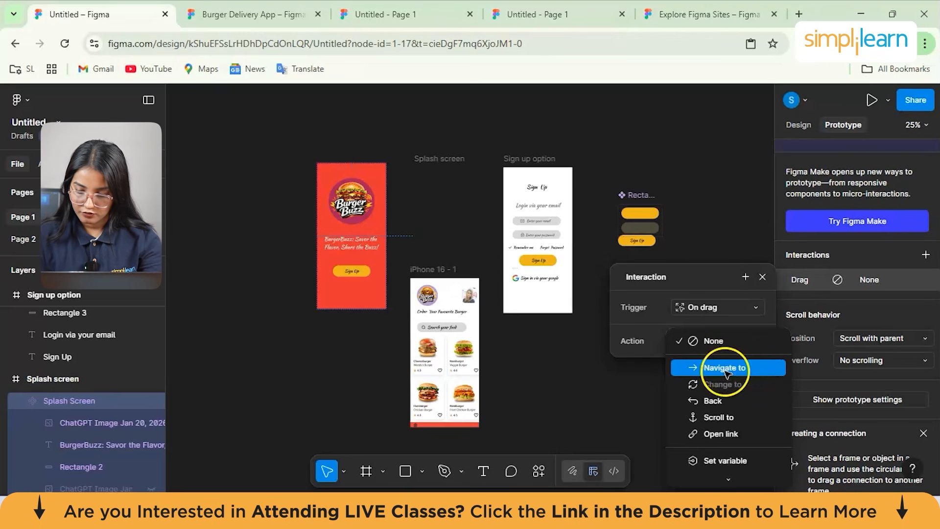
left_click(705, 370)
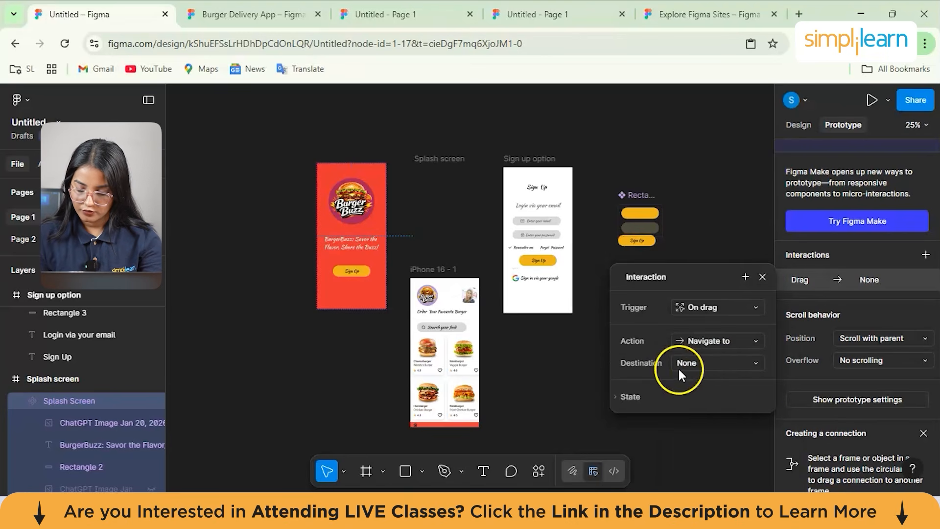
left_click(713, 363)
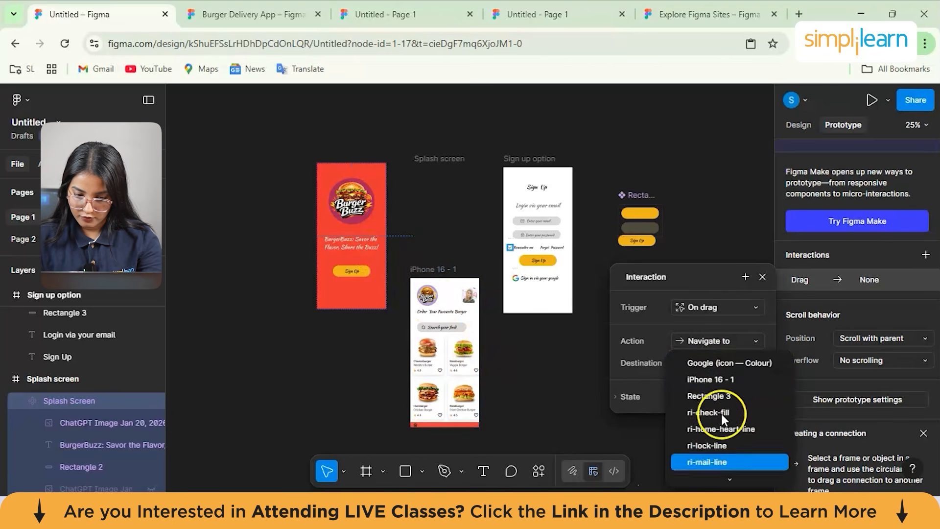
left_click(698, 386)
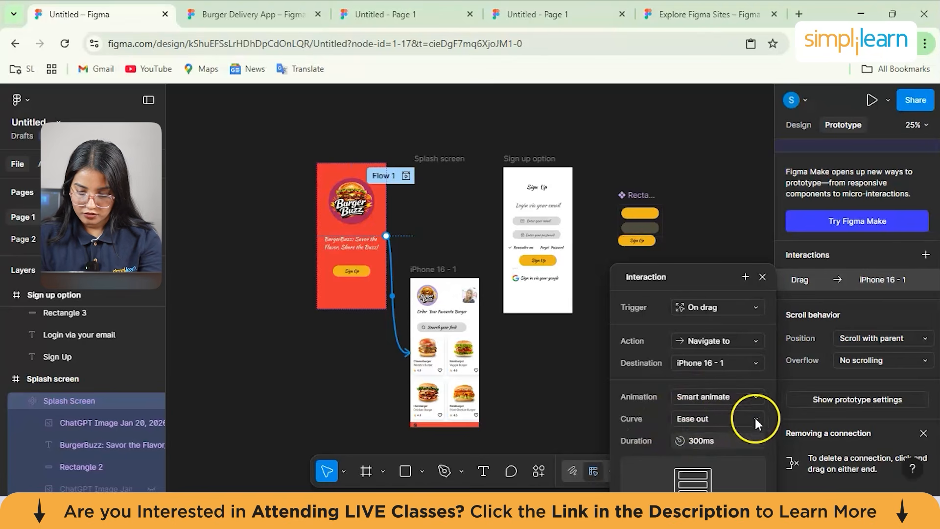
Replace the Splash Screen's connection to iPhone 16 - 1 with an on-tap connection navigating to the Sign up option frame.
scroll(734, 430, "down", 3)
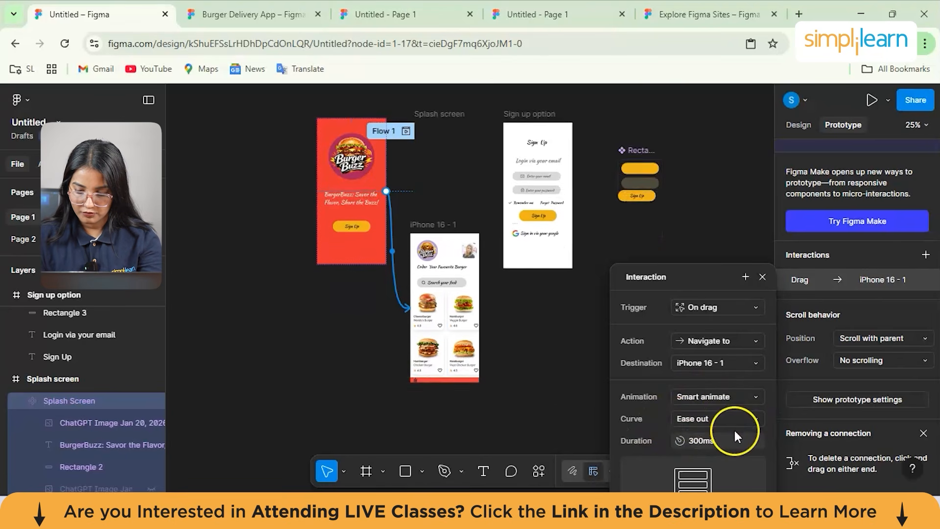
scroll(493, 291, "up", 2)
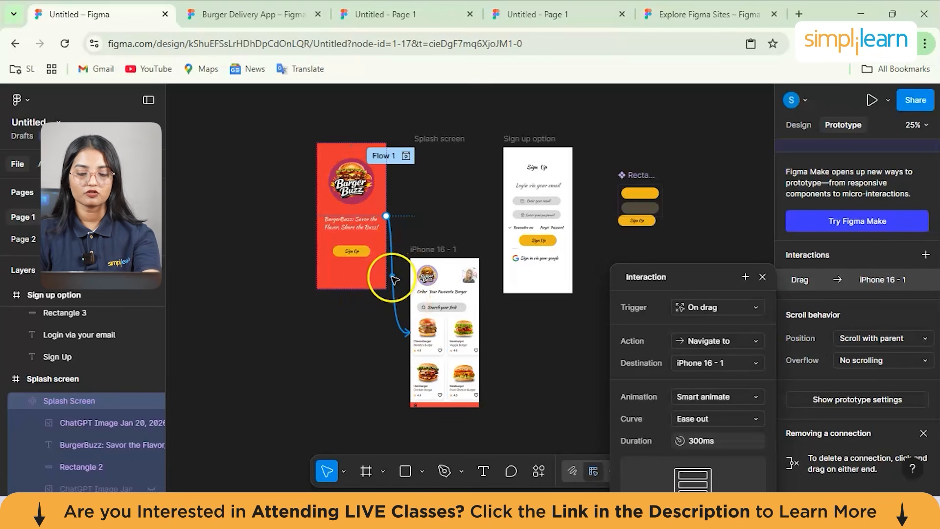
left_click_drag(409, 337, 413, 283)
left_click_drag(386, 216, 503, 220)
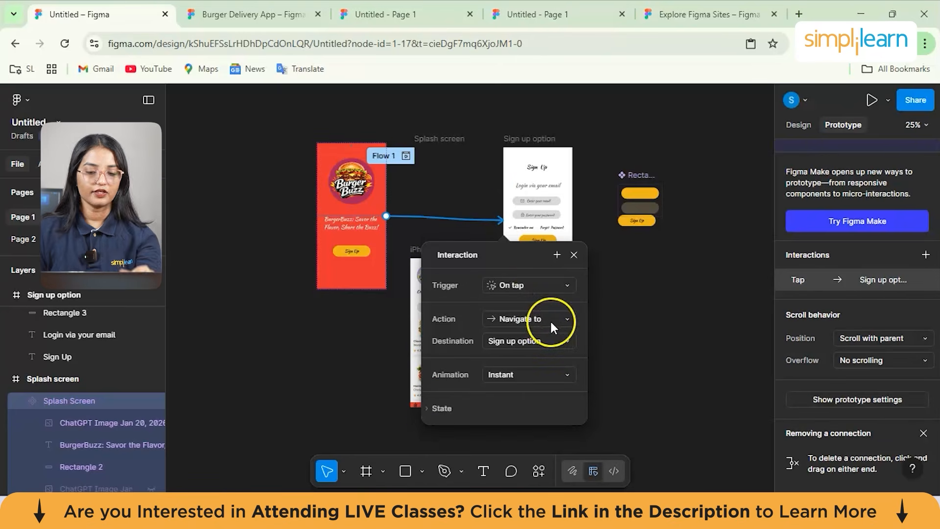
scroll(521, 348, "down", 3)
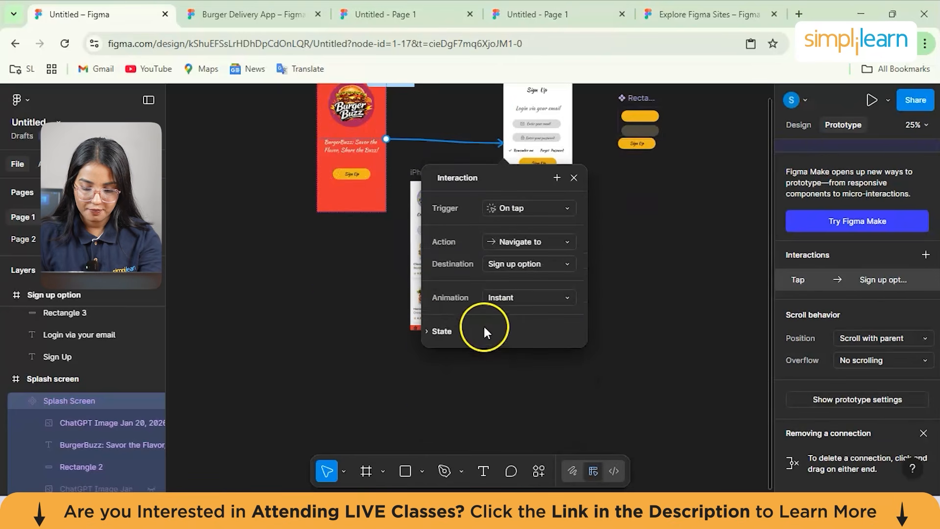
left_click(469, 335)
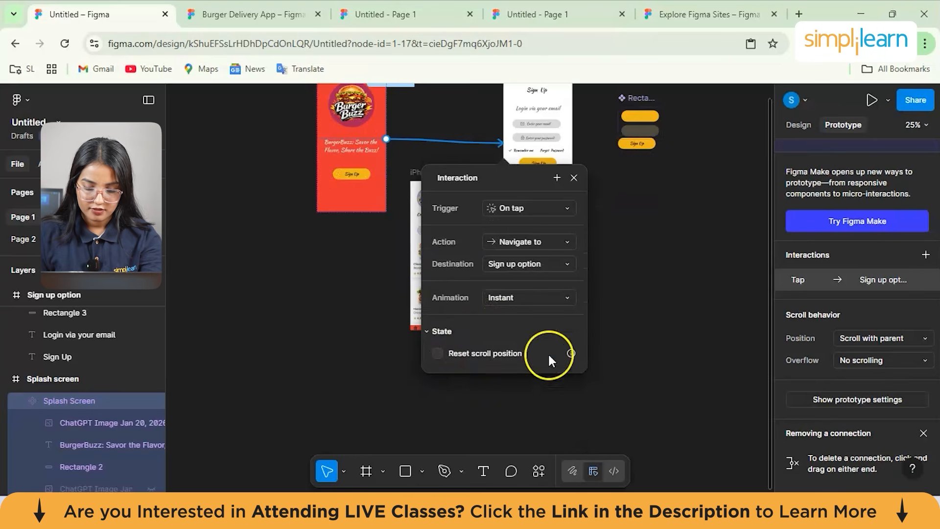
left_click(574, 178)
scroll(666, 252, "up", 2)
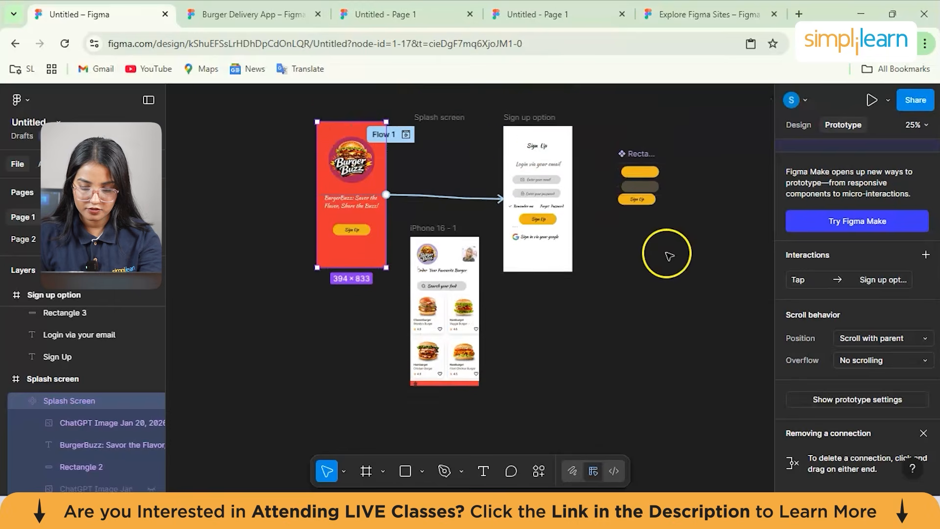
Add an on-tap Back interaction to the Google icon in the Sign up option frame, and try linking the icon to iPhone 16 - 1.
left_click(506, 126)
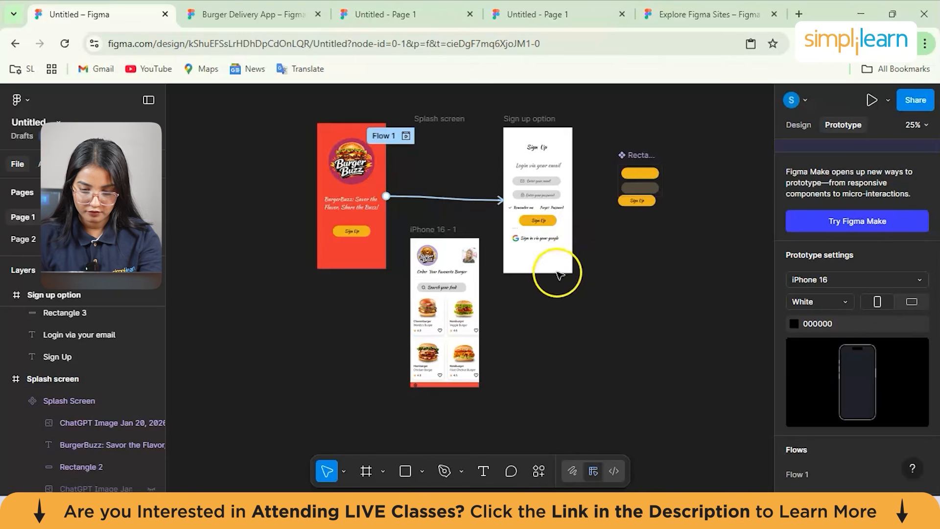
left_click(523, 239)
left_click(518, 238)
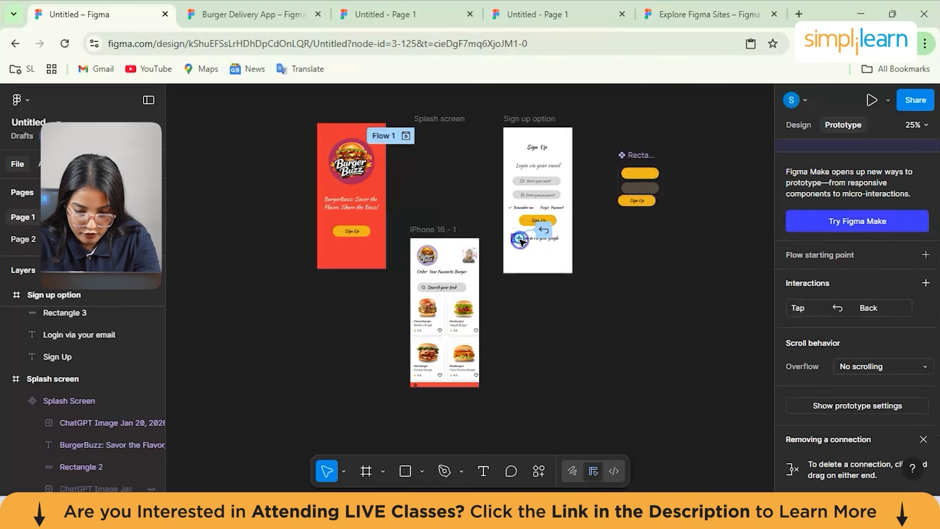
left_click_drag(524, 240, 482, 319)
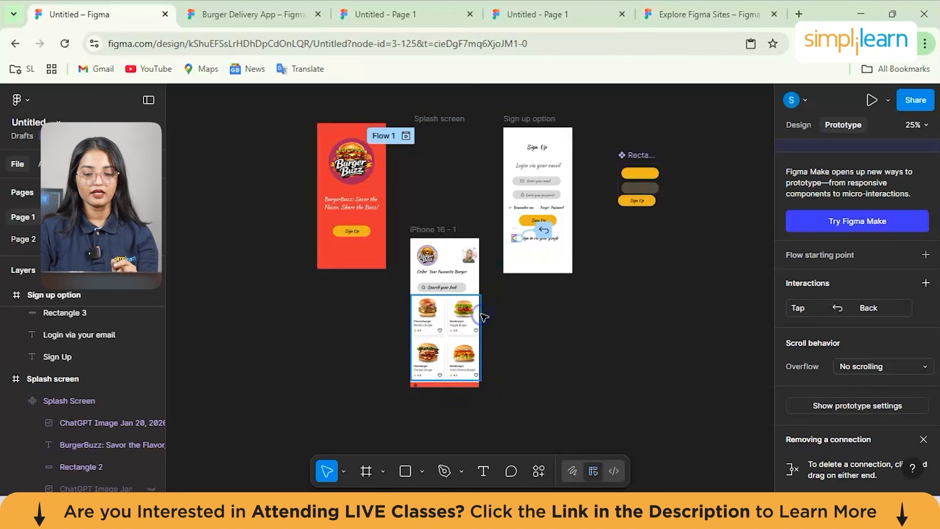
left_click(547, 273)
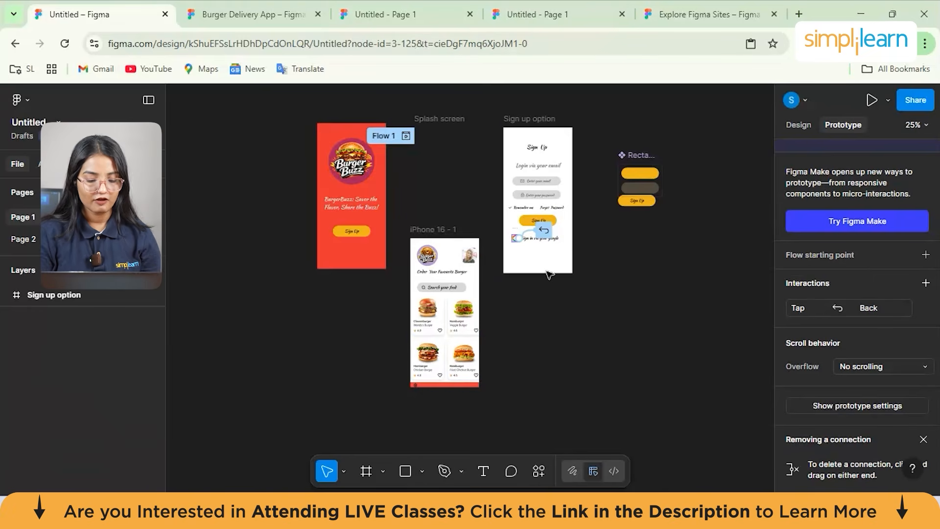
scroll(548, 275, "up", 1)
left_click(578, 329)
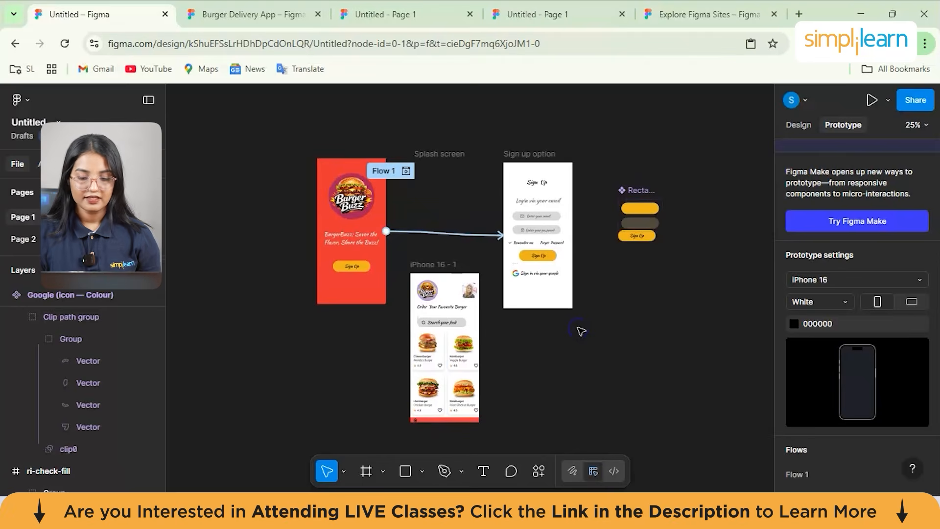
Examine the design file's sharing options, including the prototype link, community publishing and embed code choices.
left_click(915, 100)
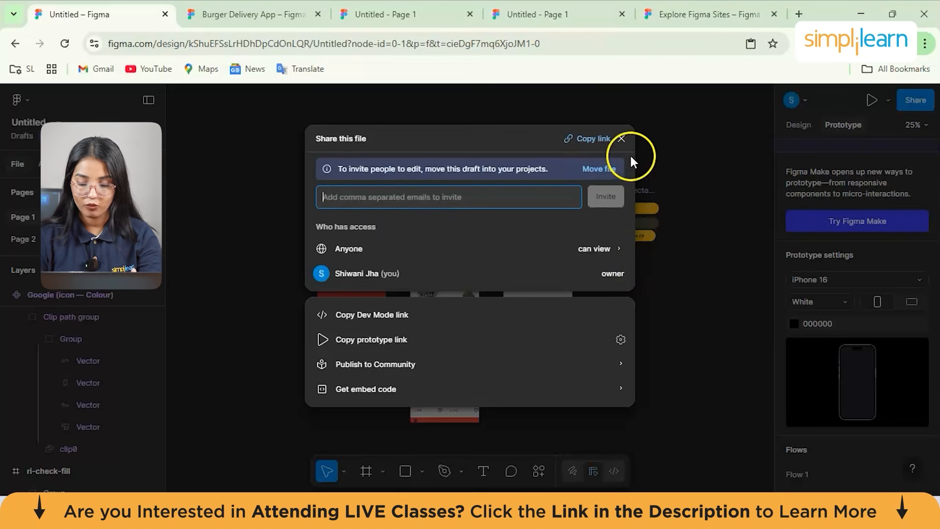
left_click(621, 138)
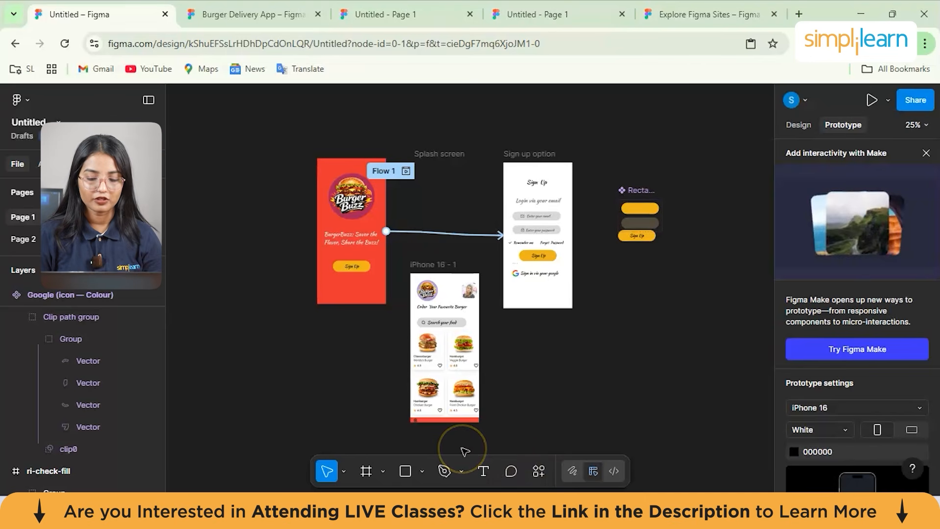
Search the plugins and widgets for "html to design" and view the details of the html.to.design plugin.
left_click(531, 477)
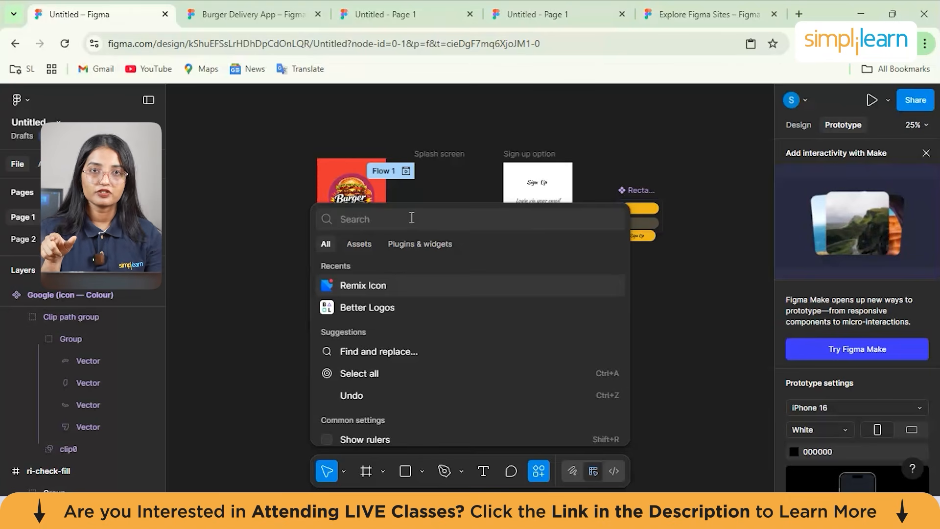
type("html to")
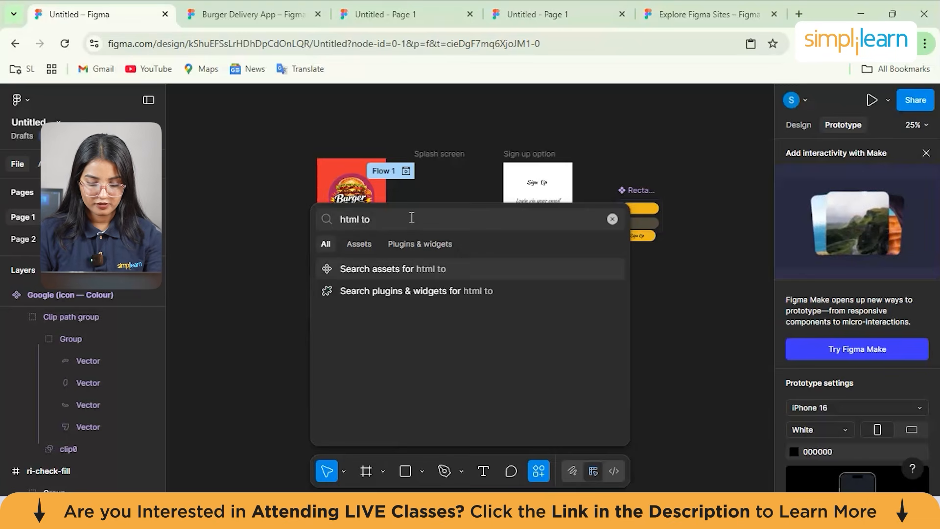
left_click(421, 244)
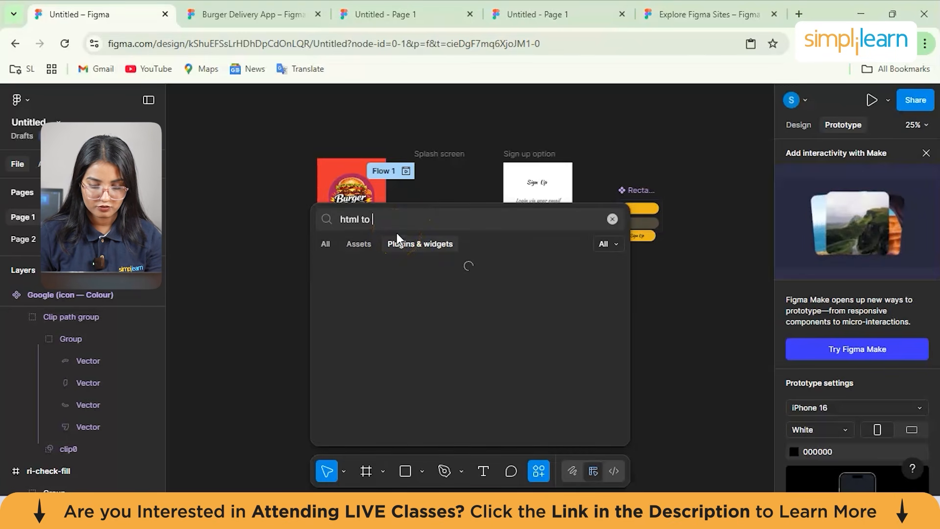
type("design")
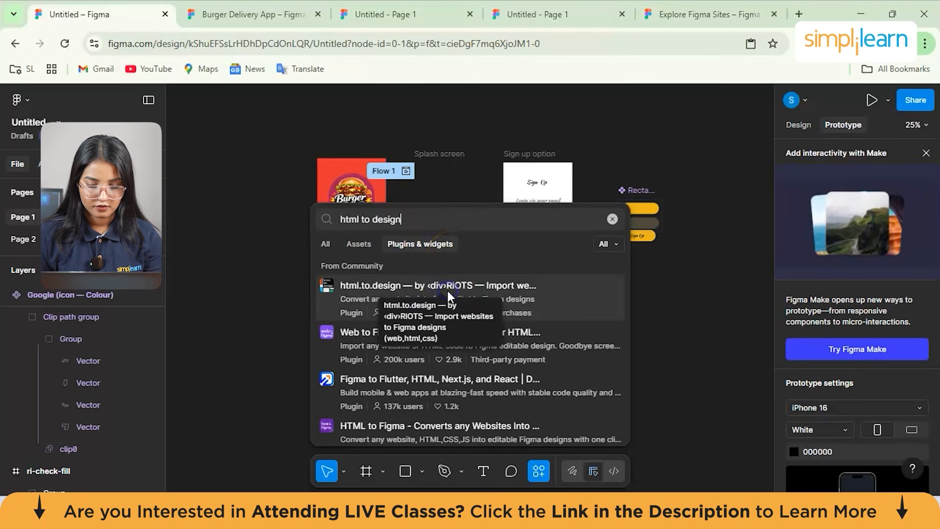
left_click(535, 301)
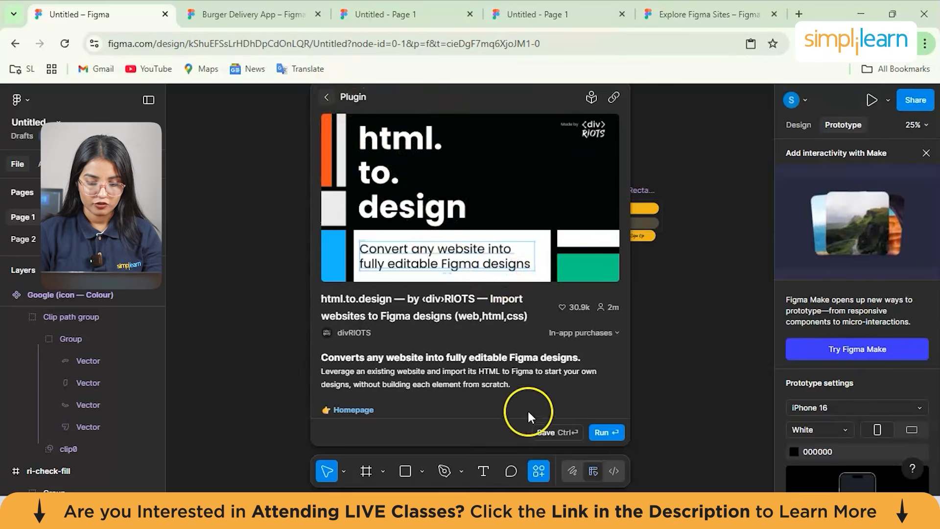
left_click(327, 97)
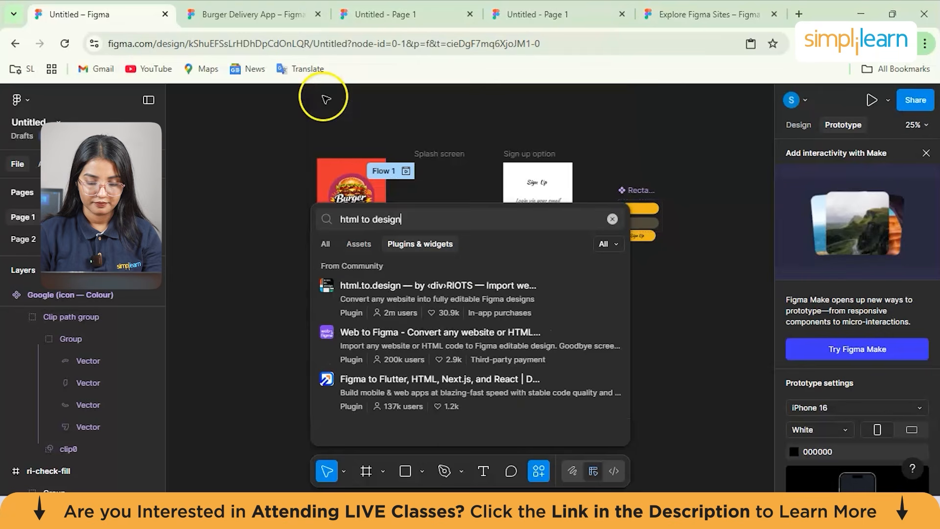
Search the plugins for "bolt" and view the details of the Bolt multi-tool plugin.
triple_click(382, 220)
type("bolt")
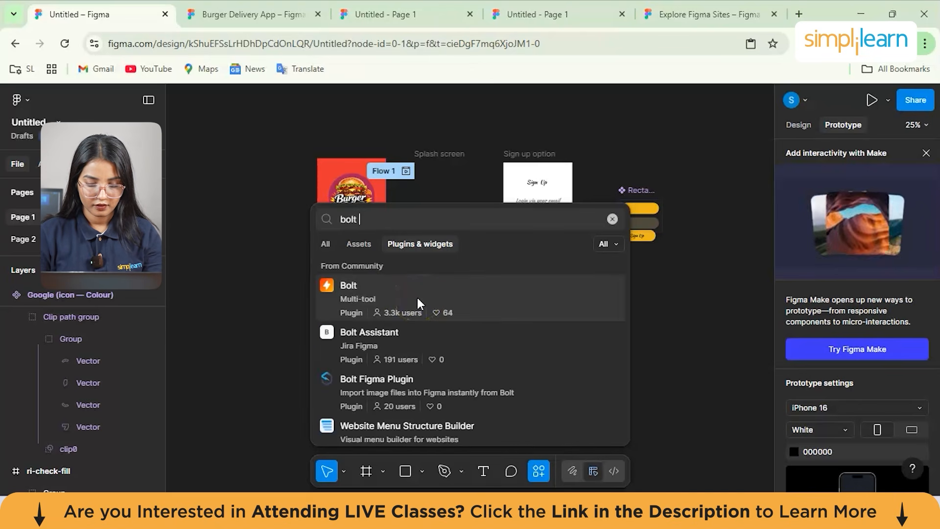
left_click(388, 295)
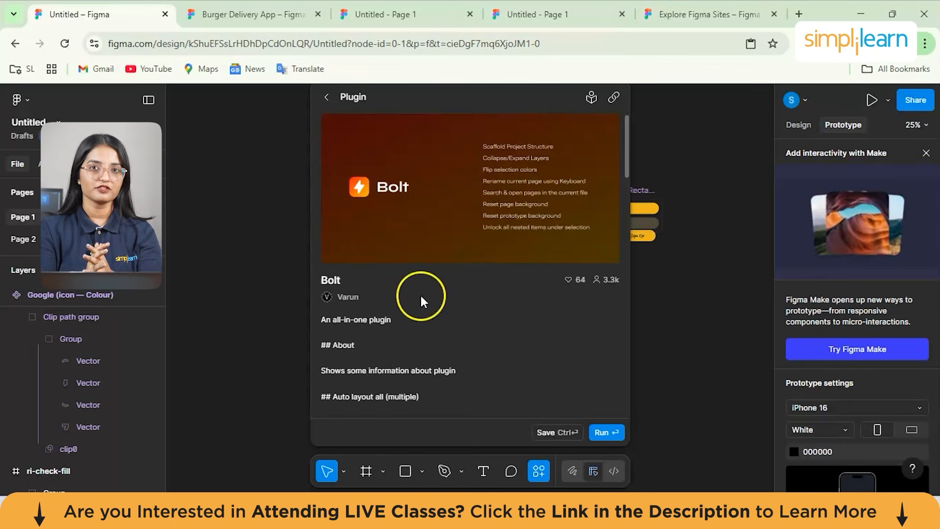
left_click(327, 97)
Search the plugins for "icons8" and view the details of the Icons8 icons, illustrations, photos plugin.
key("BackSpace")
type("icv")
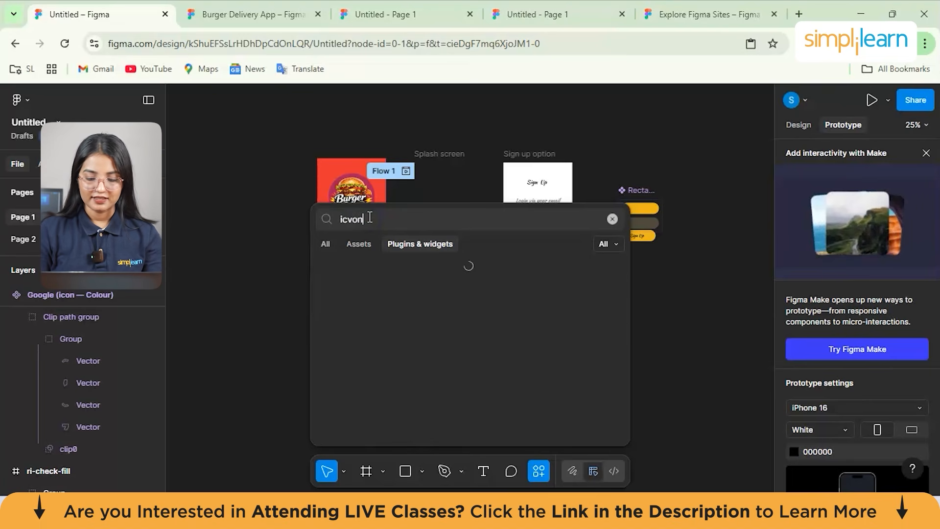
key("BackSpace")
type("o")
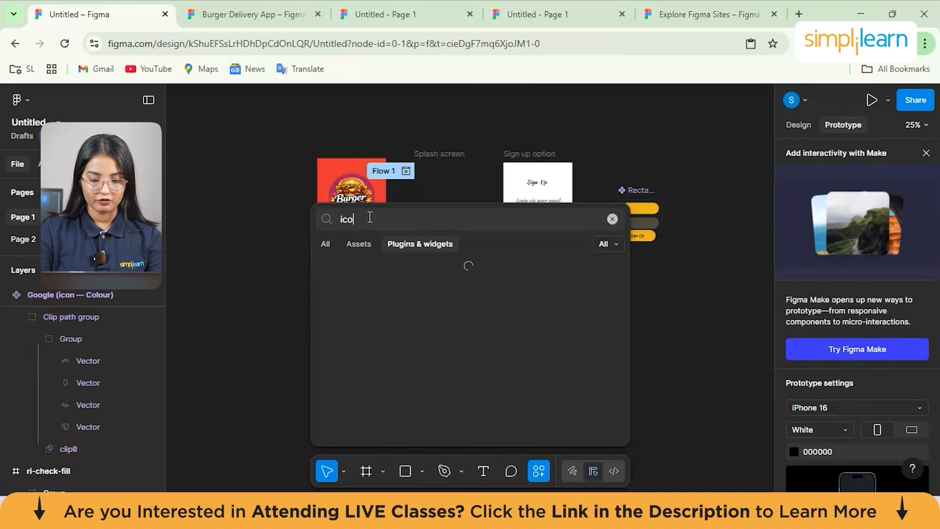
type("ns8")
left_click(394, 220)
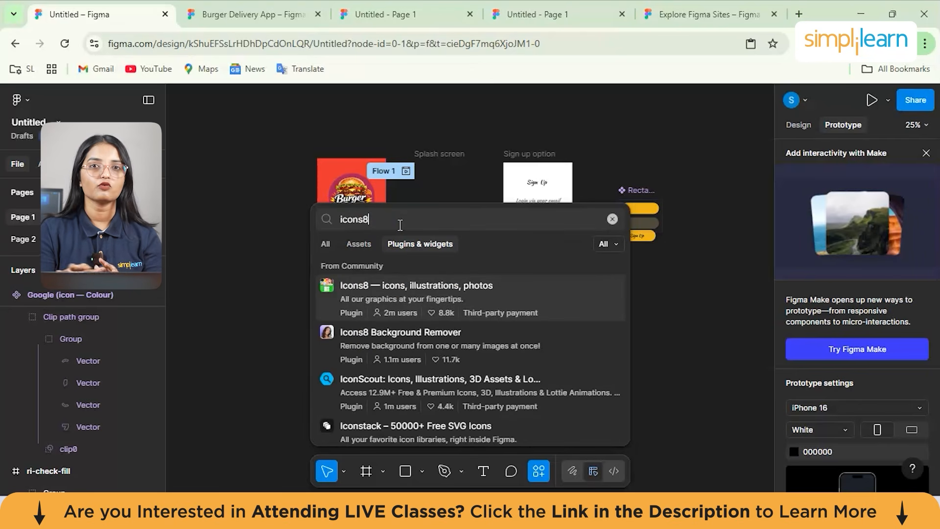
left_click(389, 285)
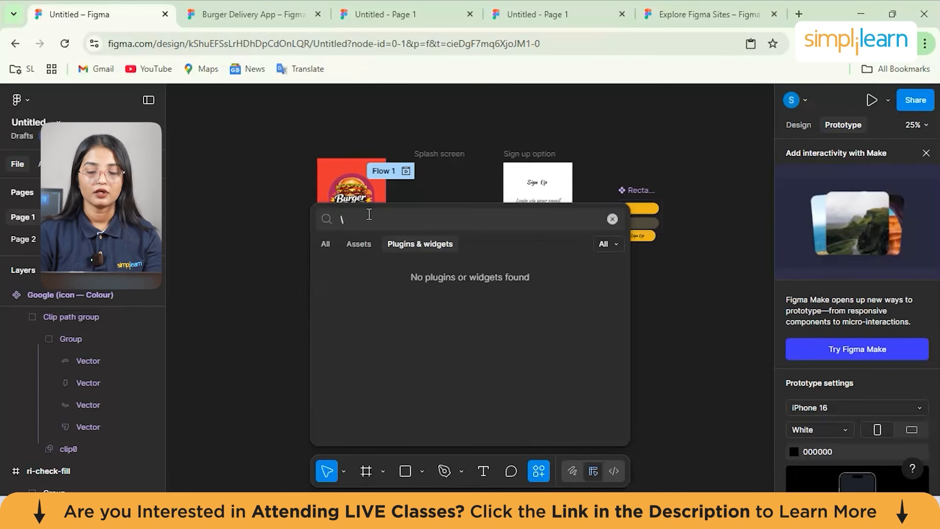
Search the plugins for "pixels" and view the details of the Pixels image-pixelating plugin.
key("BackSpace")
type("pixels")
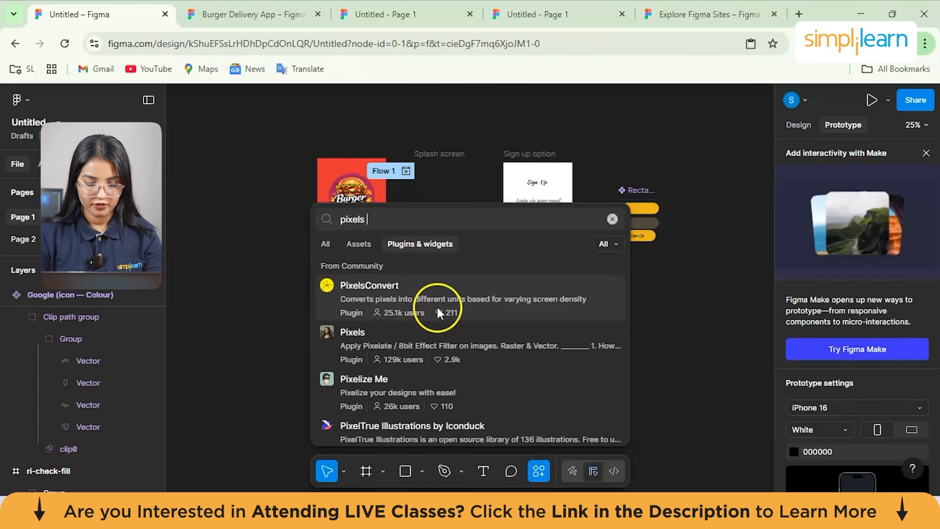
left_click(431, 334)
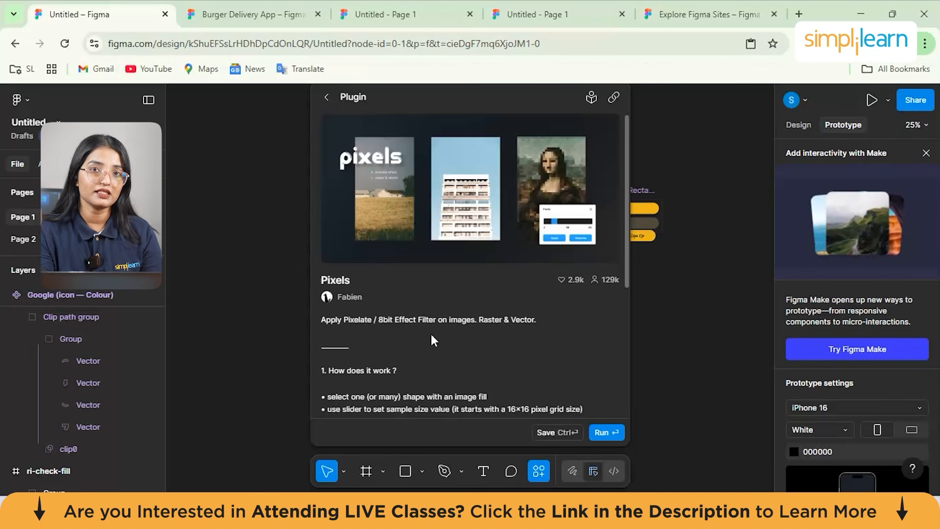
left_click(327, 97)
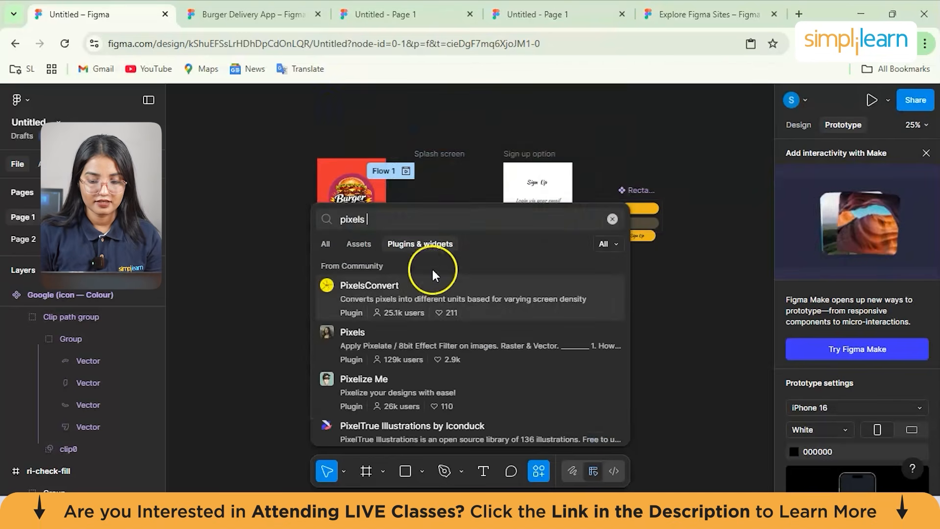
Search the plugins for "mesh gradient" and view the details of the Mesh gradients plugin.
double_click(365, 227)
key("BackSpace")
type("mesh gradient")
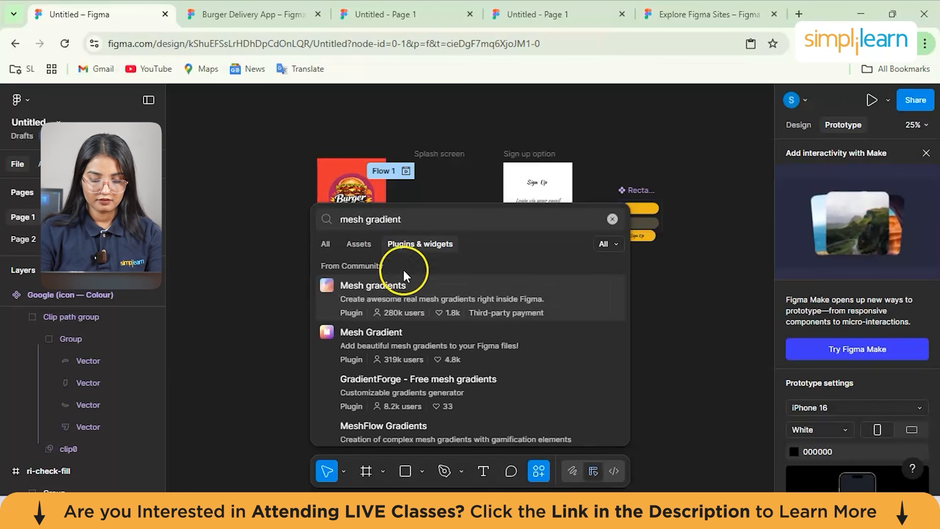
left_click(404, 287)
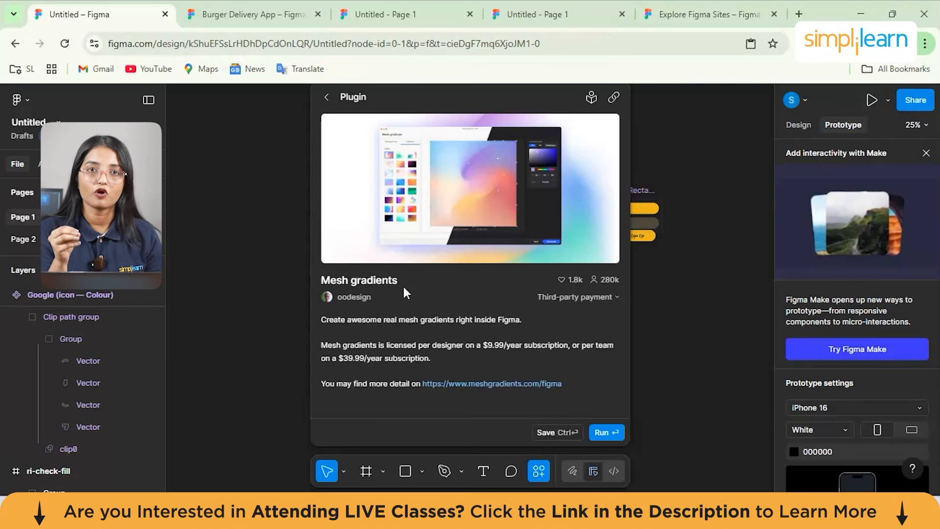
left_click(426, 242)
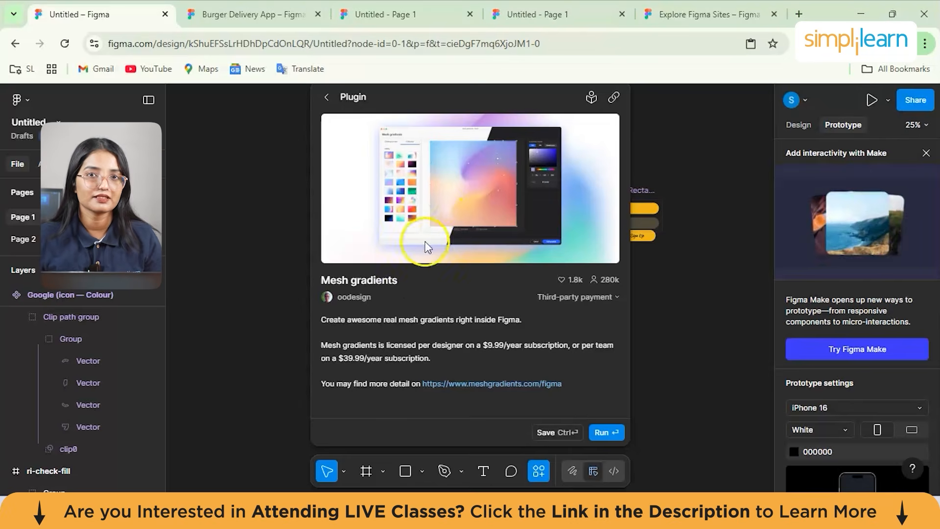
key("Escape")
Search the plugins for "tailwind css color" and view the details of the first Tailwind CSS Color Generator plugin.
key("BackSpace")
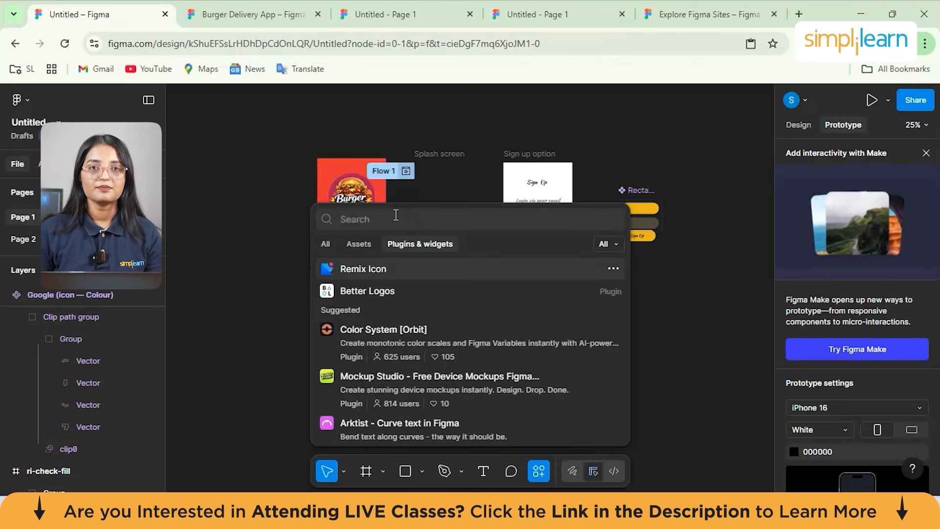
type("tail")
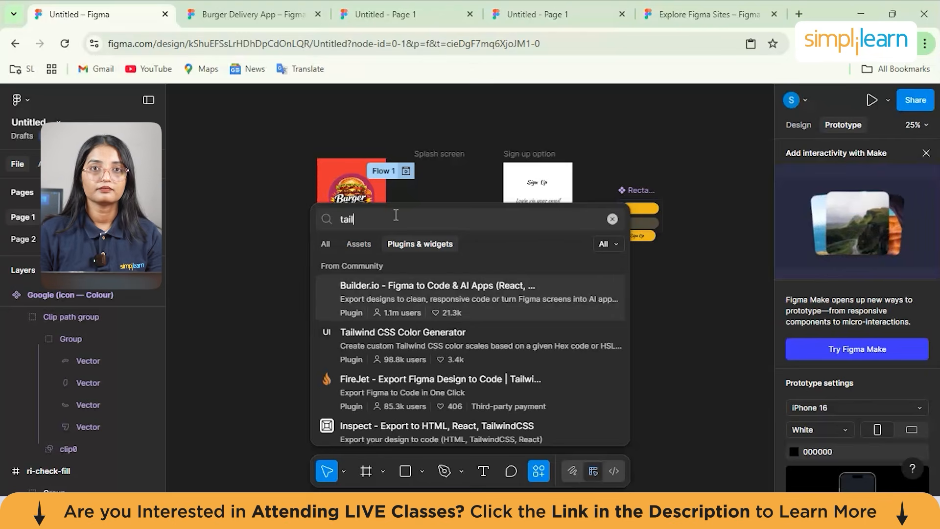
type("wind css")
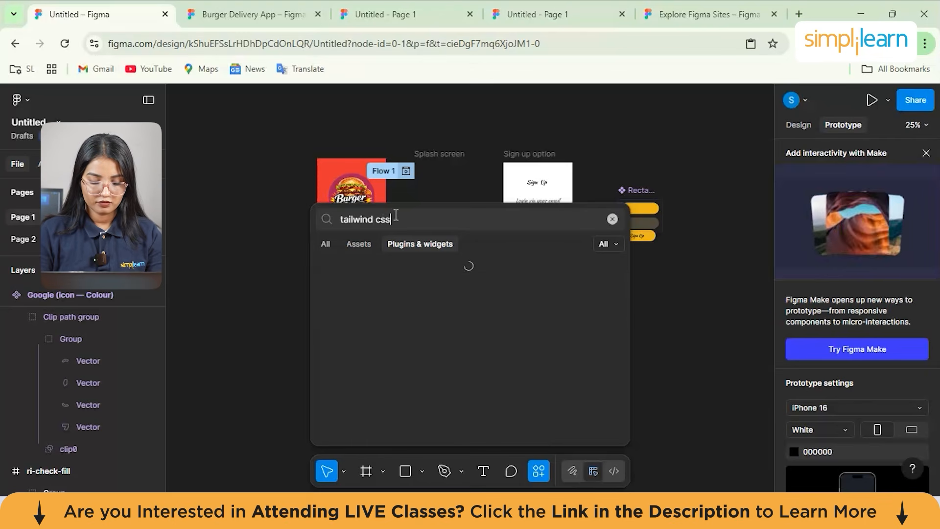
type(" color")
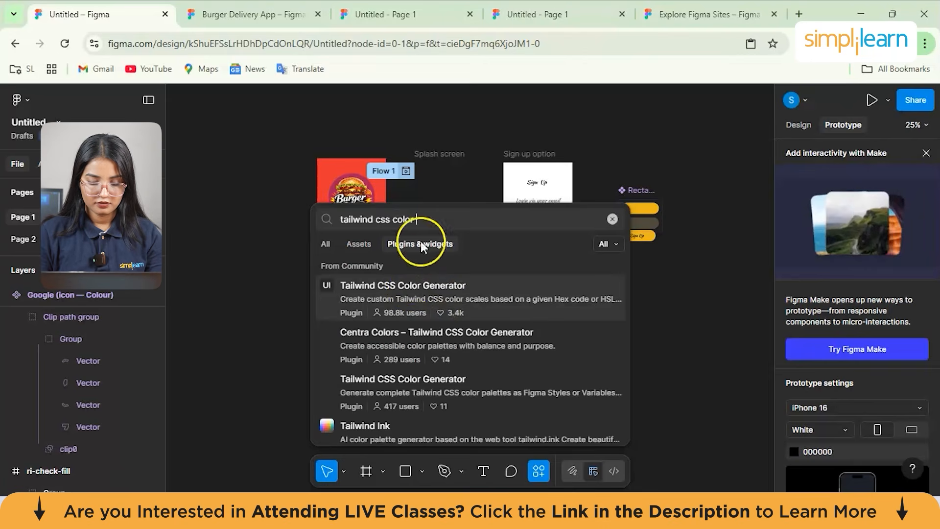
left_click(411, 283)
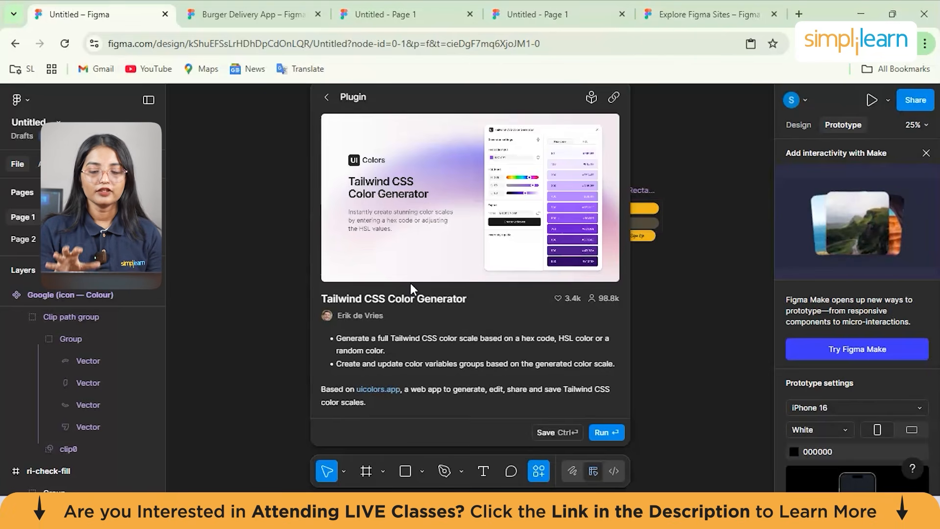
left_click(327, 97)
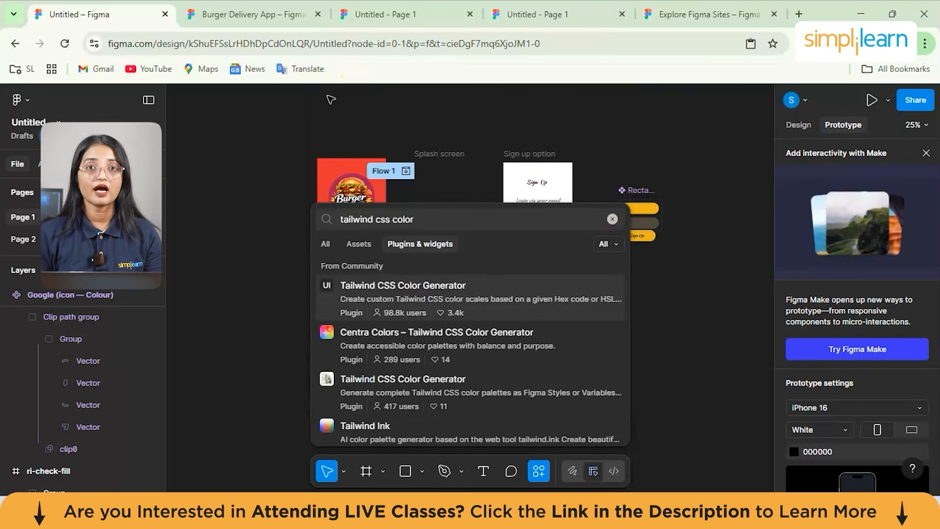
Search the plugins for "autoflow" and view the details of the Autoflow flow-arrow plugin.
triple_click(387, 212)
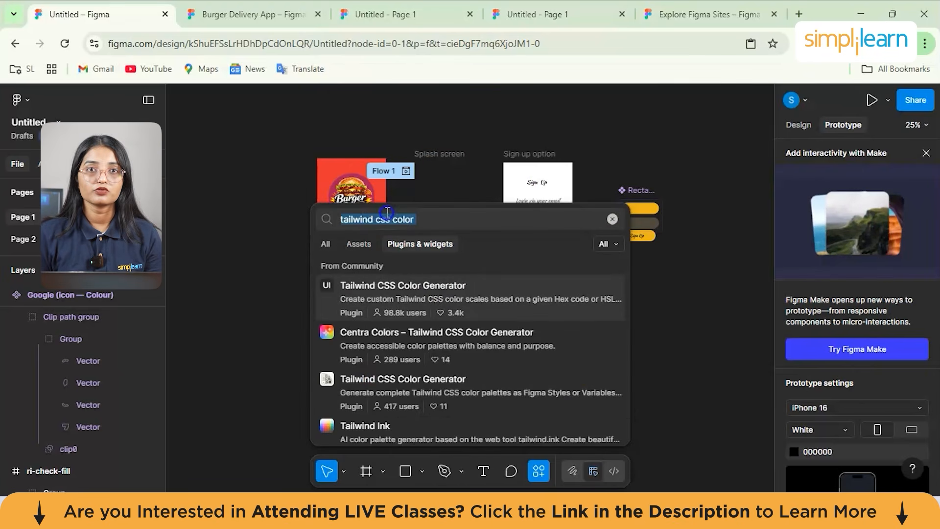
key("BackSpace")
type("autoflow")
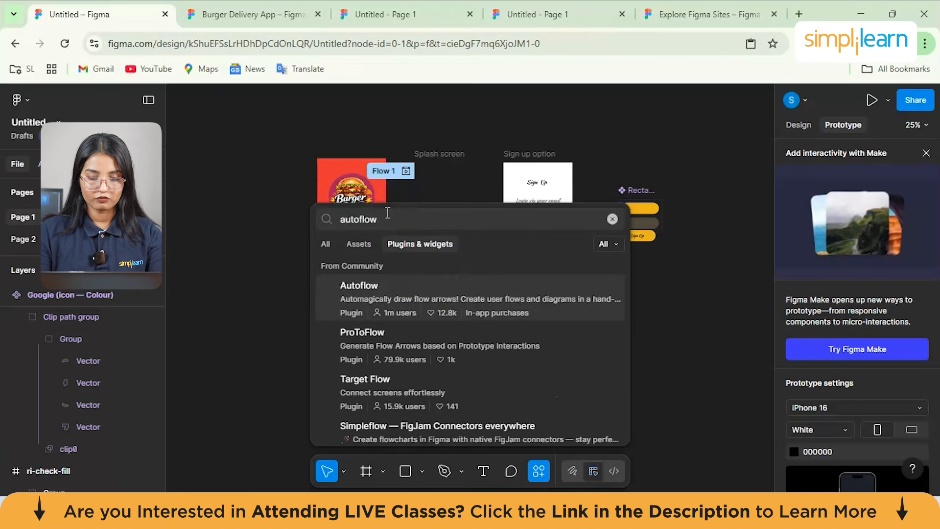
left_click(395, 289)
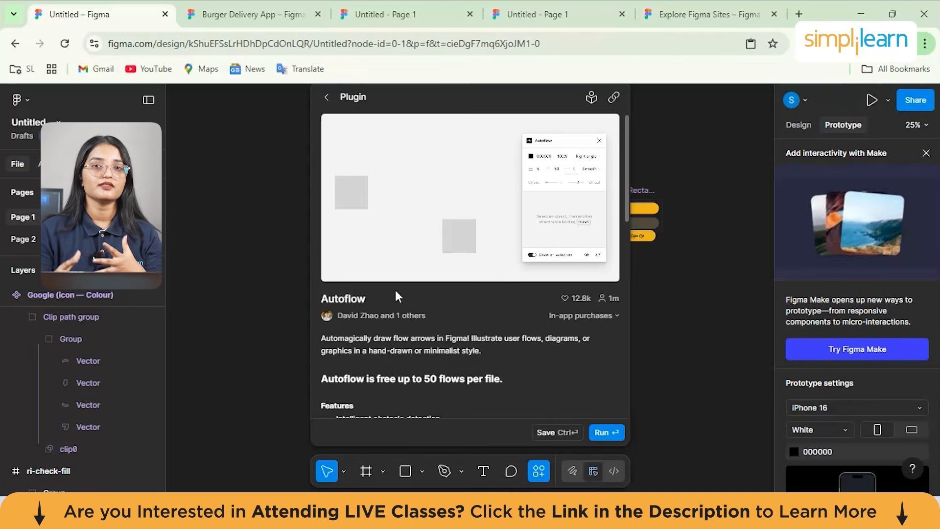
left_click(326, 97)
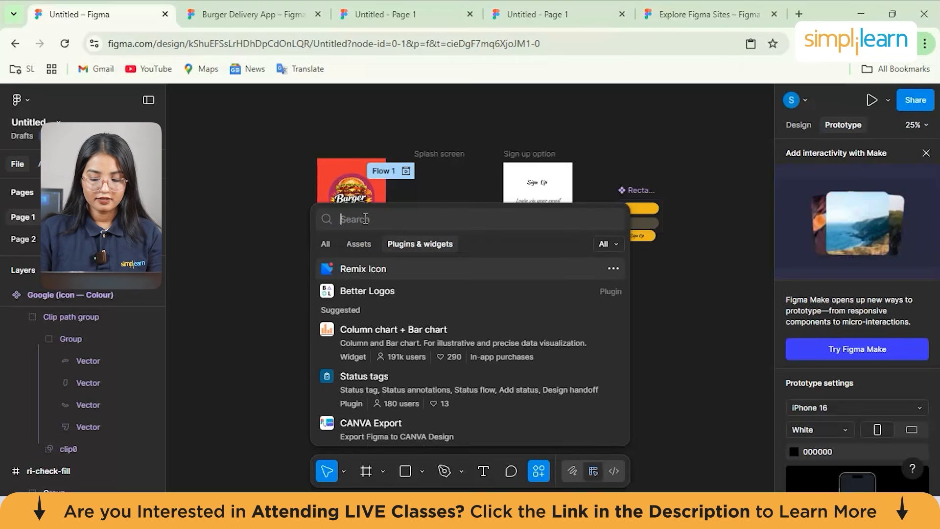
Search the plugins for "vectorized bitmap" and view the details of the Vectorize Bitmap - Trace Image plugin.
type("vector")
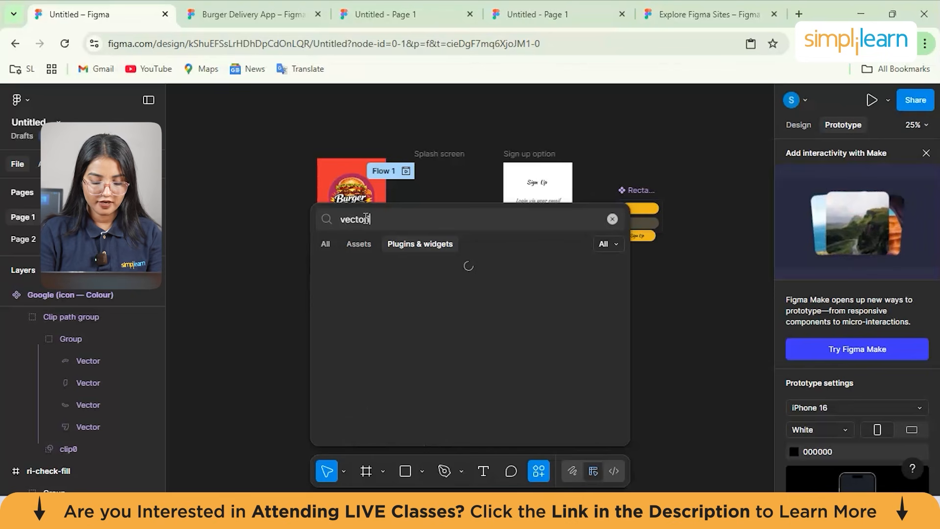
type("ized bitma")
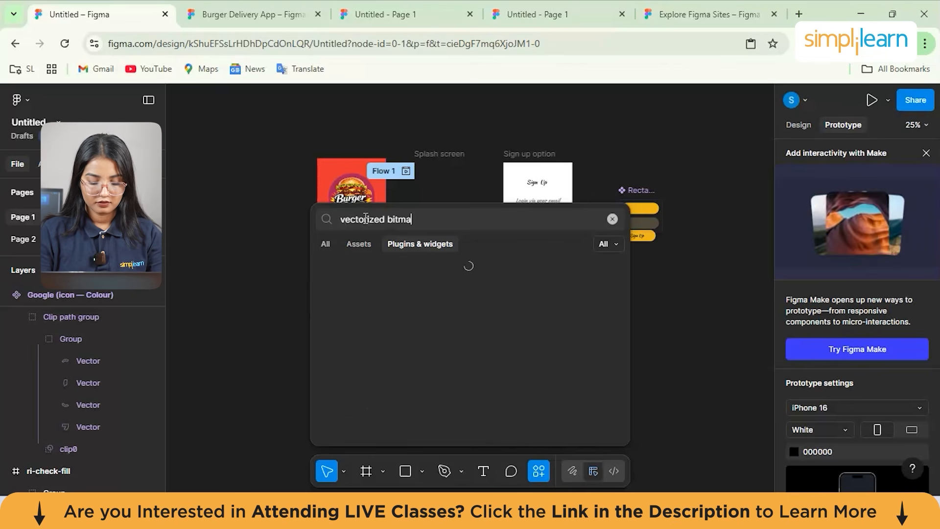
left_click(497, 312)
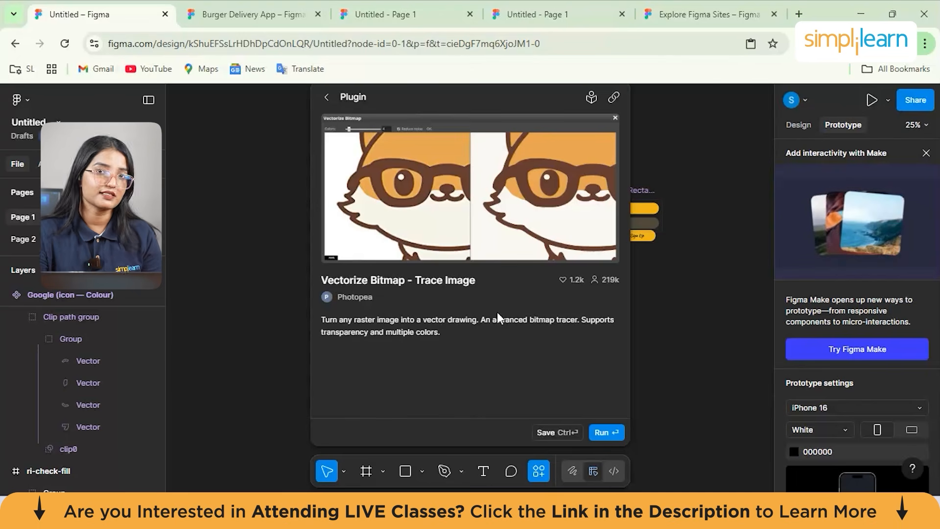
left_click(431, 102)
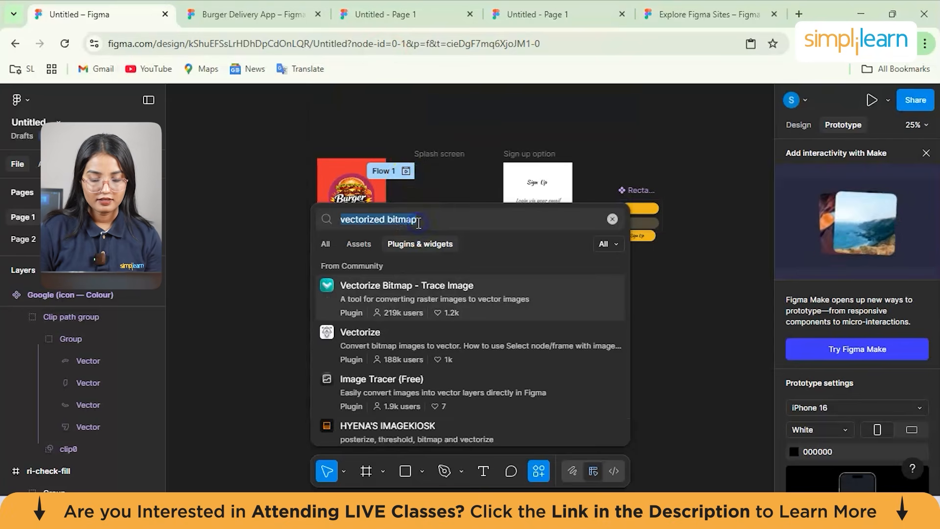
Search the plugins for "stark" and open the details of the Stark - Contrast & Accessibility Checker plugin.
type("star")
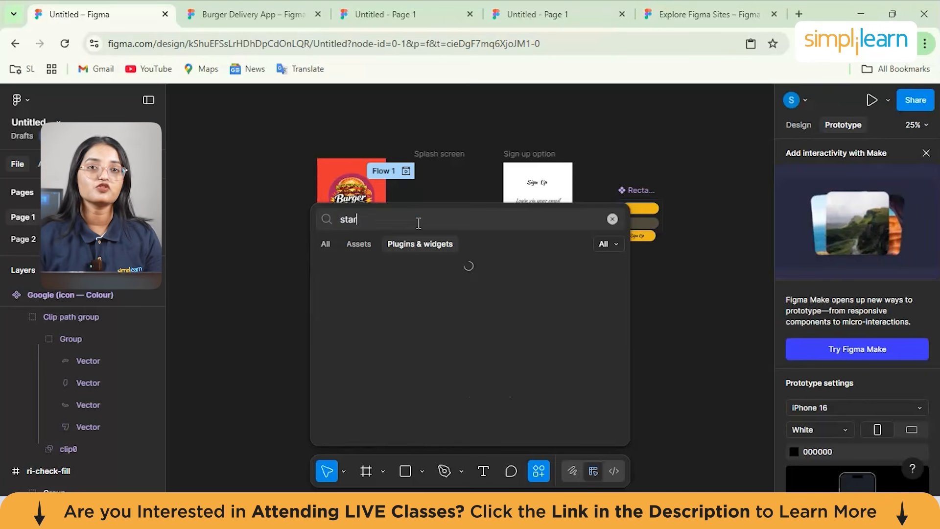
type("k")
left_click(418, 223)
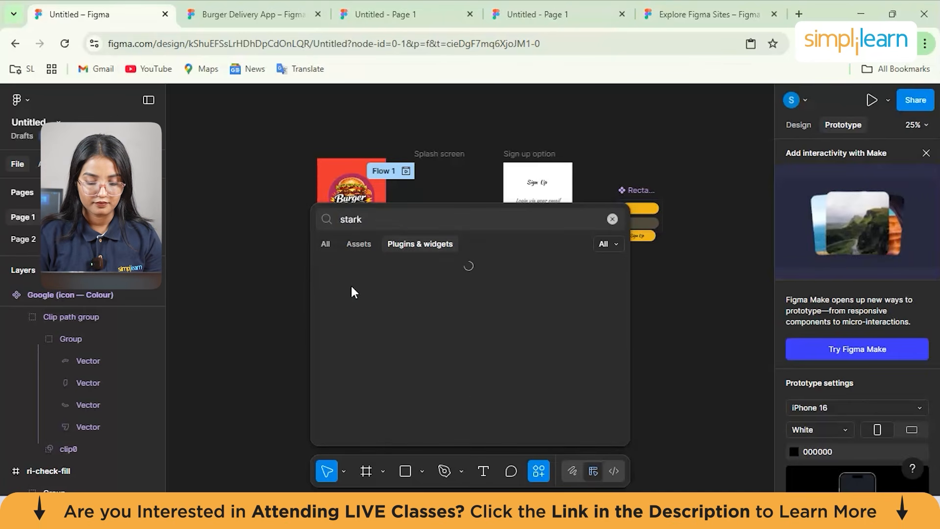
left_click(381, 294)
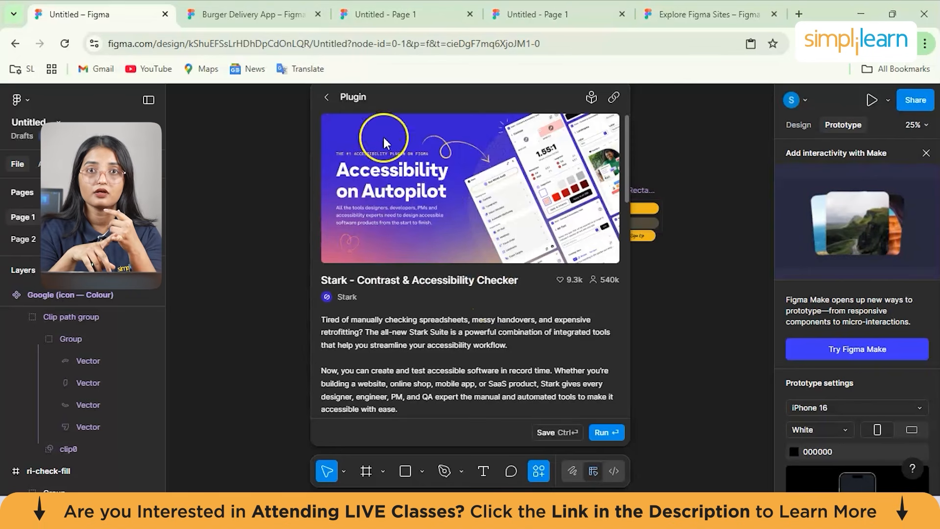
Search the plugins for "mockup studio" and view the details of the Mockuuups Studio plugin.
key("Escape")
key("BackSpace")
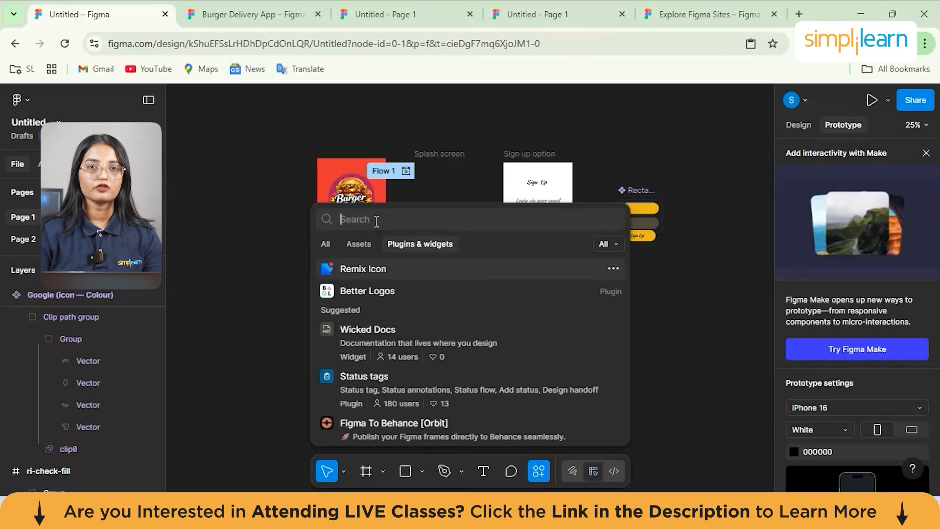
type("m")
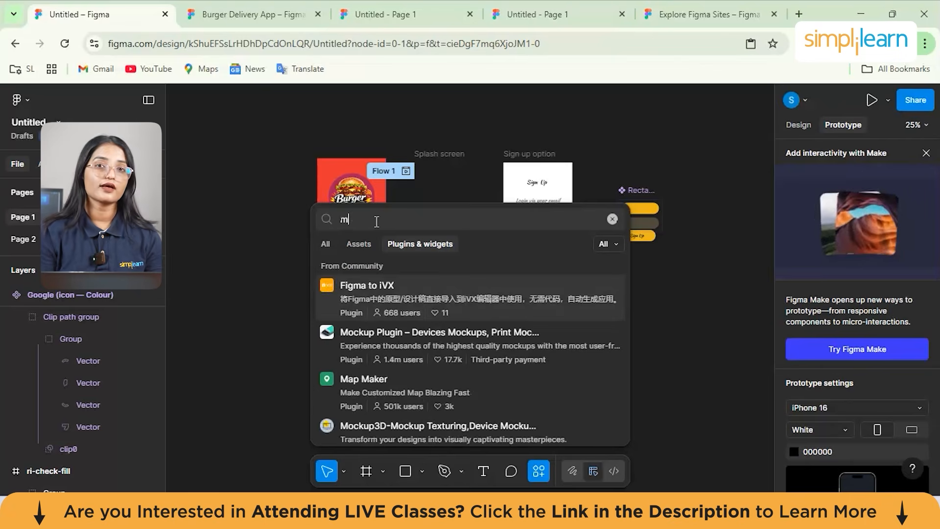
type("ockup studio")
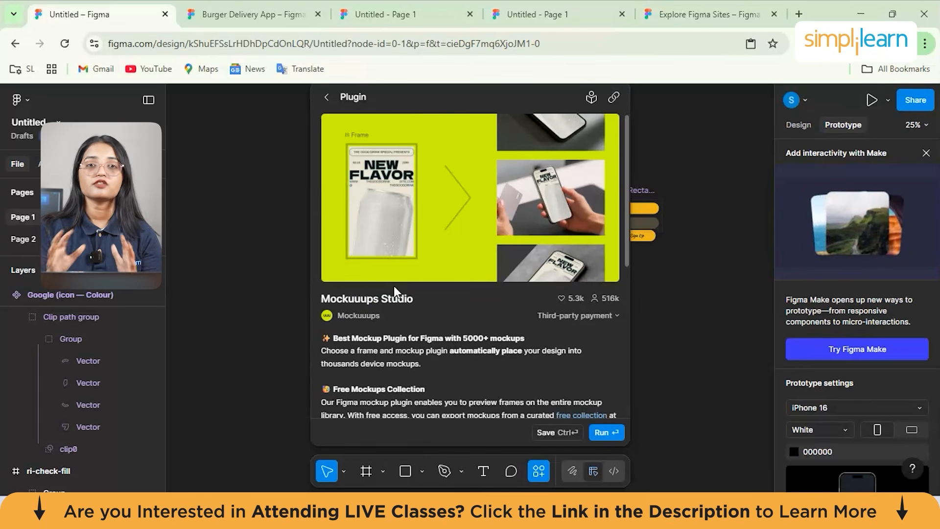
left_click(327, 97)
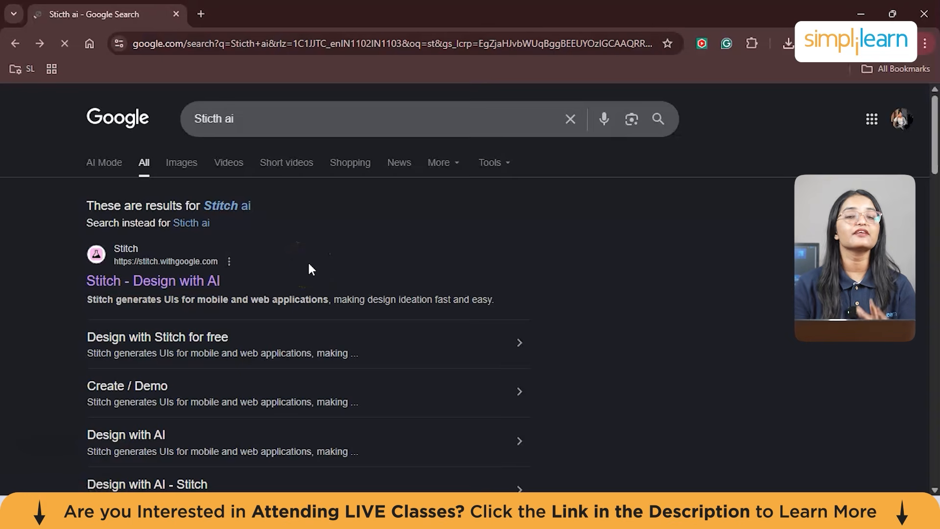
Open the Stitch - Design with AI site from the search results and review the prompt's attachment options and model choices.
left_click(221, 282)
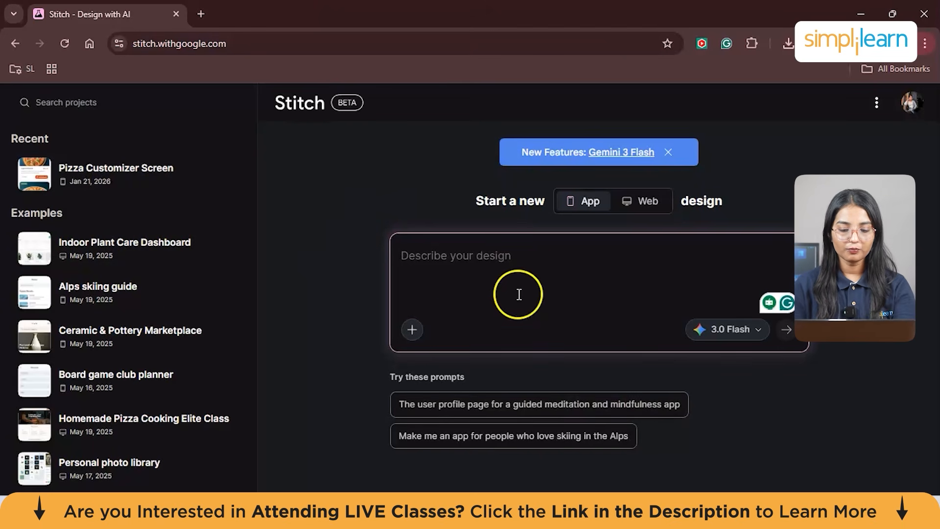
left_click(411, 330)
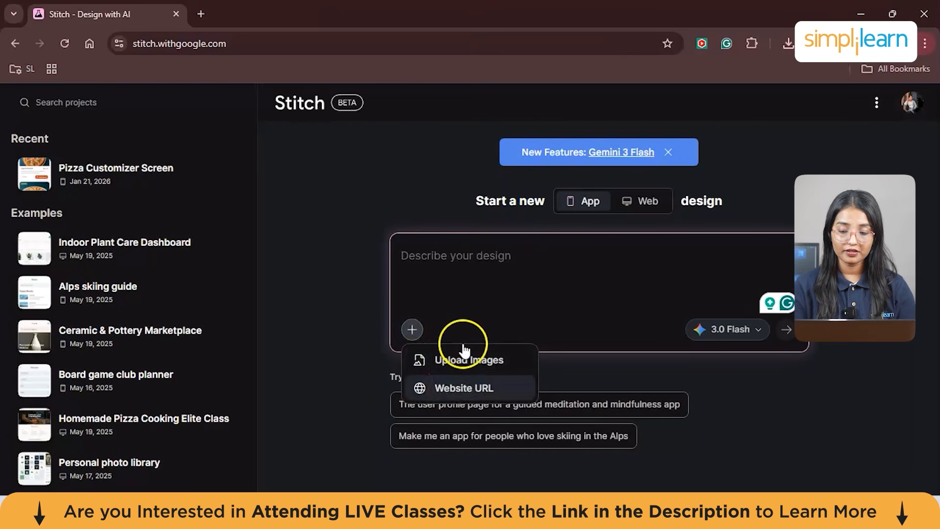
left_click(742, 334)
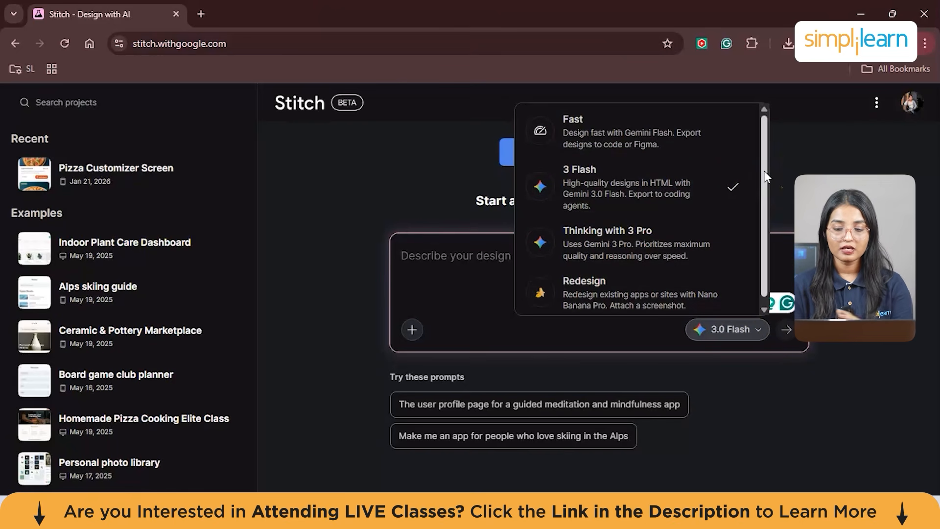
left_click(493, 286)
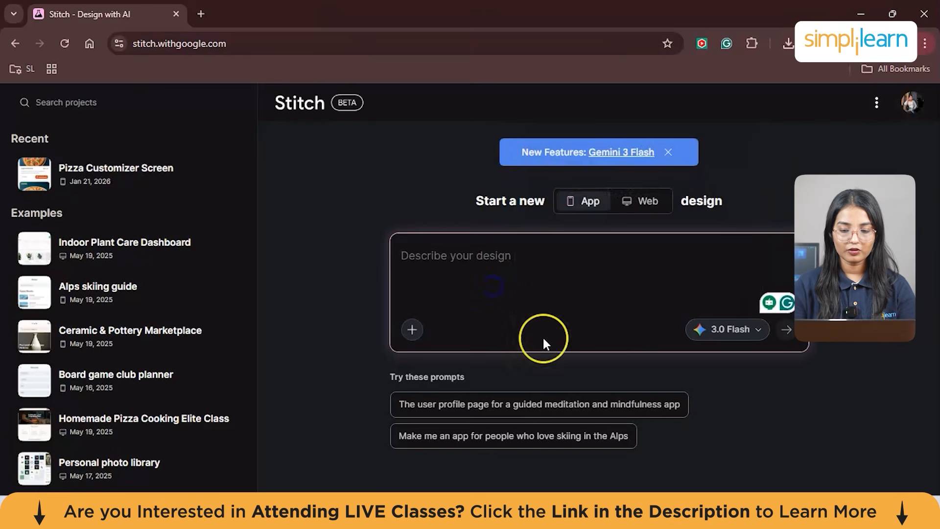
scroll(544, 343, "down", 1)
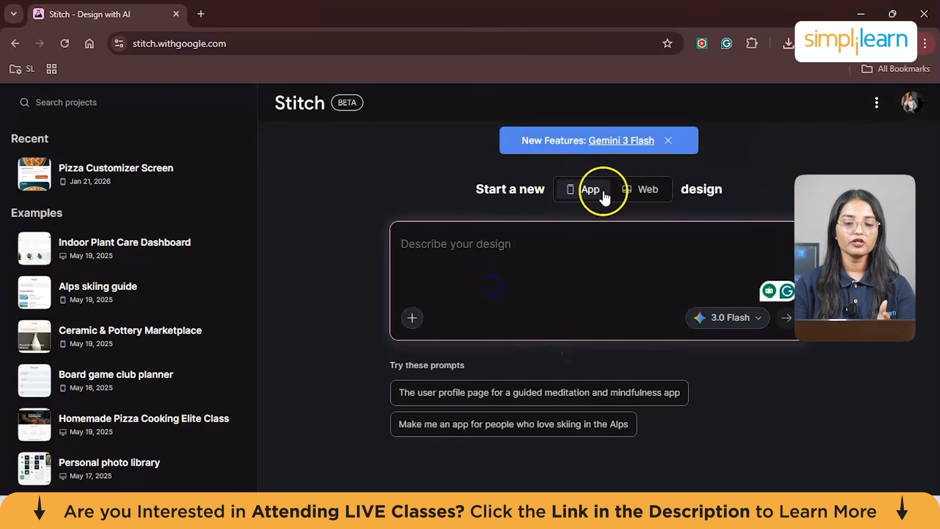
Compare the Web and App design types, ending on App, and look through the list of example projects.
left_click(640, 190)
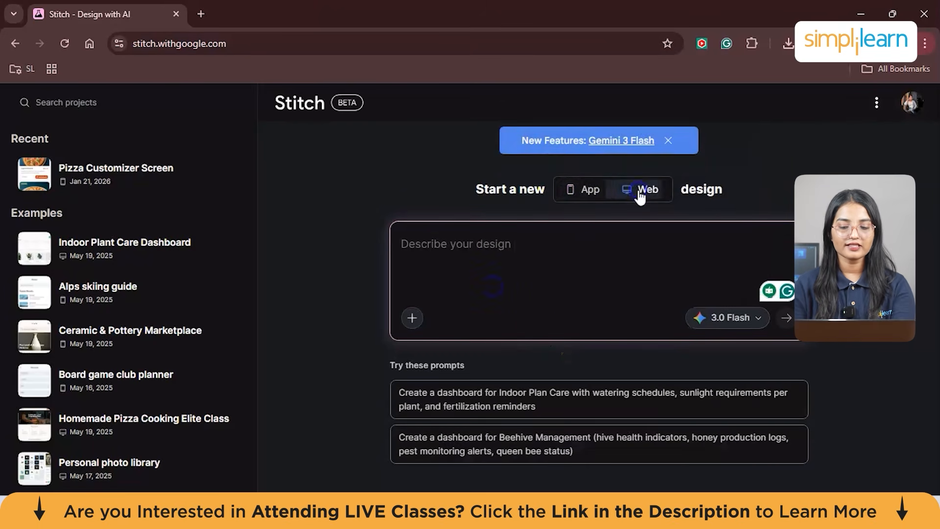
left_click(571, 192)
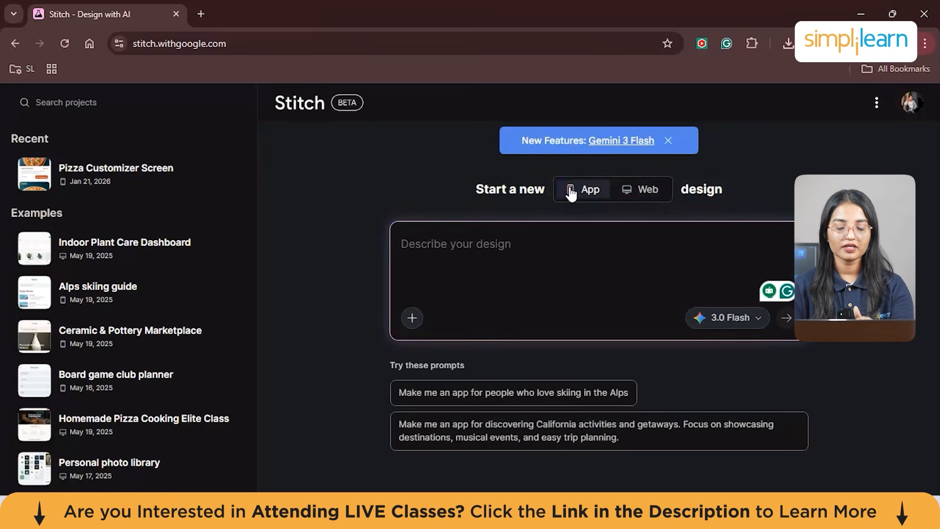
left_click(494, 243)
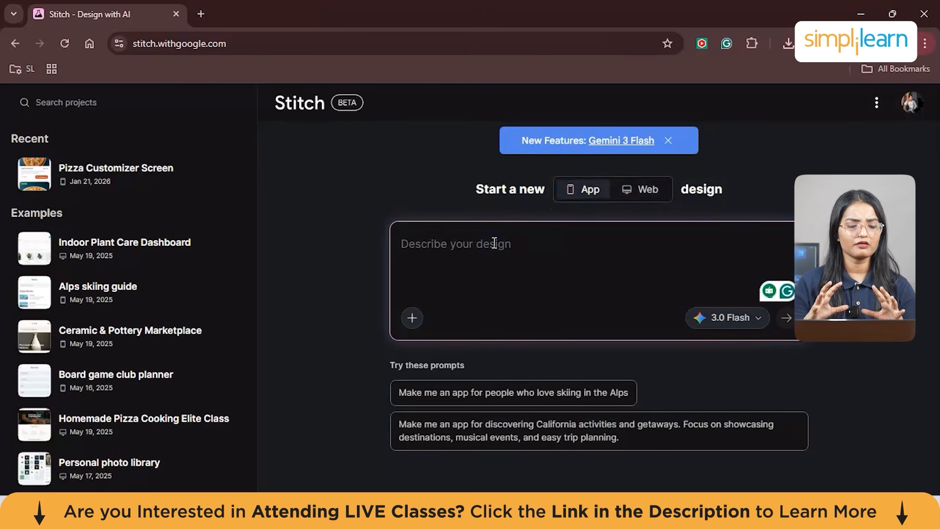
left_click(470, 243)
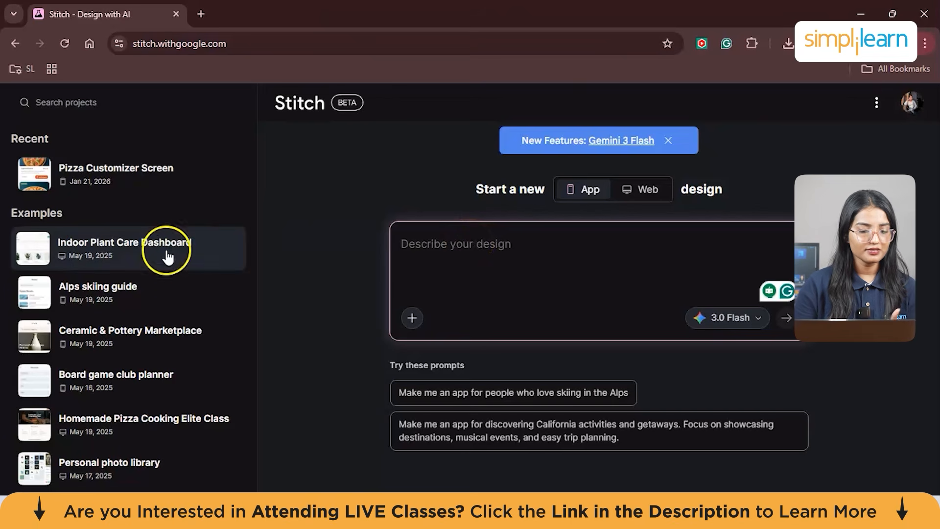
scroll(160, 294, "down", 1)
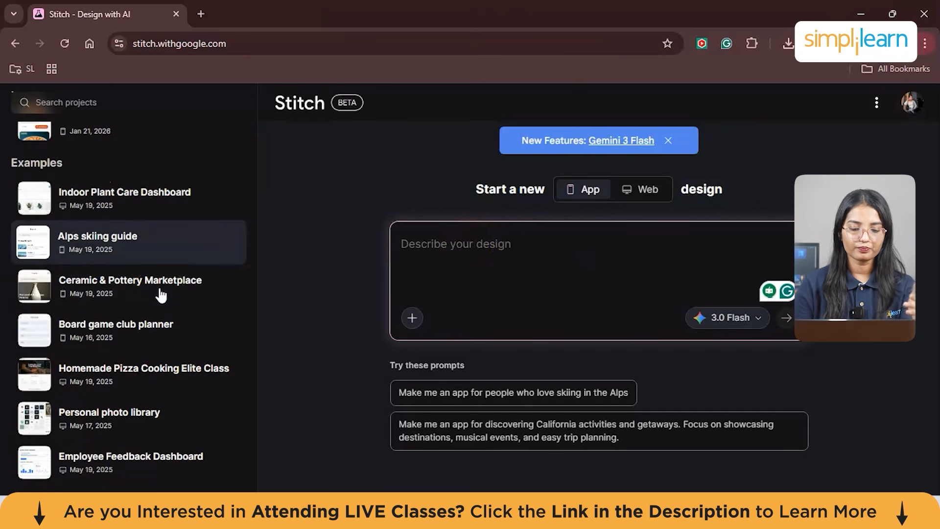
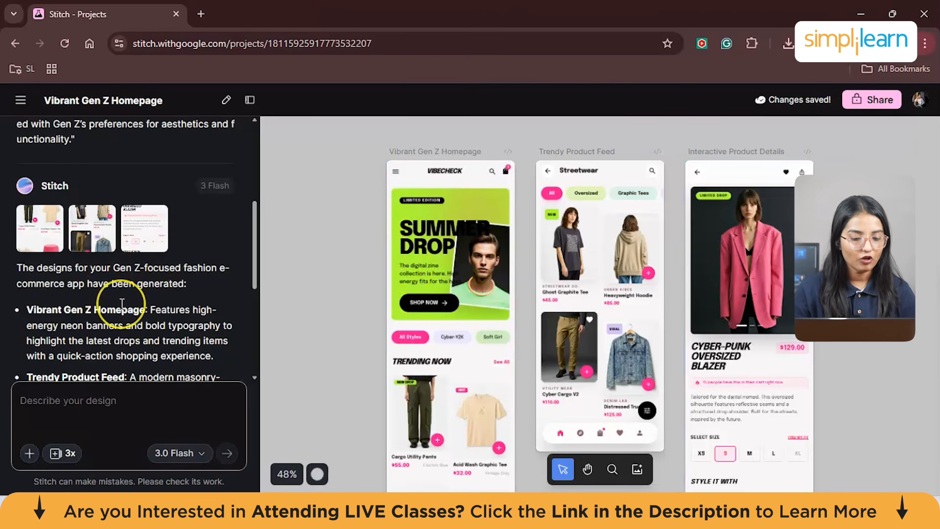
Read Stitch's summary of the generated fashion app screens and its closing question about exploring more screens.
scroll(122, 305, "down", 1)
scroll(122, 304, "down", 5)
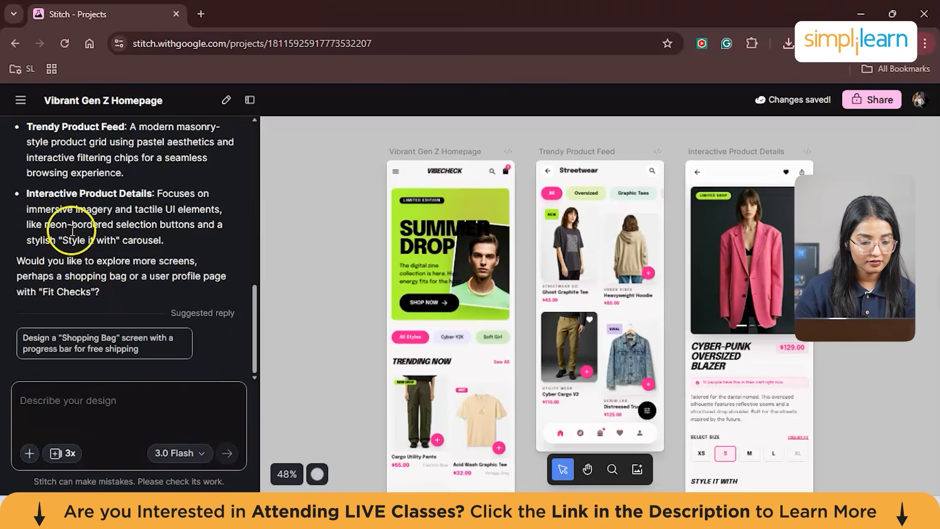
scroll(59, 218, "up", 3)
left_click_drag(38, 221, 124, 293)
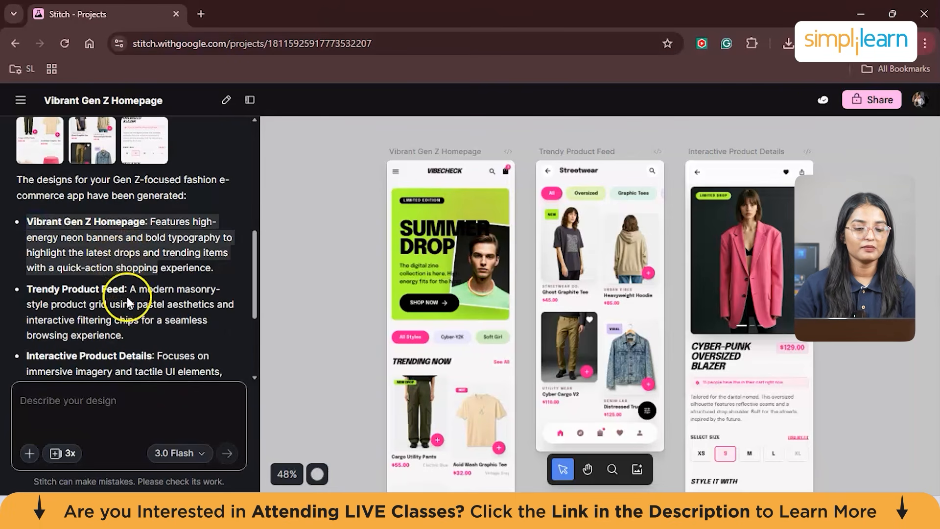
left_click(126, 295)
scroll(126, 294, "down", 3)
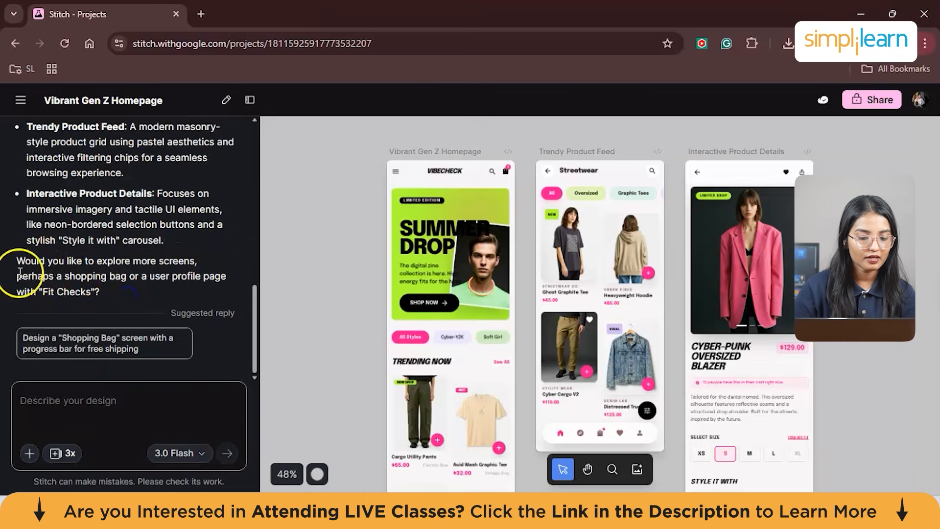
left_click_drag(20, 264, 130, 292)
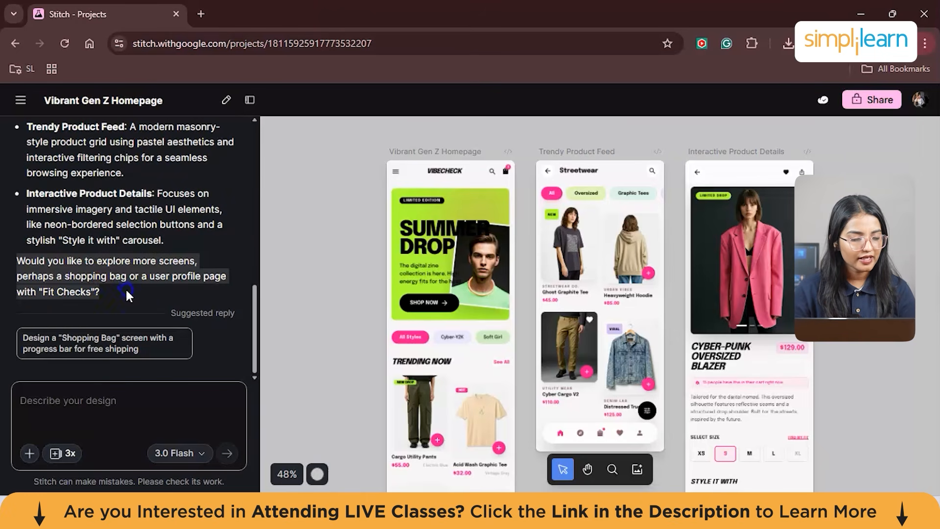
left_click(107, 276)
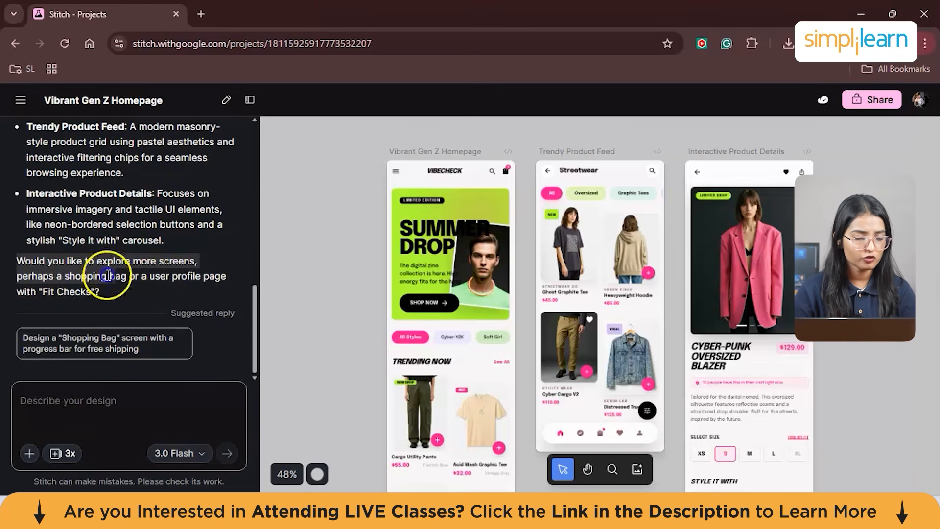
left_click(111, 293)
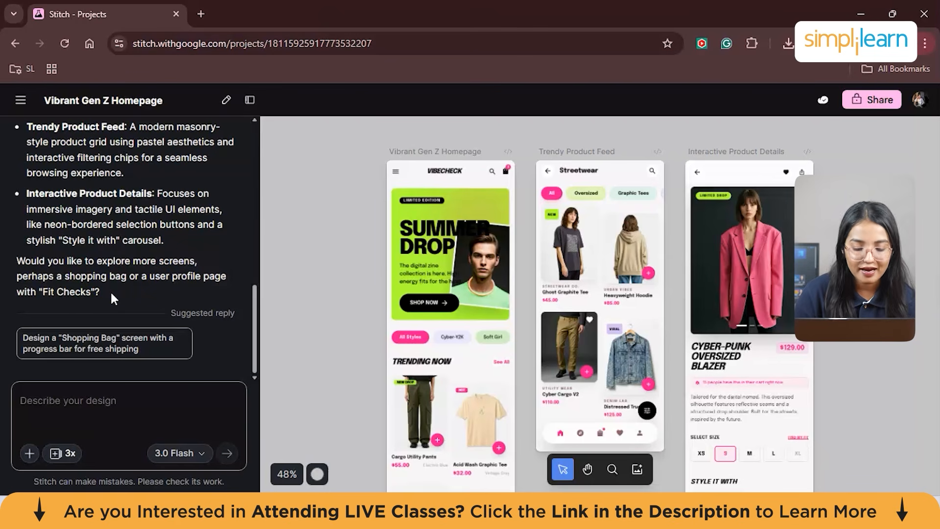
Select the Vibrant Gen Z Homepage screen and open its mobile preview in a separate browser tab.
left_click(436, 352)
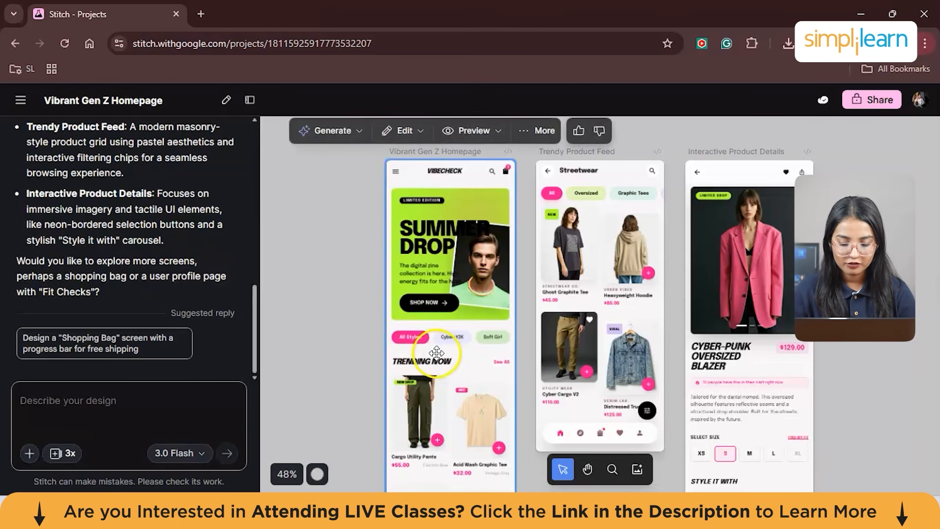
left_click(436, 116)
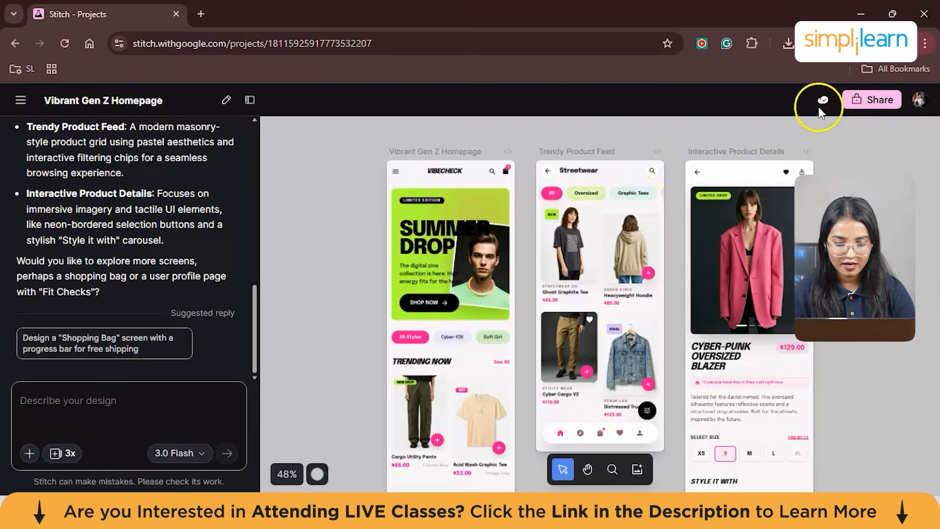
left_click(427, 291)
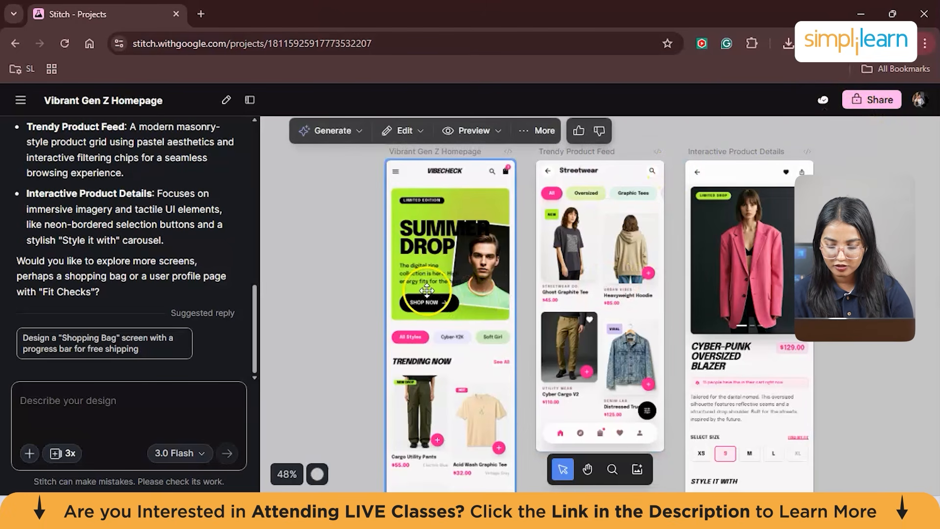
left_click(467, 131)
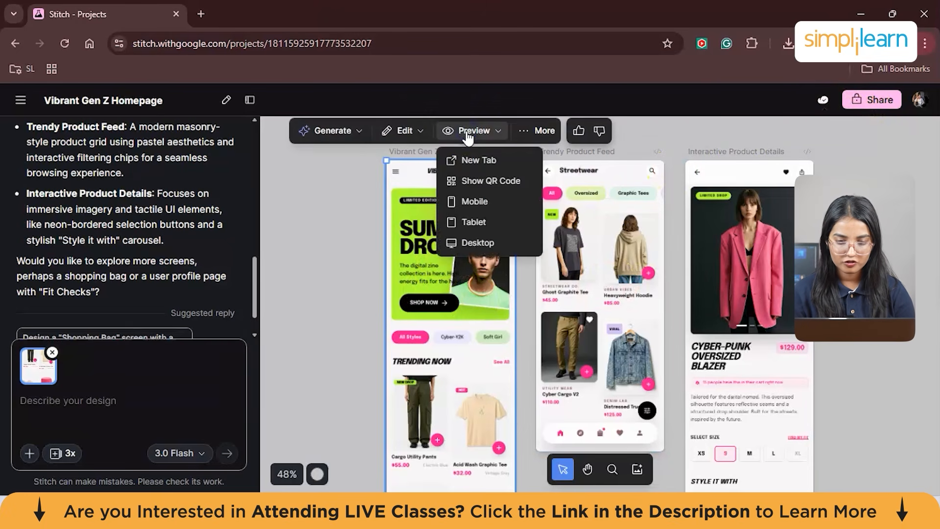
left_click(483, 158)
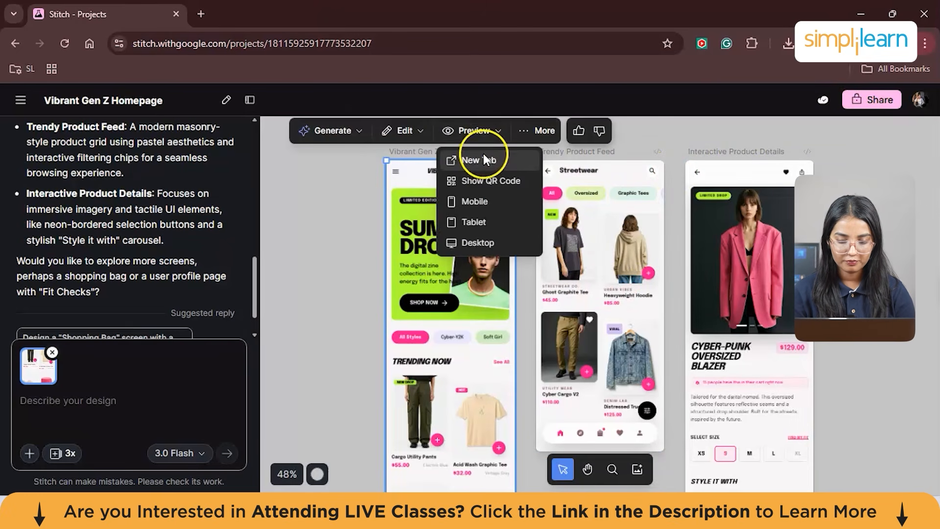
left_click(494, 206)
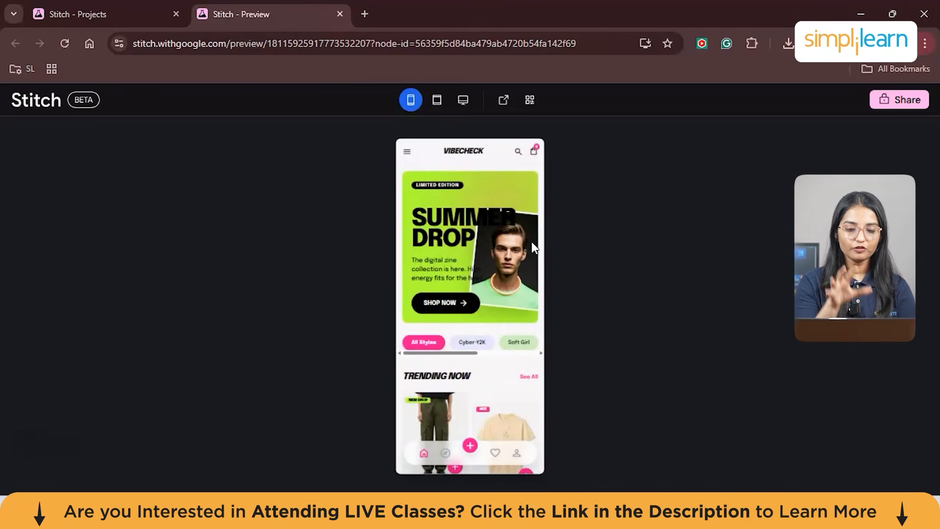
Examine the homepage's mobile preview closely, from the Summer Drop banner through the Trending Now products to the Style Moods section.
scroll(532, 243, "up", 5)
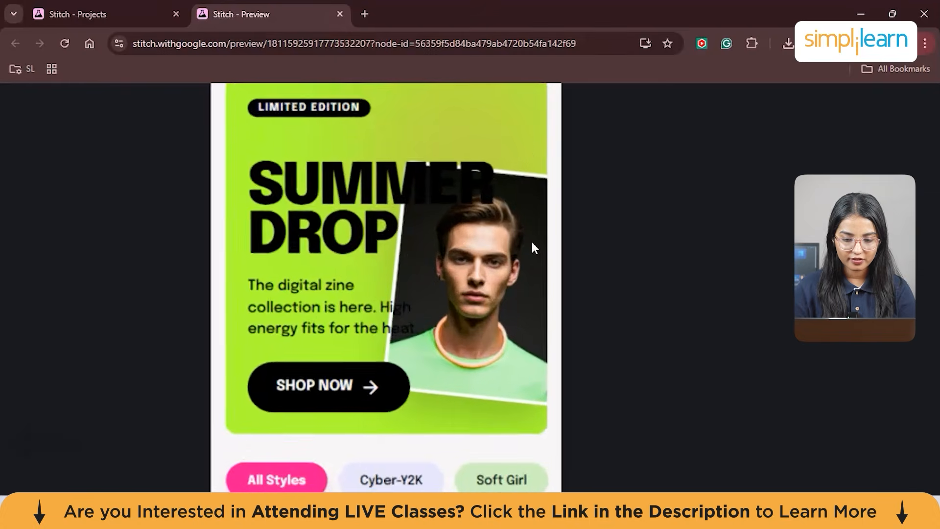
scroll(509, 166, "up", 3)
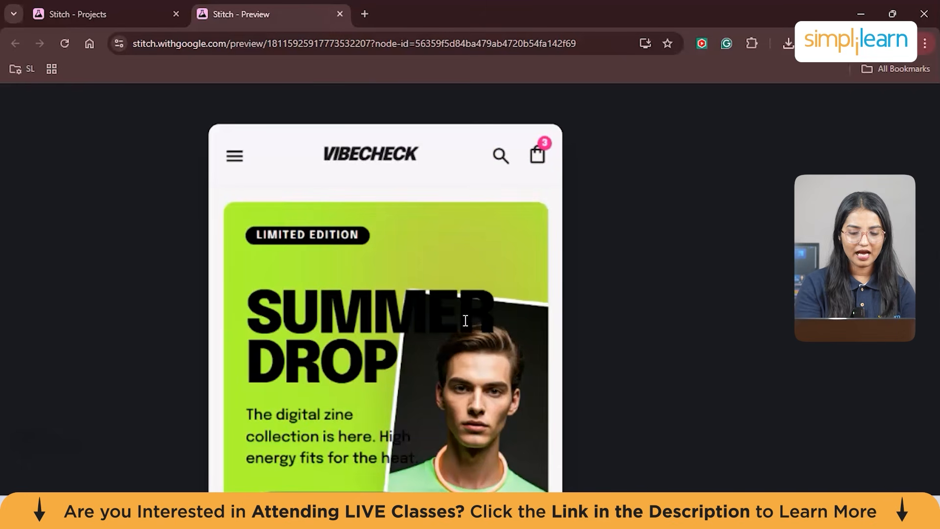
scroll(466, 320, "down", 2)
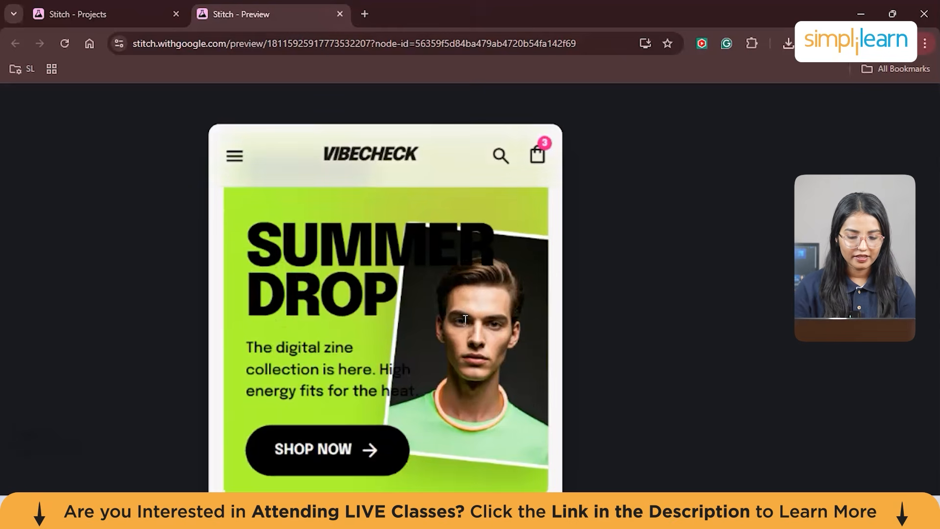
scroll(465, 321, "down", 2)
scroll(466, 321, "down", 3)
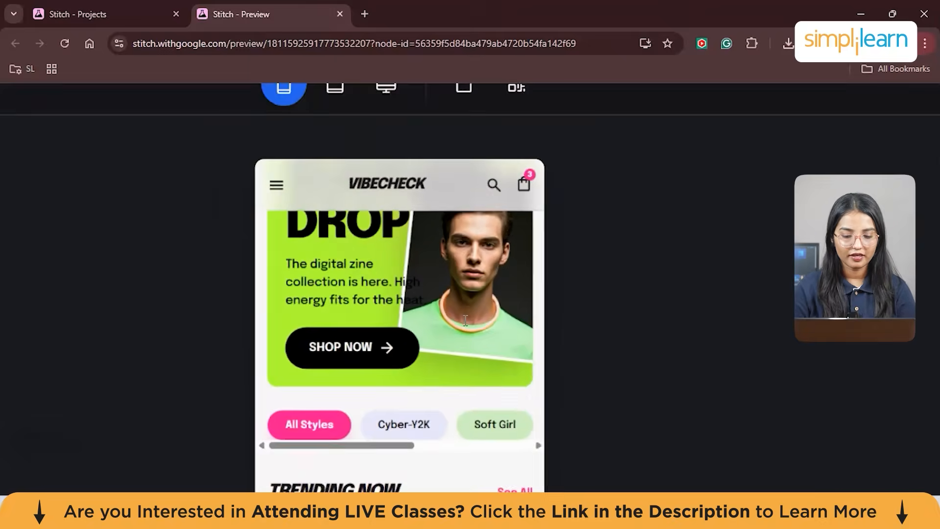
scroll(465, 321, "down", 2)
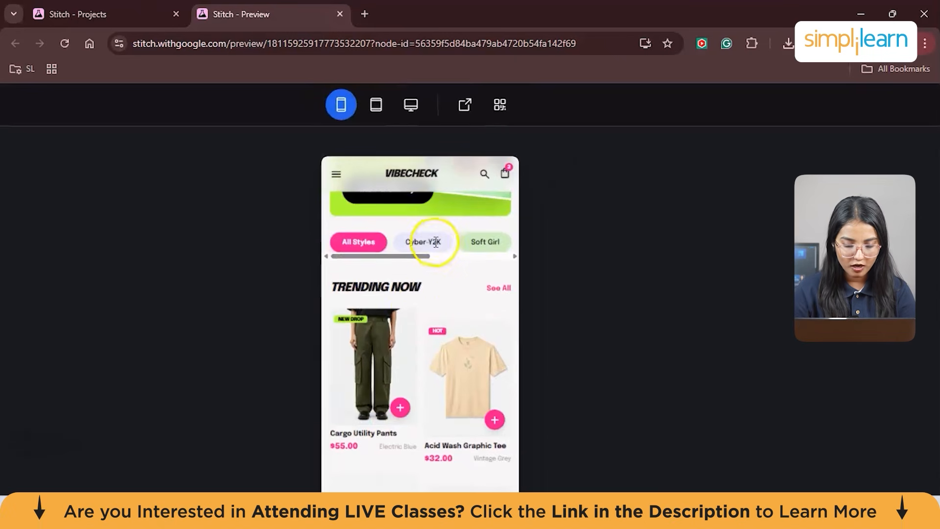
scroll(424, 326, "down", 2)
scroll(423, 328, "up", 3)
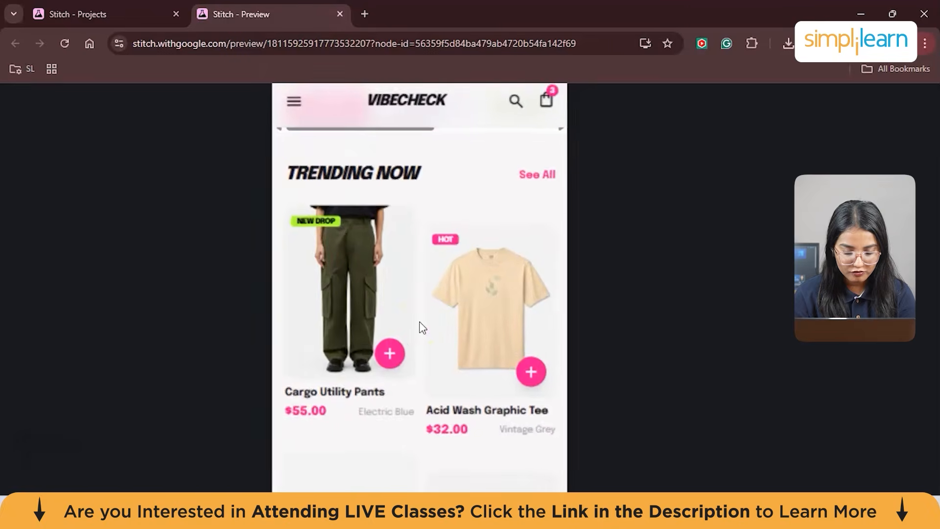
scroll(422, 327, "down", 5)
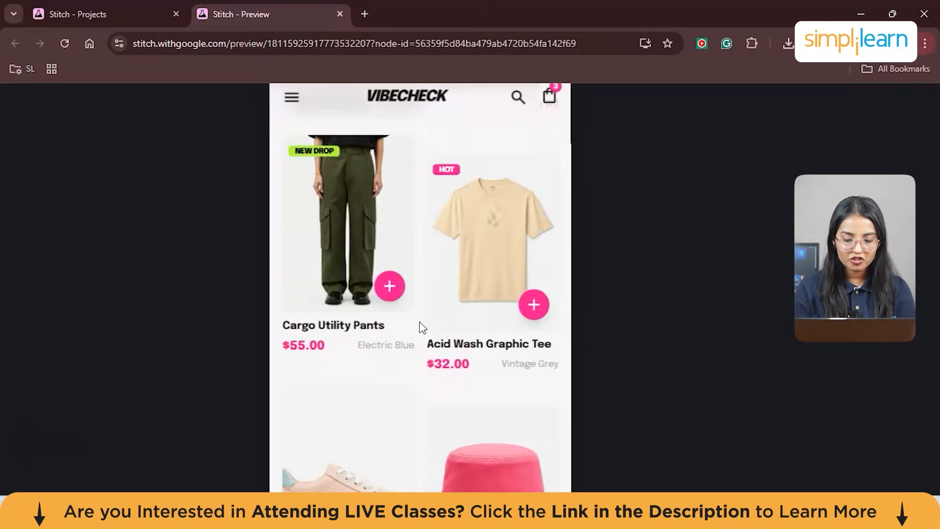
left_click(467, 317)
scroll(468, 317, "down", 3)
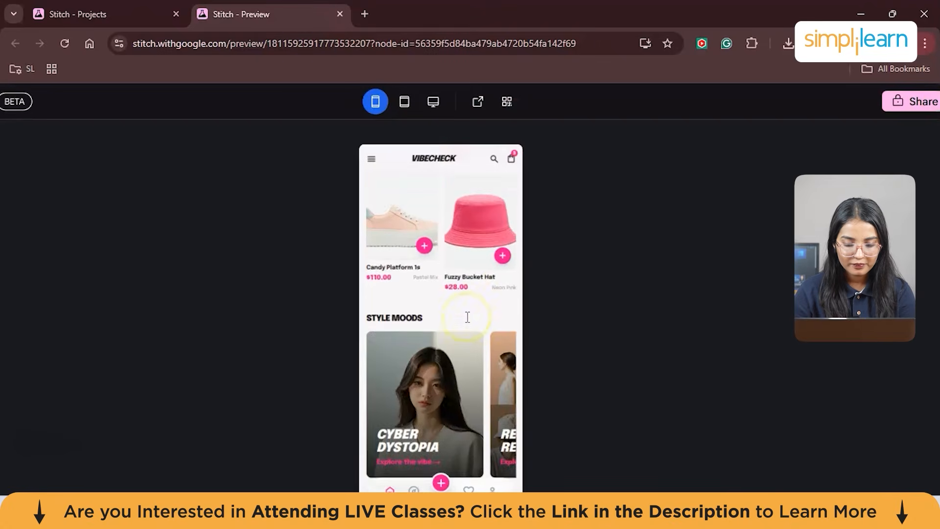
Look through the rest of the homepage's mobile preview, from the Style Moods cards down to its bottom navigation bar.
scroll(467, 318, "down", 1)
scroll(468, 318, "down", 2)
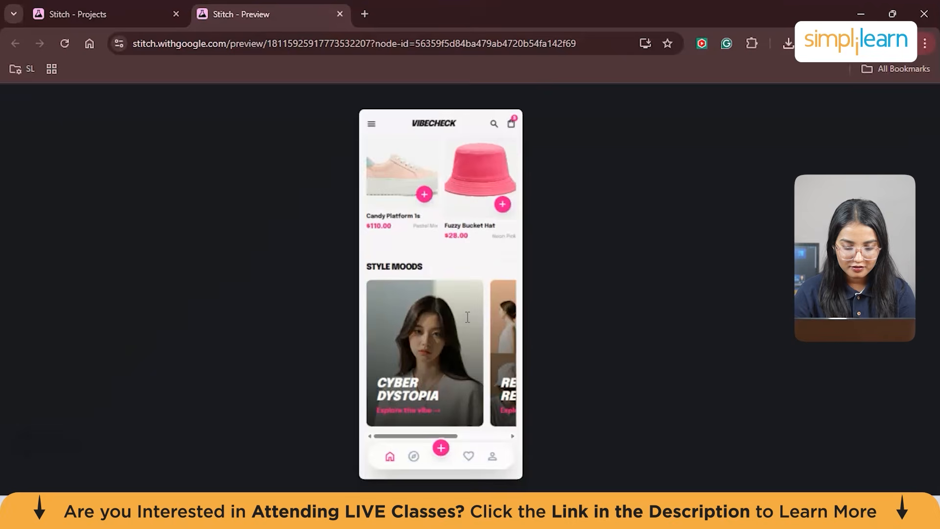
scroll(468, 317, "down", 3)
left_click(502, 263)
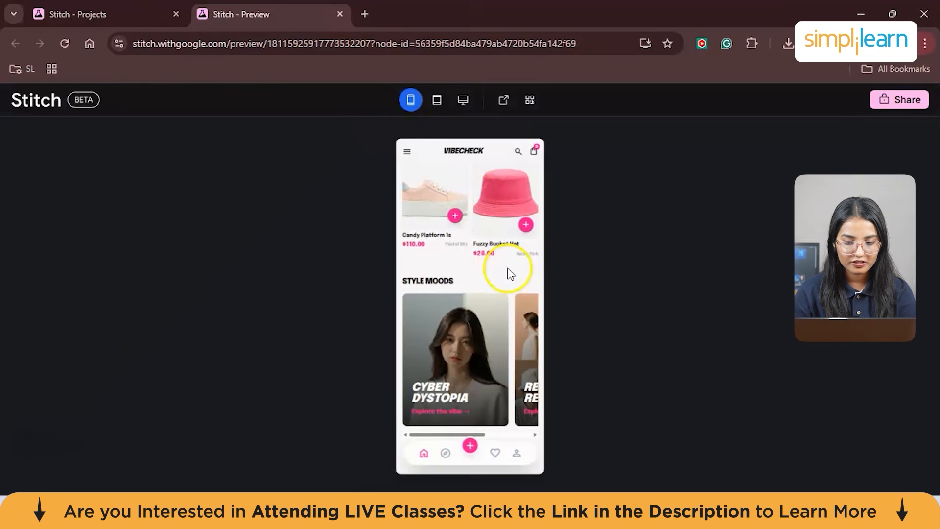
Return to the Stitch project and examine the Trendy Product Feed and Interactive Product Details screens on the canvas.
left_click(78, 14)
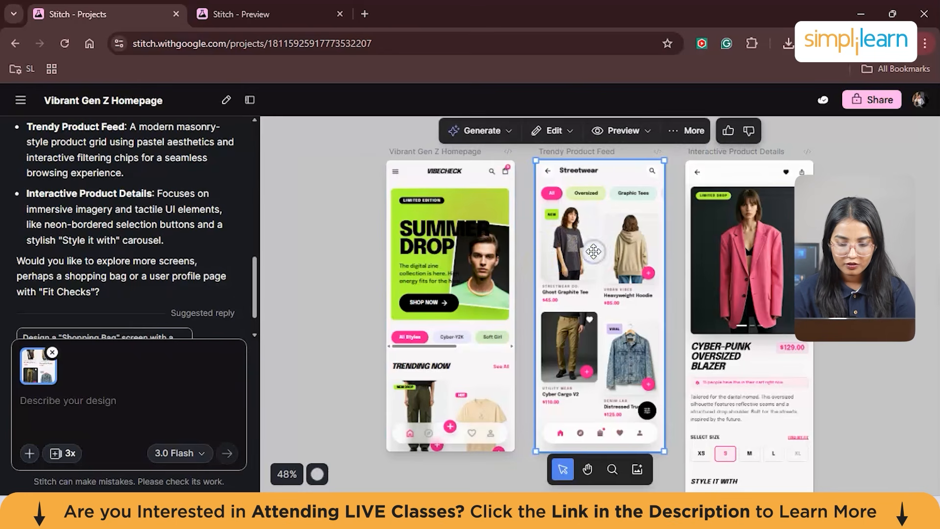
scroll(594, 251, "down", 2)
scroll(593, 251, "up", 3)
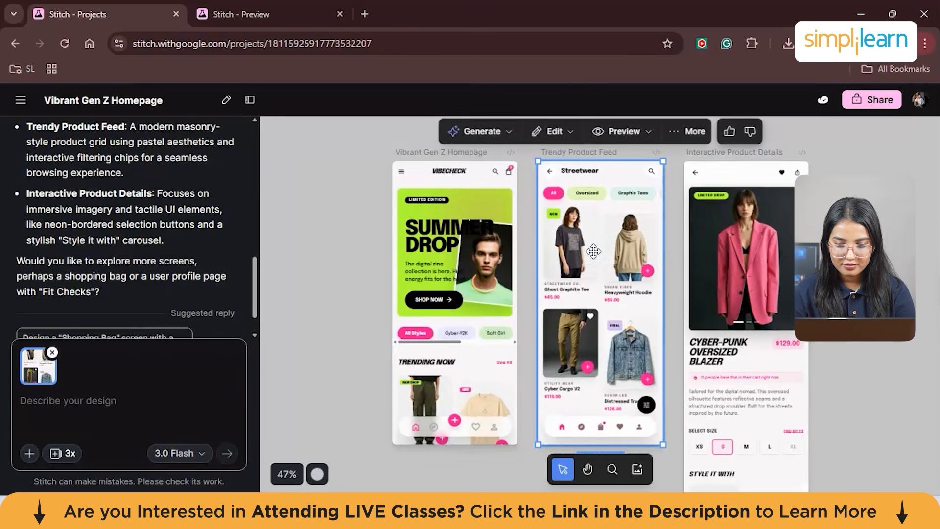
scroll(603, 265, "up", 2)
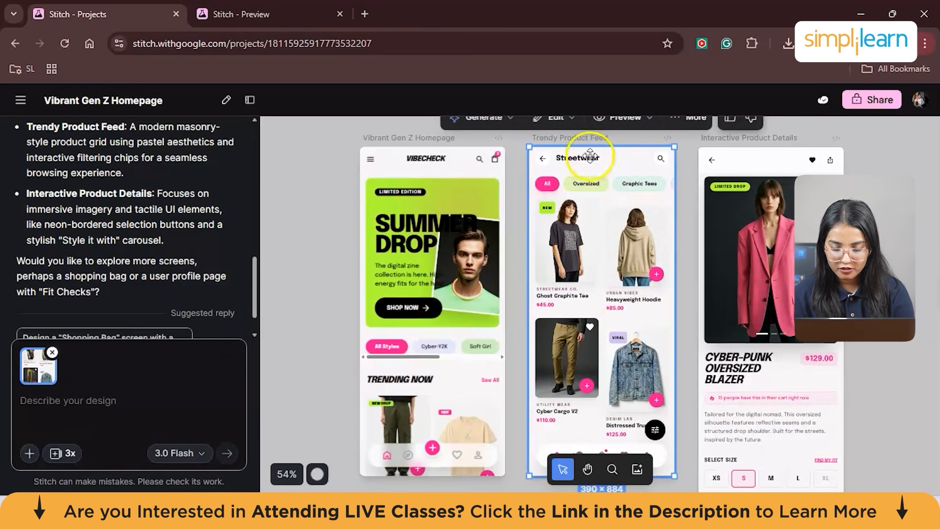
left_click(652, 193)
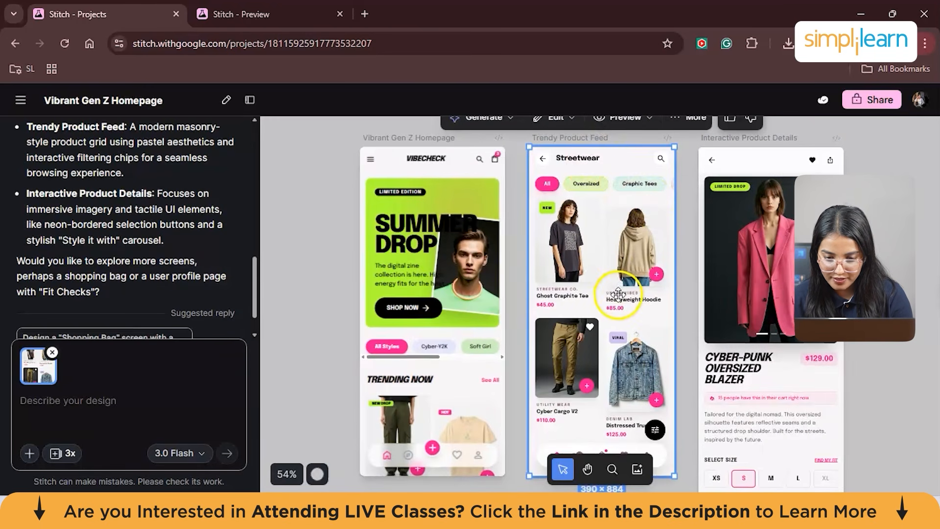
double_click(740, 265)
scroll(592, 300, "up", 4)
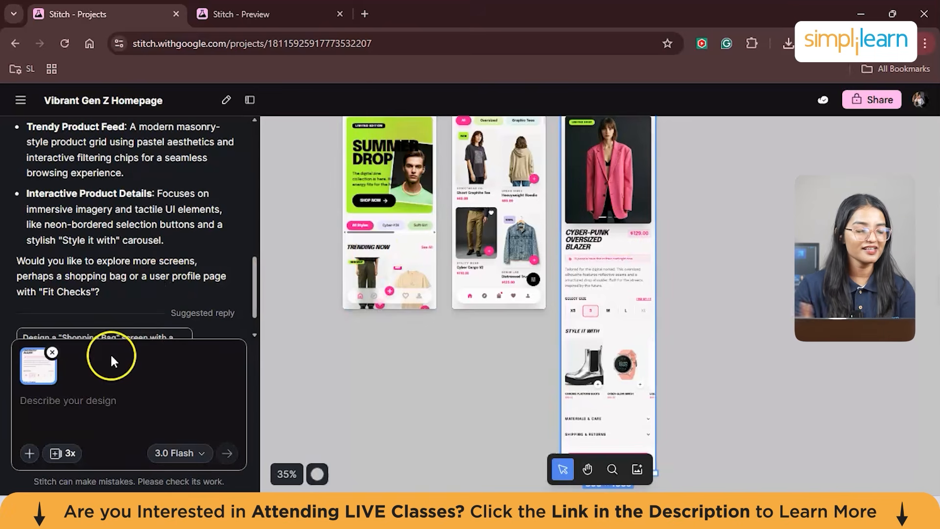
Remove the attached screen from the prompt and draft a new request reading "add the black summer drop text".
left_click(51, 353)
left_click(67, 404)
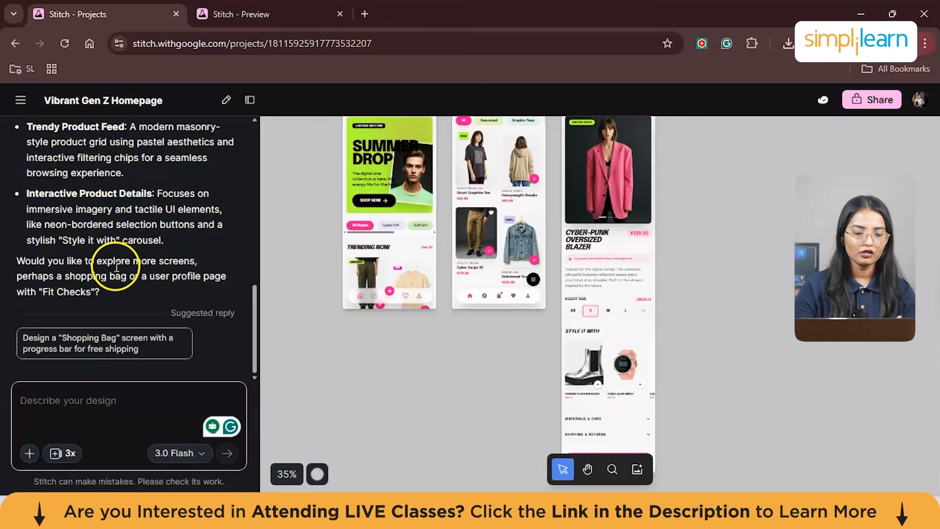
left_click(73, 392)
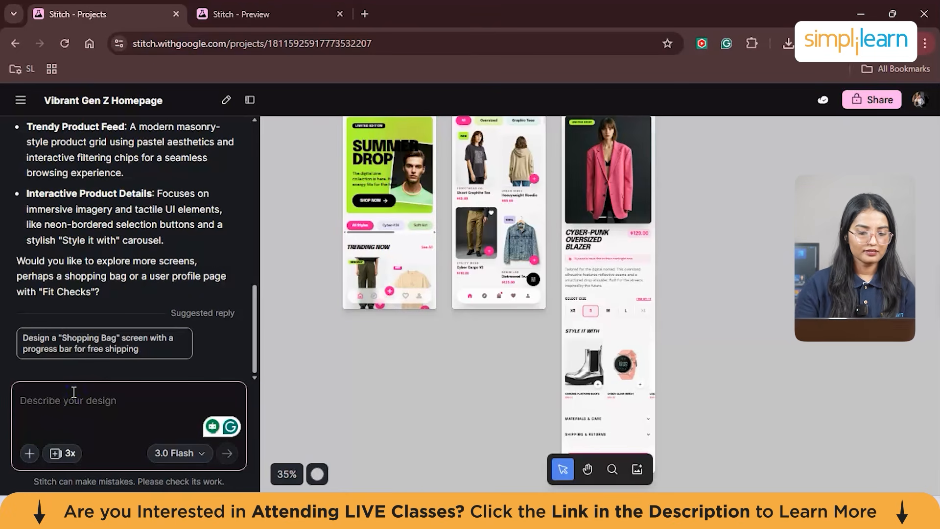
type("add the black summer drop text")
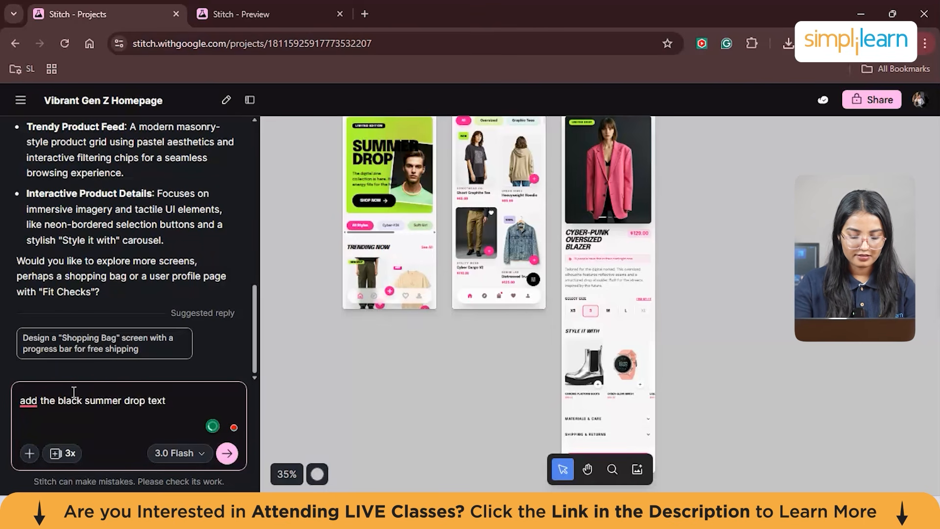
Reword the prompt so it reads "change the colour of the black summer drop text".
left_click_drag(39, 400, 10, 396)
key("BackSpace")
type("change")
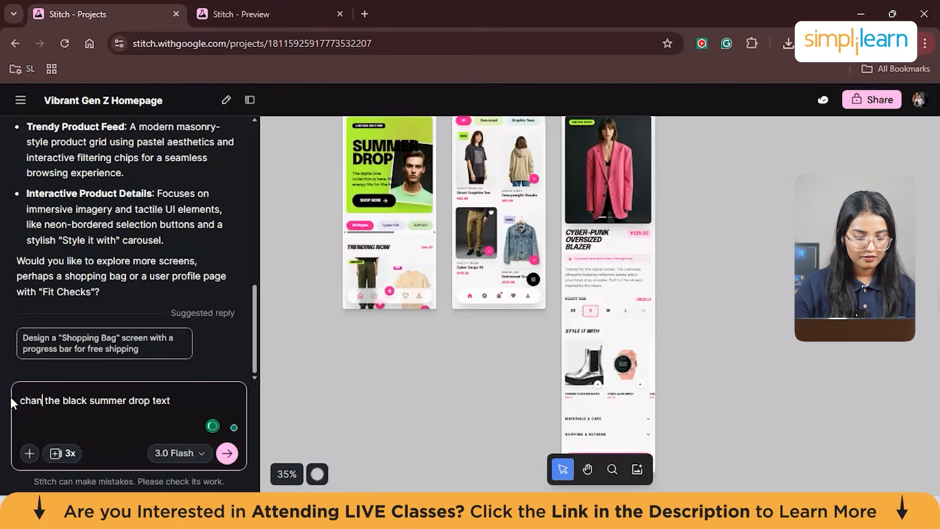
key("Right")
key("Right")
key("Right")
key("Right")
key("Right")
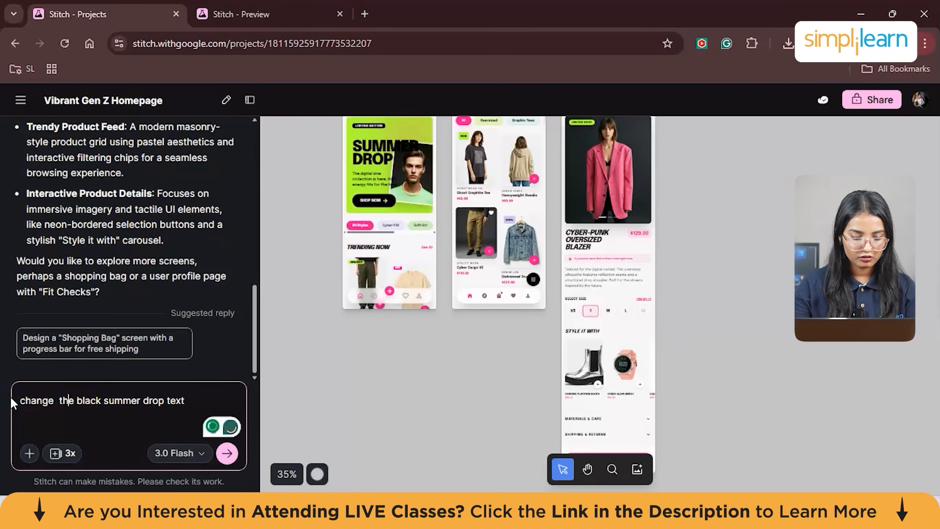
type("colo")
type("ur of the")
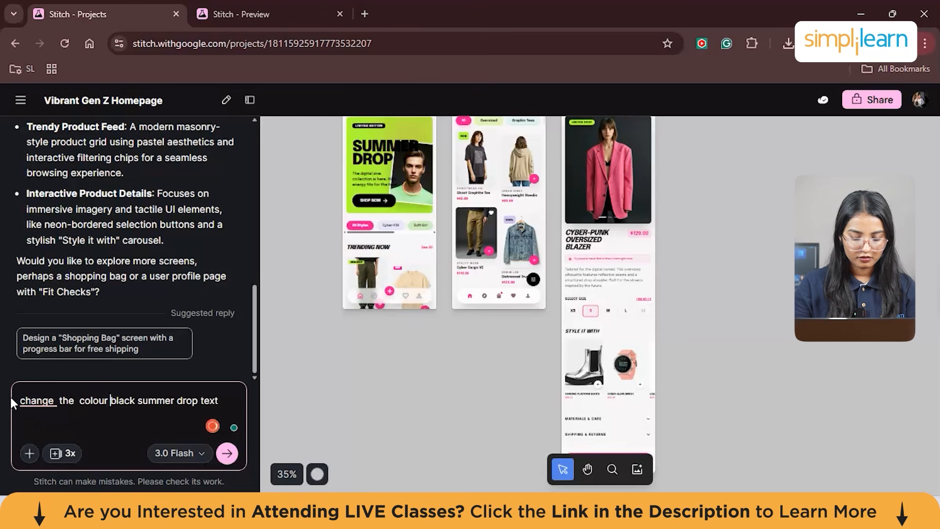
Extend the prompt to ask for pink text that avoids clashing with the image and a shopping bag or "Fit Checks" profile page, and submit it.
left_click(66, 414)
type("to maybe")
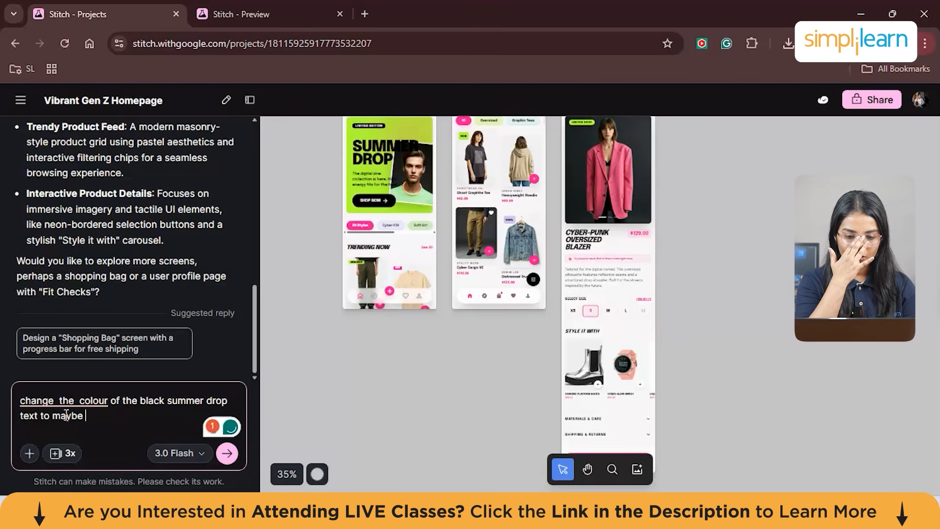
type(" pink so that")
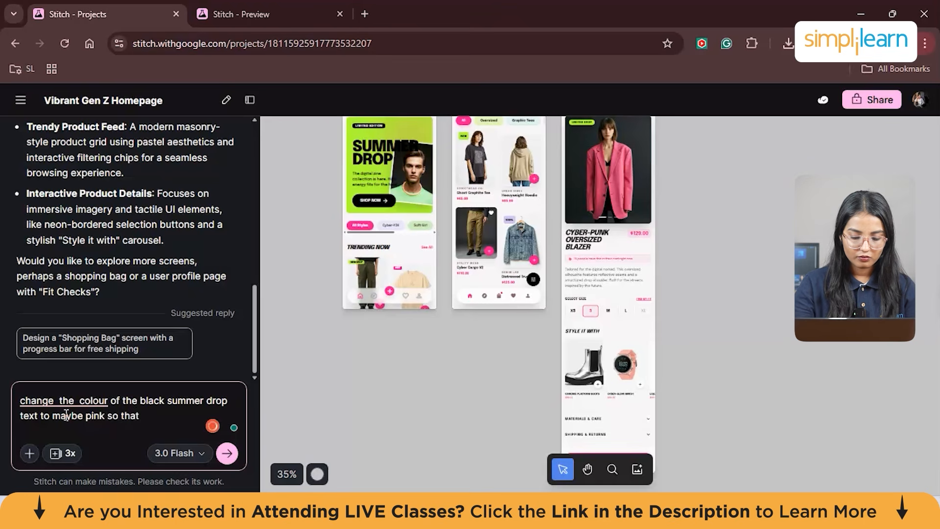
type(" it ")
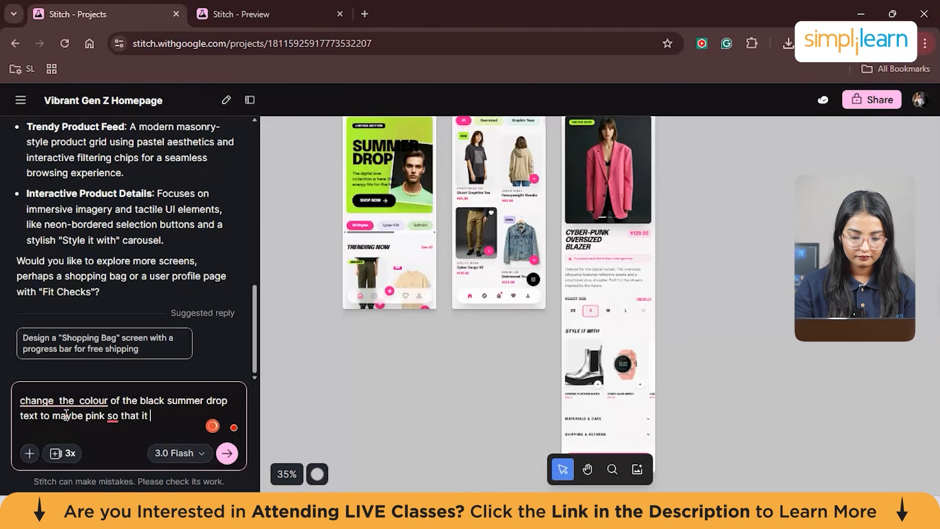
type("doesent collapse wity my image")
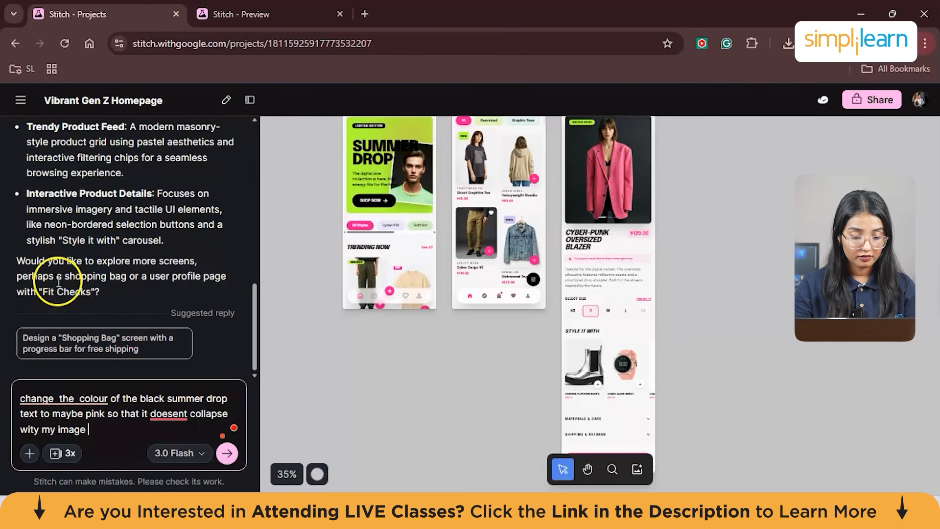
type("perhaps a shopping bag or a user profile page with \"Fit Checks\"?")
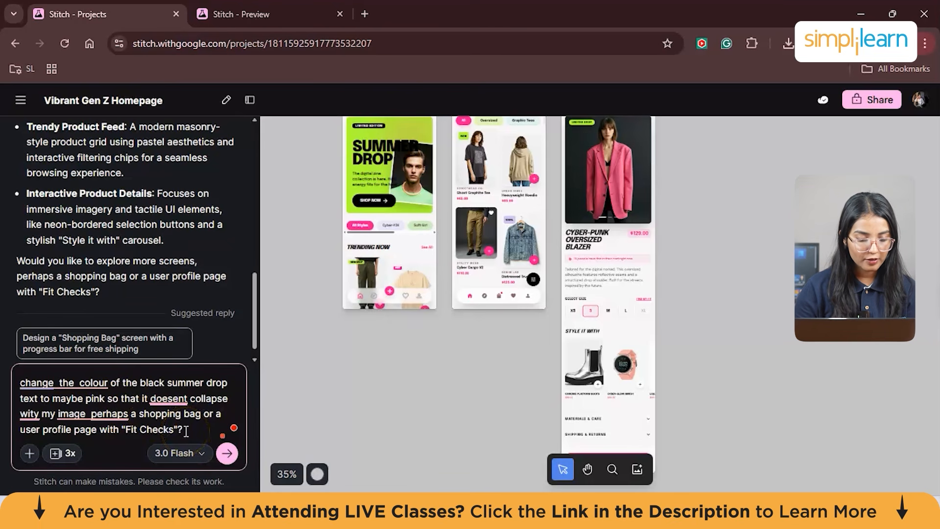
key("Return")
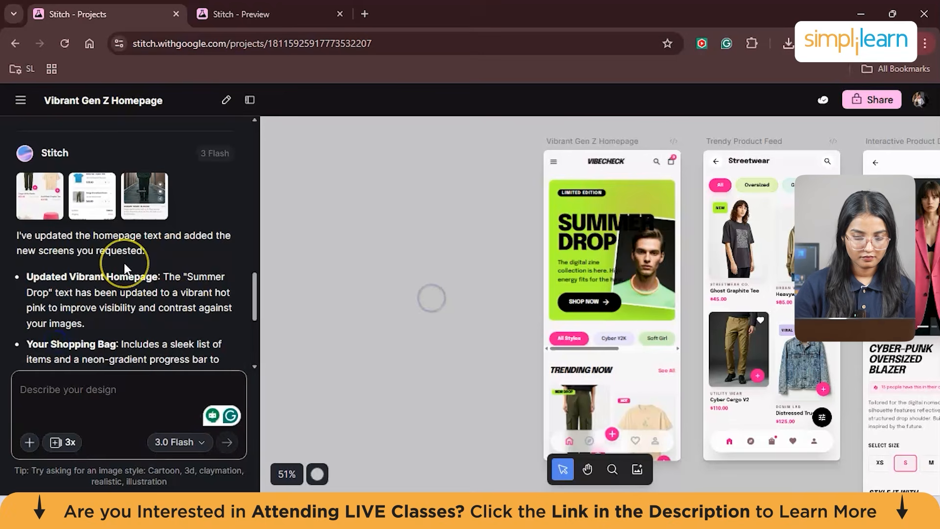
Read Stitch's summary of the updated homepage and added screens, and check it against the Vibrant Gen Z Homepage on the canvas.
scroll(126, 268, "up", 1)
scroll(88, 238, "down", 1)
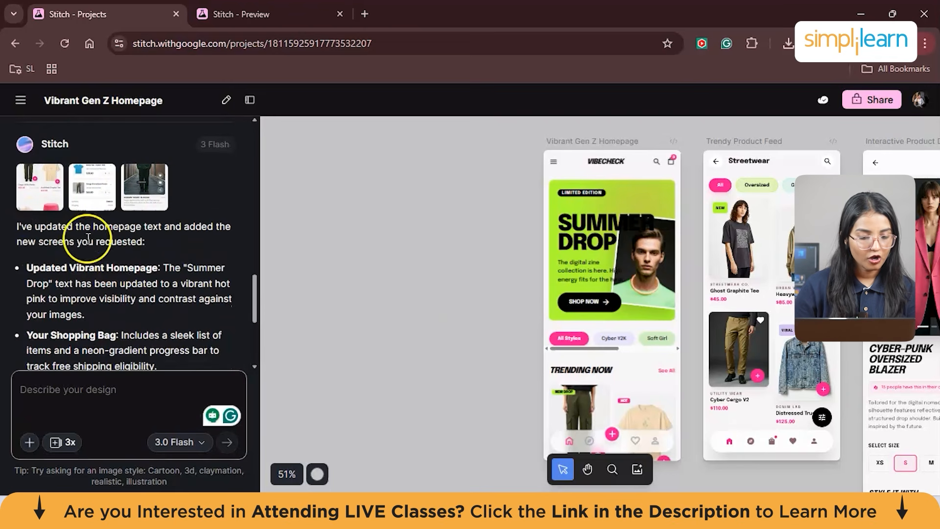
left_click_drag(18, 227, 135, 248)
left_click(135, 248)
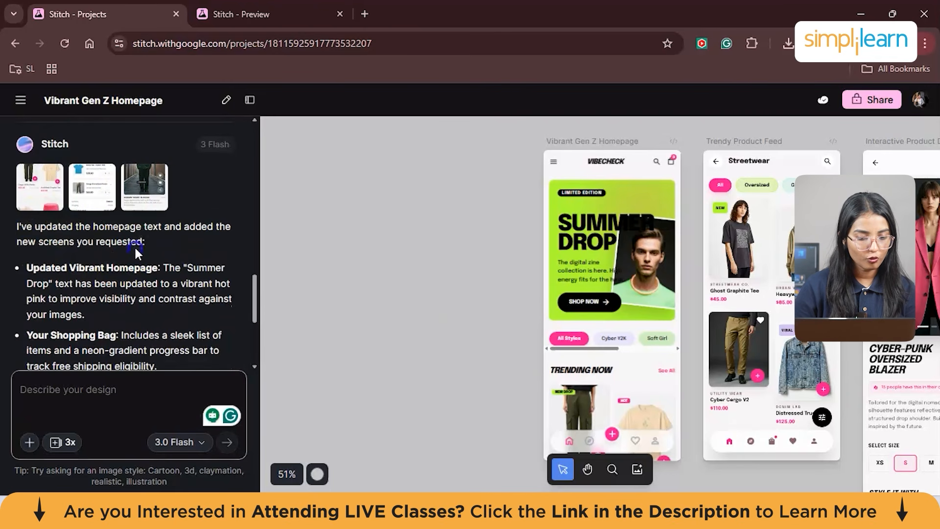
scroll(135, 248, "down", 2)
scroll(135, 248, "down", 2)
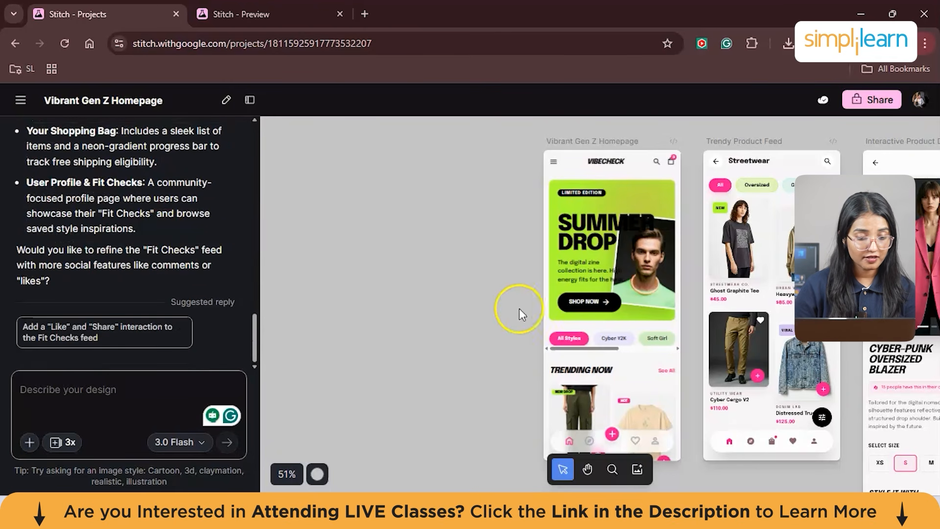
scroll(527, 310, "right", 4)
scroll(527, 311, "down", 2)
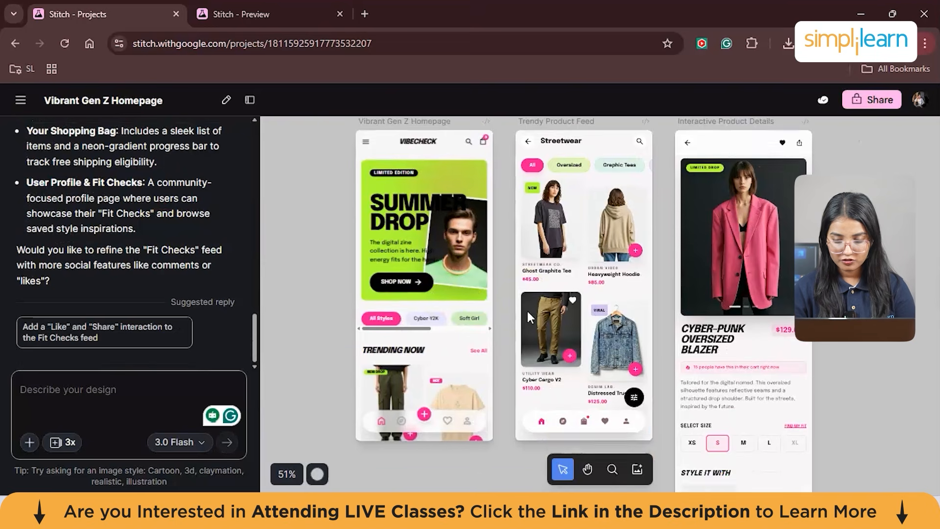
scroll(527, 311, "down", 2, "ctrl")
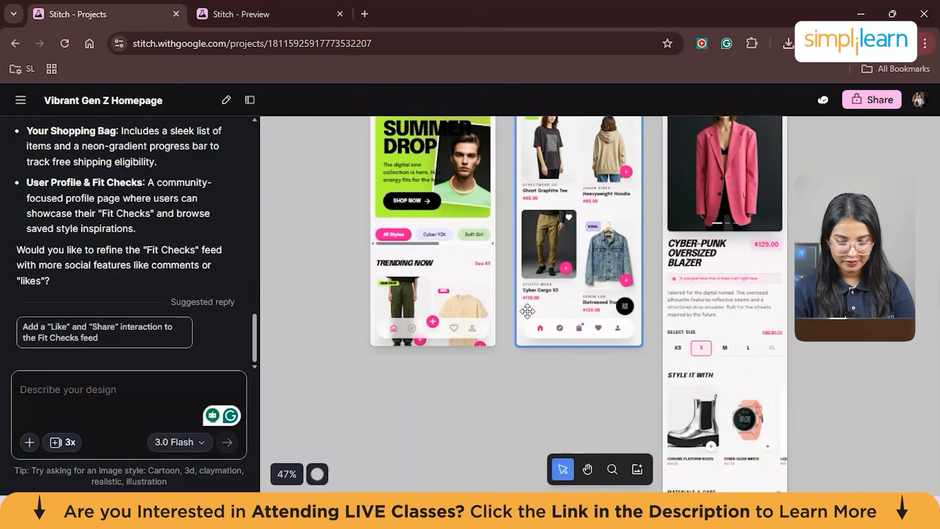
scroll(528, 310, "up", 5)
left_click(609, 235)
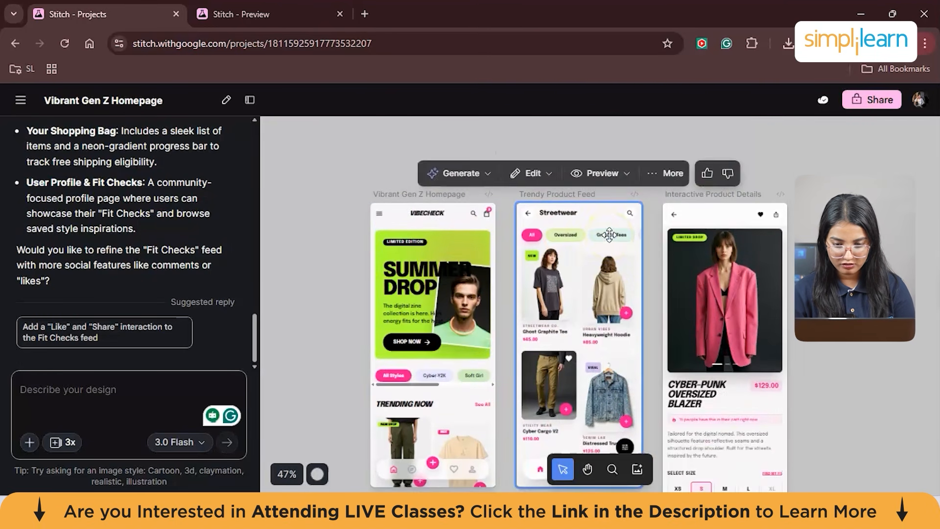
Reread the Updated Vibrant Homepage note and search the canvas below the original screens for the newly generated ones.
left_click(334, 277)
scroll(195, 293, "up", 4)
left_click_drag(20, 194, 67, 237)
left_click(139, 248)
double_click(151, 238)
left_click(119, 258)
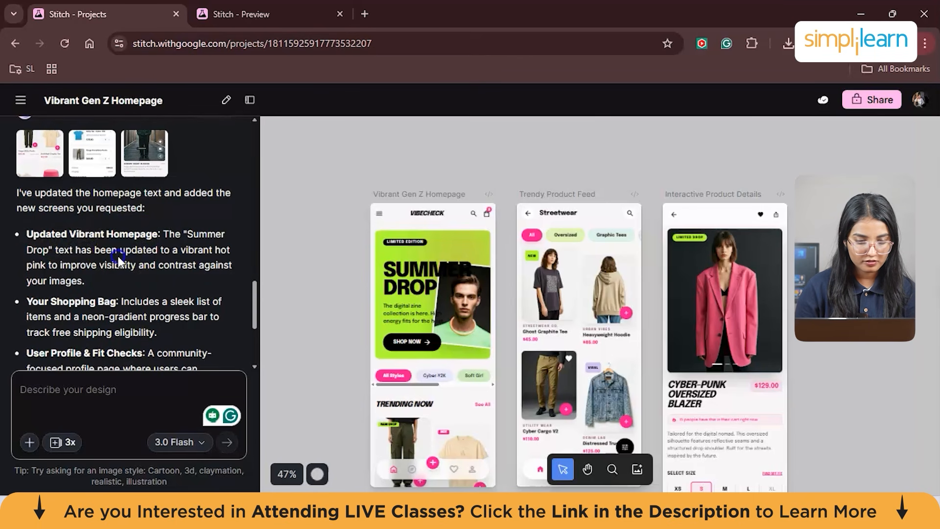
scroll(533, 286, "down", 2)
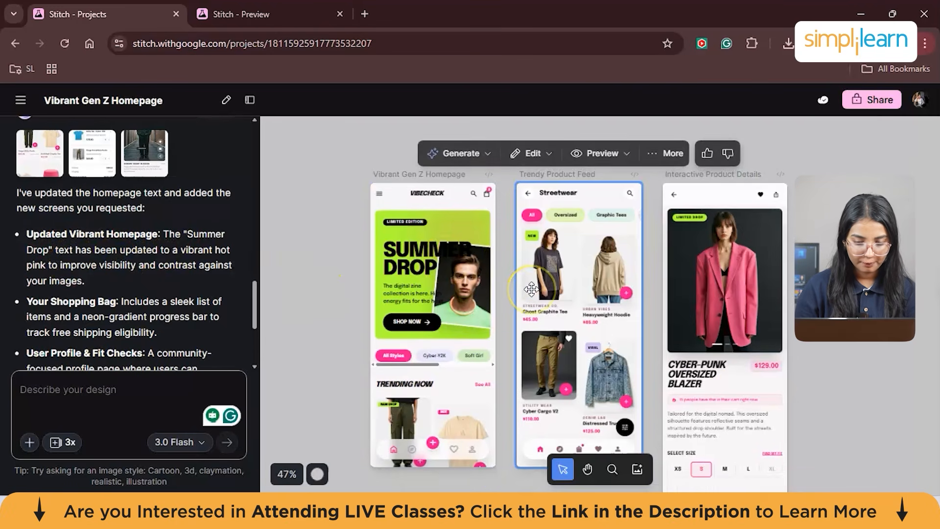
scroll(742, 332, "down", 3)
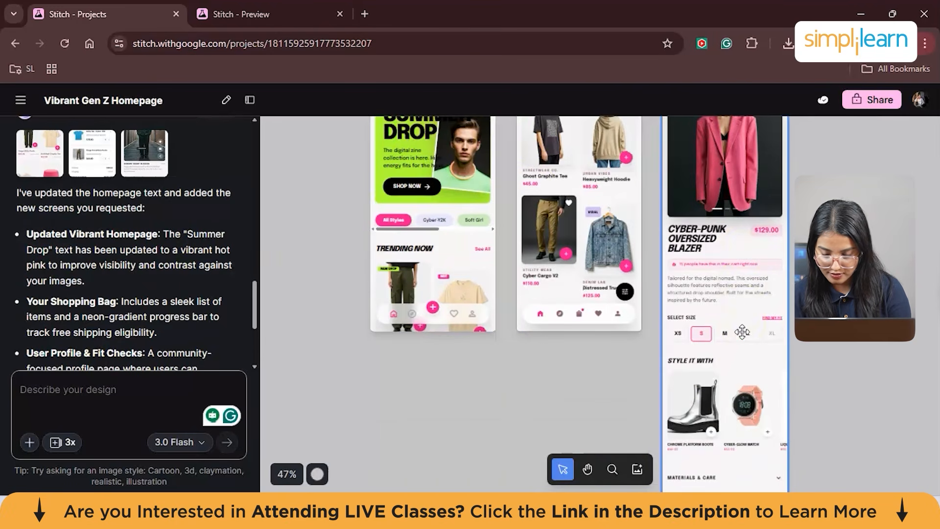
scroll(742, 332, "down", 3)
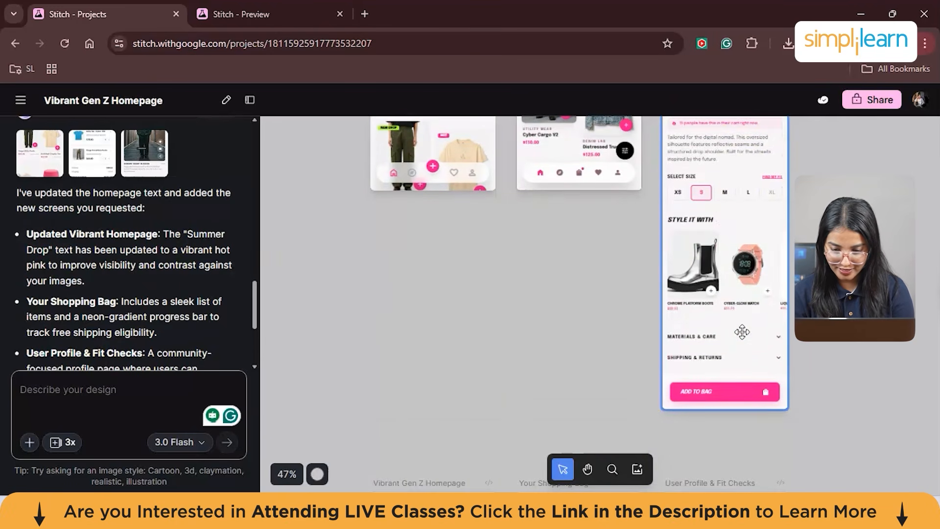
Attach the original Vibrant Gen Z Homepage screen to the prompt and ask Stitch "this frame text where is the change ?".
scroll(742, 332, "up", 5)
scroll(742, 332, "up", 3)
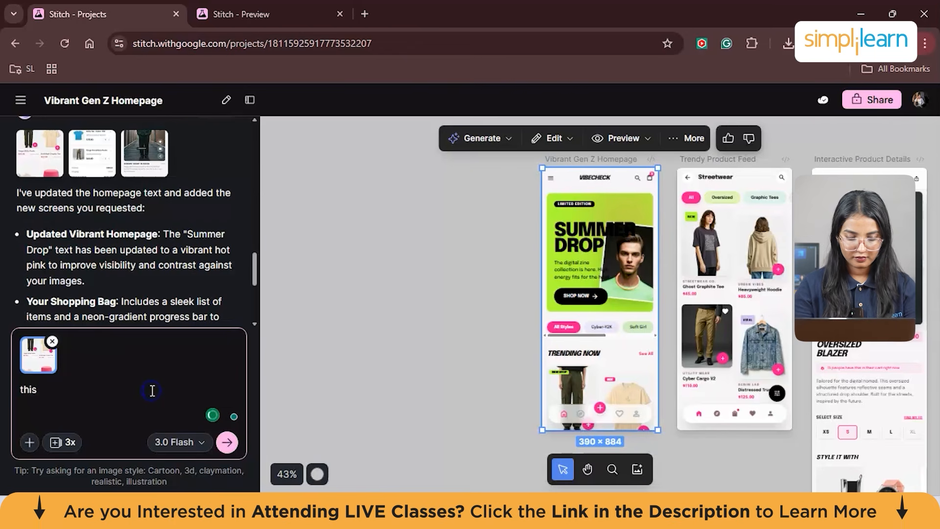
type("pag")
key("BackSpace")
key("BackSpace")
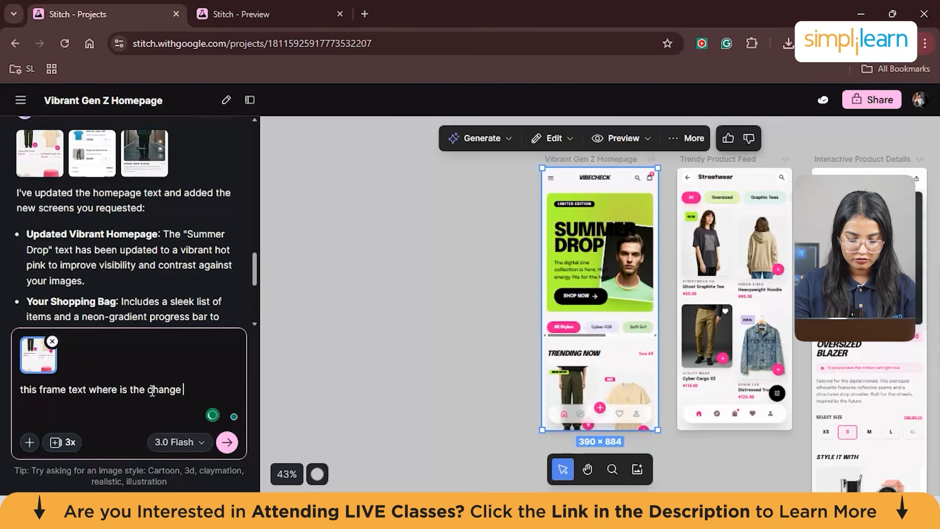
key("Return")
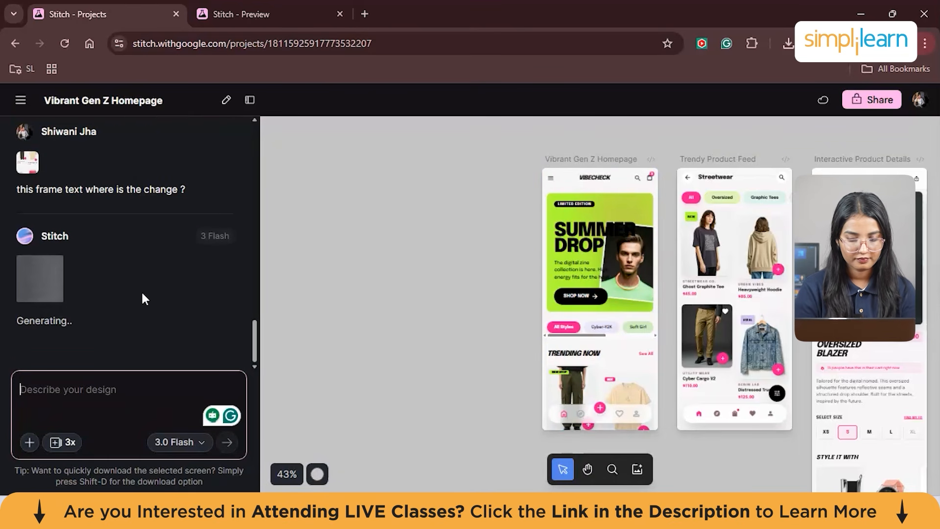
left_click(602, 209)
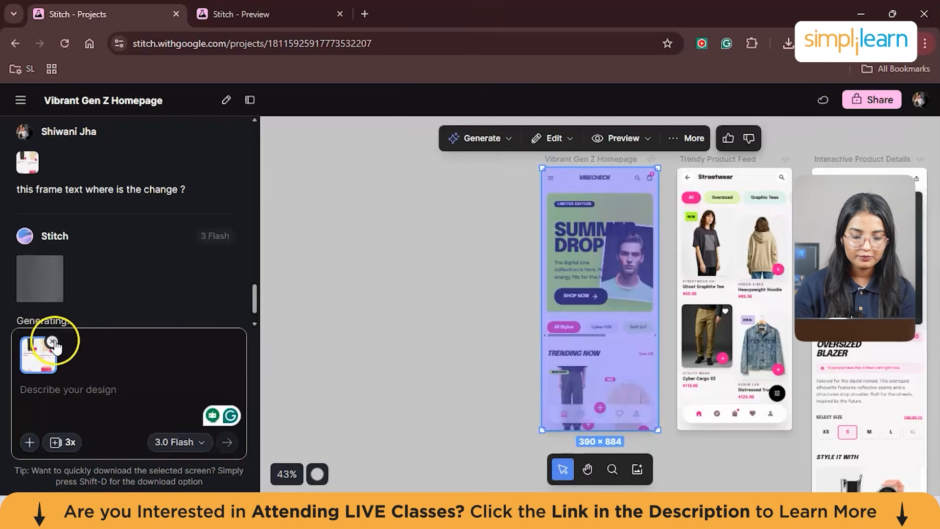
left_click(52, 341)
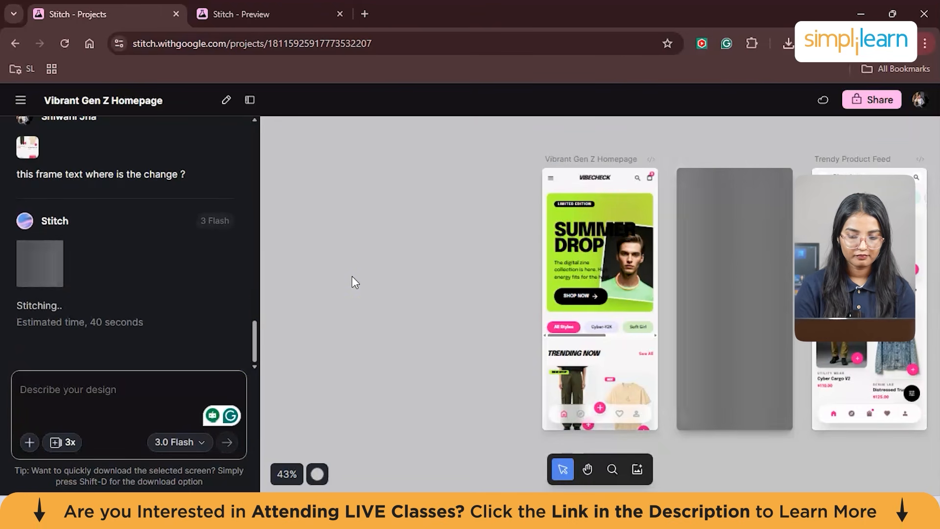
left_click(736, 248)
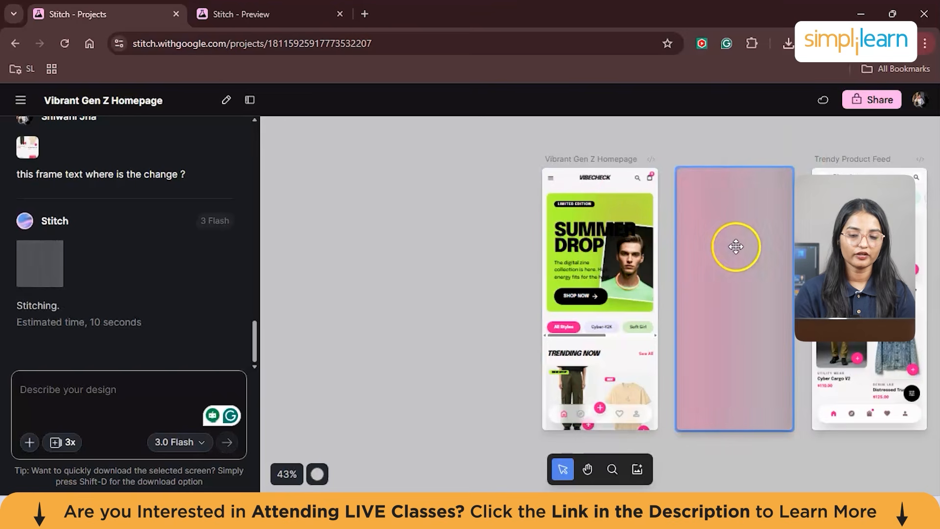
Examine the regenerated Vibrant Gen Z Homepage beside the original, from its Summer Drop banner down to the Style Moods section.
scroll(729, 246, "right", 3)
left_click(553, 191)
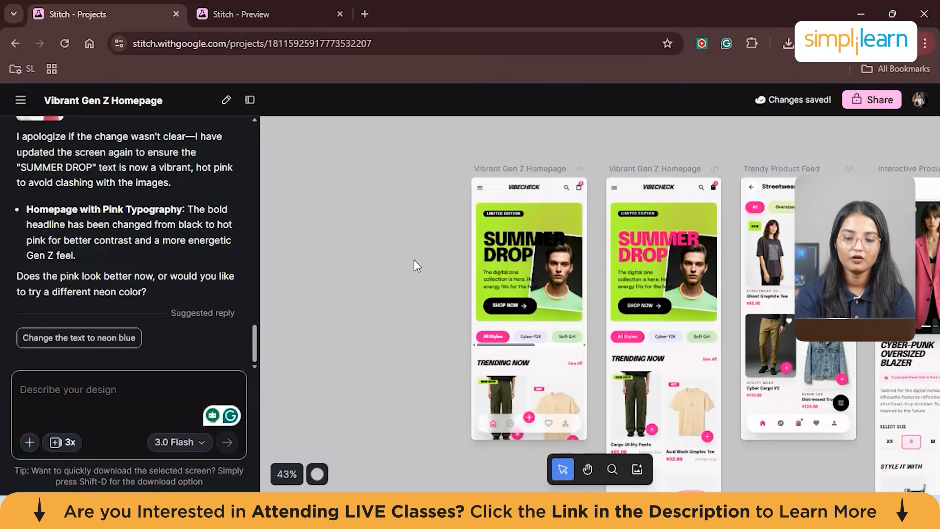
scroll(414, 262, "right", 2)
left_click(574, 240)
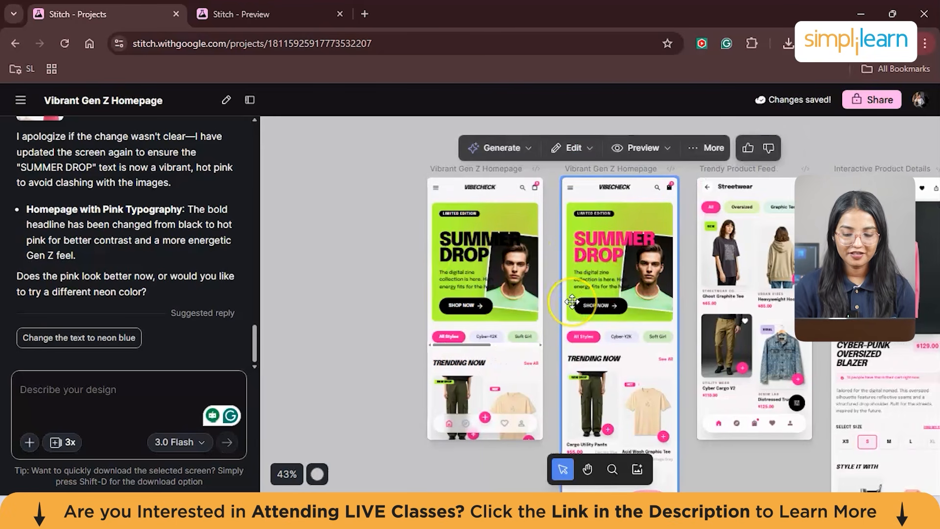
scroll(572, 301, "down", 3)
scroll(572, 301, "down", 3)
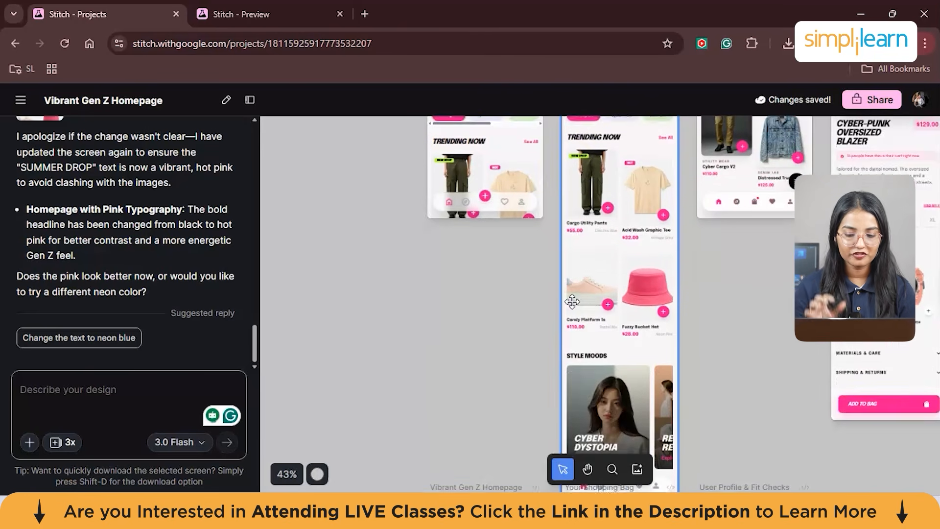
scroll(572, 301, "down", 15)
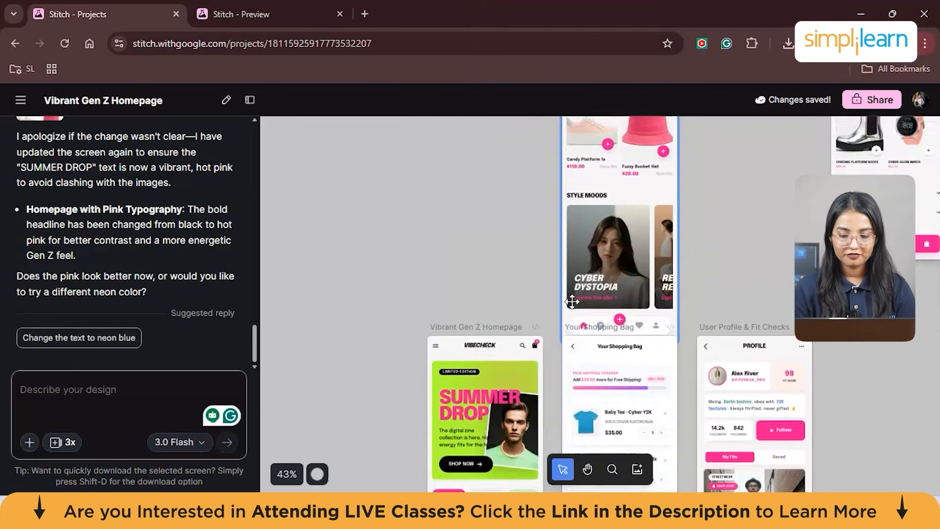
Return to the upper row of screens and compare the Summer Drop headline colour on the original and regenerated homepages.
scroll(572, 302, "up", 3)
left_click(713, 228)
scroll(713, 228, "up", 2)
scroll(713, 228, "up", 8)
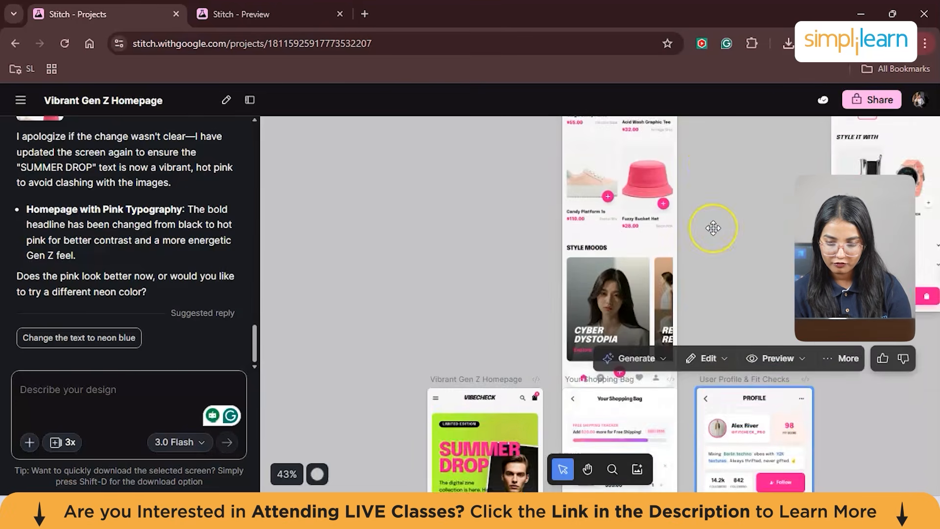
scroll(713, 228, "up", 4)
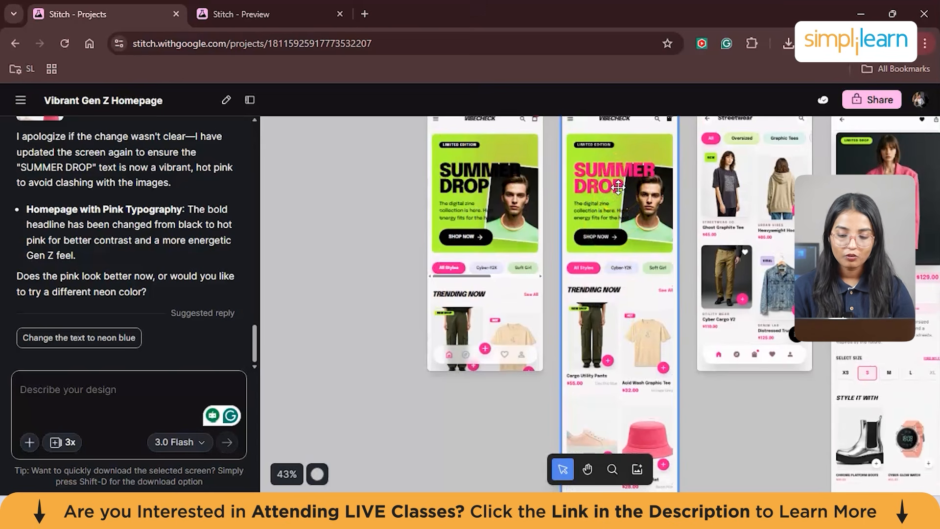
scroll(618, 188, "up", 1)
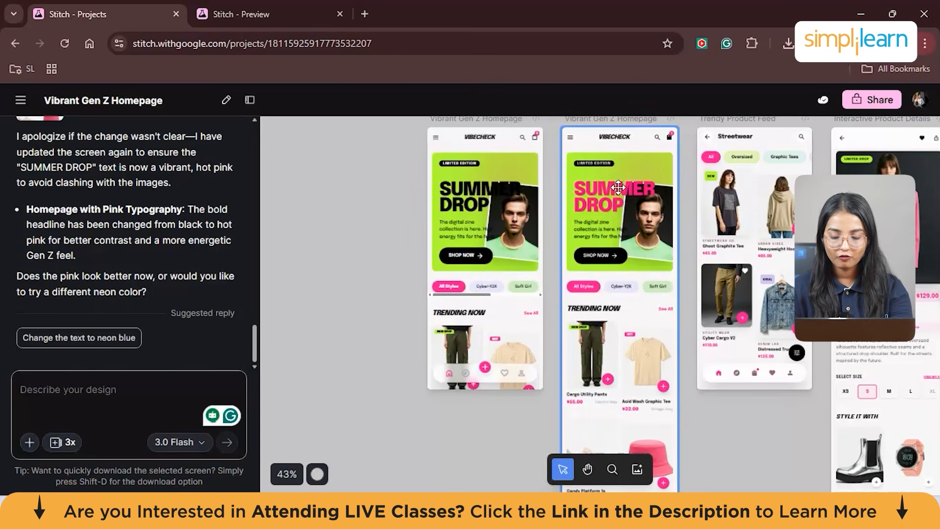
Review the Your Shopping Bag screen and the full length of the User Profile & Fit Checks screen in the lower row.
scroll(618, 188, "down", 10)
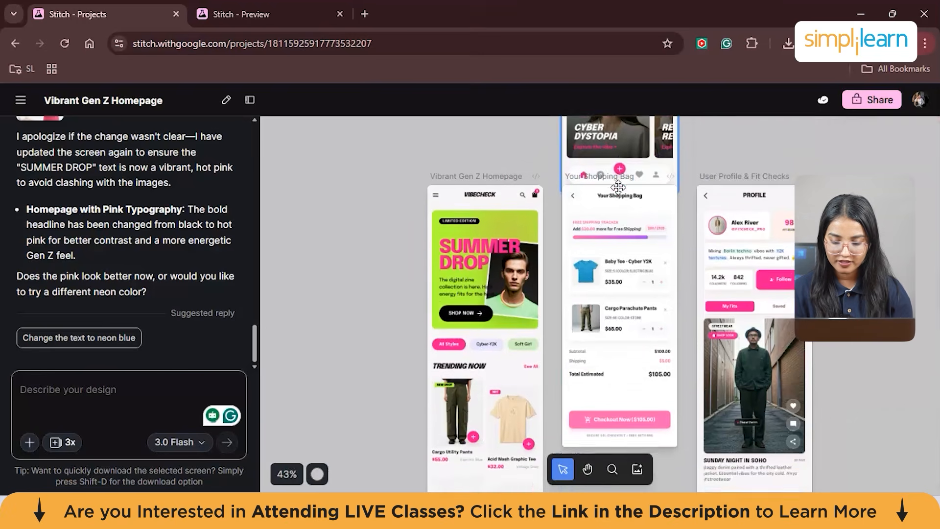
left_click(632, 209)
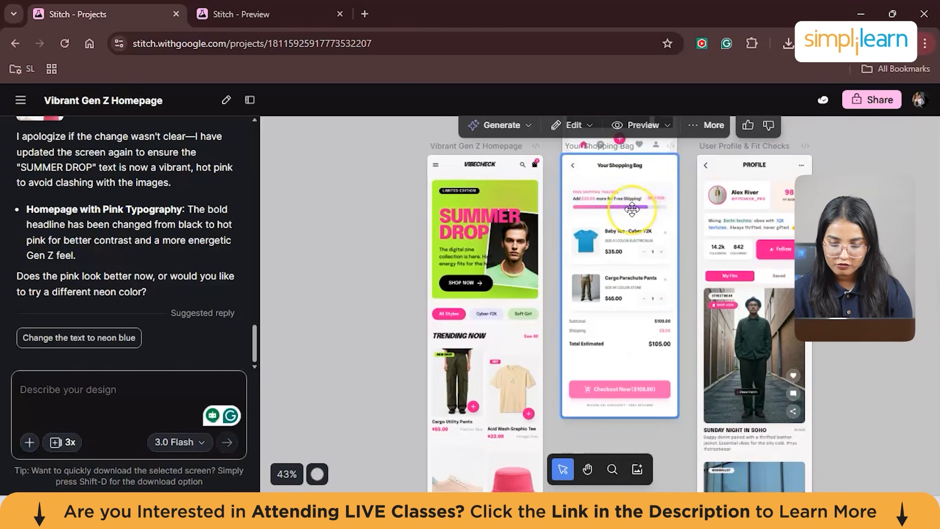
left_click(784, 221)
scroll(785, 223, "down", 6)
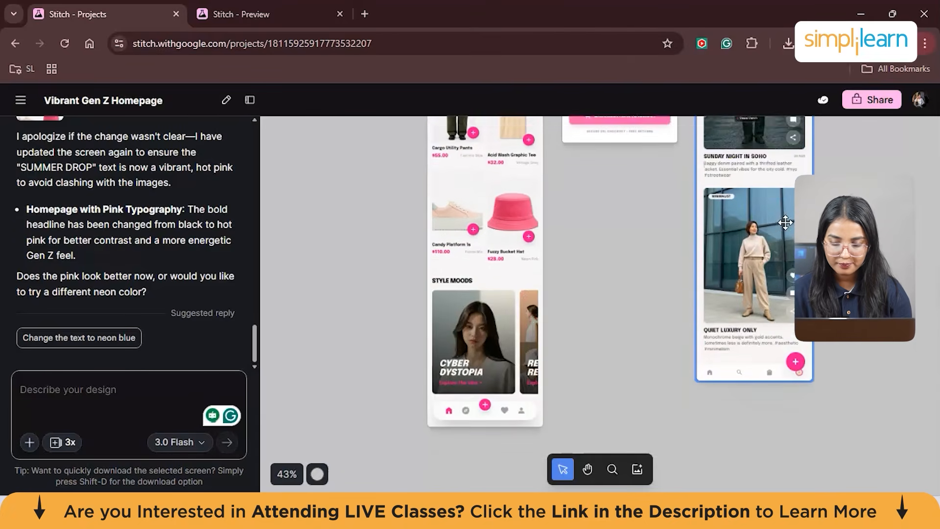
scroll(744, 218, "up", 6)
left_click(649, 254)
left_click(739, 290)
scroll(760, 269, "down", 5)
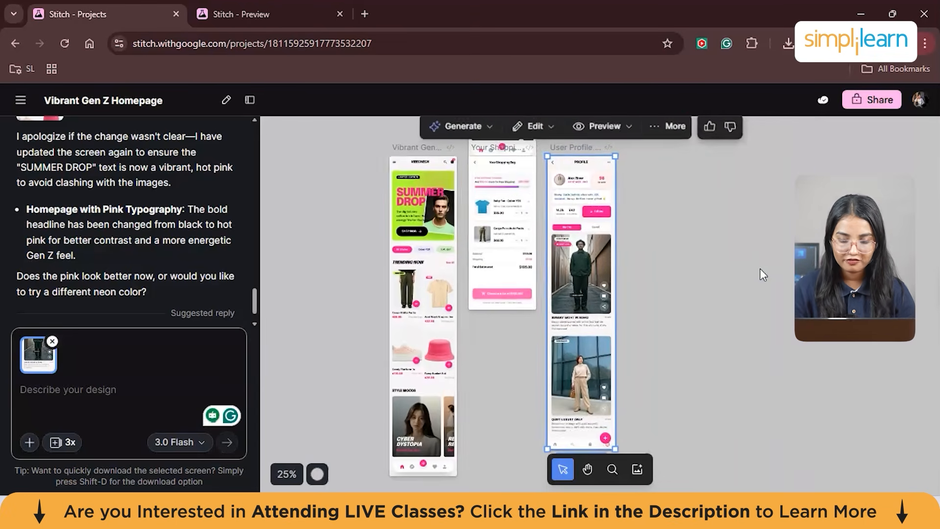
Inspect the profile header, My Fits posts and shopping bag items at closer range.
scroll(760, 269, "up", 3)
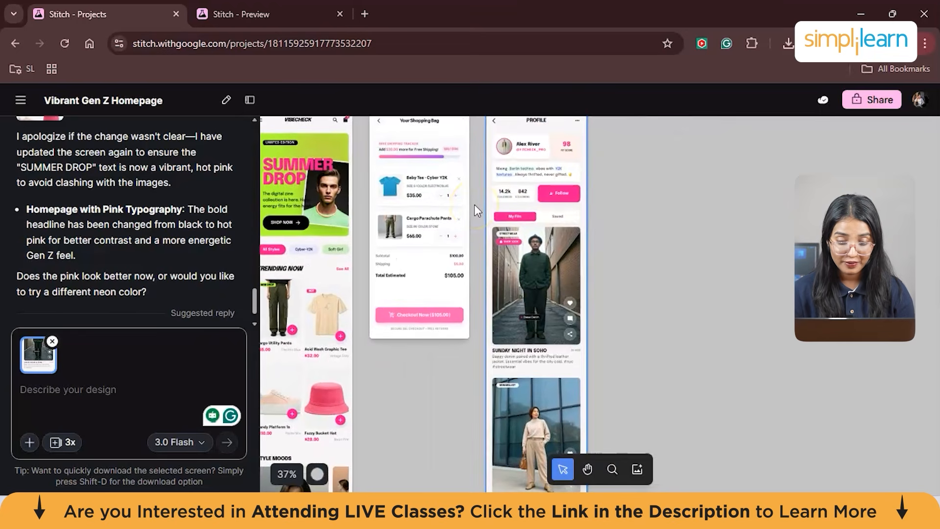
scroll(520, 217, "up", 2)
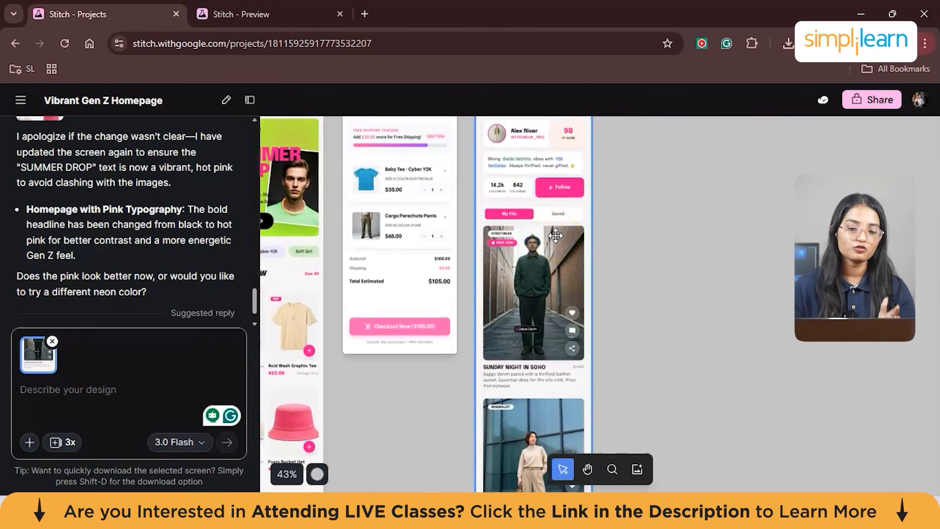
scroll(556, 236, "up", 2)
scroll(556, 235, "up", 1)
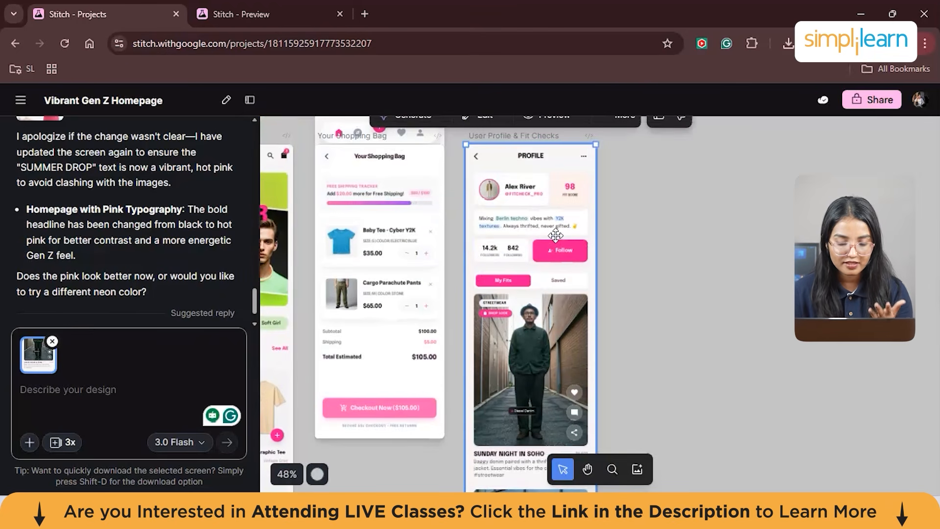
left_click(408, 216)
Look over the upper row again, from the two homepage versions to the product feed and product details screens.
scroll(515, 164, "up", 4)
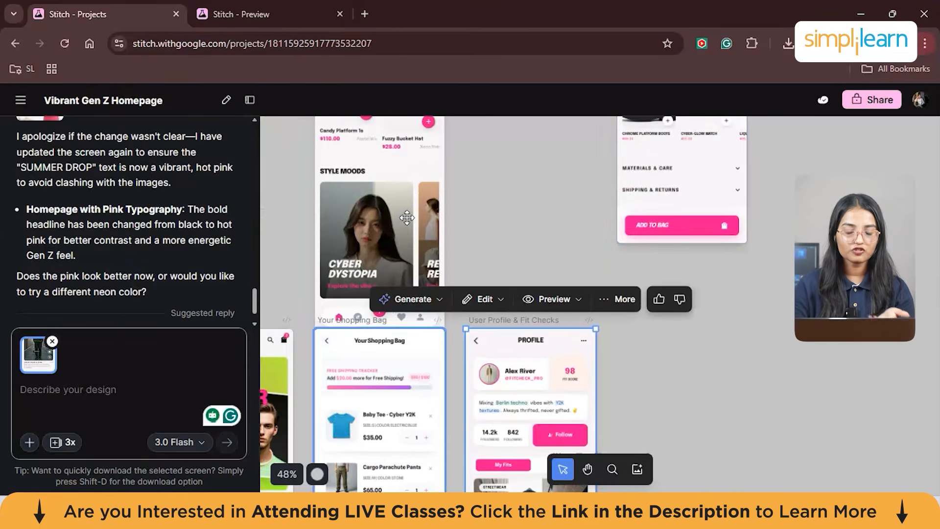
scroll(516, 165, "up", 5)
scroll(516, 165, "up", 1)
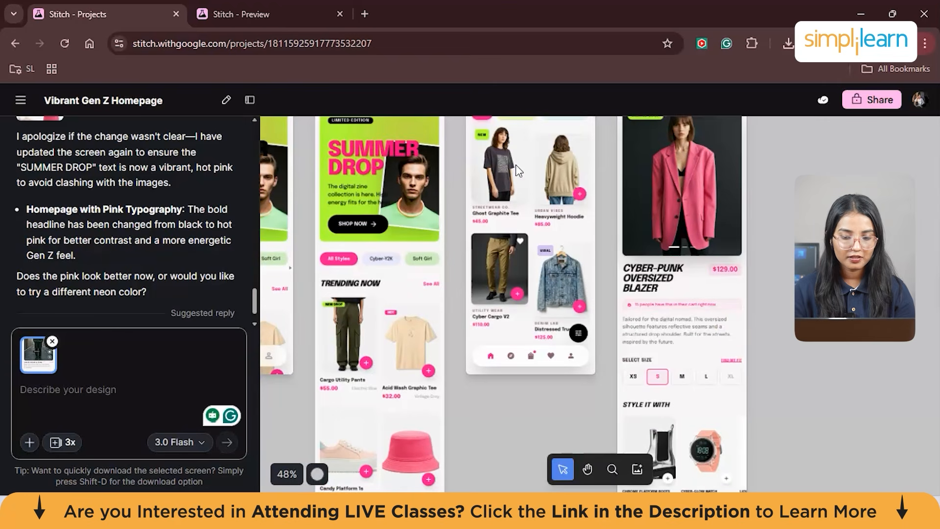
scroll(516, 165, "left", 3)
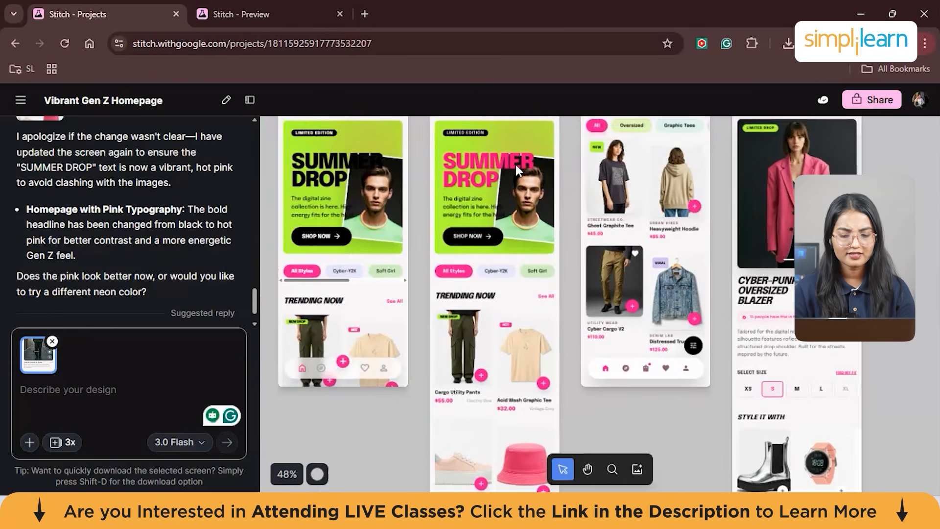
scroll(516, 165, "down", 1)
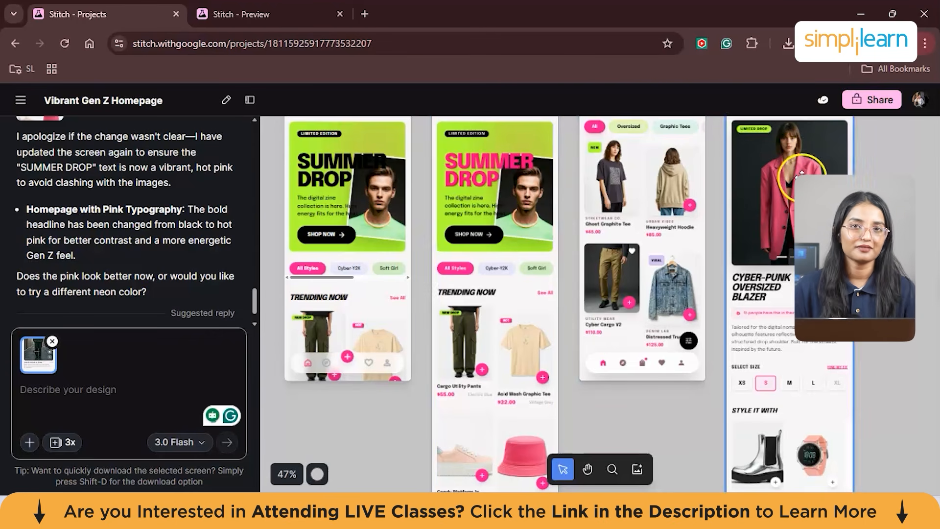
Enable sharing and remixing for the project so that anyone with the link can access it, and close the sharing settings.
left_click(860, 103)
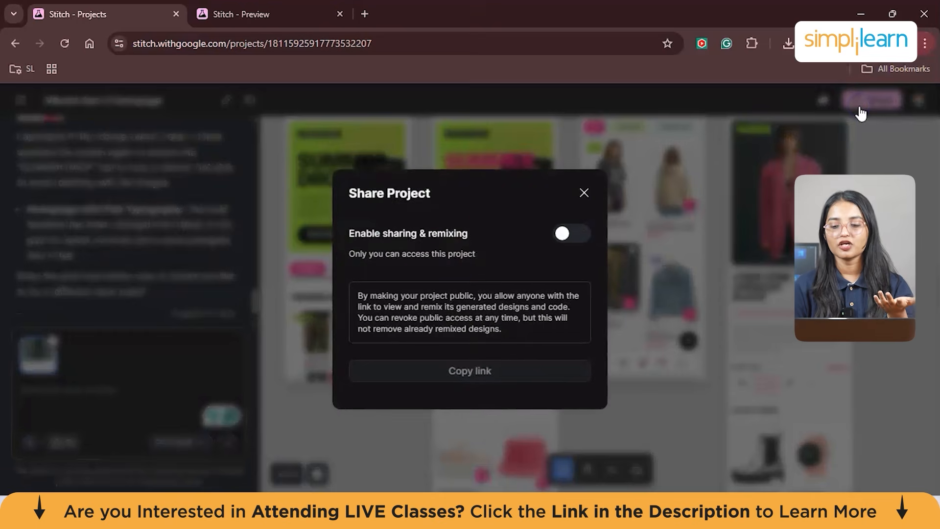
left_click(563, 233)
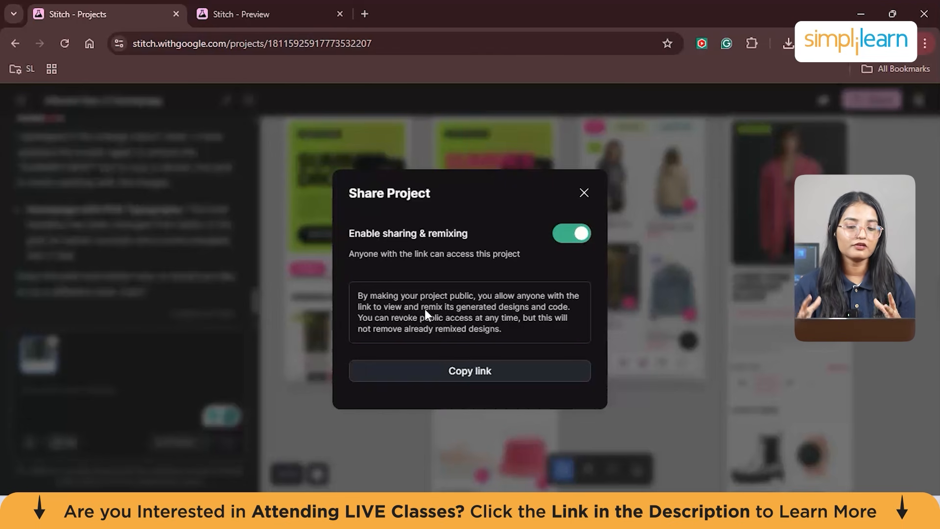
left_click(584, 192)
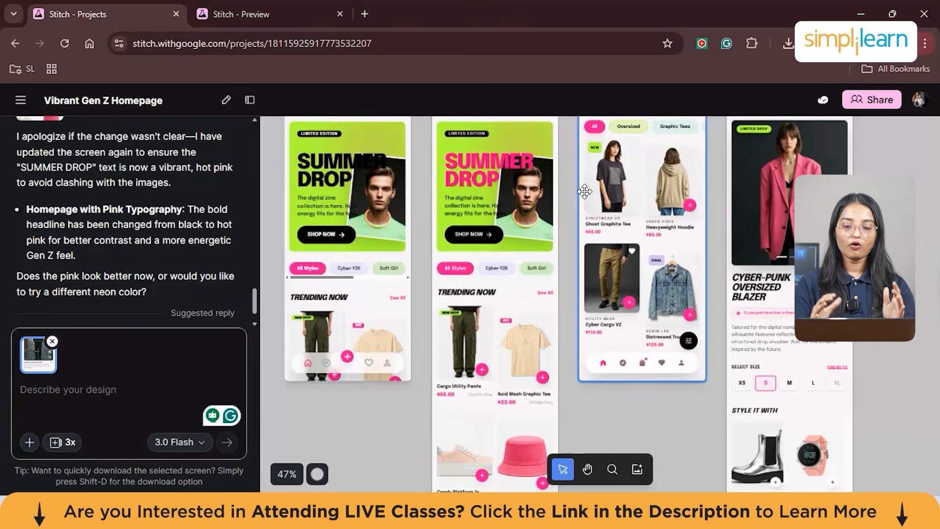